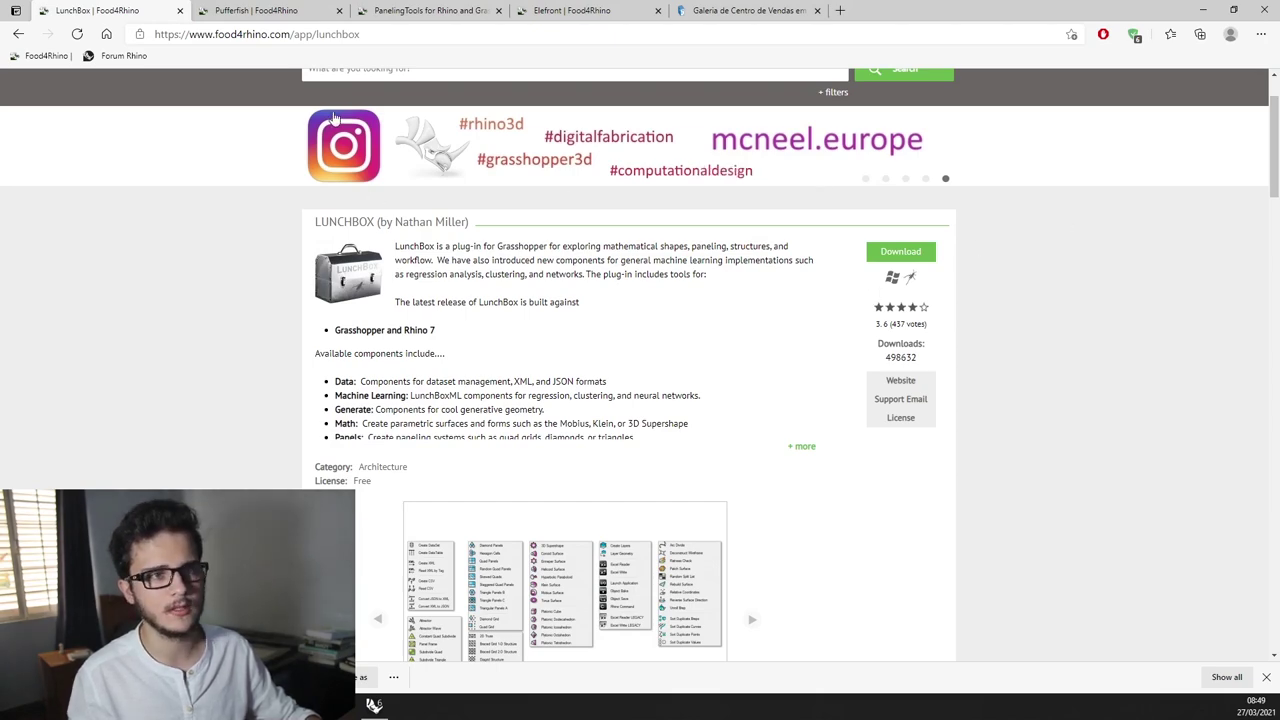
Review the Food4Rhino pages of the Pufferfish, PanelingTools and Elefront plug-ins
left_click(296, 8)
scroll(494, 260, "down", 1)
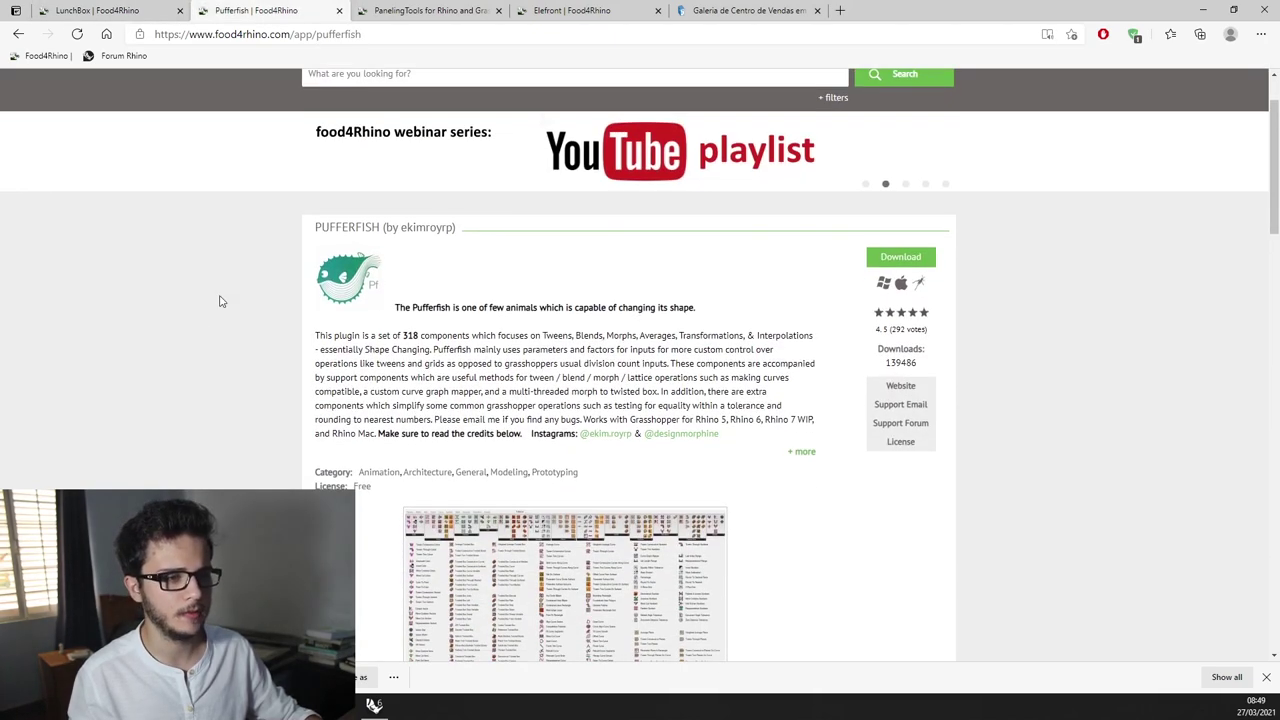
scroll(800, 290, "down", 1)
left_click(478, 8)
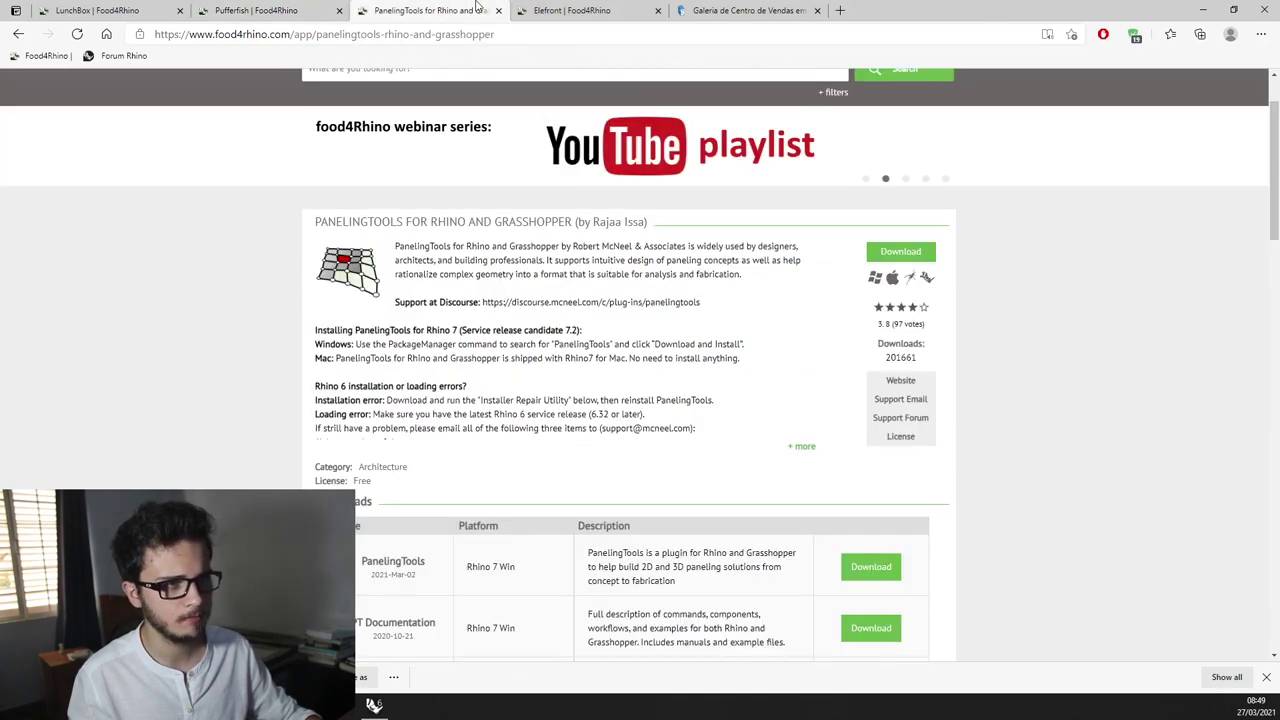
scroll(600, 380, "down", 2)
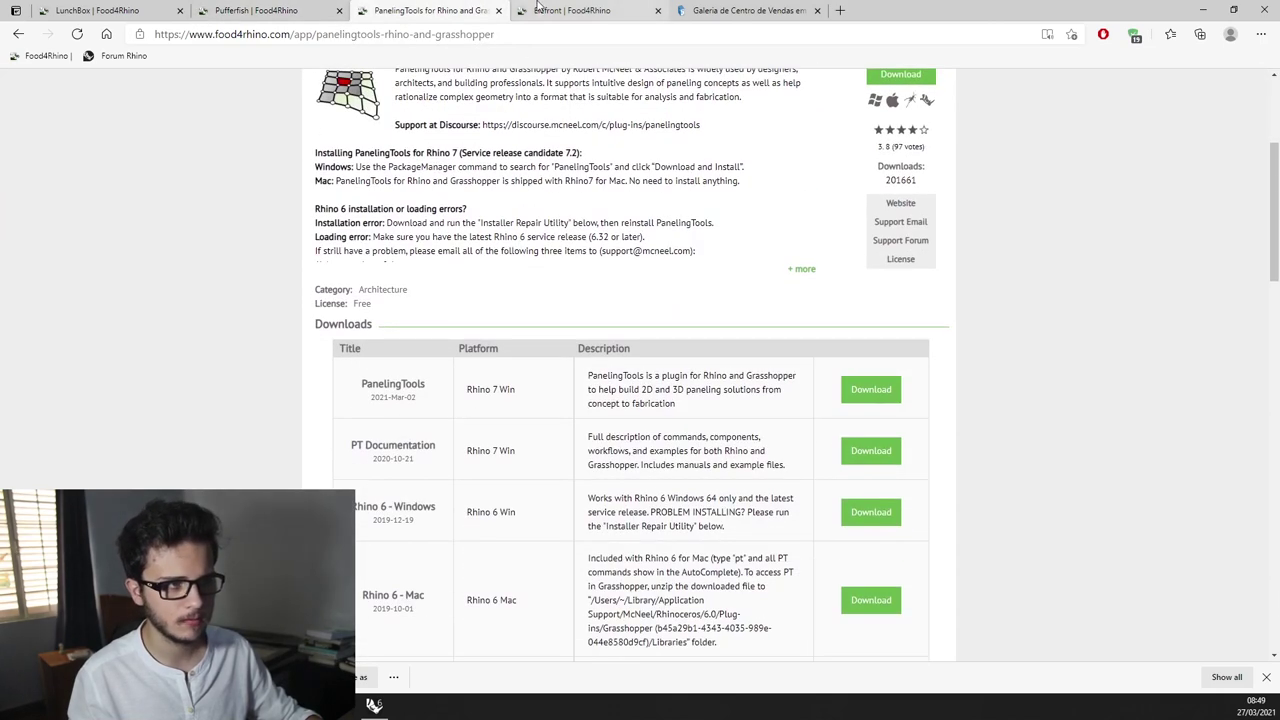
left_click(571, 10)
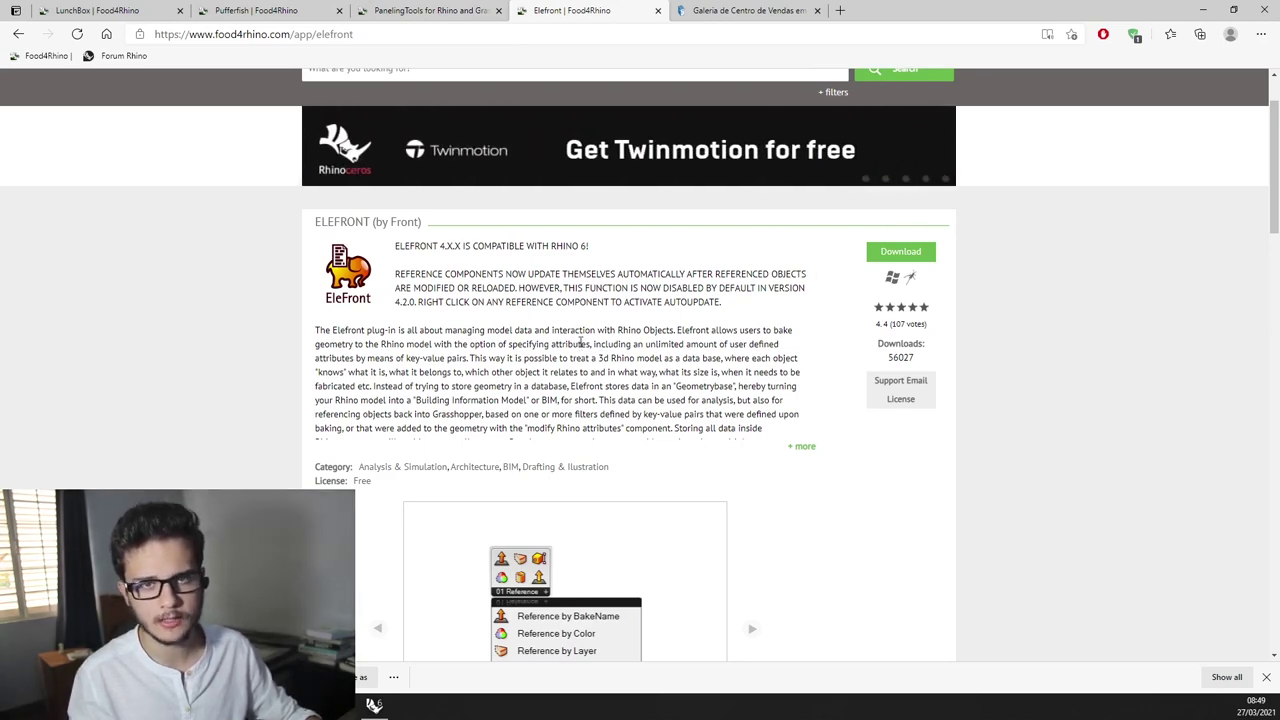
Examine the structure, analysis and axonometric diagrams and the rendering of the Wenzhou TOD New Town sales center on ArchDaily
left_click(726, 9)
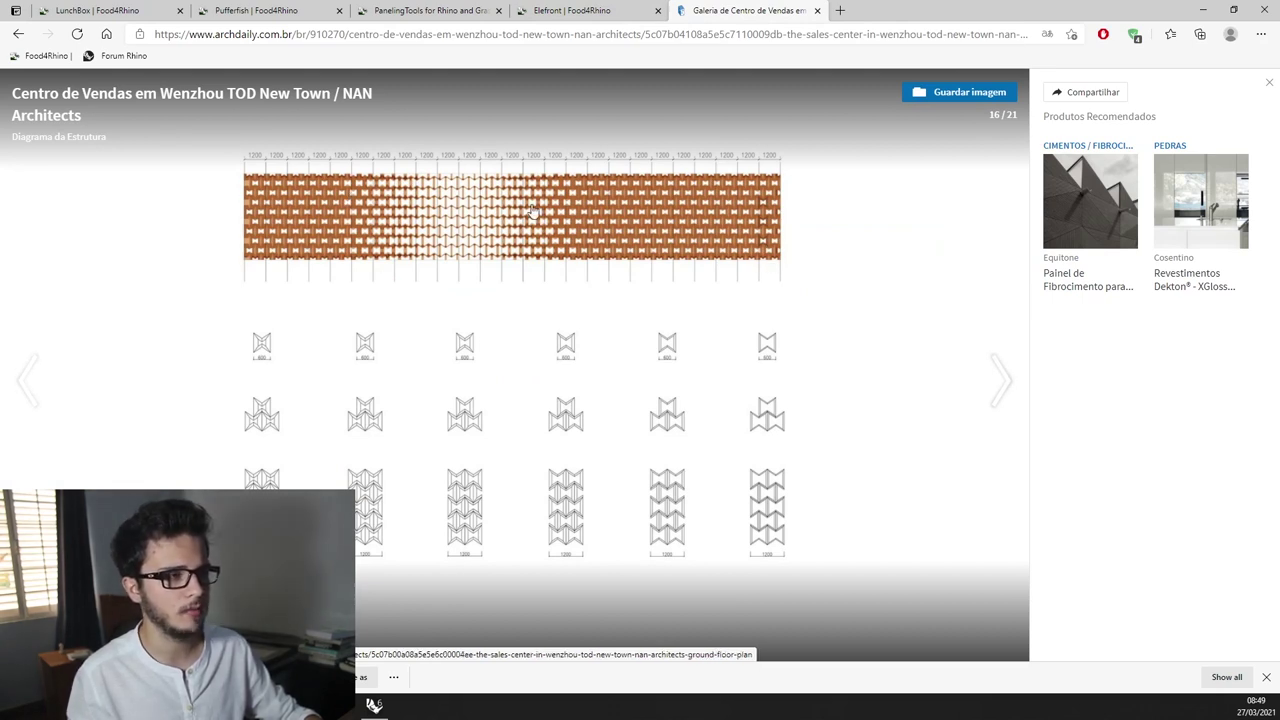
left_click(51, 378)
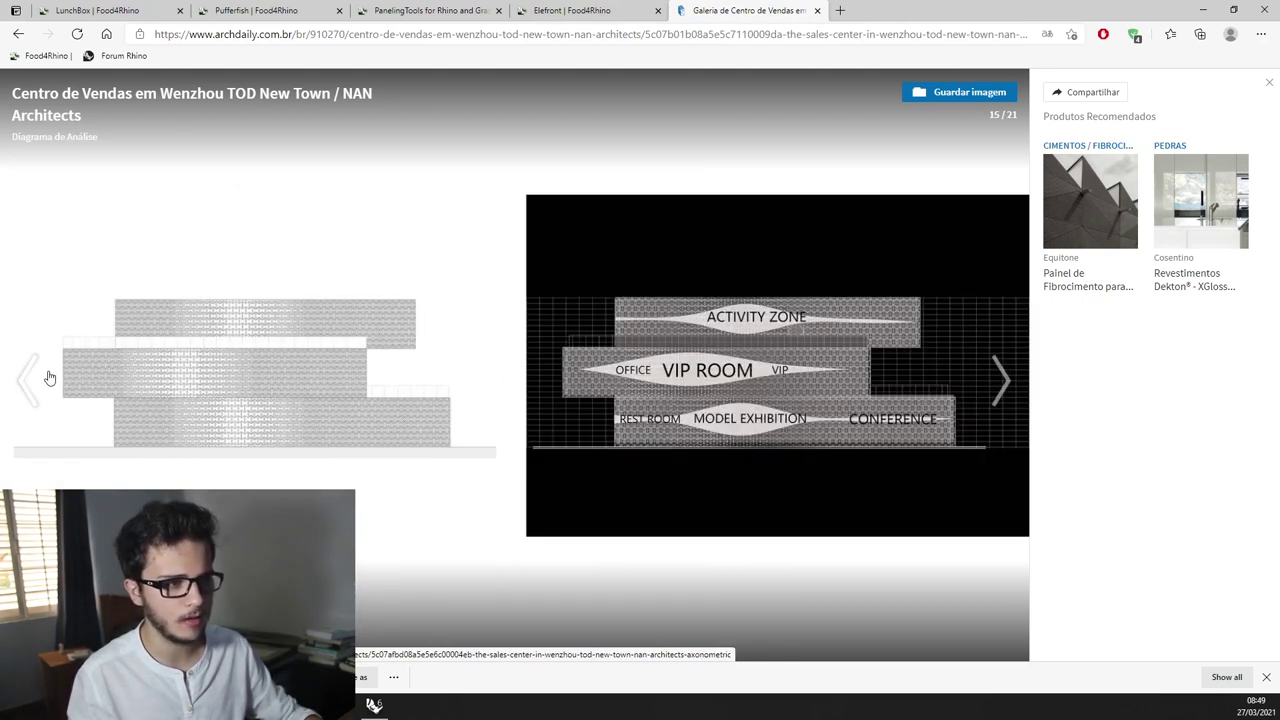
left_click(49, 377)
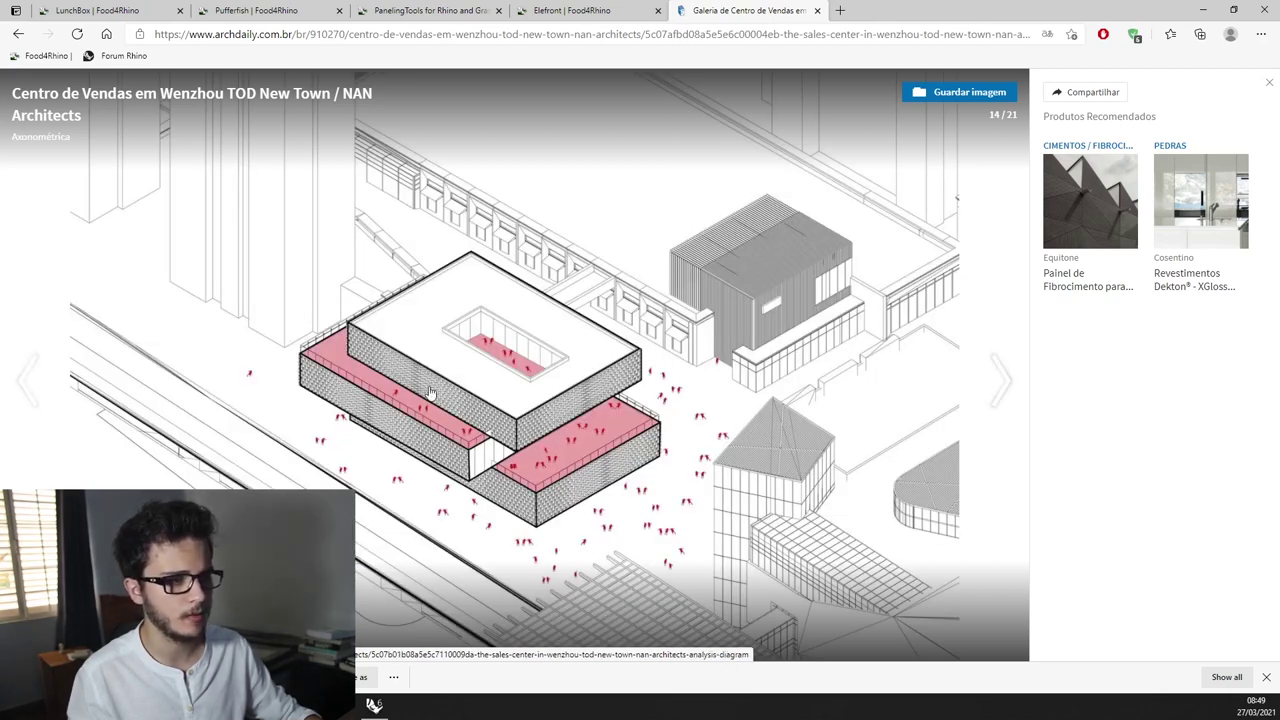
left_click(50, 371)
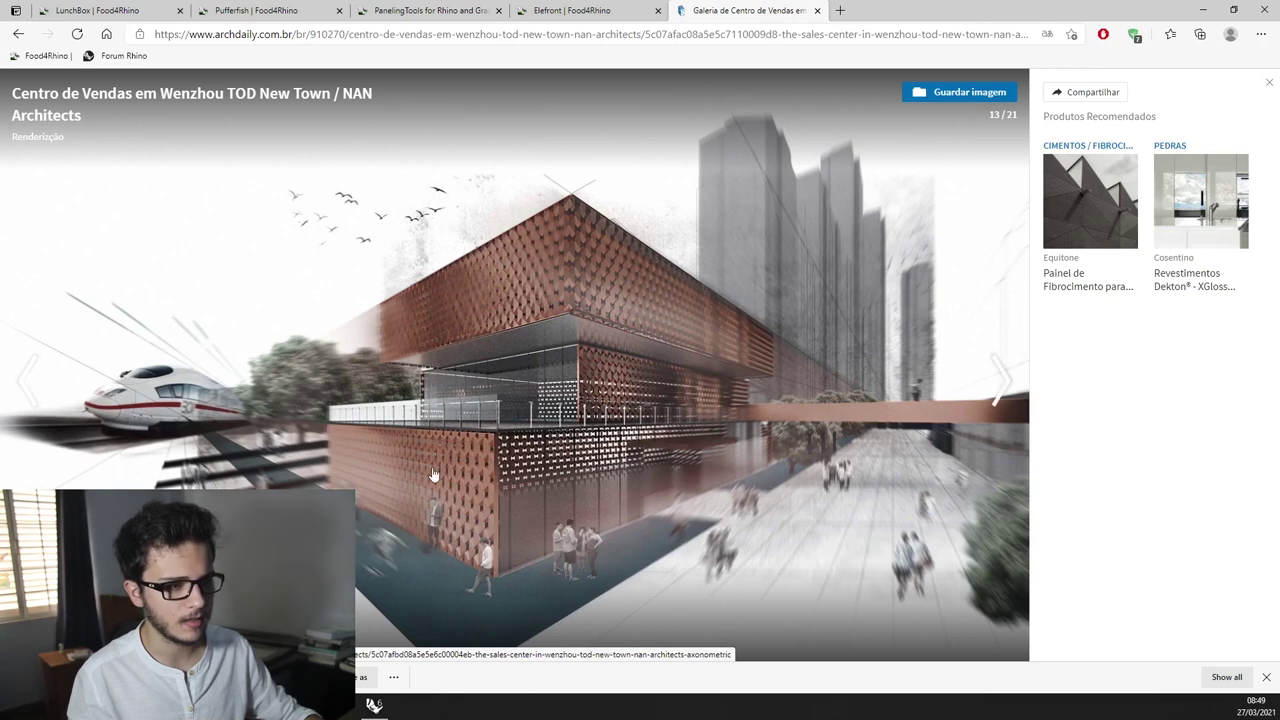
Browse the gallery's building photographs to study the folded facade panels and how their openings vary
left_click(35, 364)
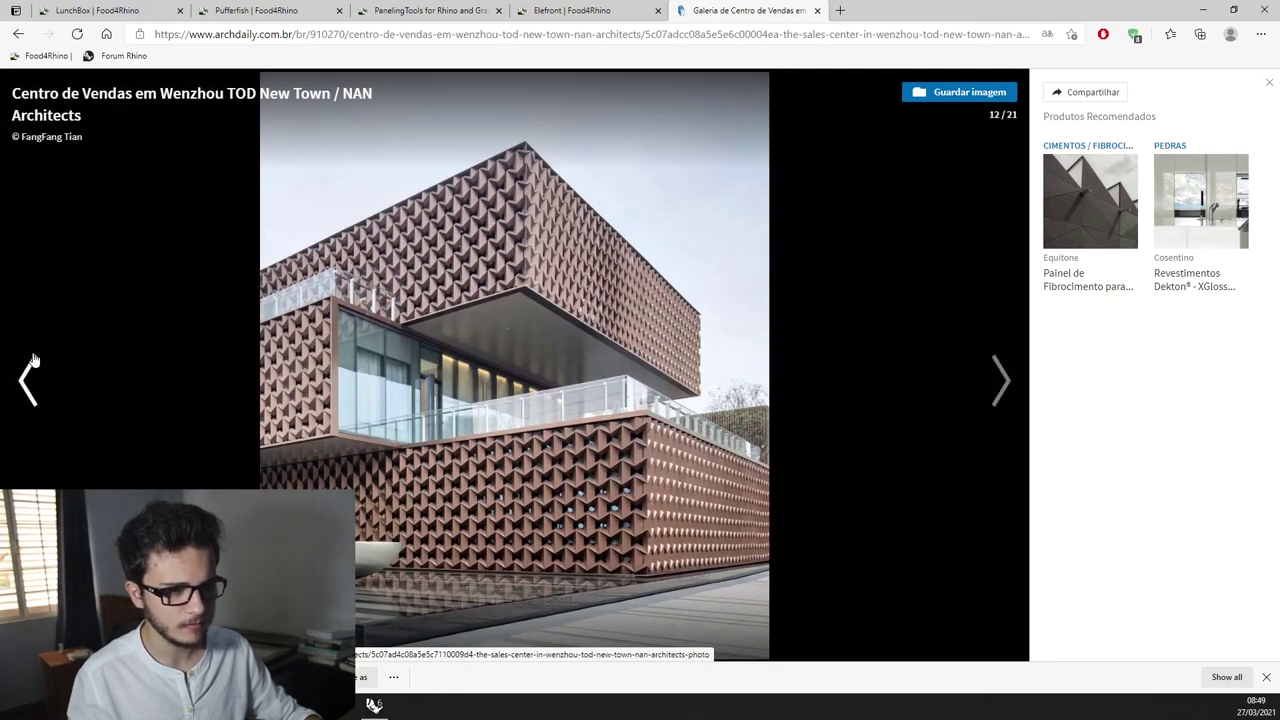
key("Left")
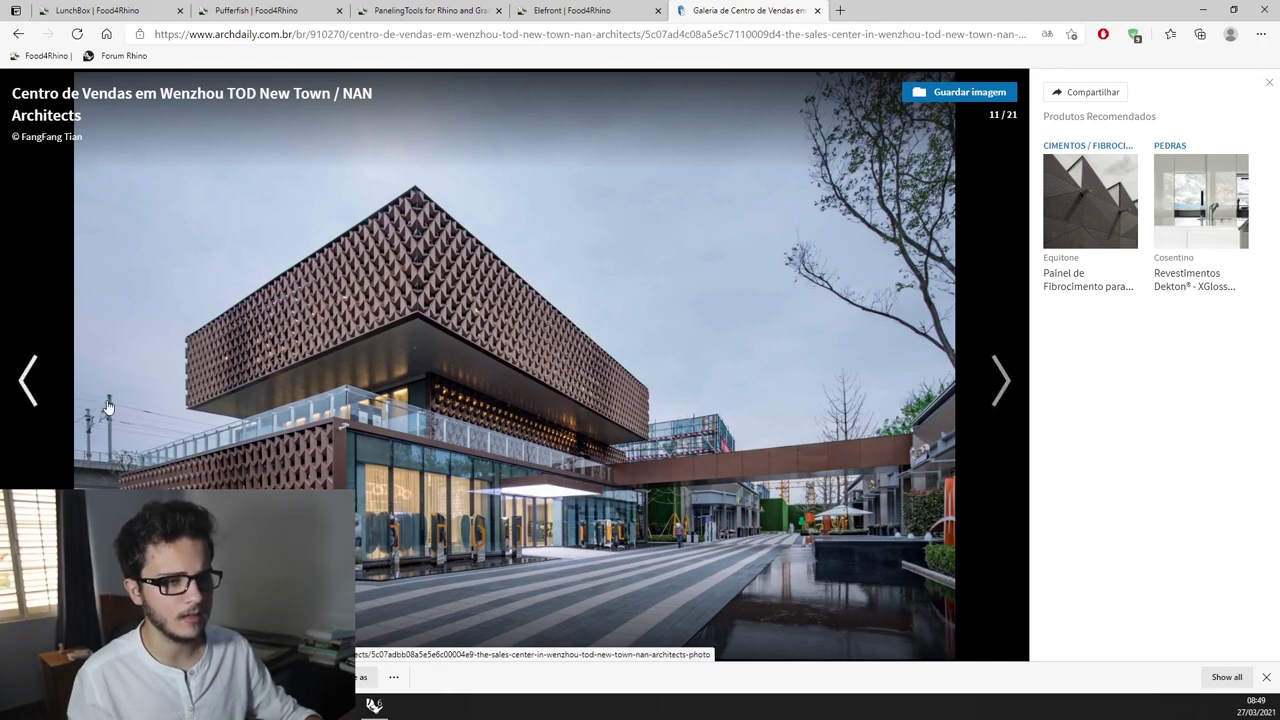
left_click(31, 380)
left_click(31, 380)
left_click(31, 380)
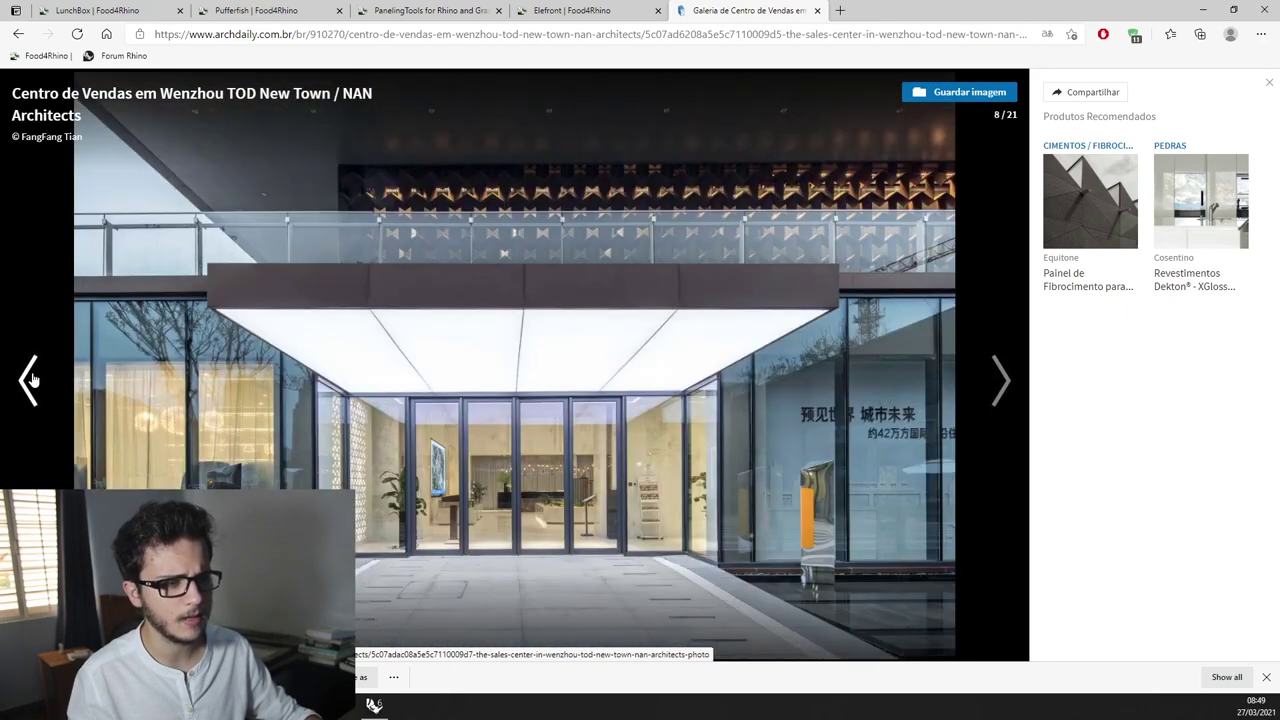
left_click(31, 380)
left_click(962, 363)
left_click(985, 360)
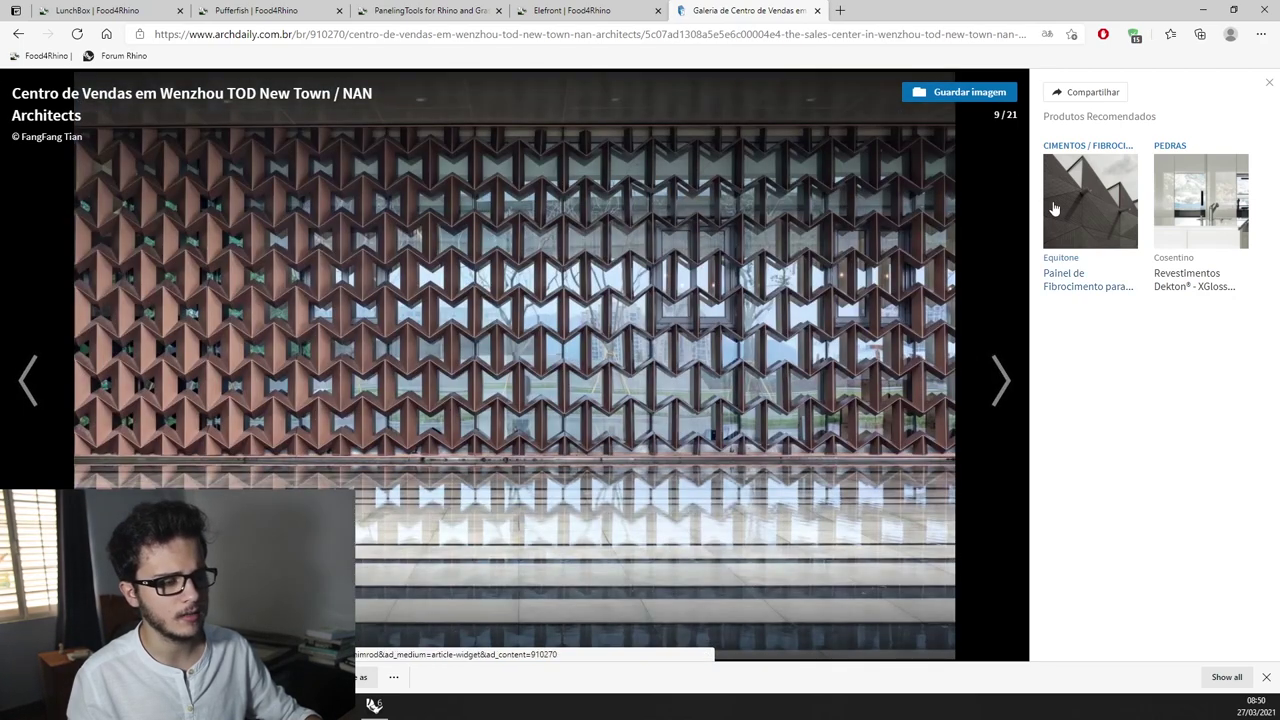
left_click(999, 388)
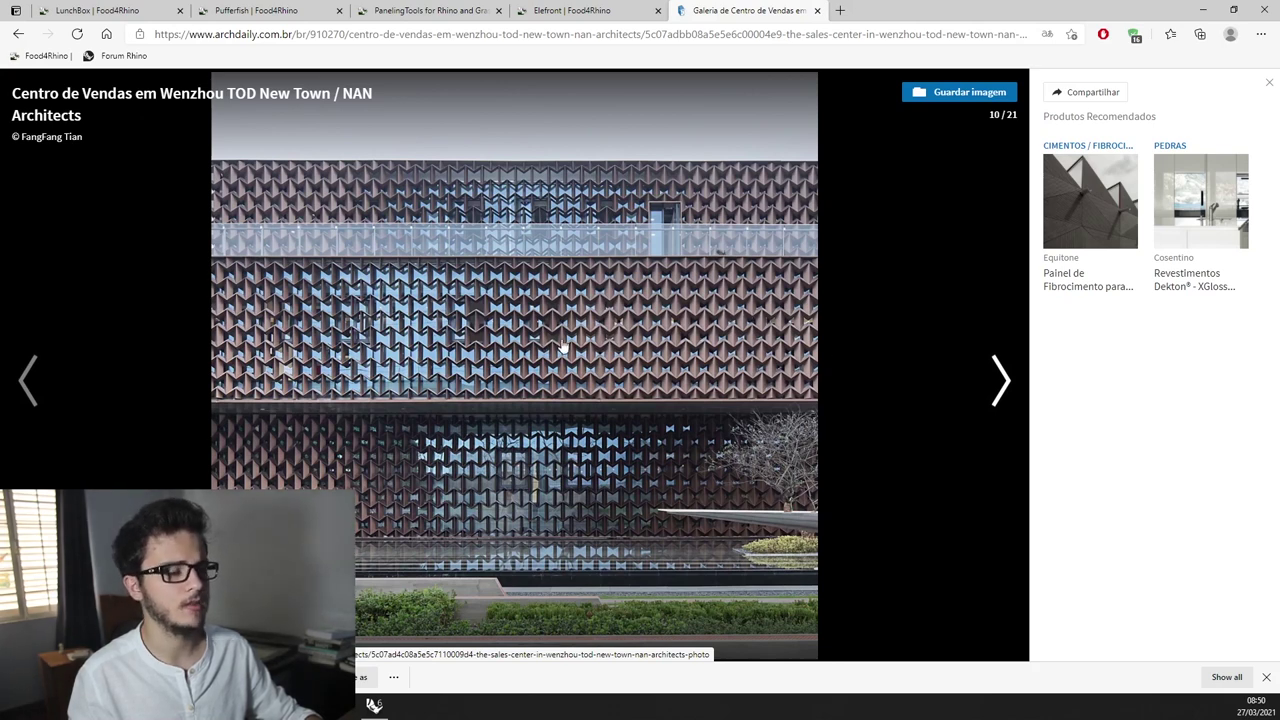
left_click(982, 343)
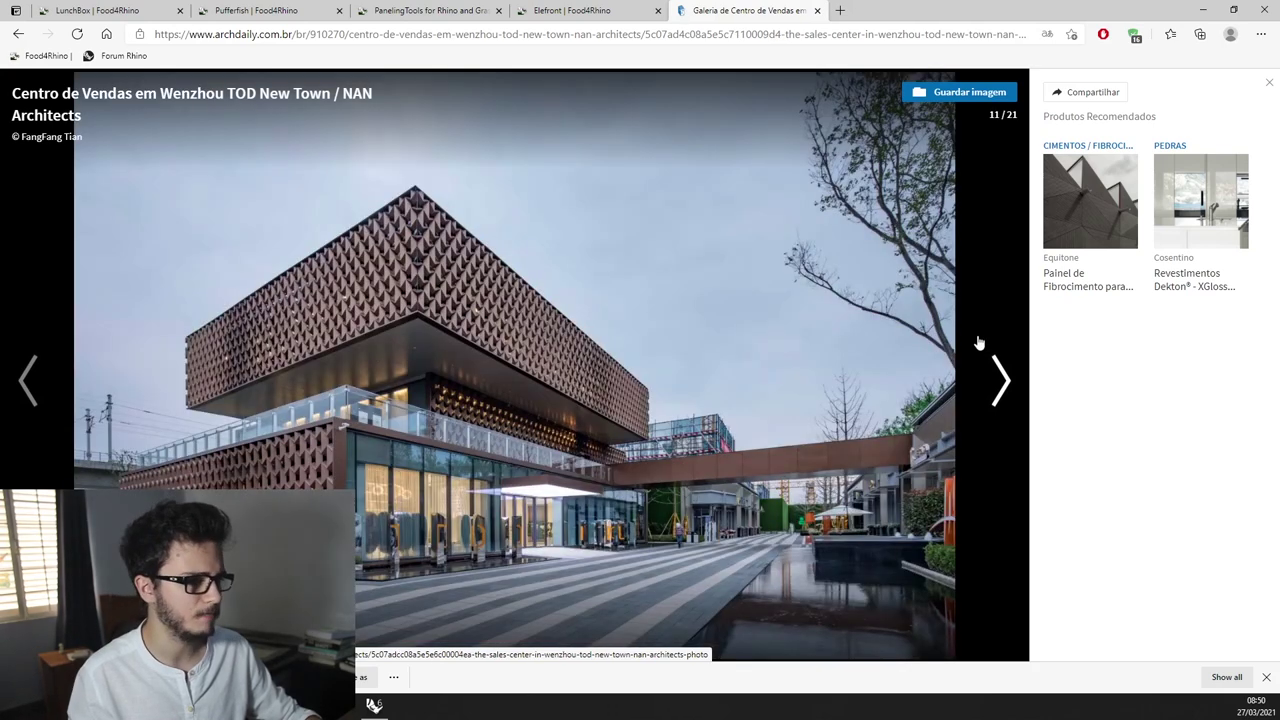
Switch to Rhino and inspect the two wall surfaces of the inputSurface model
left_click(1201, 8)
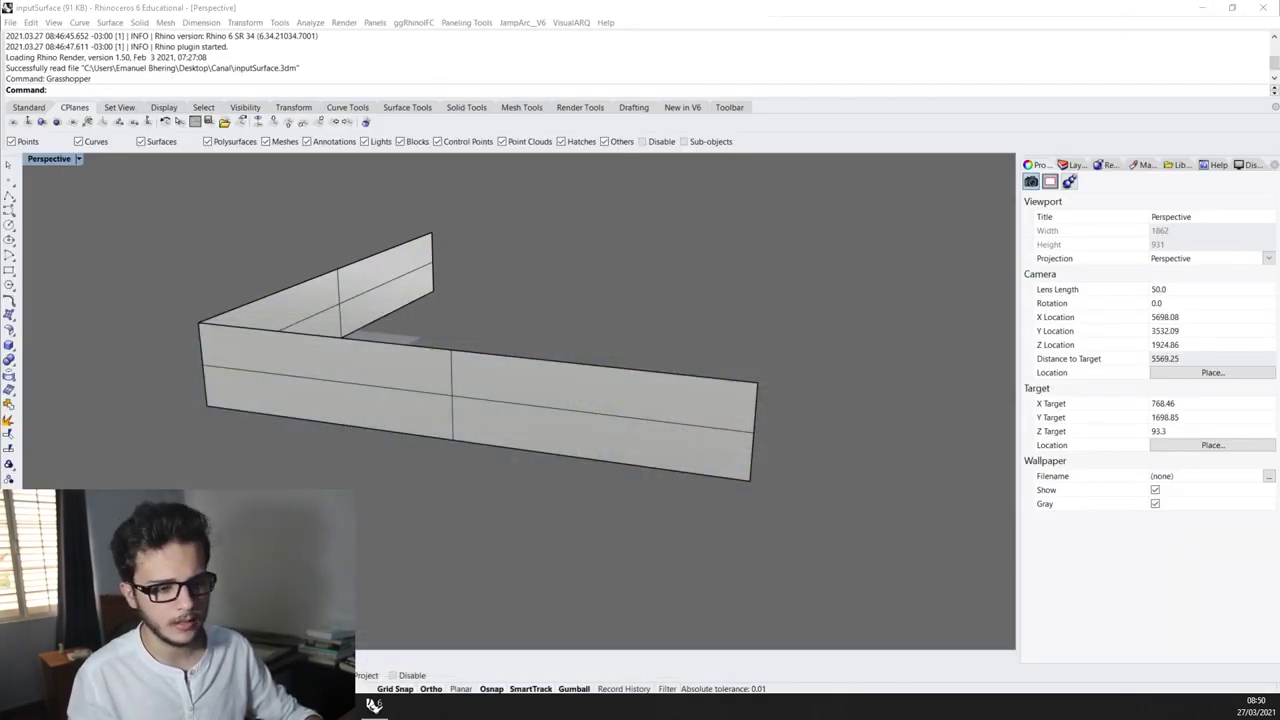
right_click_drag(400, 500, 514, 491)
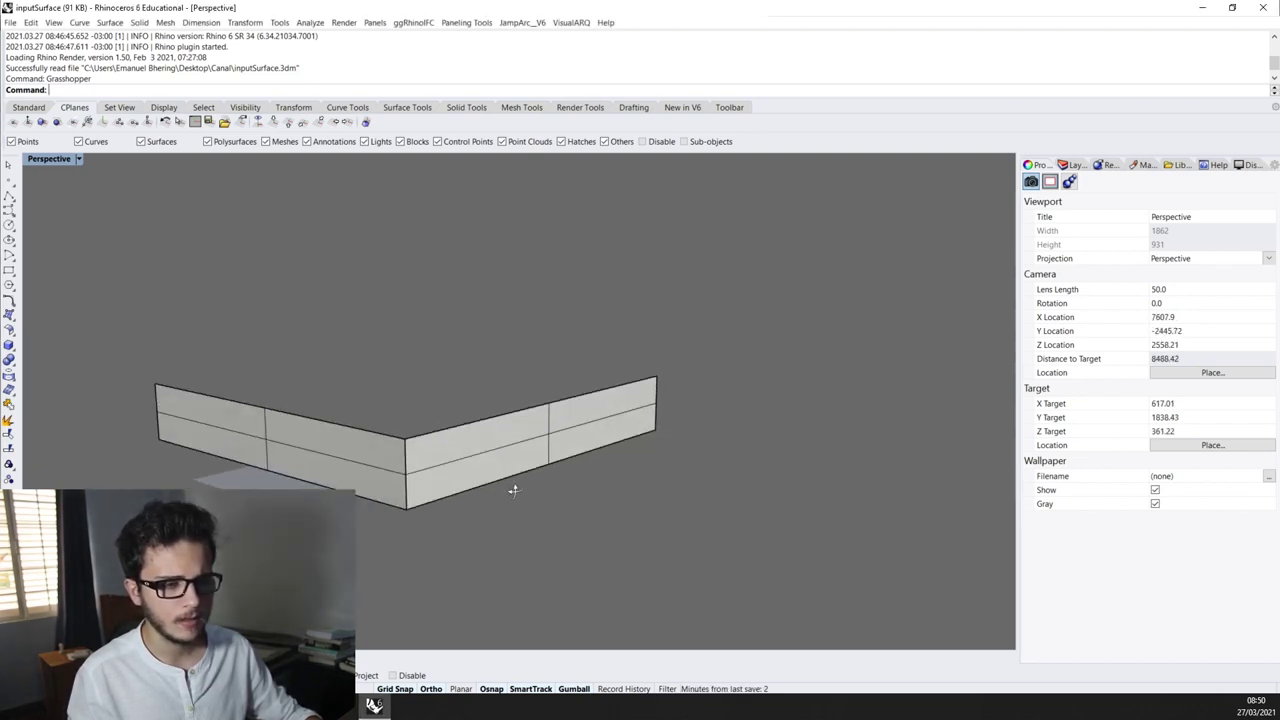
left_click(541, 413)
left_click(346, 445)
right_click_drag(410, 465, 193, 477)
scroll(588, 392, "down", 2)
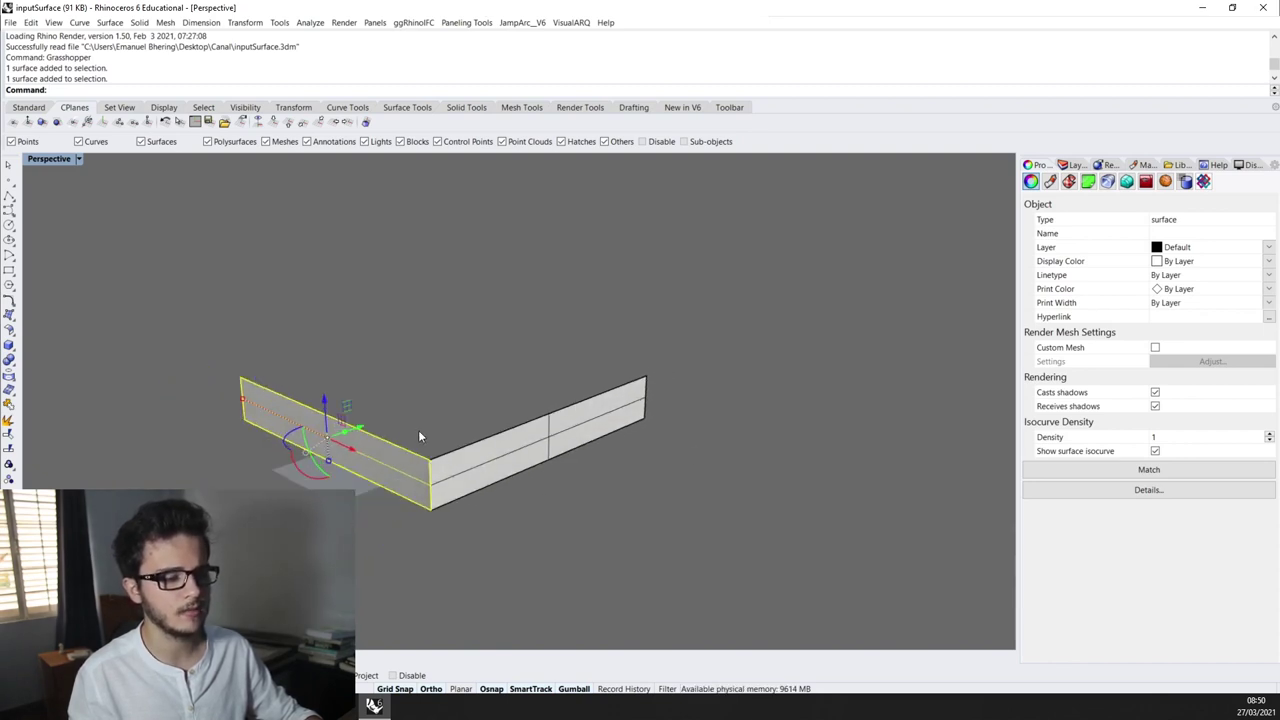
left_click(403, 413)
scroll(335, 443, "up", 2)
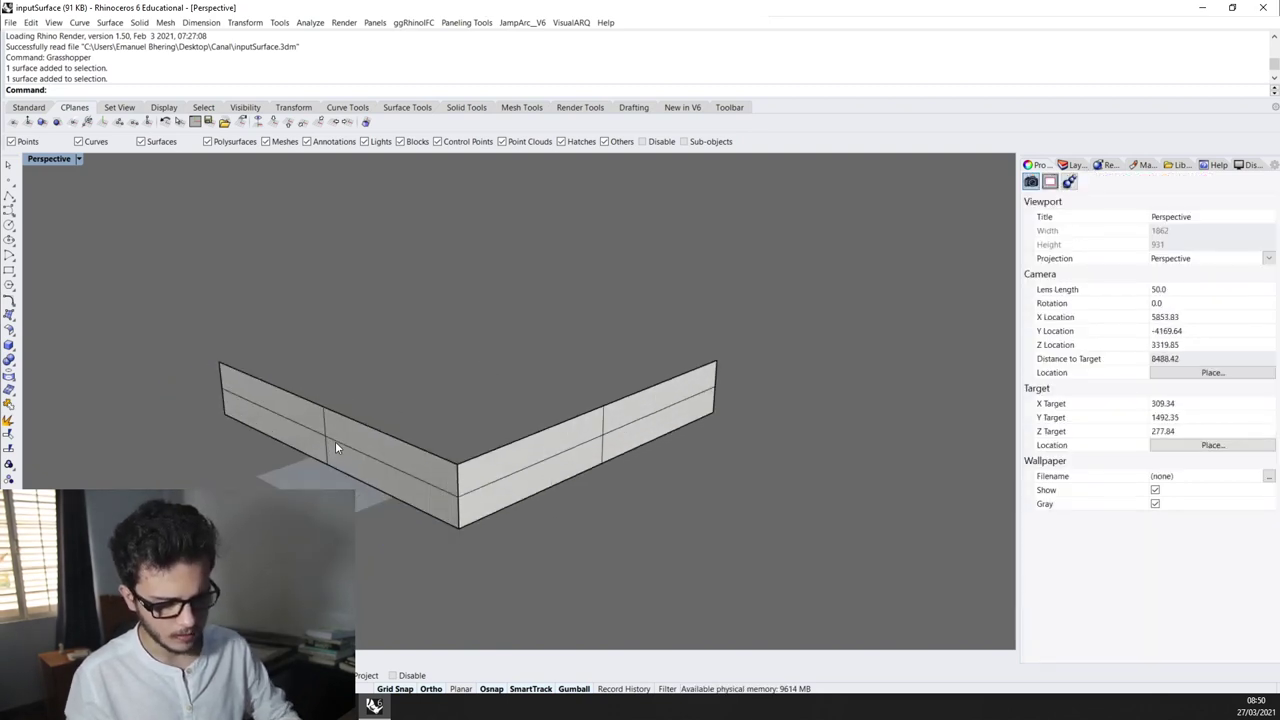
Try to measure the lower edge of the shaded wall surface with Distance, starting from its outer bottom corner
type("Dim")
key("Escape")
type("Distance")
key("Return")
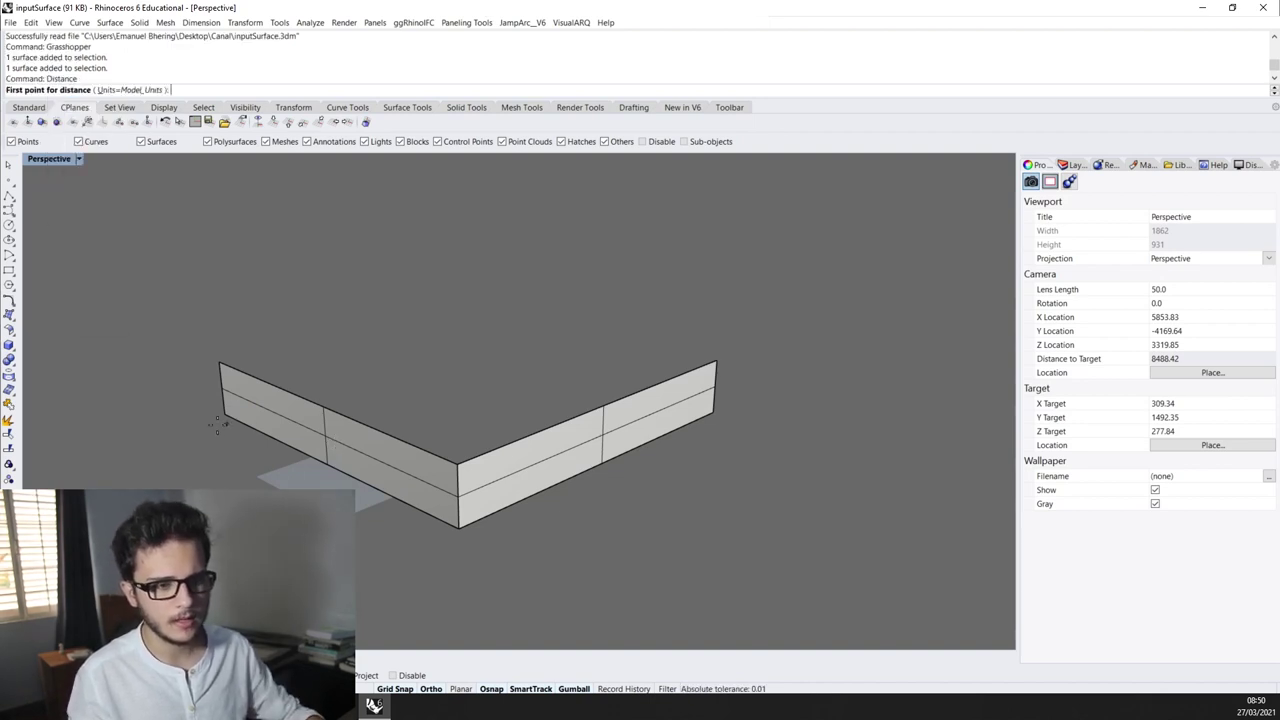
left_click(224, 414)
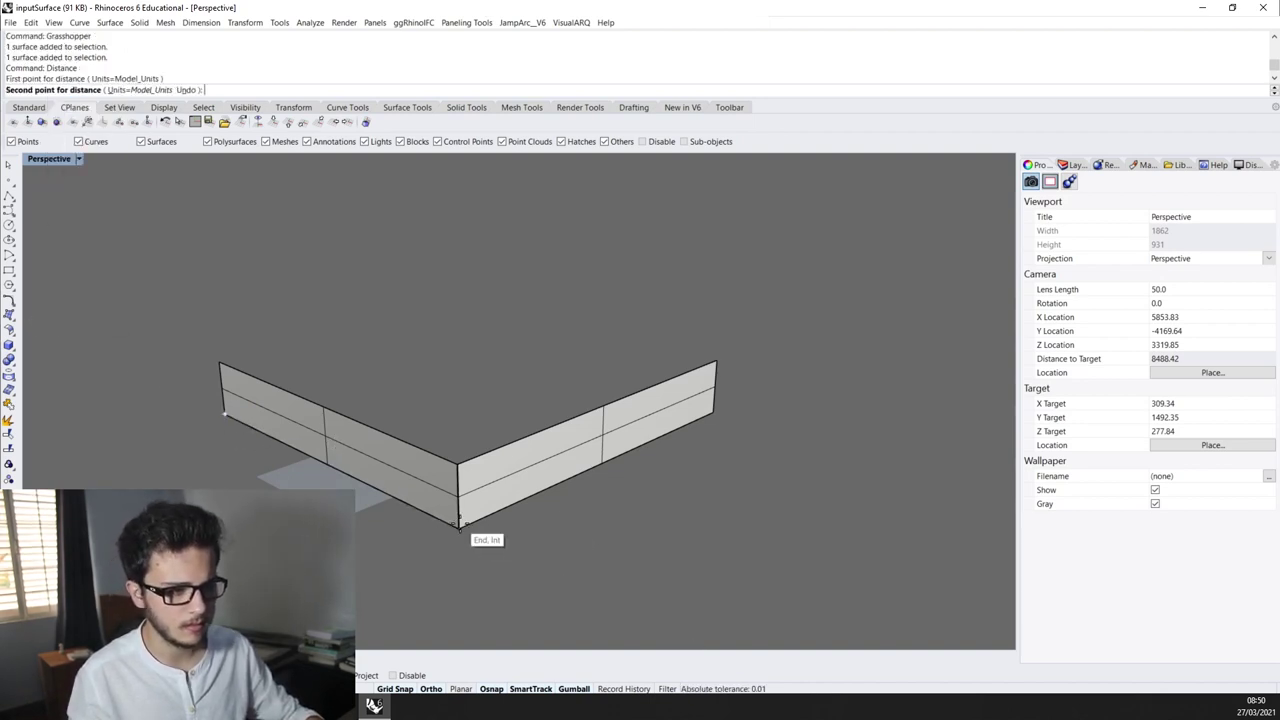
scroll(430, 510, "down", 2)
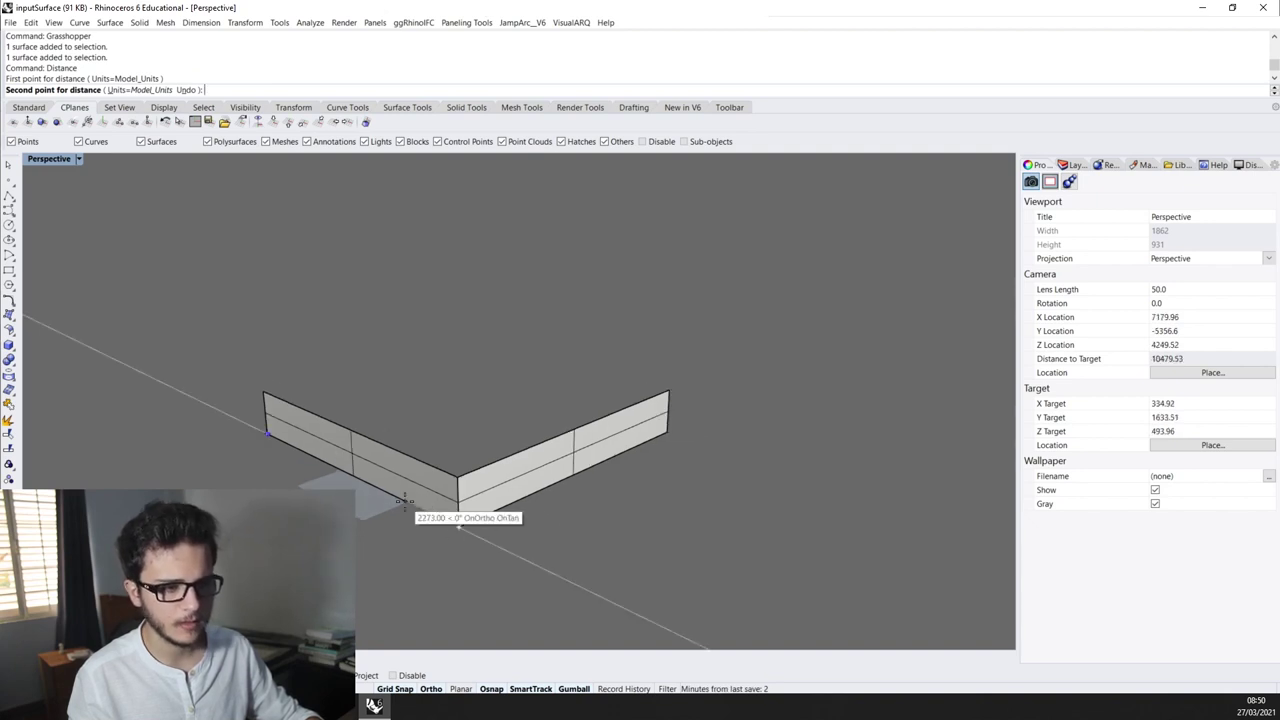
scroll(370, 480, "up", 4)
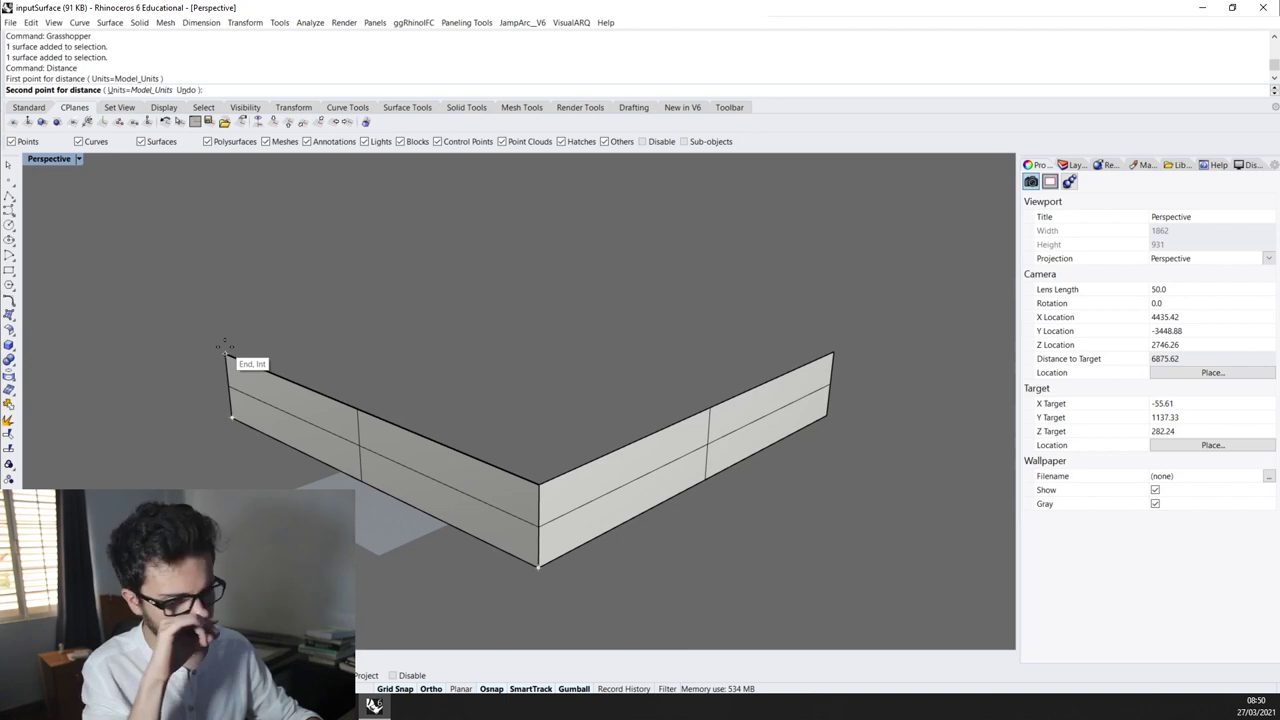
key("Escape")
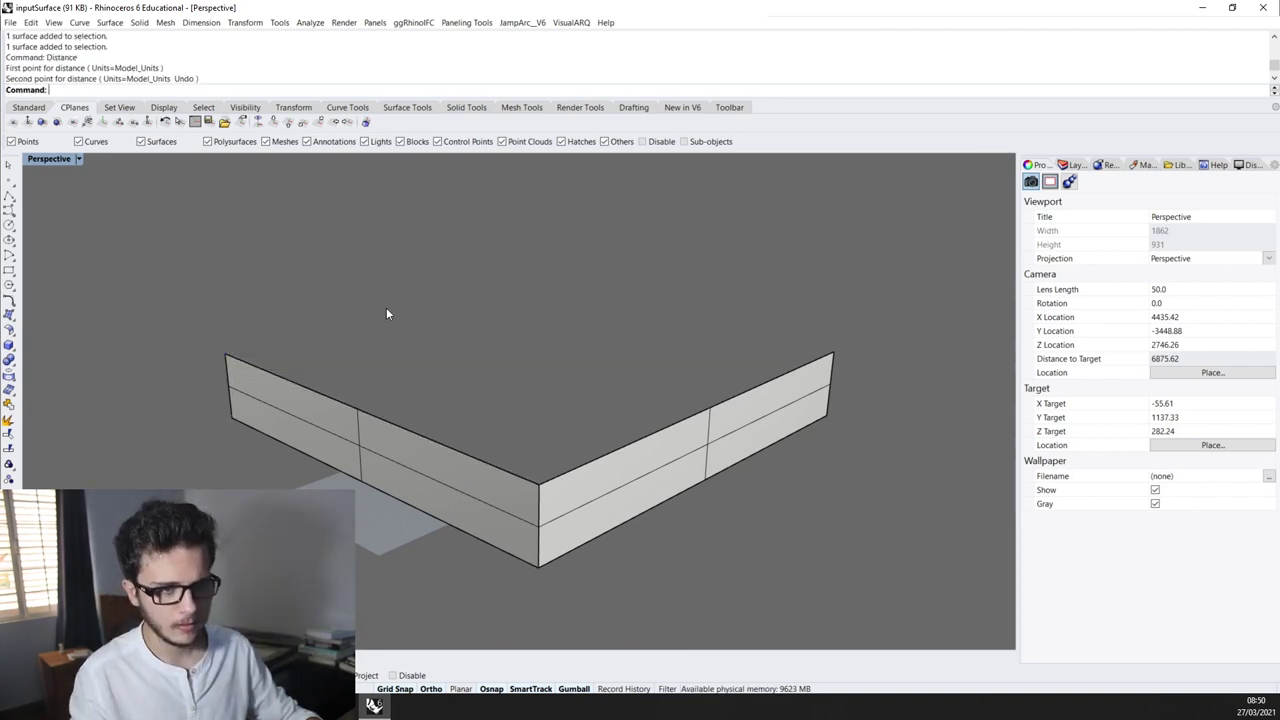
Open Grasshopper beside the Perspective viewport, keeping both wall surfaces in view
scroll(386, 307, "down", 4)
right_click_drag(386, 307, 383, 296)
key("Return")
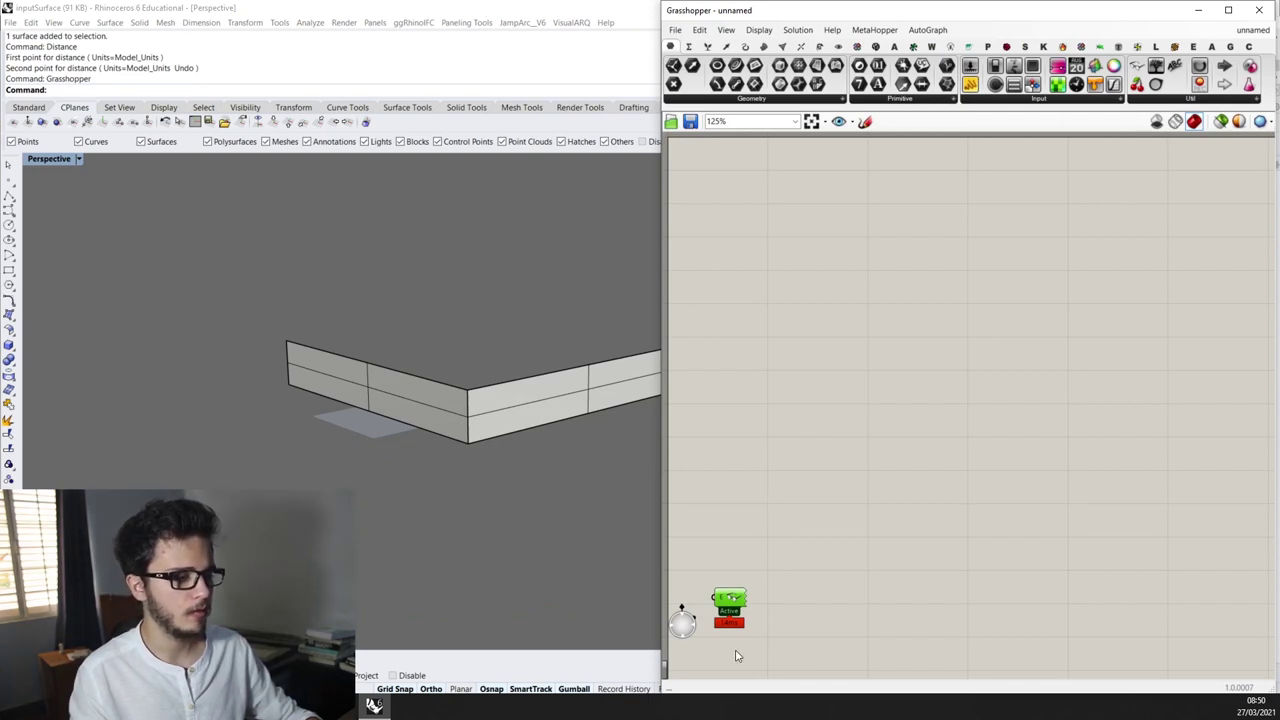
double_click(806, 406)
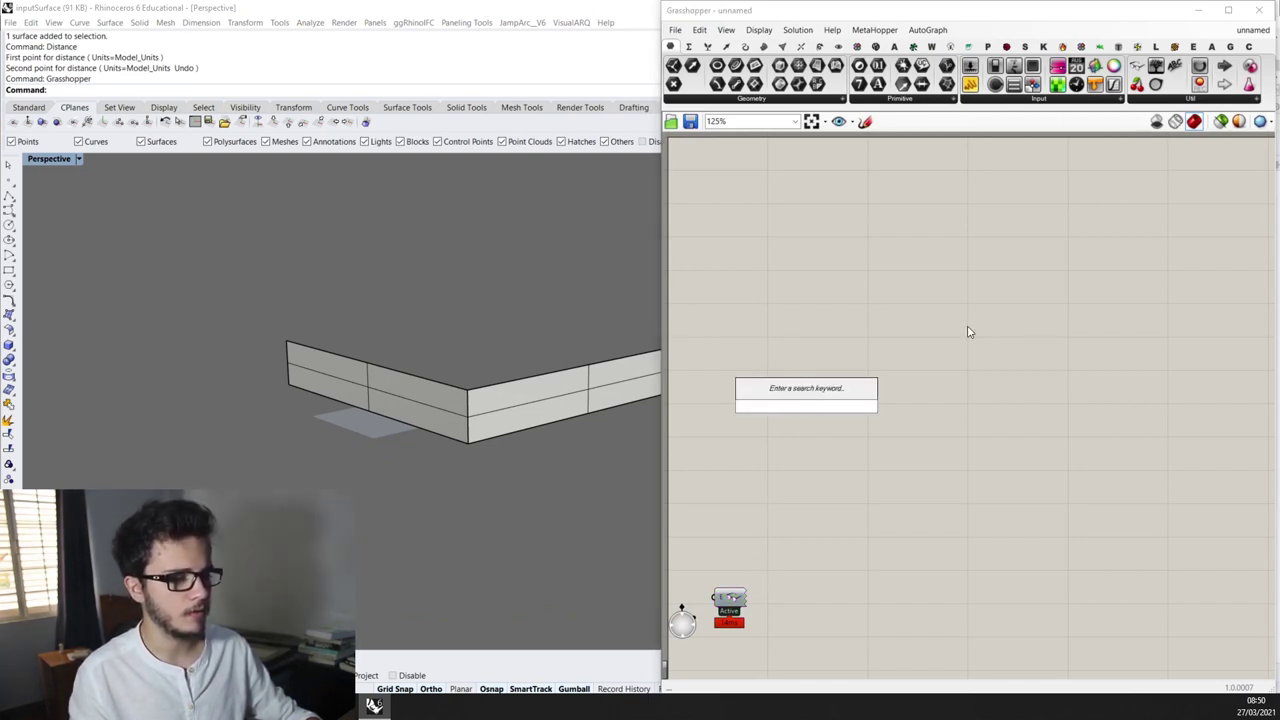
scroll(434, 374, "down", 2)
right_click_drag(434, 374, 491, 369)
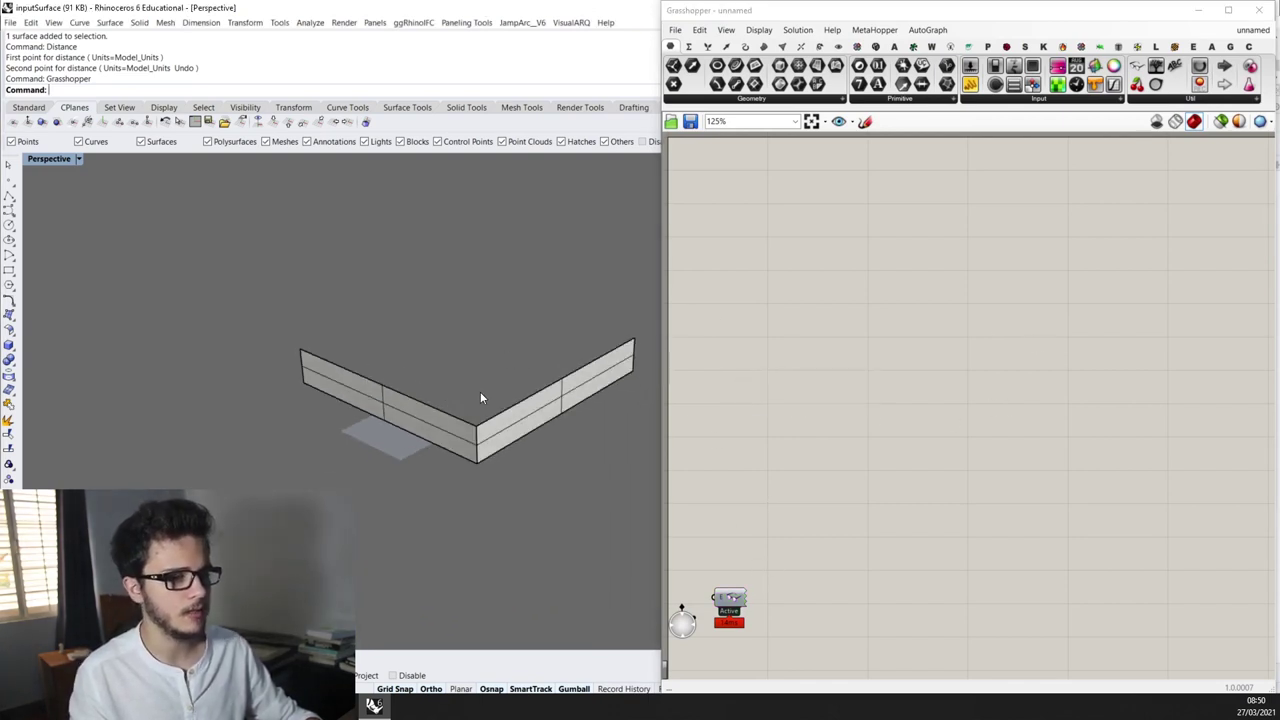
right_click_drag(325, 346, 457, 392)
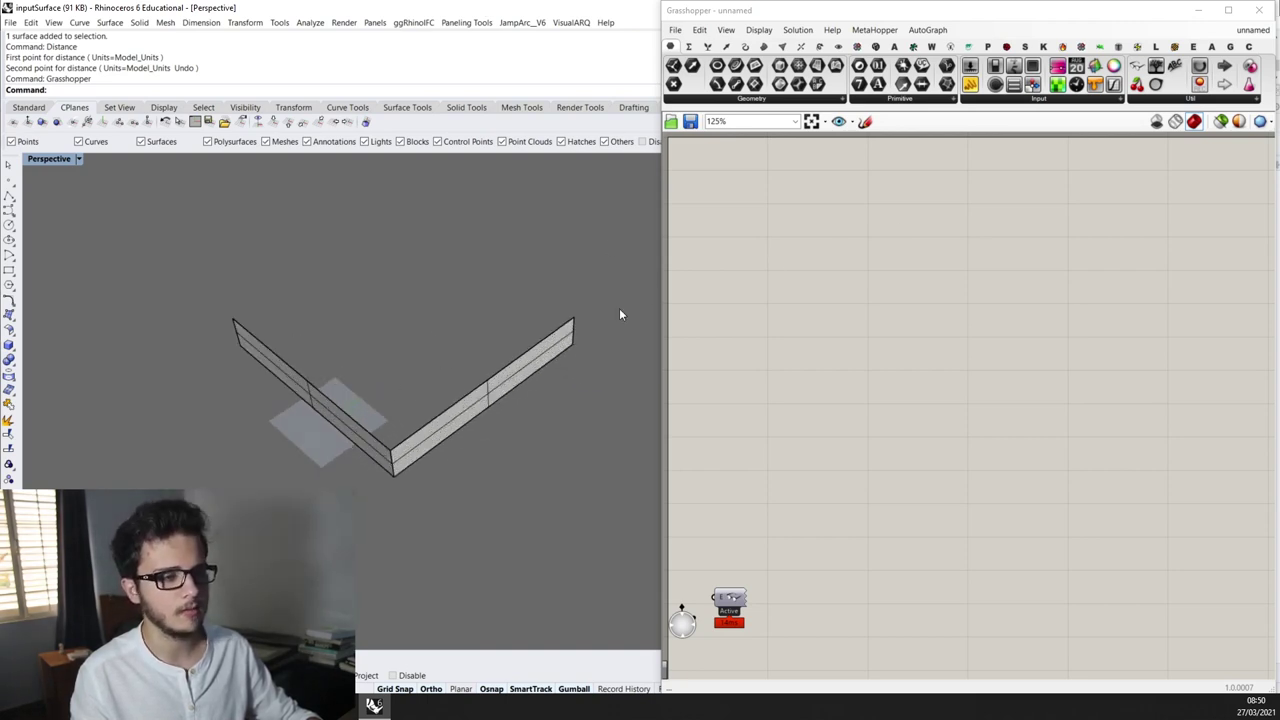
right_click_drag(655, 305, 523, 286)
scroll(458, 400, "up", 2)
Add a Surface parameter to the Grasshopper canvas and reference the shaded wall surface in it as one surface
left_click(265, 420)
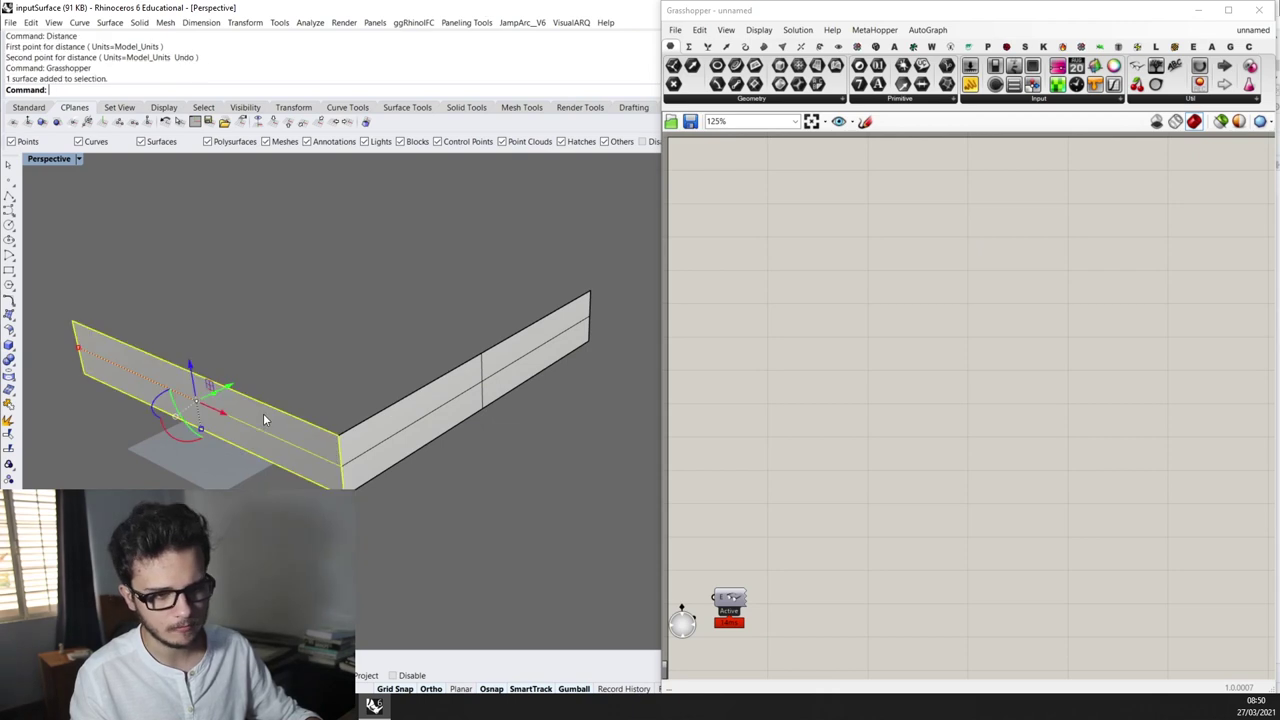
double_click(765, 246)
type("srf")
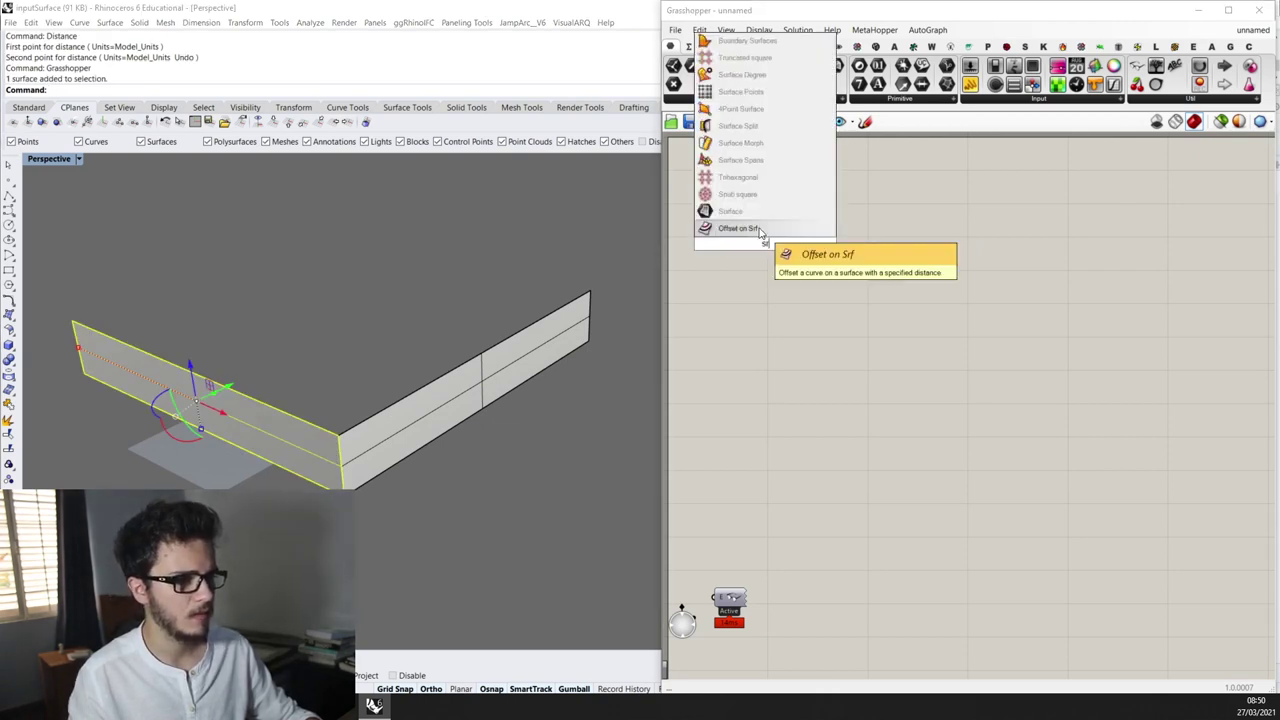
left_click(752, 213)
right_click(765, 242)
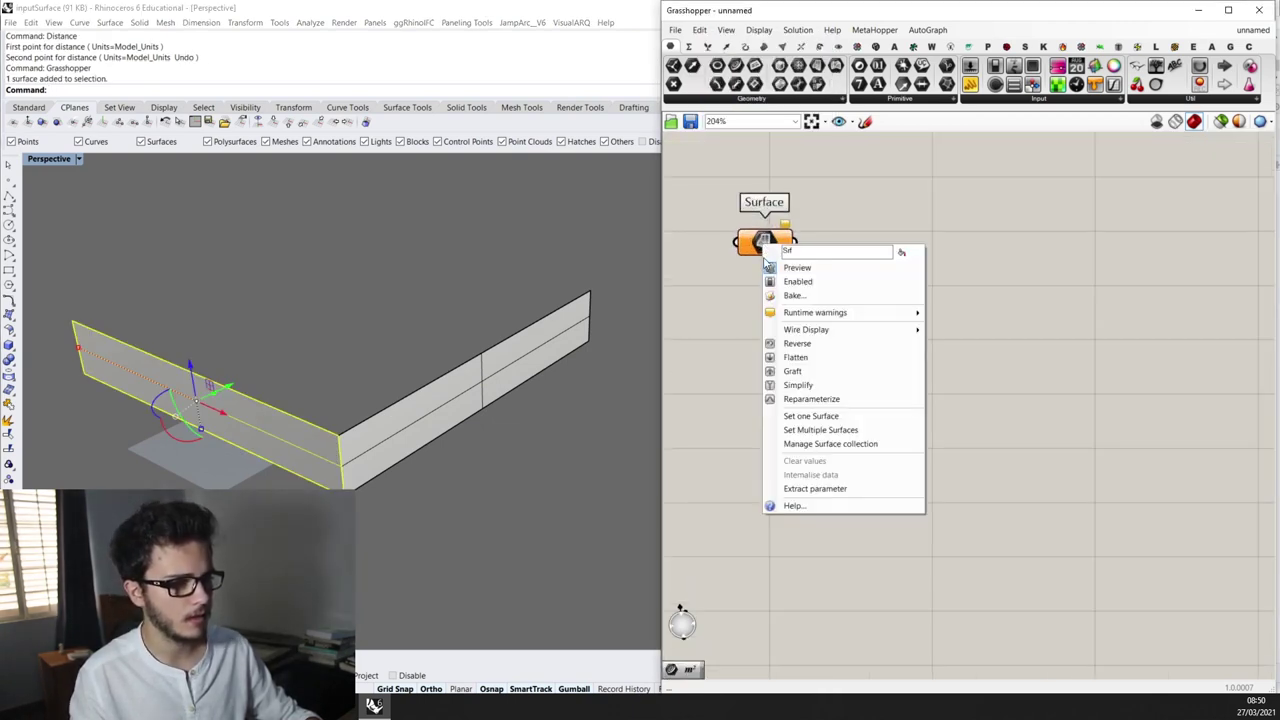
left_click(830, 424)
right_click_drag(240, 430, 430, 347)
scroll(430, 347, "down", 3)
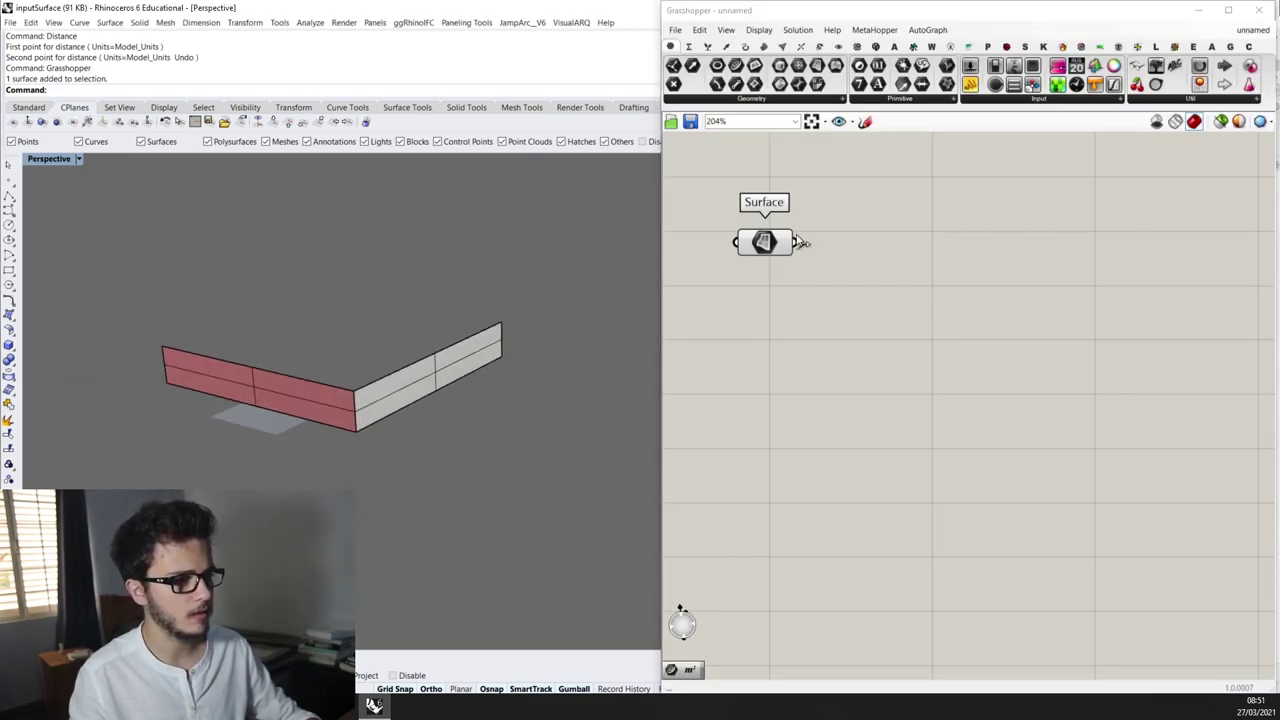
Add the LunchBox Staggered Quad Panels component and connect the Surface parameter to its Srf input
scroll(810, 240, "down", 2)
right_click_drag(566, 260, 552, 274)
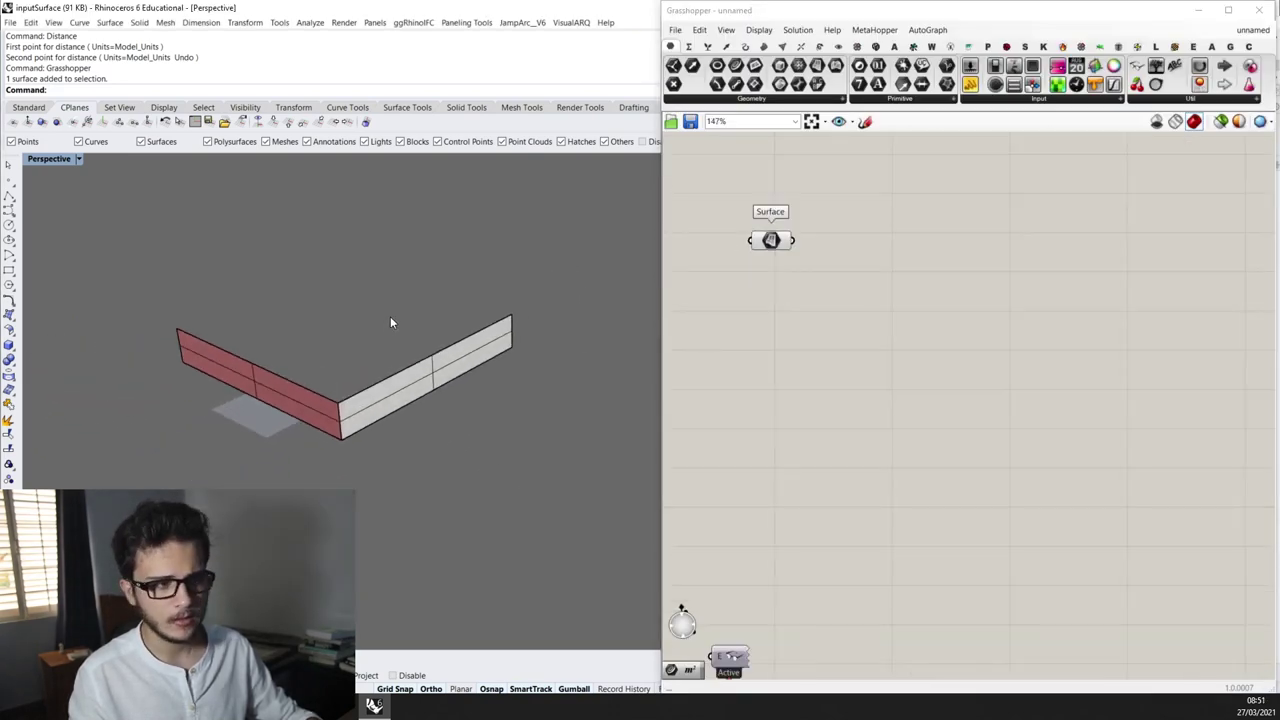
left_click(1155, 47)
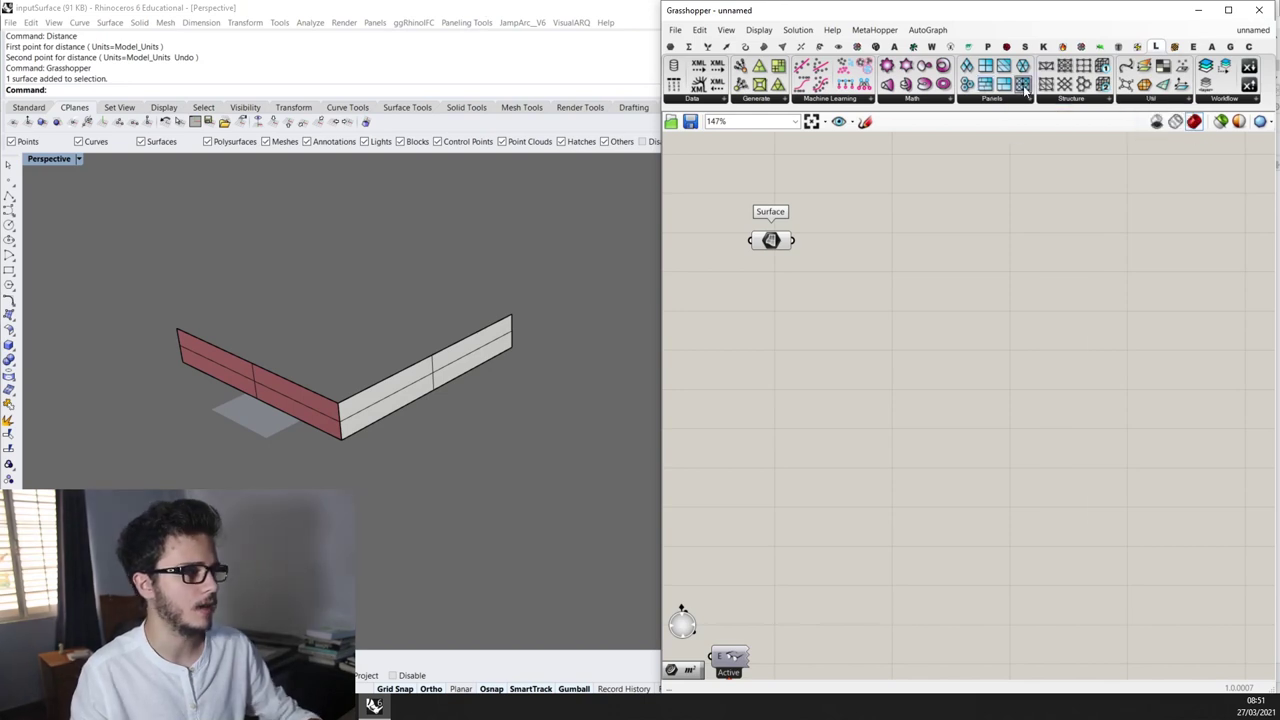
left_click(997, 103)
left_click(1010, 191)
left_click(891, 238)
scroll(781, 233, "up", 1)
left_click_drag(794, 241, 860, 235)
scroll(274, 392, "up", 1)
right_click_drag(274, 392, 354, 374)
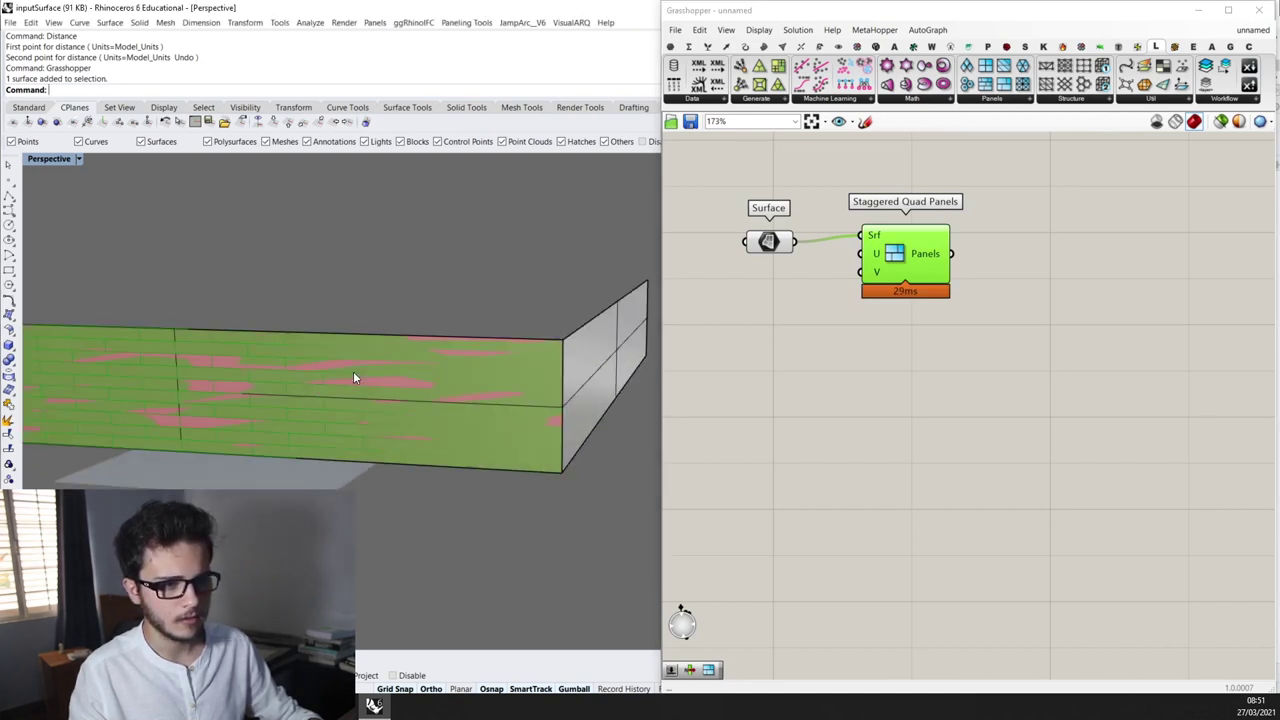
Add a number slider set to 48 and connect it to the U input of Staggered Quad Panels
double_click(766, 338)
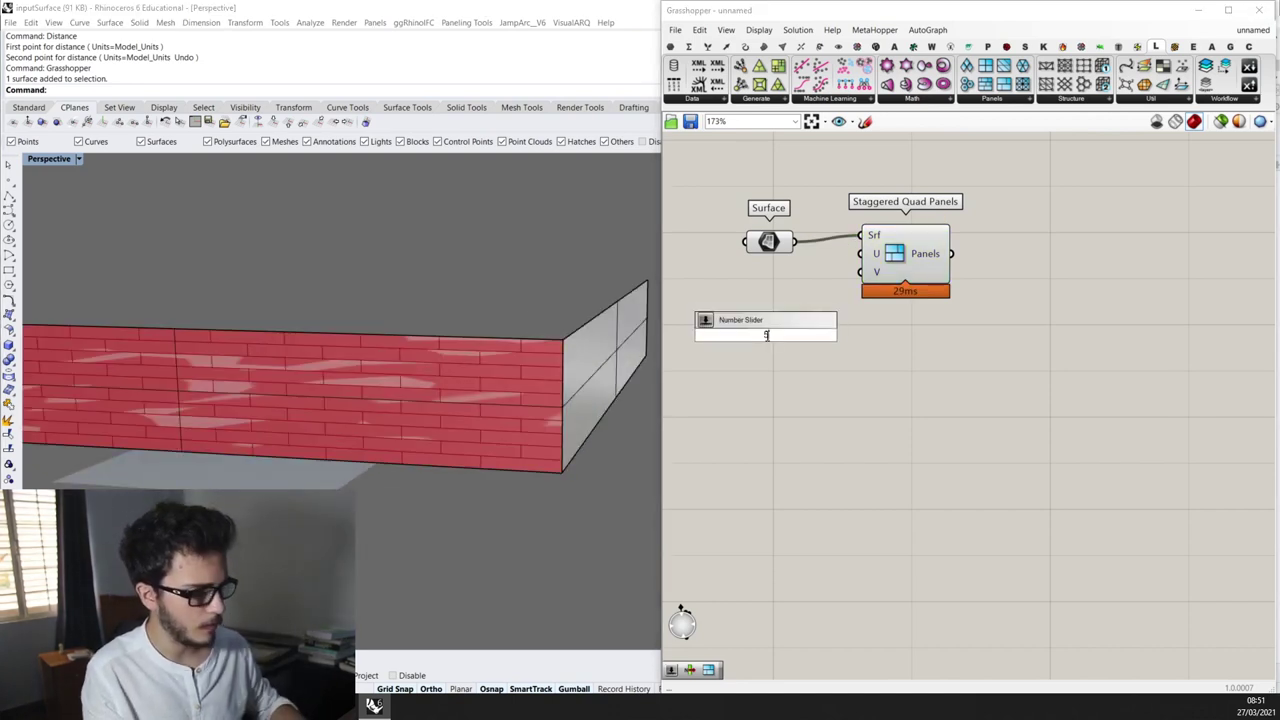
type("48")
key("Return")
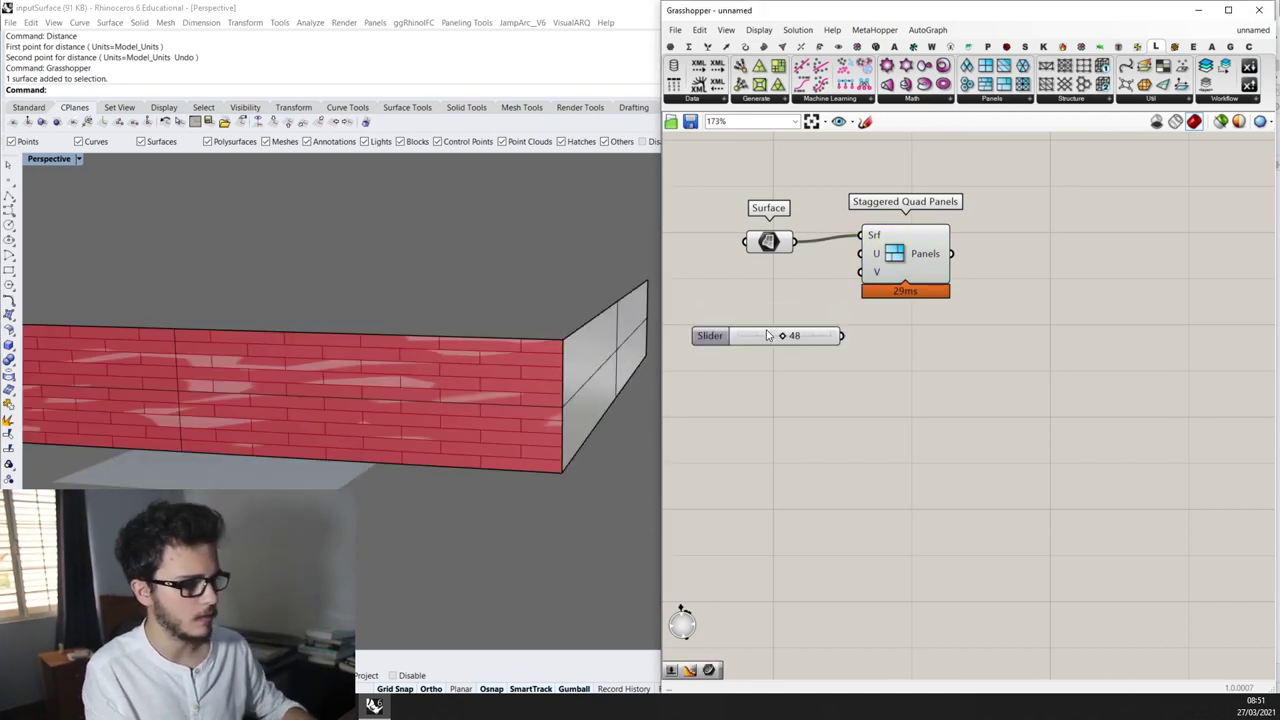
scroll(839, 280, "up", 2)
left_click_drag(845, 357, 983, 292)
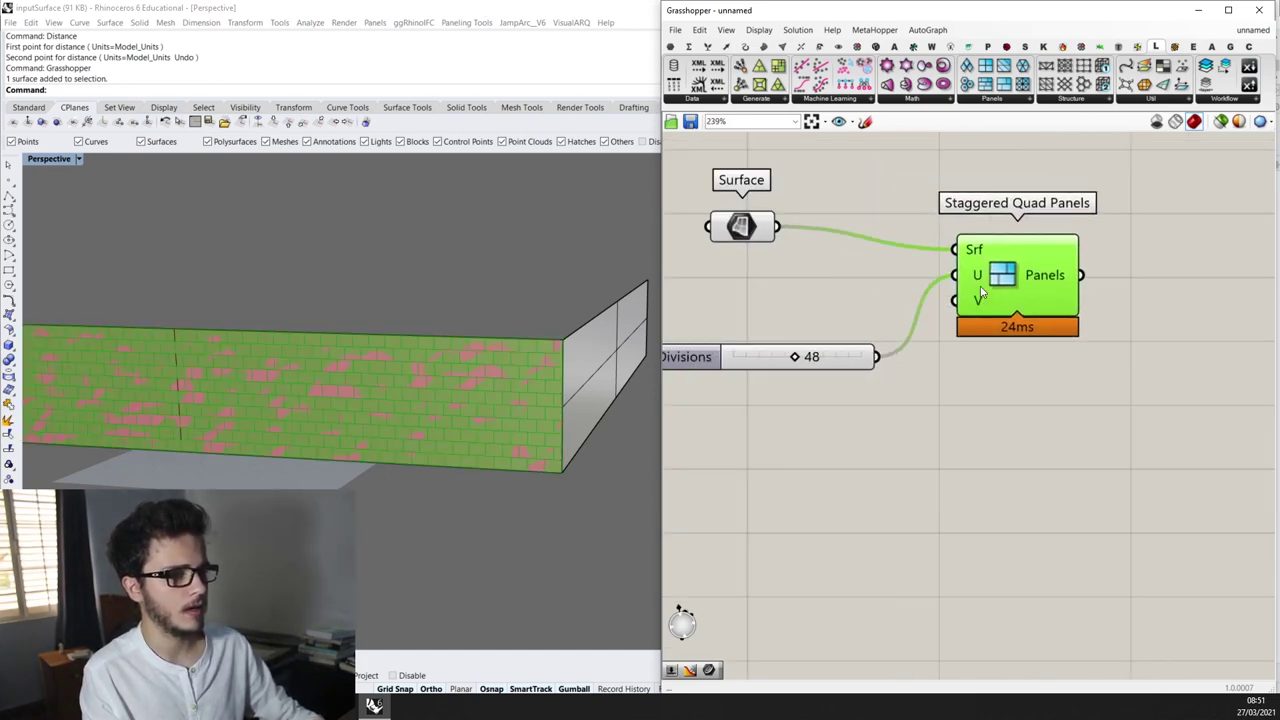
Examine the staggered panel divisions across the wall surface in the Perspective viewport, from overall layout to close-up
scroll(374, 373, "down", 5)
scroll(444, 373, "up", 8)
right_click_drag(346, 368, 345, 368)
scroll(346, 369, "down", 6)
right_click_drag(911, 342, 797, 357)
scroll(797, 357, "down", 2)
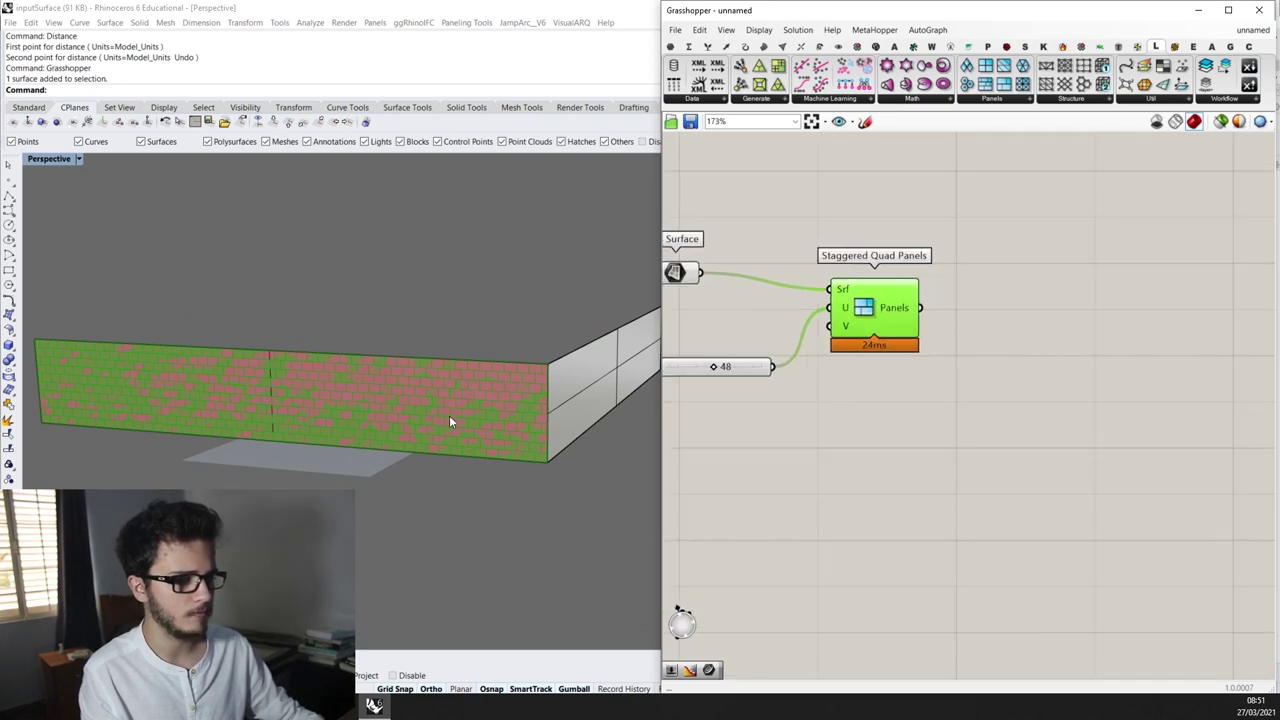
right_click_drag(467, 403, 374, 402)
scroll(374, 408, "up", 5)
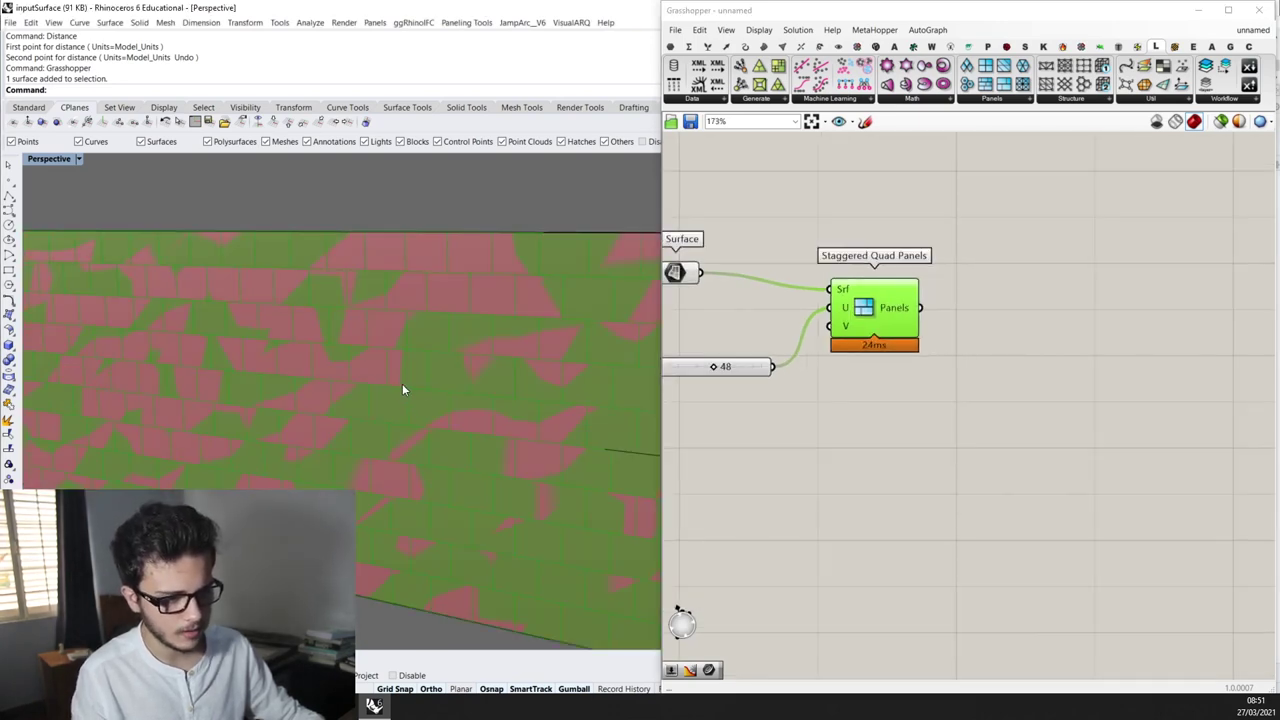
Add a Curve parameter after Staggered Quad Panels and connect the Panels output to it
double_click(919, 441)
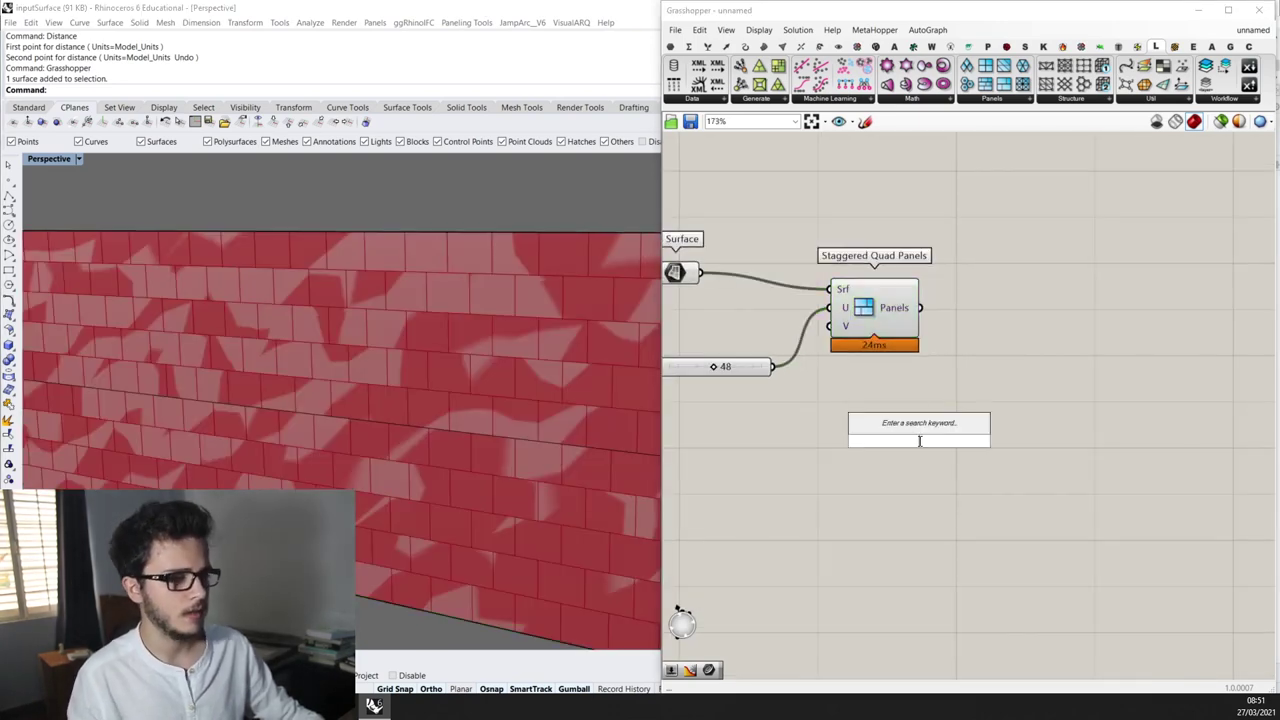
type("crv")
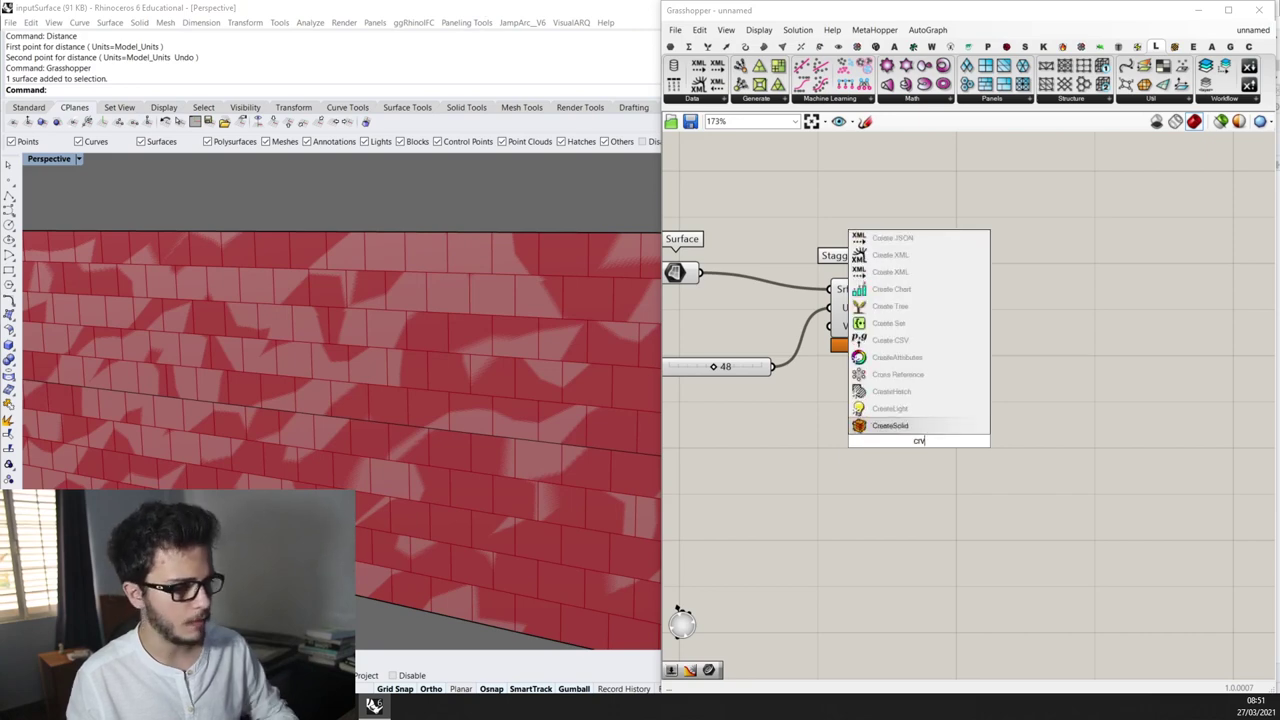
key("Return")
left_click_drag(919, 443, 1000, 323)
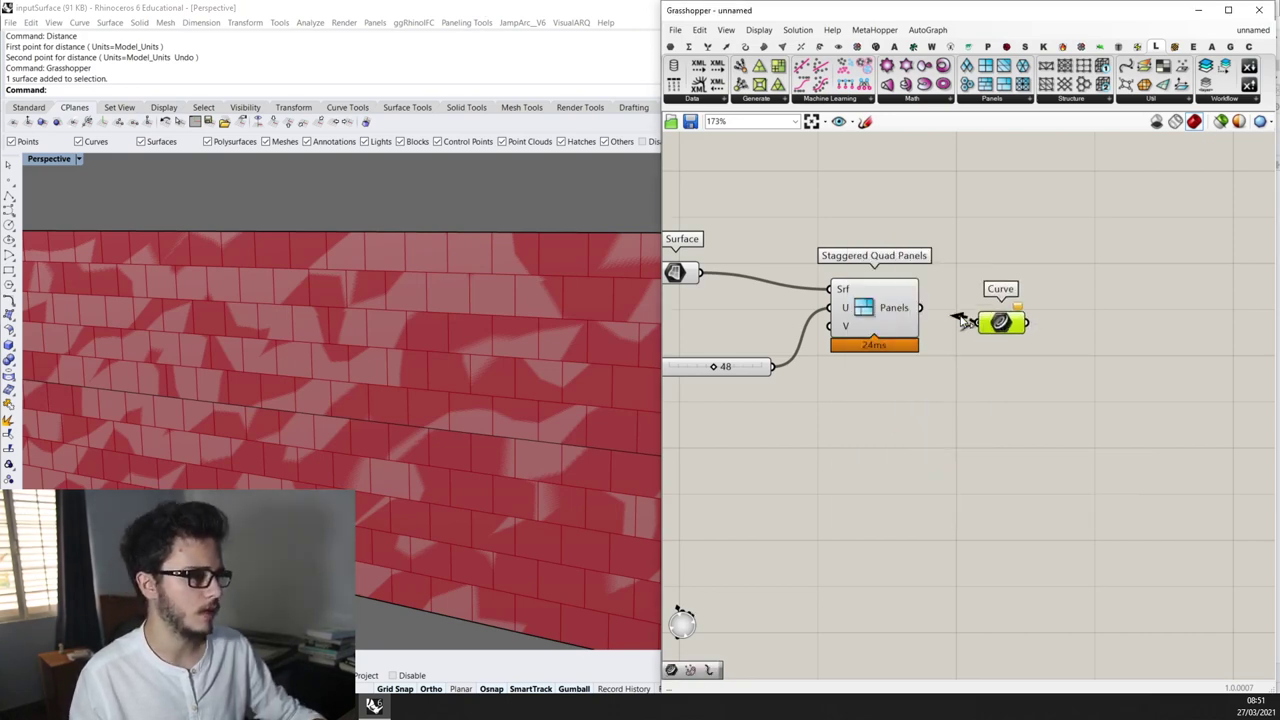
left_click_drag(921, 313, 921, 313)
Add an Explode component and feed the Curve parameter into its C input
double_click(980, 437)
type("explode")
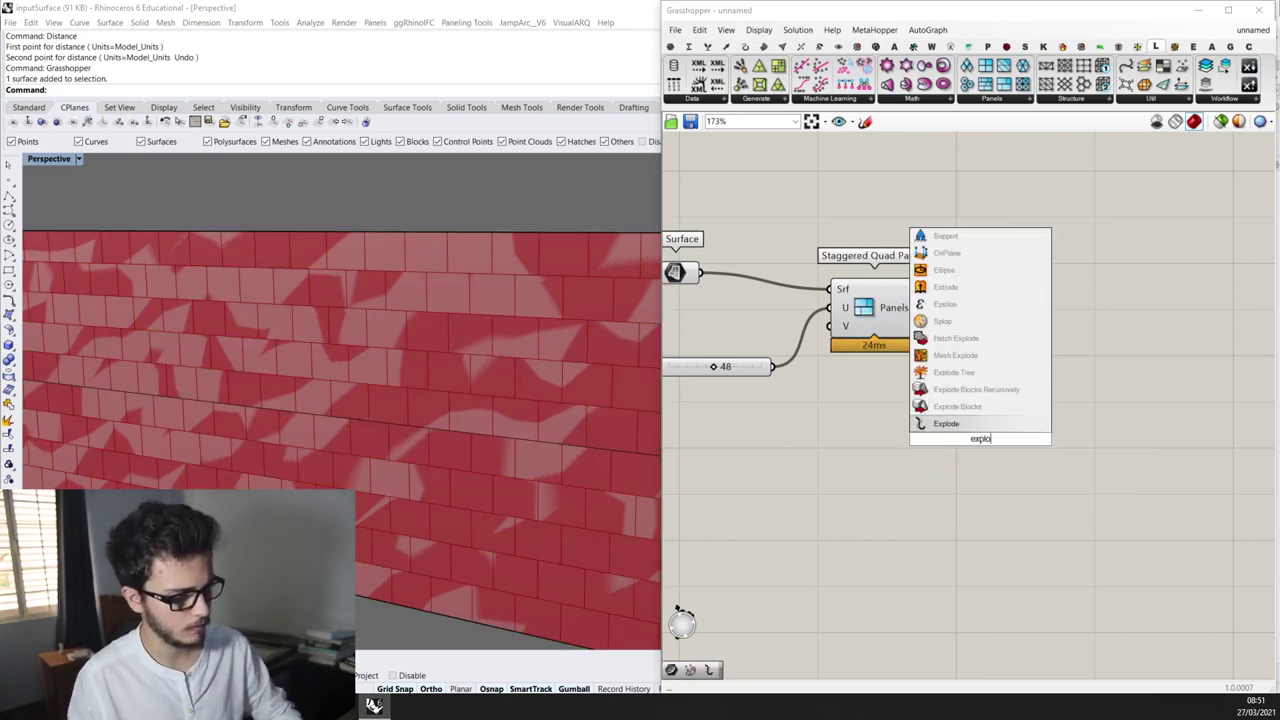
key("Return")
left_click_drag(980, 440, 1064, 382)
left_click_drag(1026, 322, 1034, 371)
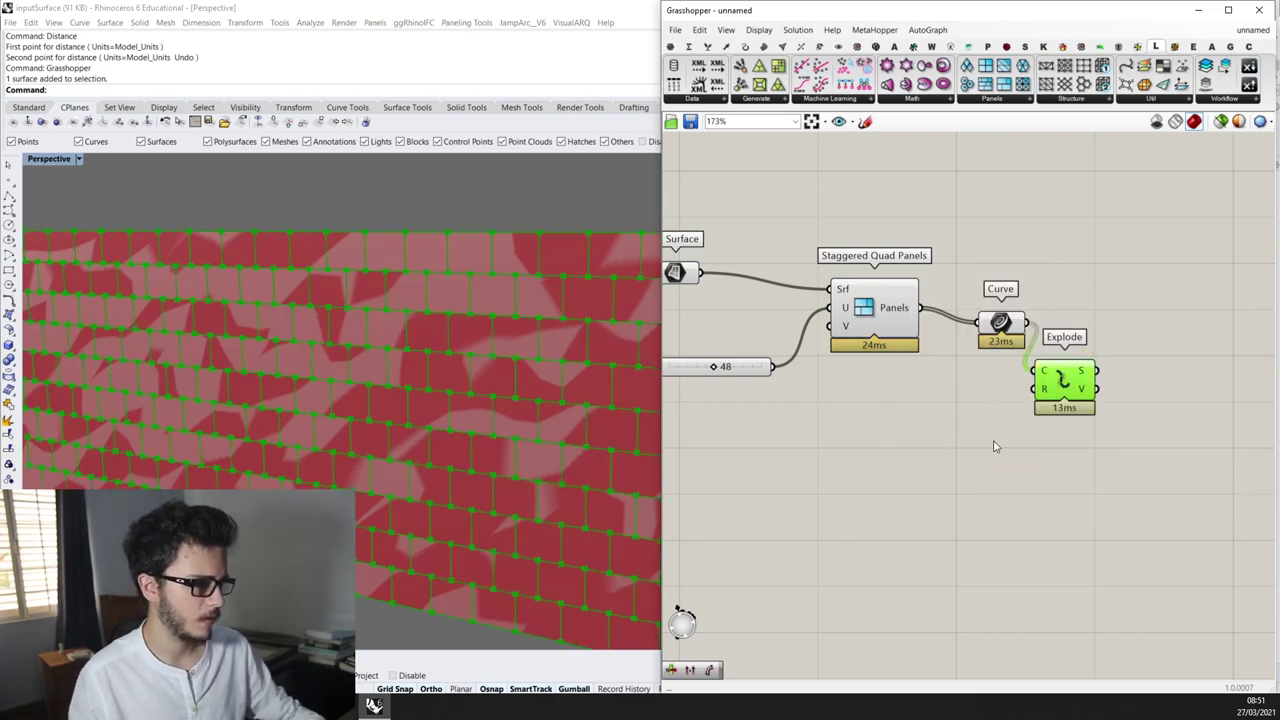
Add a Length component and connect the S output of Explode to its C input
double_click(978, 461)
type("length")
key("Return")
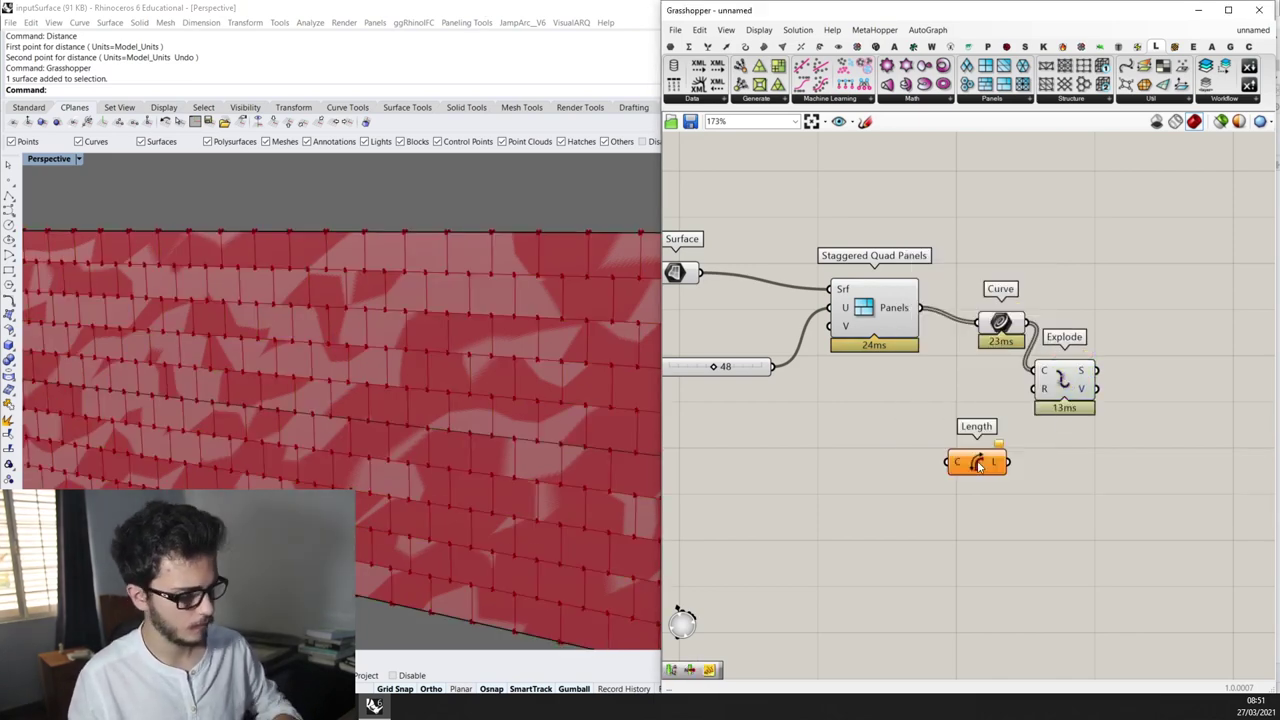
left_click_drag(979, 465, 1097, 370)
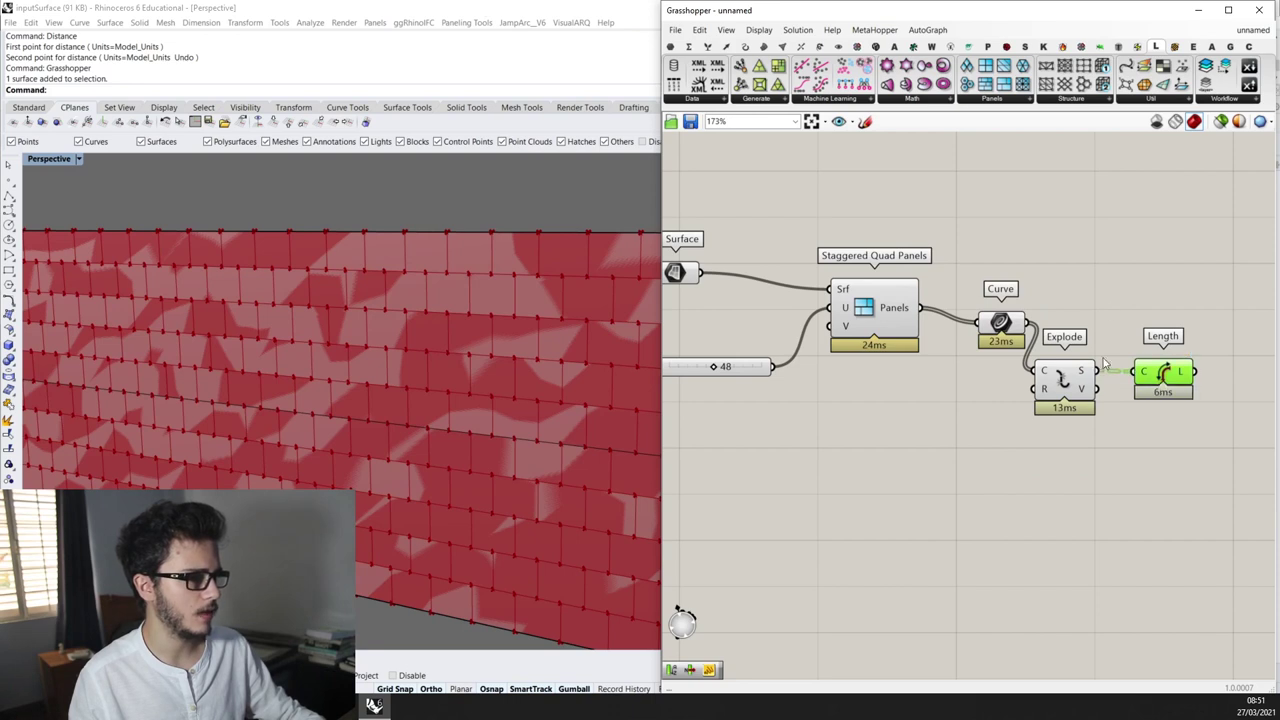
Add a Panel and connect the L output of Length to it to read the panel edge lengths
double_click(1110, 295)
type("pan")
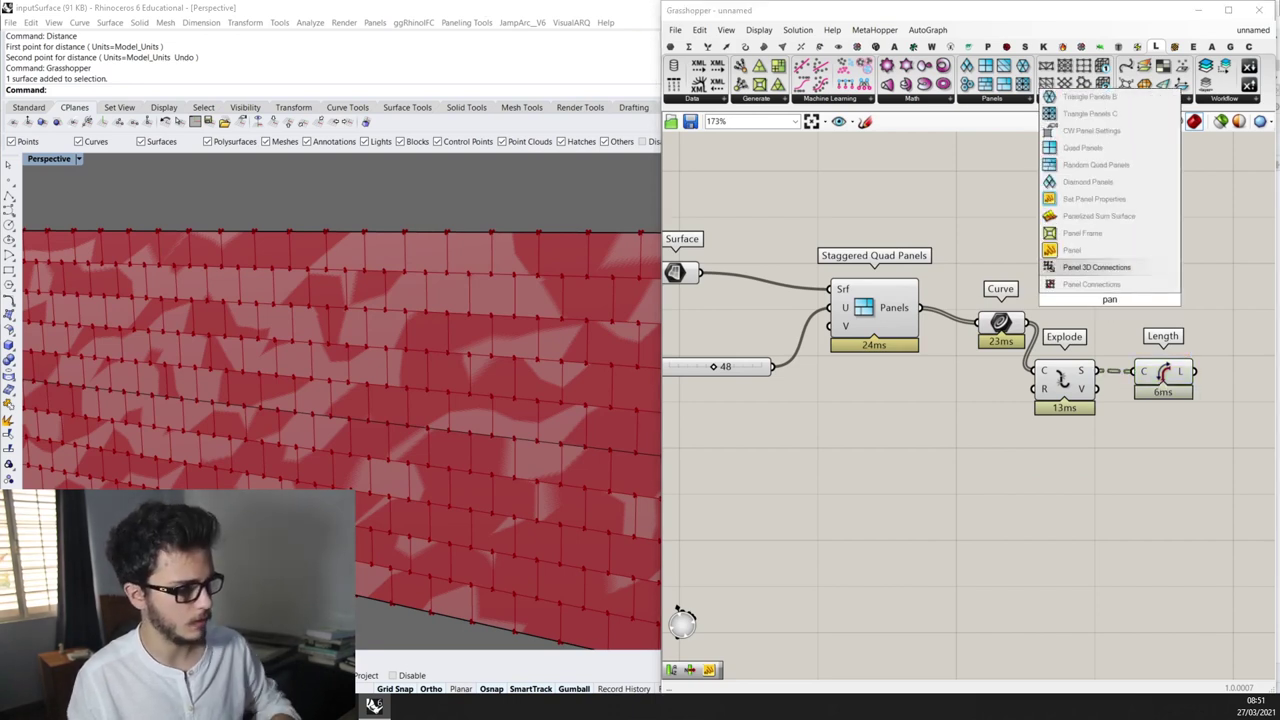
type("el")
key("Return")
left_click_drag(1108, 307, 1209, 306)
right_click_drag(1204, 305, 978, 343)
left_click_drag(975, 343, 1094, 341)
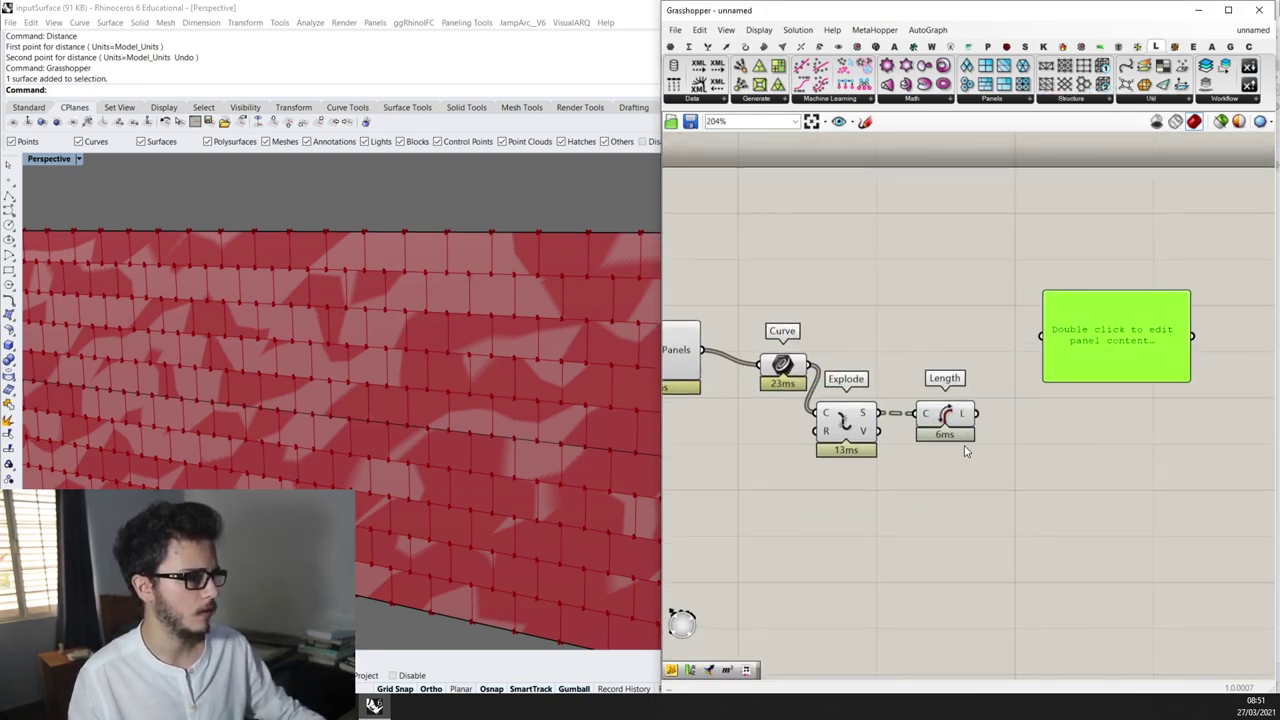
scroll(966, 446, "up", 1)
left_click_drag(985, 411, 1043, 332)
scroll(1030, 280, "up", 3)
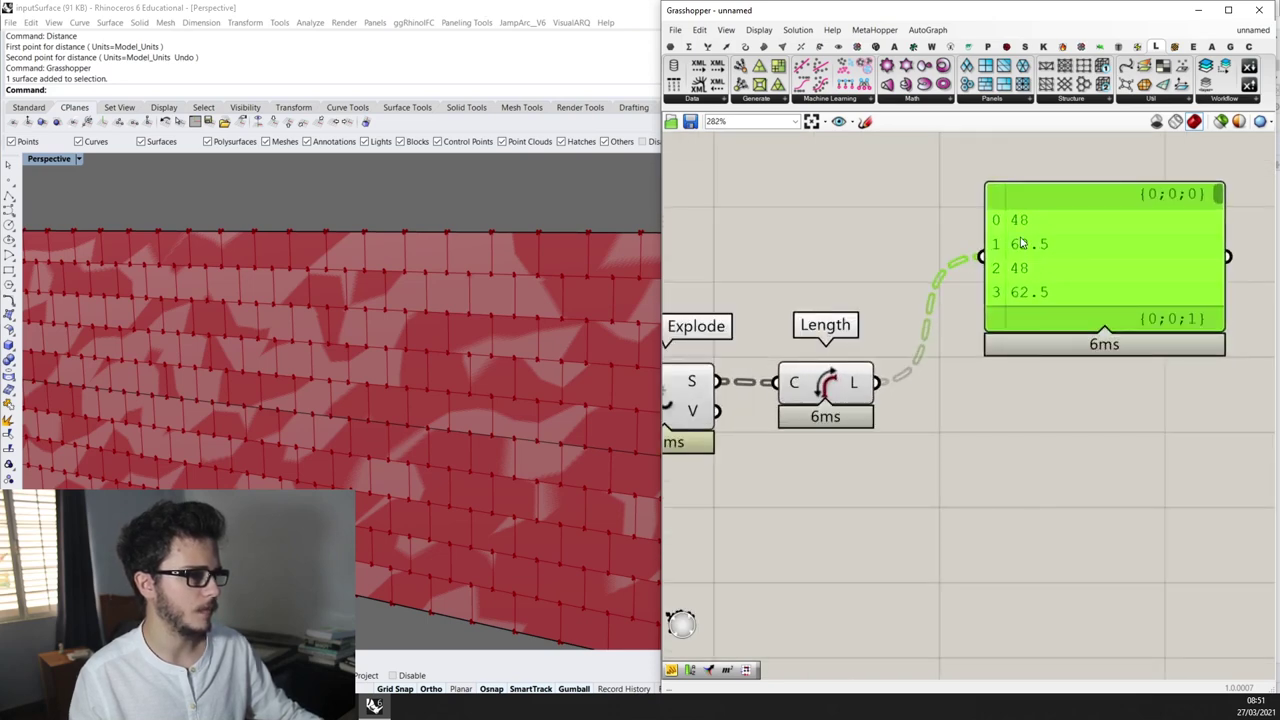
scroll(1035, 230, "down", 3)
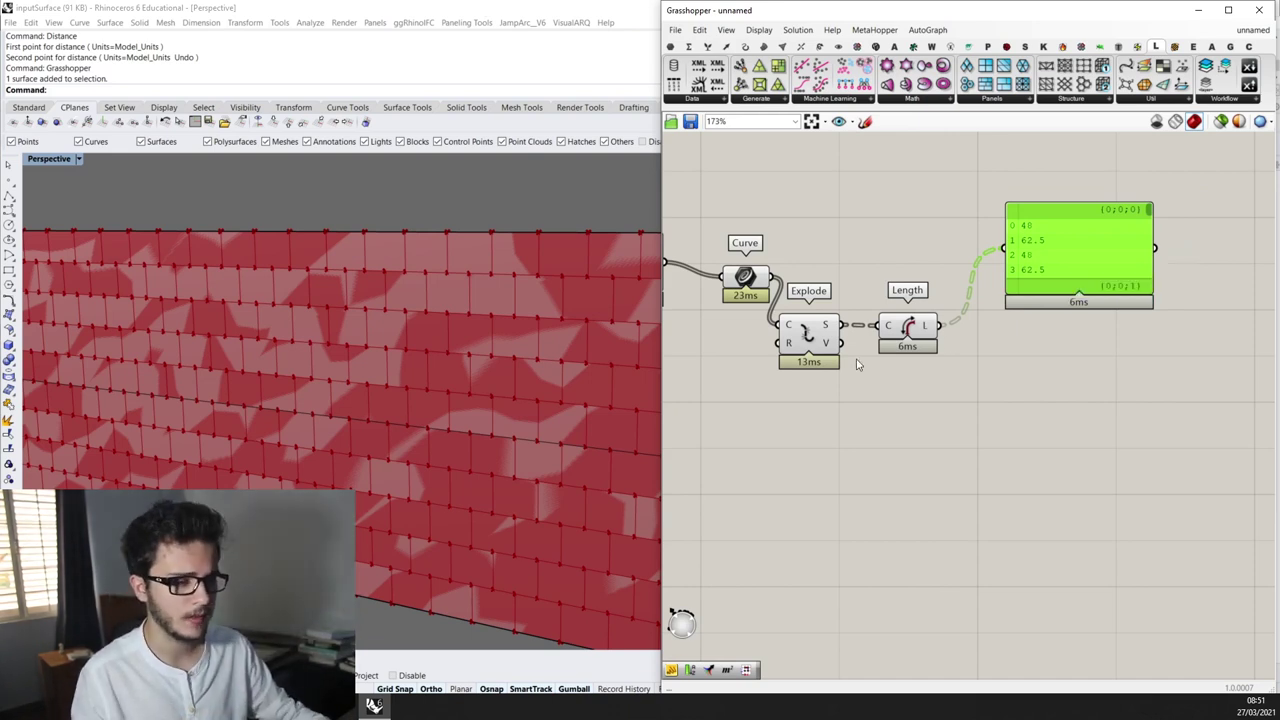
scroll(807, 350, "down", 1)
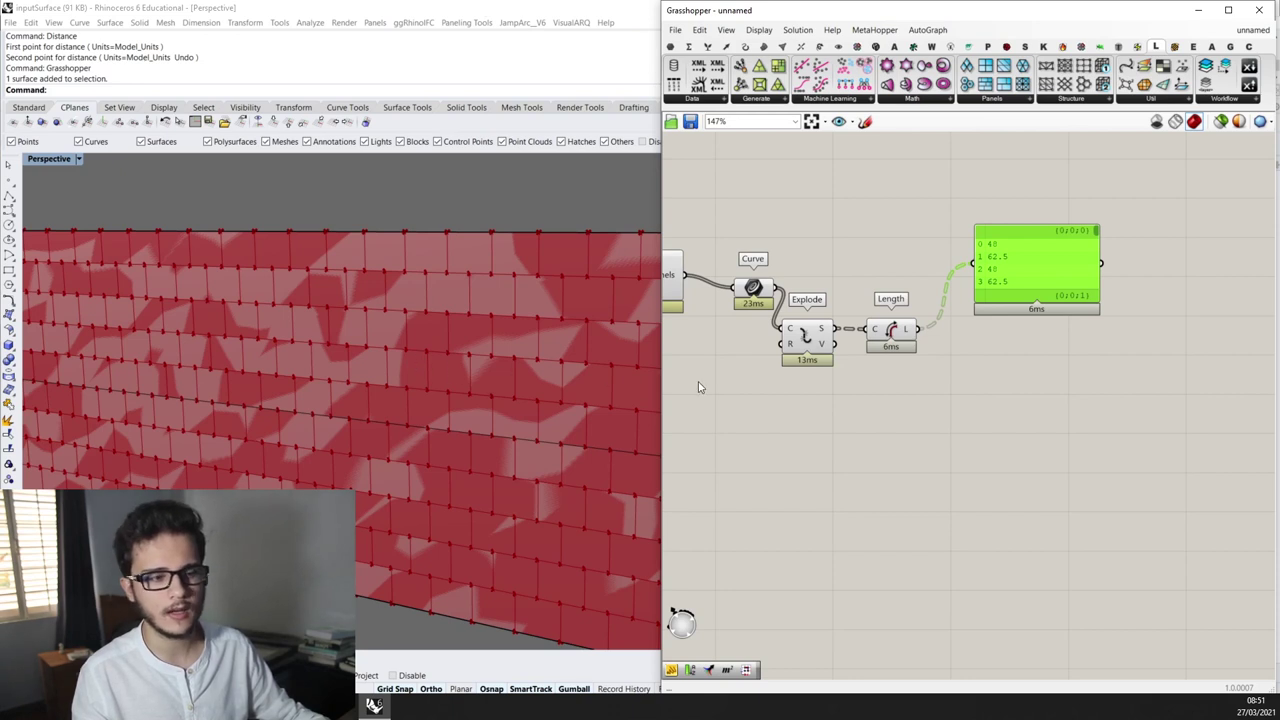
scroll(857, 366, "down", 2)
double_click(861, 371)
type("pan")
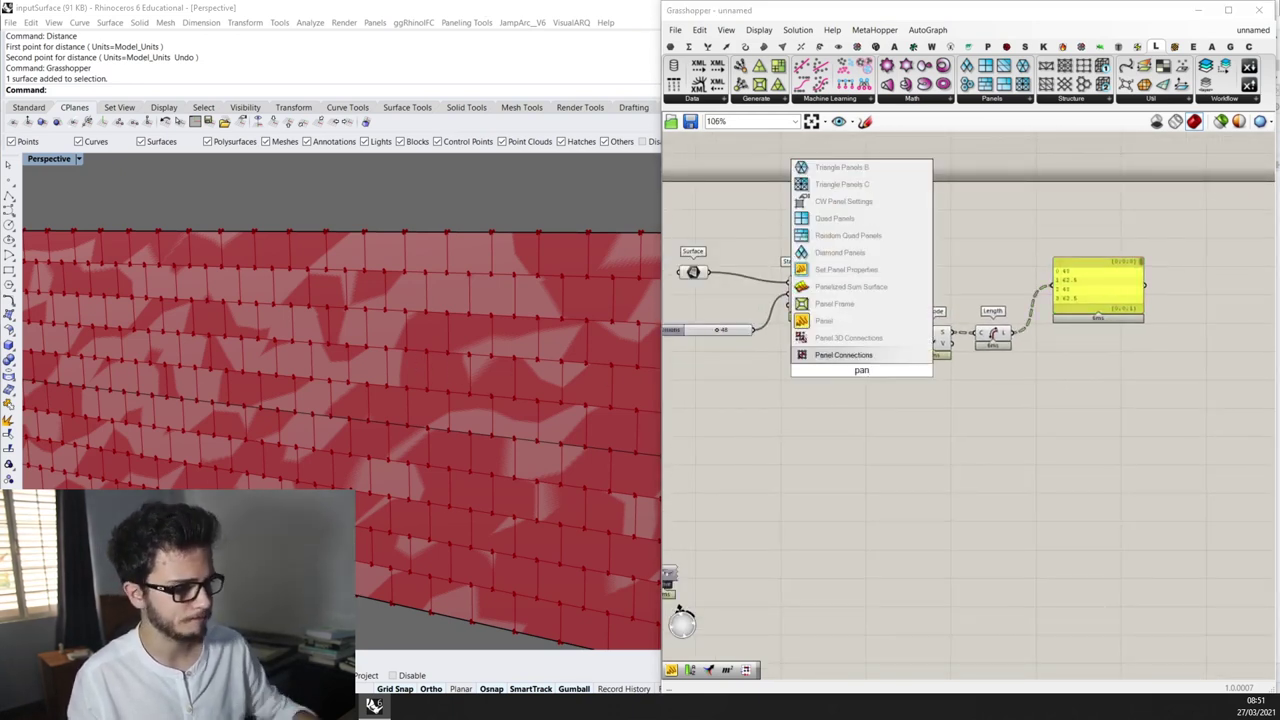
key("Escape")
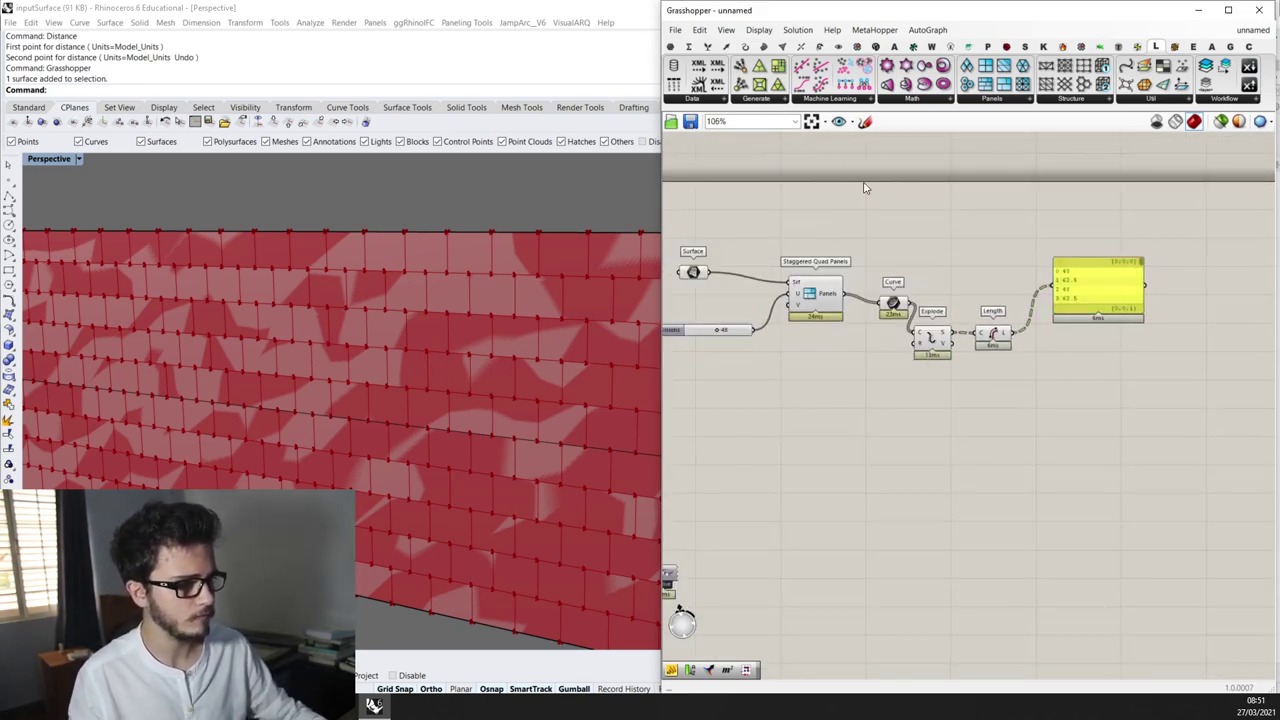
Add the Paneling Tools Surface Domain Chord Distance component below Staggered Quad Panels and connect the Surface parameter to its S input
left_click(989, 47)
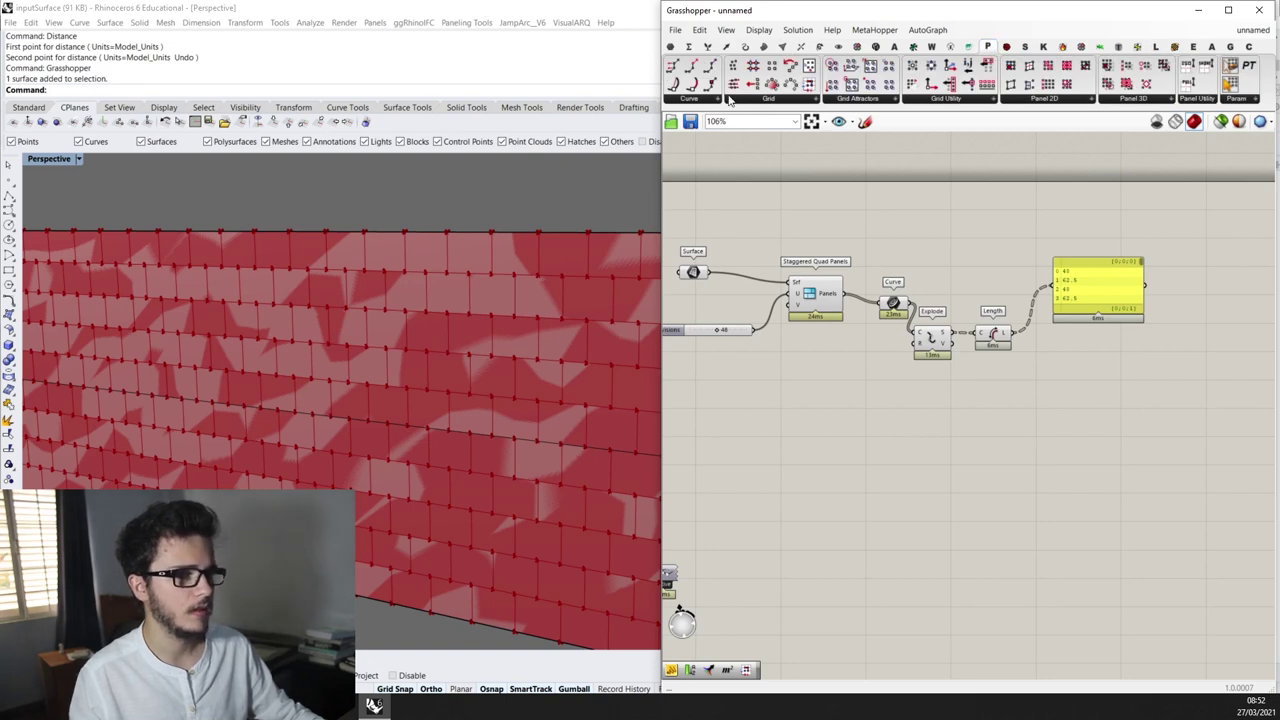
left_click(793, 99)
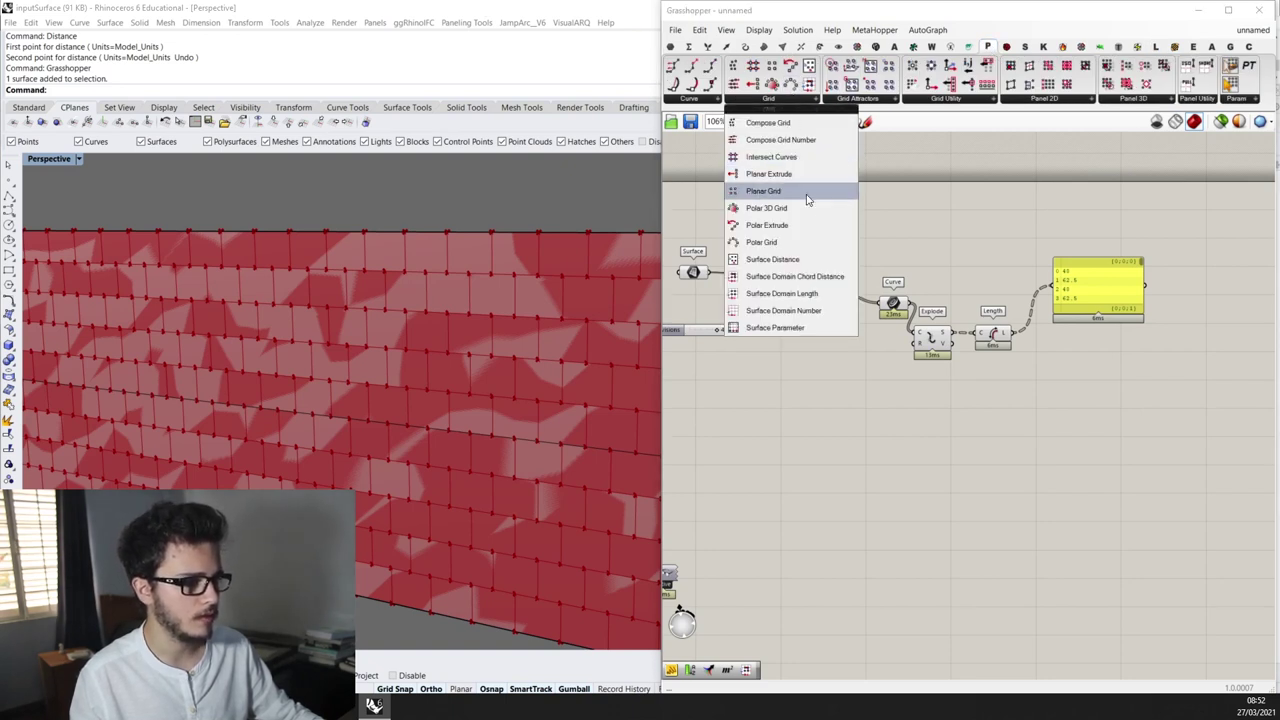
left_click(795, 276)
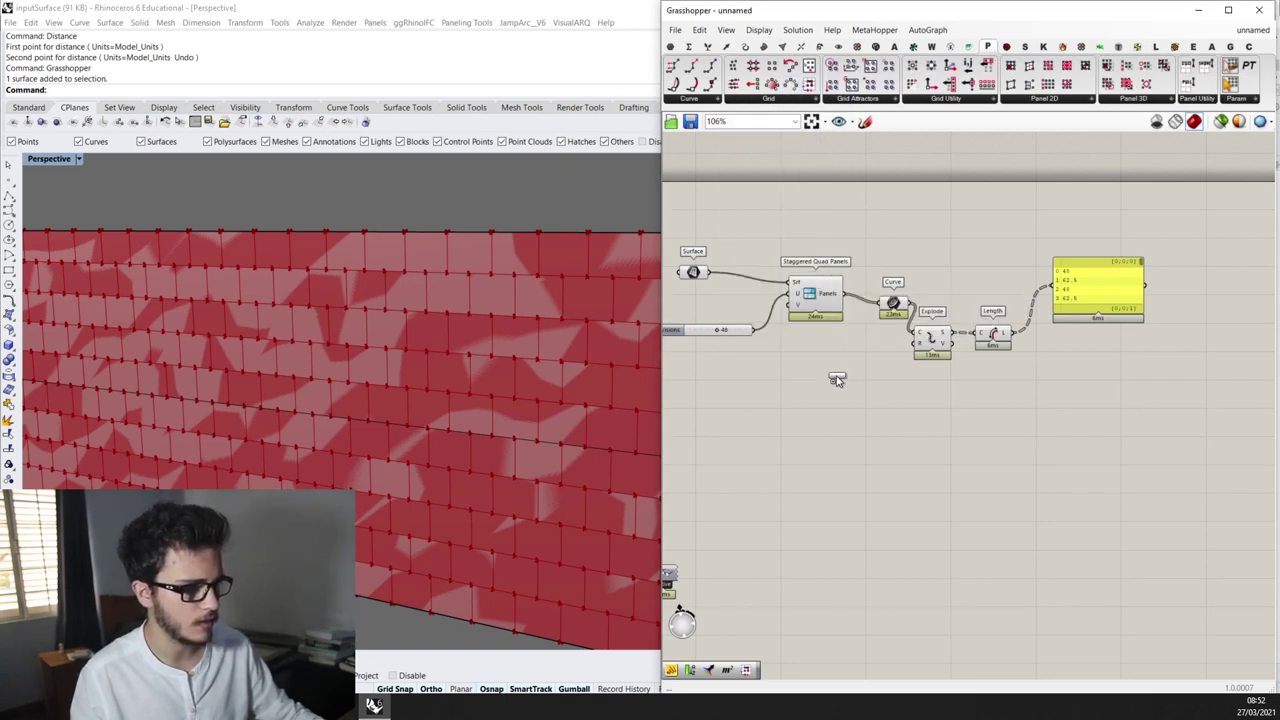
left_click(817, 345)
left_click_drag(707, 272, 813, 358)
scroll(820, 390, "up", 2)
scroll(841, 432, "up", 1)
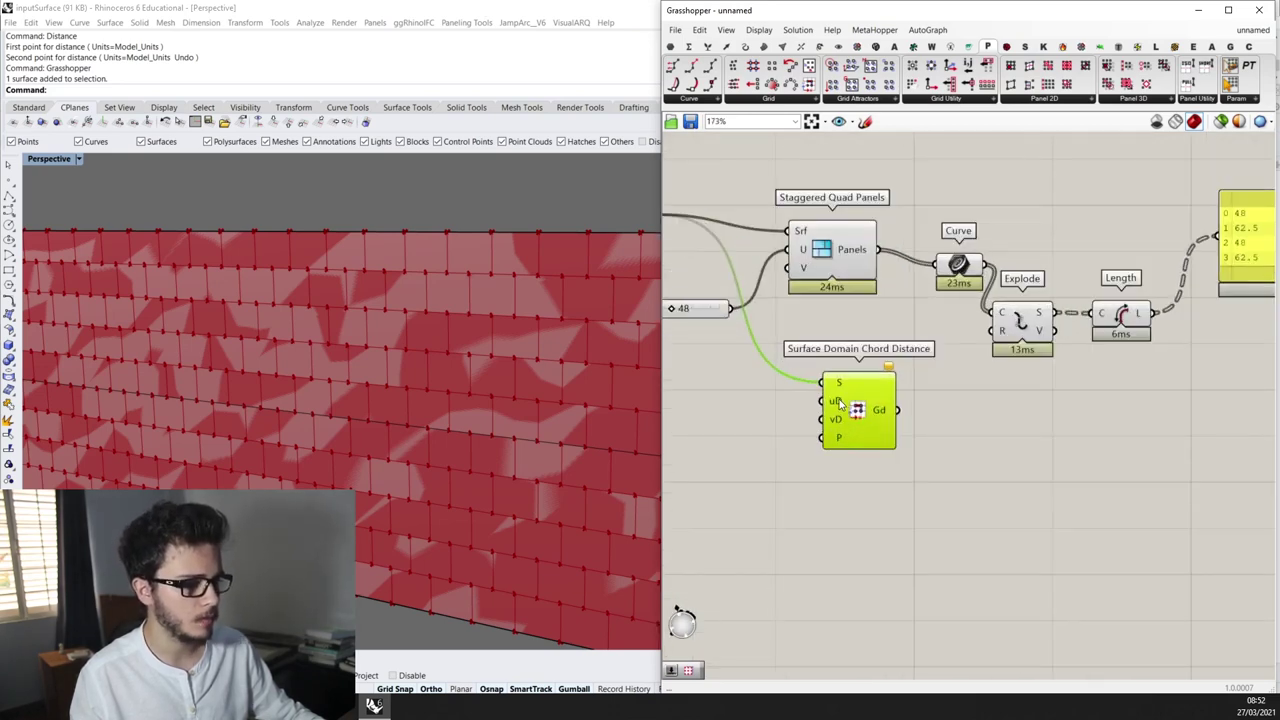
Add a number slider set to 60 and connect it to the uD and vD inputs of Surface Domain Chord Distance
scroll(803, 409, "down", 1)
right_click_drag(803, 409, 886, 382)
scroll(914, 388, "up", 2)
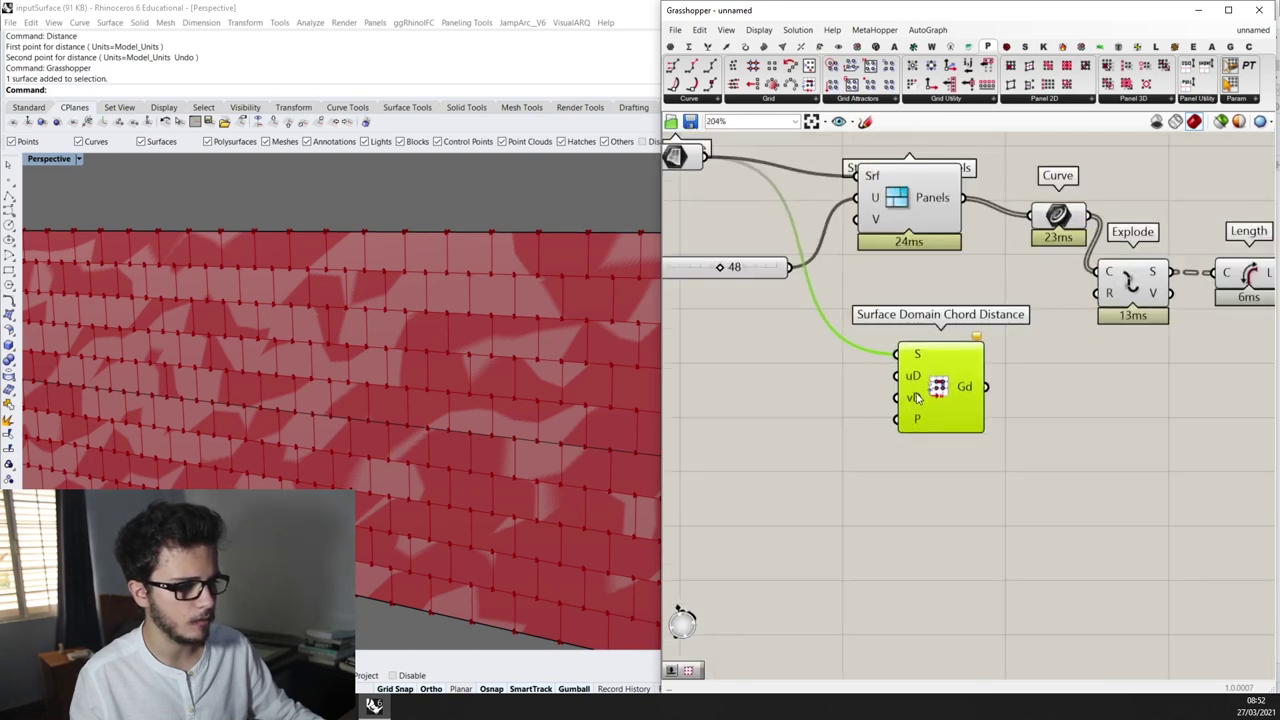
left_click(765, 390)
double_click(763, 392)
type("60")
key("Return")
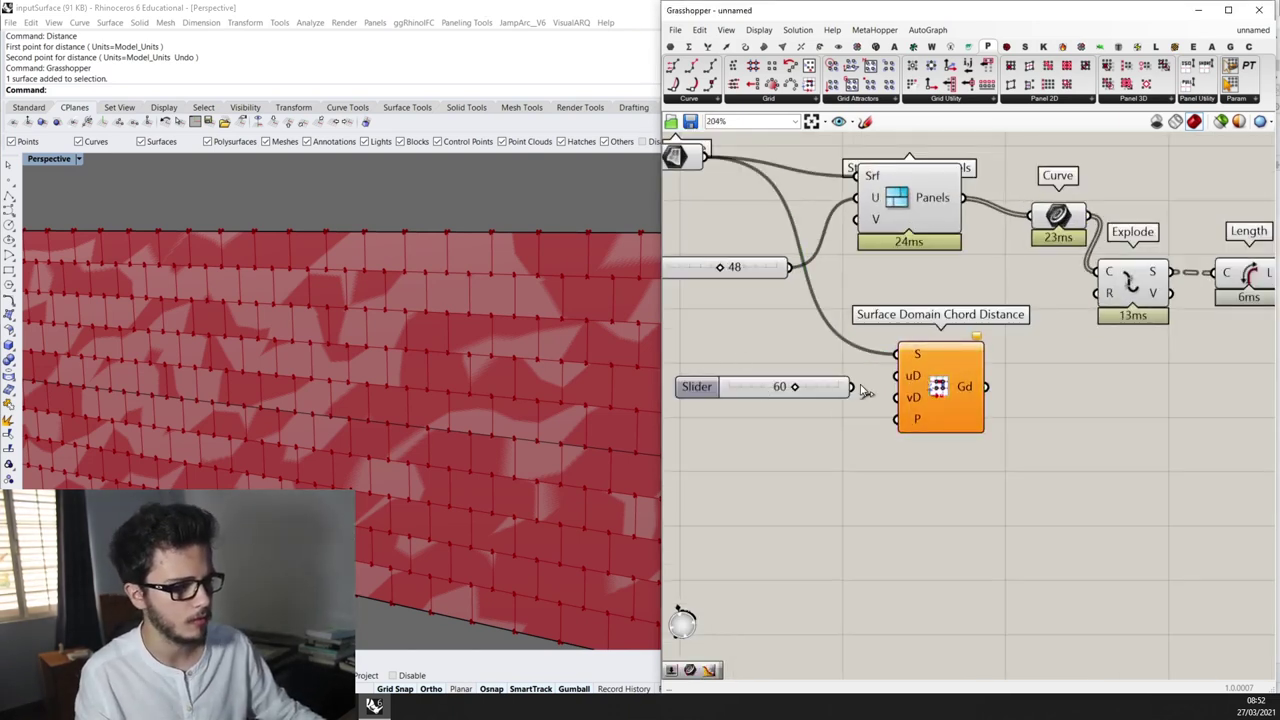
left_click_drag(907, 403, 897, 397)
Compare the Surface Domain Chord Distance grid points with the staggered panels on the wall by highlighting the component
scroll(373, 384, "down", 5)
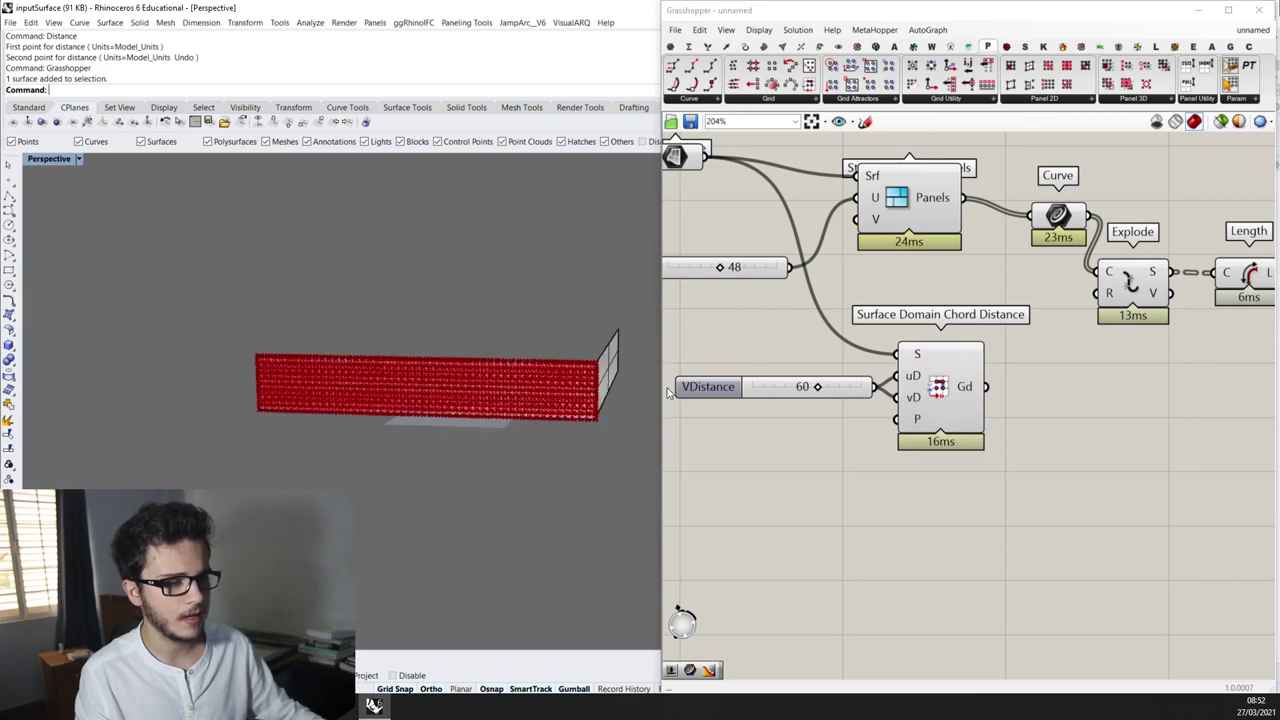
left_click(945, 390)
scroll(217, 342, "up", 5)
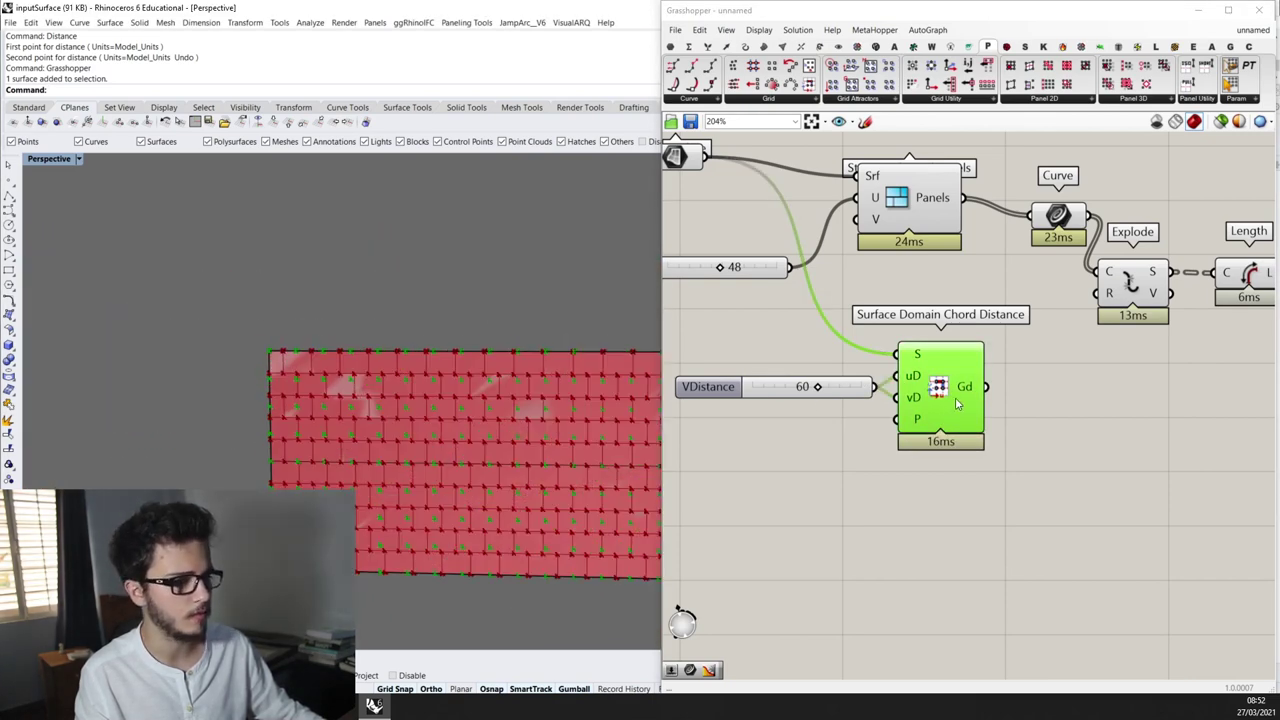
scroll(951, 399, "down", 2)
left_click_drag(1000, 443, 786, 337)
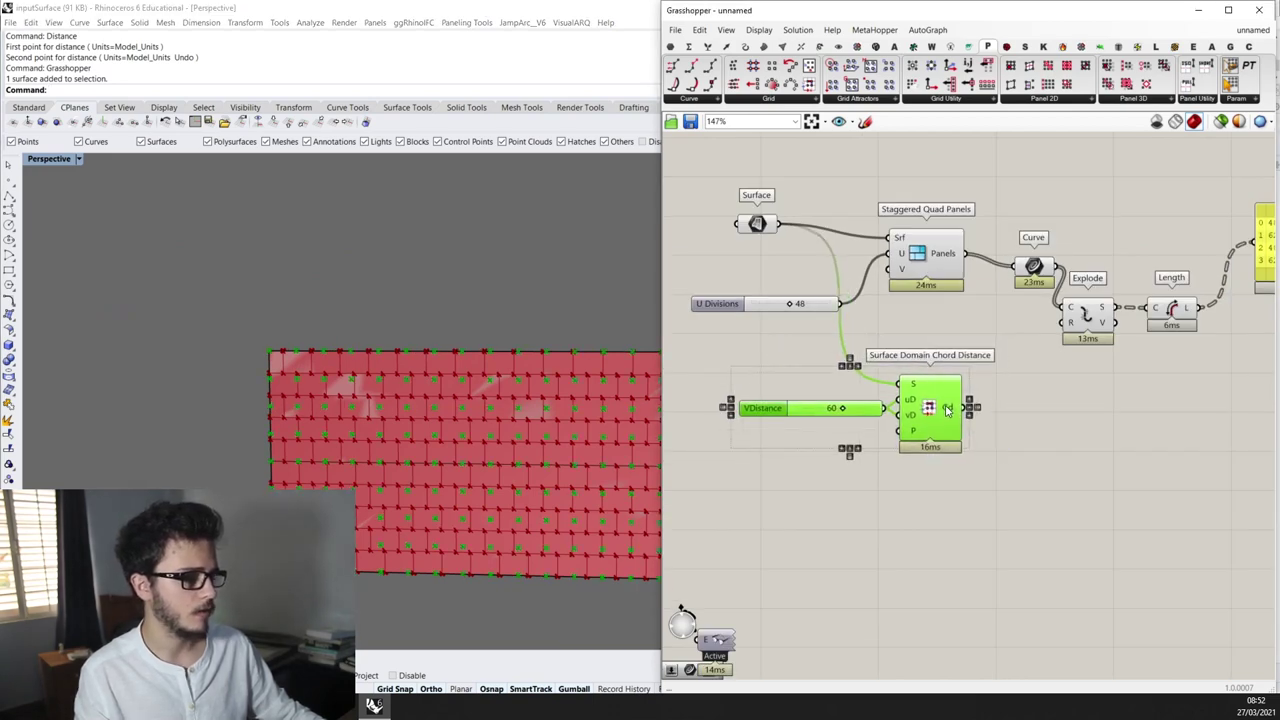
right_click_drag(1049, 400, 943, 398)
scroll(474, 367, "up", 4)
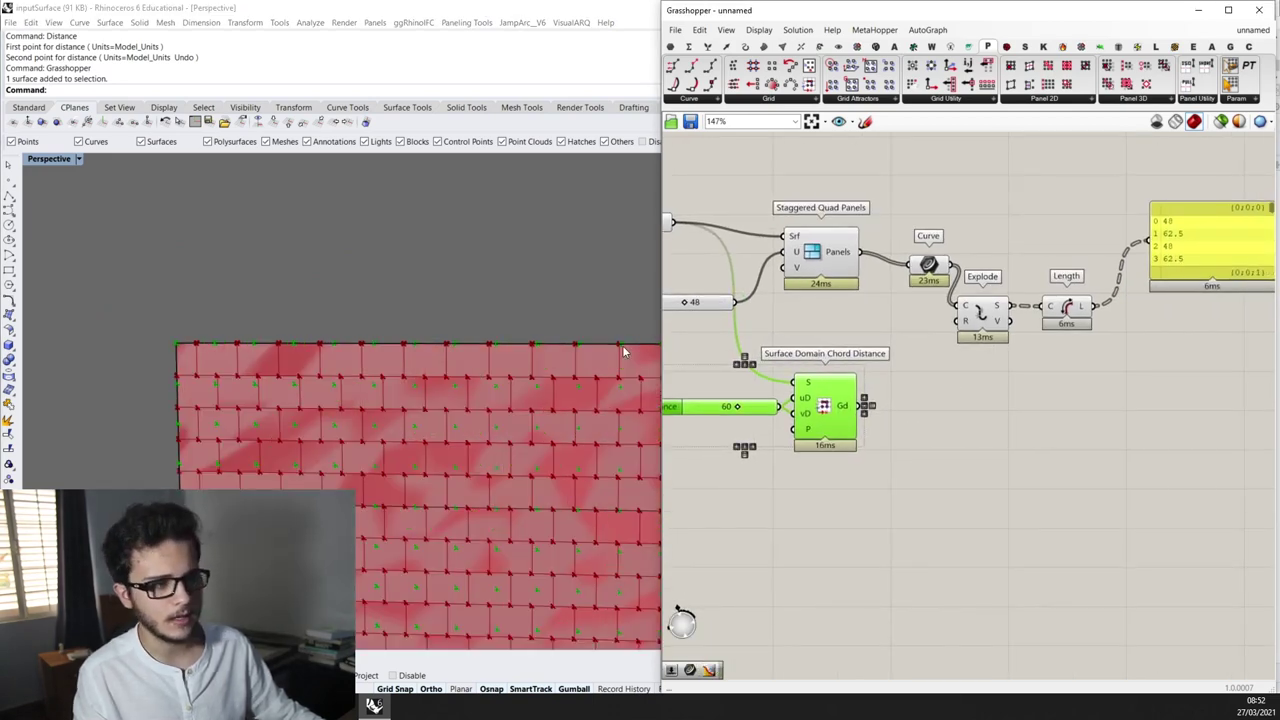
scroll(836, 323, "down", 1)
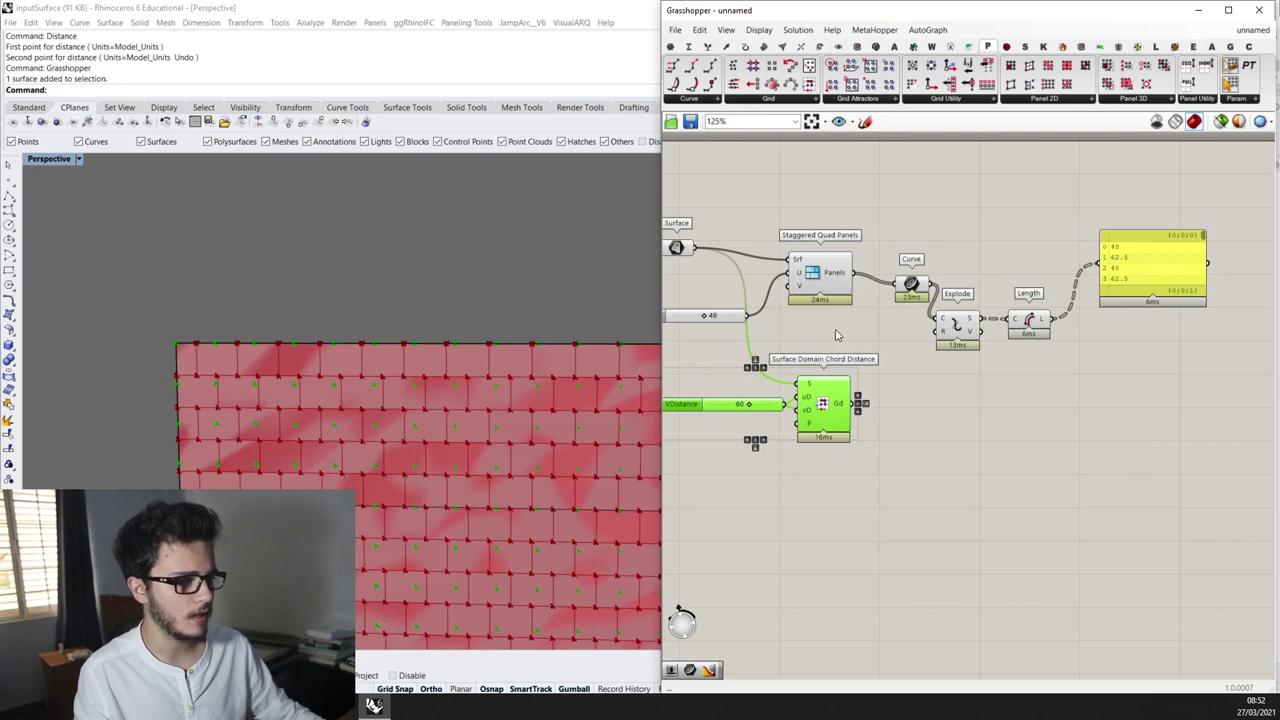
scroll(828, 338, "down", 1)
right_click_drag(870, 384, 924, 338)
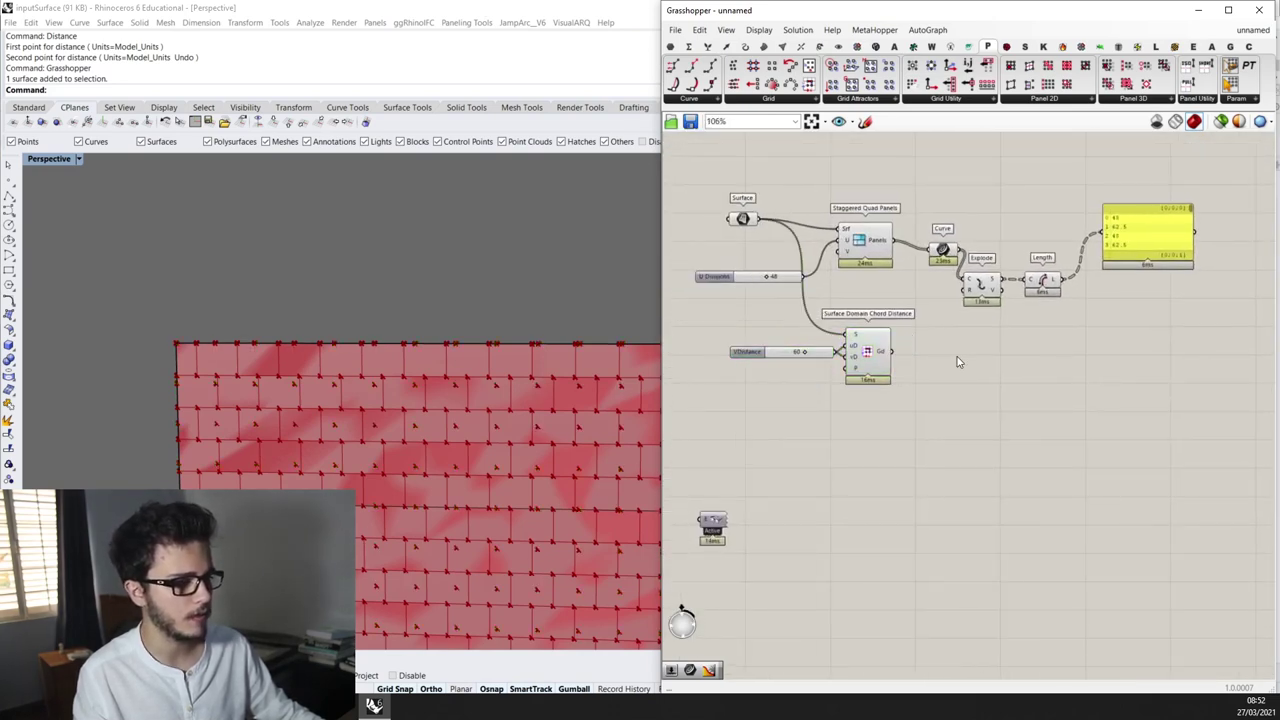
double_click(957, 357)
type("t")
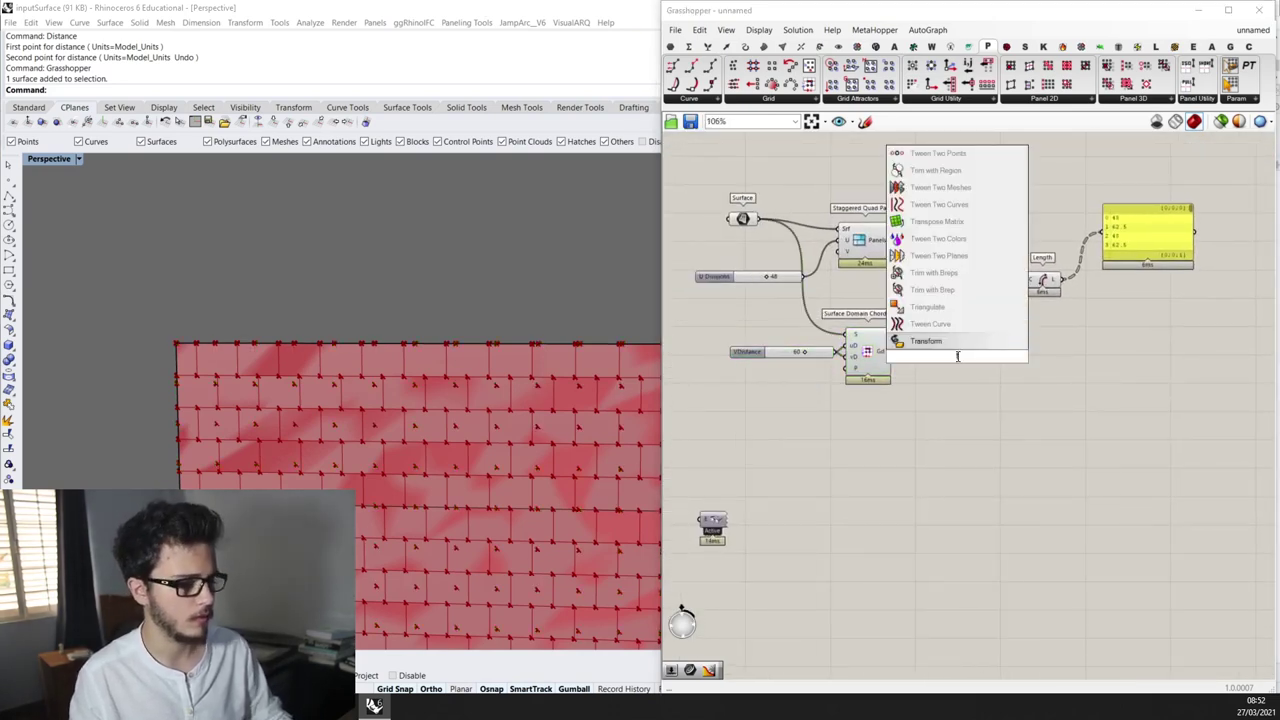
key("BackSpace")
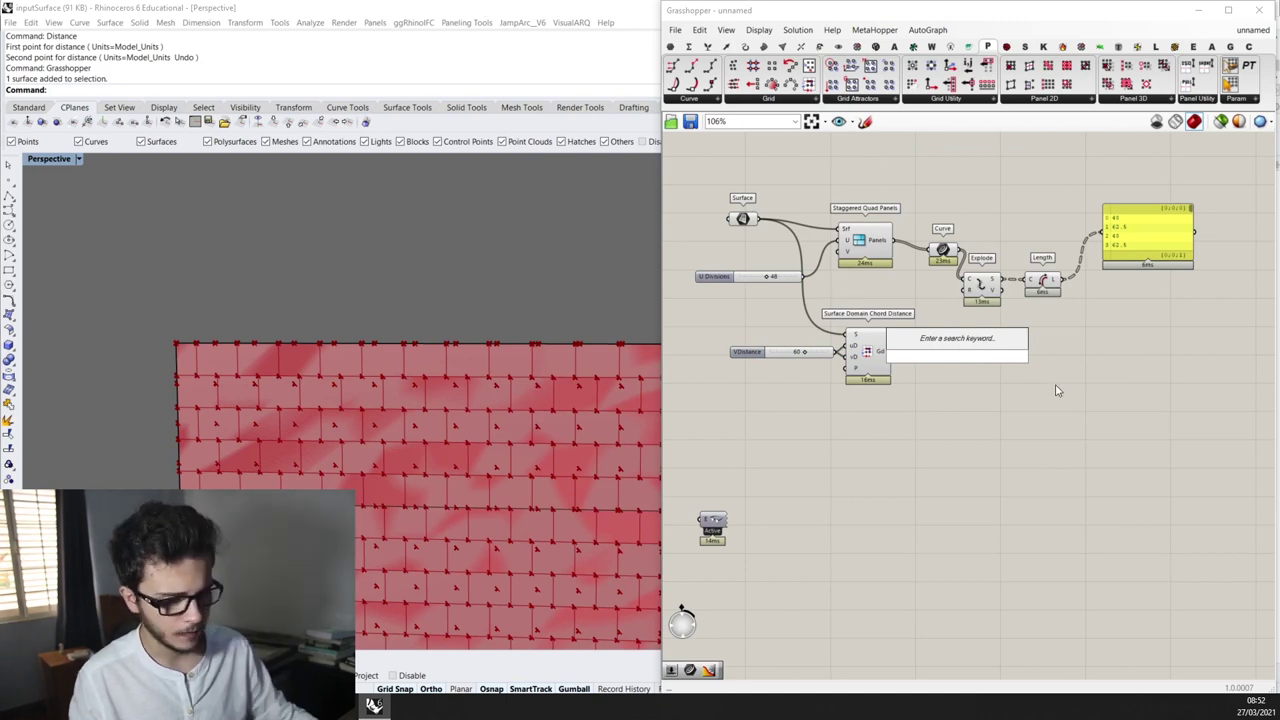
key("Escape")
Add a Tree Statistics component, connect the Gd output of Surface Domain Chord Distance to it, and read its branch lengths
scroll(890, 385, "up", 3)
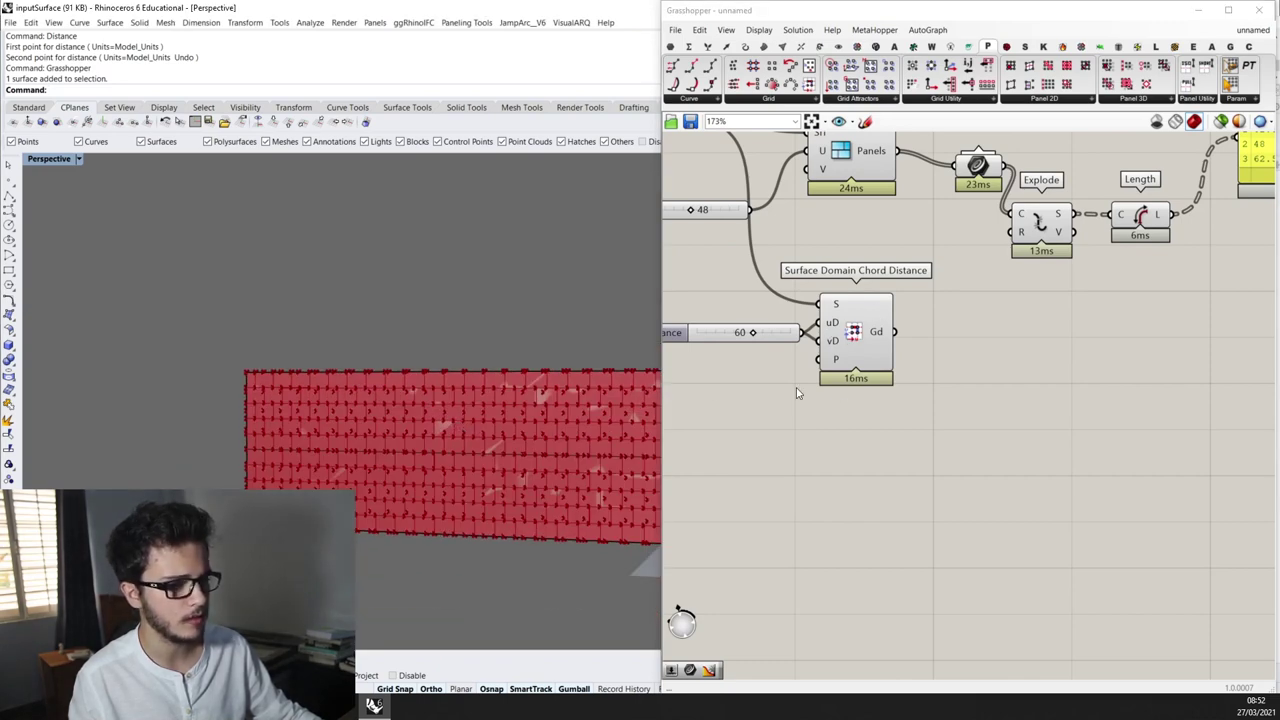
double_click(1048, 387)
type("tree")
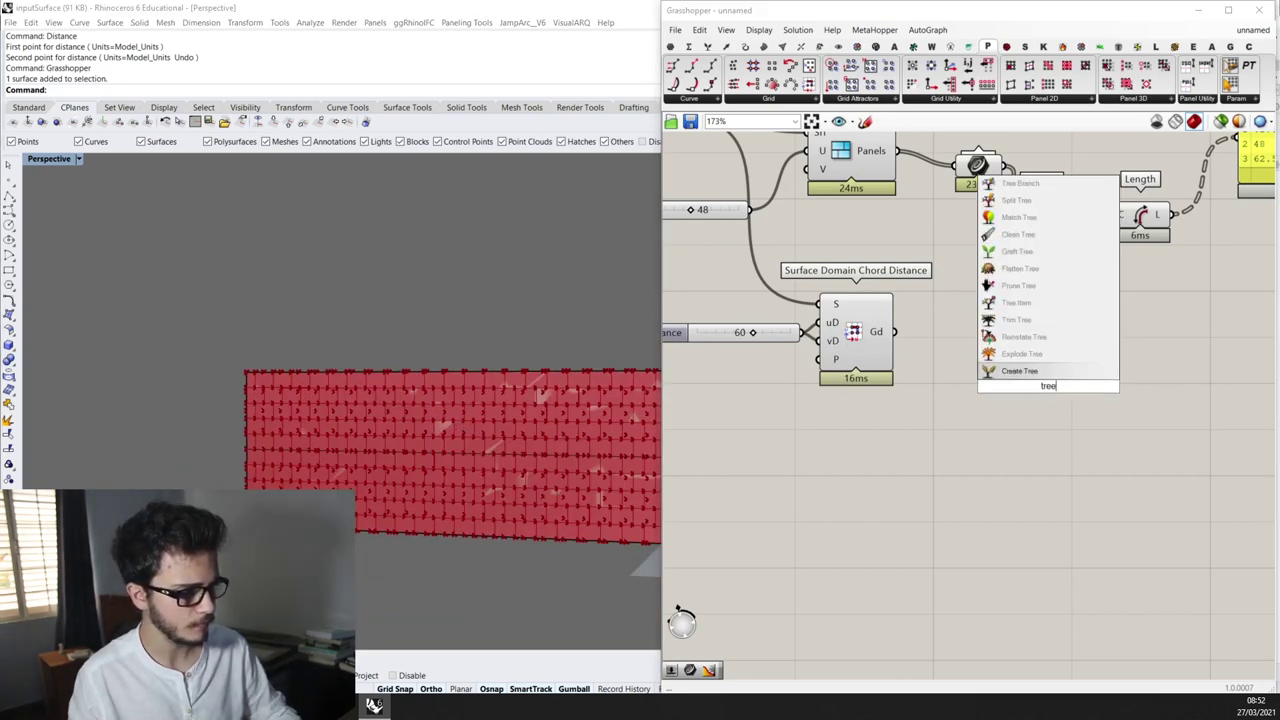
type("s")
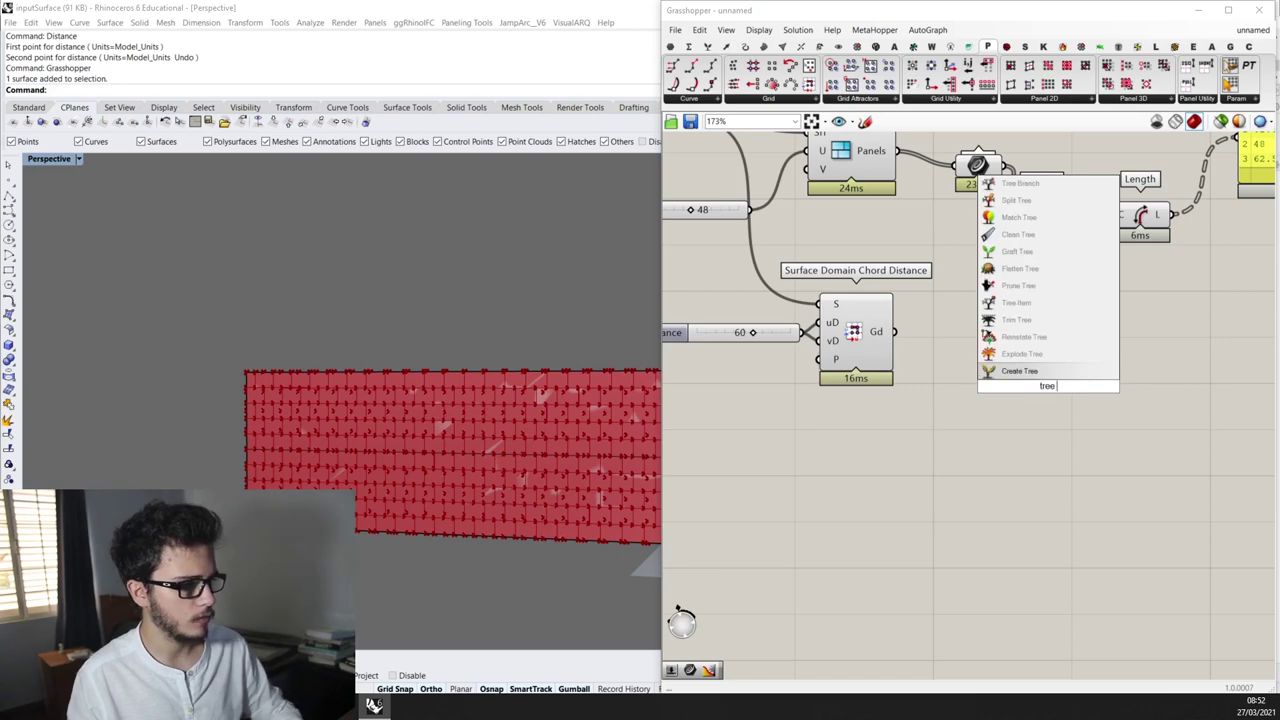
left_click(1064, 376)
mouse_move(1070, 386)
left_mouse_down()
mouse_move(1015, 339)
mouse_move(1045, 387)
mouse_move(957, 338)
mouse_move(933, 342)
left_mouse_up()
scroll(926, 340, "up", 1)
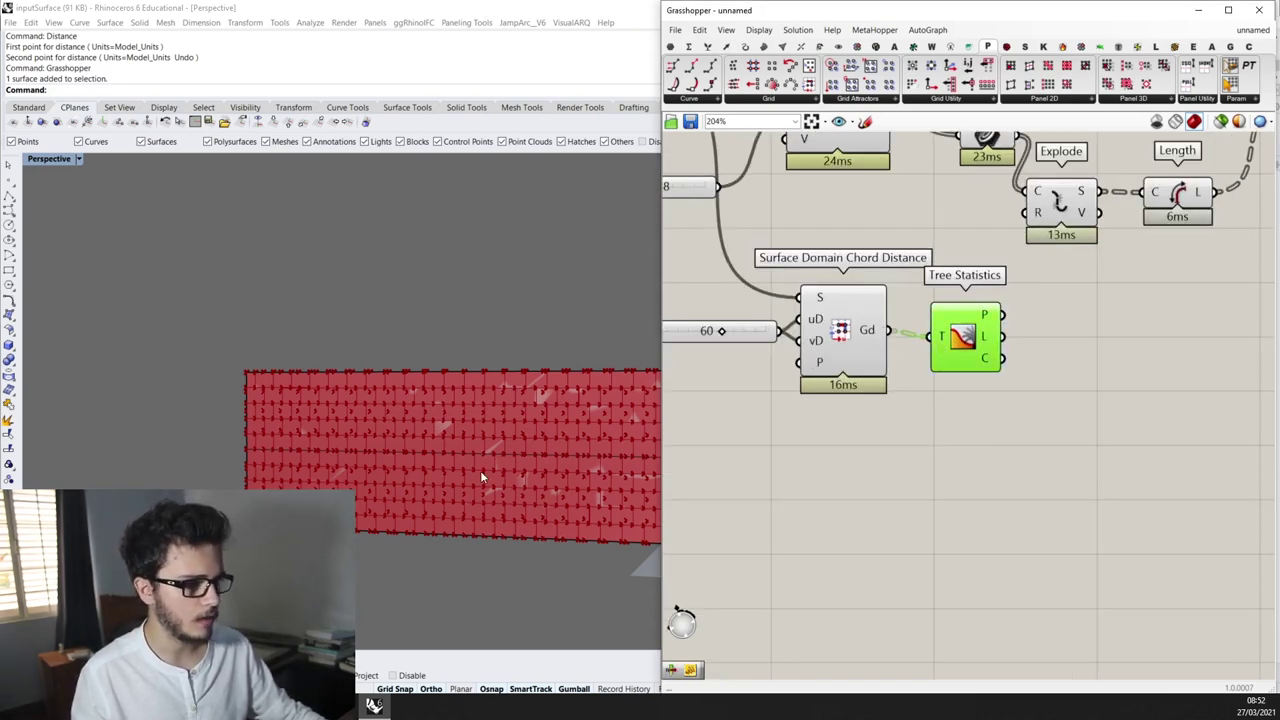
scroll(296, 375, "up", 4)
scroll(954, 379, "up", 2)
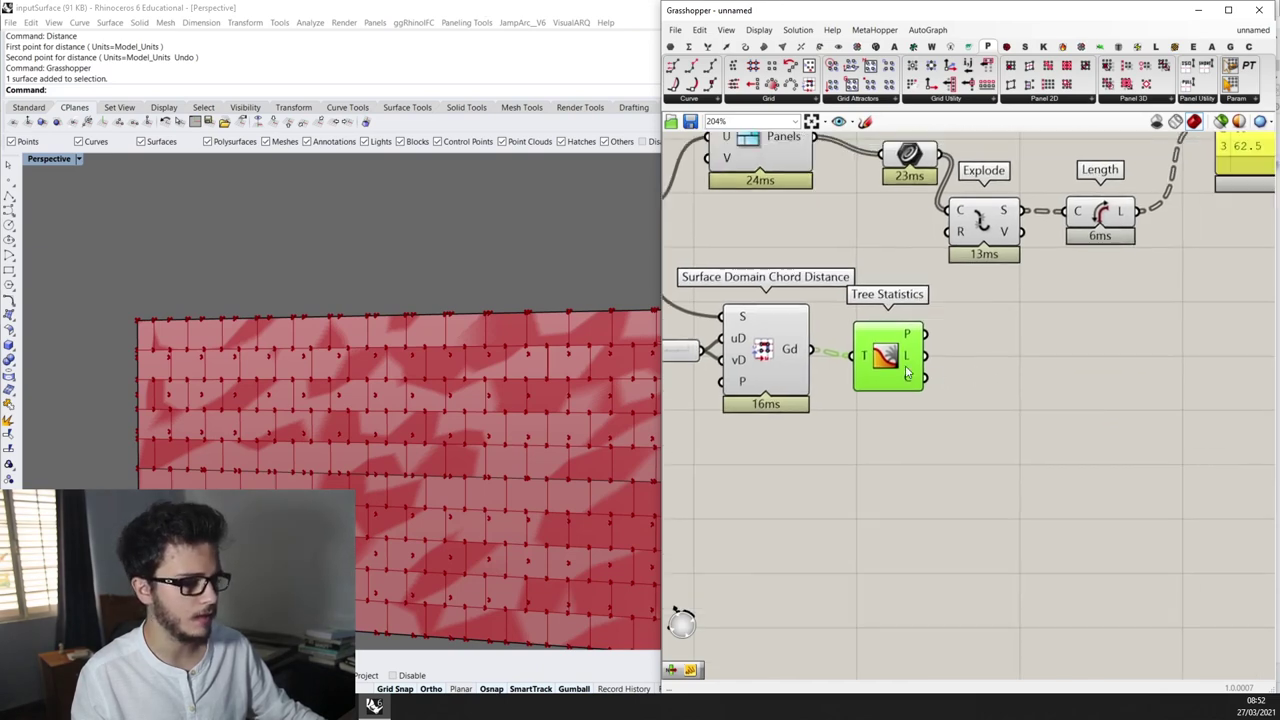
scroll(908, 352, "up", 2)
mouse_move(912, 358)
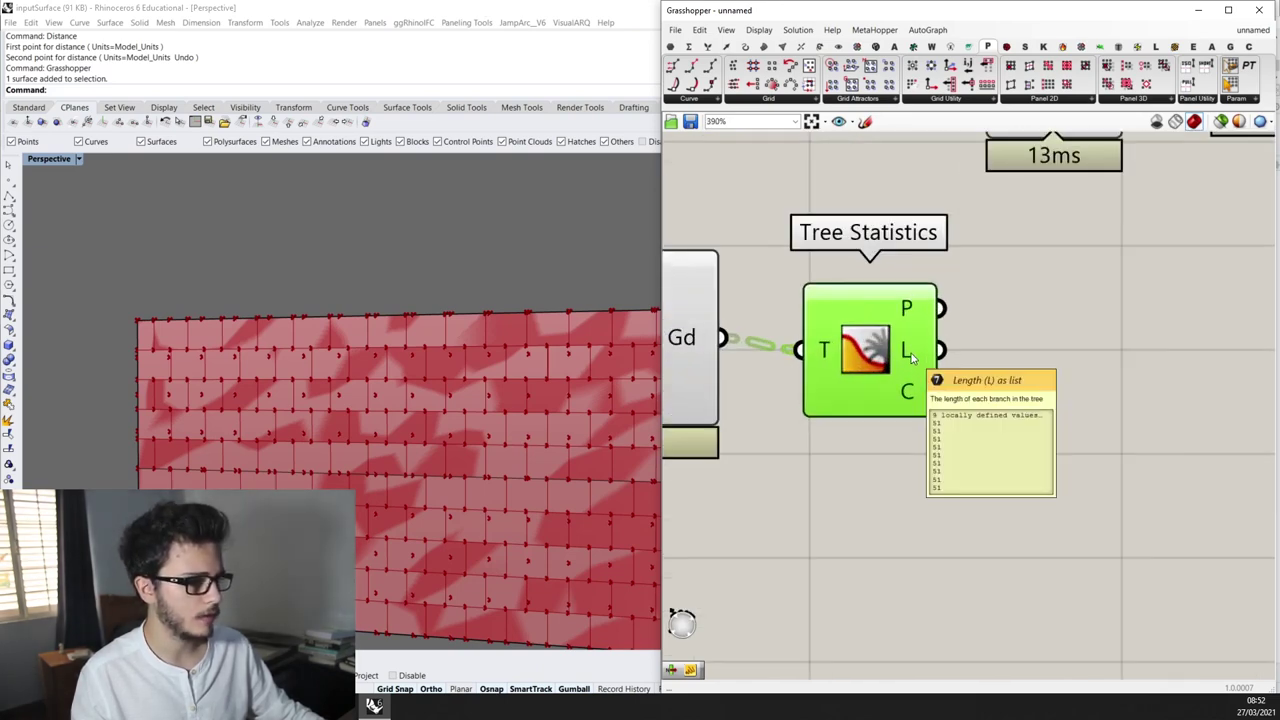
scroll(912, 358, "down", 2)
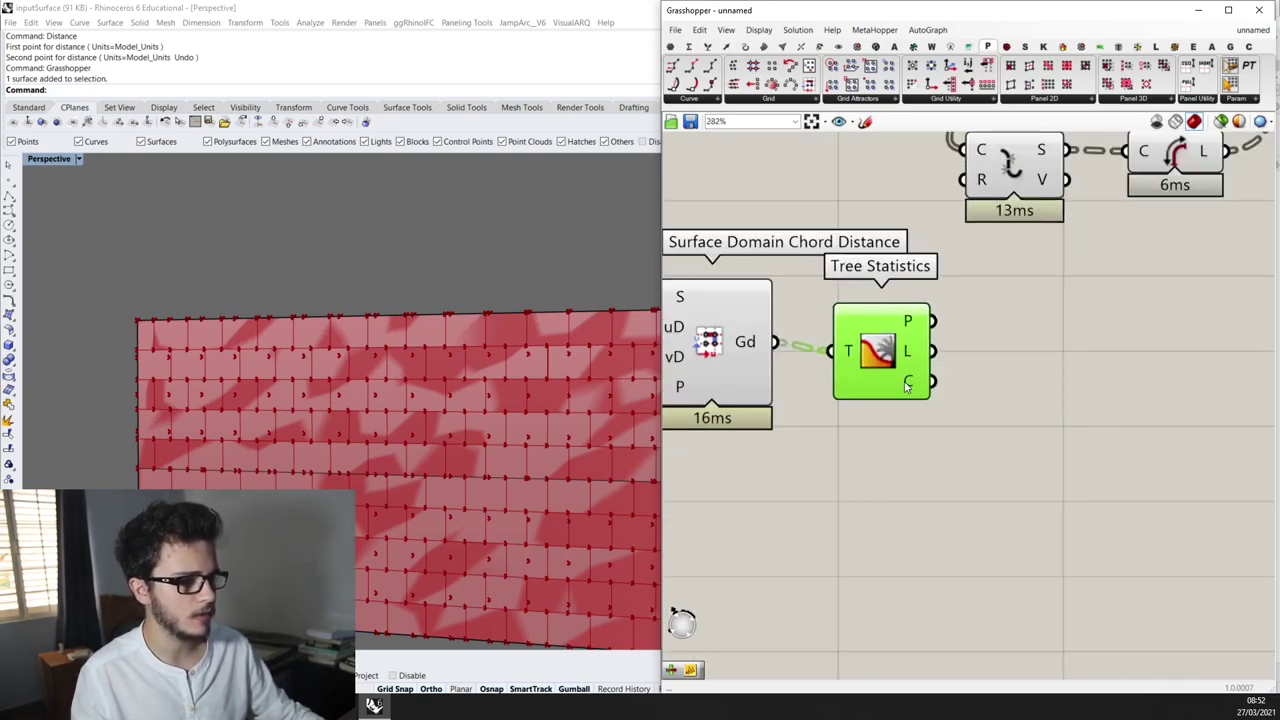
Move Staggered Quad Panels and its downstream components away from Surface Domain Chord Distance, and delete the U Divisions slider
scroll(1008, 410, "down", 2)
left_click_drag(970, 436, 778, 383)
scroll(778, 383, "down", 2)
left_click_drag(1126, 364, 752, 274)
left_click_drag(868, 285, 1002, 289)
left_click(897, 322)
scroll(897, 322, "up", 1)
key("Delete")
left_click(910, 402)
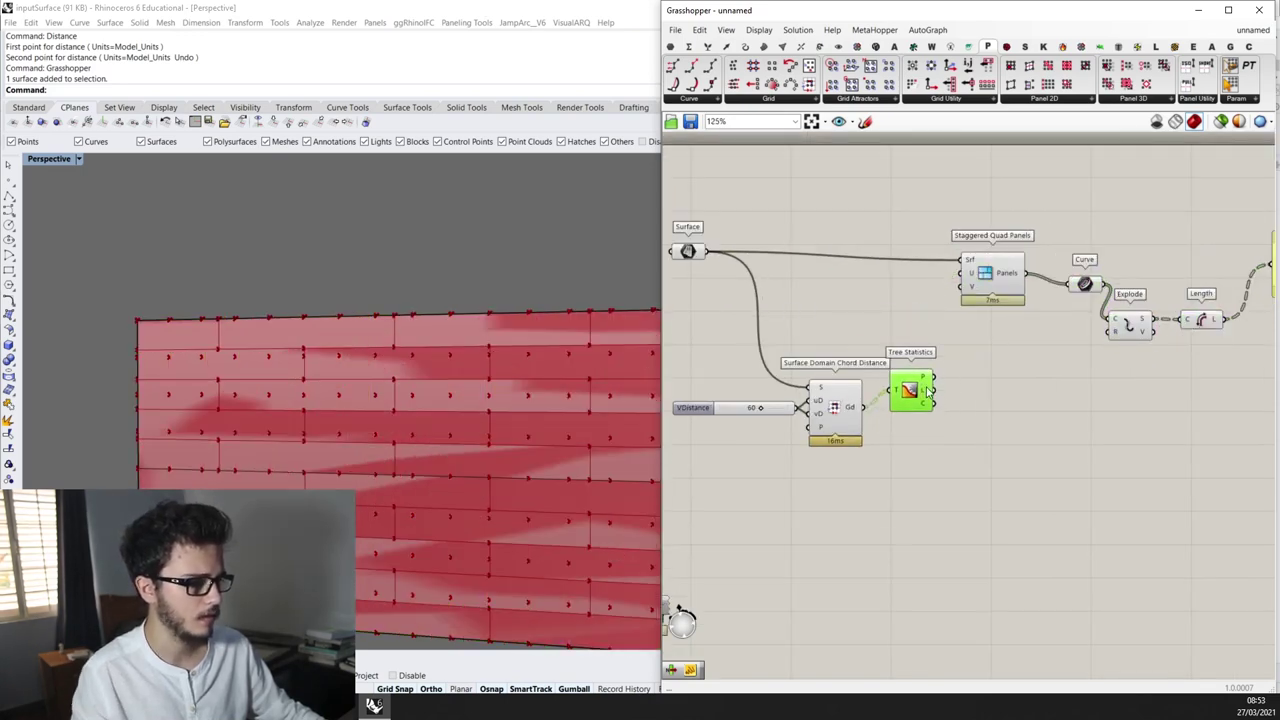
Add a List Item component after Tree Statistics and connect the L output to its L input
scroll(915, 398, "up", 2)
mouse_move(930, 390)
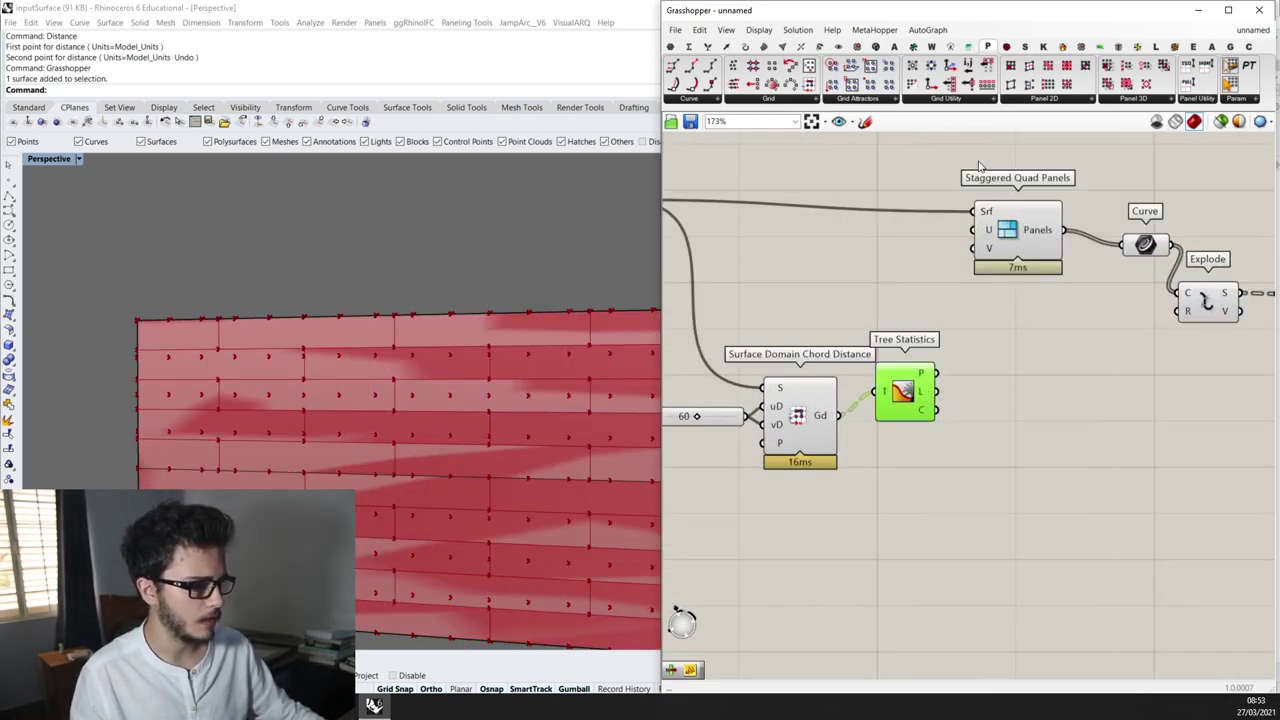
scroll(1021, 339, "down", 1)
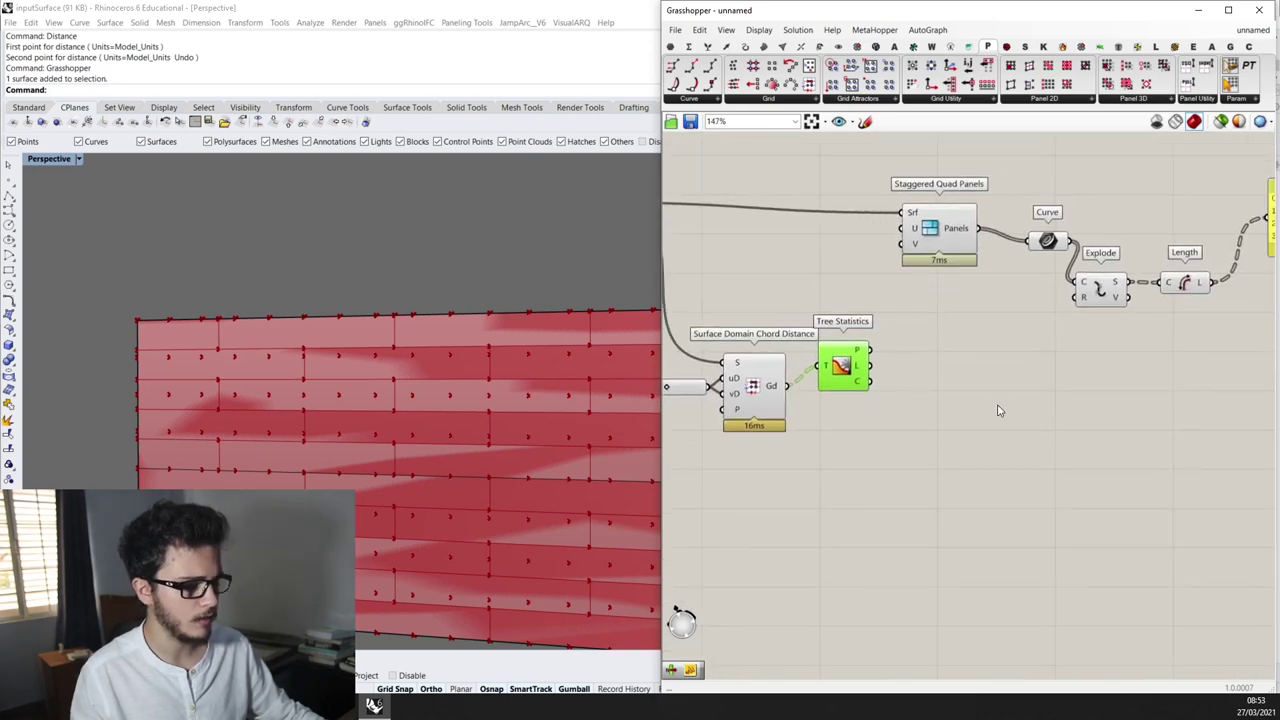
scroll(890, 366, "up", 2)
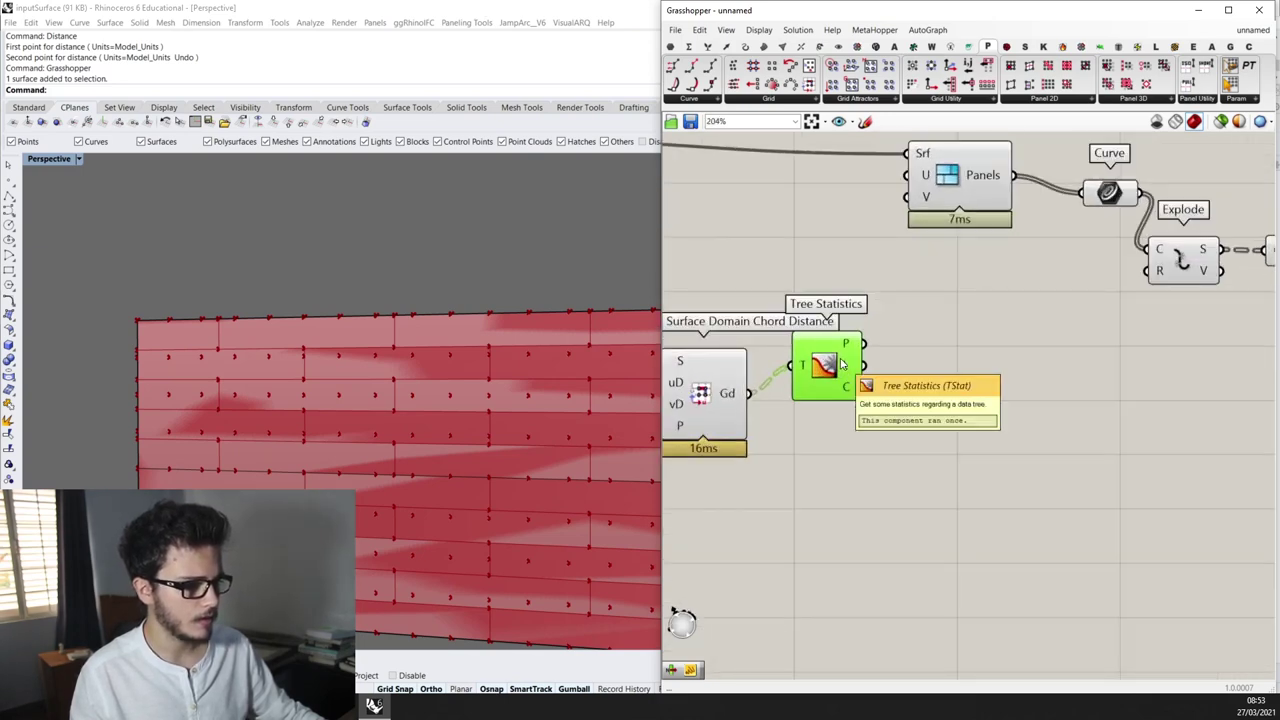
scroll(846, 366, "up", 1)
mouse_move(848, 366)
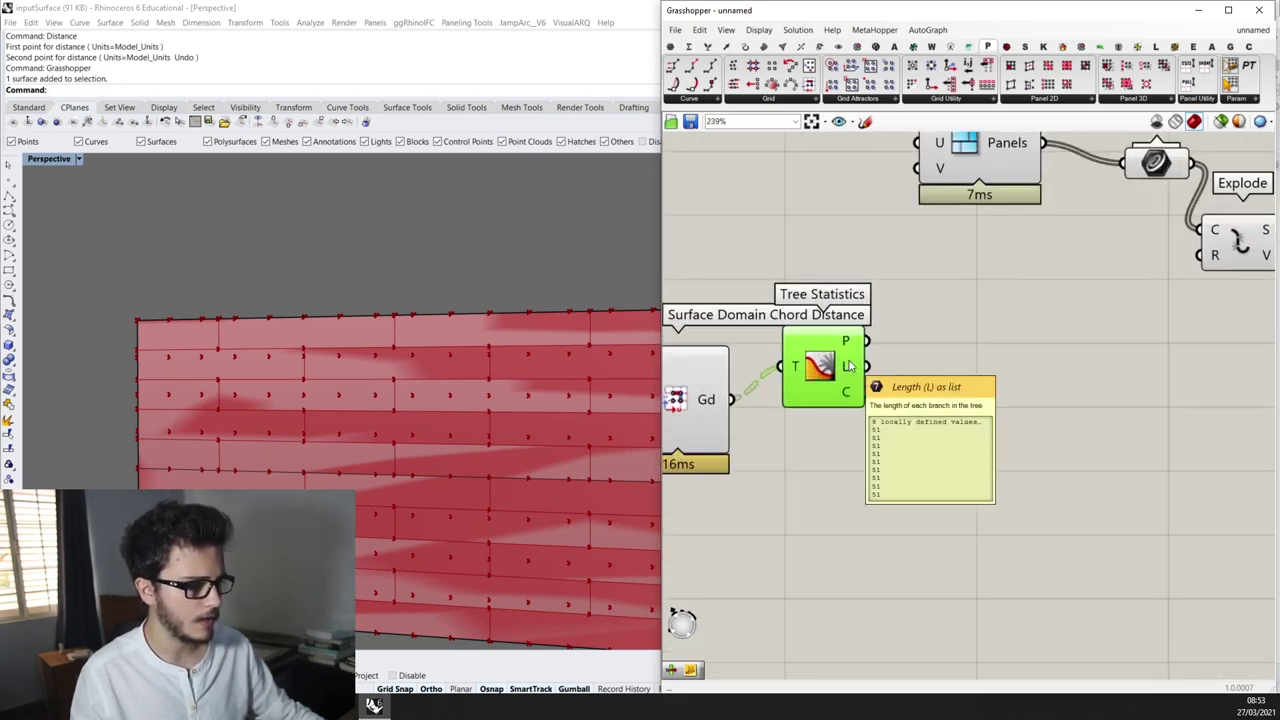
double_click(938, 401)
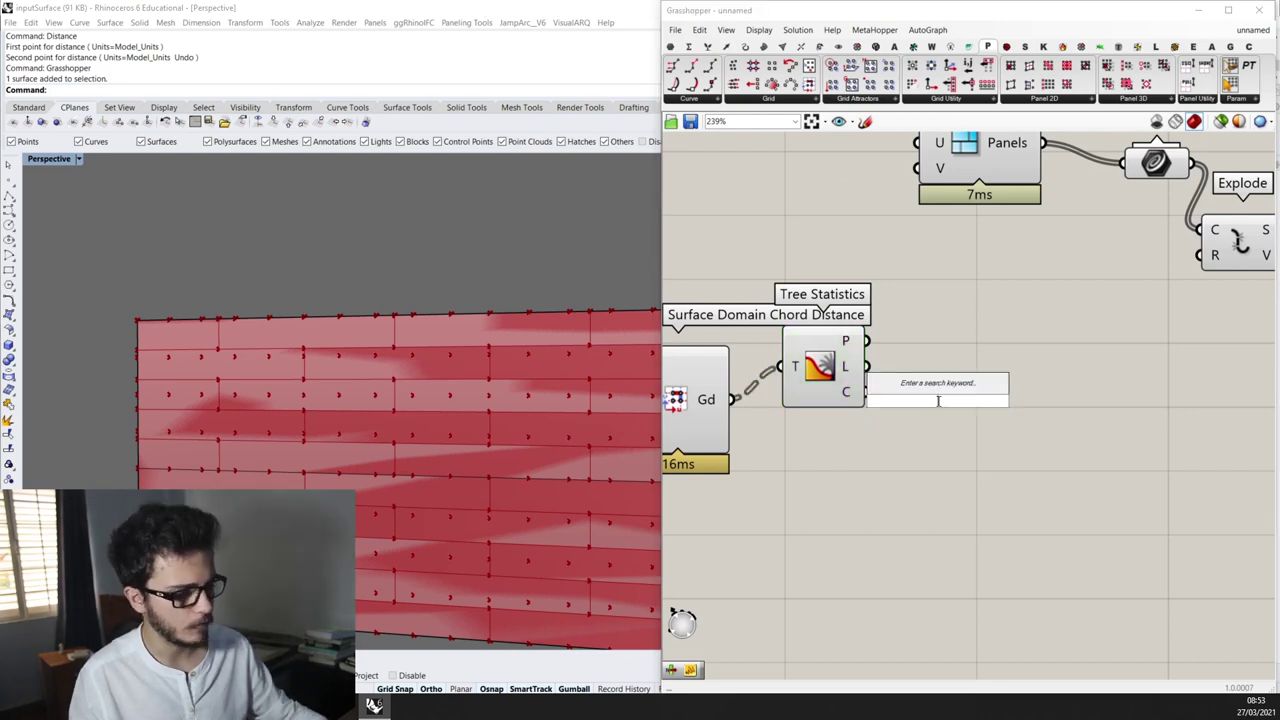
type("li")
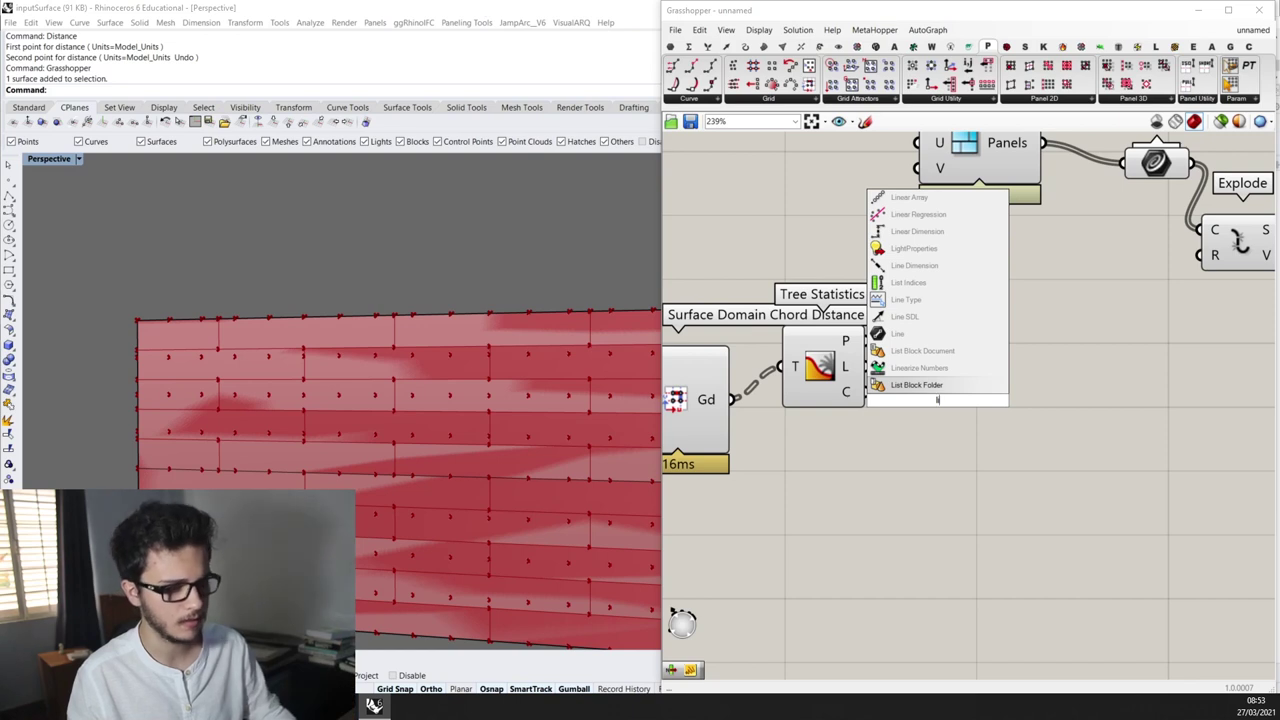
type("st item")
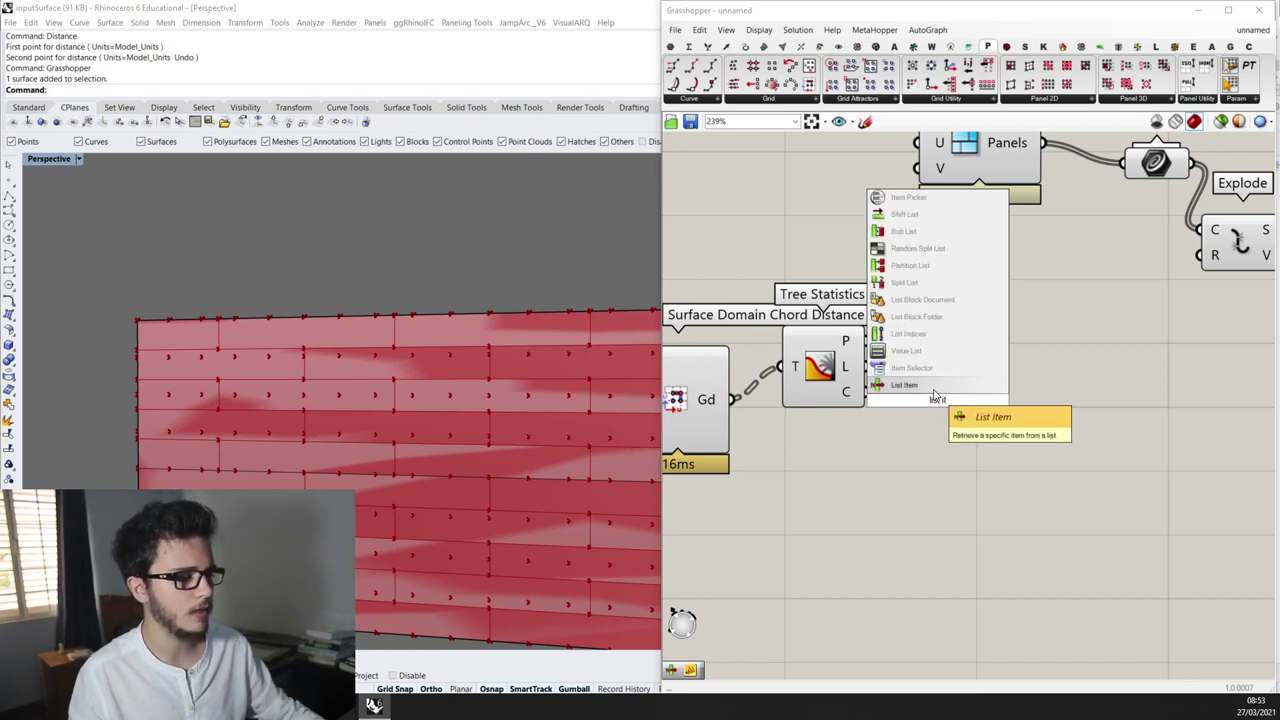
key("Return")
mouse_move(944, 405)
left_mouse_down()
mouse_move(951, 362)
mouse_move(949, 389)
left_mouse_up()
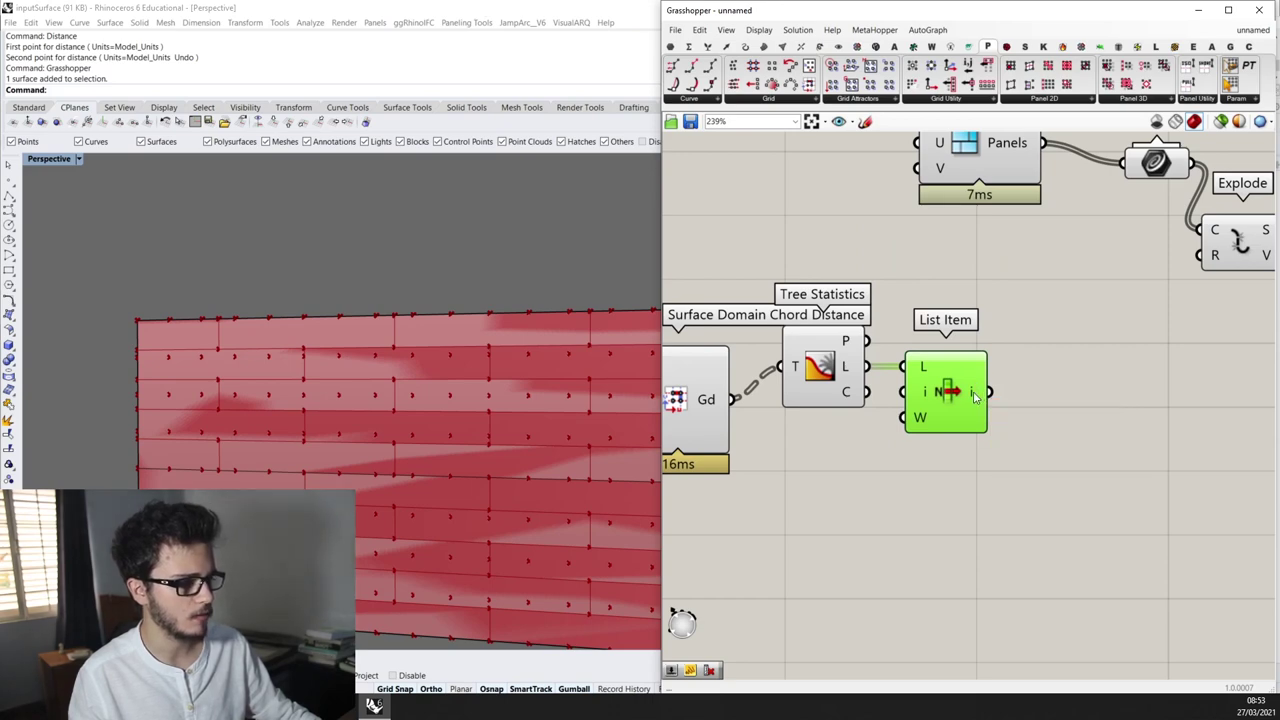
Space out Staggered Quad Panels and the Curve, Explode and Length components to make room beside List Item
scroll(929, 405, "down", 2)
scroll(946, 360, "down", 2)
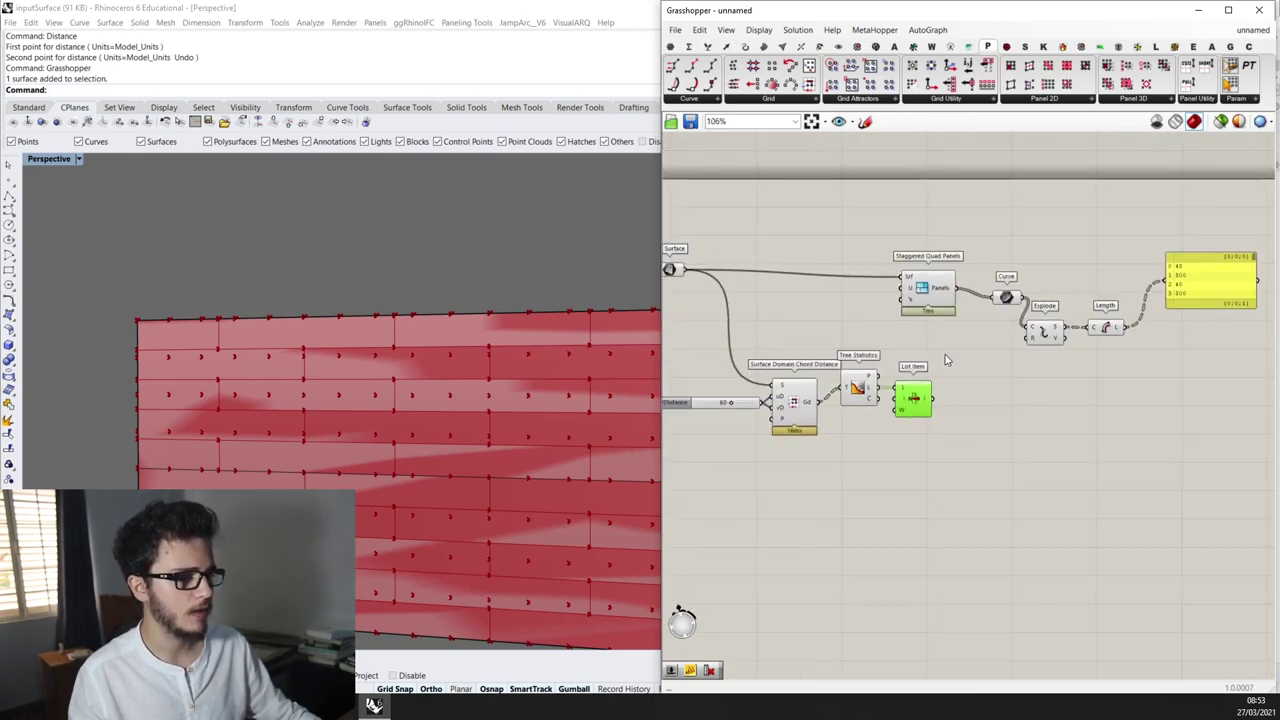
left_click_drag(938, 291, 960, 291)
right_click_drag(1121, 361, 983, 370)
left_click_drag(1044, 388, 938, 303)
scroll(813, 346, "down", 1)
left_click_drag(814, 307, 831, 307)
Examine the undivided staggered panels against the grid points on the wall and check the Staggered Quad Panels component
scroll(425, 308, "down", 9)
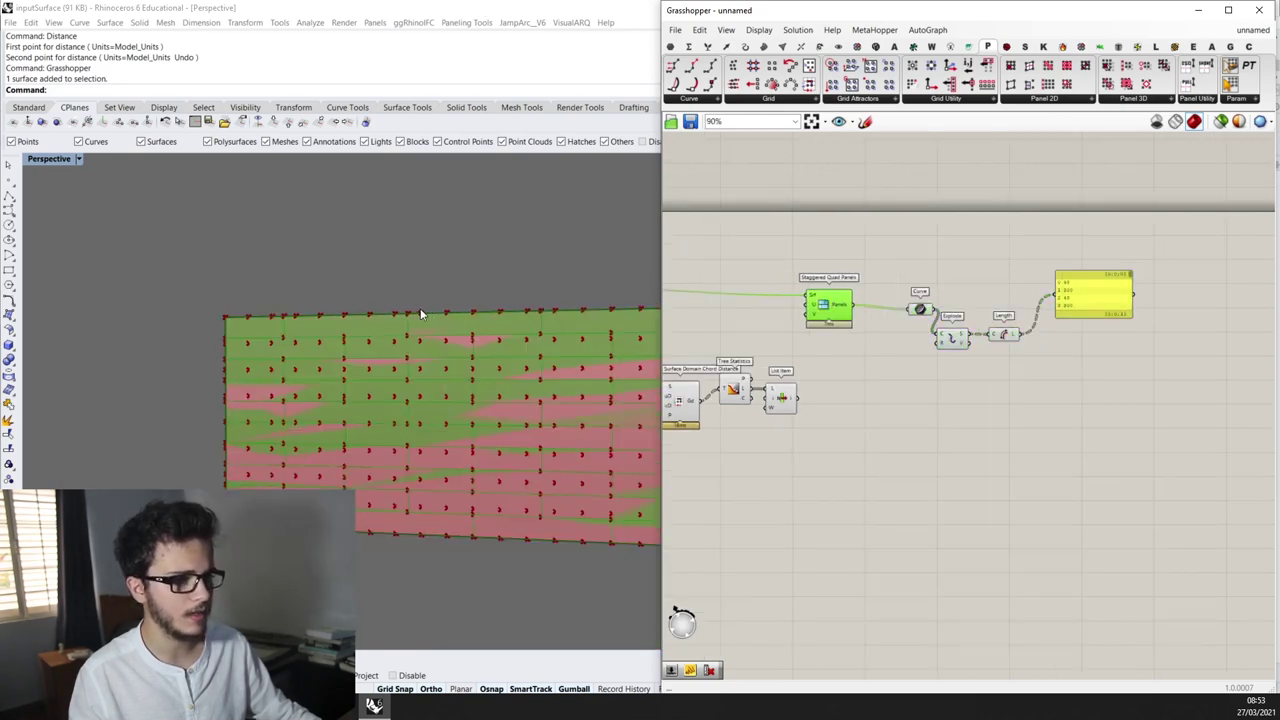
right_click_drag(375, 328, 530, 362)
scroll(371, 355, "up", 2)
right_click_drag(368, 357, 296, 364)
right_click_drag(405, 372, 436, 355)
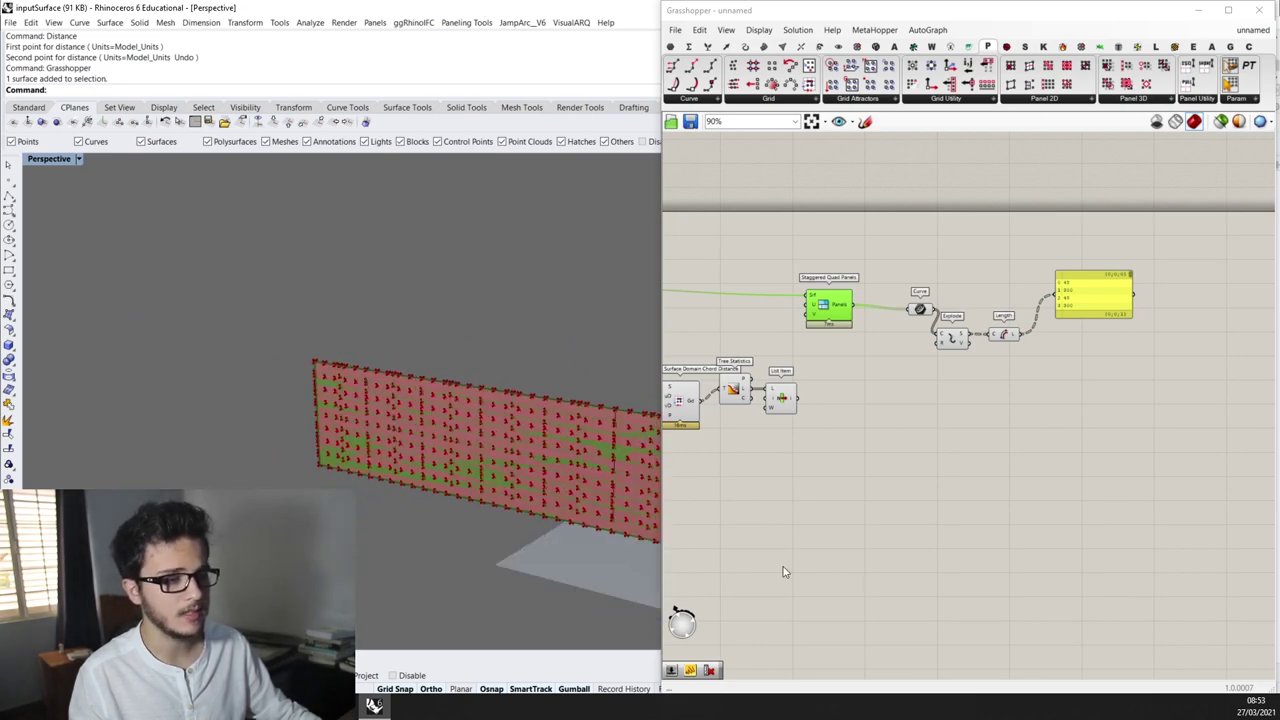
scroll(511, 434, "down", 6)
scroll(536, 448, "up", 3)
scroll(845, 312, "up", 2)
scroll(791, 309, "up", 1)
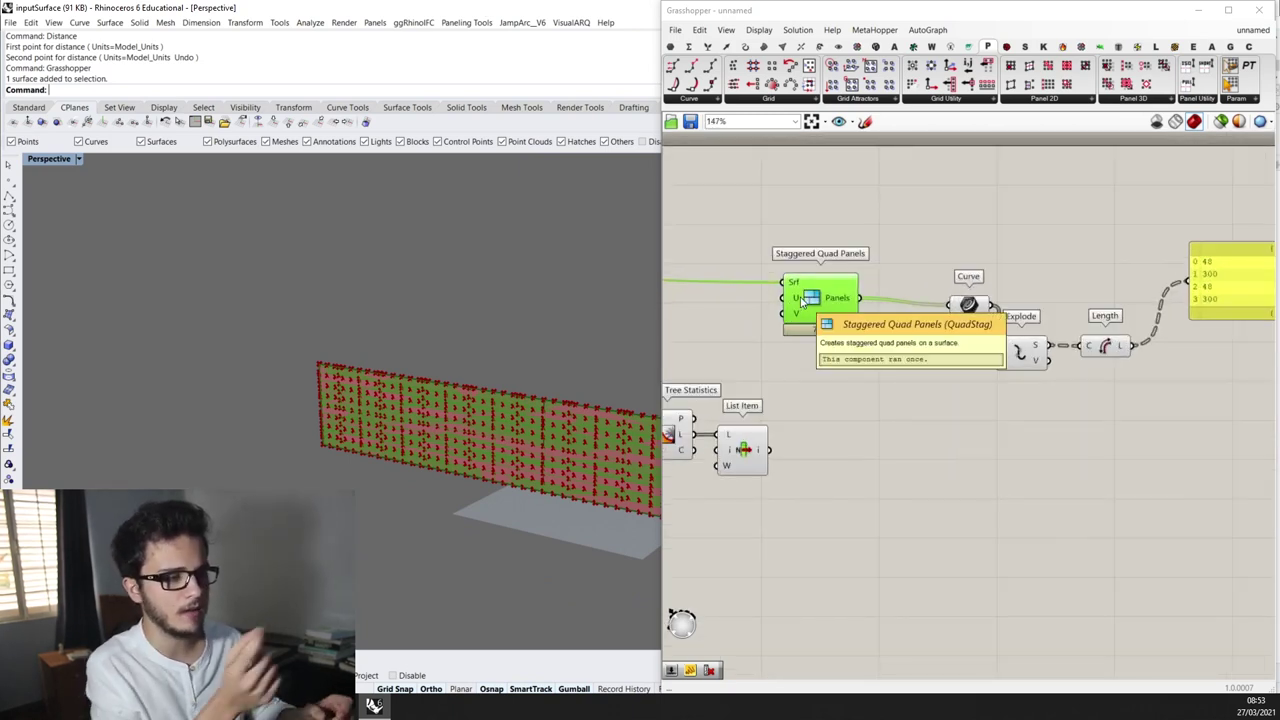
scroll(803, 302, "up", 2)
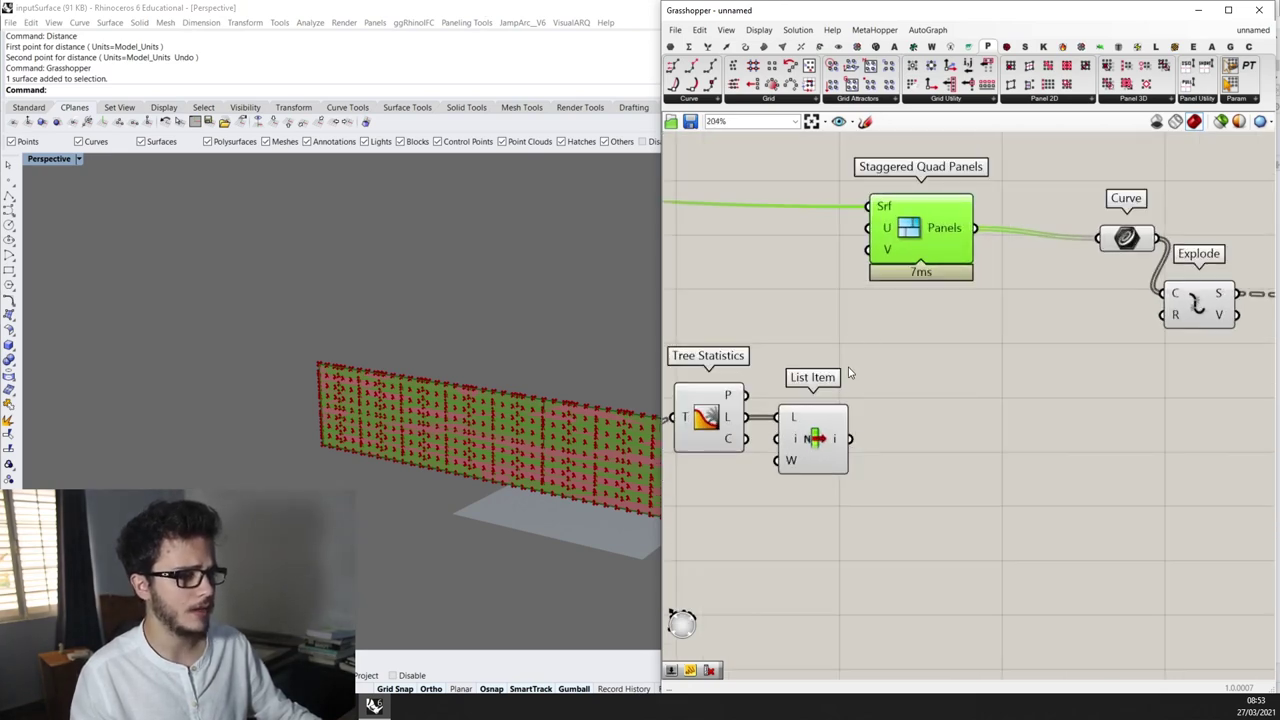
Connect the i output of List Item to the U input of Staggered Quad Panels and give that input the expression x-1
scroll(802, 428, "down", 4)
left_click_drag(868, 486, 842, 284)
scroll(835, 403, "up", 1)
scroll(818, 474, "up", 1)
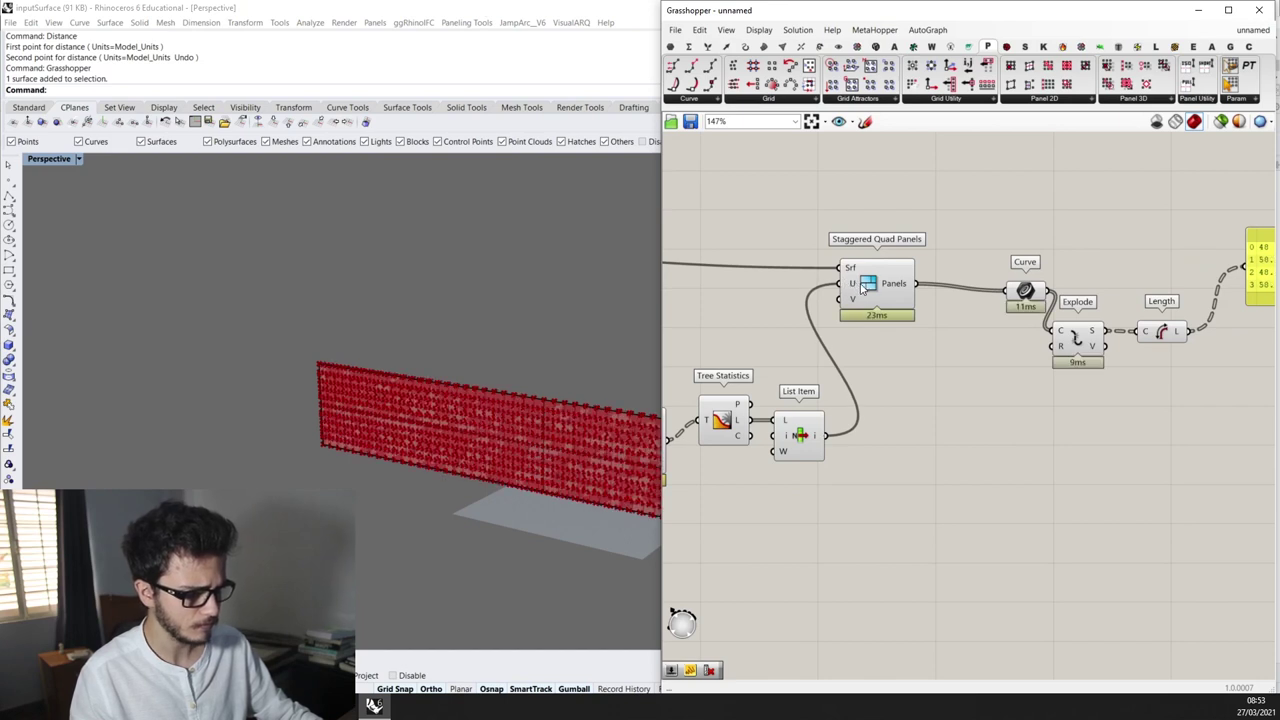
right_click(842, 284)
mouse_move(907, 412)
type("x")
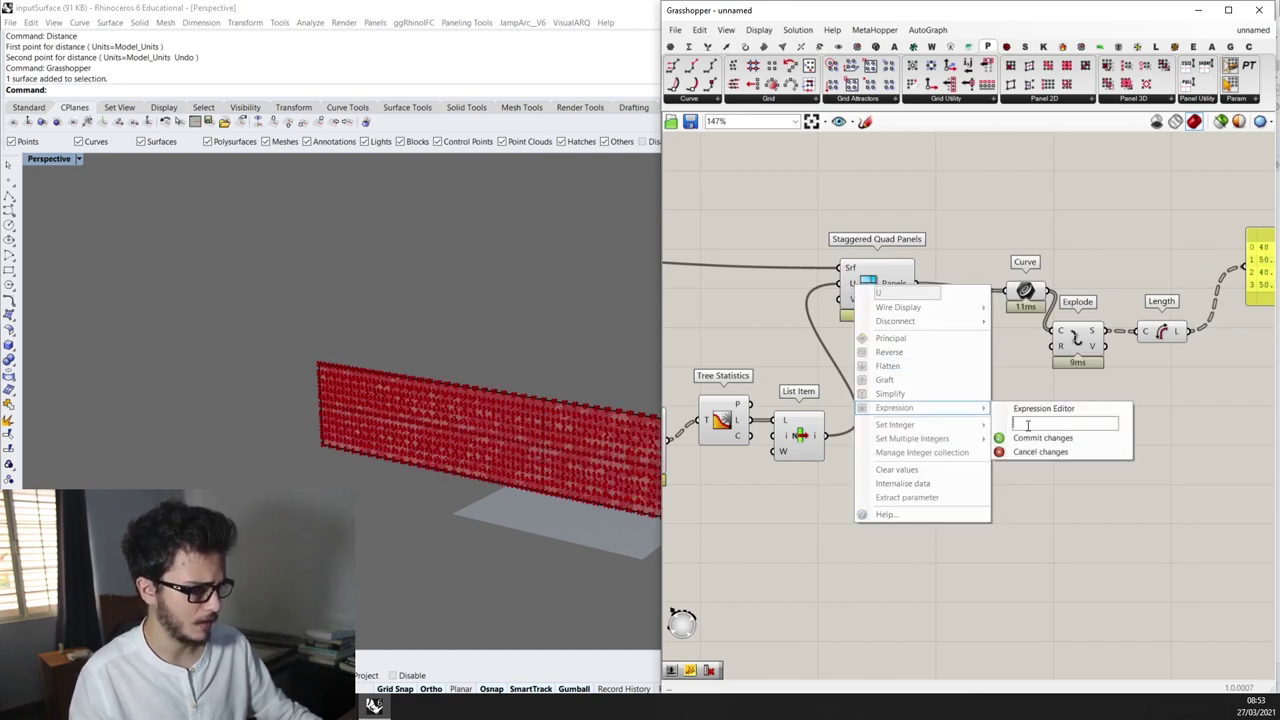
left_click(1044, 437)
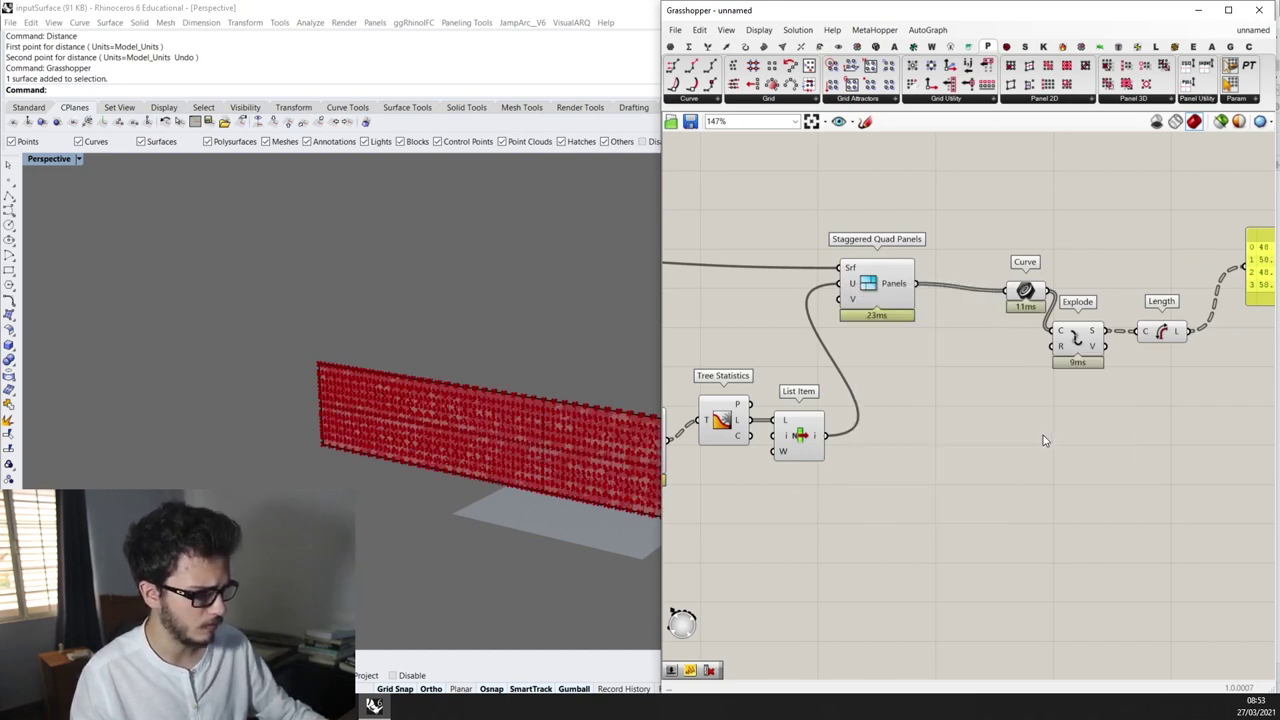
Give the V input of Staggered Quad Panels the expression x-1 and connect the C output of Tree Statistics to it
scroll(1044, 437, "down", 2)
right_click_drag(783, 388, 886, 394)
scroll(938, 386, "up", 2)
right_click(1016, 322)
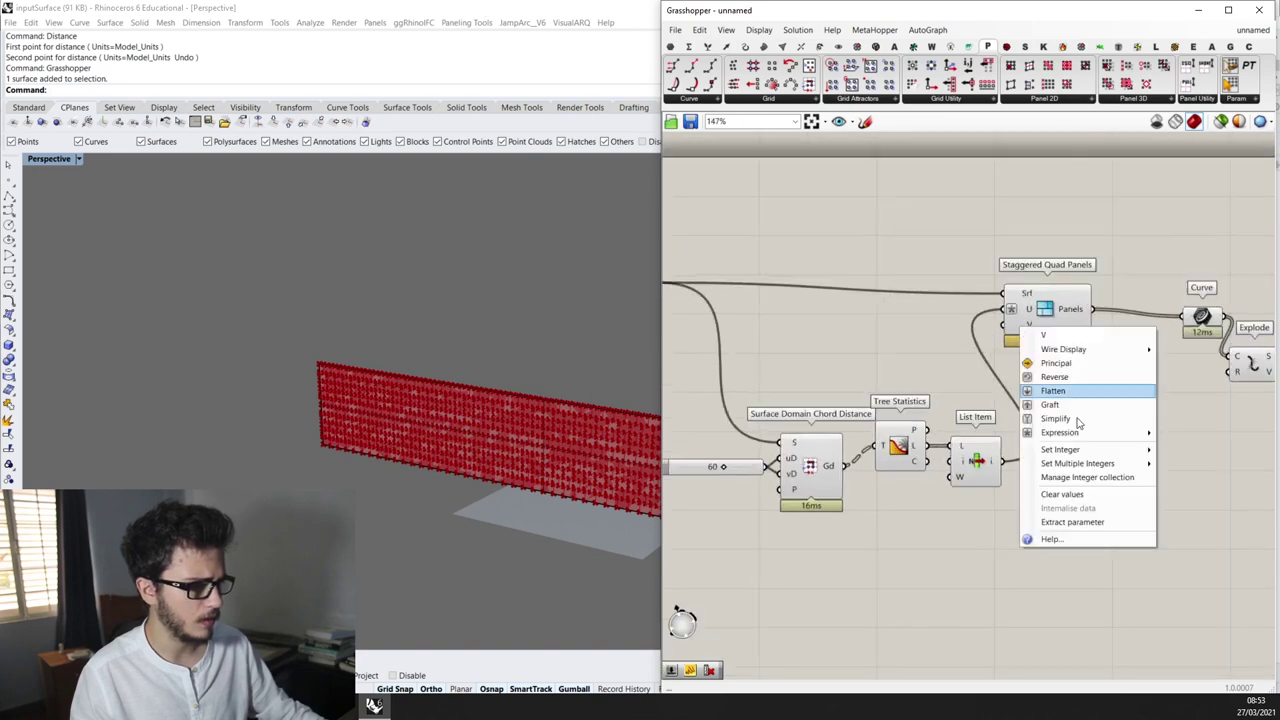
mouse_move(1088, 438)
type("x-1")
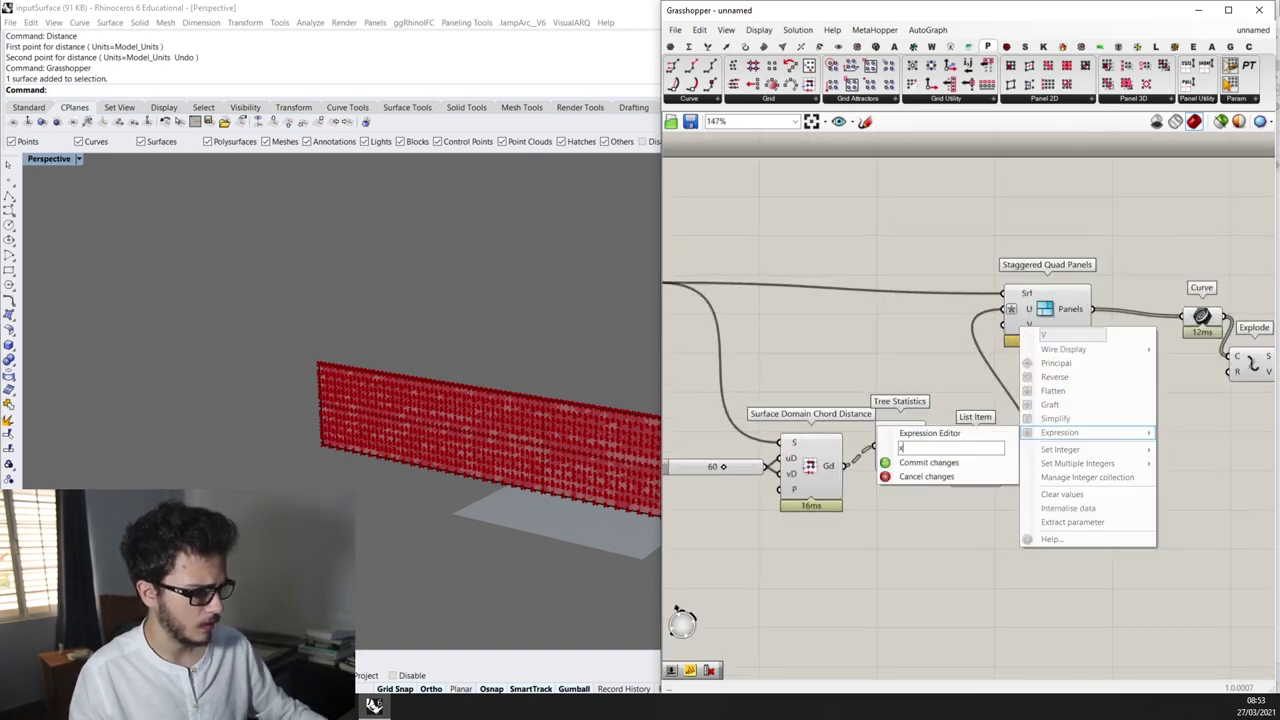
left_click(924, 463)
scroll(925, 470, "up", 2)
left_click_drag(930, 463, 1069, 282)
Compare the panels with the grid points on the wall and enlarge the edge-length Panel to read several branches
scroll(462, 420, "up", 5)
right_click_drag(462, 420, 369, 382)
scroll(369, 379, "up", 5)
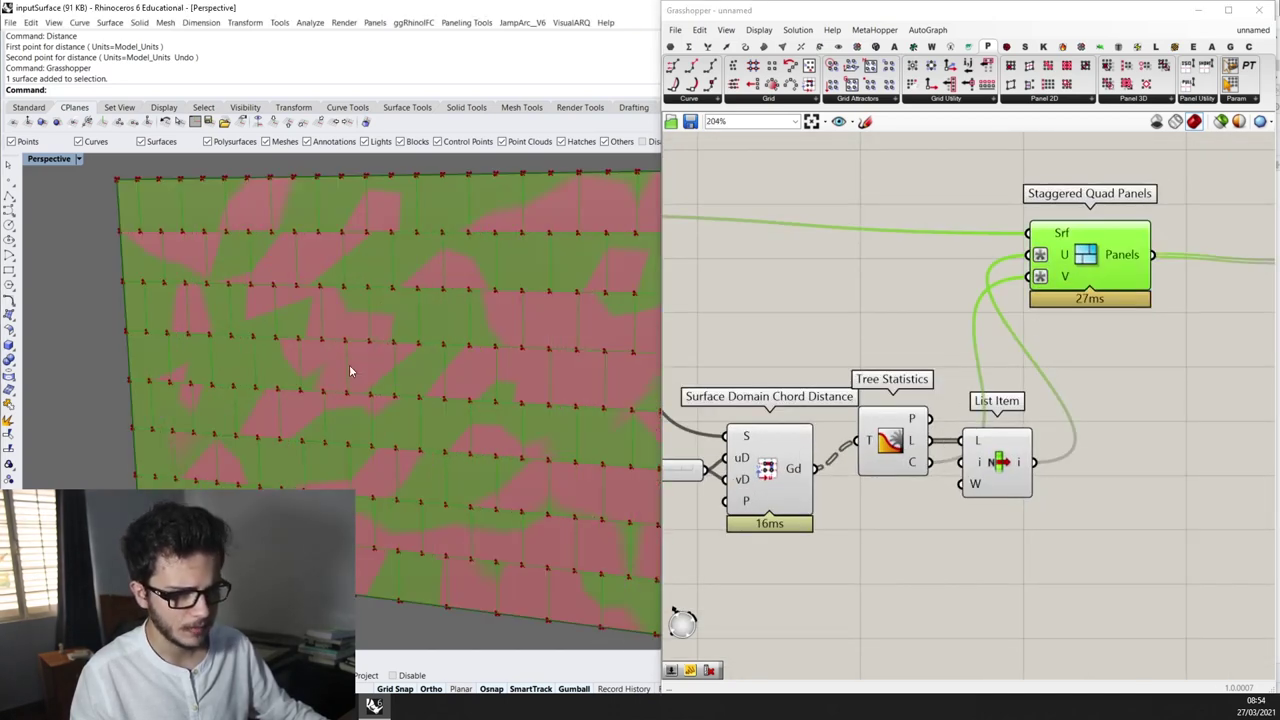
scroll(278, 232, "down", 7)
scroll(1178, 332, "down", 1)
right_click_drag(1178, 332, 886, 374)
right_click_drag(997, 348, 877, 334)
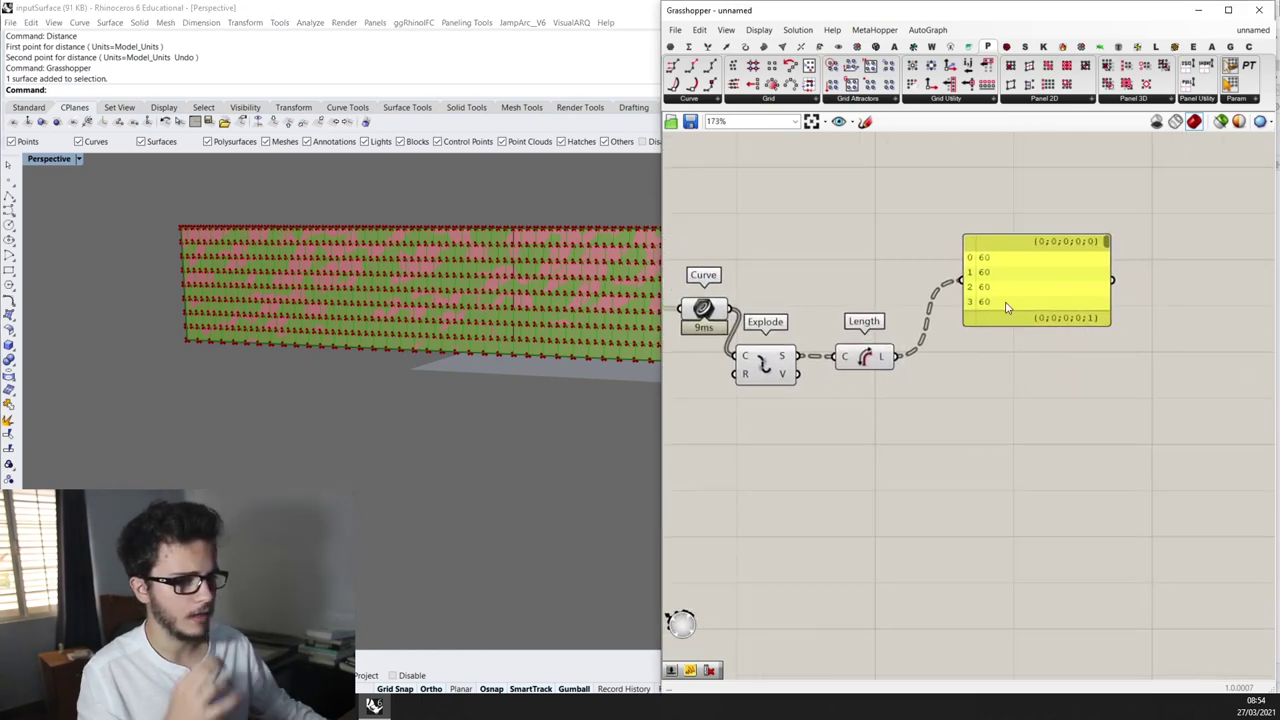
left_click_drag(1022, 325, 1009, 557)
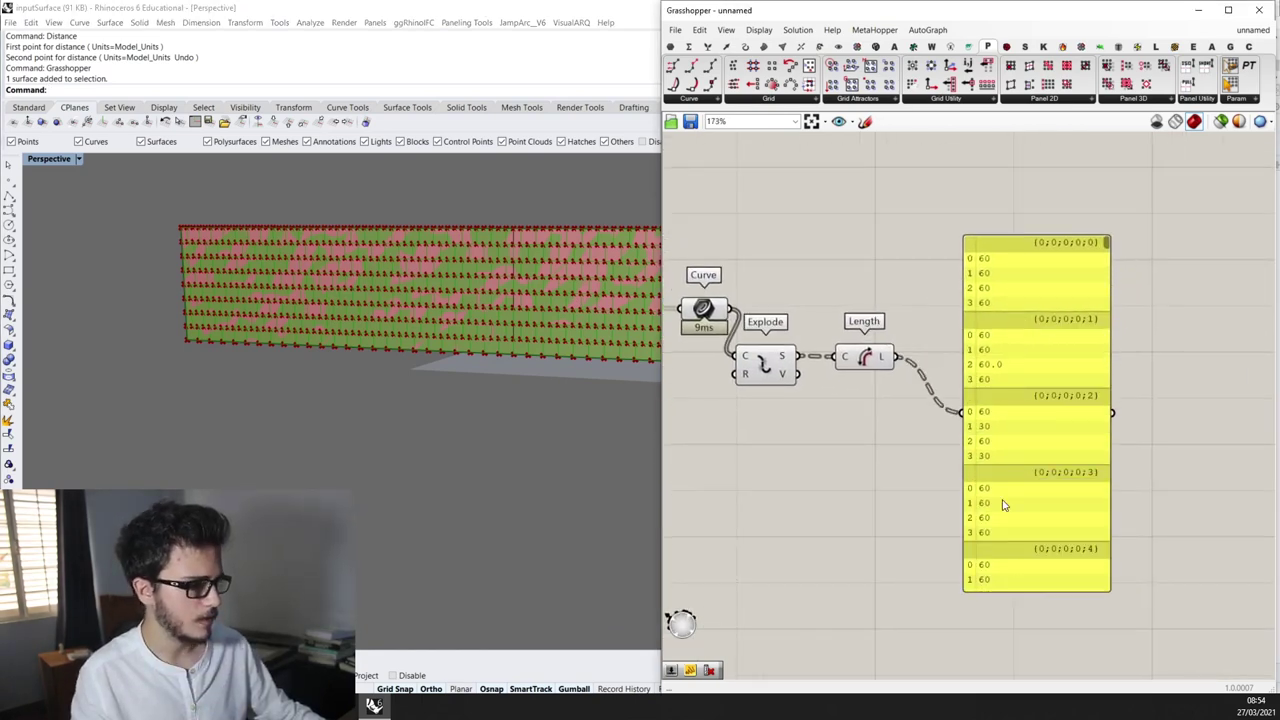
scroll(1029, 434, "down", 1)
left_click(1032, 357)
scroll(860, 394, "down", 2)
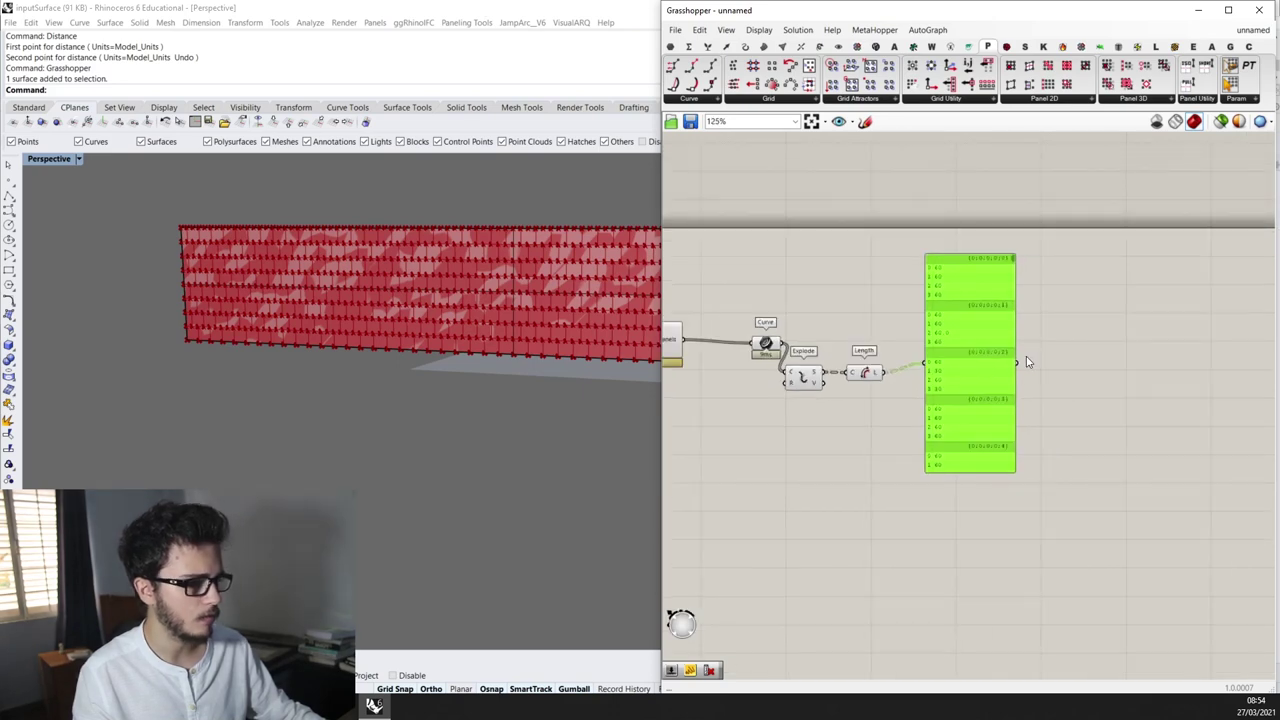
Inspect the staggered panels at both ends of the wall and compare them with the listed edge lengths
scroll(986, 355, "up", 4)
scroll(369, 363, "down", 6)
right_click_drag(368, 361, 405, 312)
scroll(407, 309, "up", 2)
scroll(300, 297, "up", 5)
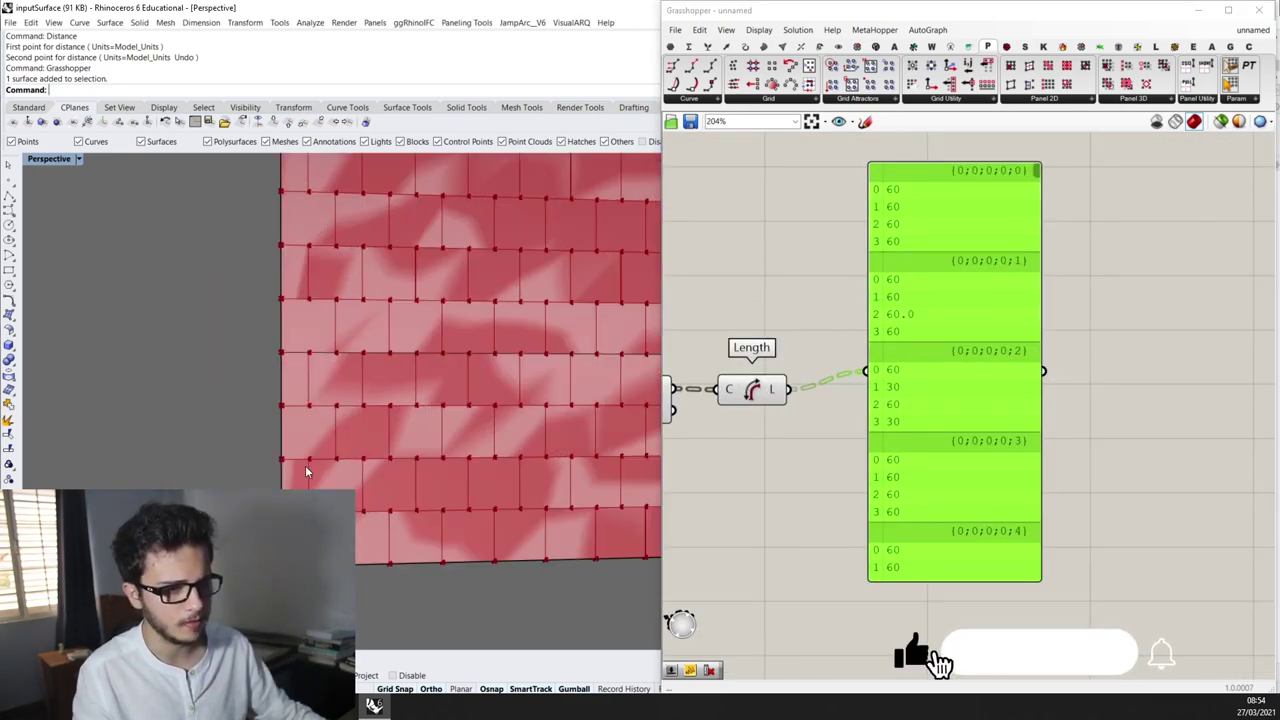
scroll(275, 507, "down", 10)
right_click_drag(430, 508, 558, 512)
scroll(534, 478, "up", 7)
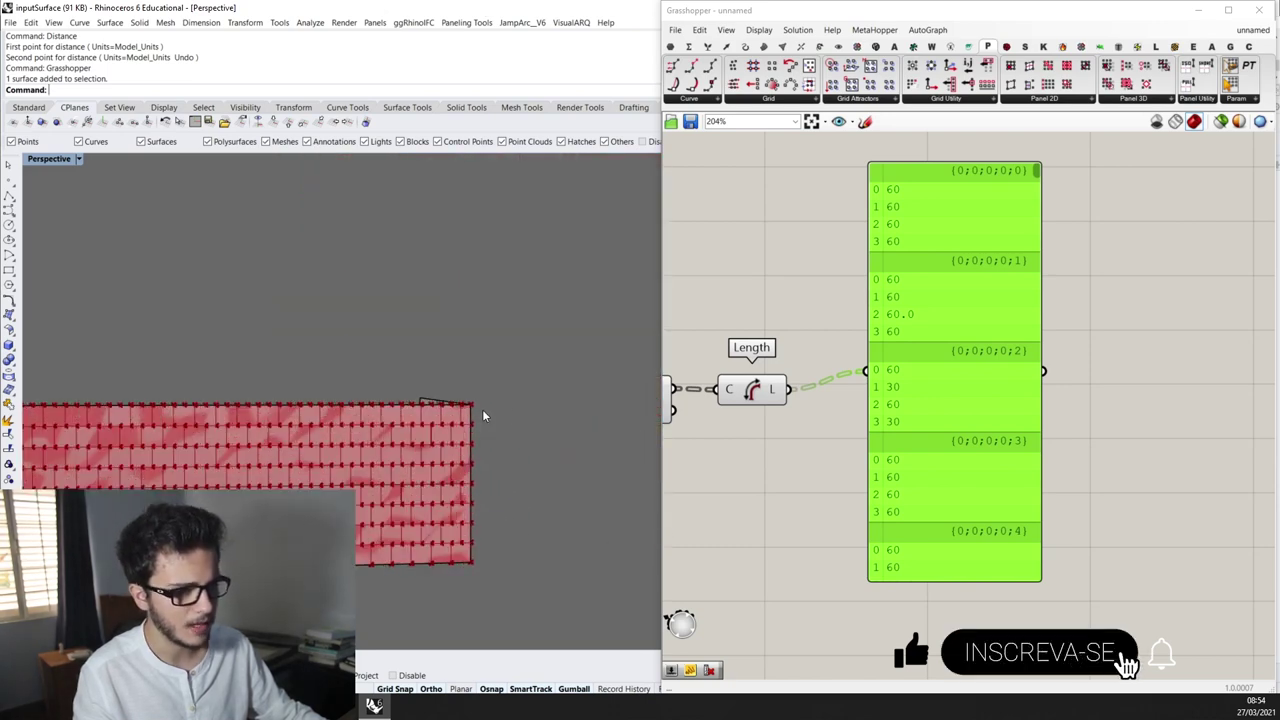
Delete the Curve, Explode and Length components connected after Staggered Quad Panels, keeping the Panel
scroll(970, 426, "down", 3)
left_click_drag(982, 422, 991, 420)
right_click_drag(888, 445, 1032, 401)
left_click_drag(1055, 414, 827, 315)
key("Delete")
left_click_drag(754, 339, 814, 335)
scroll(387, 438, "down", 6)
right_click_drag(468, 430, 403, 449)
scroll(360, 456, "up", 6)
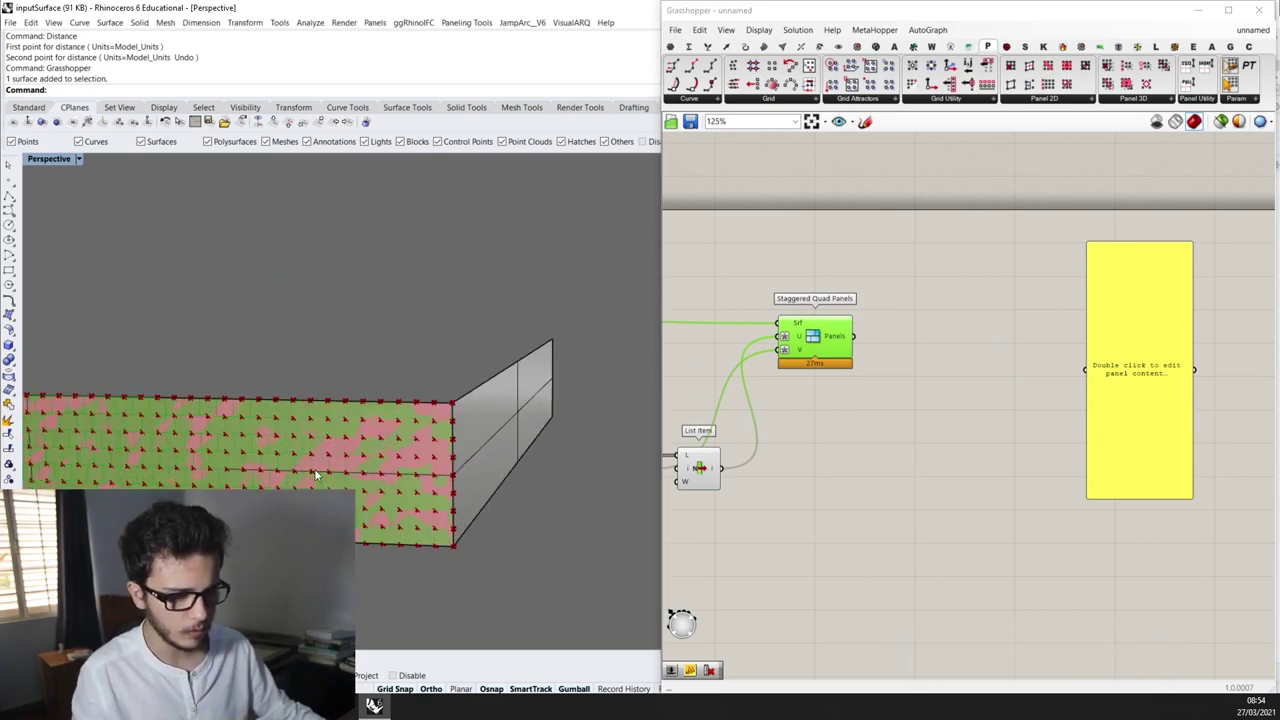
Add a Curve parameter and connect the Panels output of Staggered Quad Panels to it
scroll(360, 452, "up", 3)
right_click_drag(880, 411, 942, 371)
scroll(942, 371, "up", 1)
double_click(942, 370)
type("0")
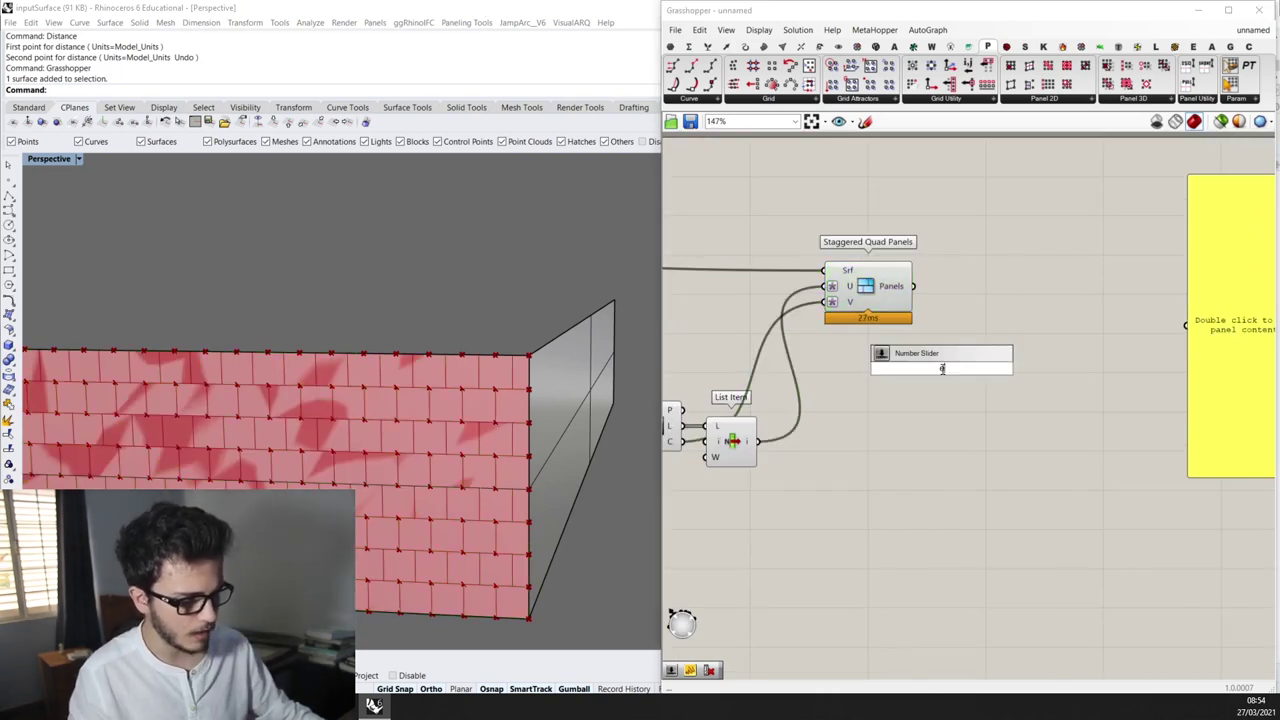
type("c")
left_click(953, 391)
double_click(953, 391)
type("cr")
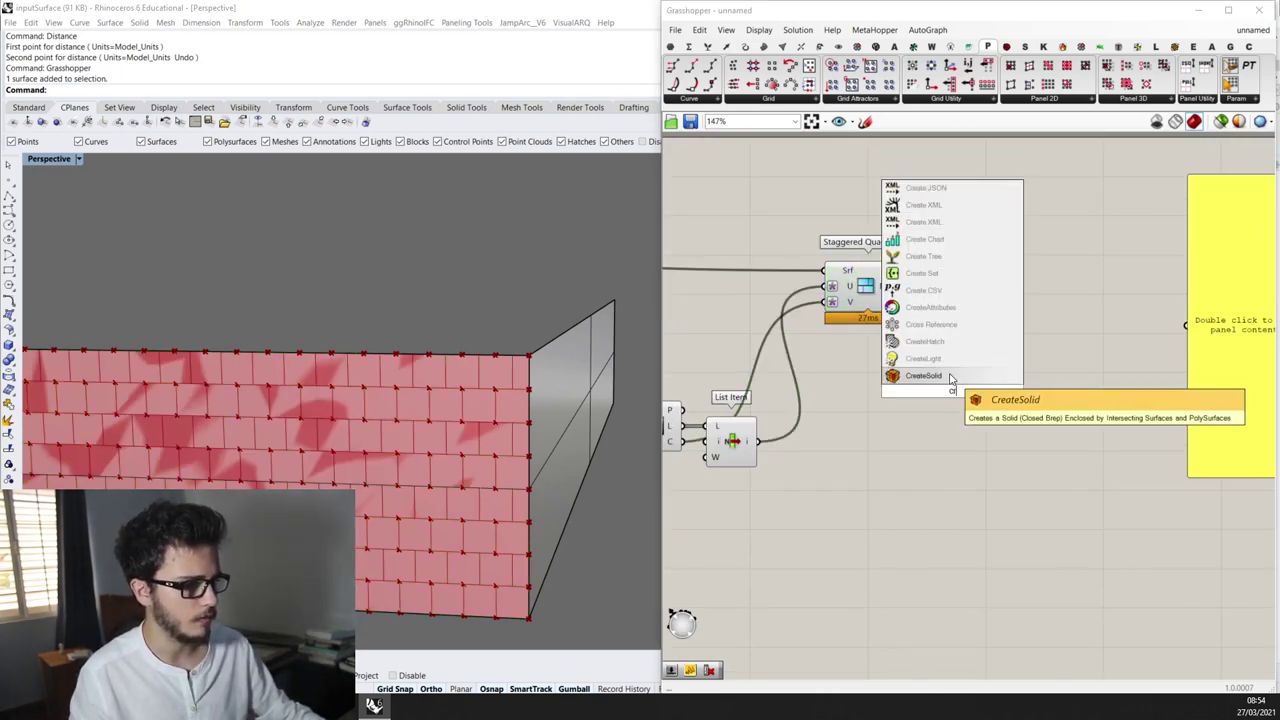
type("v")
left_click(951, 380)
left_click_drag(953, 390, 977, 315)
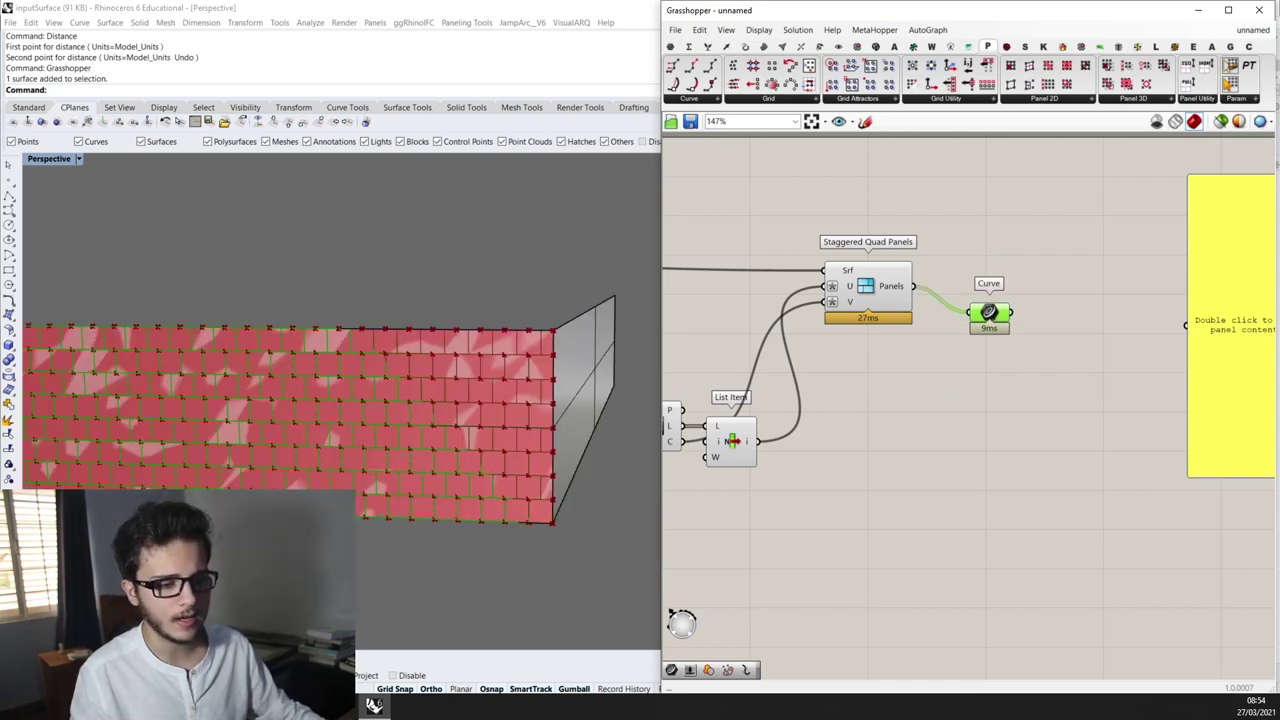
Switch to the browser to examine the frontal facade photo of the Wenzhou TOD New Town sales center, and return to Grasshopper
left_click(342, 706)
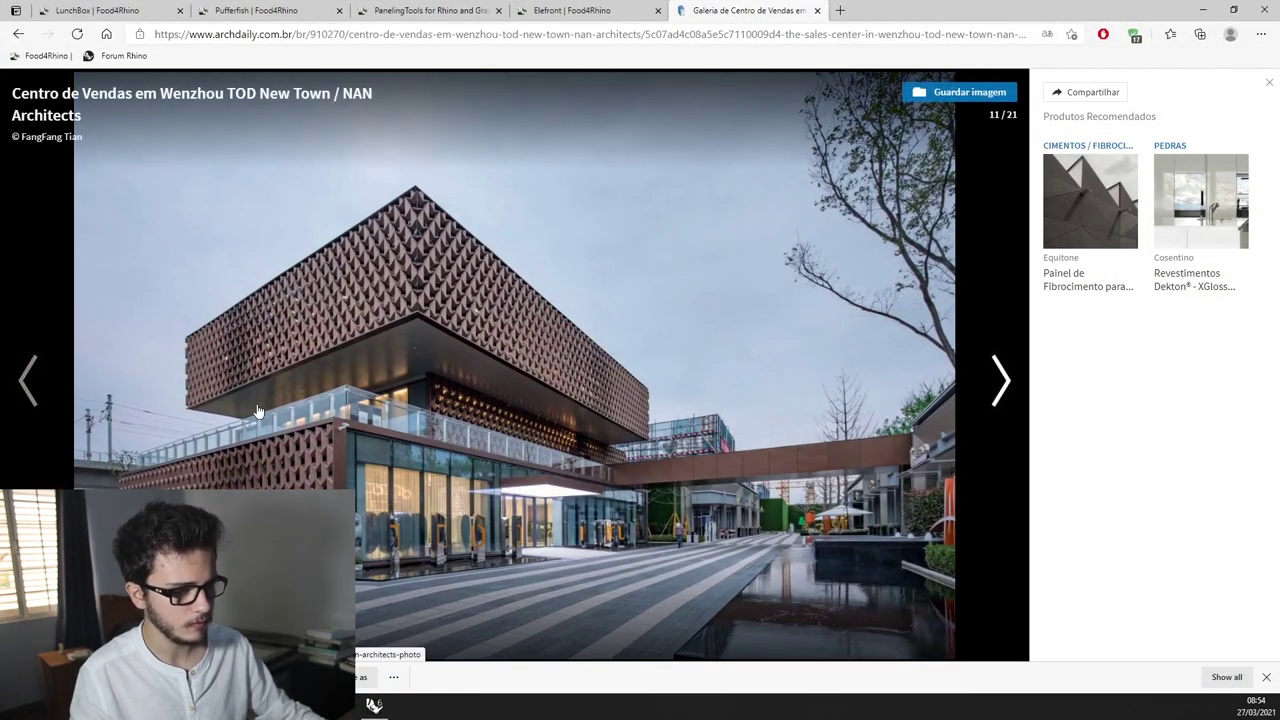
left_click(28, 395)
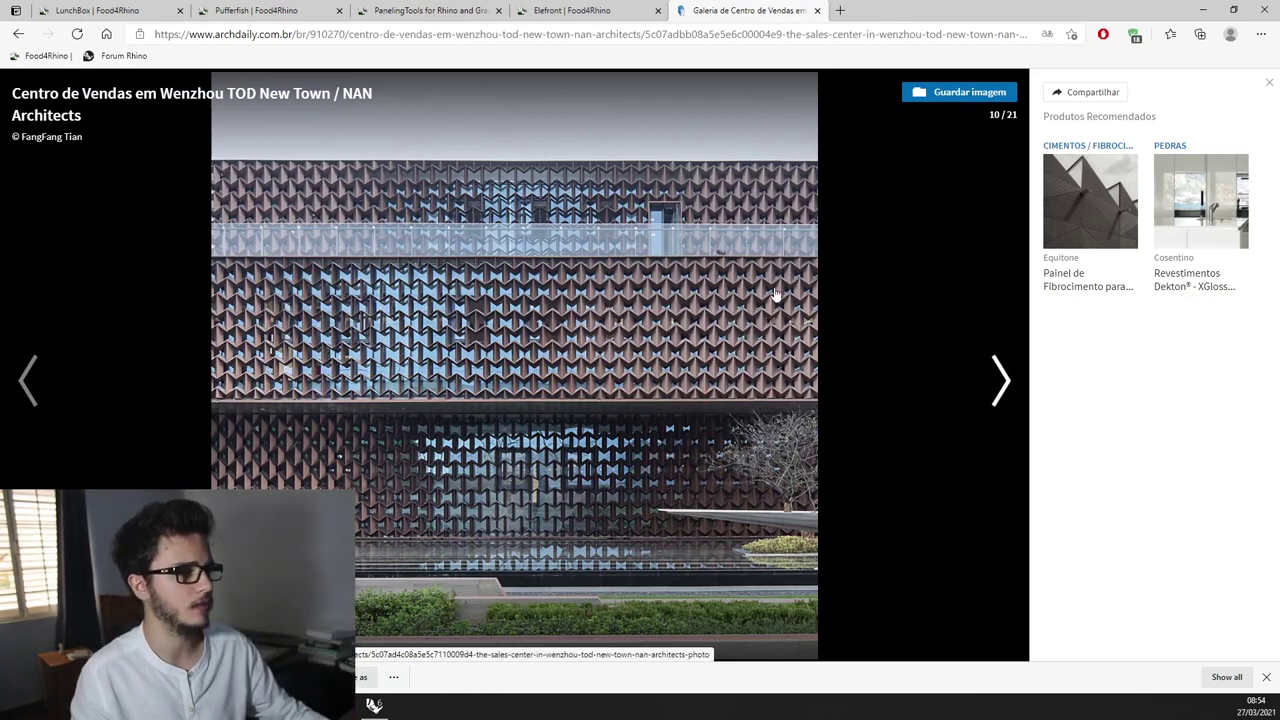
left_click(1203, 10)
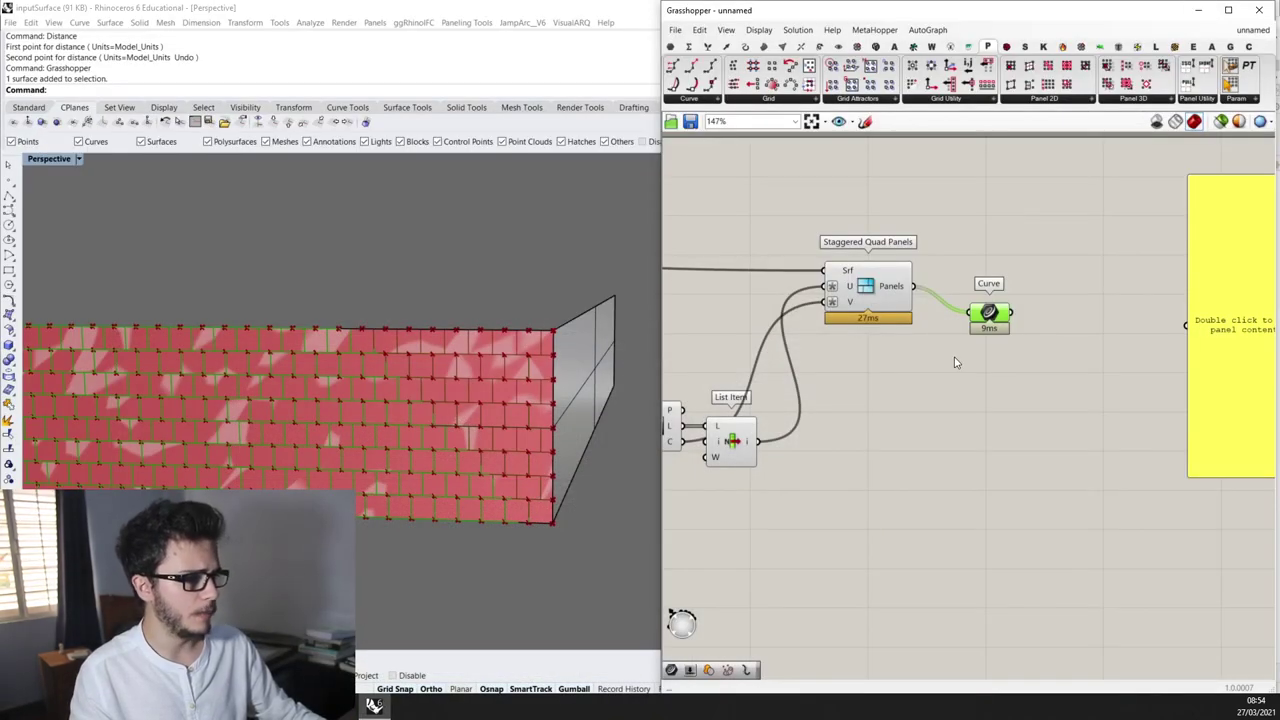
Add an Explode component and connect the Curve parameter to its C input
scroll(942, 345, "down", 2)
scroll(980, 320, "up", 2)
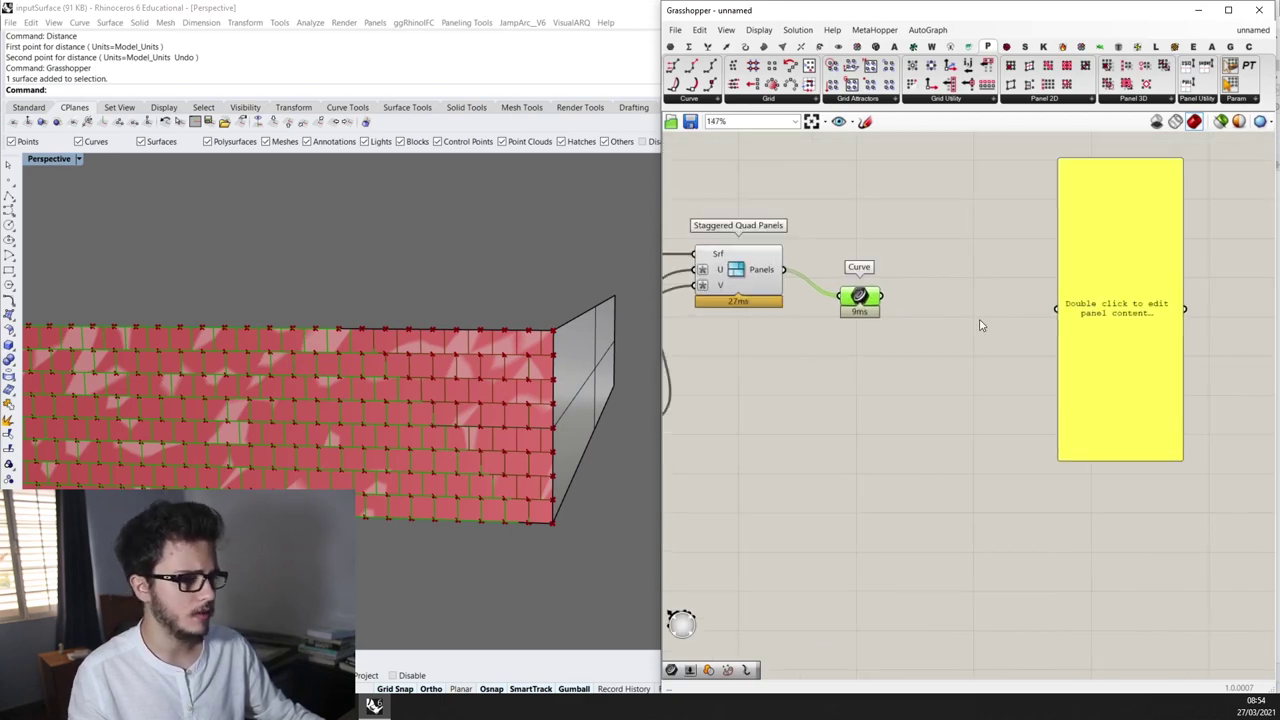
left_click(1125, 315)
left_click(755, 310)
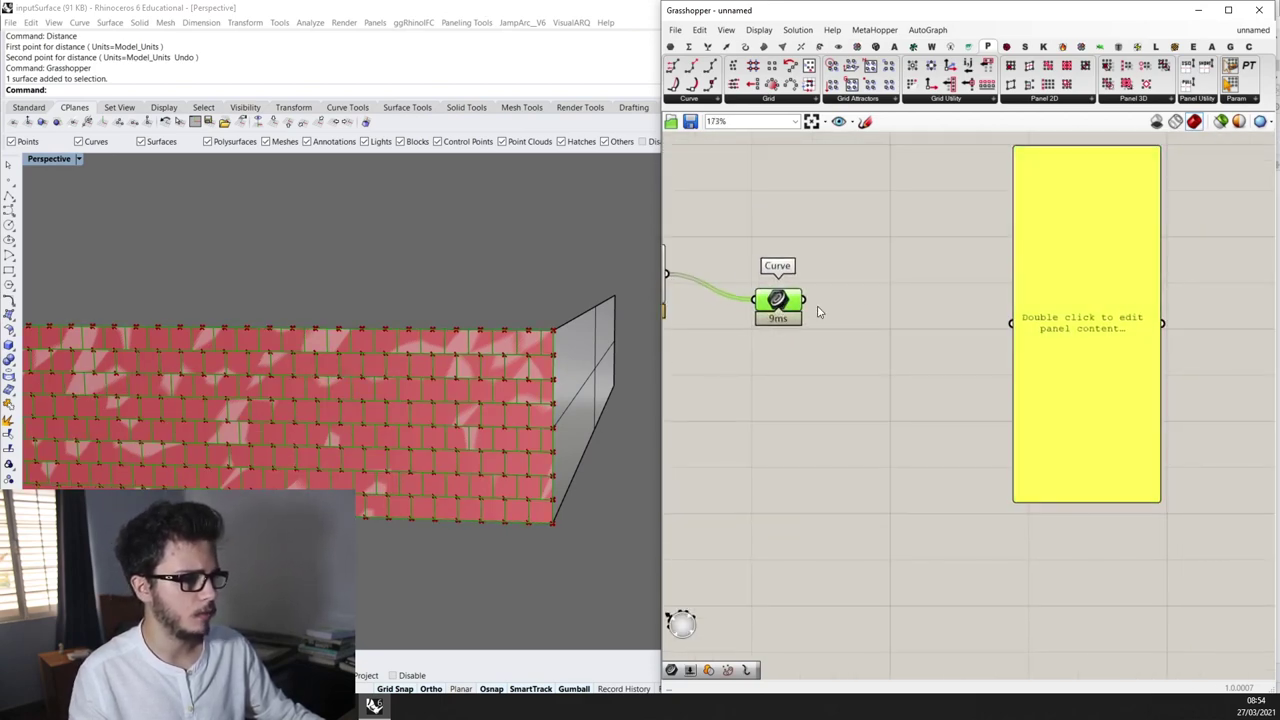
scroll(869, 289, "down", 2)
double_click(869, 289)
type("explode")
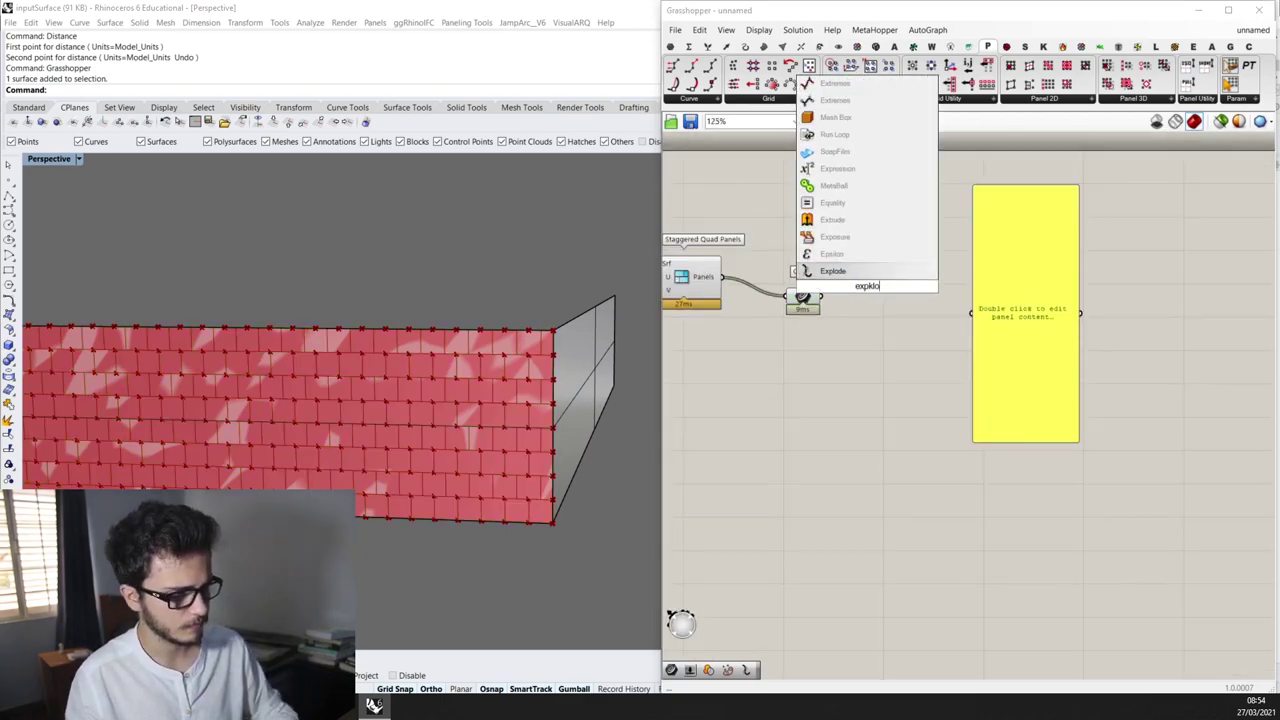
key("Return")
scroll(868, 287, "up", 2)
left_click_drag(861, 292, 867, 335)
left_click_drag(803, 300, 846, 323)
scroll(455, 368, "up", 1)
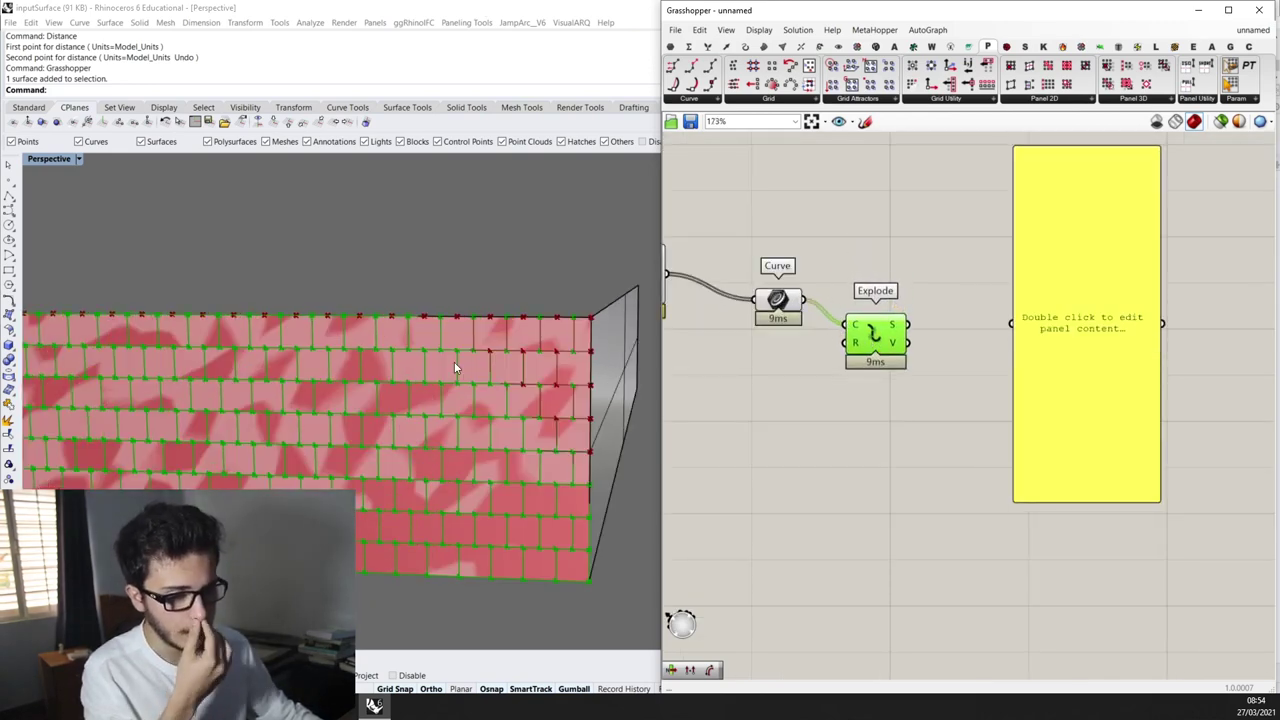
scroll(466, 367, "up", 2)
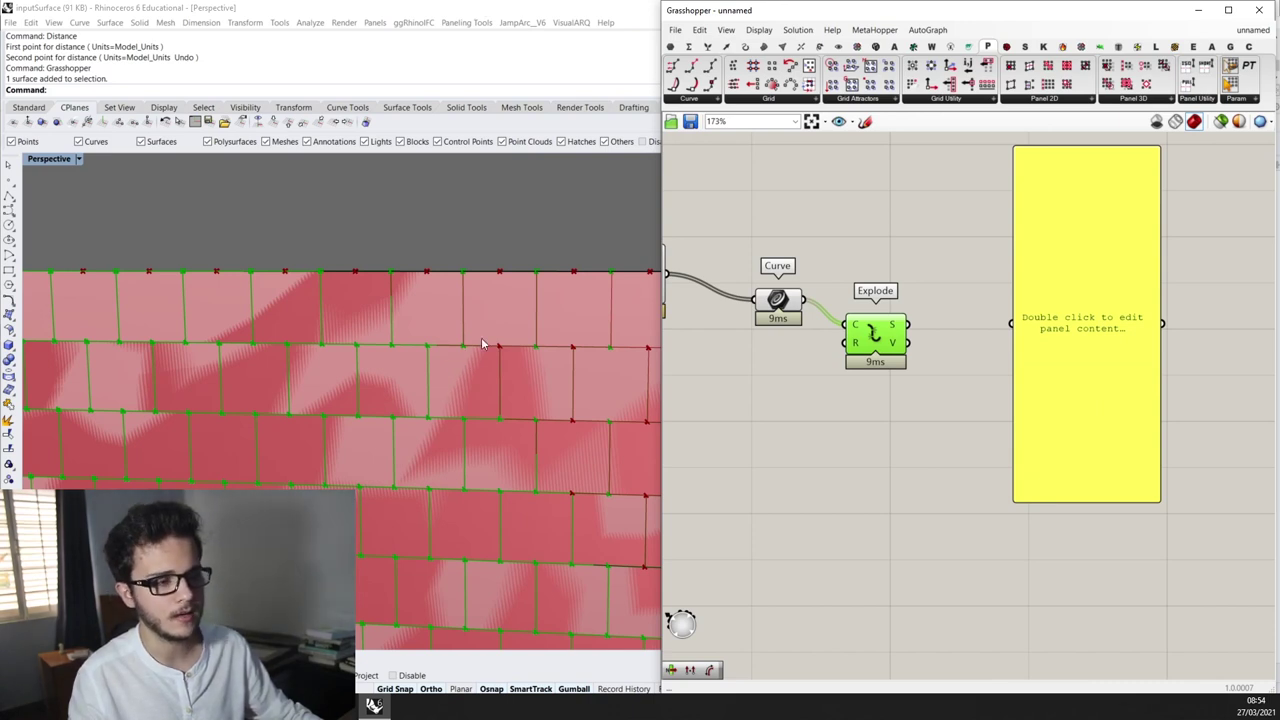
Space out Explode and the Panel, and add a Curve Middle component below Explode
scroll(994, 391, "down", 1)
left_click_drag(1071, 395, 1108, 435)
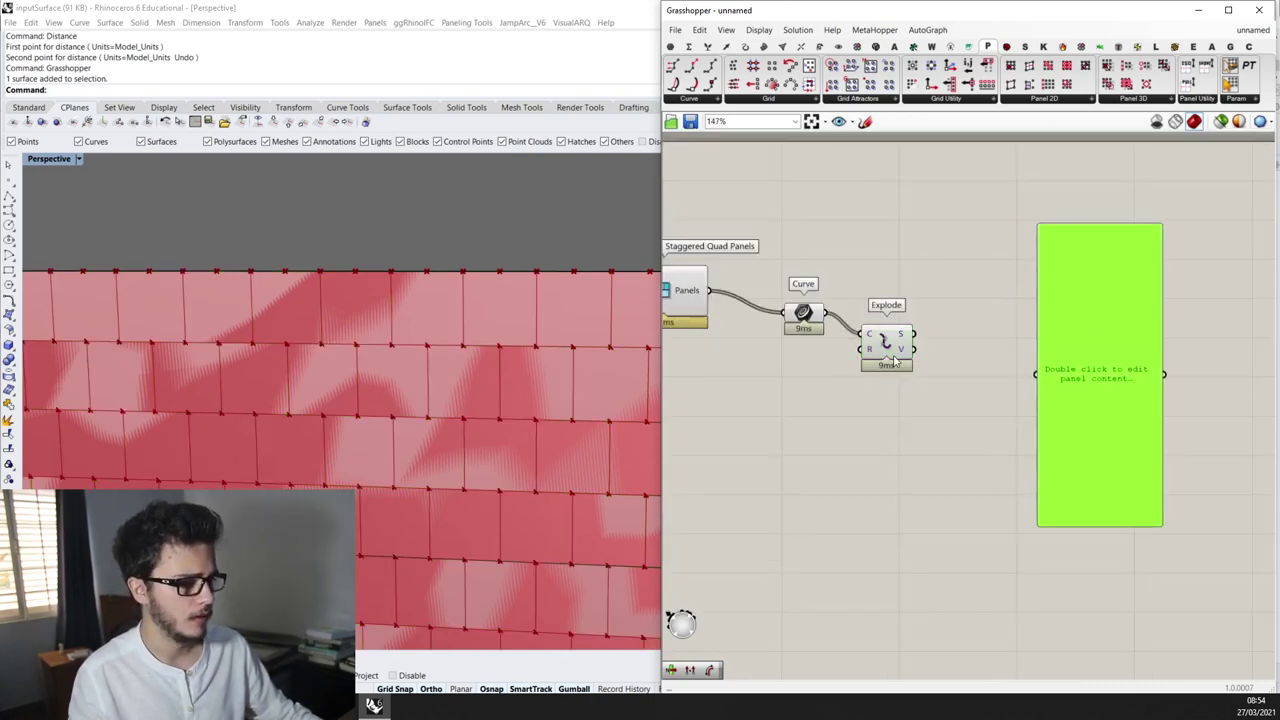
left_click_drag(892, 344, 960, 325)
left_click_drag(1128, 378, 1164, 384)
double_click(965, 438)
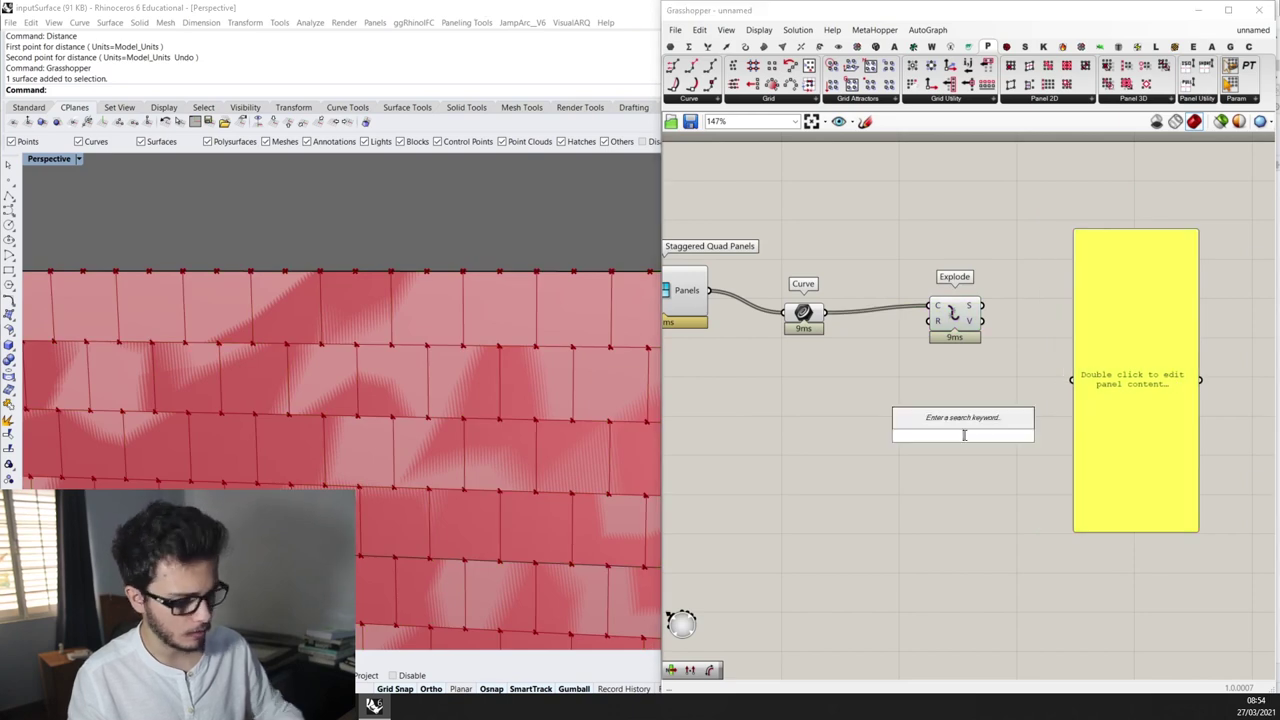
type("mid")
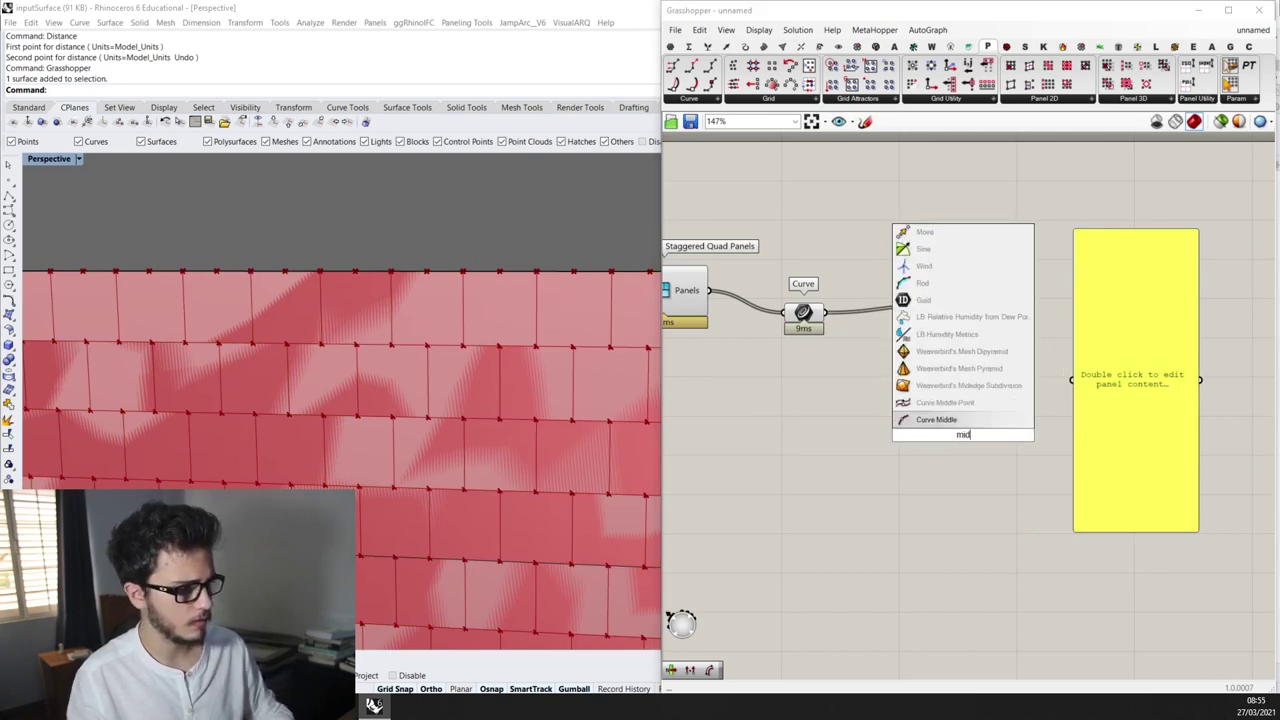
key("Return")
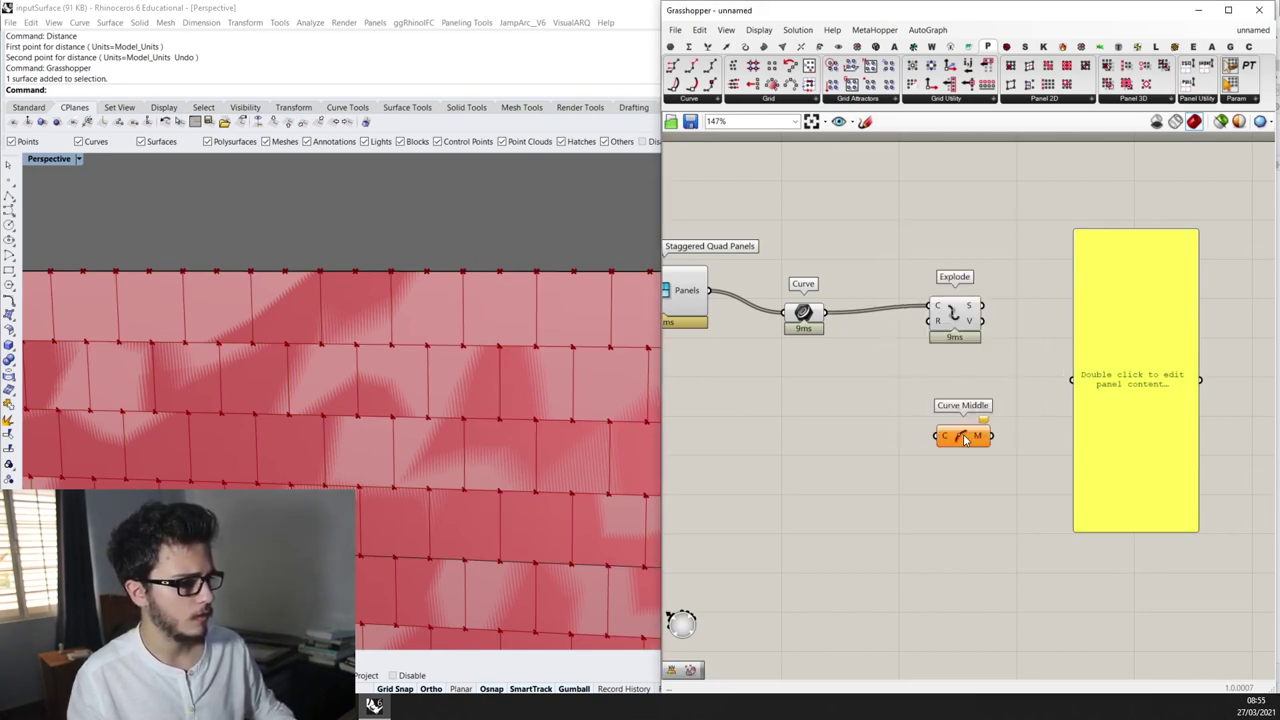
double_click(926, 477)
type("point on")
key("Return")
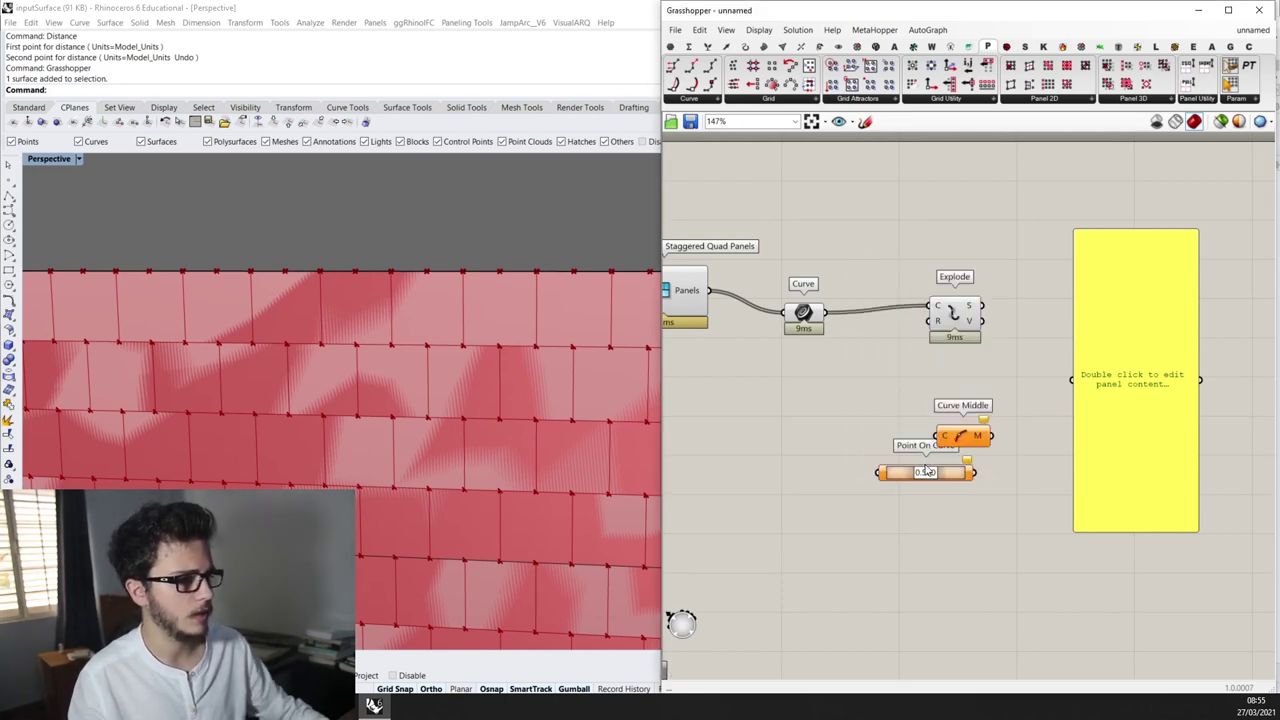
scroll(1011, 406, "up", 1)
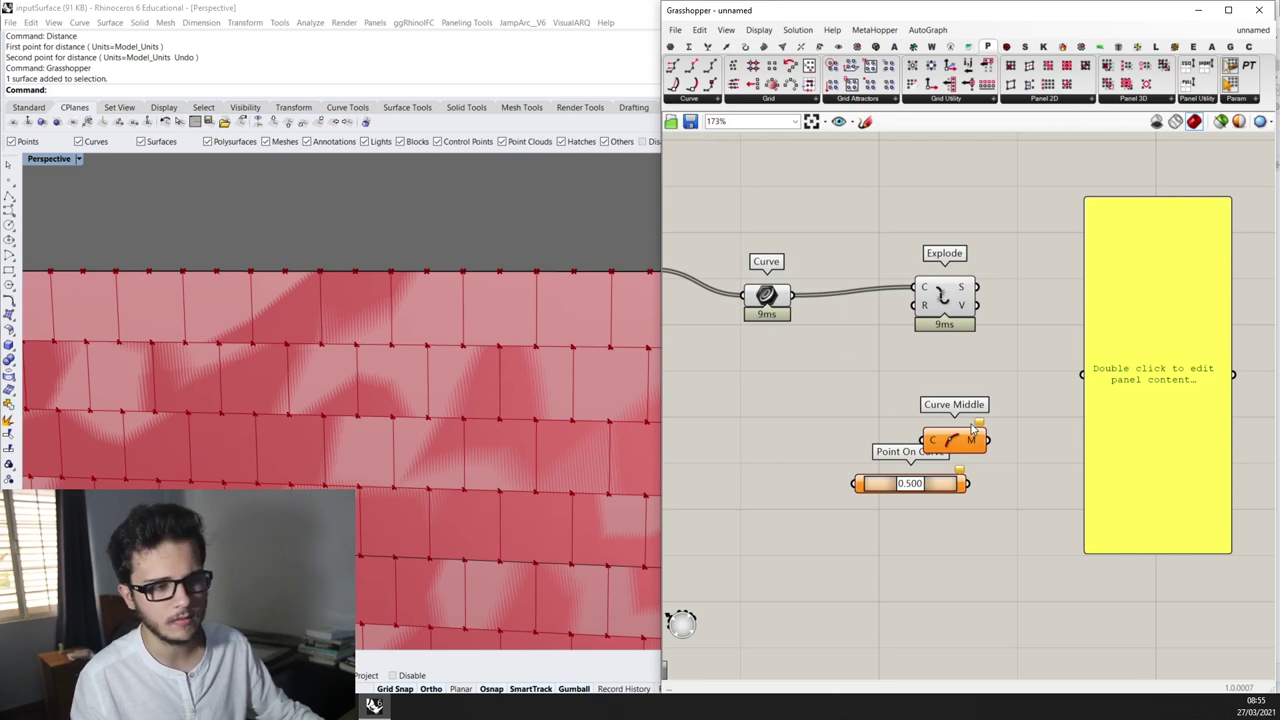
left_click_drag(975, 440, 948, 430)
right_click_drag(987, 438, 909, 411)
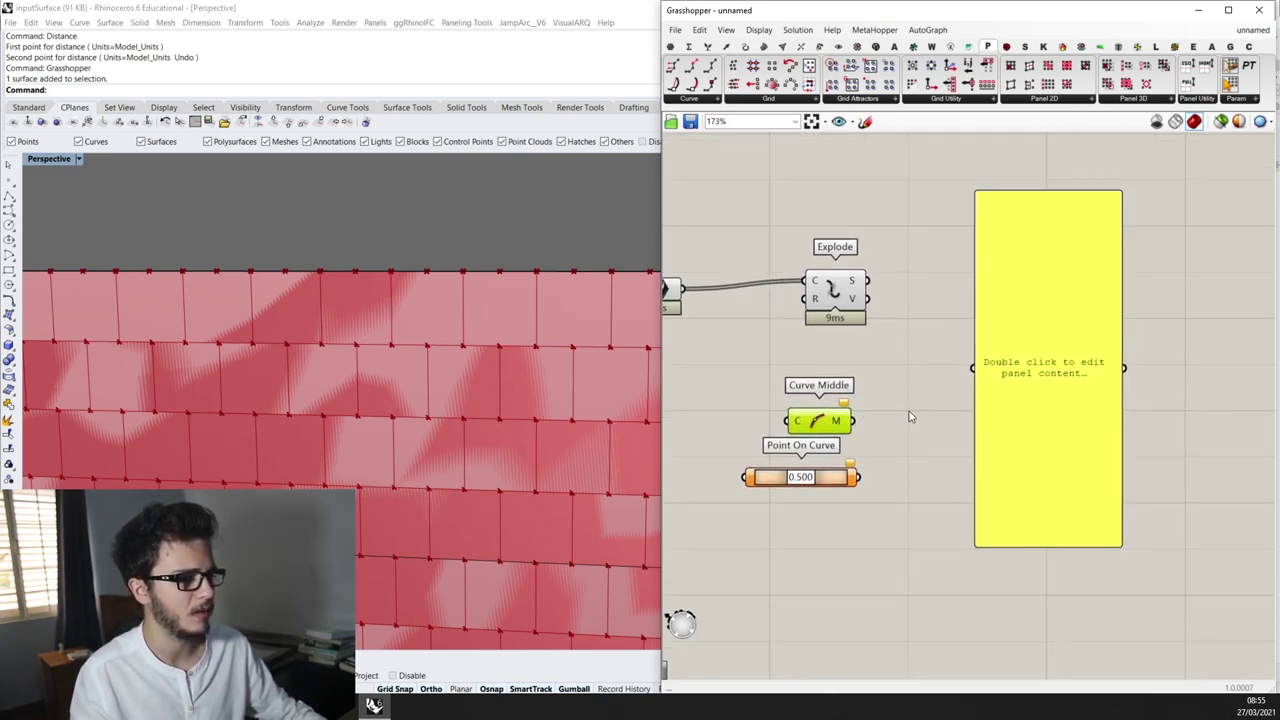
left_click(823, 472)
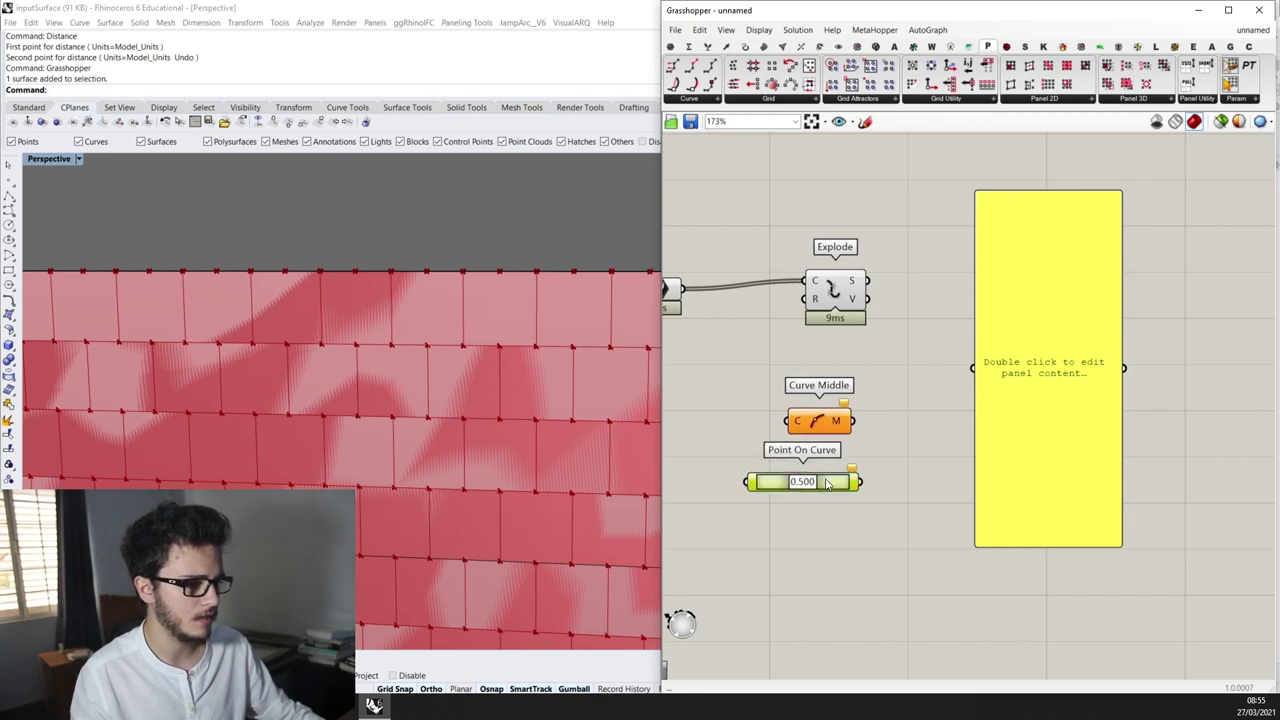
key("Delete")
Connect the S output of Explode to Curve Middle and check the midpoints on the wall's panel edges
left_click_drag(868, 282, 869, 353)
scroll(763, 403, "down", 2)
left_click_drag(947, 363, 1045, 363)
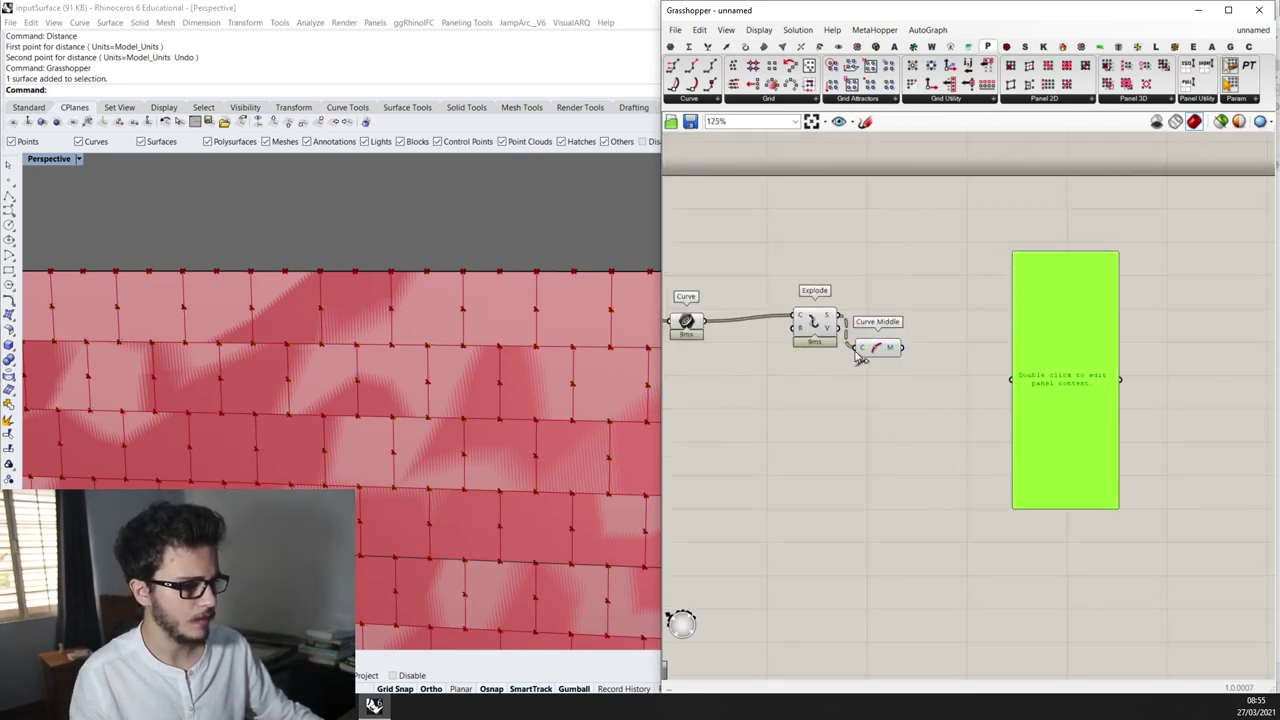
left_click_drag(893, 345, 932, 333)
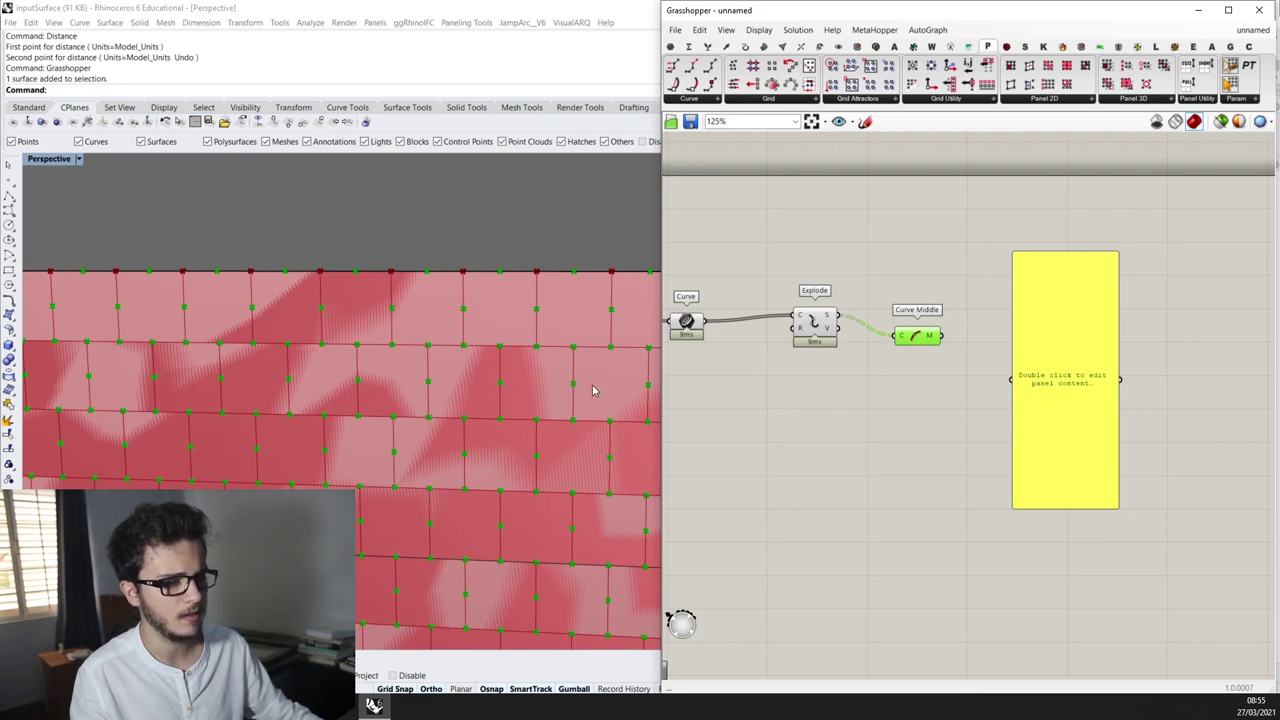
right_click_drag(592, 390, 575, 351)
scroll(592, 355, "down", 8)
scroll(1044, 328, "down", 1)
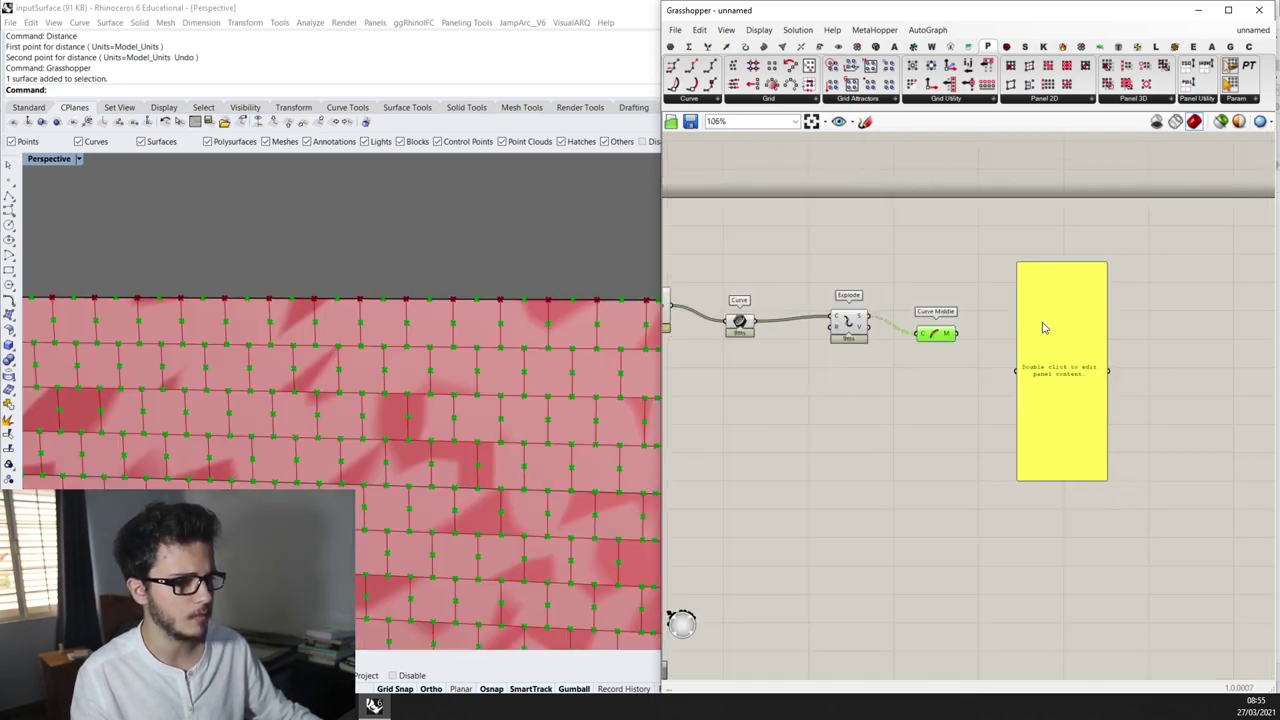
Make room between Explode and Curve Middle, and place a Dot Product component below them
scroll(980, 346, "up", 1)
left_click_drag(925, 337, 977, 326)
left_click_drag(1069, 334, 1146, 334)
left_click_drag(822, 318, 792, 341)
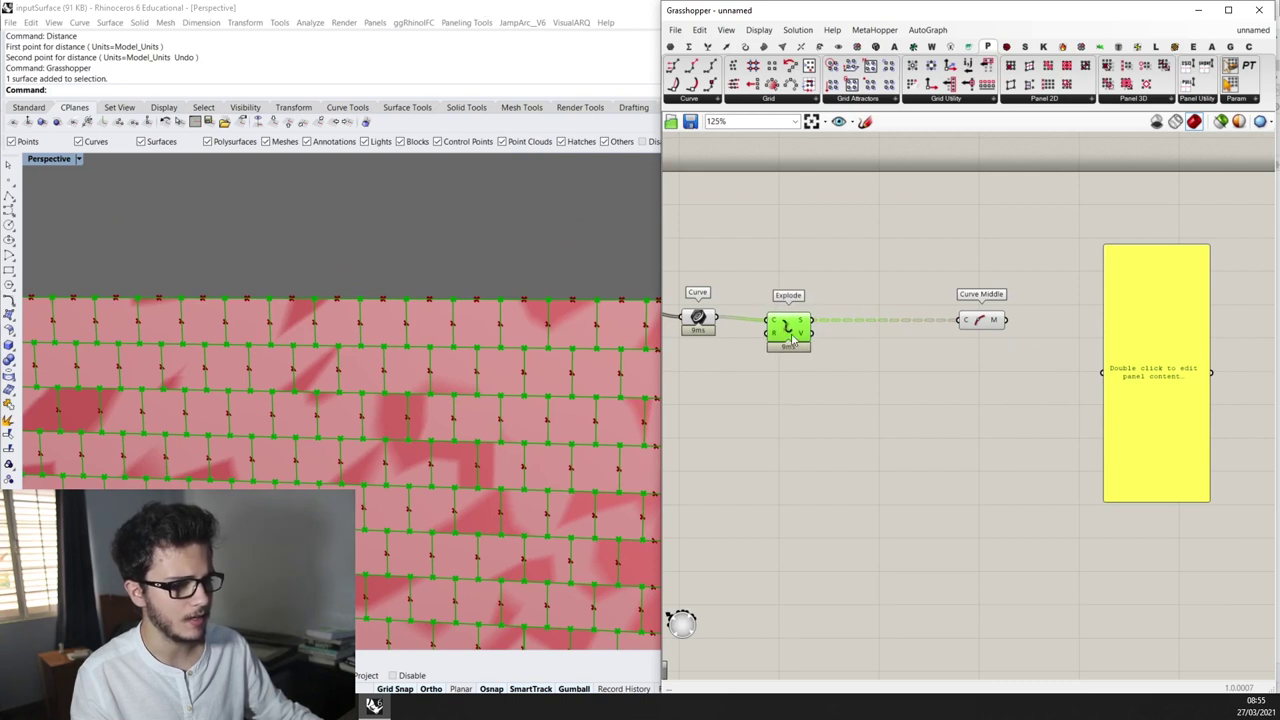
double_click(859, 414)
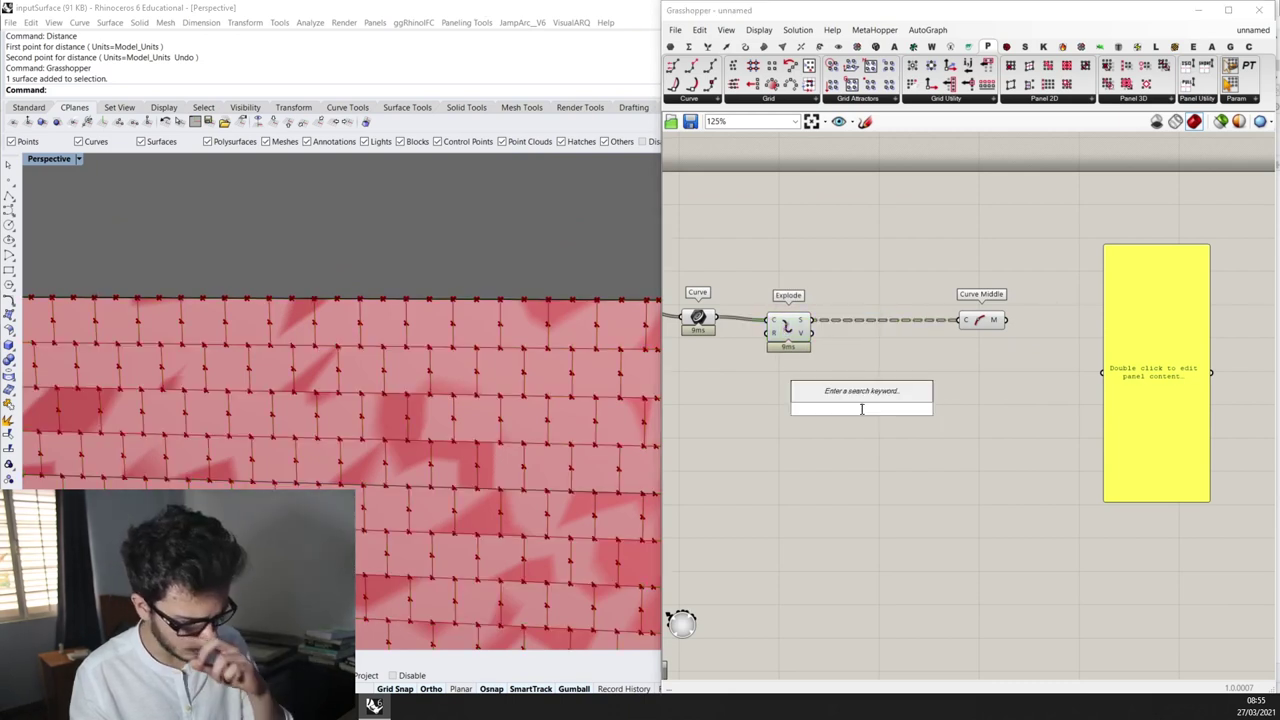
type("dot prod")
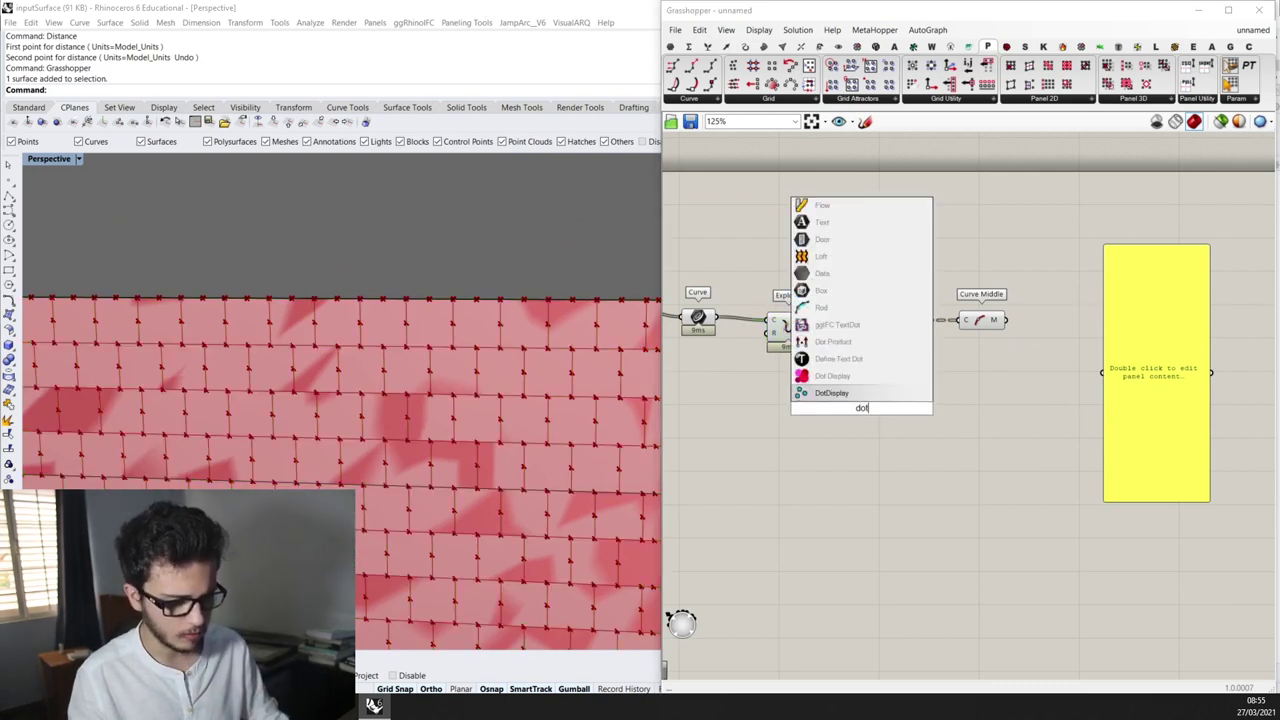
key("Return")
left_click_drag(862, 413, 896, 405)
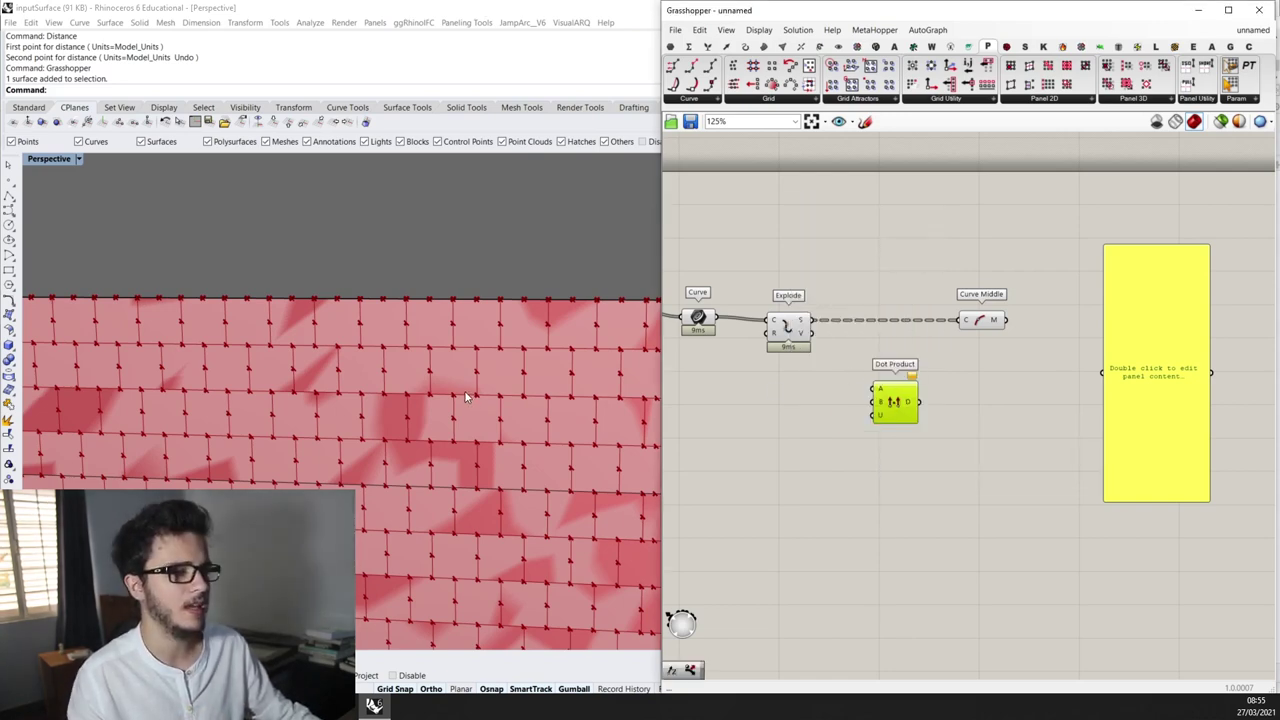
Add a Unit Z vector and connect Explode's S output to input A and Unit Z to input B of Dot Product
scroll(466, 397, "down", 8)
right_click_drag(466, 397, 451, 383)
scroll(447, 383, "up", 12)
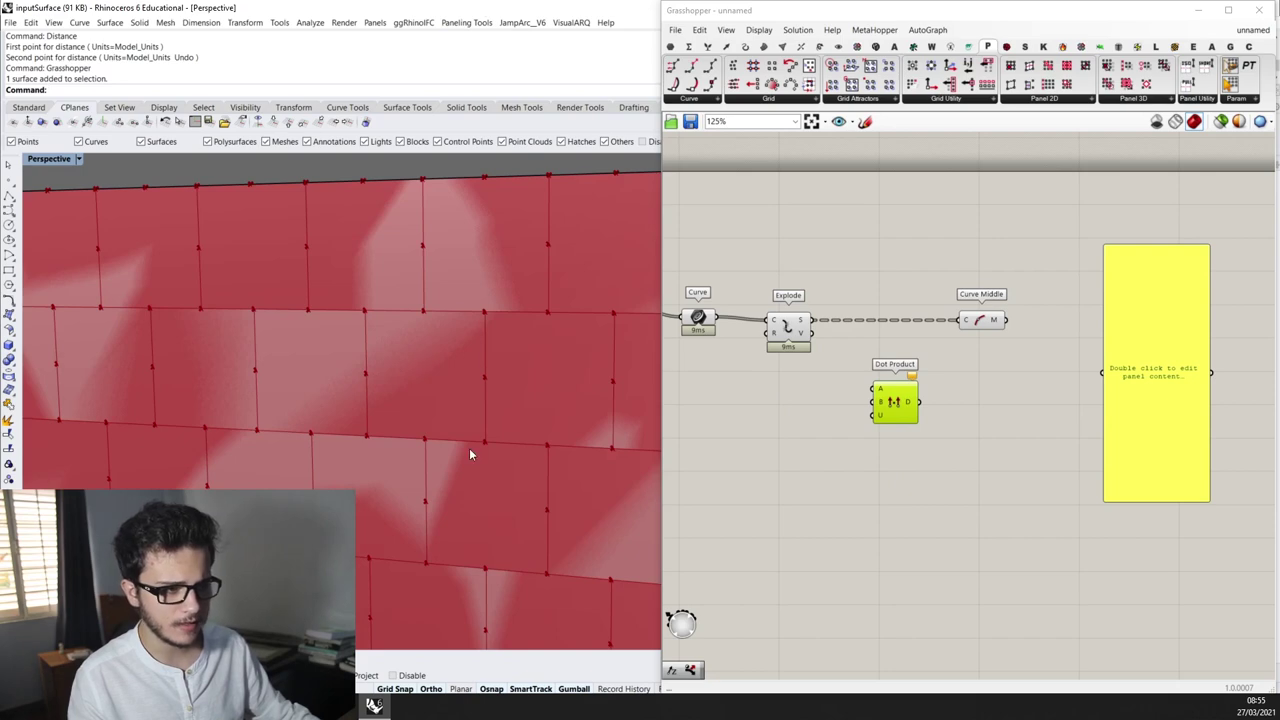
scroll(806, 440, "down", 1)
double_click(806, 443)
type("z")
left_click(812, 427)
scroll(400, 402, "down", 12)
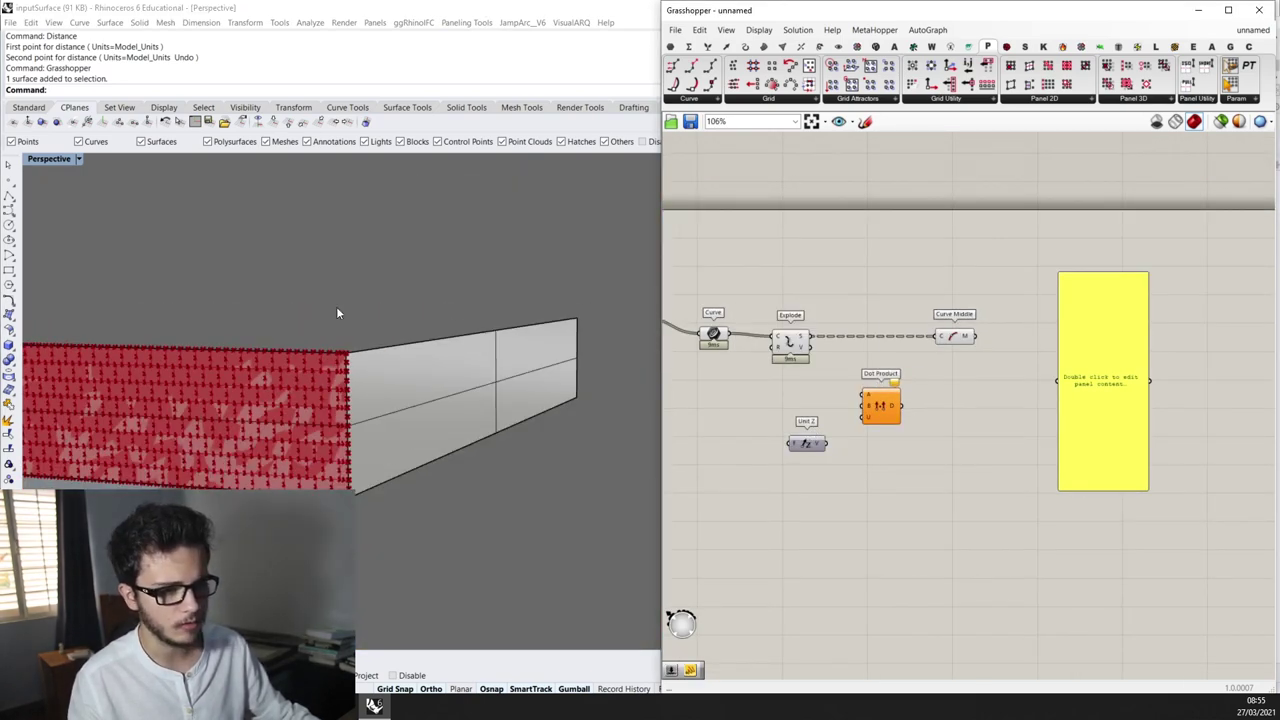
scroll(883, 373, "up", 1)
left_click_drag(810, 455, 853, 392)
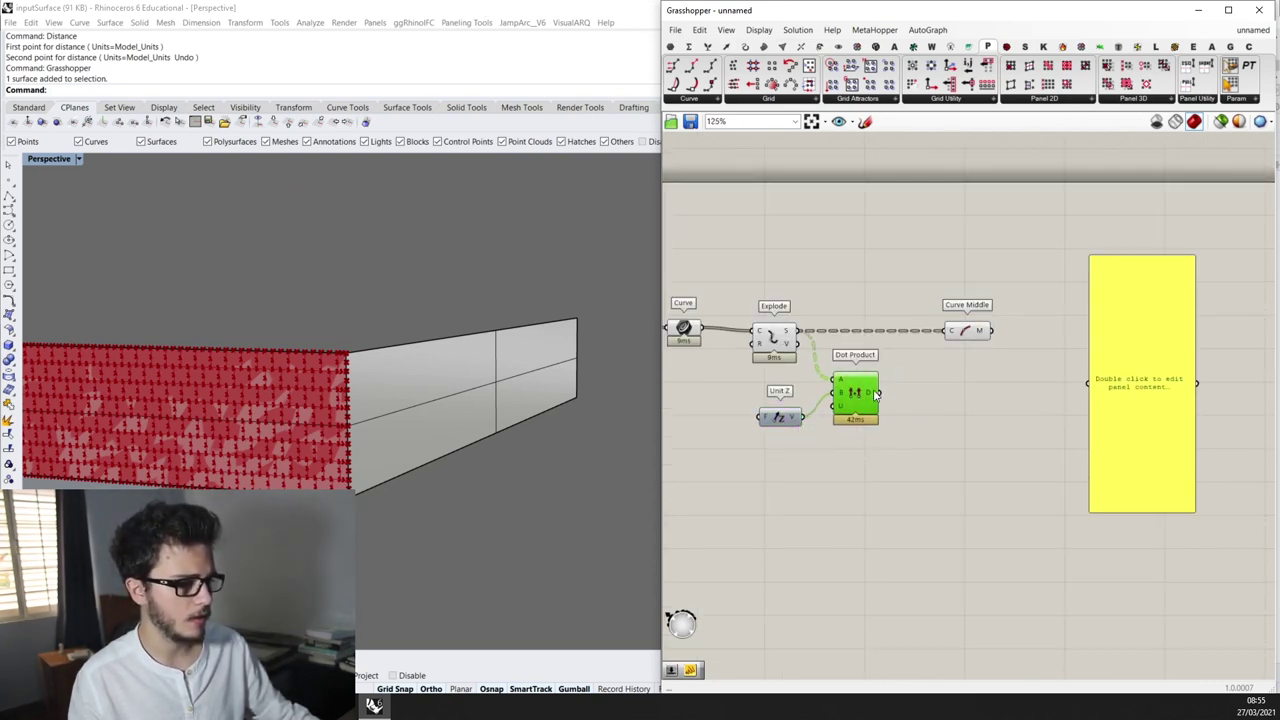
Add a Dispatch component with Explode's S output as its list and Dot Product's D output as its pattern
double_click(928, 425)
type("dispatch")
key("Return")
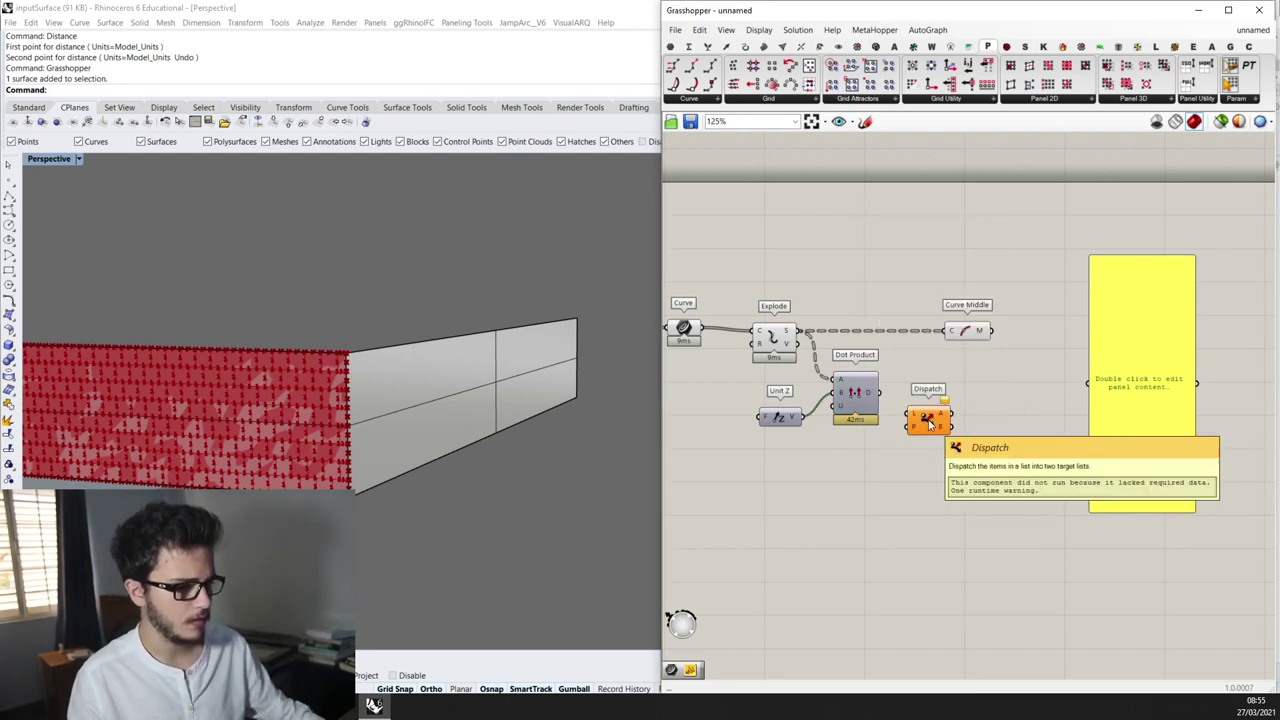
left_click_drag(928, 425, 924, 385)
left_click_drag(884, 393, 797, 331)
Add a Curve parameter after Dispatch, connect the B output to it and inspect the selected edges on the wall
right_click_drag(1030, 425, 980, 421)
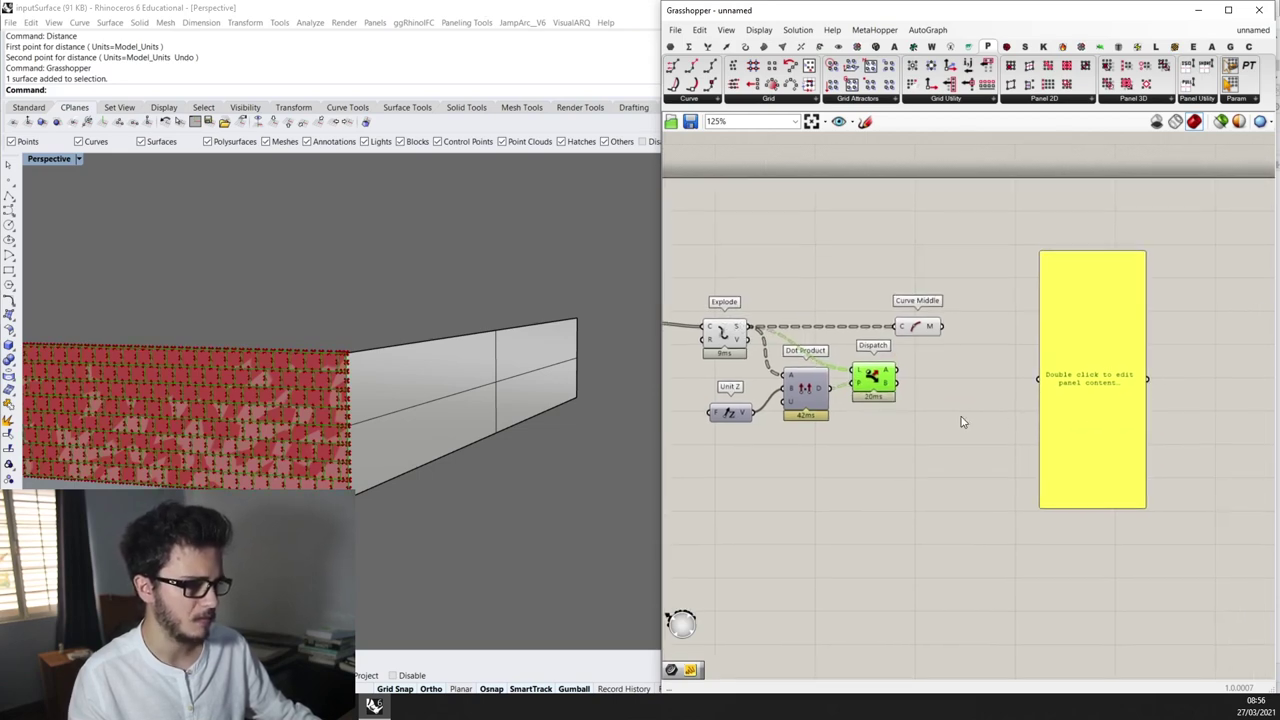
double_click(960, 418)
type("crv")
left_click(955, 404)
scroll(967, 421, "up", 1)
scroll(967, 421, "up", 1)
left_click_drag(967, 421, 923, 359)
scroll(336, 389, "up", 4)
scroll(394, 361, "down", 5)
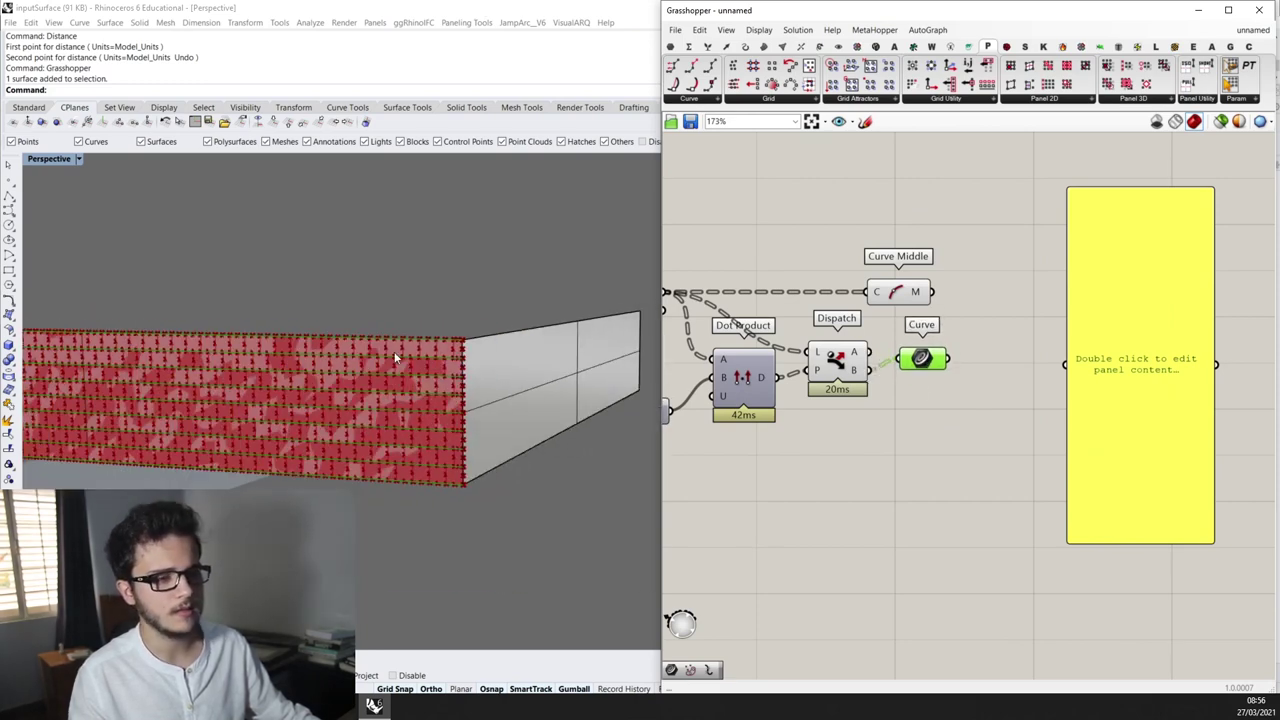
Move Curve Middle beside the dispatched Curve parameter and replace its input with that parameter
right_click_drag(804, 276, 769, 291)
left_click_drag(859, 305, 982, 327)
left_click_drag(912, 373, 978, 321)
scroll(420, 335, "up", 3)
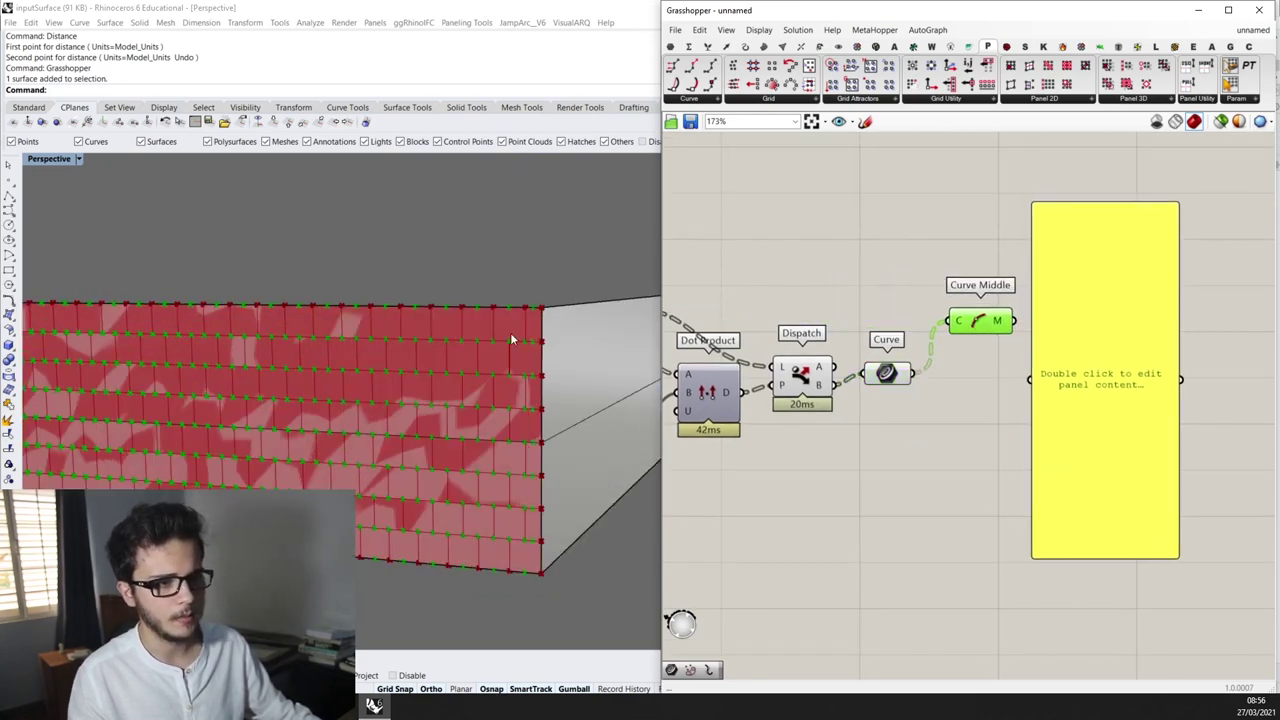
Move the Panel farther from Curve Middle and inspect the edge midpoints across the wall
scroll(1042, 345, "down", 5)
right_click_drag(1065, 363, 791, 391)
left_click_drag(795, 392, 838, 403)
right_click_drag(510, 400, 759, 430)
scroll(615, 433, "down", 5)
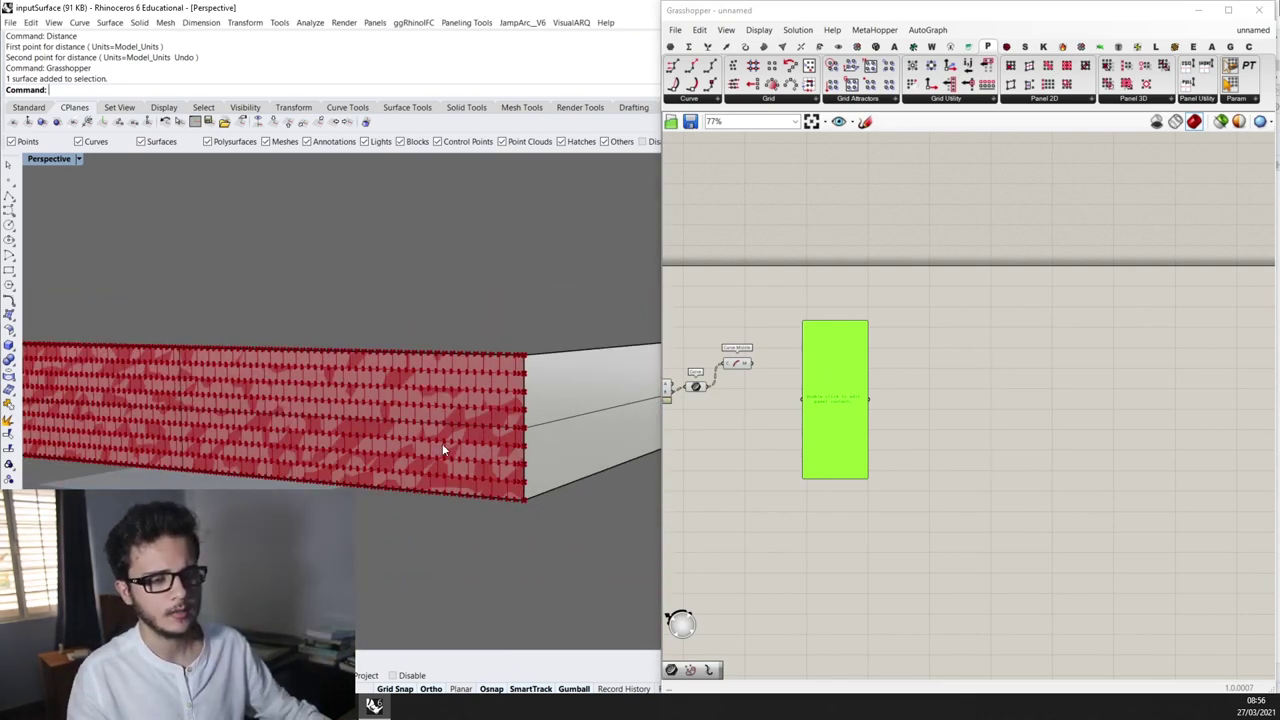
scroll(330, 417, "up", 3)
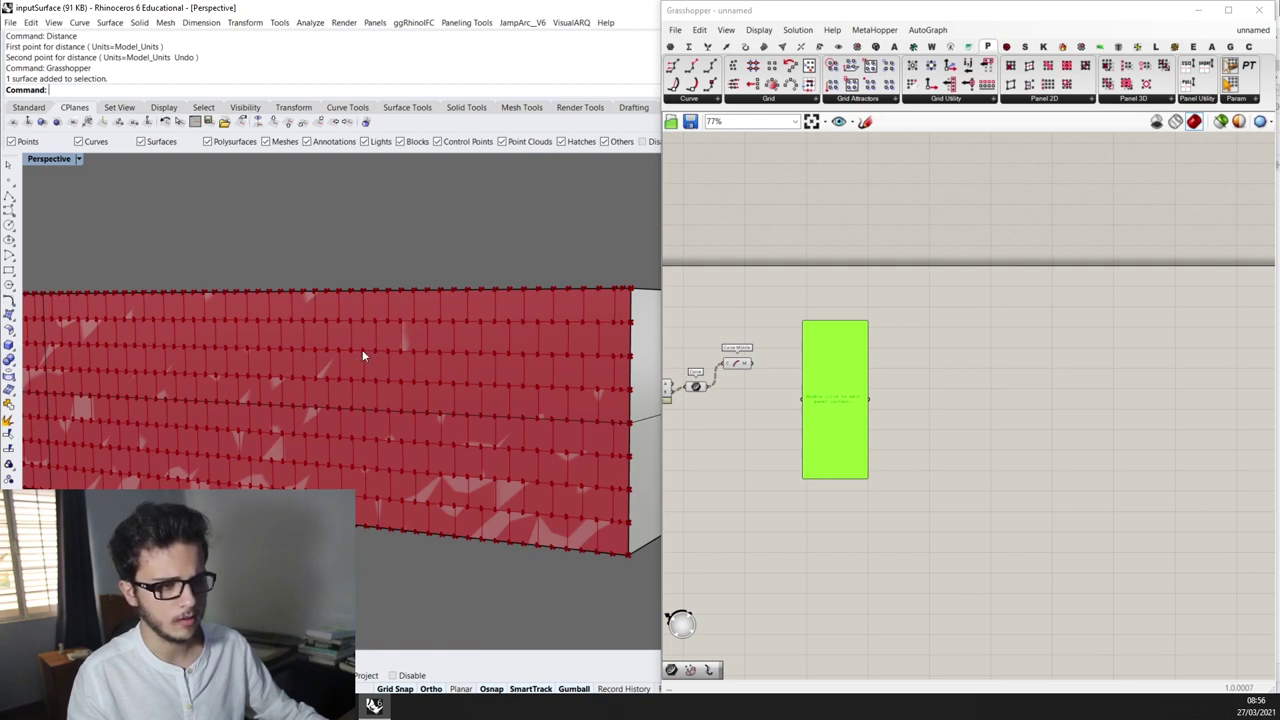
Add a Move component and place it between Curve Middle and the Panel
scroll(923, 377, "up", 3)
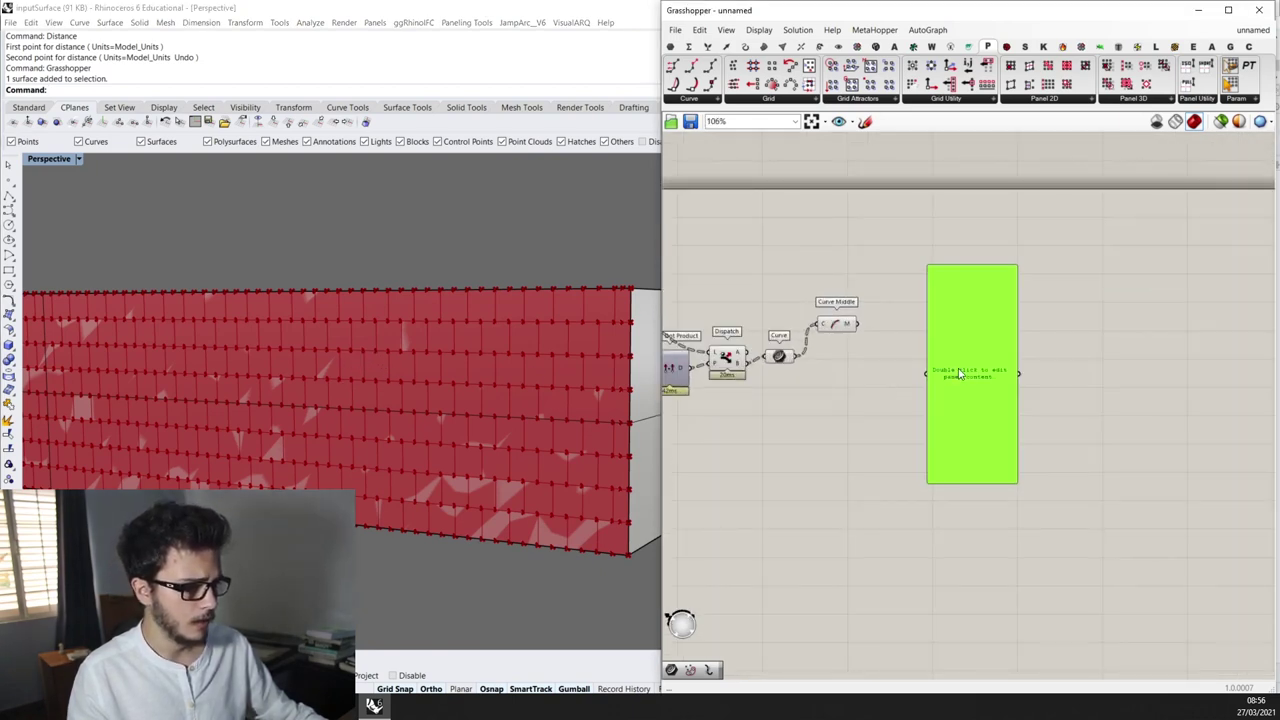
scroll(865, 387, "up", 2)
double_click(865, 387)
type("move")
key("Return")
left_click_drag(855, 402, 983, 361)
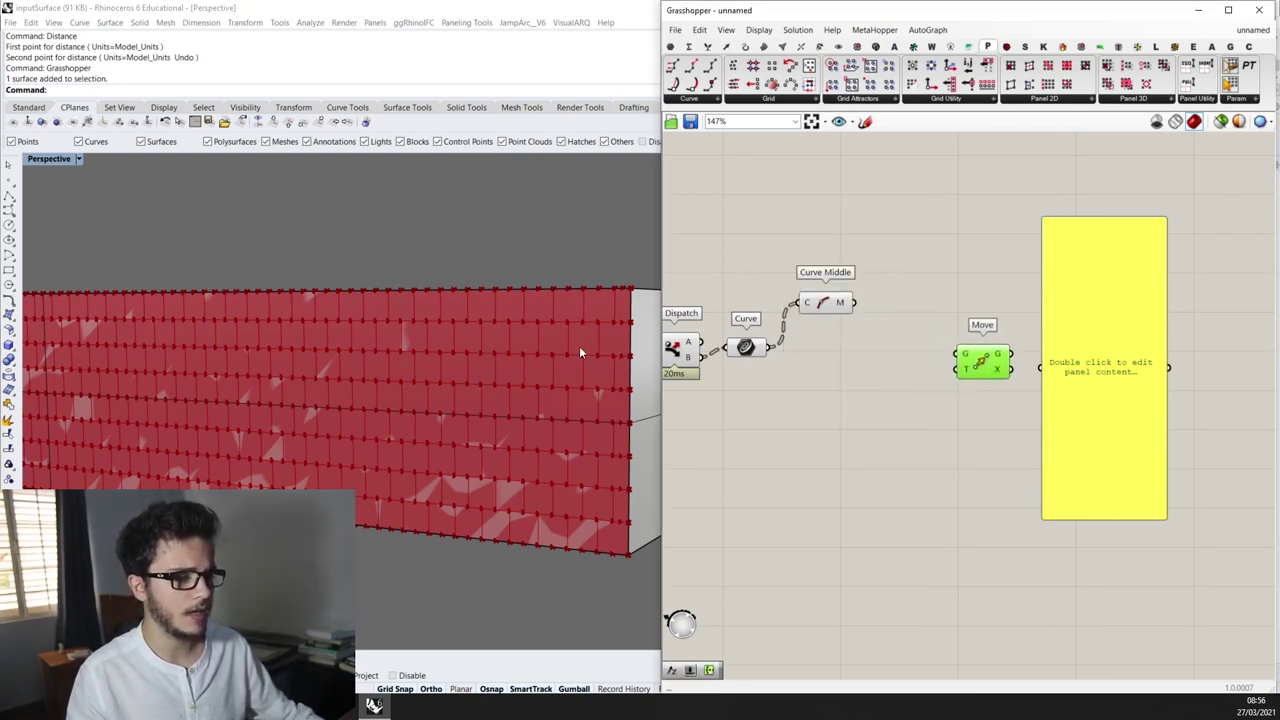
Add an Area component below Explode and connect the Curve parameter that feeds Explode to its G input
scroll(579, 352, "up", 2)
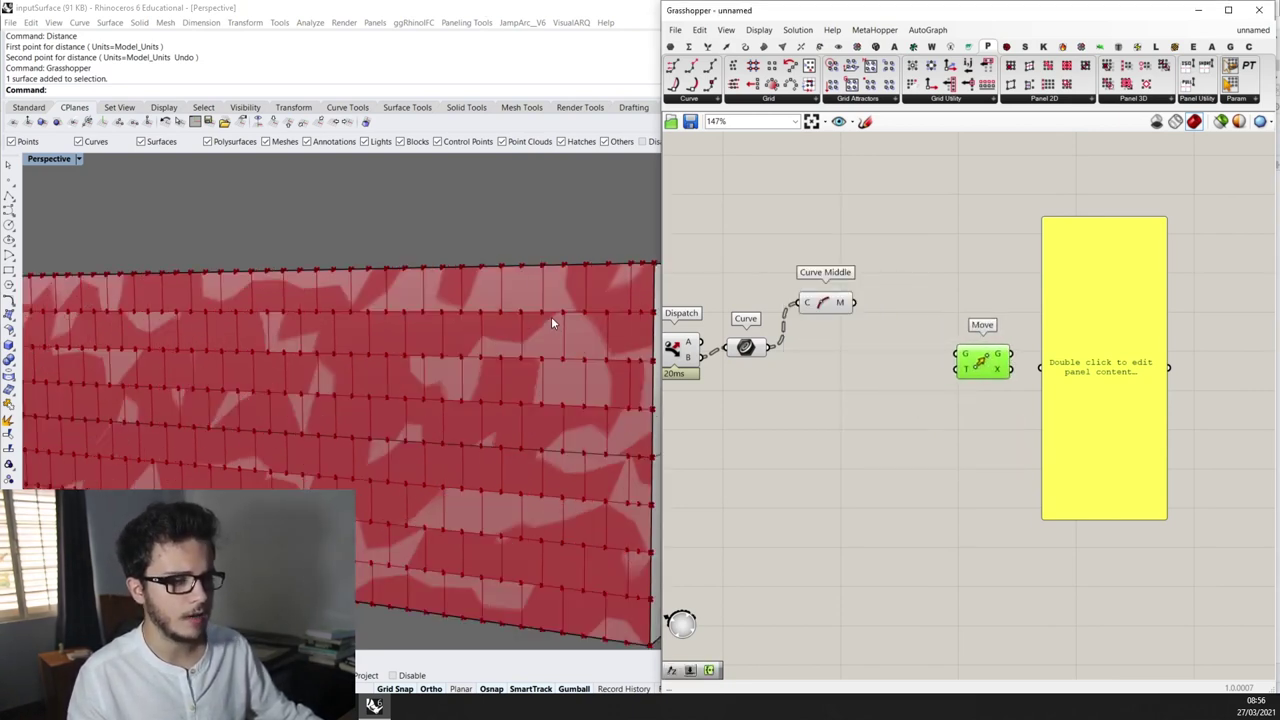
scroll(535, 282, "up", 2)
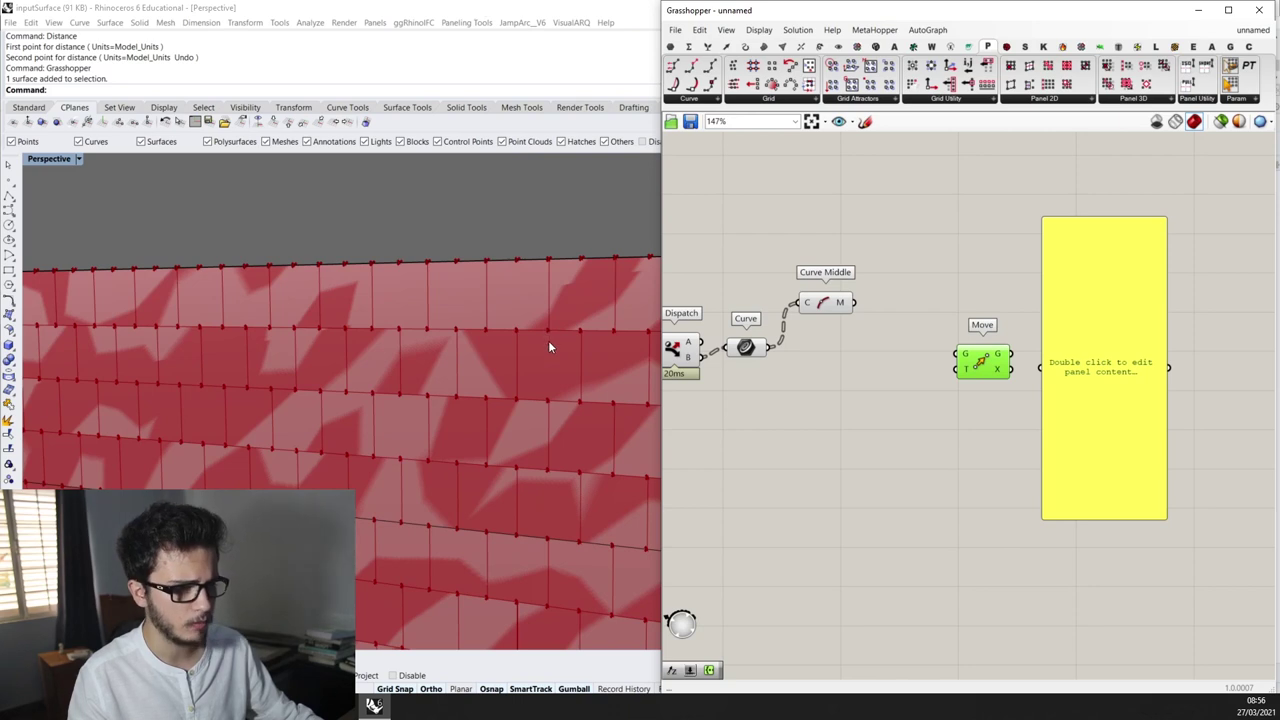
scroll(1003, 343, "down", 2)
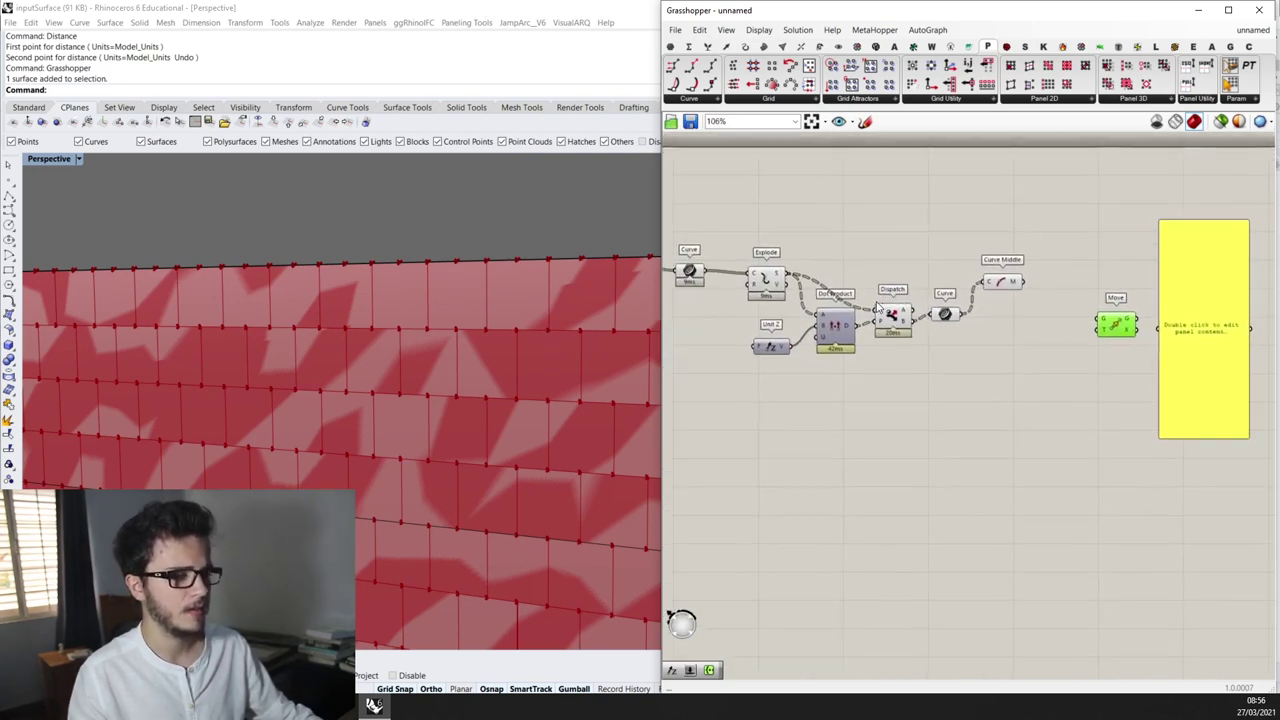
right_click_drag(714, 275, 748, 272)
left_click(728, 266)
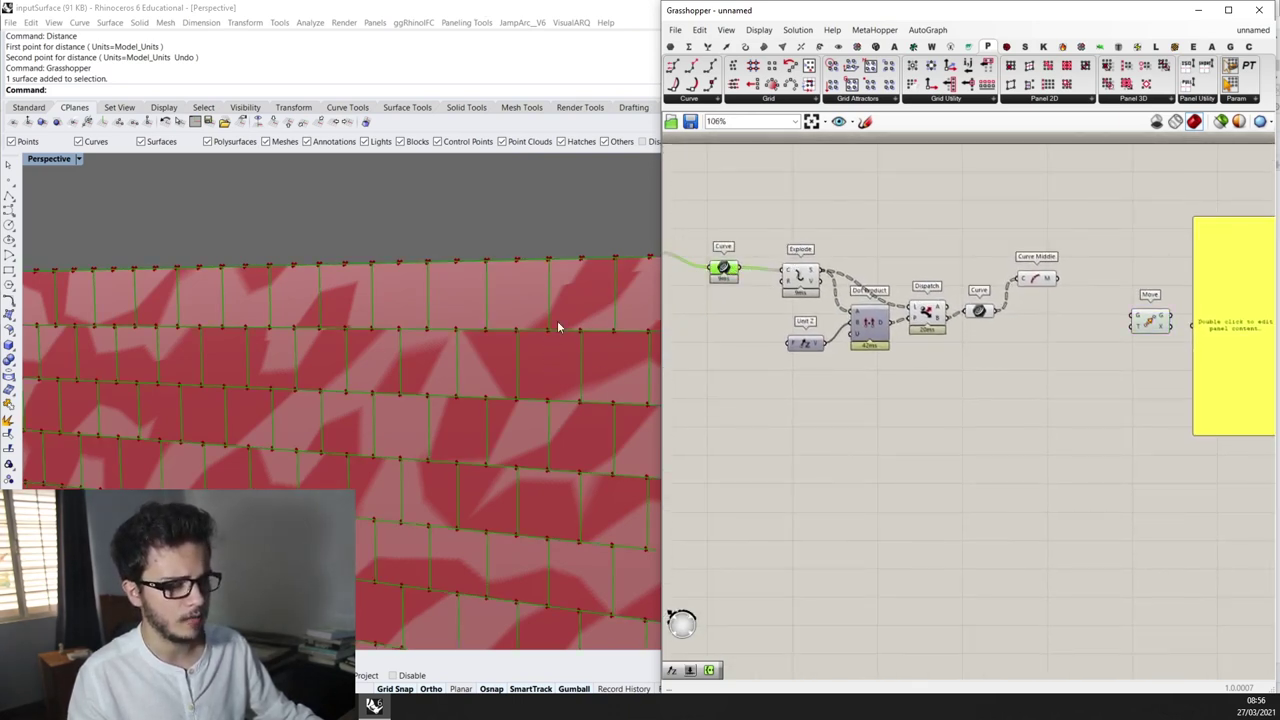
double_click(760, 380)
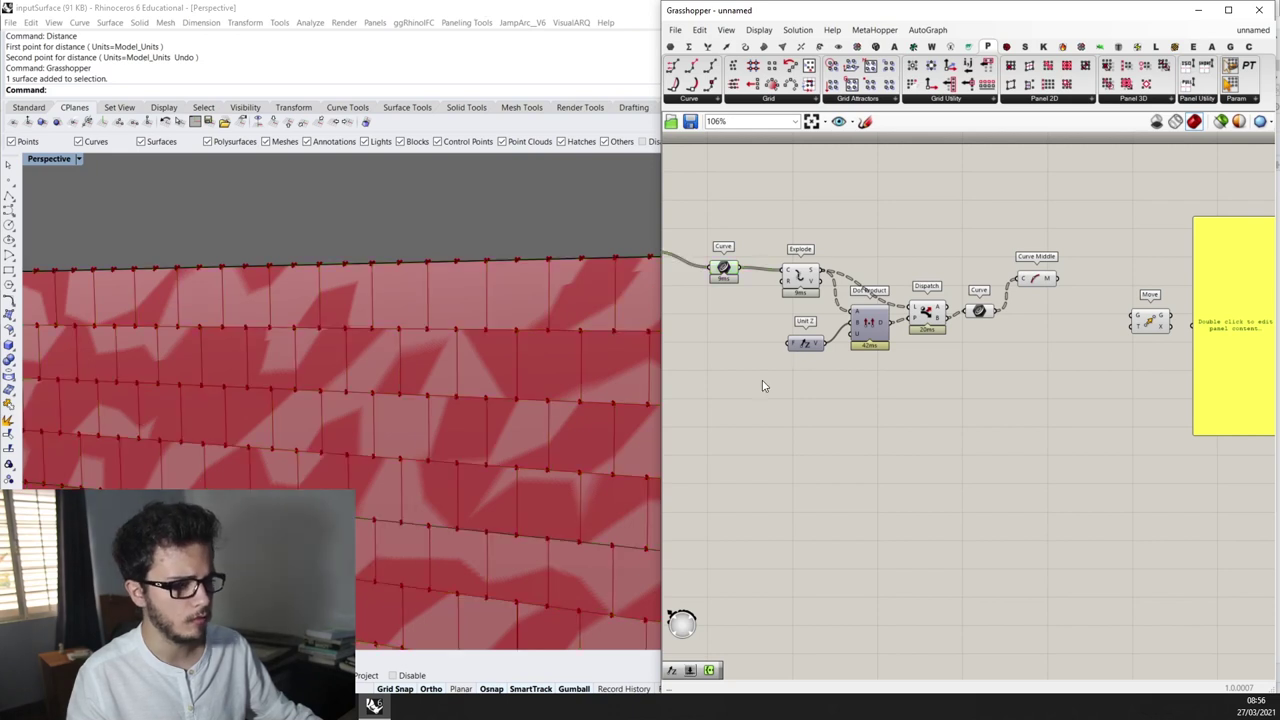
type("area")
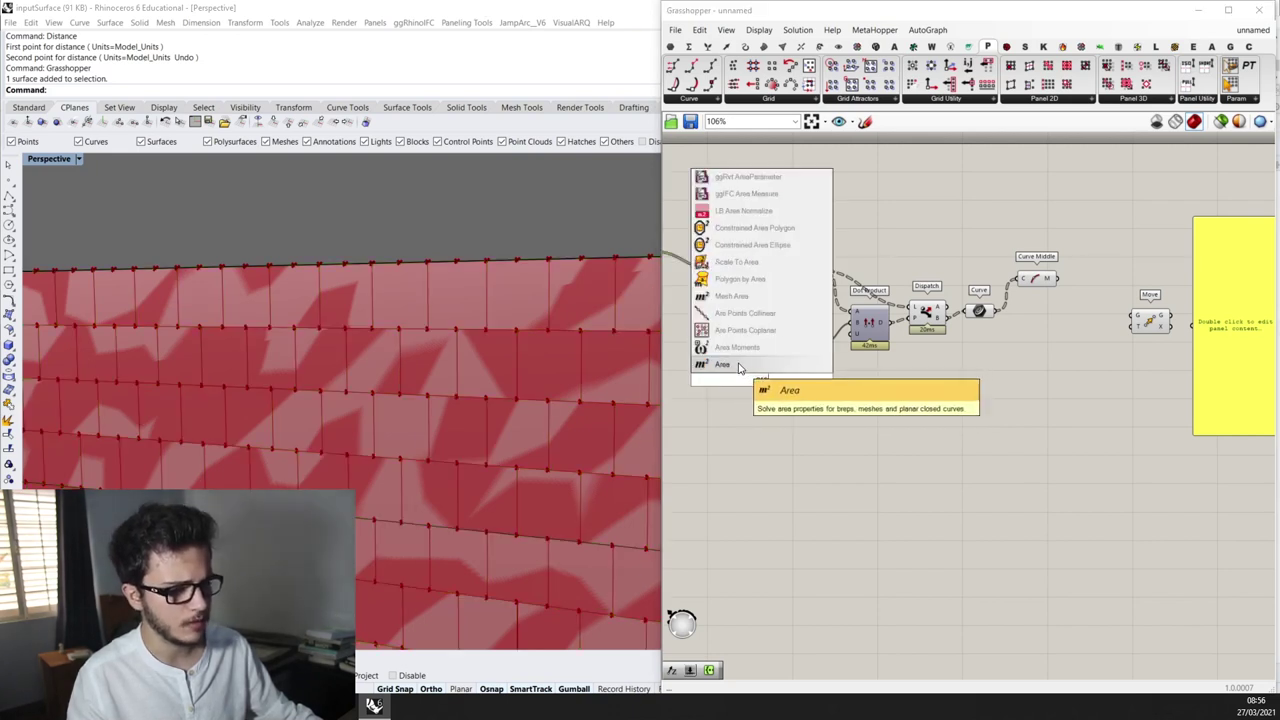
left_click(745, 366)
left_click_drag(741, 268, 788, 405)
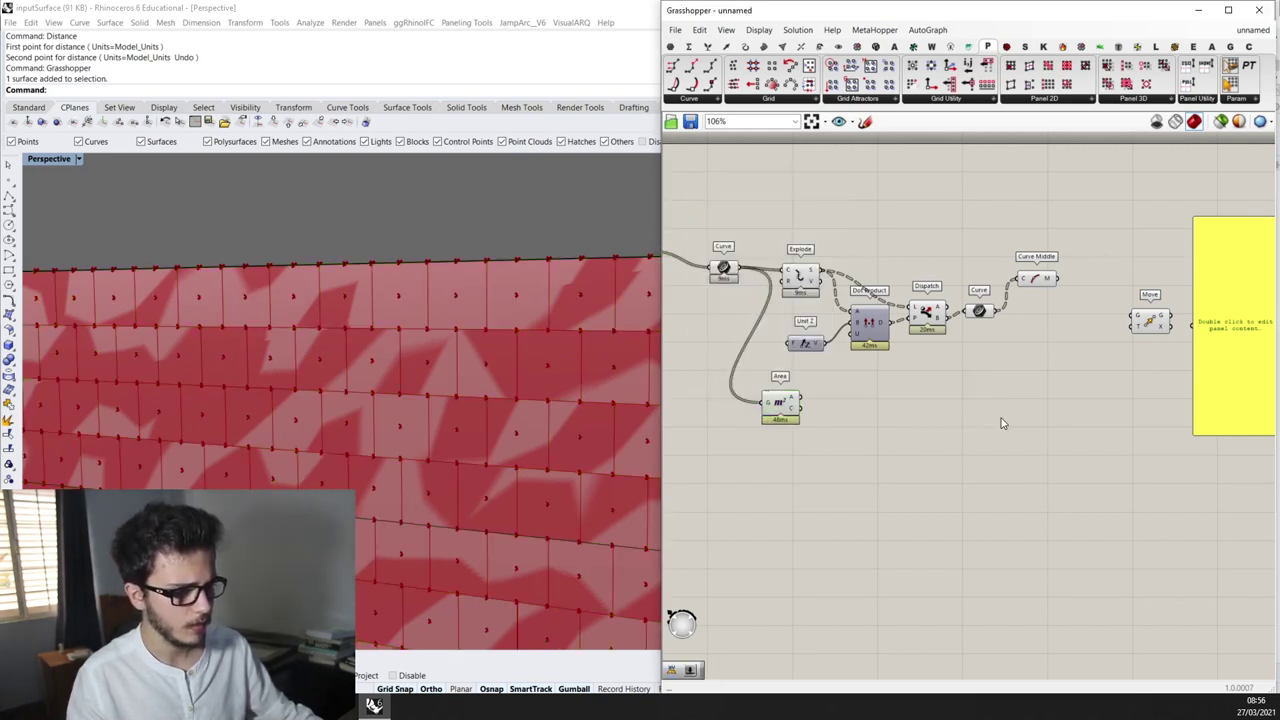
Add a Point parameter, connect Area's C output to it and inspect the panel centroids on the wall
double_click(1000, 418)
type("p")
key("BackSpace")
type("poin")
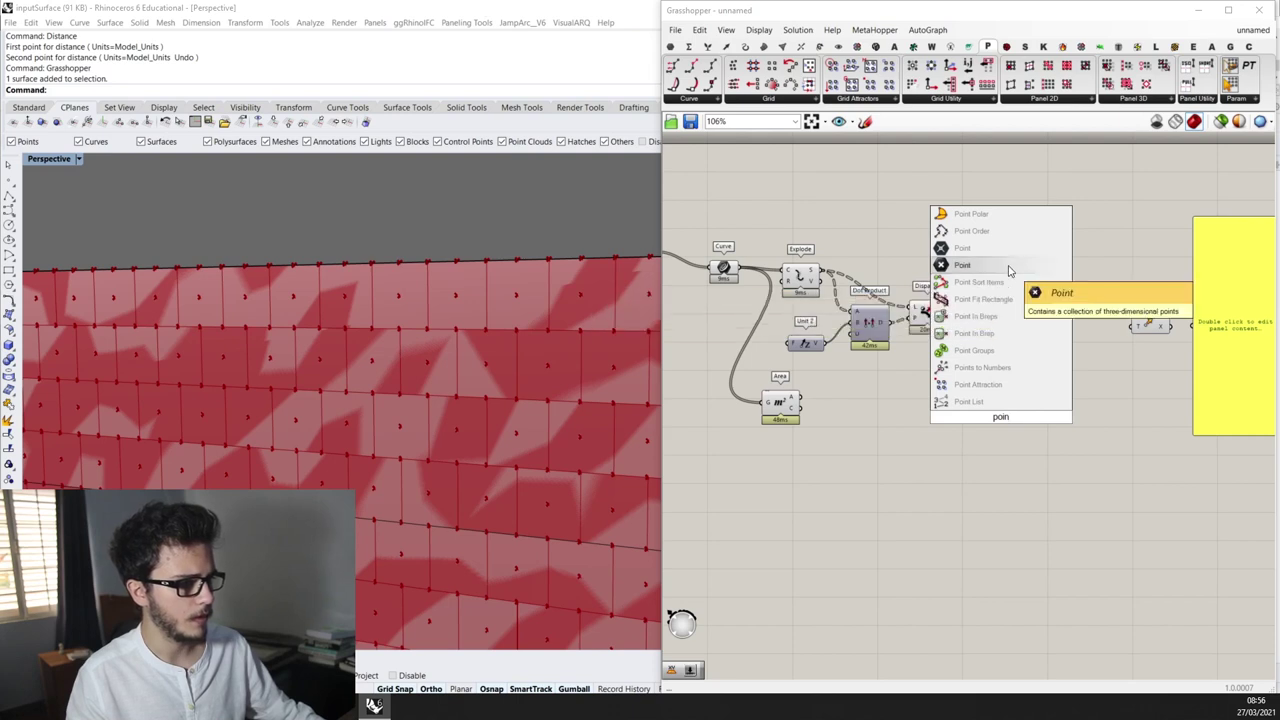
left_click(945, 264)
scroll(817, 412, "up", 2)
left_click_drag(800, 408, 1010, 422)
scroll(480, 355, "up", 3)
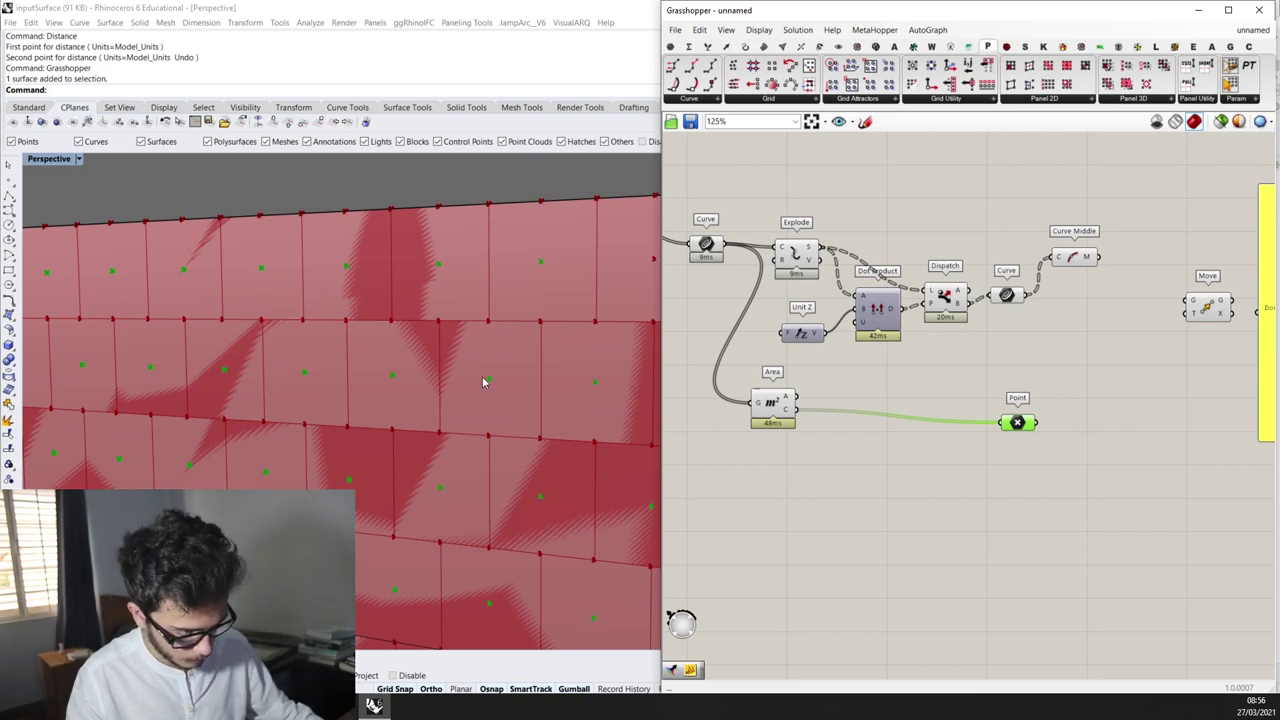
scroll(1054, 337, "down", 2)
right_click_drag(1035, 417, 880, 423)
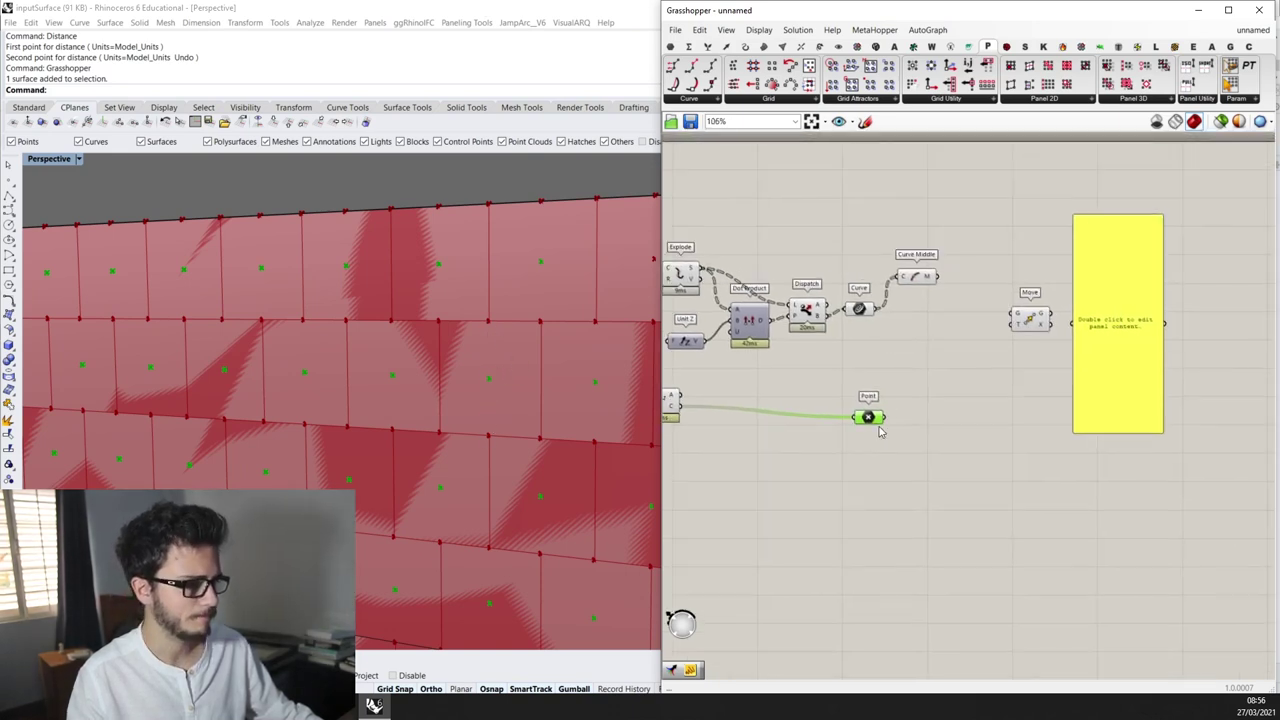
left_click_drag(867, 415, 863, 409)
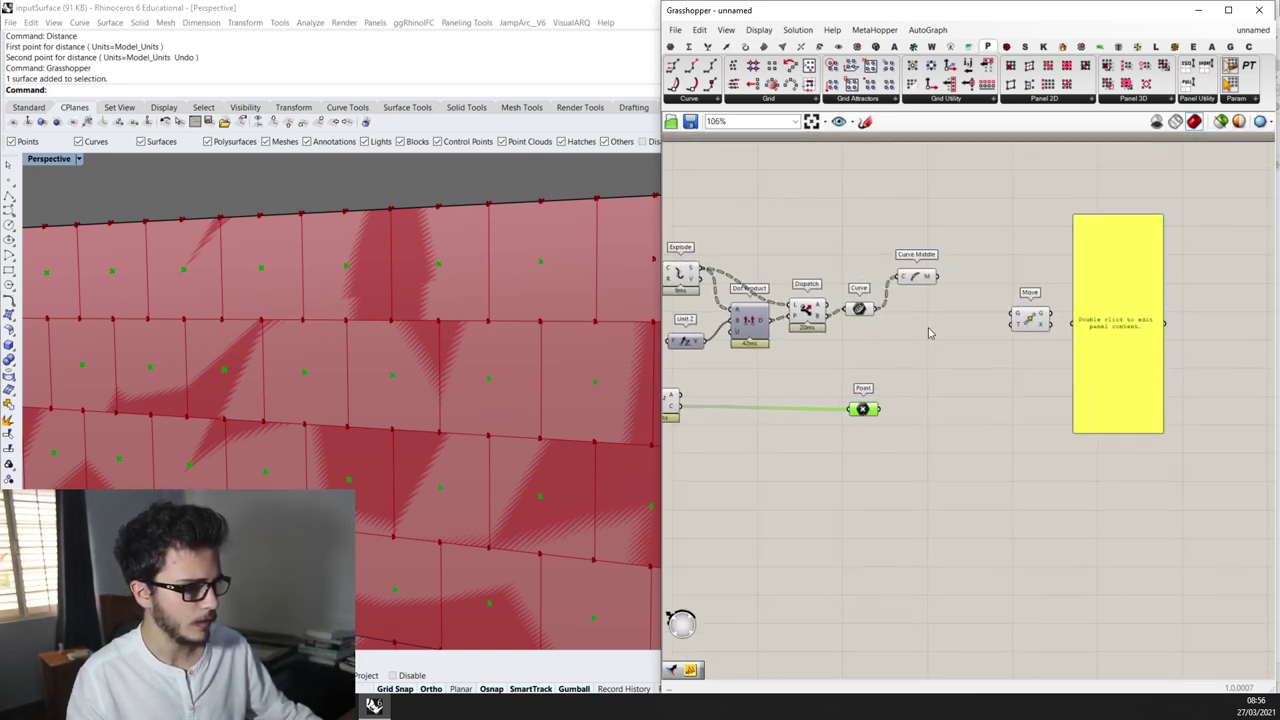
Add a Vector 2Pt component with Curve Middle's M output as its A input and the centroid Point parameter as its B input
left_click(726, 46)
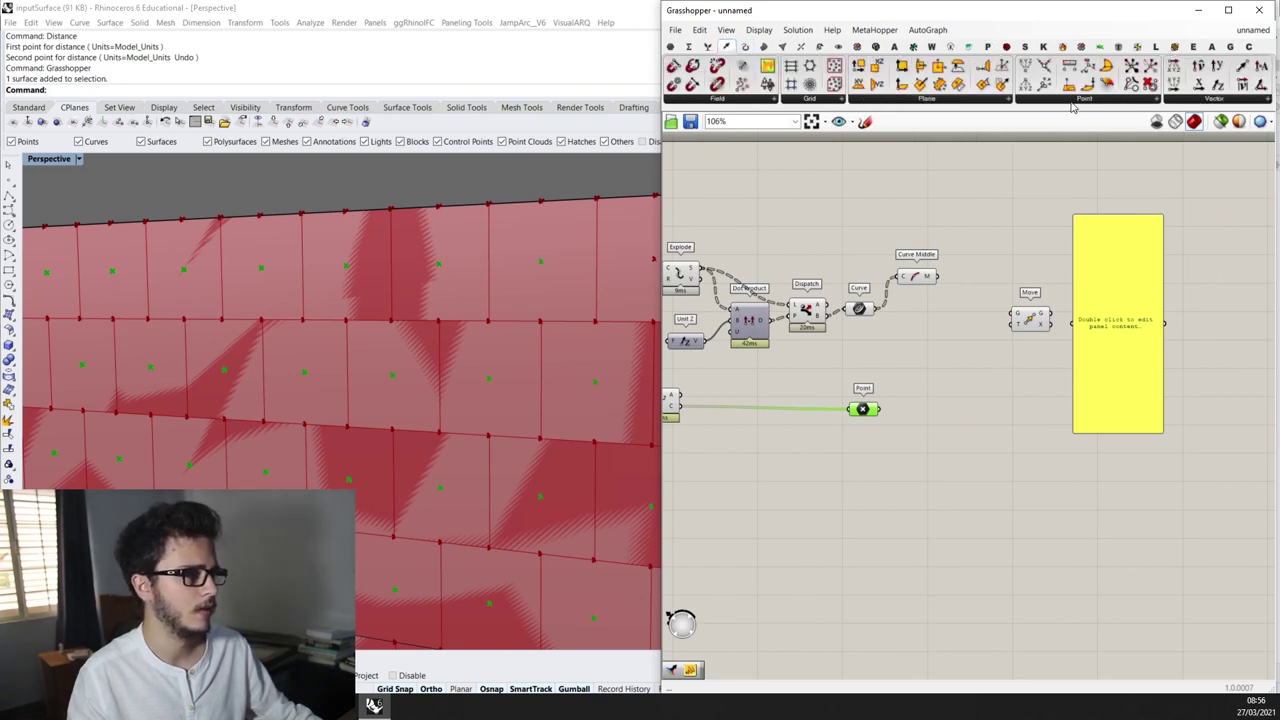
left_click(1248, 98)
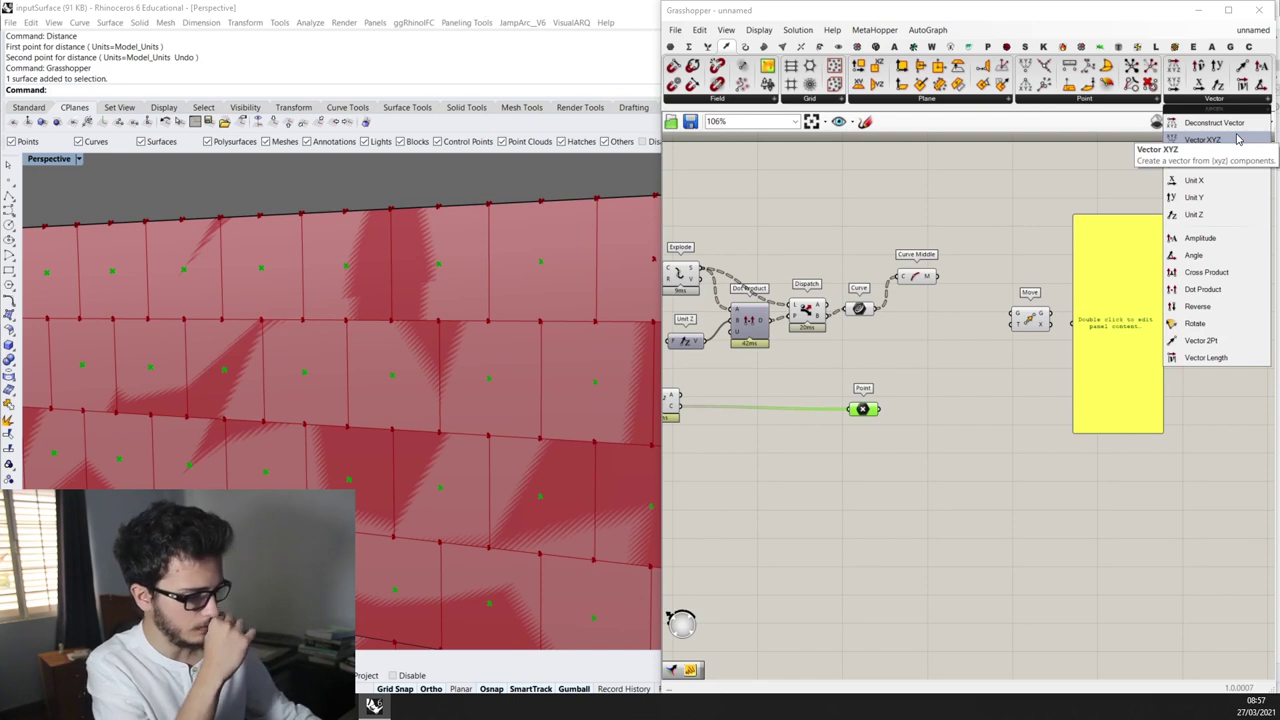
left_click(1204, 343)
left_click(946, 364)
left_click_drag(934, 284, 882, 414)
left_click_drag(967, 356, 957, 377)
scroll(896, 388, "down", 2)
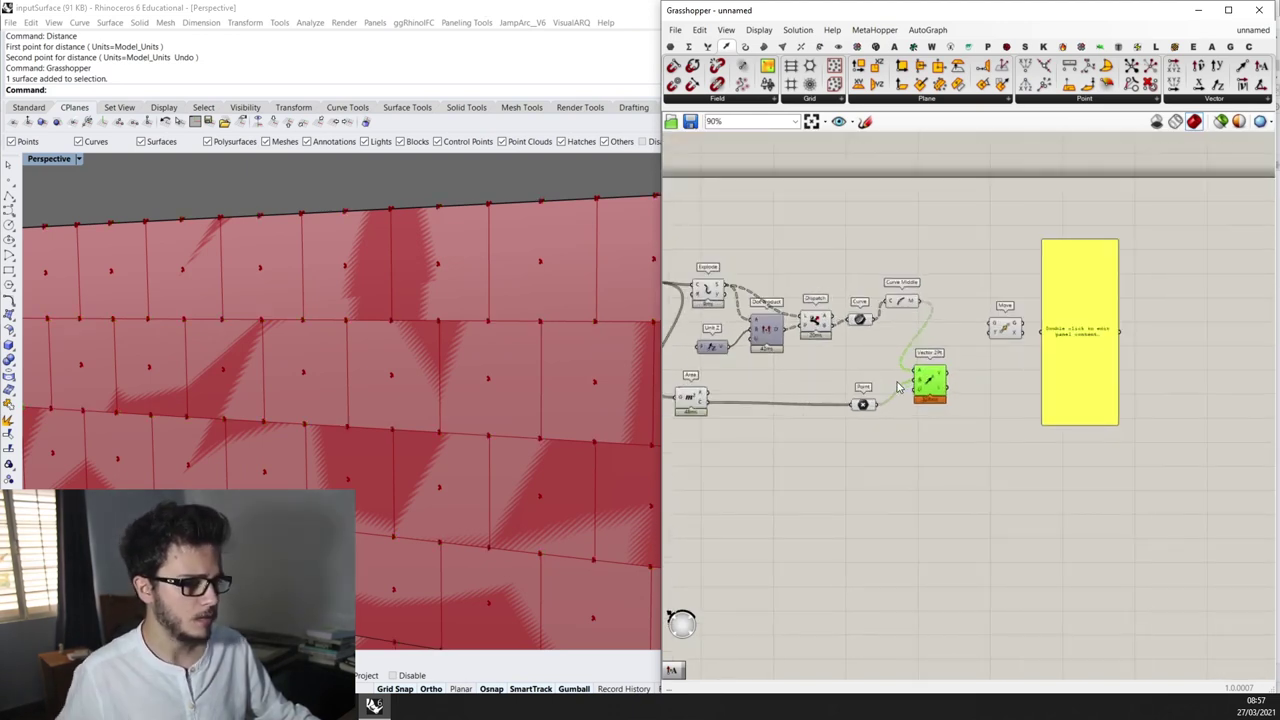
Examine the data structures of Vector 2Pt's V output, Curve Middle's M output and the Point parameter
scroll(950, 372, "up", 3)
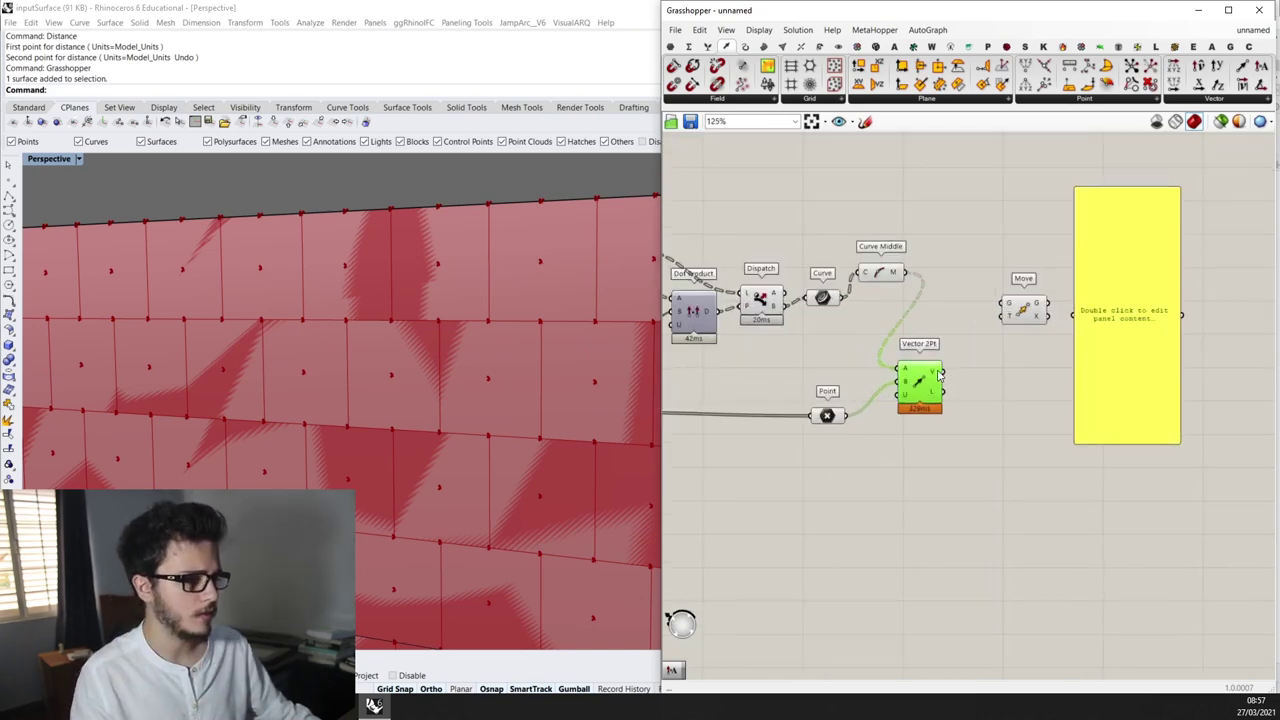
mouse_move(940, 374)
scroll(938, 374, "up", 2)
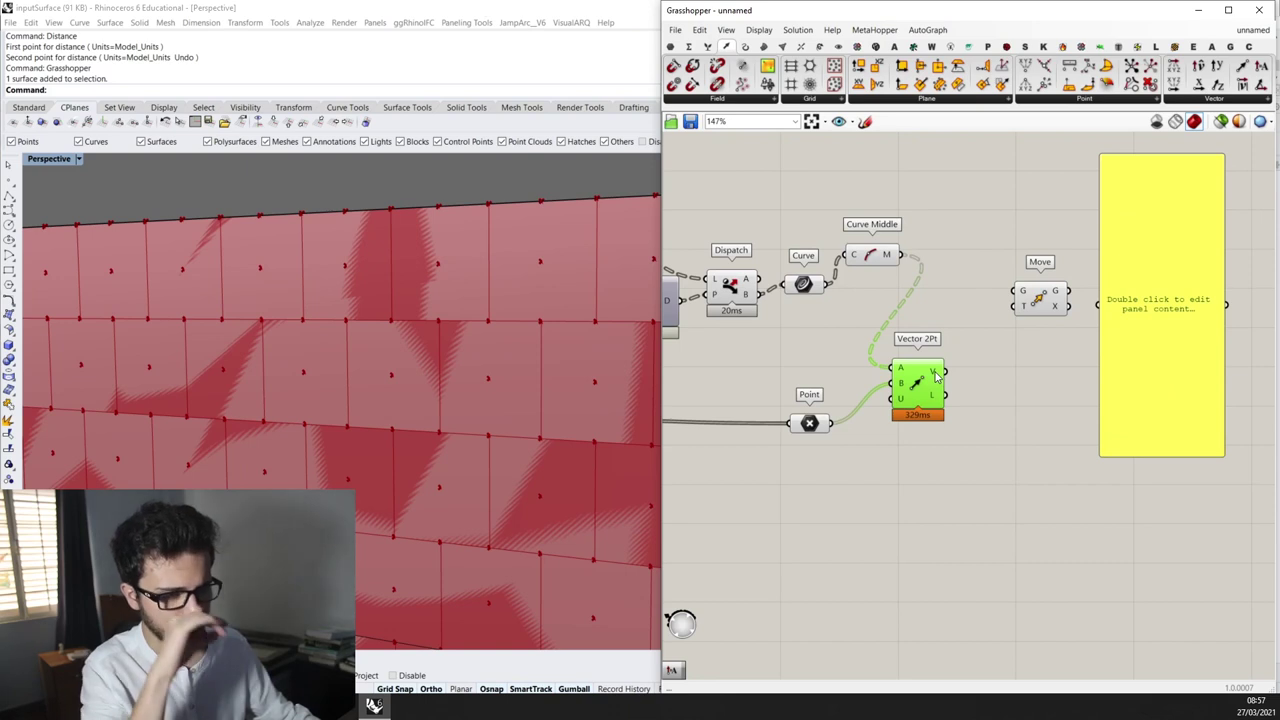
scroll(937, 343, "down", 2)
scroll(937, 343, "up", 2)
left_click(884, 258)
mouse_move(901, 256)
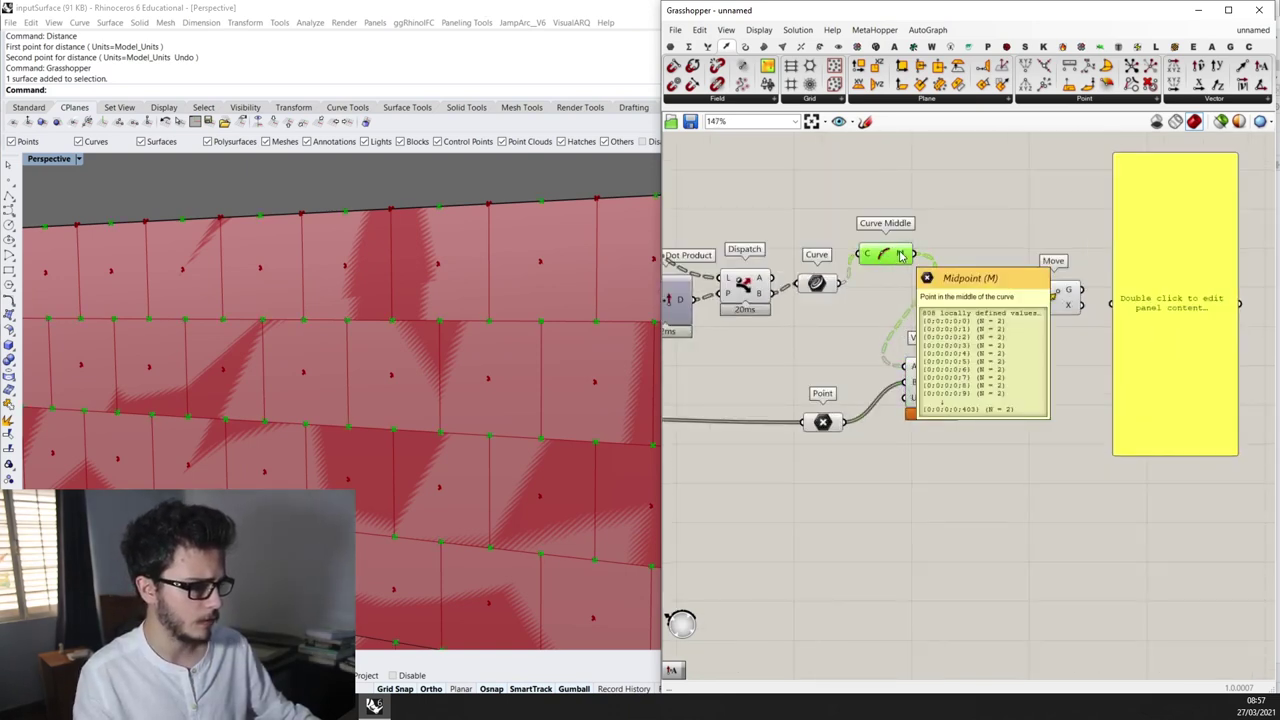
scroll(900, 362, "up", 1)
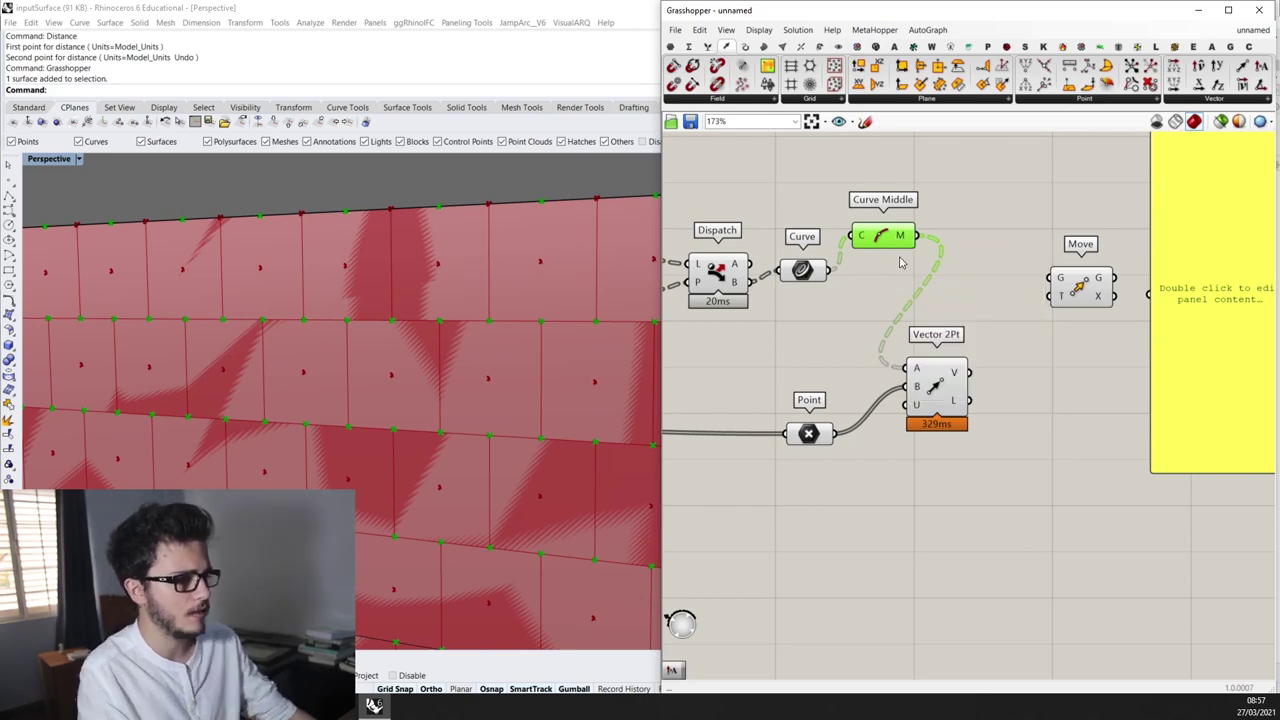
scroll(1108, 314, "down", 2)
scroll(908, 413, "up", 2)
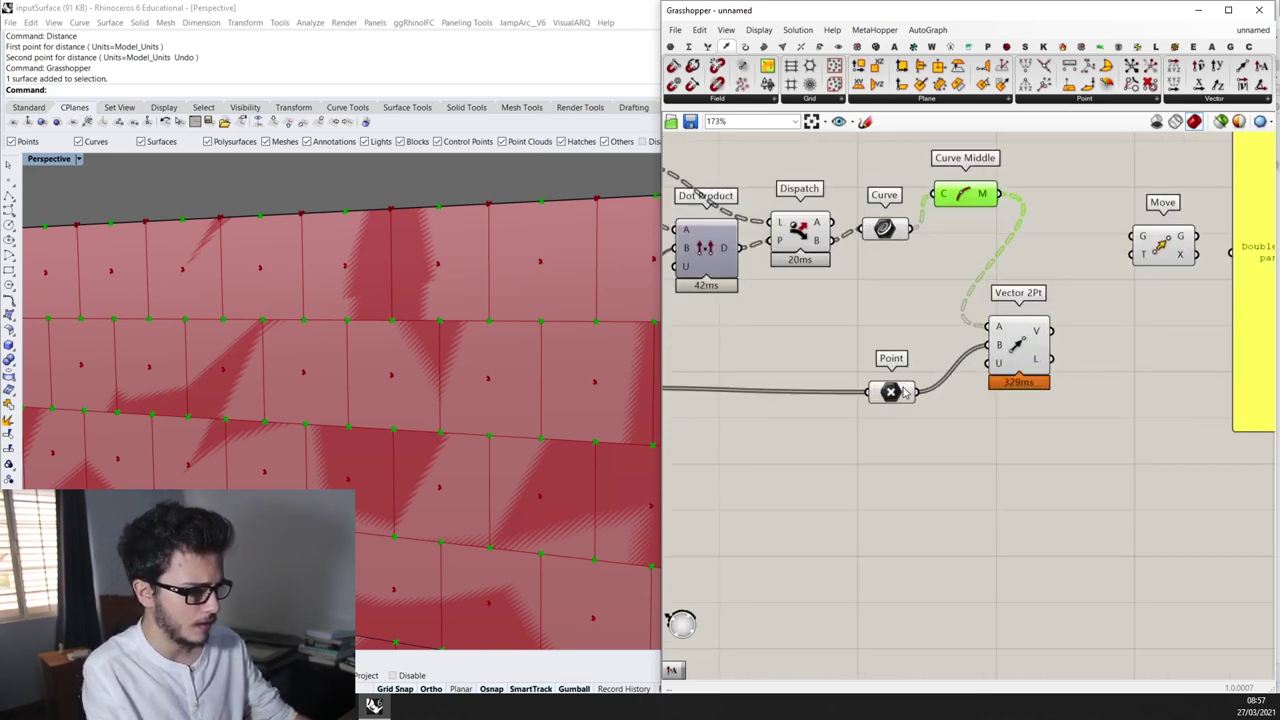
mouse_move(903, 391)
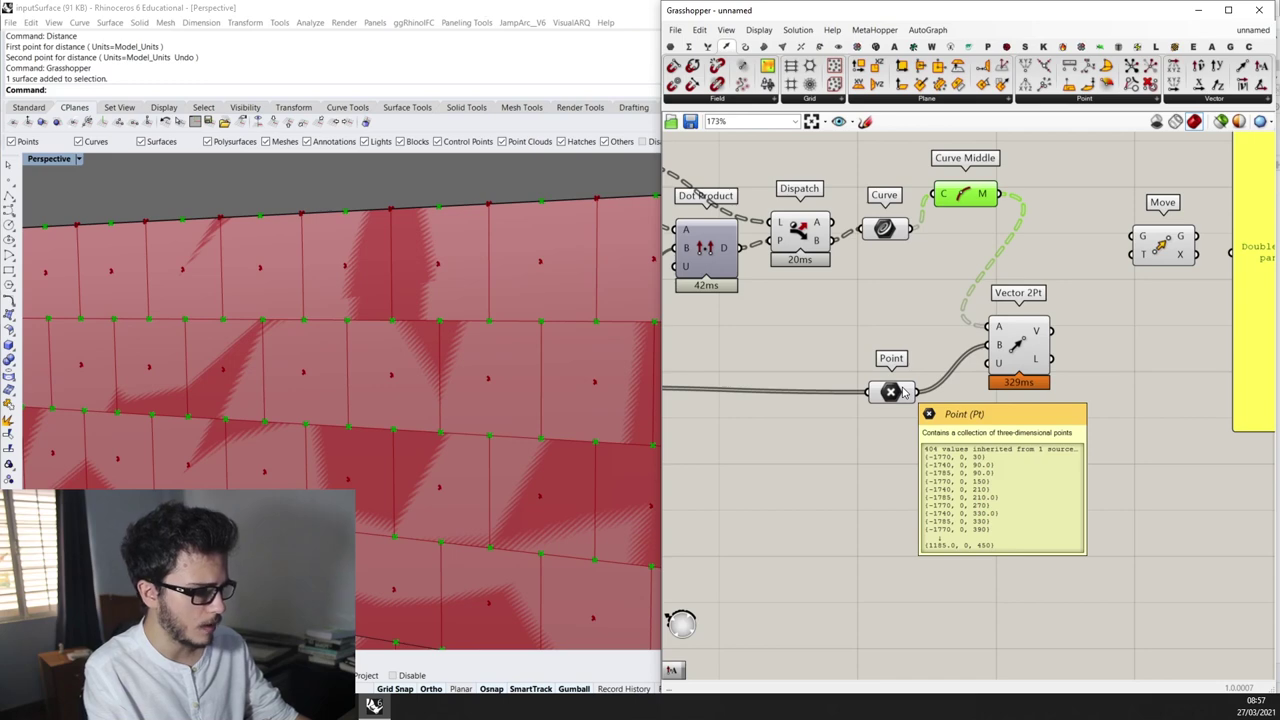
Graft the centroid Point parameter and check Vector 2Pt's V output
scroll(908, 390, "down", 1)
scroll(910, 390, "down", 1)
scroll(910, 390, "up", 1)
right_click(900, 388)
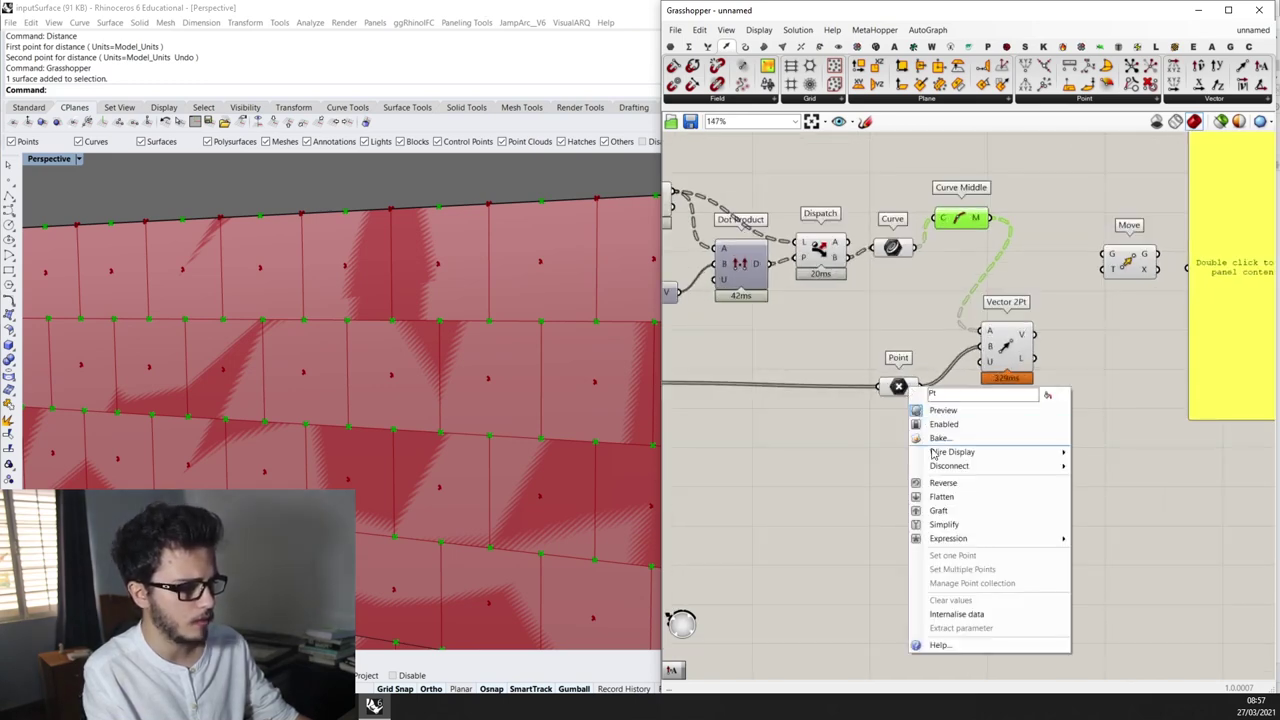
left_click(945, 512)
scroll(1025, 335, "up", 1)
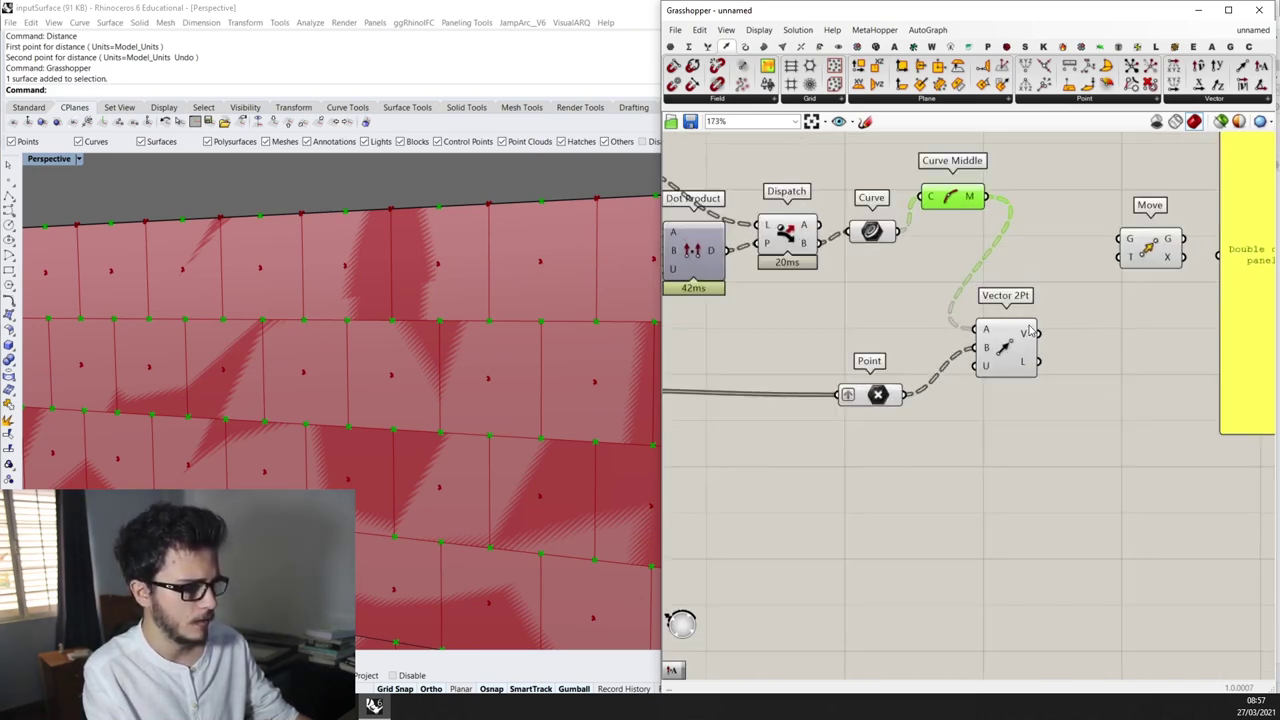
mouse_move(1030, 333)
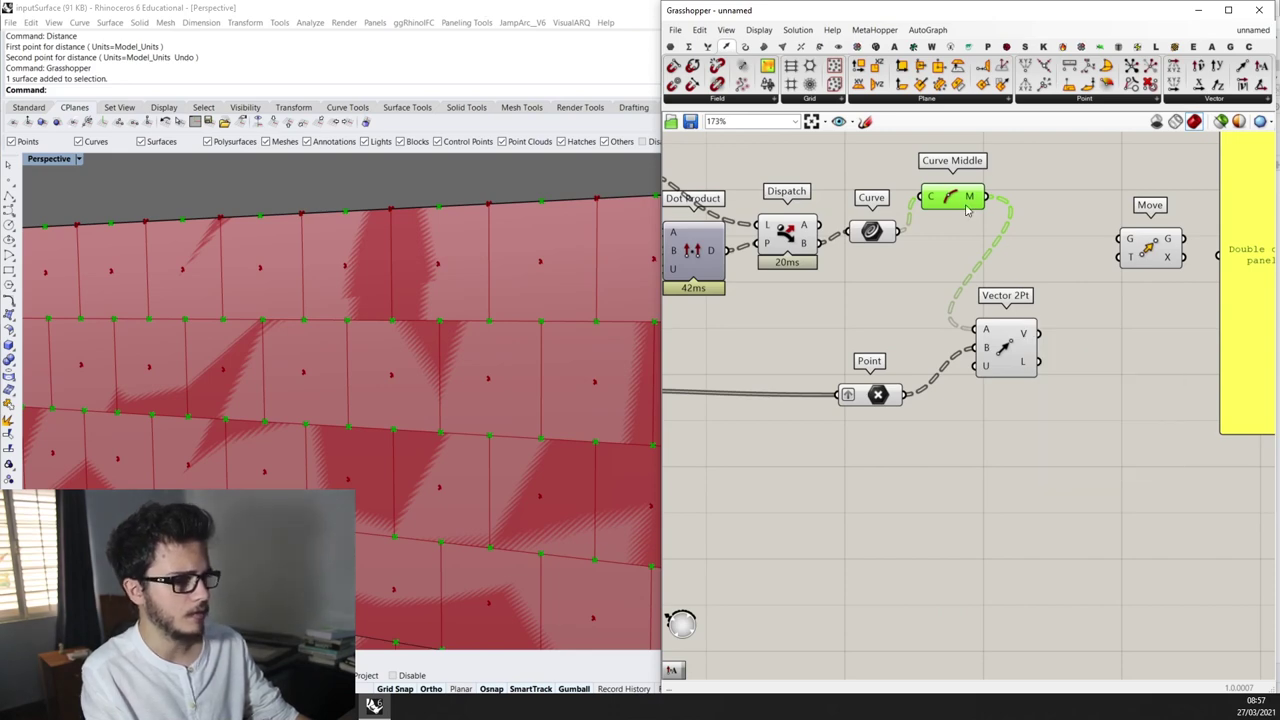
scroll(968, 203, "up", 1)
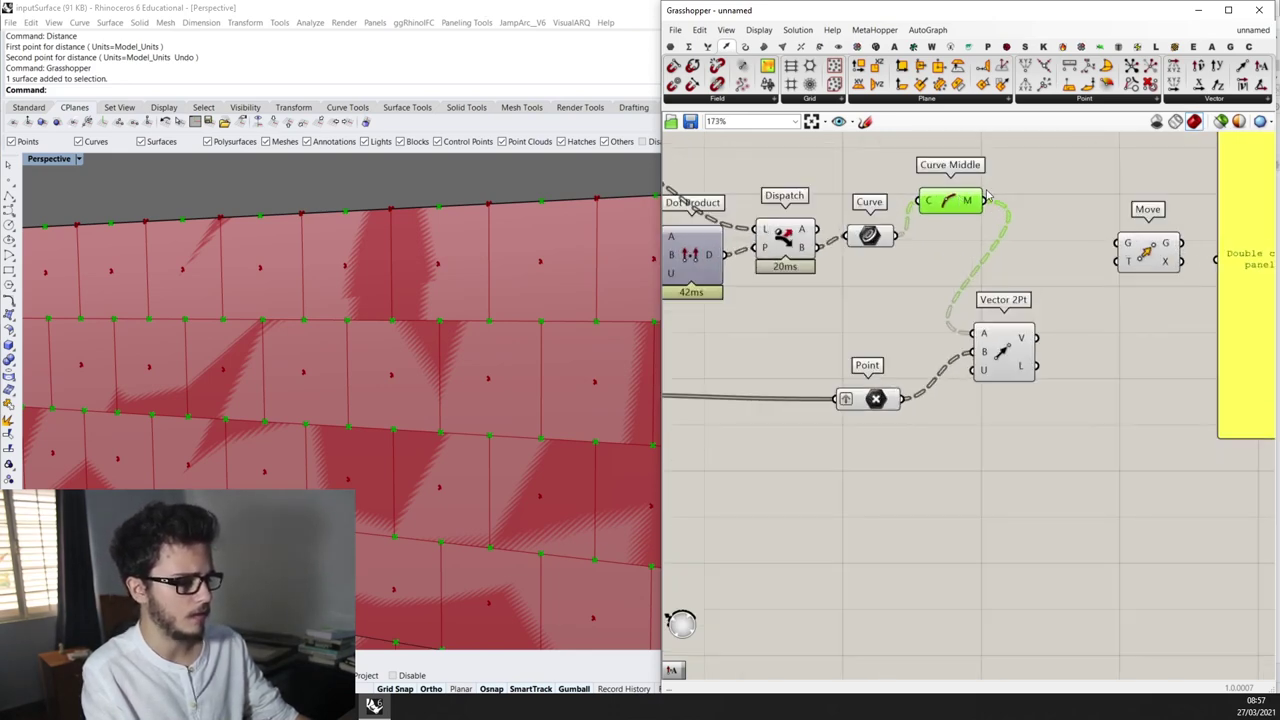
Add an Amplitude component beside Vector 2Pt and connect Vector 2Pt's V output to its V input
scroll(962, 207, "down", 3)
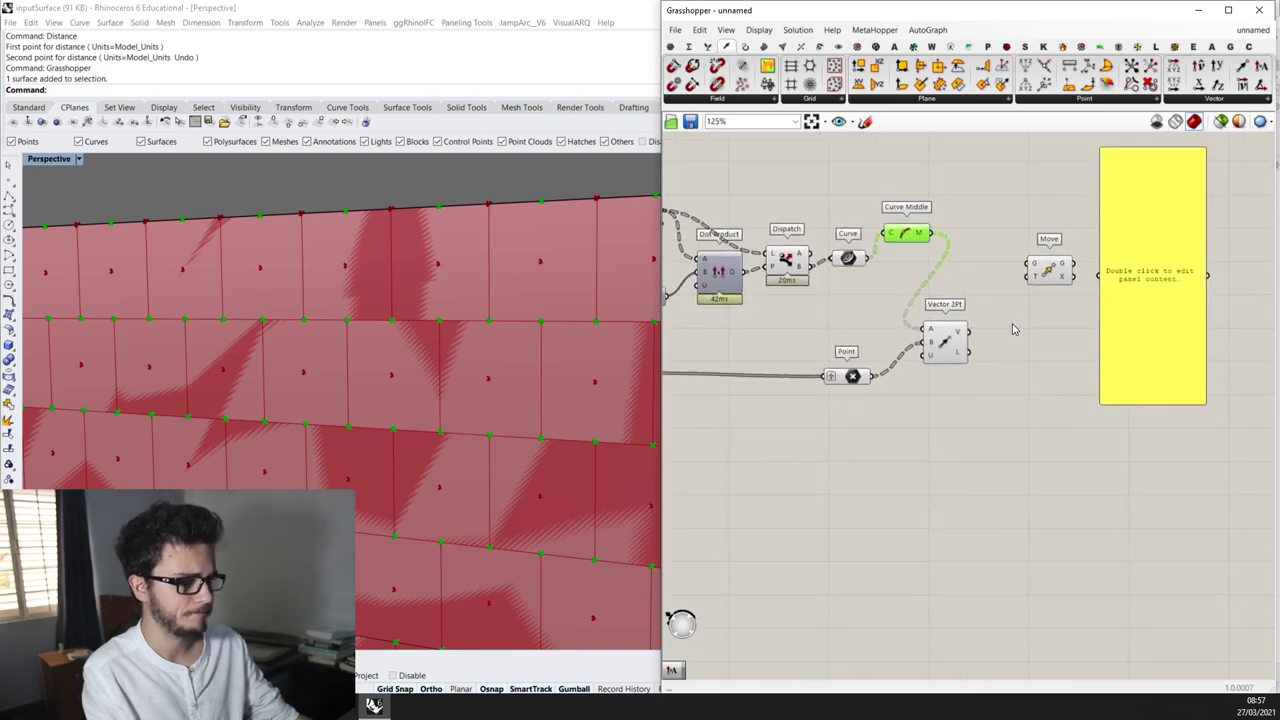
double_click(948, 440)
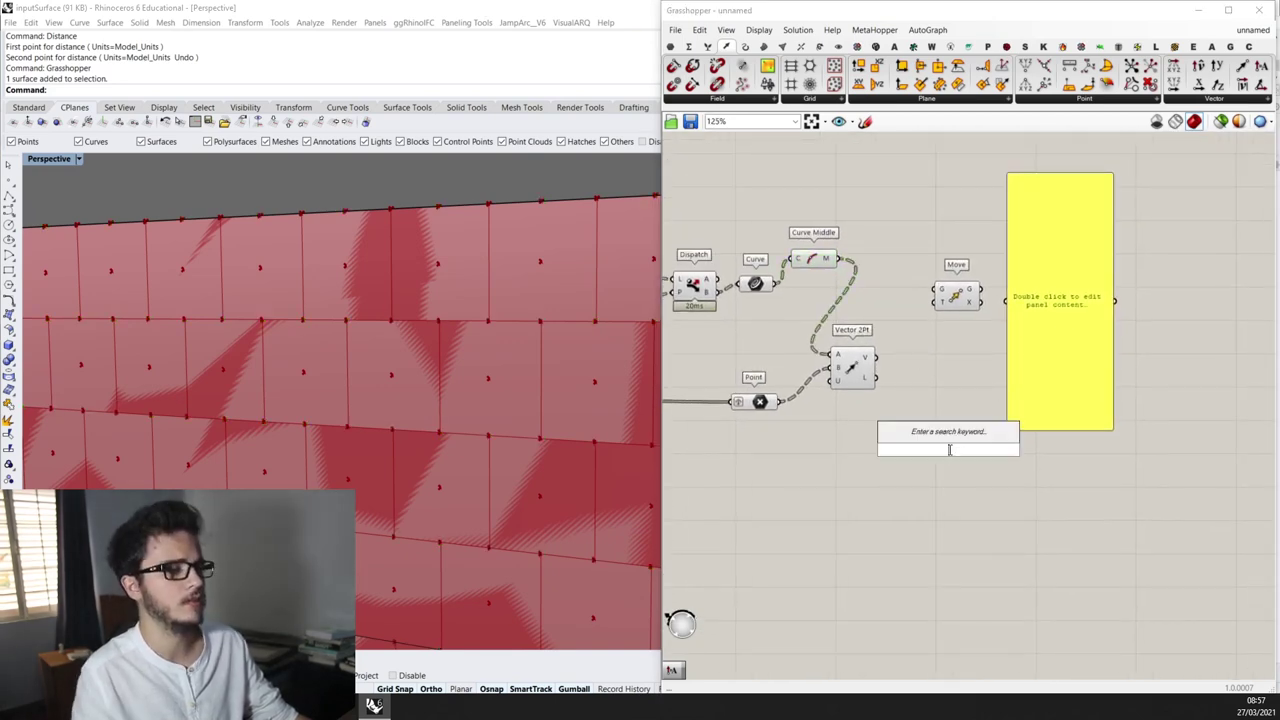
type("ampl")
key("Return")
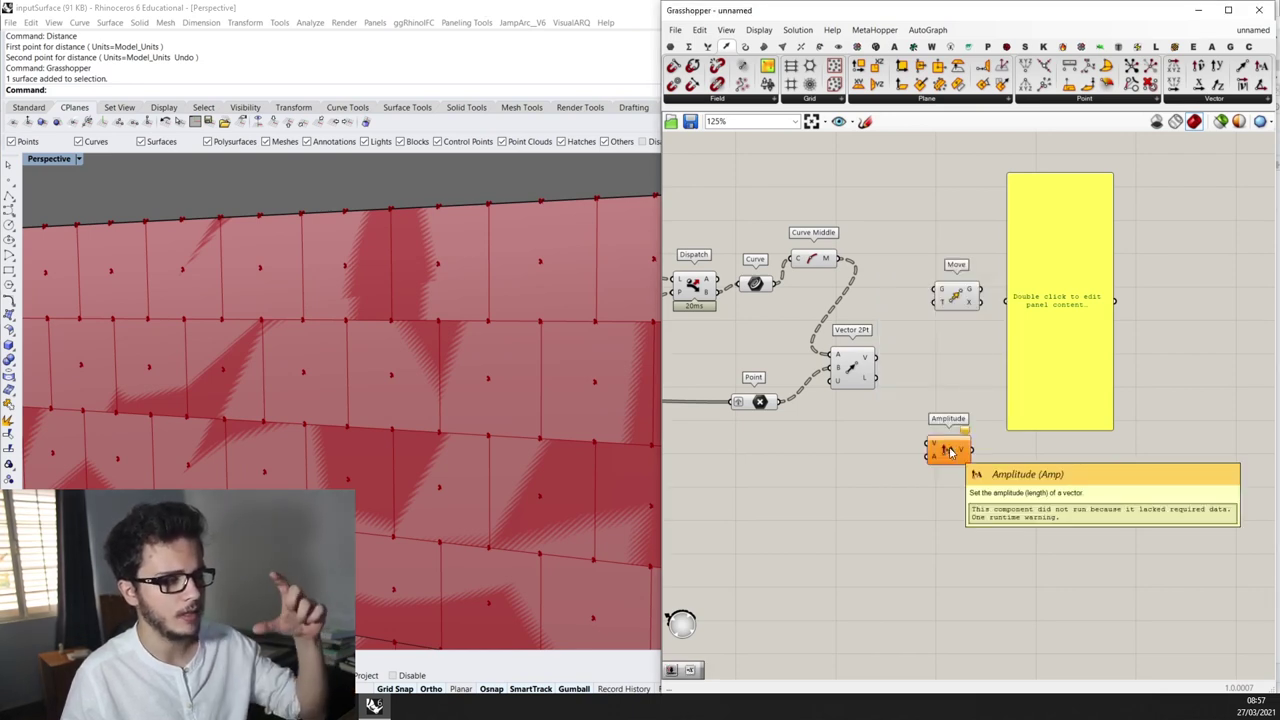
left_click_drag(950, 452, 942, 366)
scroll(942, 366, "up", 3)
left_click_drag(835, 357, 955, 365)
Add a number slider set to 15 and connect it to Amplitude's A input
mouse_move(556, 375)
right_mouse_down()
mouse_move(540, 348)
mouse_move(512, 350)
right_mouse_up()
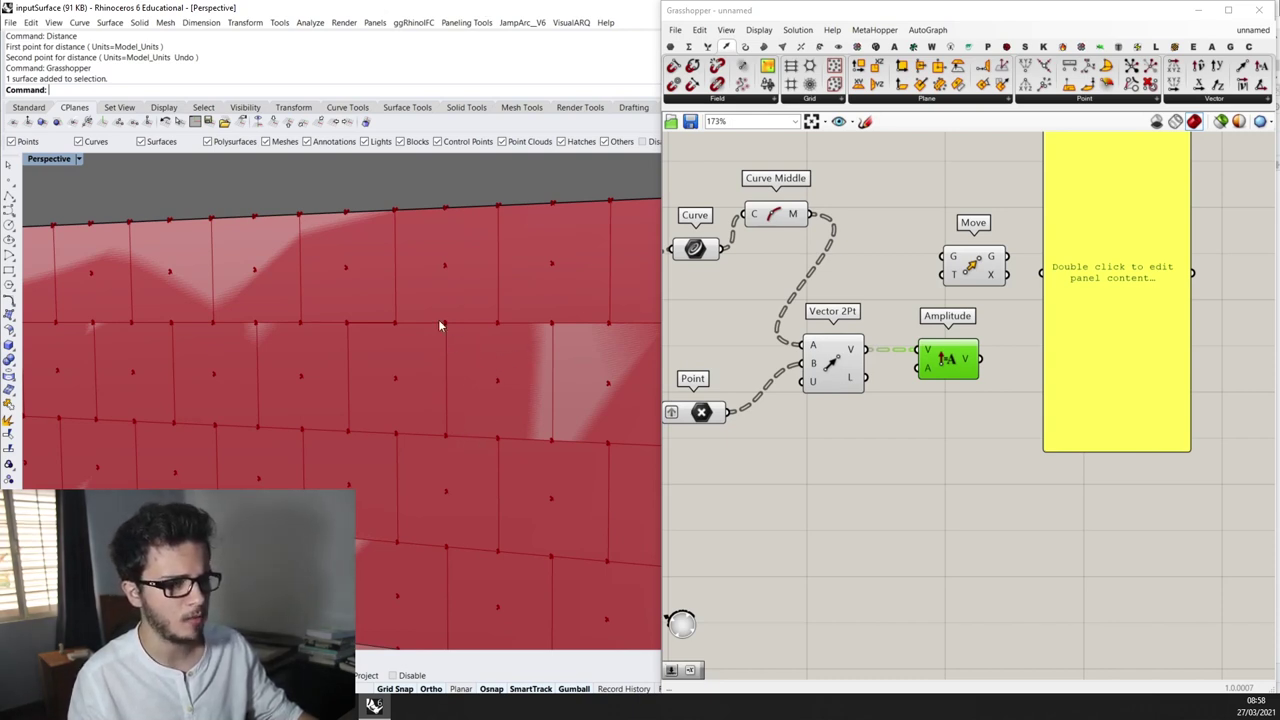
double_click(894, 494)
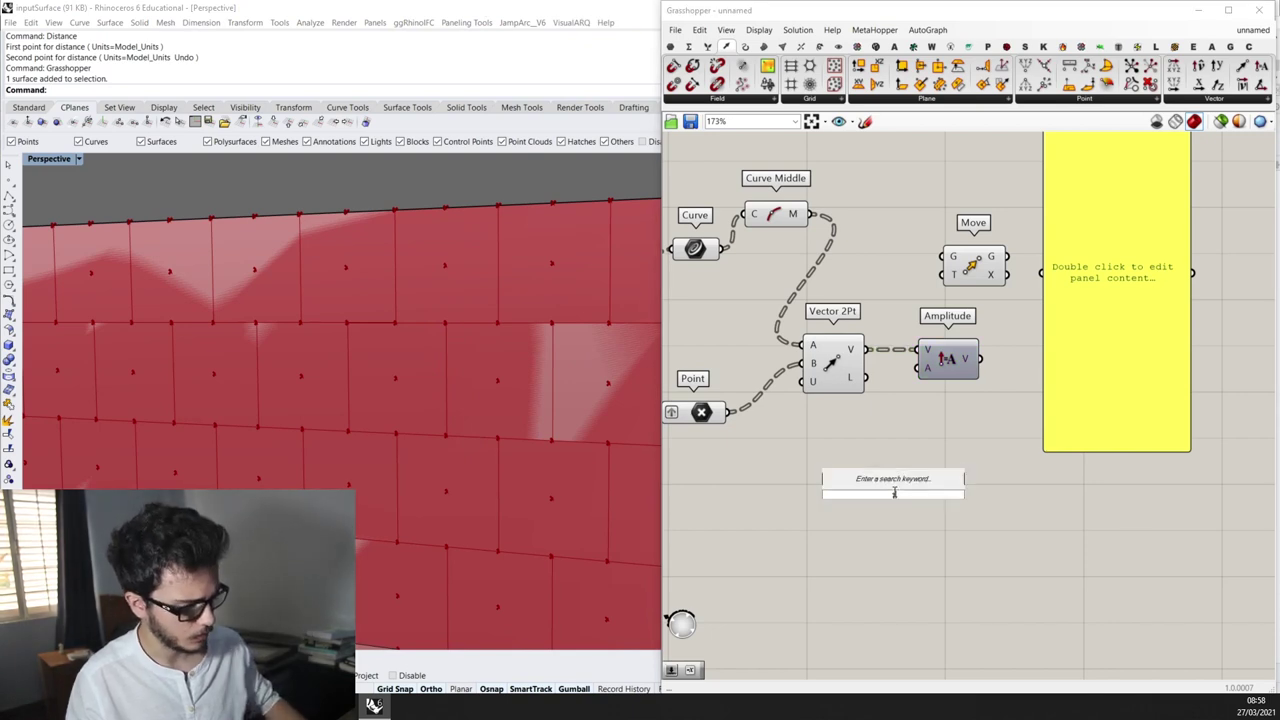
type("15")
key("Return")
left_click_drag(886, 490, 928, 369)
Connect Curve Middle's M output to Move's G input and Amplitude's V output to its T input, and inspect the shifted points on the wall
scroll(979, 249, "up", 1)
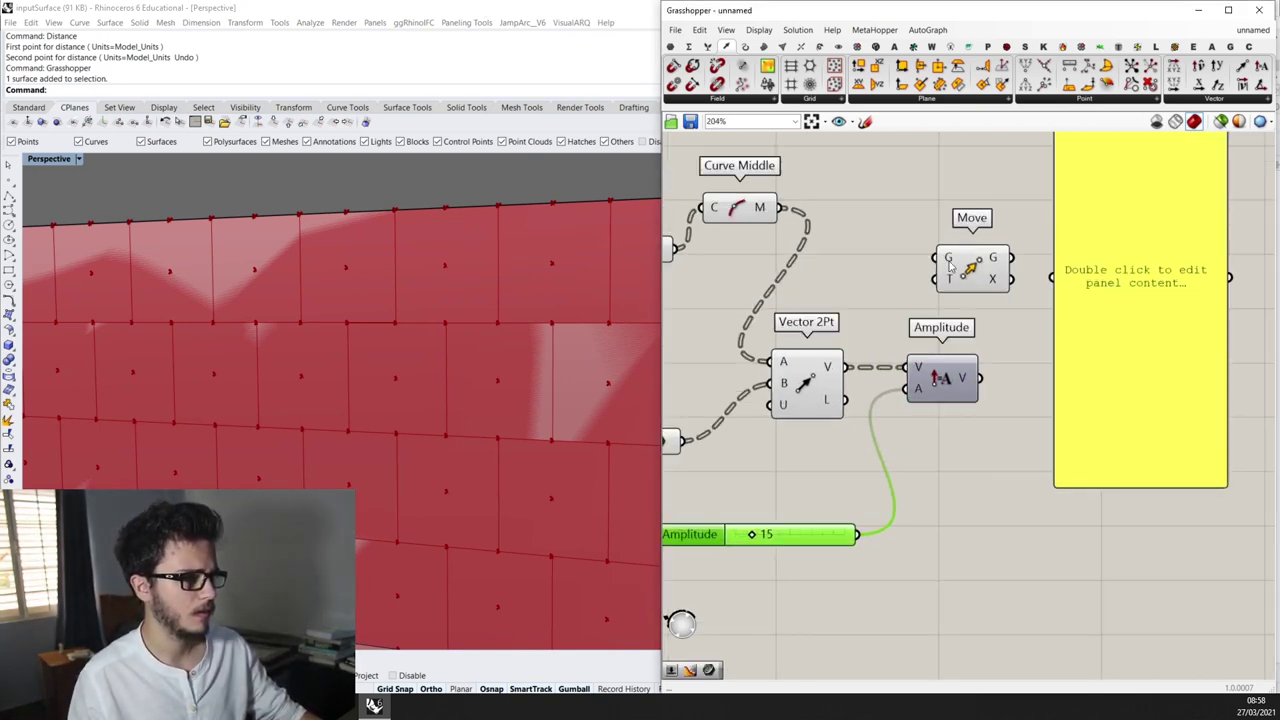
scroll(898, 265, "down", 2)
left_click_drag(877, 254, 1036, 368)
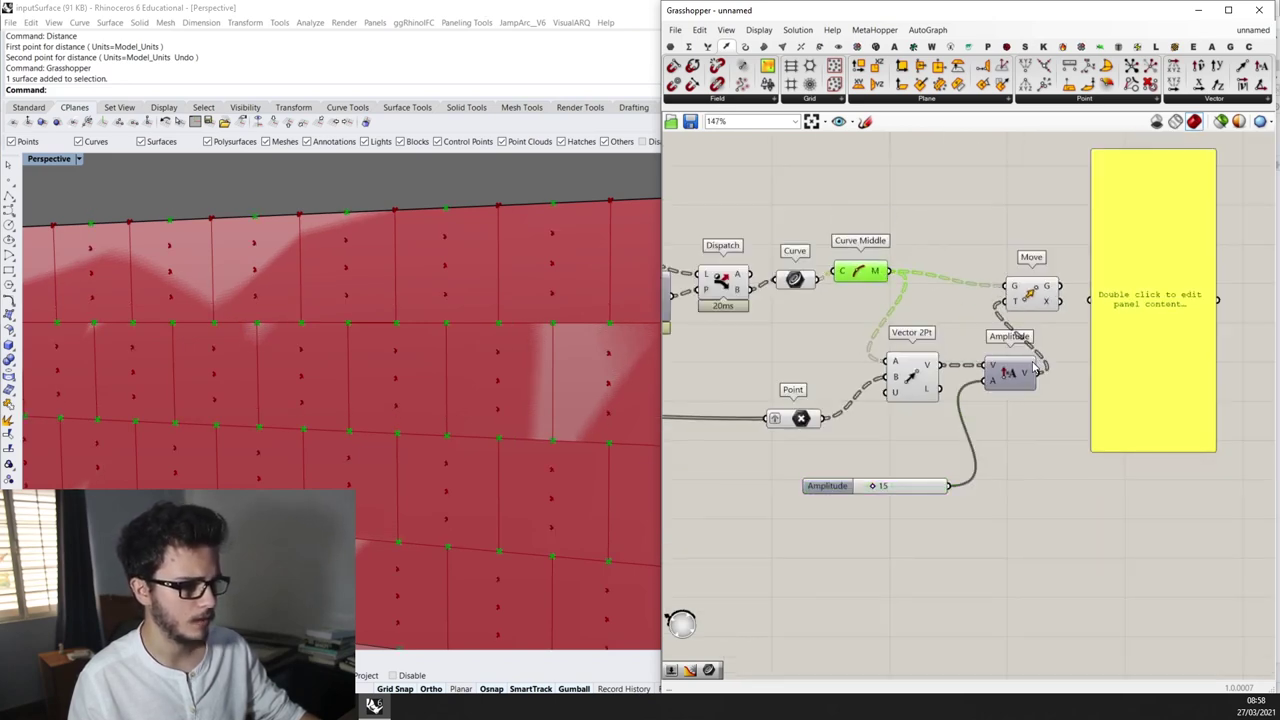
left_click_drag(1030, 293, 1075, 292)
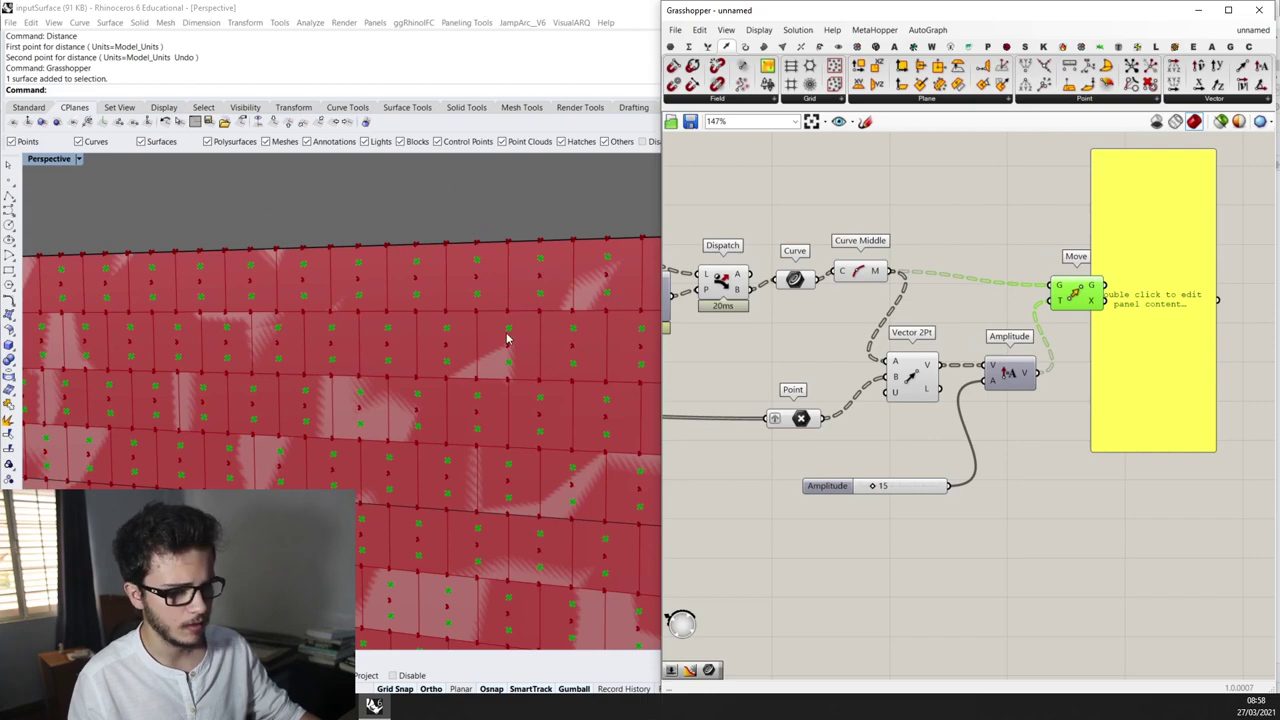
scroll(506, 350, "down", 6)
scroll(460, 384, "up", 4)
scroll(485, 356, "down", 3)
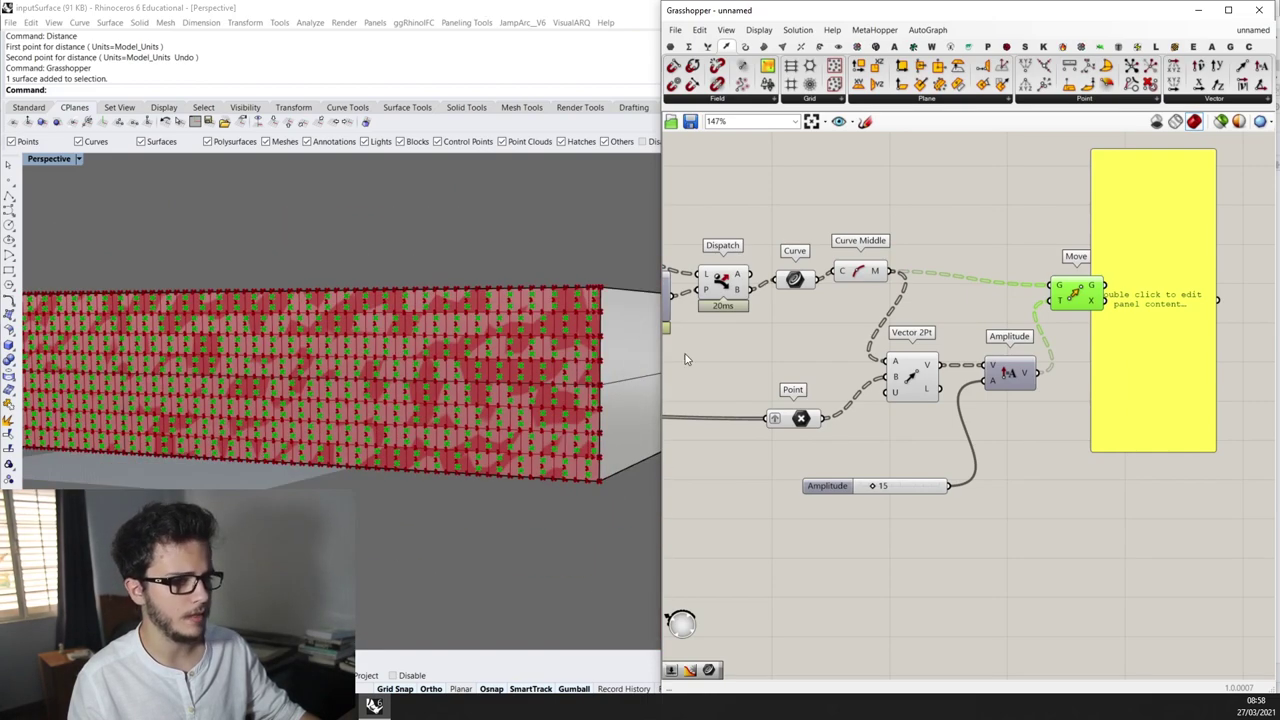
Inspect the shifted points up close on the wall and move the empty panel clear of the Move component
scroll(964, 332, "down", 2)
scroll(432, 400, "down", 3)
scroll(432, 400, "up", 8)
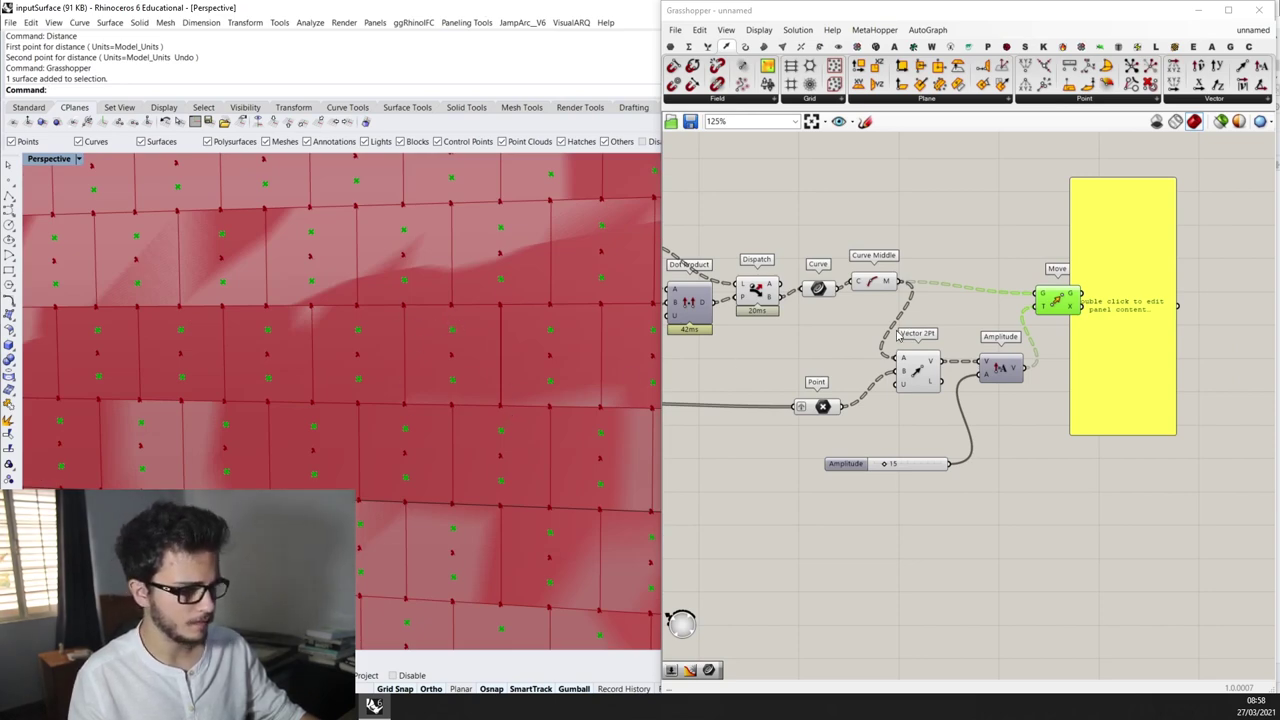
right_click_drag(908, 335, 792, 343)
left_click_drag(964, 251, 1080, 251)
Examine the vertices that Explode outputs for the panel curves
scroll(1075, 256, "down", 3)
right_click_drag(812, 283, 840, 293)
scroll(700, 280, "up", 4)
left_click(781, 257)
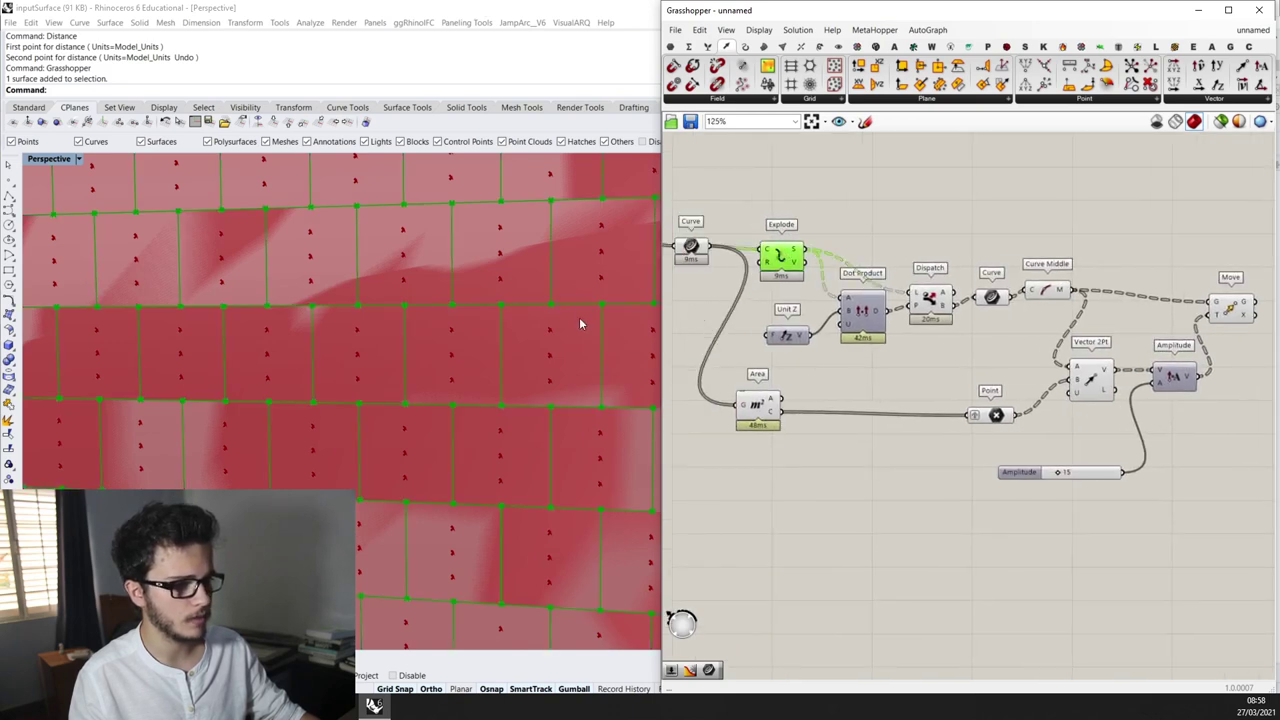
mouse_move(798, 270)
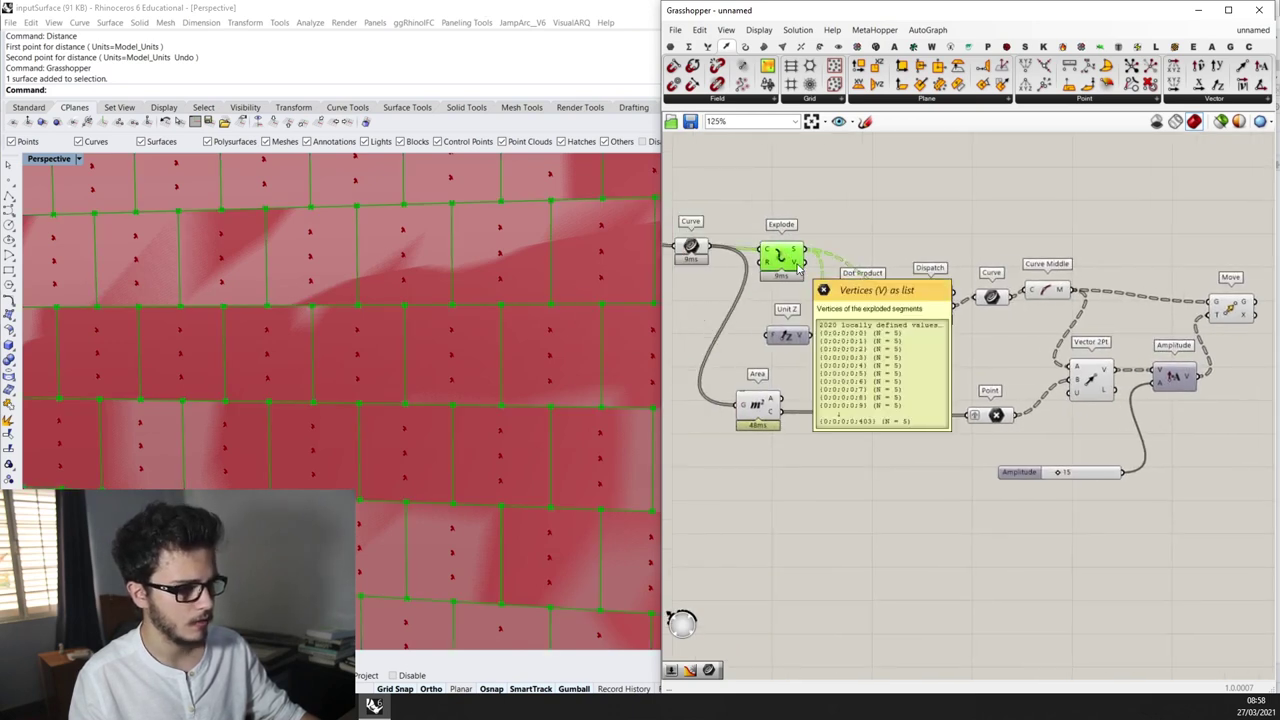
scroll(798, 268, "up", 2)
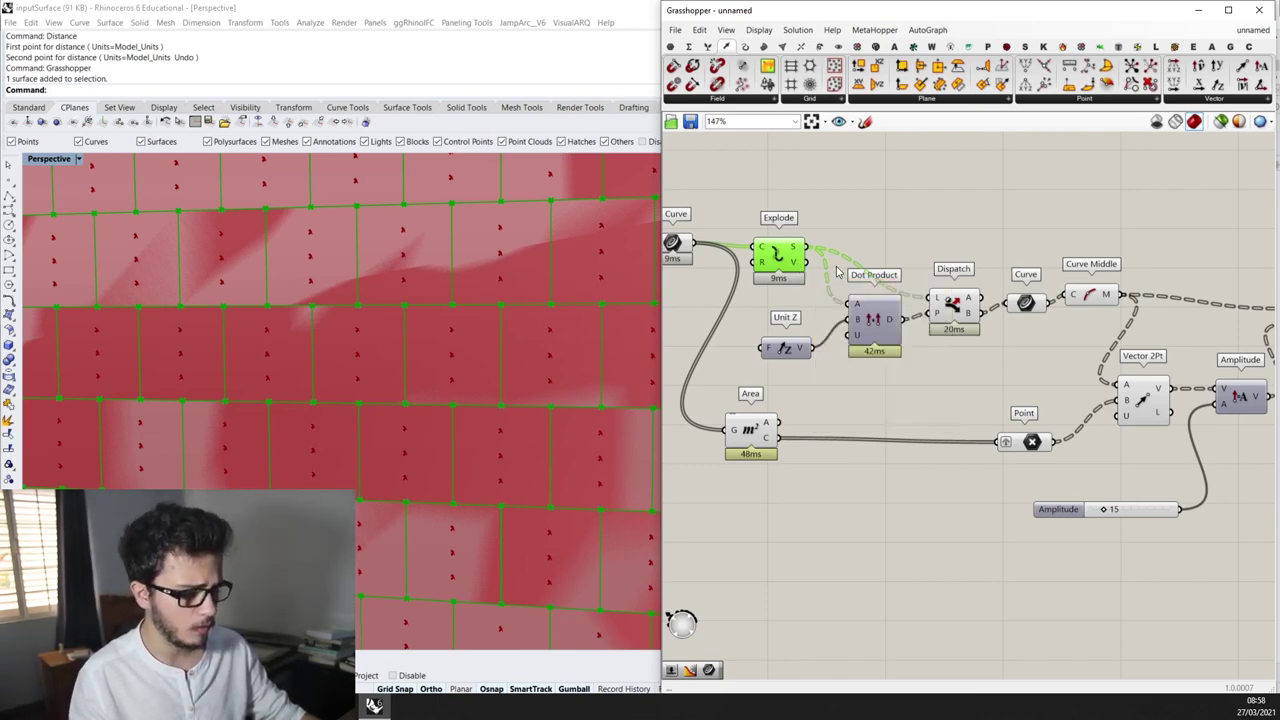
scroll(810, 271, "up", 1)
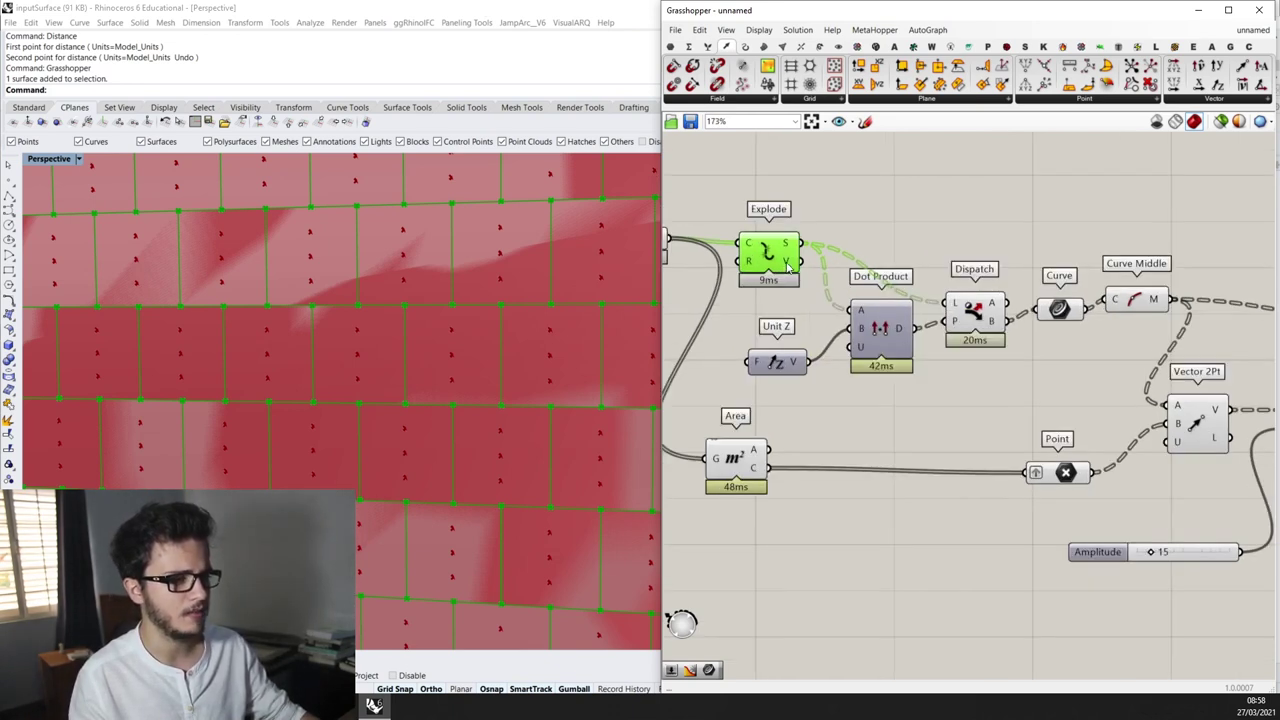
scroll(779, 370, "down", 2)
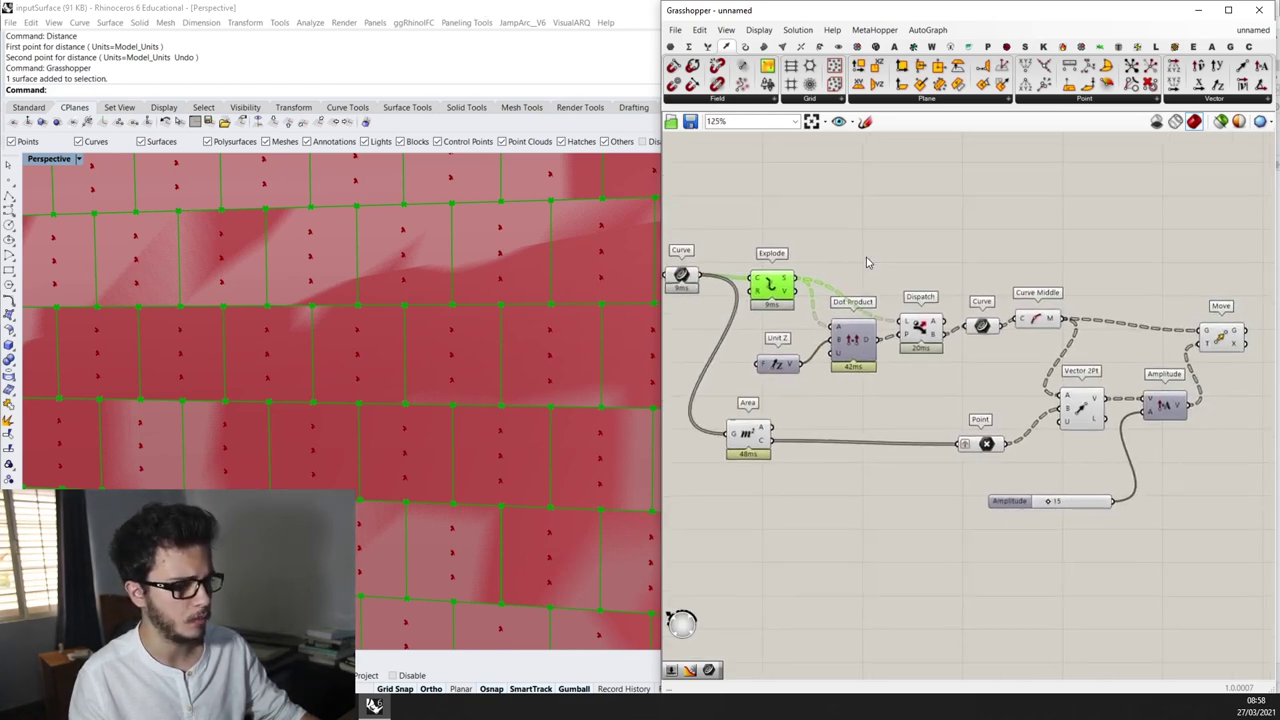
Add a Discontinuity component above Move and connect the panel outlines' Curve parameter to its C input
double_click(883, 185)
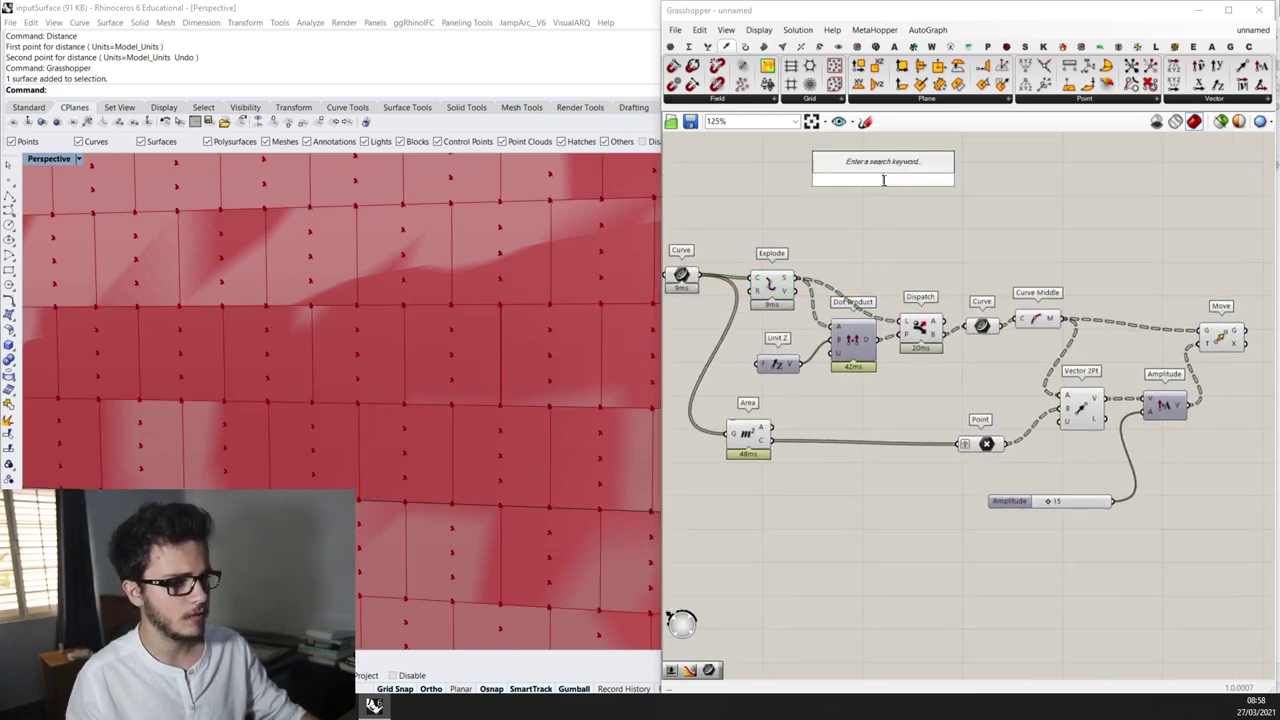
type("discon")
key("Return")
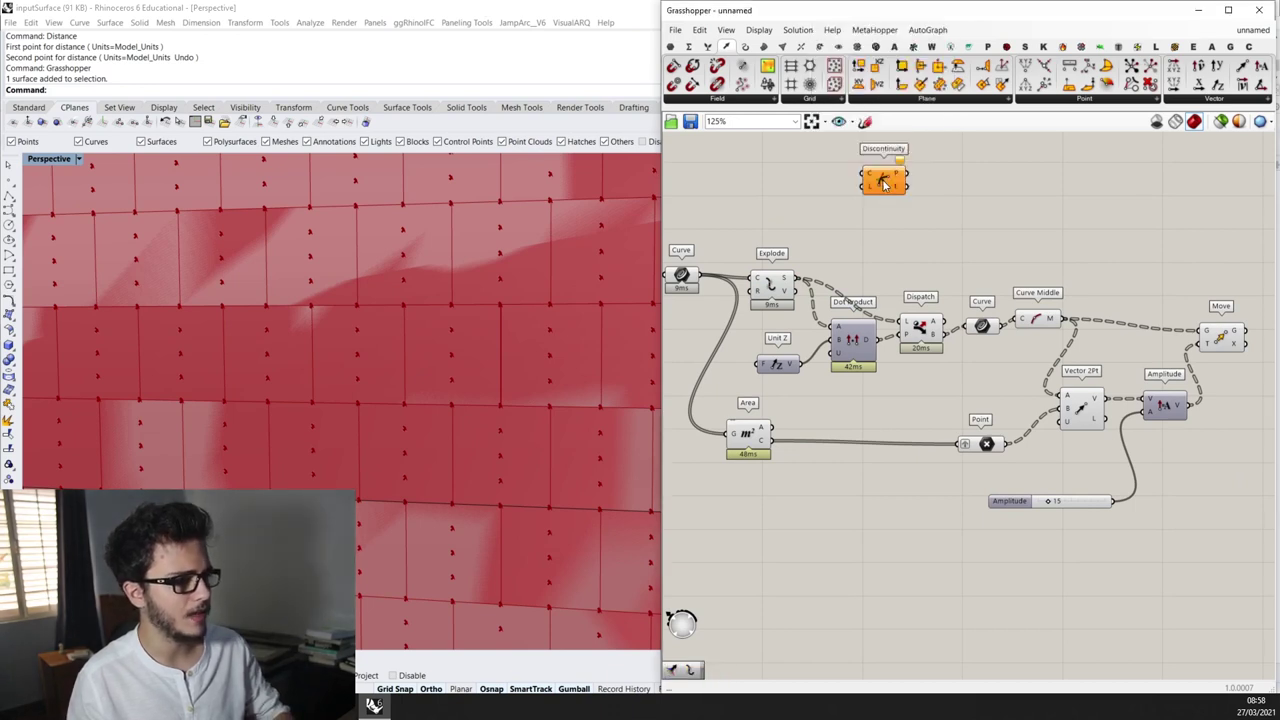
scroll(492, 290, "up", 3)
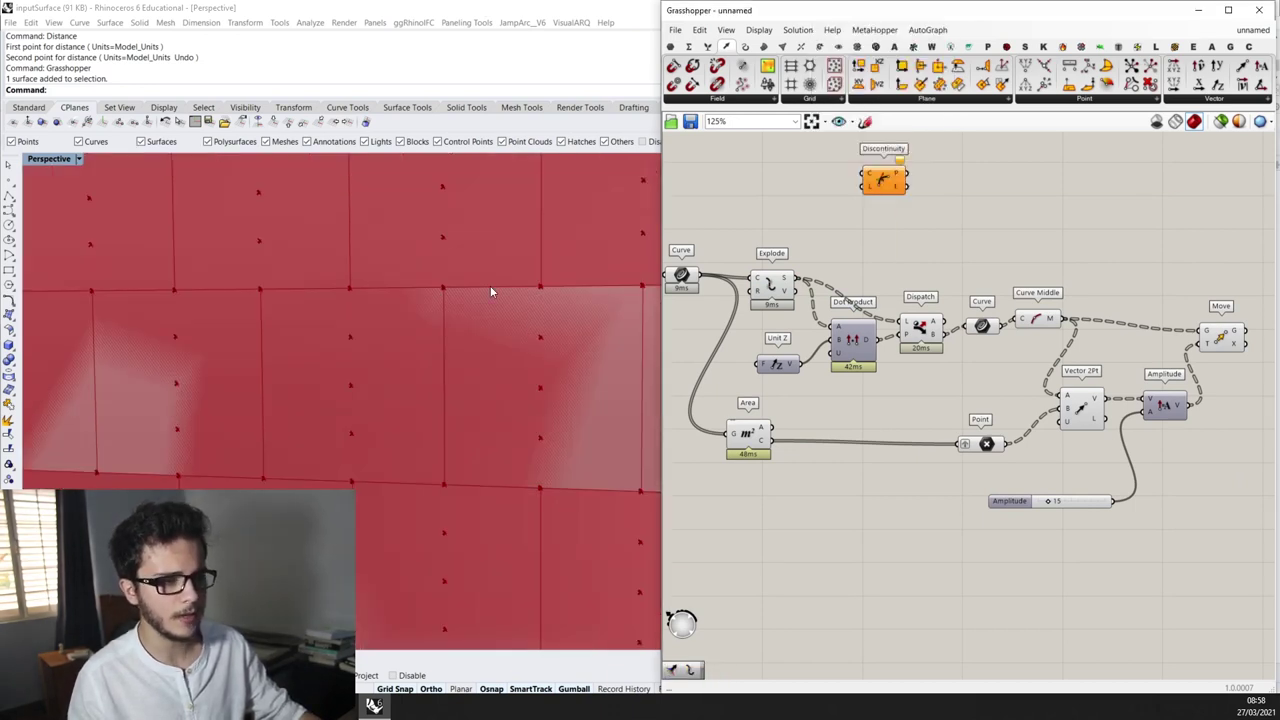
left_click_drag(698, 274, 1020, 280)
scroll(865, 232, "down", 4)
scroll(1062, 238, "up", 3)
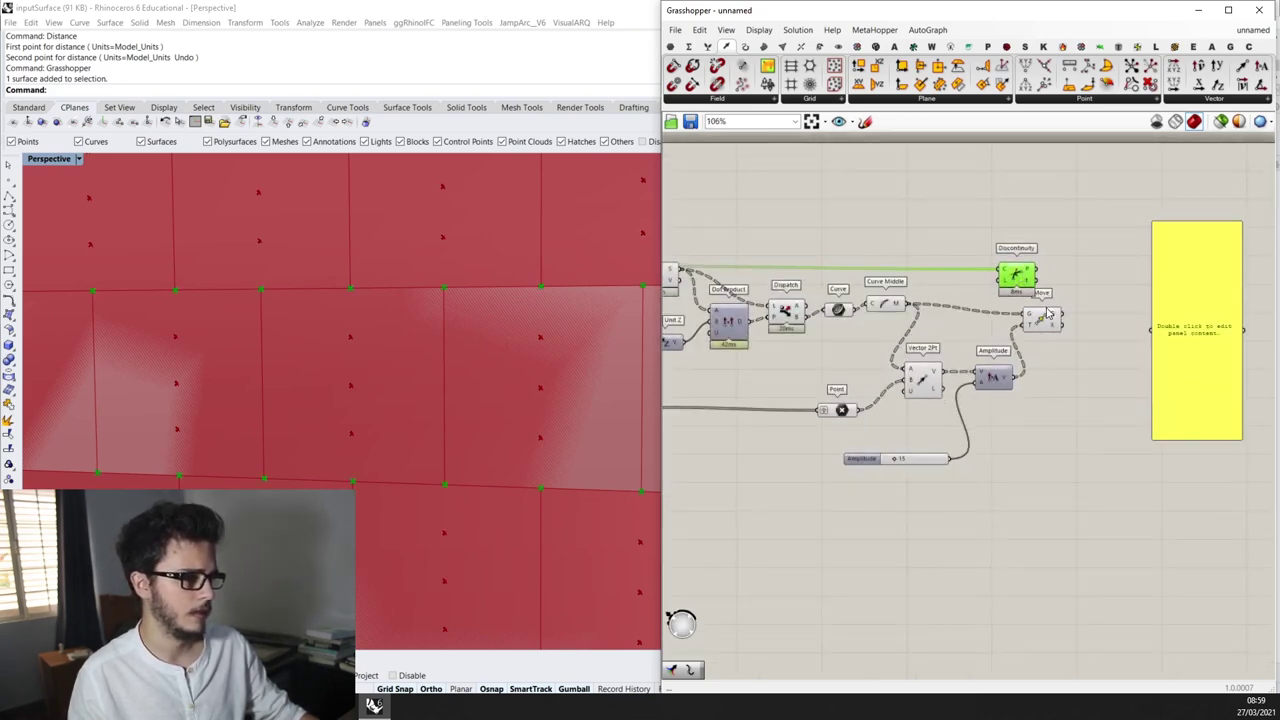
Preview the shifted points from Move, shift the empty panel further away, and line up Discontinuity above Move
scroll(1047, 310, "up", 1)
left_click(1047, 311)
scroll(534, 361, "down", 8)
scroll(534, 366, "up", 3)
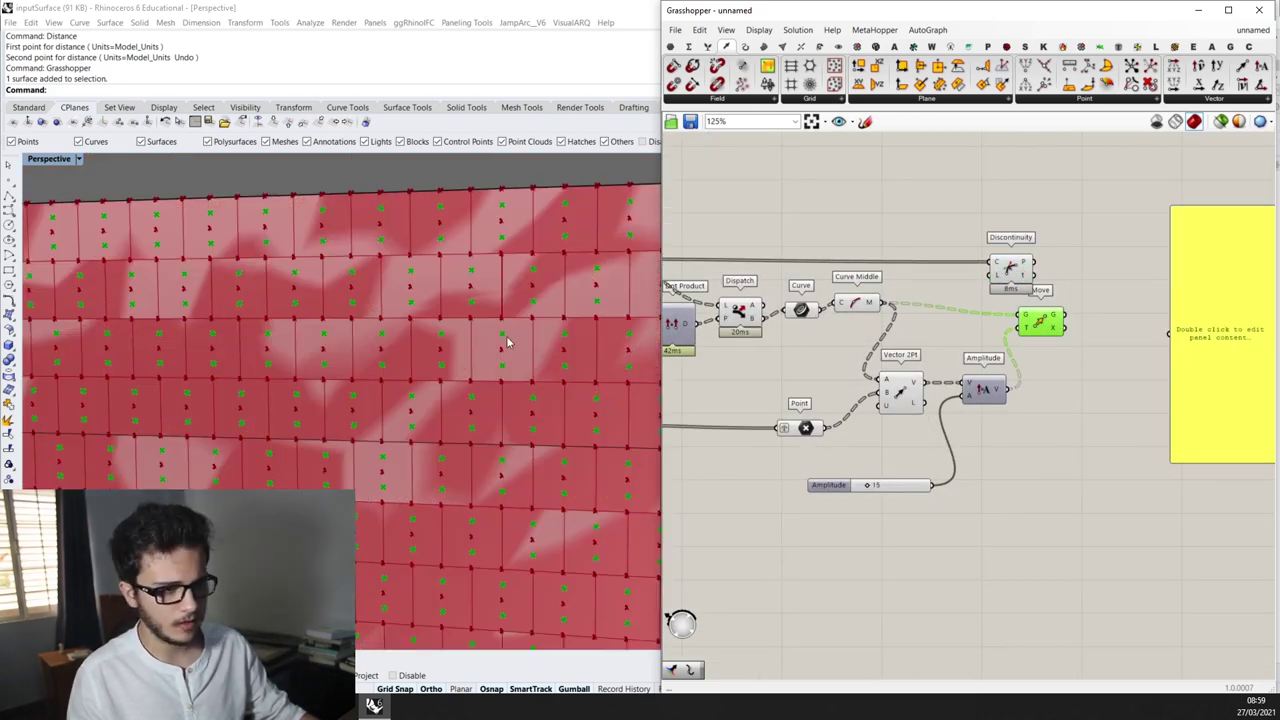
left_click_drag(1020, 268, 1038, 265)
right_click_drag(1157, 270, 977, 290)
left_click_drag(1045, 317, 1121, 317)
scroll(850, 316, "up", 2)
left_click_drag(853, 271, 872, 273)
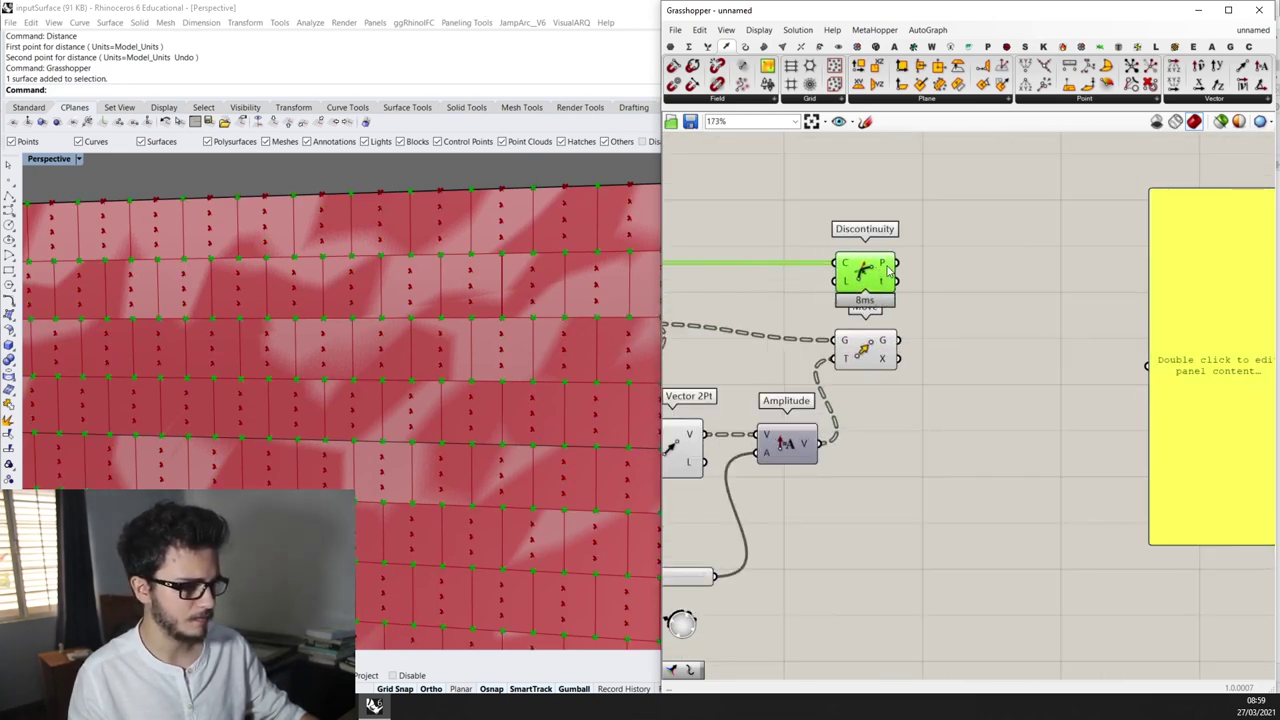
Add a Merge component and connect Discontinuity's P output to D1 and Move's G output to D2
double_click(960, 398)
type("me")
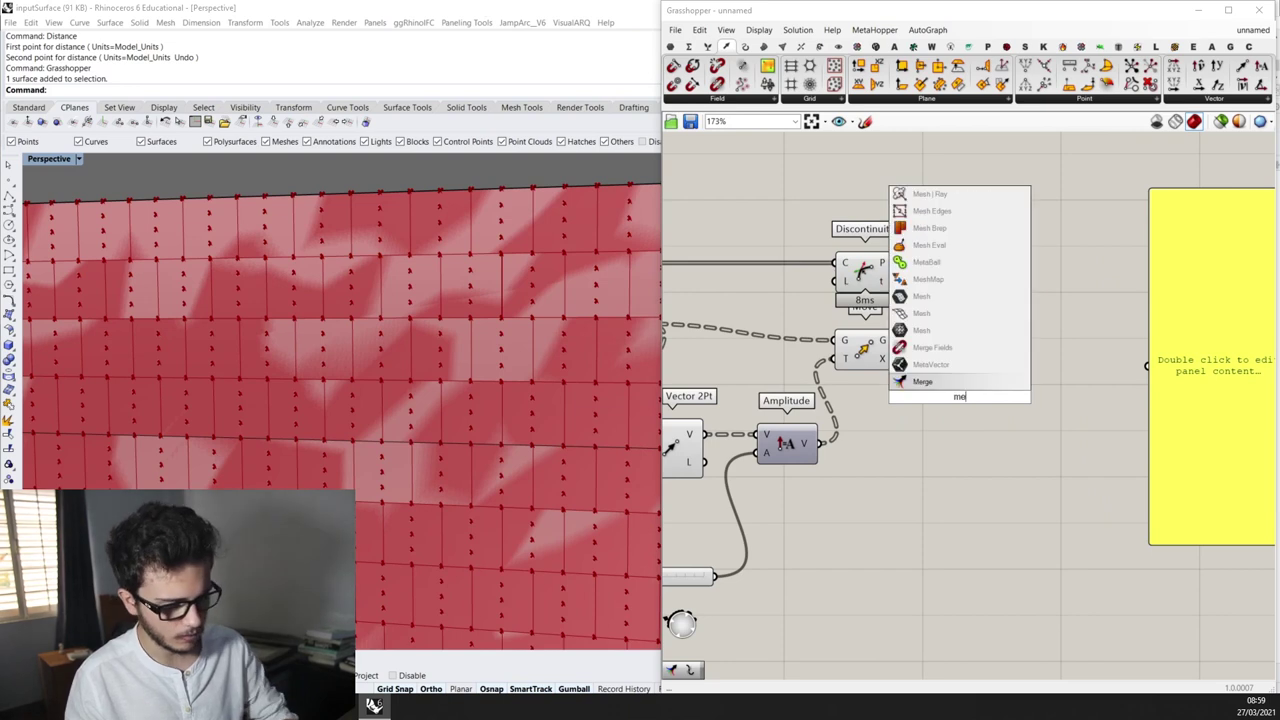
key("Return")
left_click_drag(963, 395, 966, 312)
left_click_drag(902, 270, 940, 300)
left_click_drag(897, 340, 1110, 345)
Connect Merge's R output to the panel and inspect the merged points per branch and on the wall
left_click_drag(1002, 313, 1156, 380)
right_click_drag(1176, 342, 1077, 338)
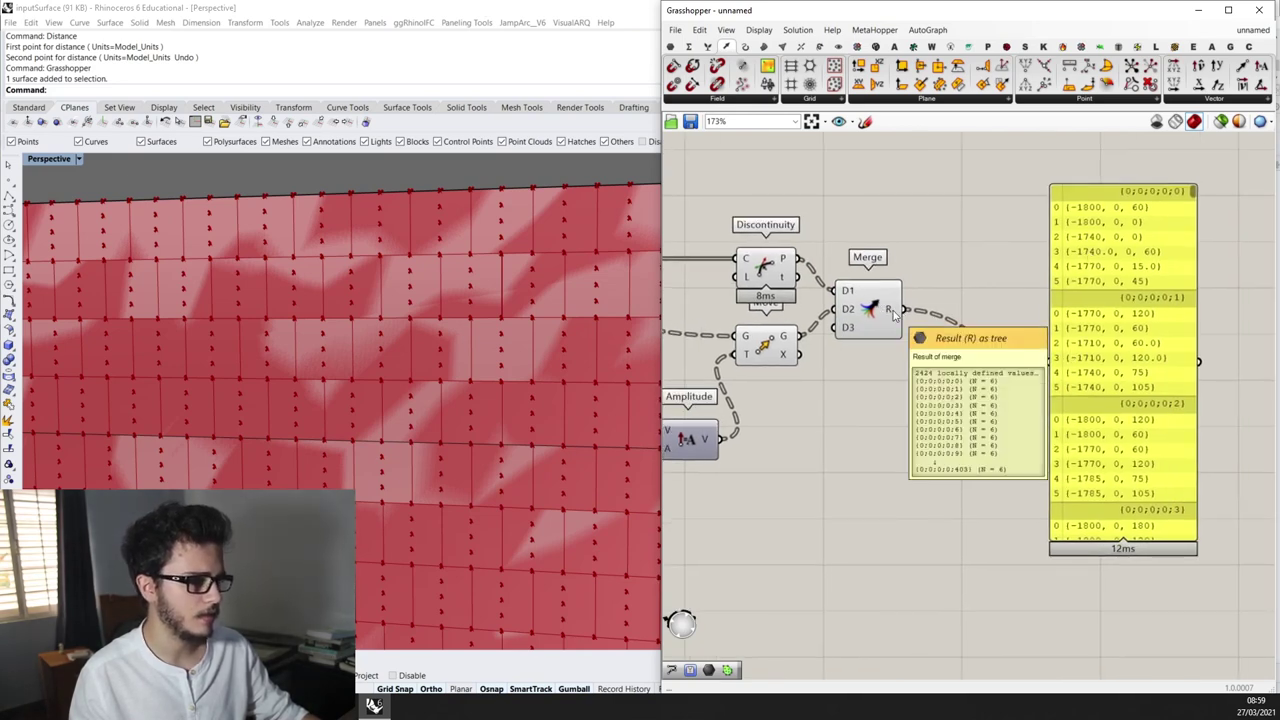
scroll(845, 380, "down", 3)
scroll(488, 325, "down", 3)
scroll(489, 330, "up", 2)
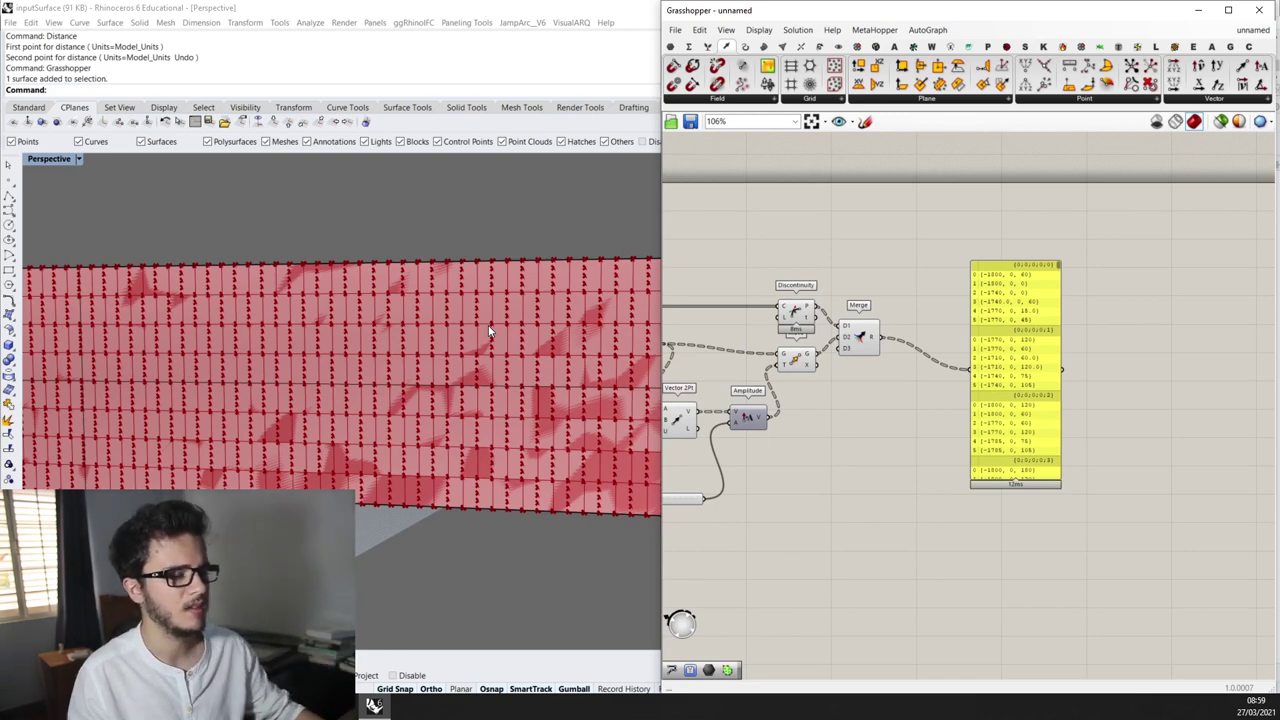
scroll(489, 330, "up", 3)
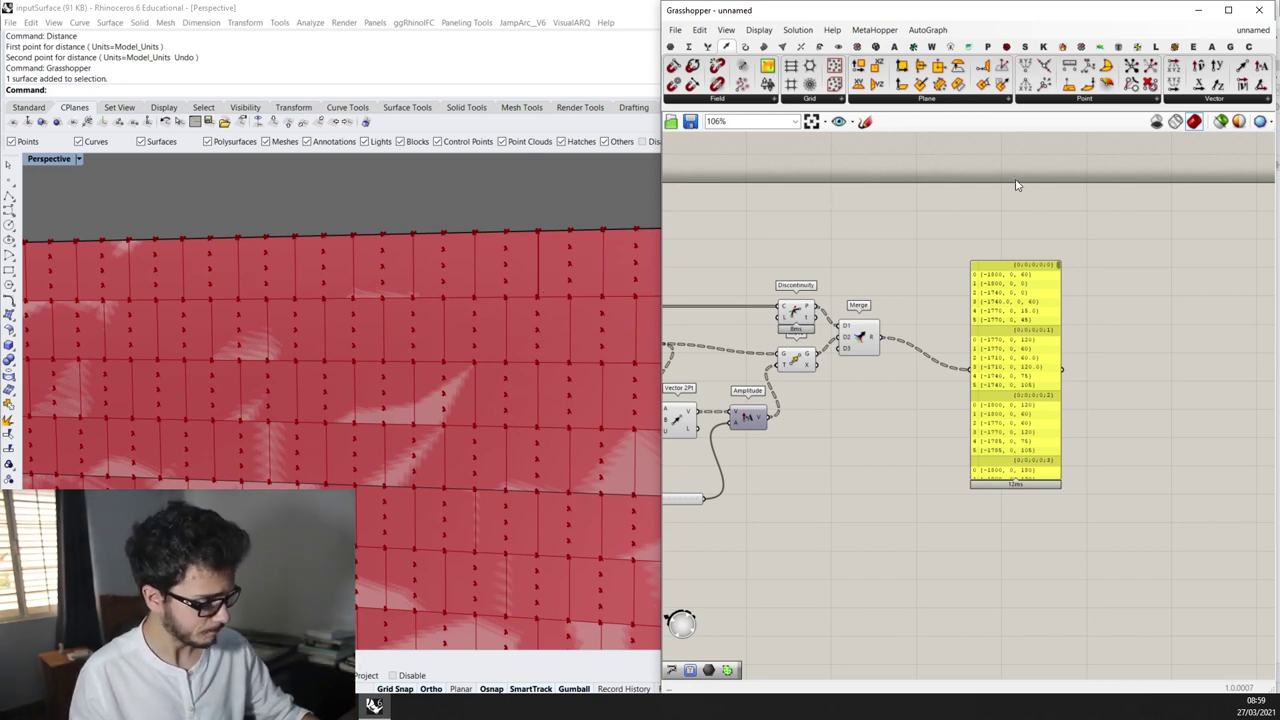
Add a Sort Along Curve component beside Merge and connect Merge's R output to its P input
double_click(920, 285)
type("sort")
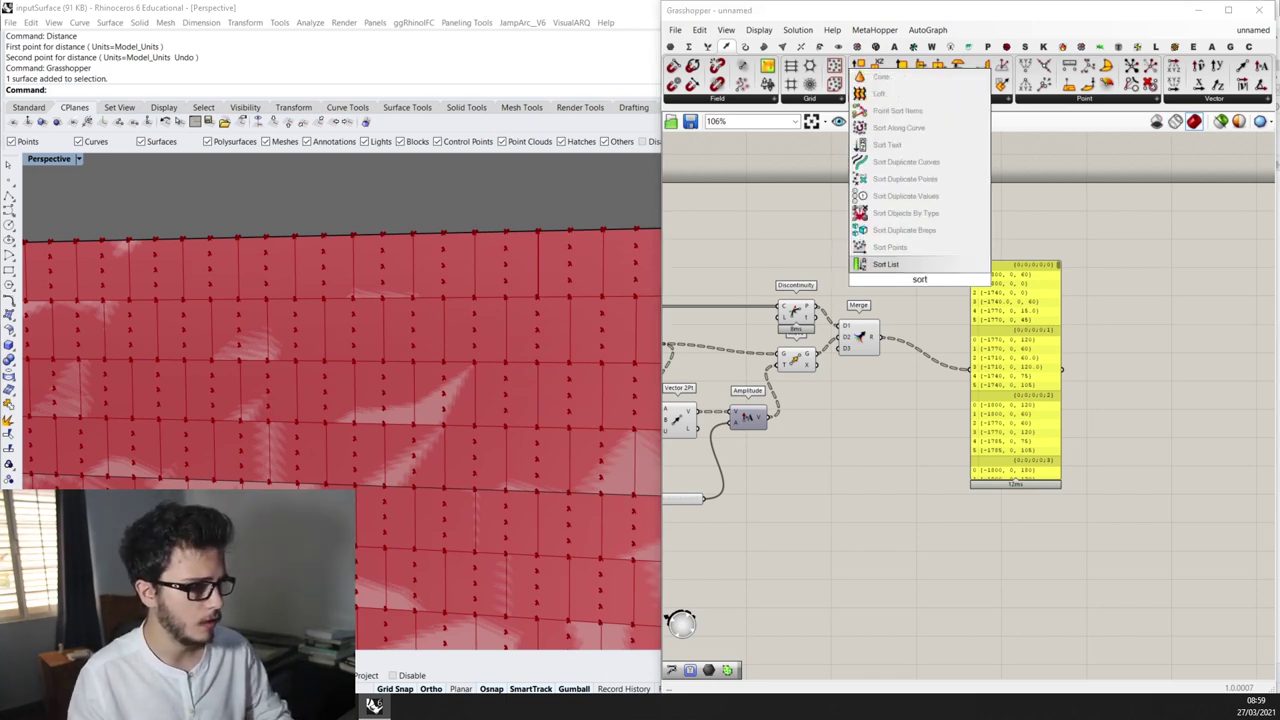
left_click(901, 129)
scroll(919, 205, "up", 2)
left_click_drag(914, 313, 914, 402)
scroll(872, 399, "up", 2)
left_click(843, 383)
scroll(847, 388, "up", 1)
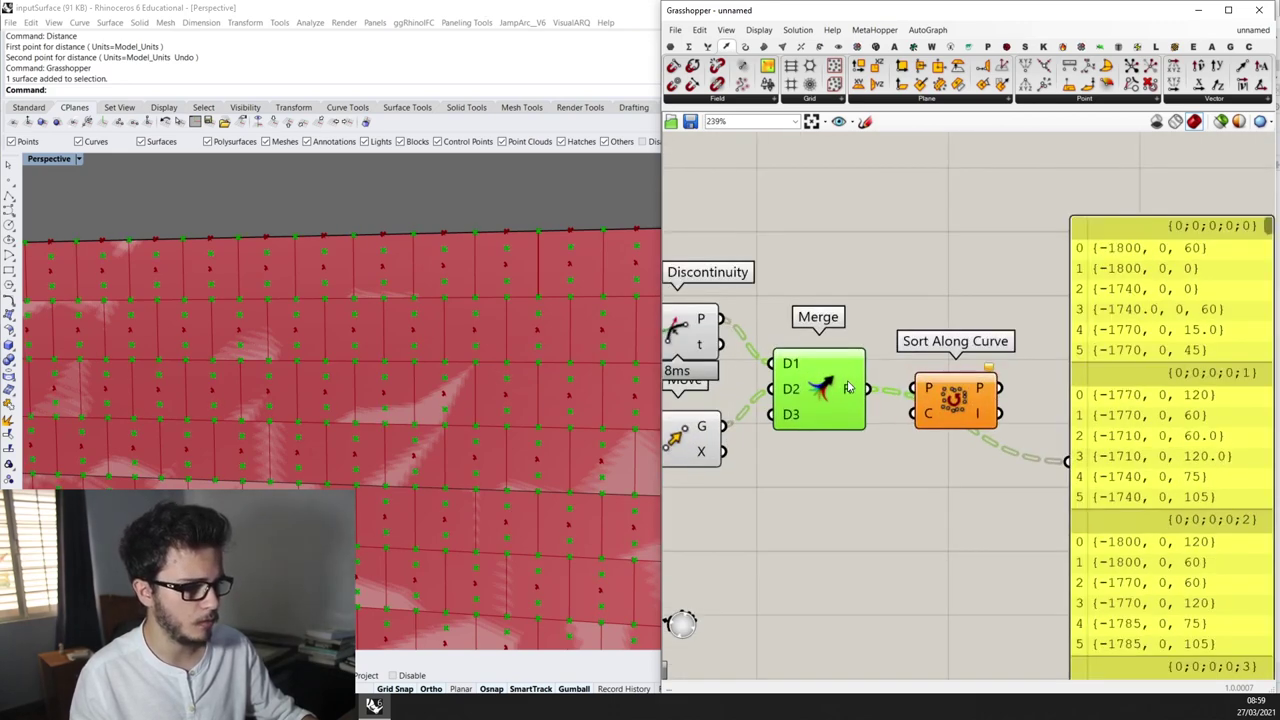
mouse_move(843, 386)
left_mouse_down()
mouse_move(916, 386)
mouse_move(830, 384)
left_mouse_up()
left_click(968, 400)
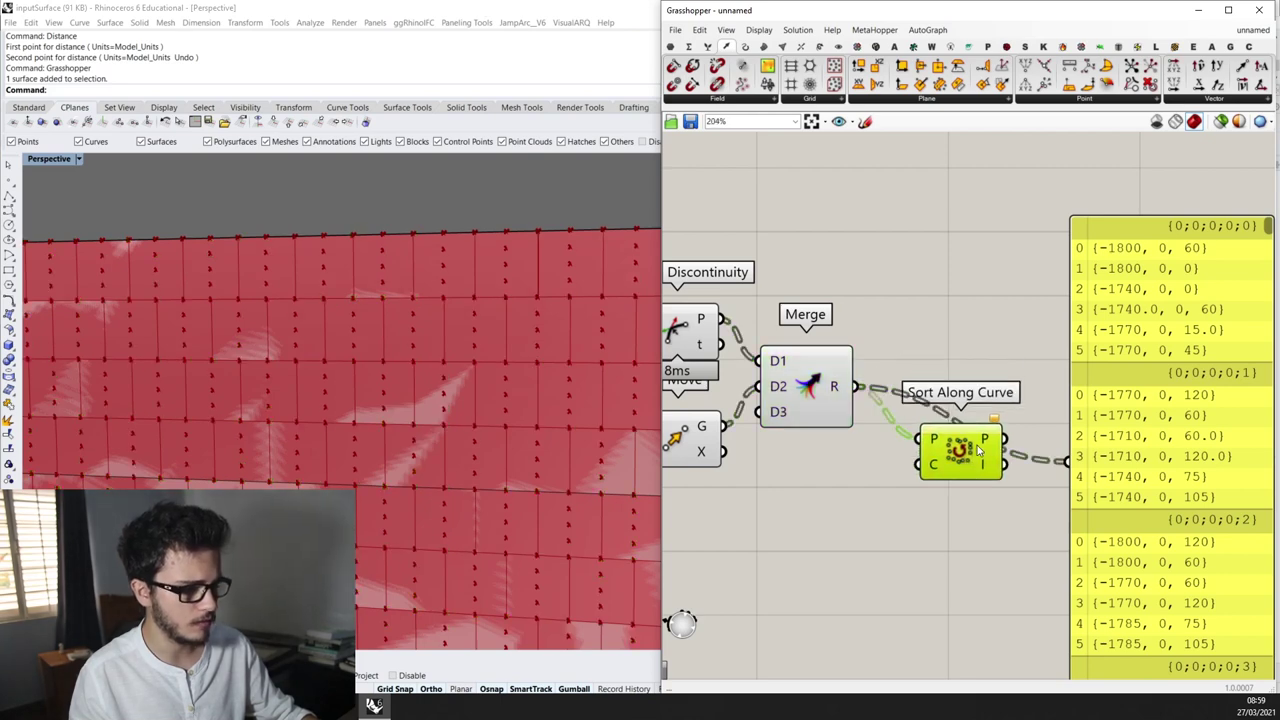
Add a Curve parameter fed by the panel outlines' Curve parameter and place it below Sort Along Curve
scroll(868, 340, "down", 5)
scroll(713, 320, "up", 1)
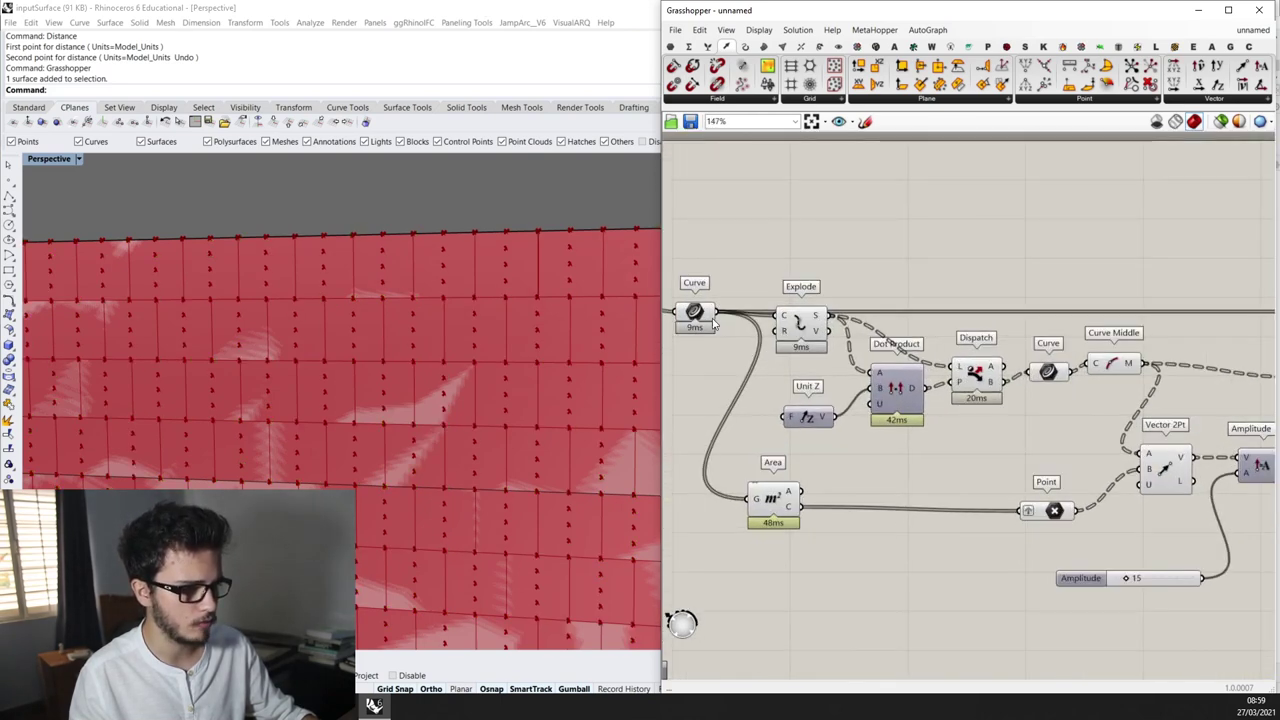
double_click(792, 222)
type("crv")
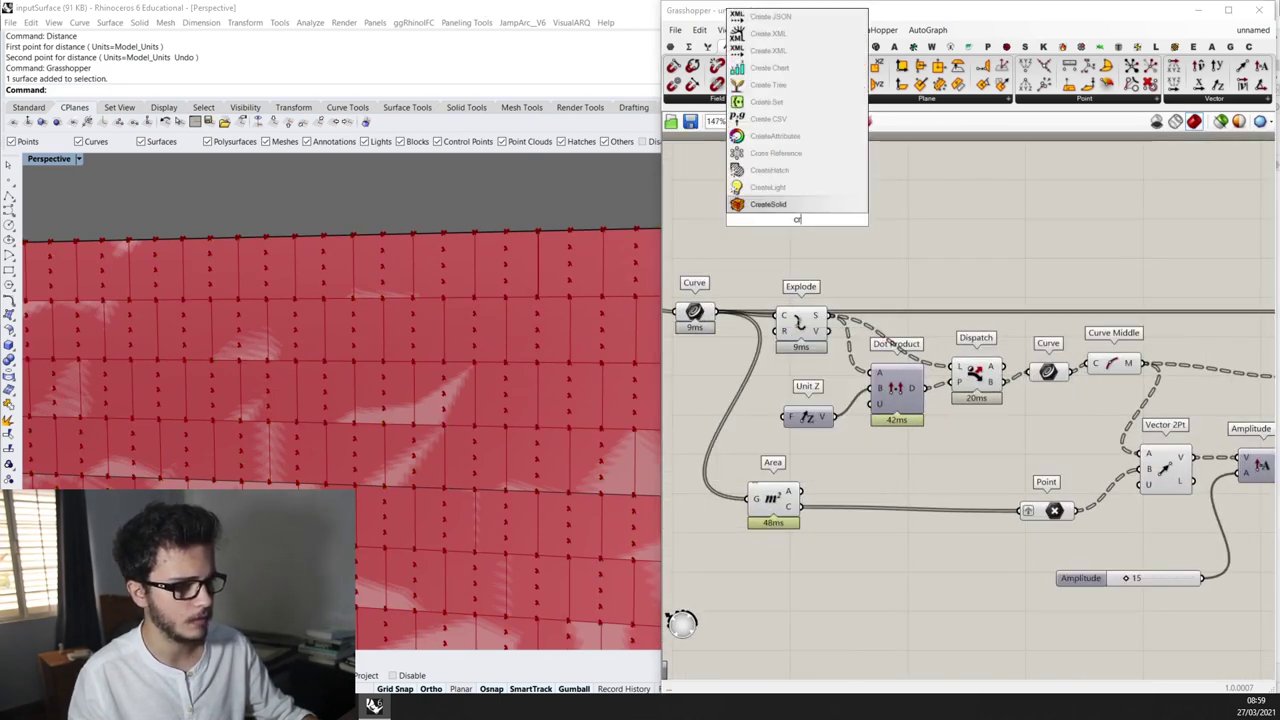
key("Return")
left_click_drag(711, 311, 1072, 346)
scroll(785, 230, "down", 4)
scroll(1185, 337, "up", 4)
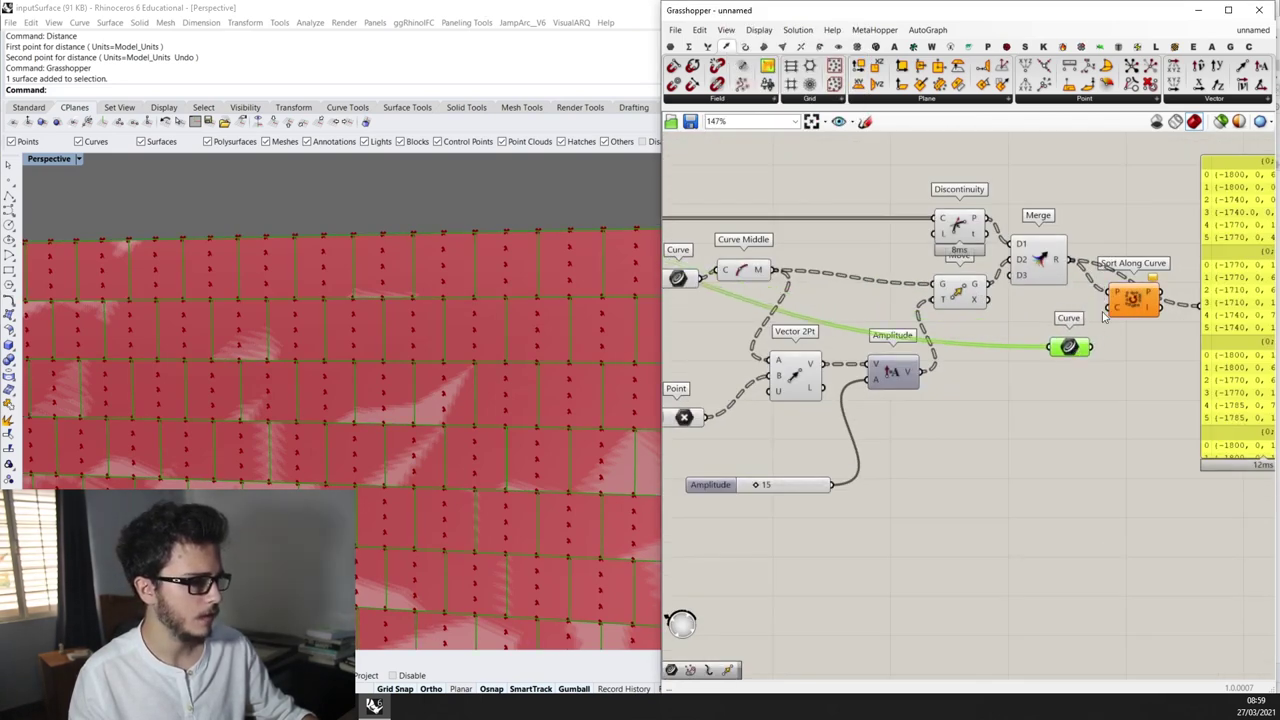
scroll(1125, 289, "up", 1)
scroll(1104, 336, "up", 2)
scroll(1045, 355, "down", 2)
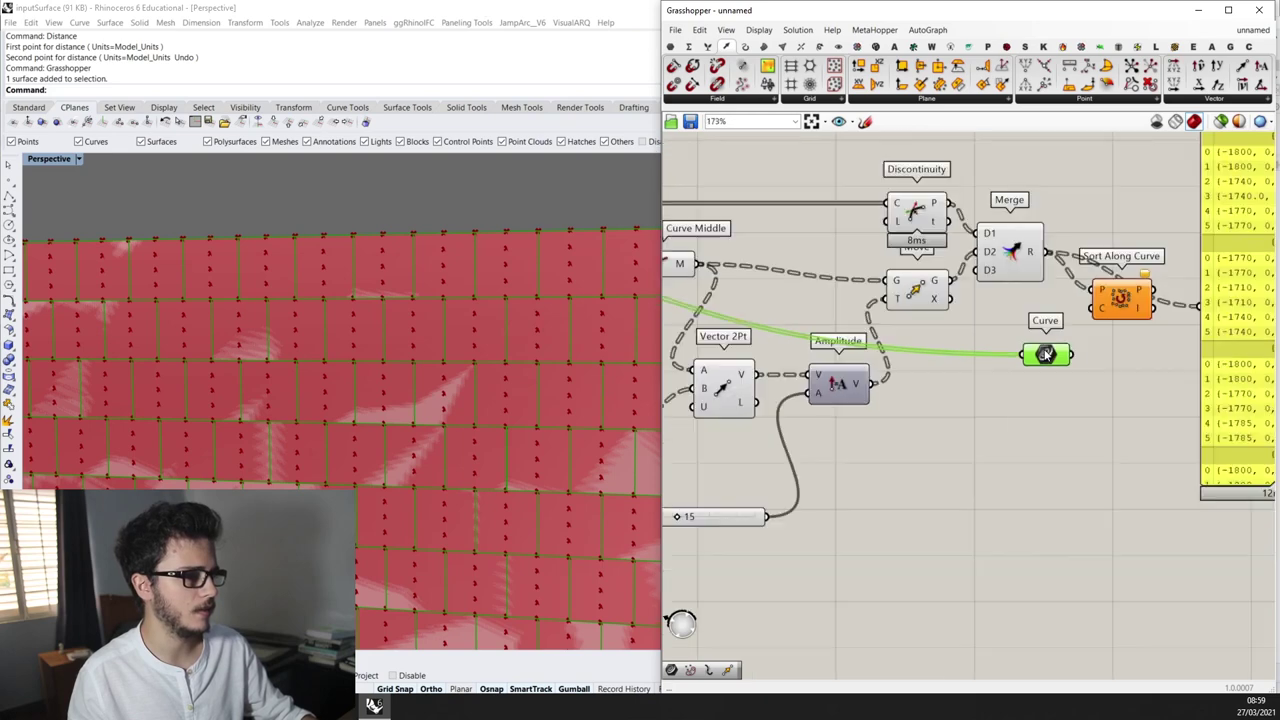
right_click_drag(970, 348, 1050, 334)
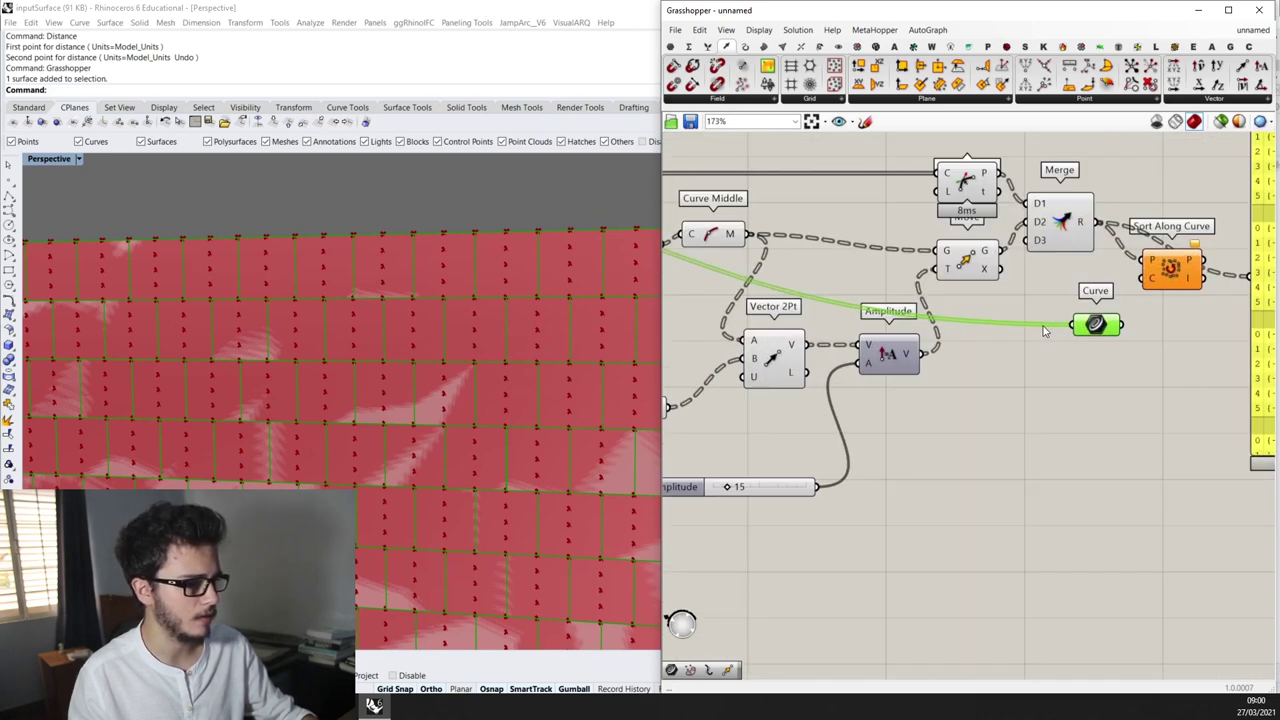
Graft the new Curve parameter, connect it to the panel, and compare its branches with Merge's R output
scroll(1028, 332, "up", 2)
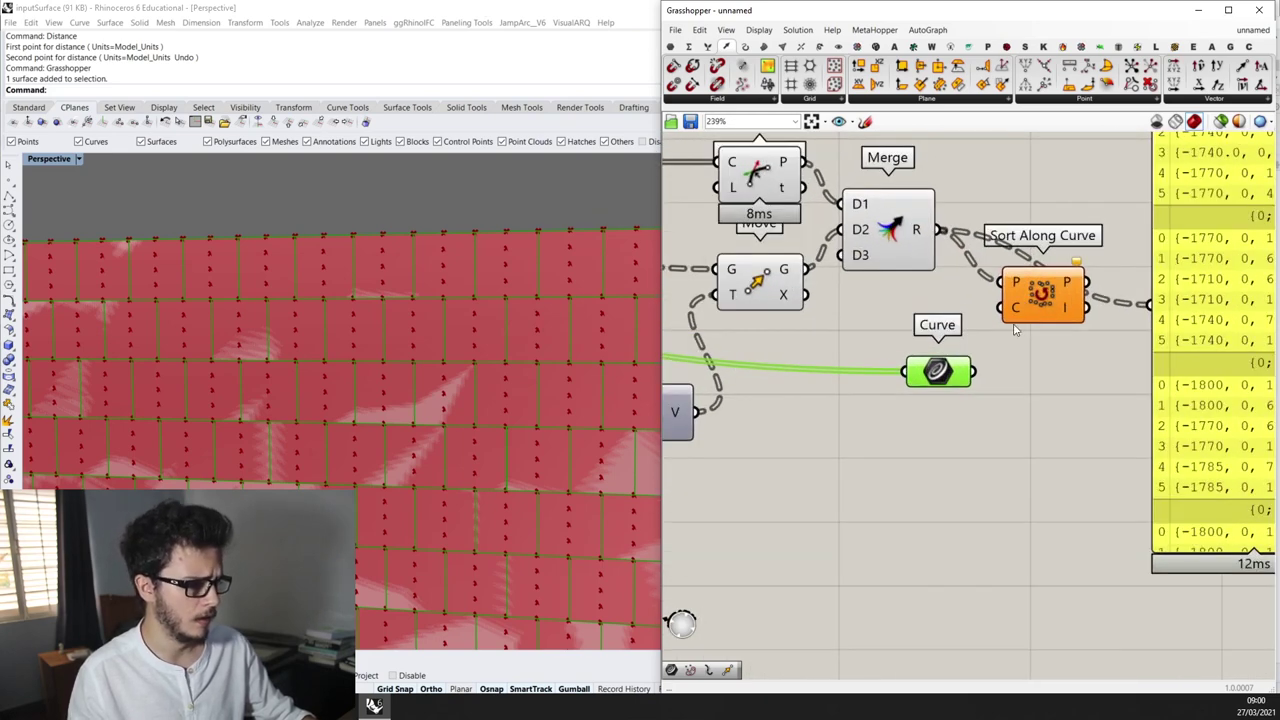
right_click(963, 375)
left_click(998, 494)
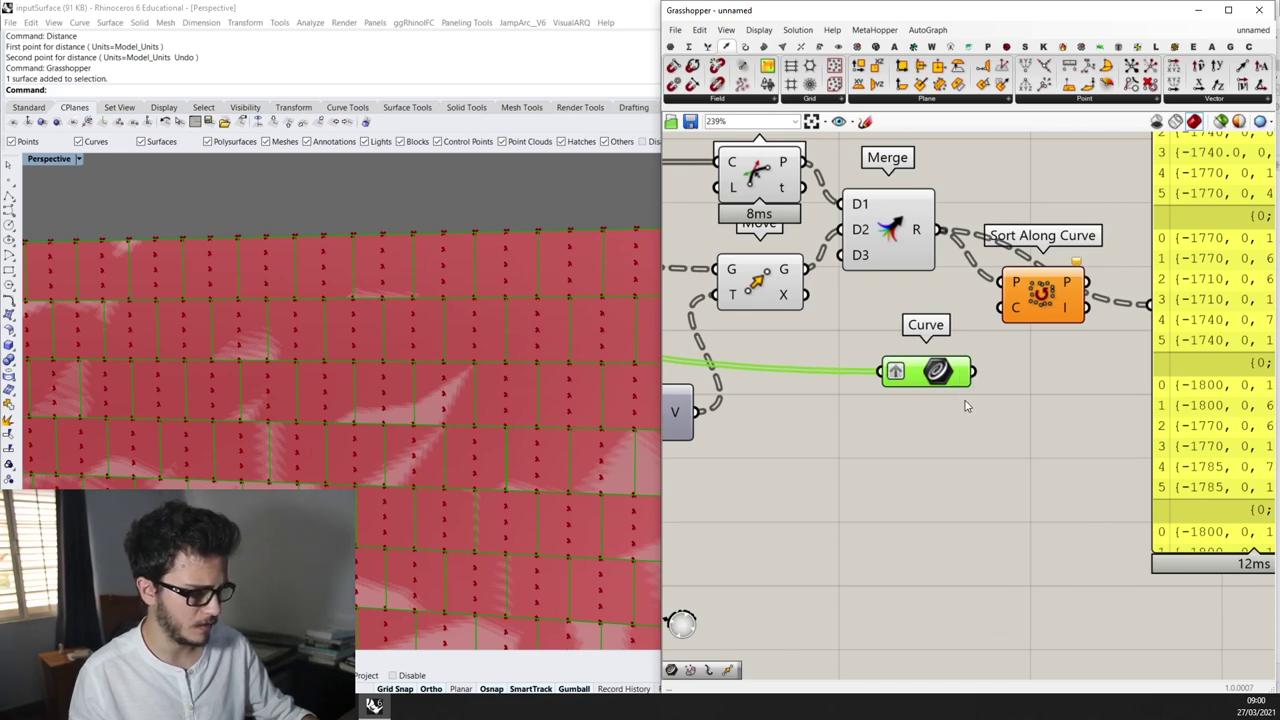
left_click_drag(978, 380, 1150, 406)
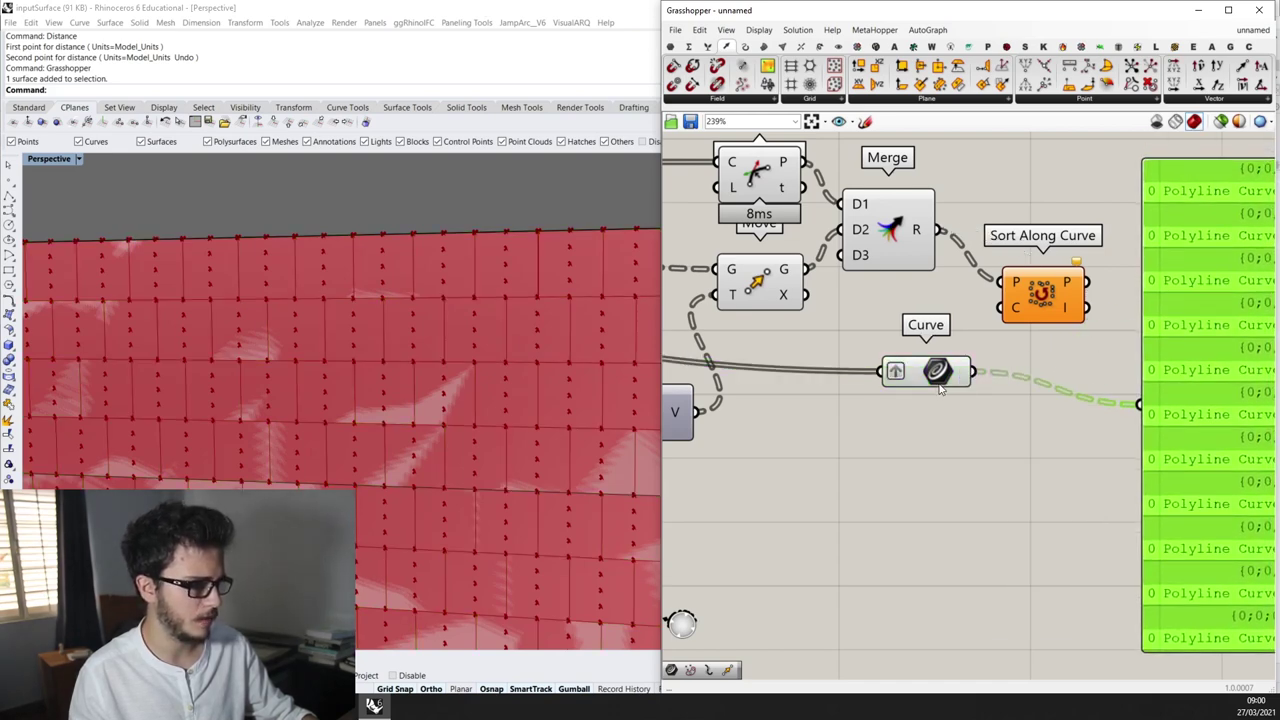
mouse_move(945, 377)
scroll(945, 377, "down", 2)
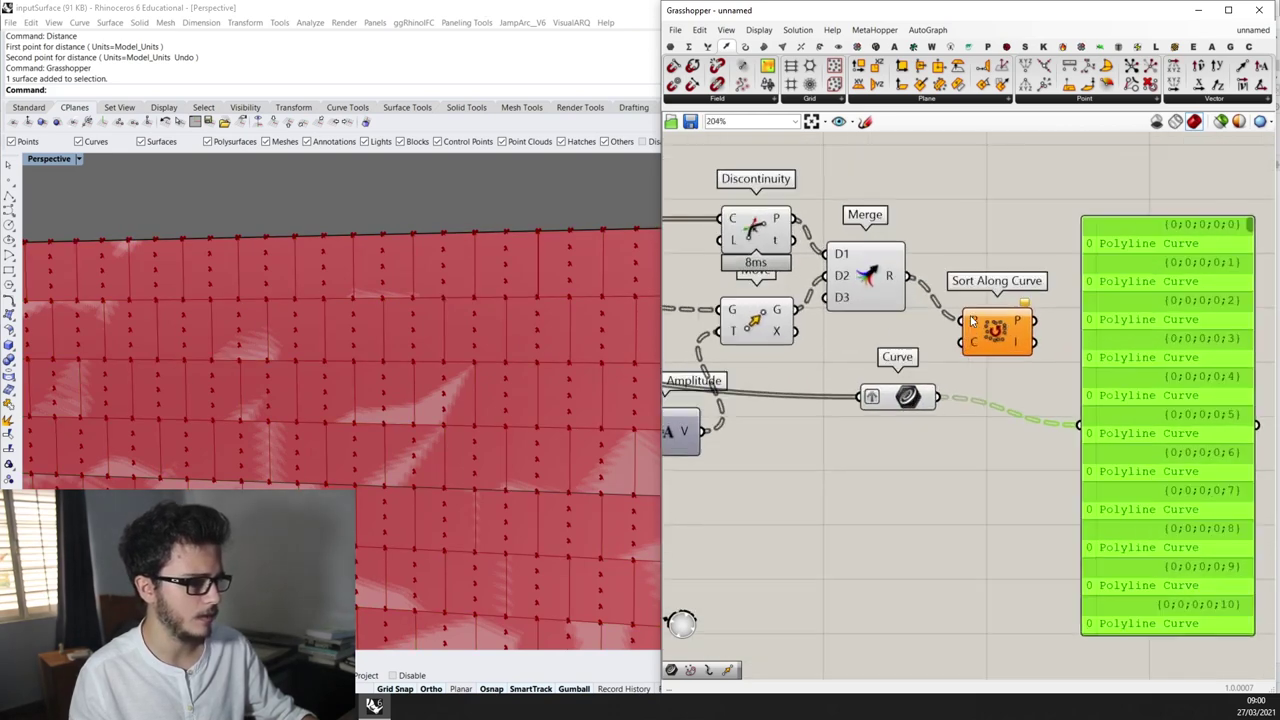
mouse_move(901, 287)
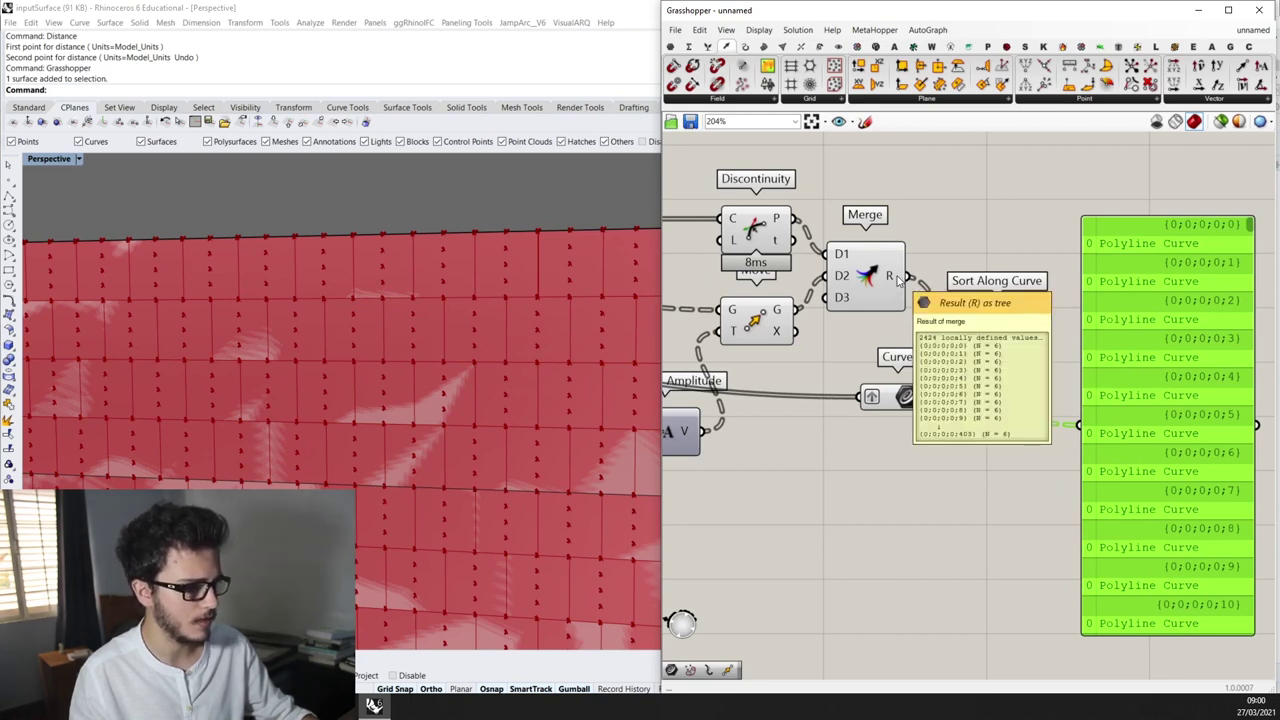
Connect the grafted Curve parameter to Sort Along Curve's C input and move the panel further away
scroll(898, 282, "down", 1)
left_click_drag(947, 371, 933, 378)
scroll(907, 352, "up", 3)
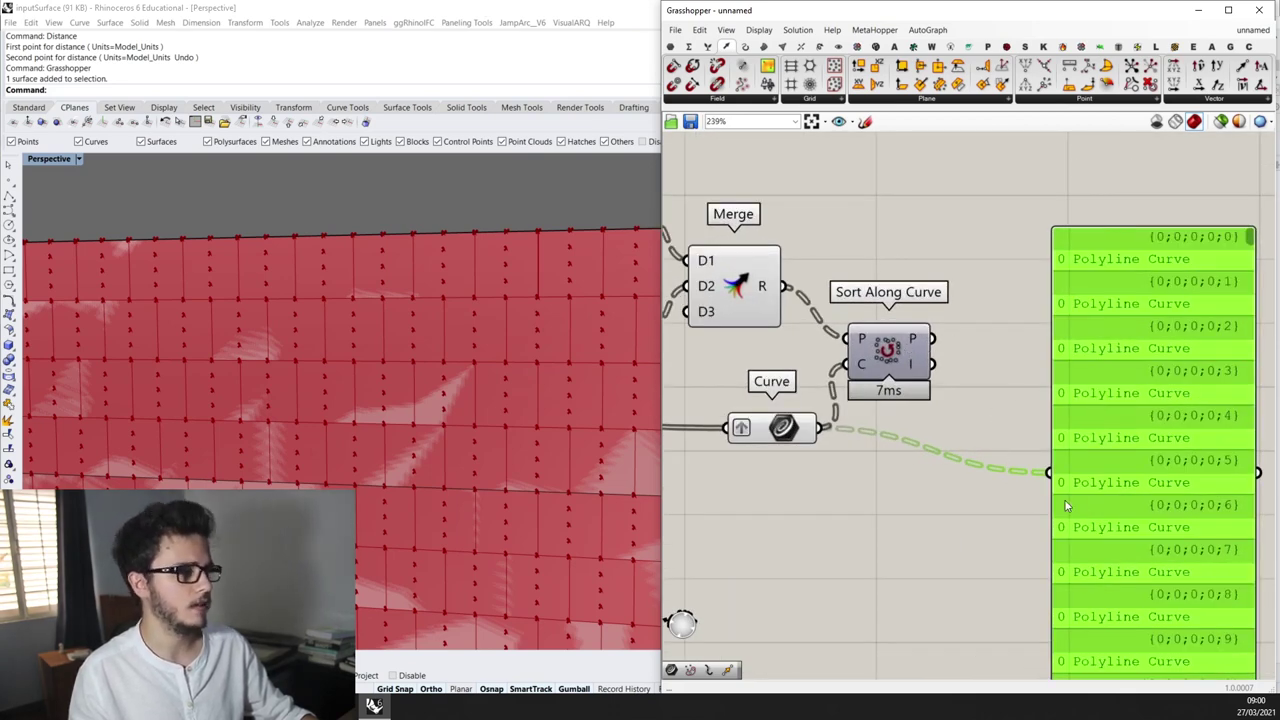
scroll(908, 360, "down", 2)
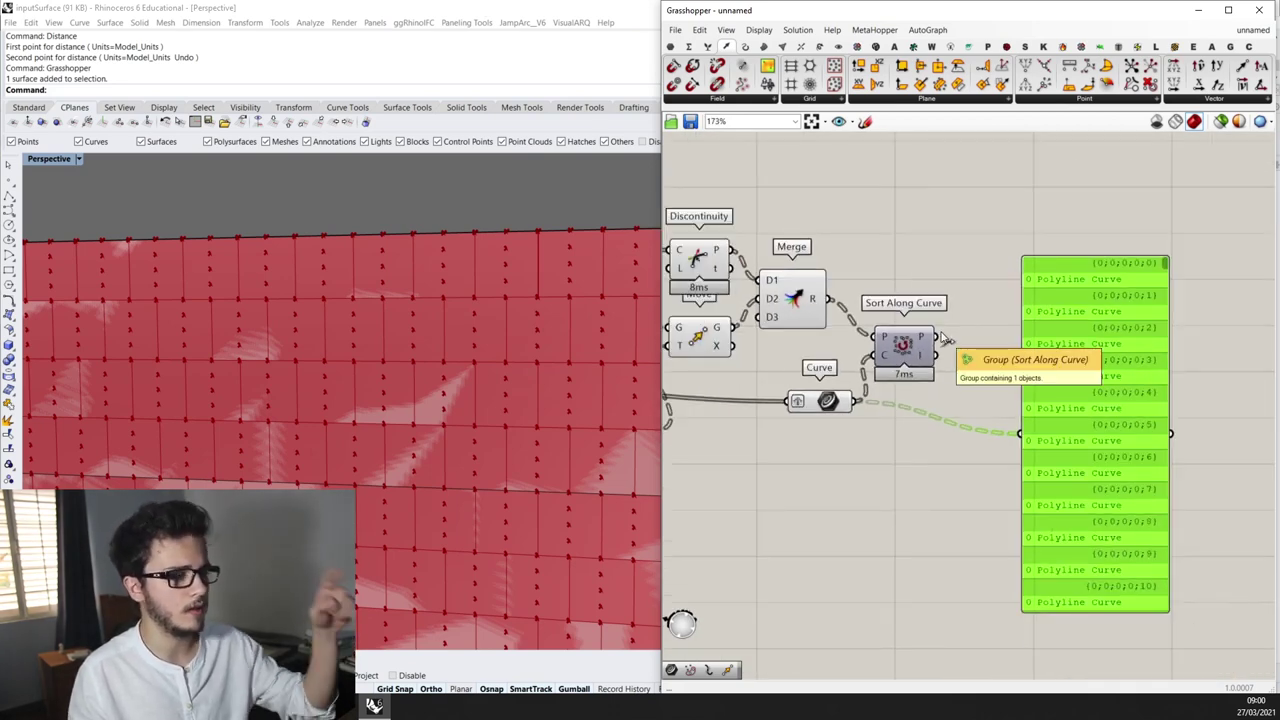
left_click_drag(1102, 309, 1164, 335)
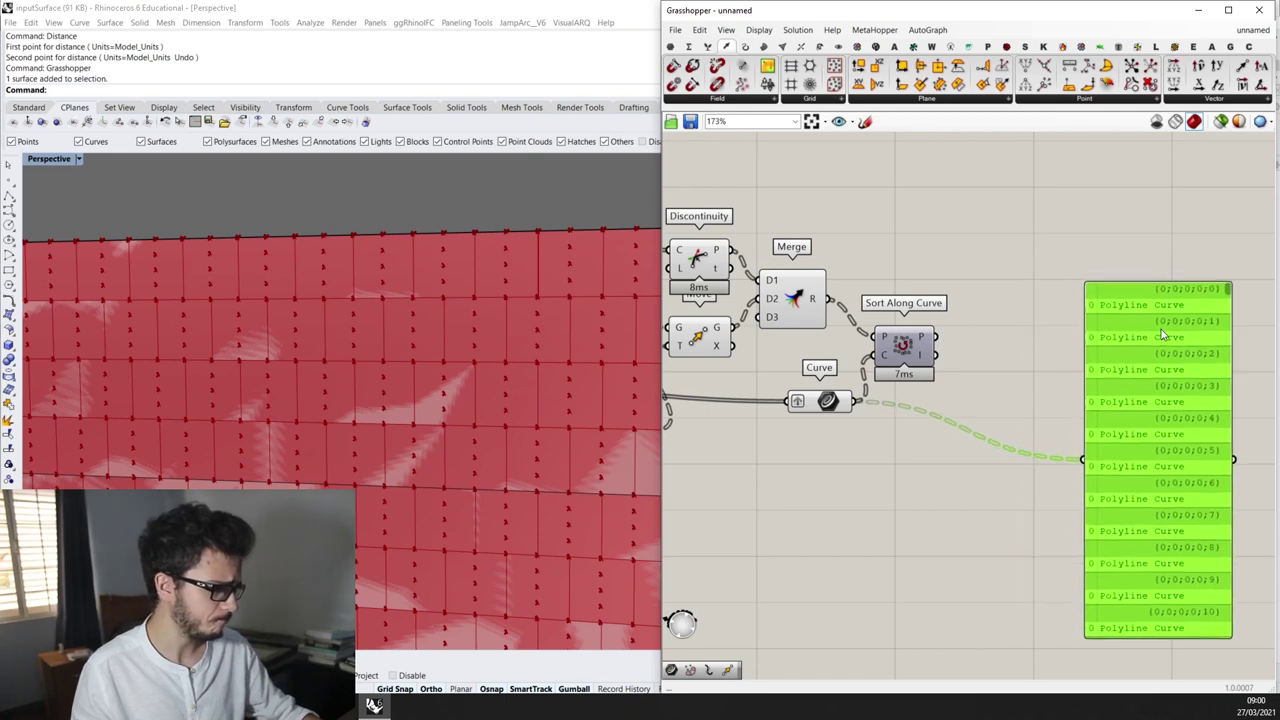
Add a PolyLine component beside Sort Along Curve and connect Sort Along Curve's P output to its V input
double_click(1037, 263)
type("poly")
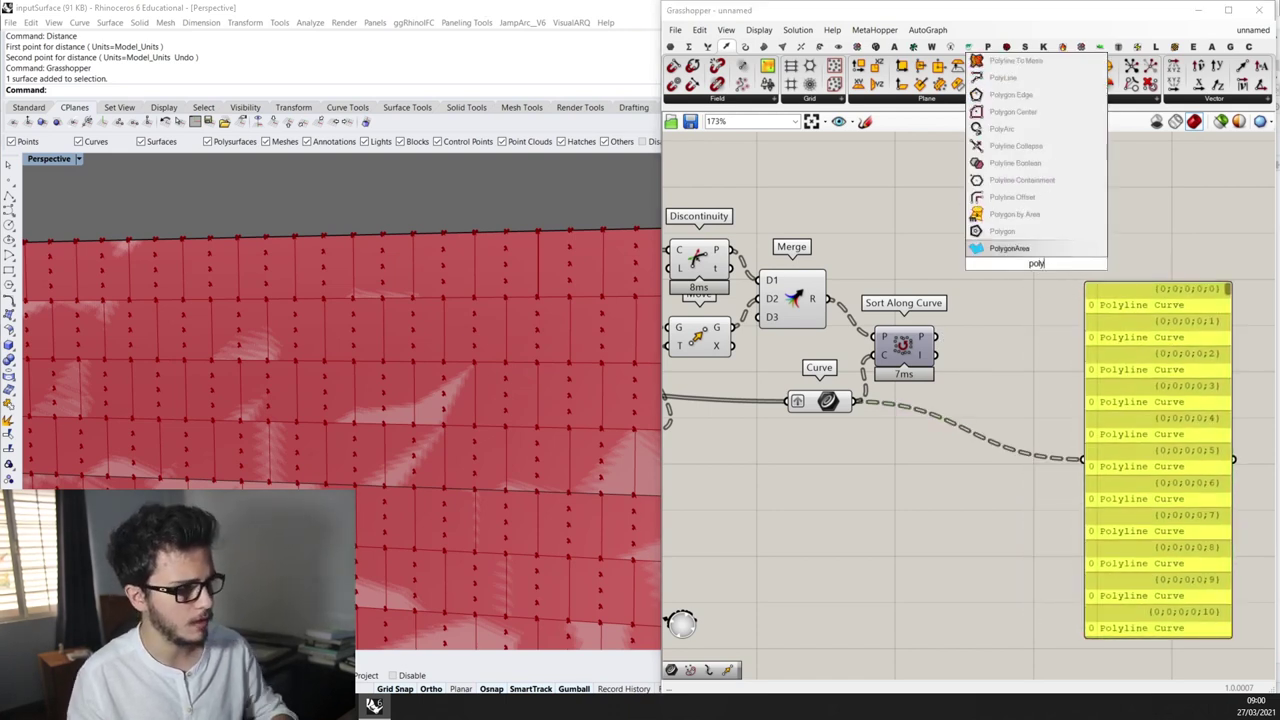
type("lin")
key("Up")
key("Up")
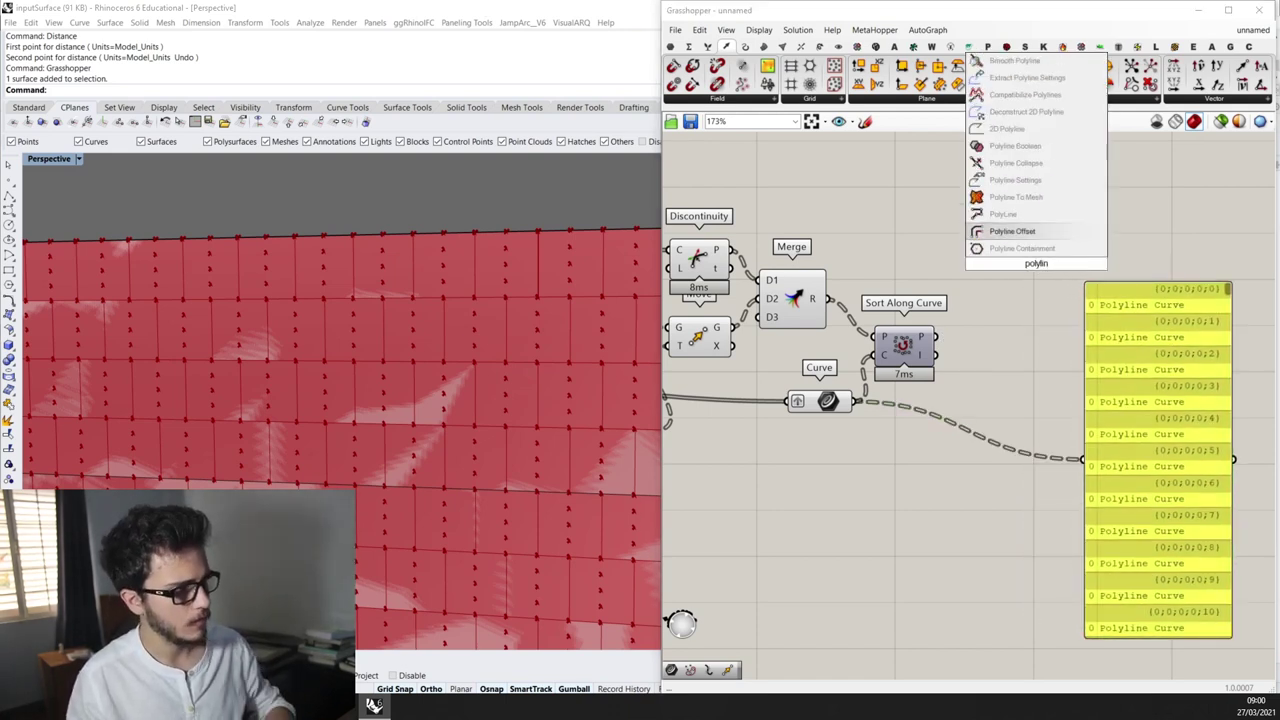
key("Return")
left_click_drag(1037, 263, 1037, 328)
left_click_drag(936, 338, 1029, 347)
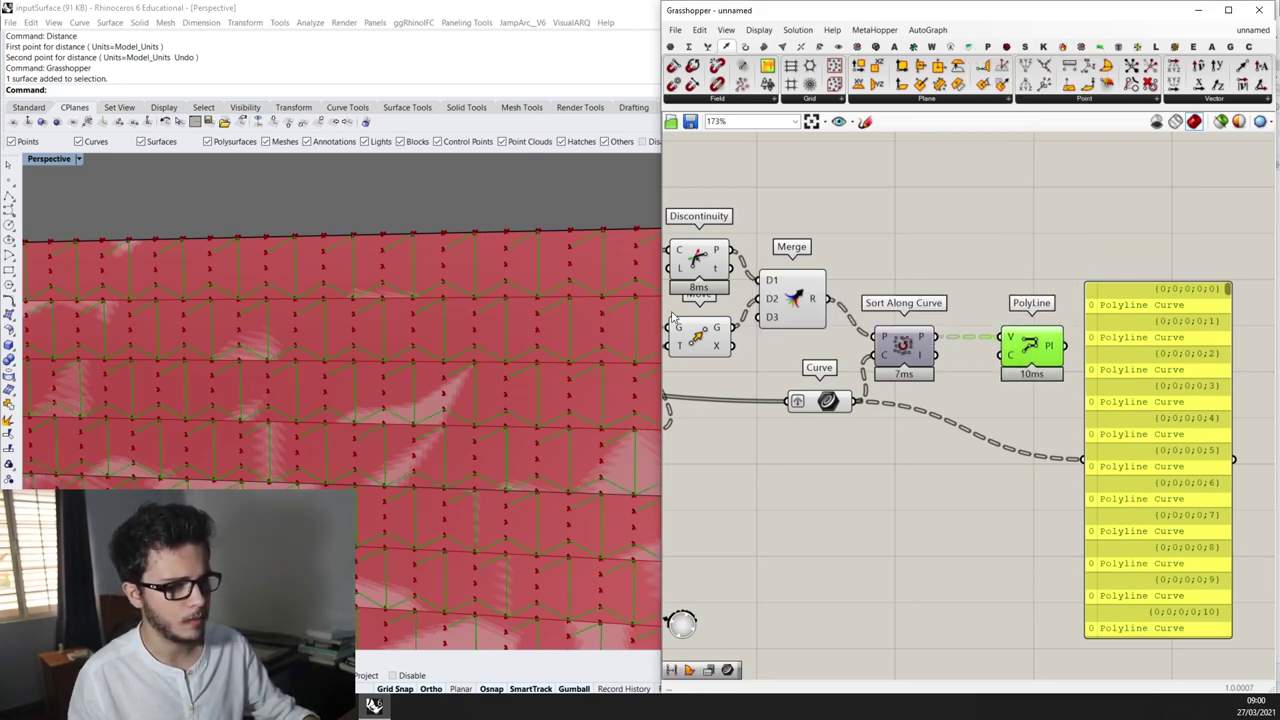
Set the PolyLine component's C (closed) input to True
scroll(606, 350, "down", 6)
scroll(564, 429, "up", 10)
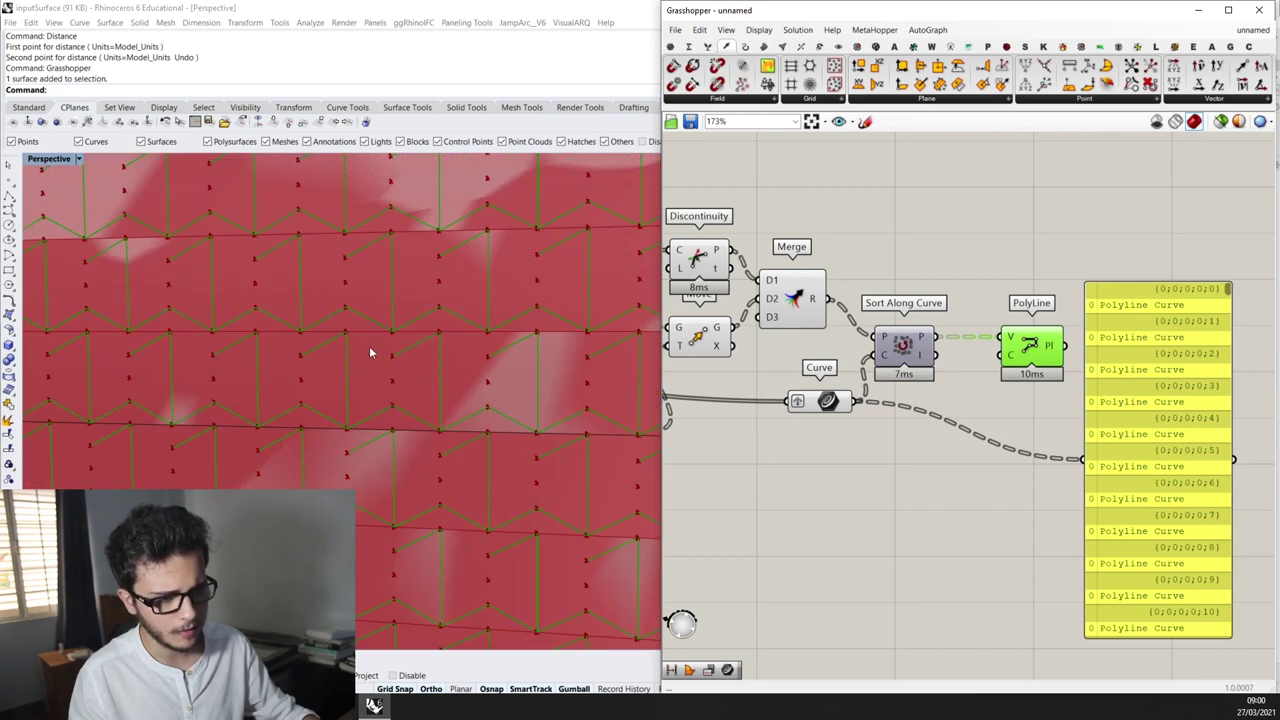
right_click(1006, 360)
mouse_move(1050, 482)
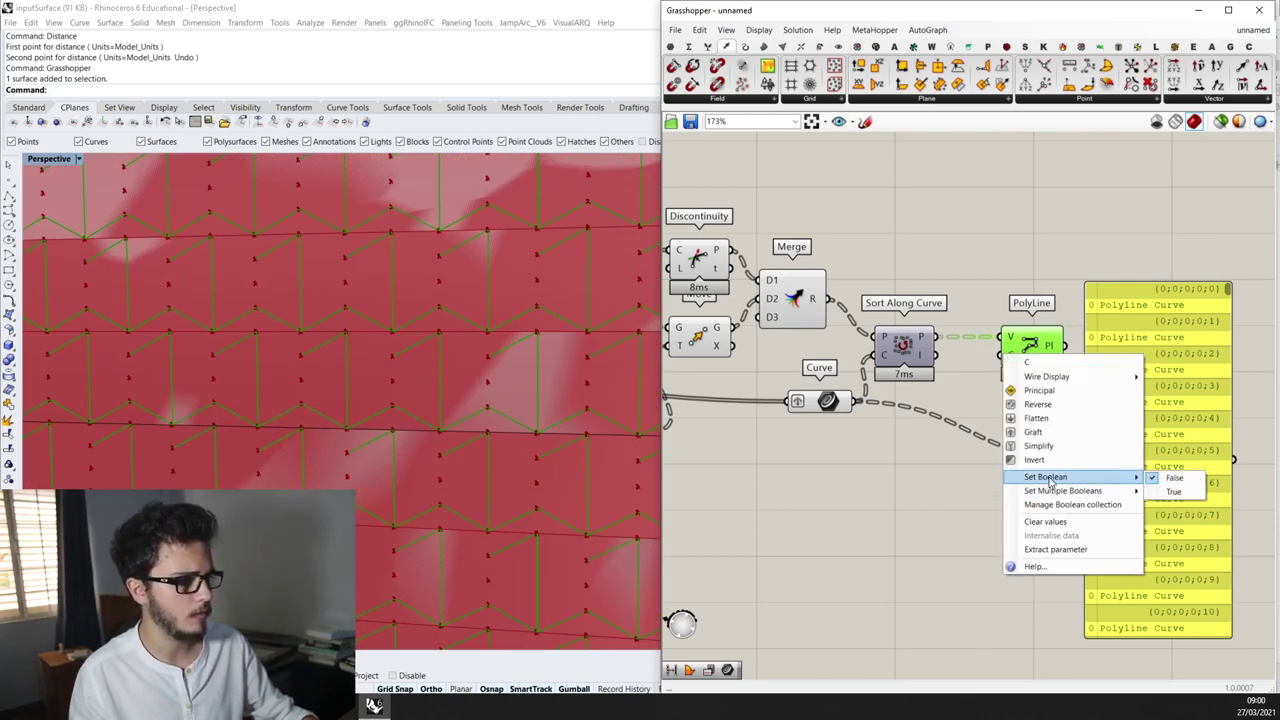
left_click(1180, 491)
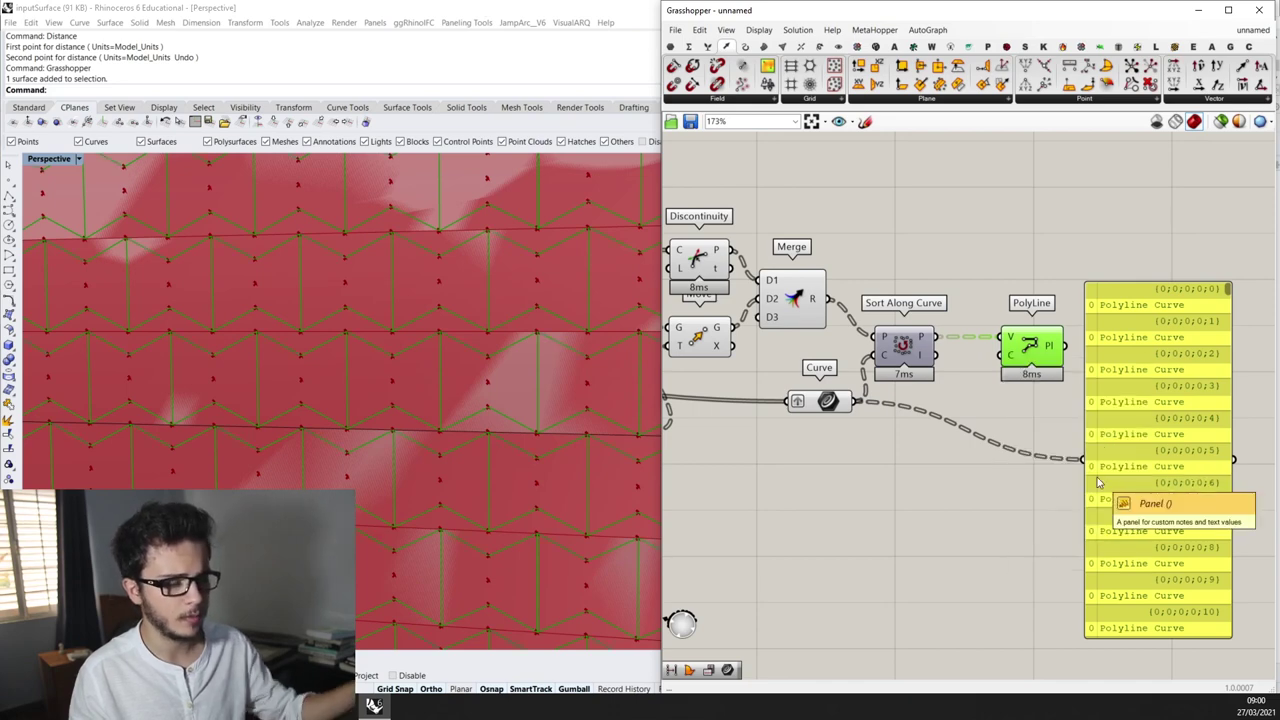
Select the components upstream of Sort Along Curve, from the panel outlines' Curve parameter to Merge, and turn off their preview
scroll(555, 480, "down", 5)
scroll(551, 478, "down", 3)
scroll(1007, 482, "down", 5)
left_click_drag(1006, 477, 719, 336)
middle_click(863, 383)
left_click(897, 345)
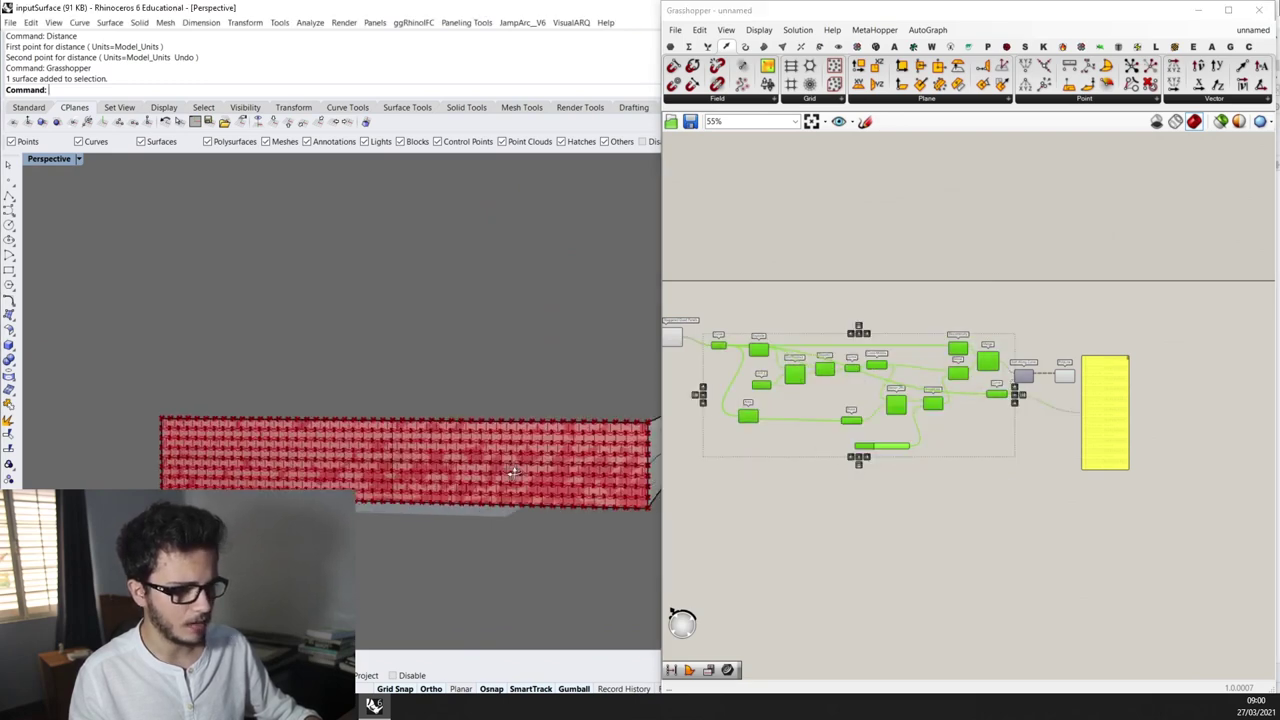
Examine the closed panel polylines on the facade from close up and from a distance, and deselect the upstream components
scroll(510, 477, "up", 5)
scroll(427, 435, "down", 2)
right_click_drag(428, 435, 455, 506)
scroll(455, 506, "up", 2)
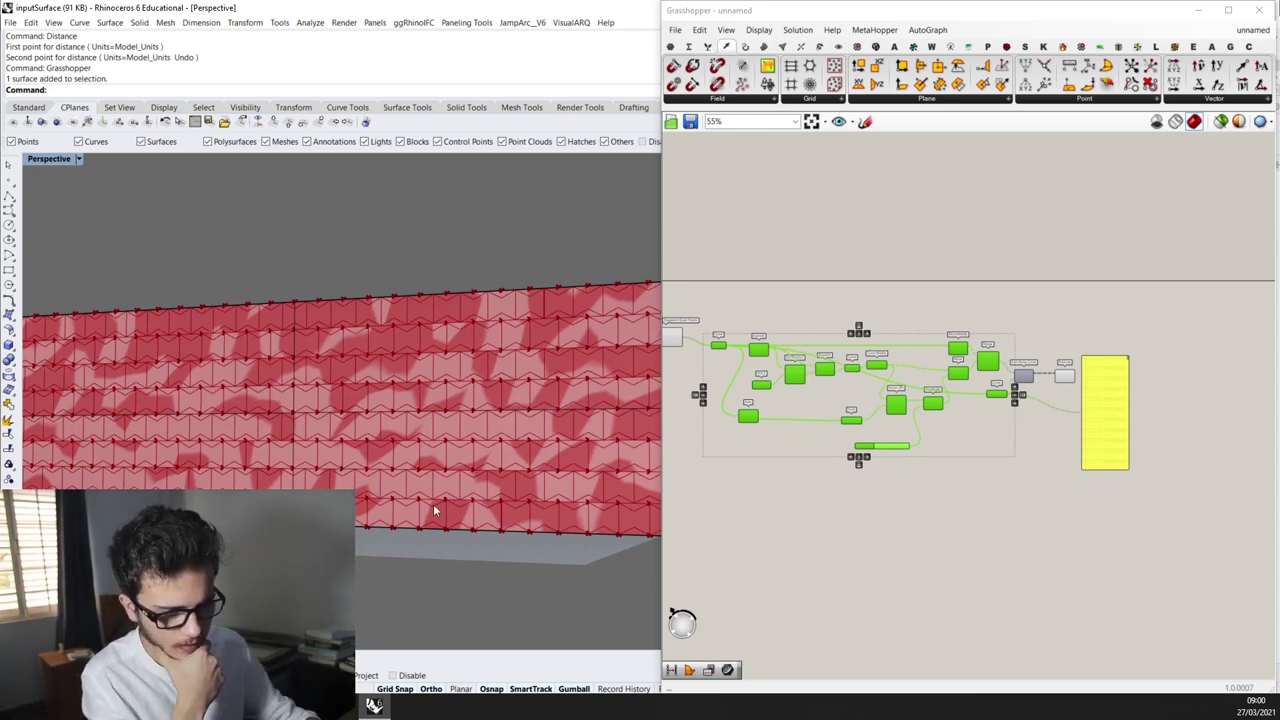
scroll(378, 502, "up", 4)
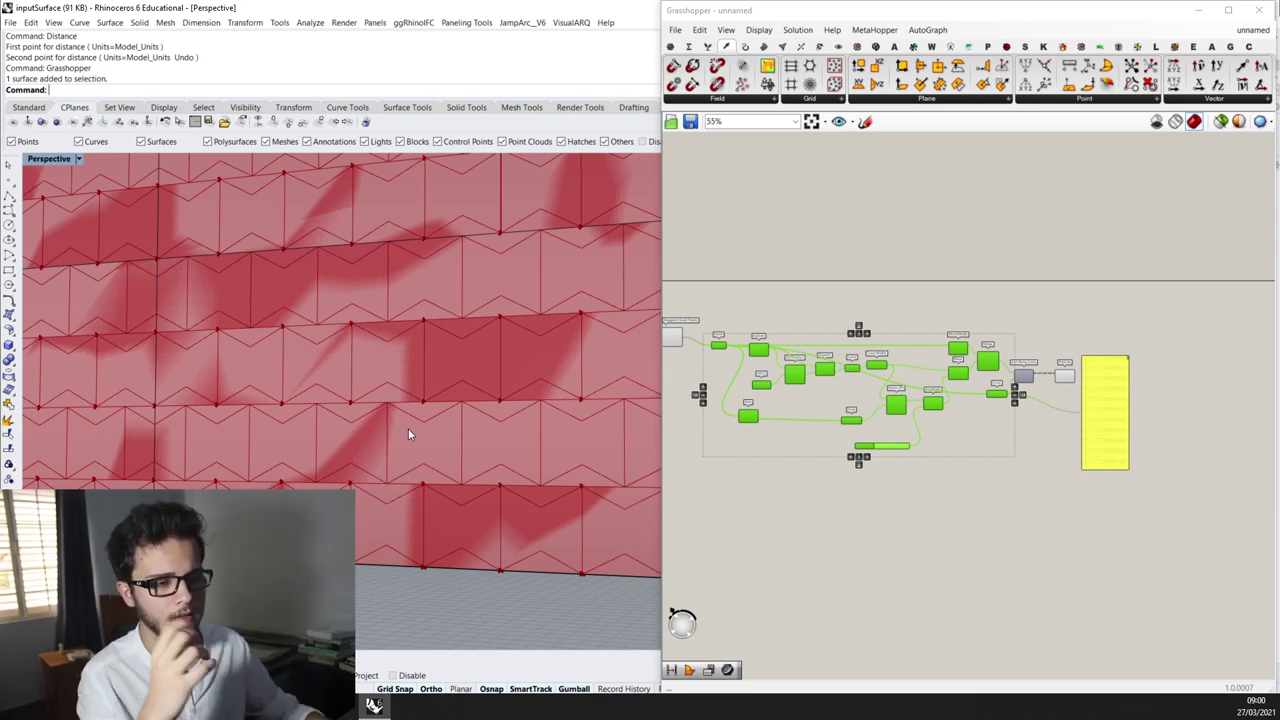
scroll(397, 448, "up", 3)
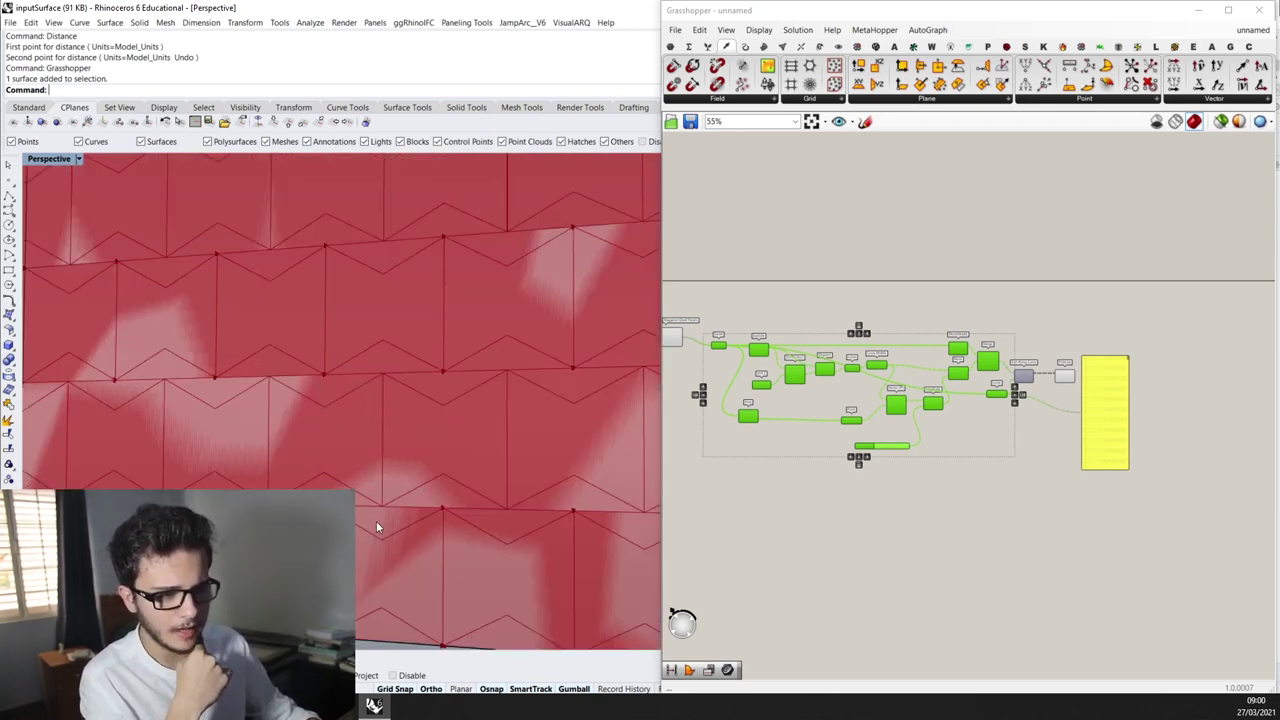
scroll(446, 444, "down", 6)
scroll(456, 420, "up", 2)
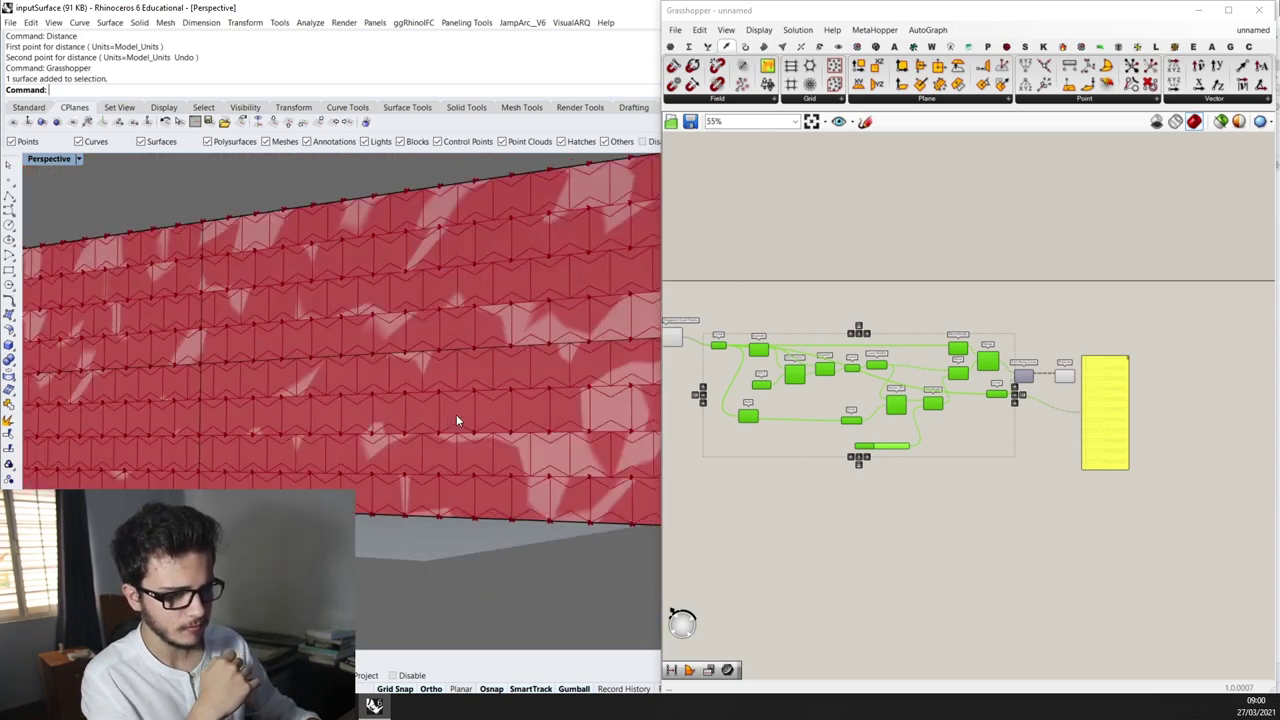
scroll(456, 420, "up", 2)
scroll(404, 444, "up", 2)
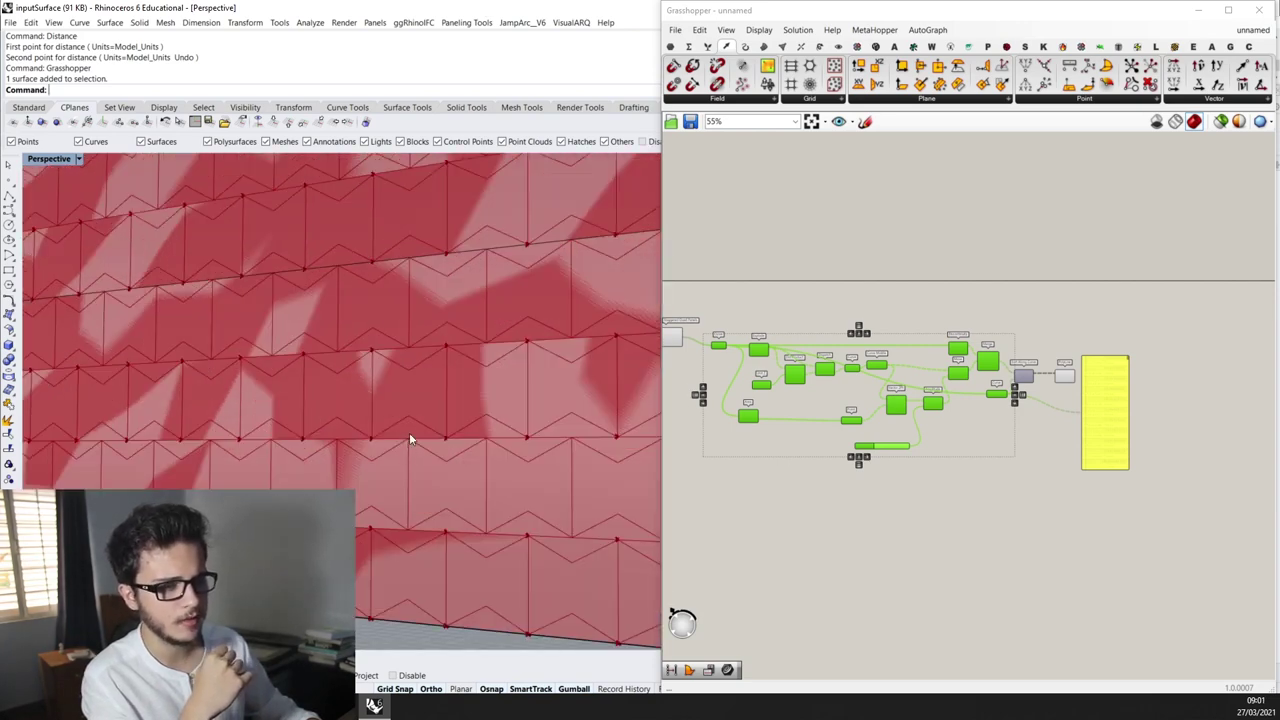
scroll(409, 437, "down", 3)
scroll(418, 405, "up", 2)
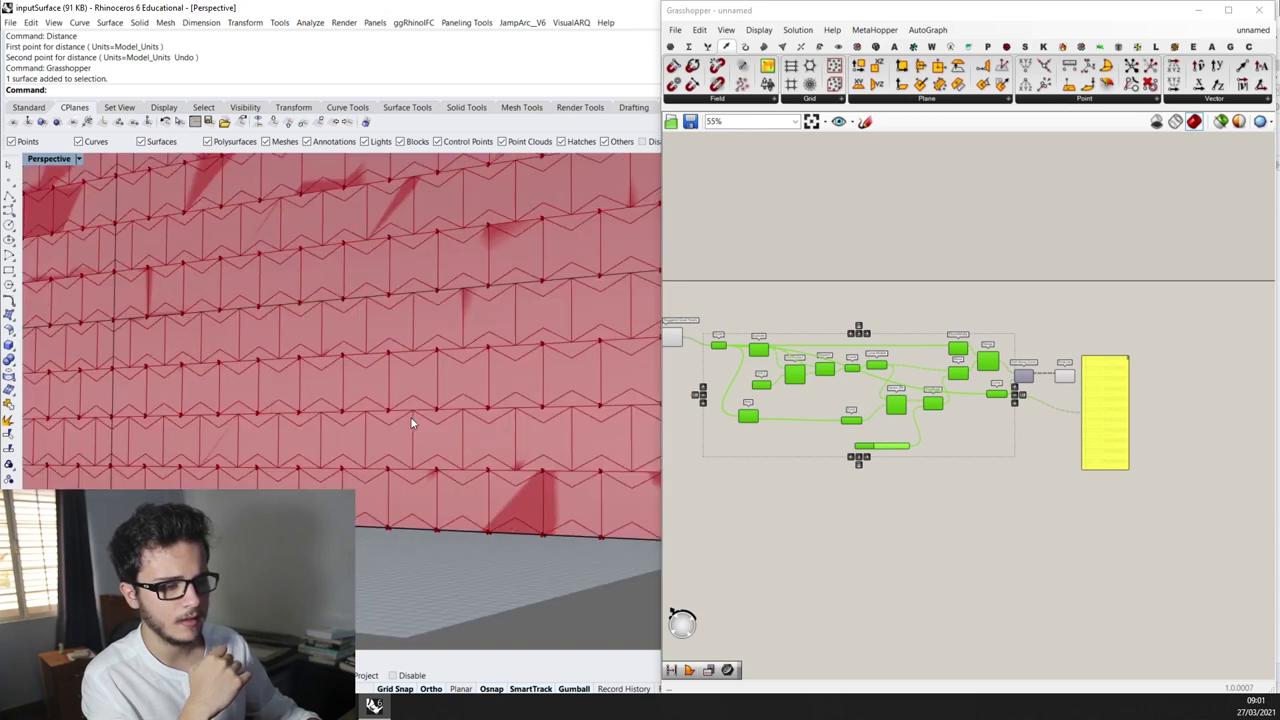
scroll(416, 431, "up", 3)
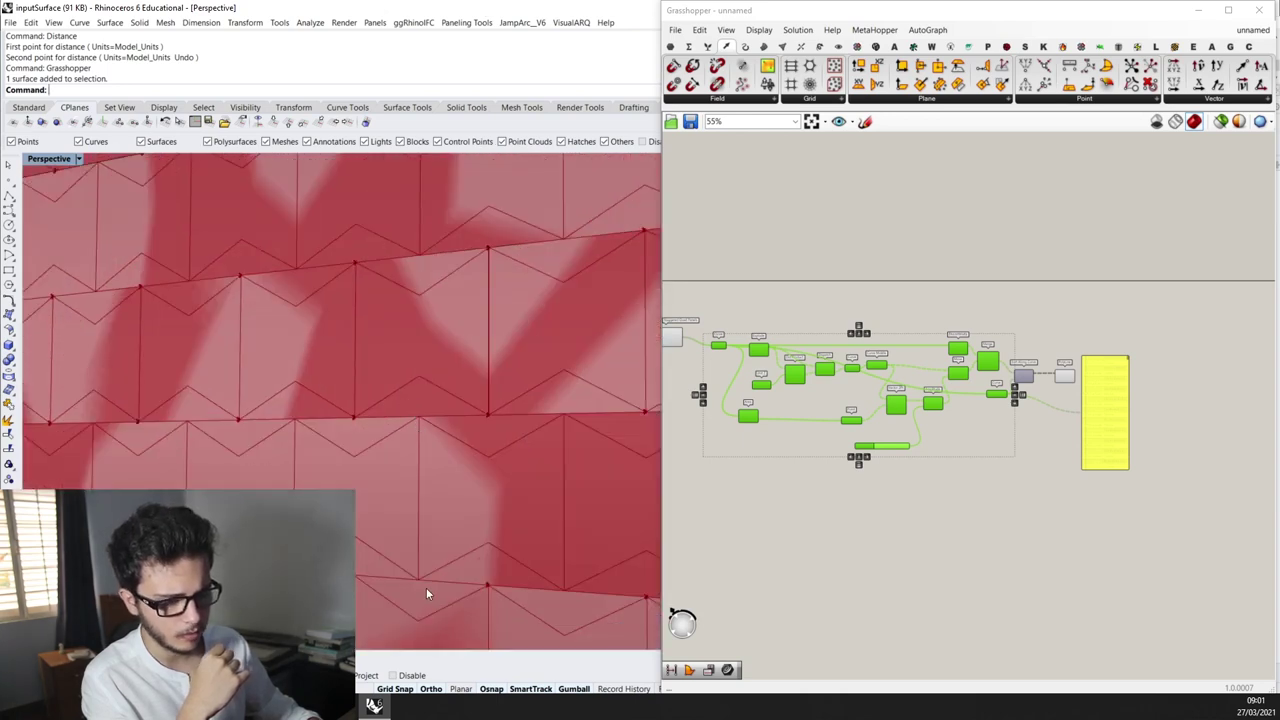
scroll(422, 369, "down", 3)
scroll(440, 410, "up", 3)
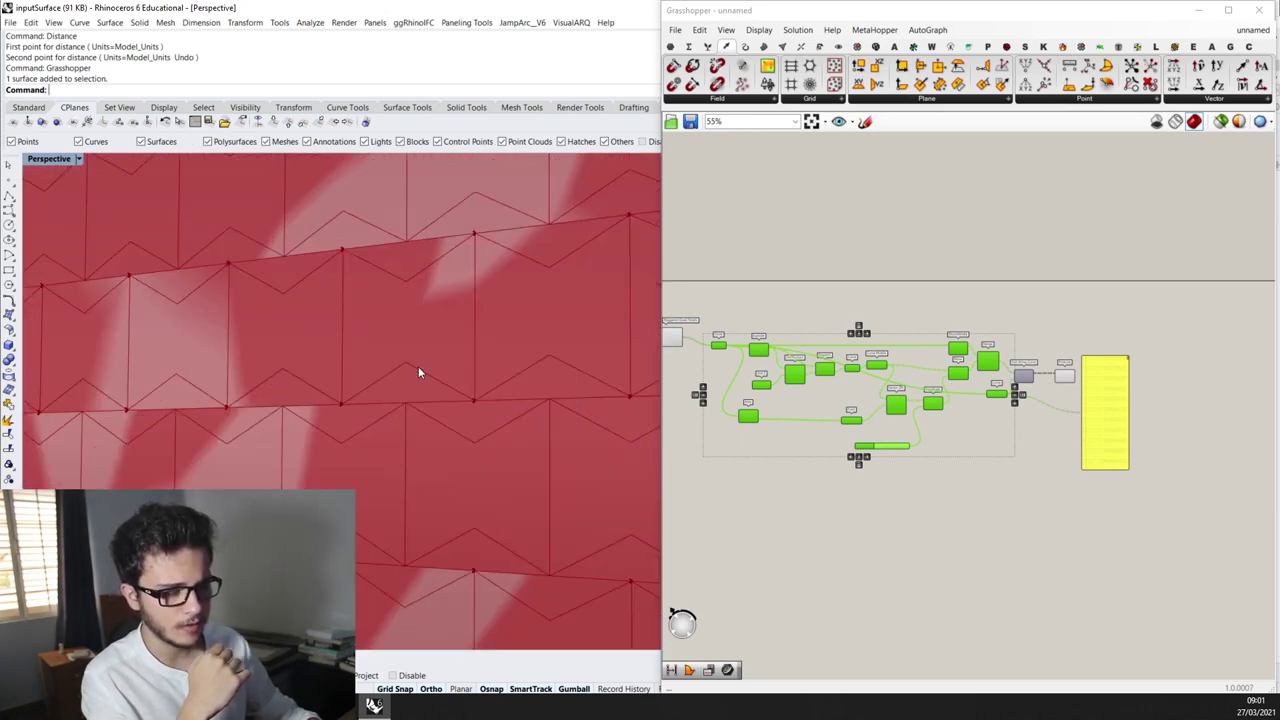
scroll(416, 373, "down", 2)
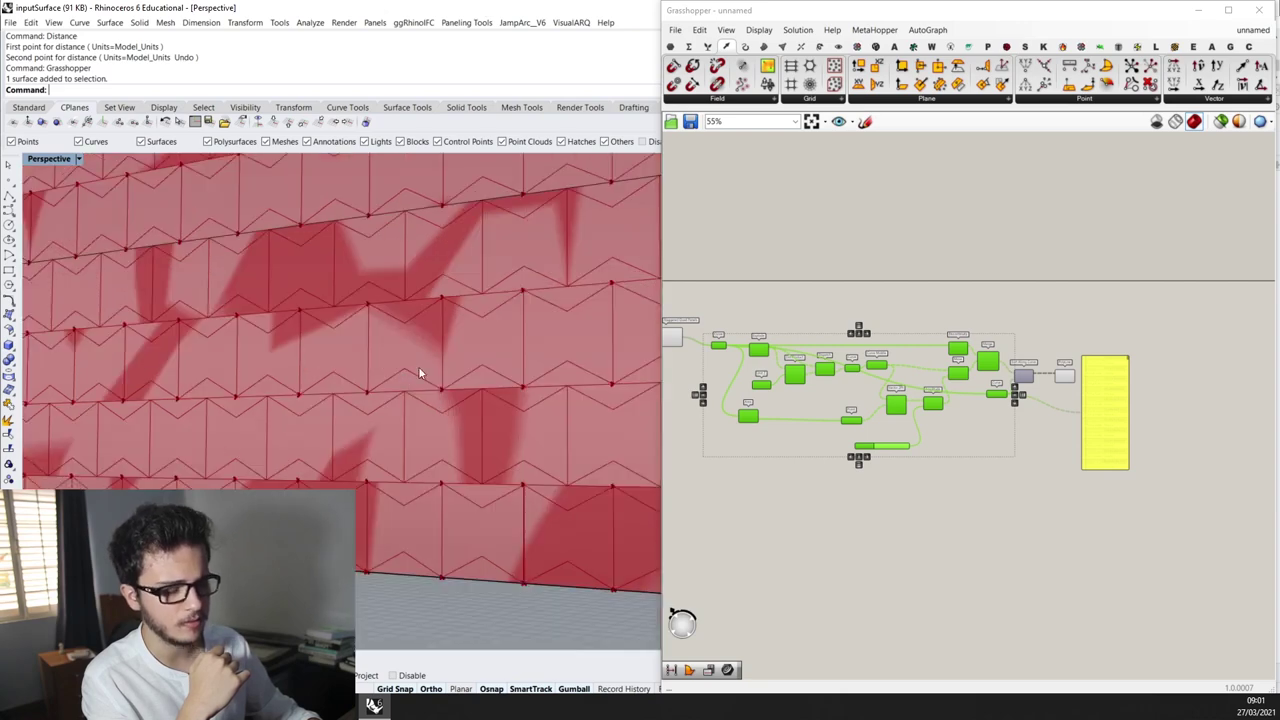
scroll(420, 373, "up", 4)
scroll(844, 429, "up", 4)
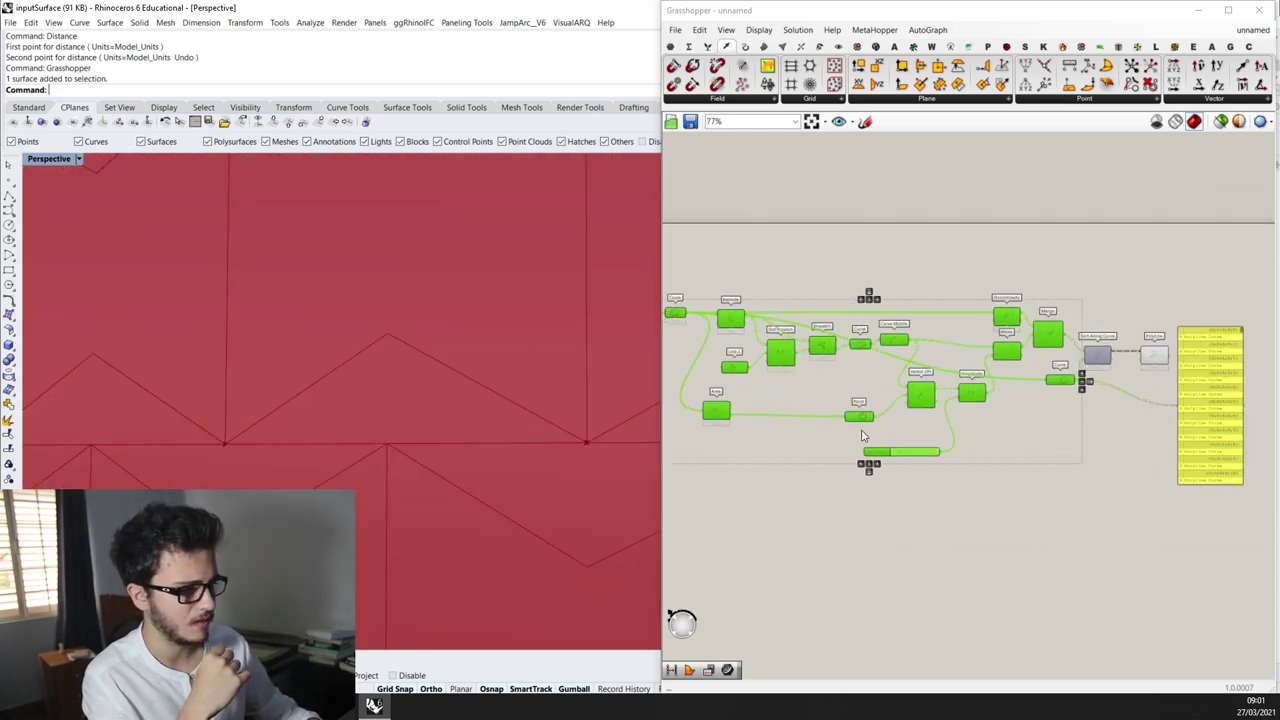
left_click(983, 497)
scroll(454, 370, "down", 6)
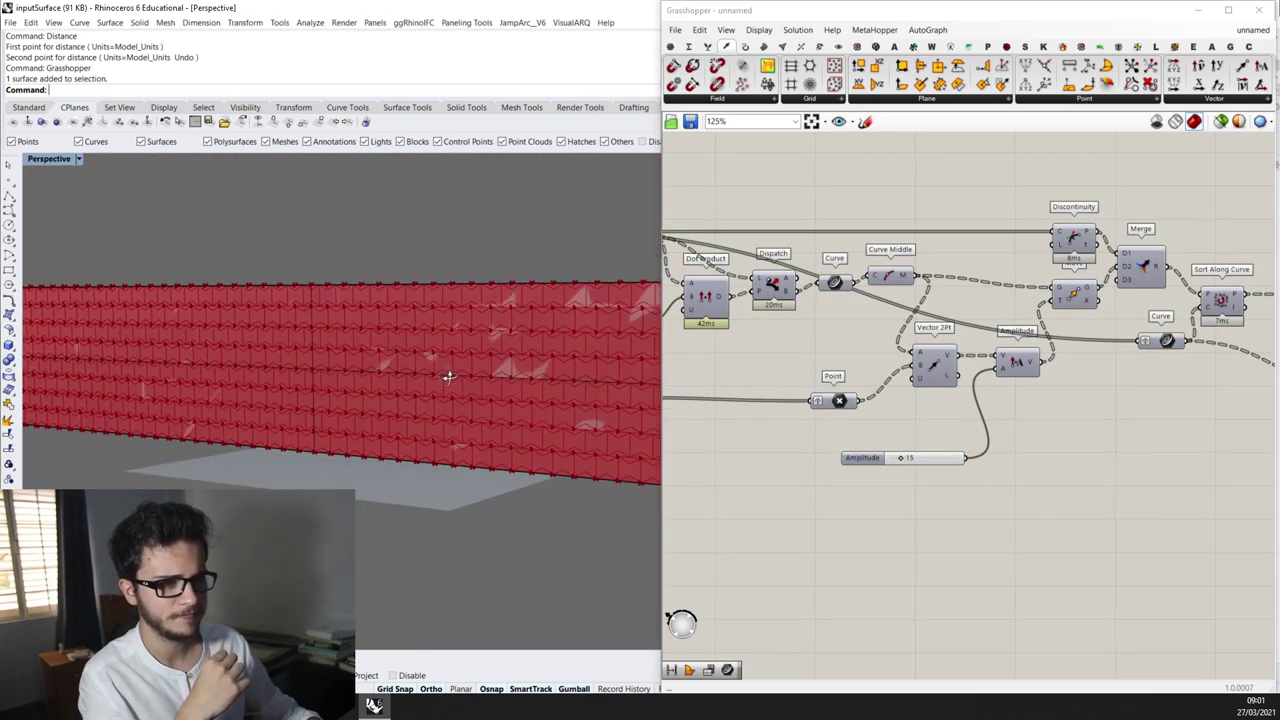
scroll(590, 359, "down", 2)
Connect PolyLine's output to the panel, move the panel further away, and select PolyLine to highlight its curves
right_click_drag(969, 311, 665, 328)
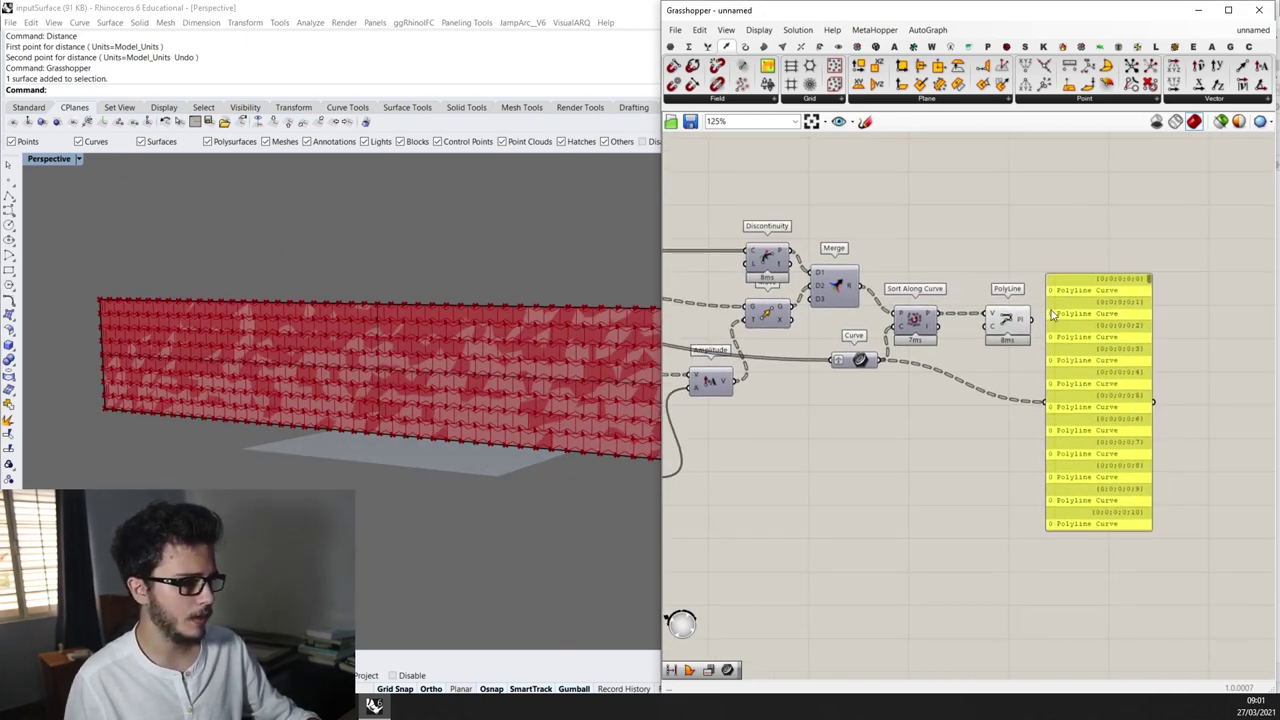
scroll(1040, 292, "up", 2)
left_click(983, 340)
left_click_drag(1020, 322, 1040, 436)
scroll(1040, 431, "down", 1)
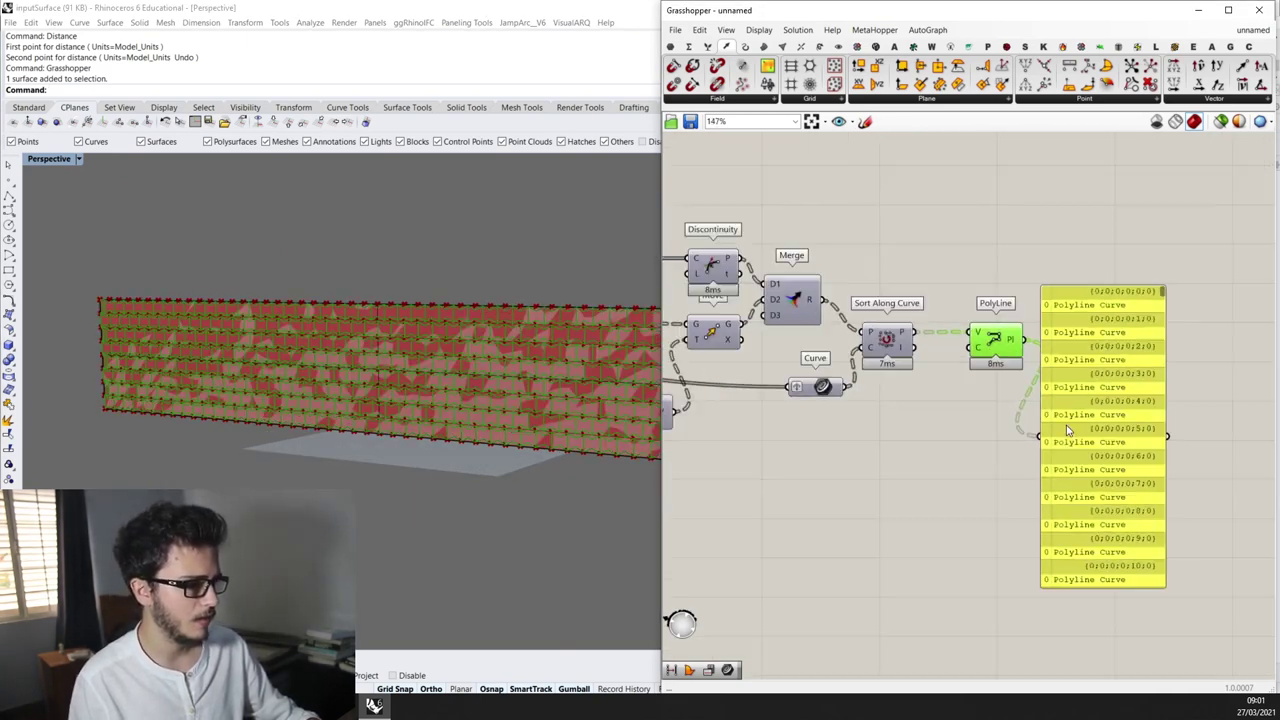
left_click_drag(1095, 392, 1157, 392)
left_click(993, 340)
Inspect the highlighted PolyLine curves and their row arrangement across the whole facade
scroll(262, 330, "down", 2)
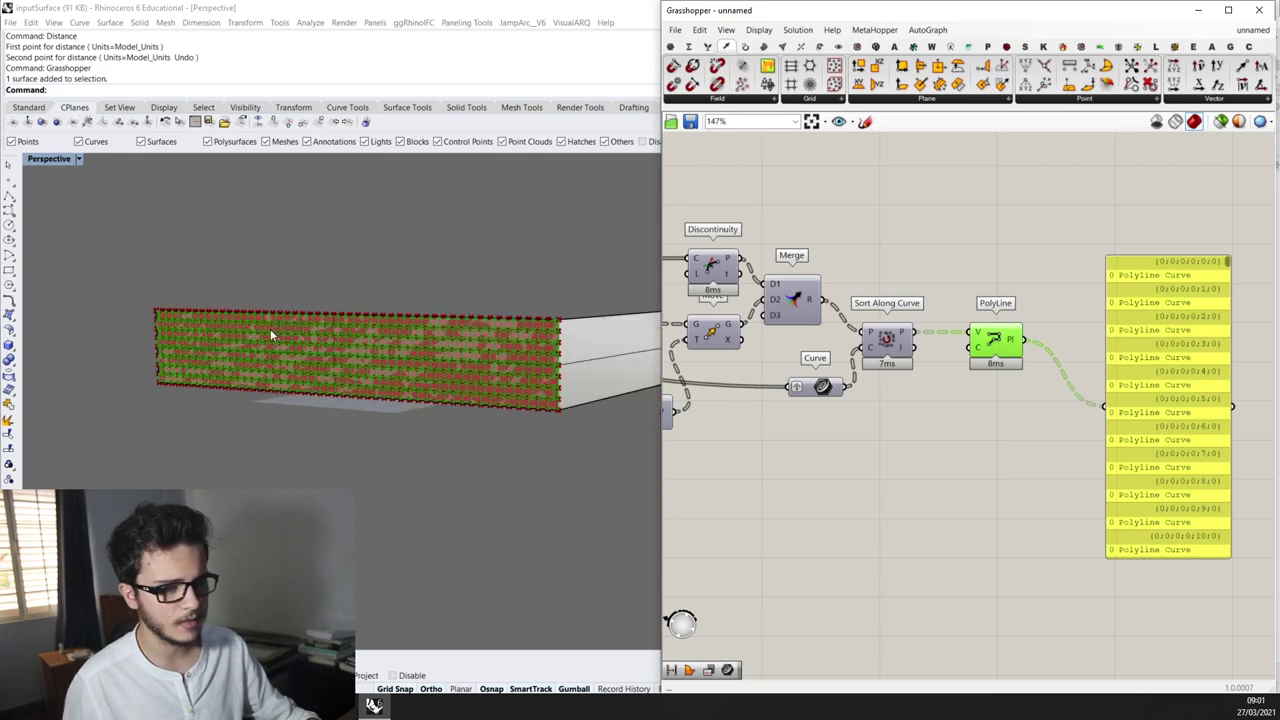
scroll(482, 359, "up", 3)
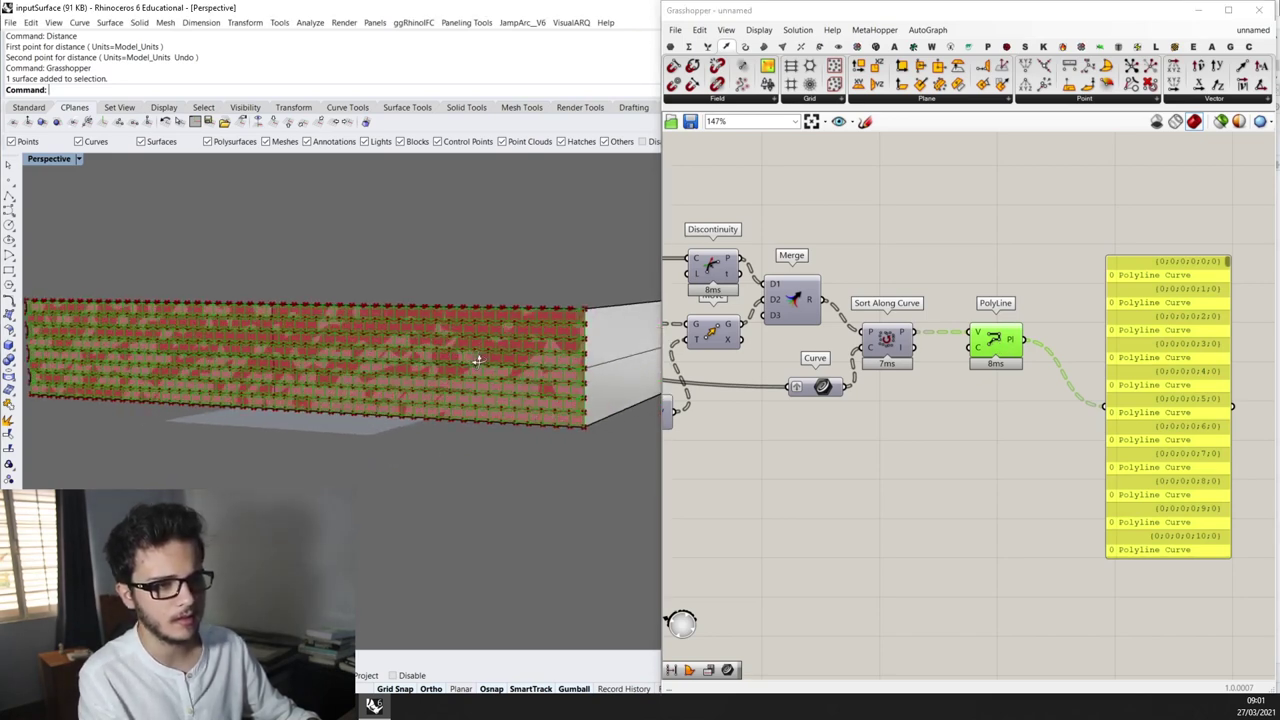
scroll(230, 360, "down", 2)
scroll(377, 358, "up", 2)
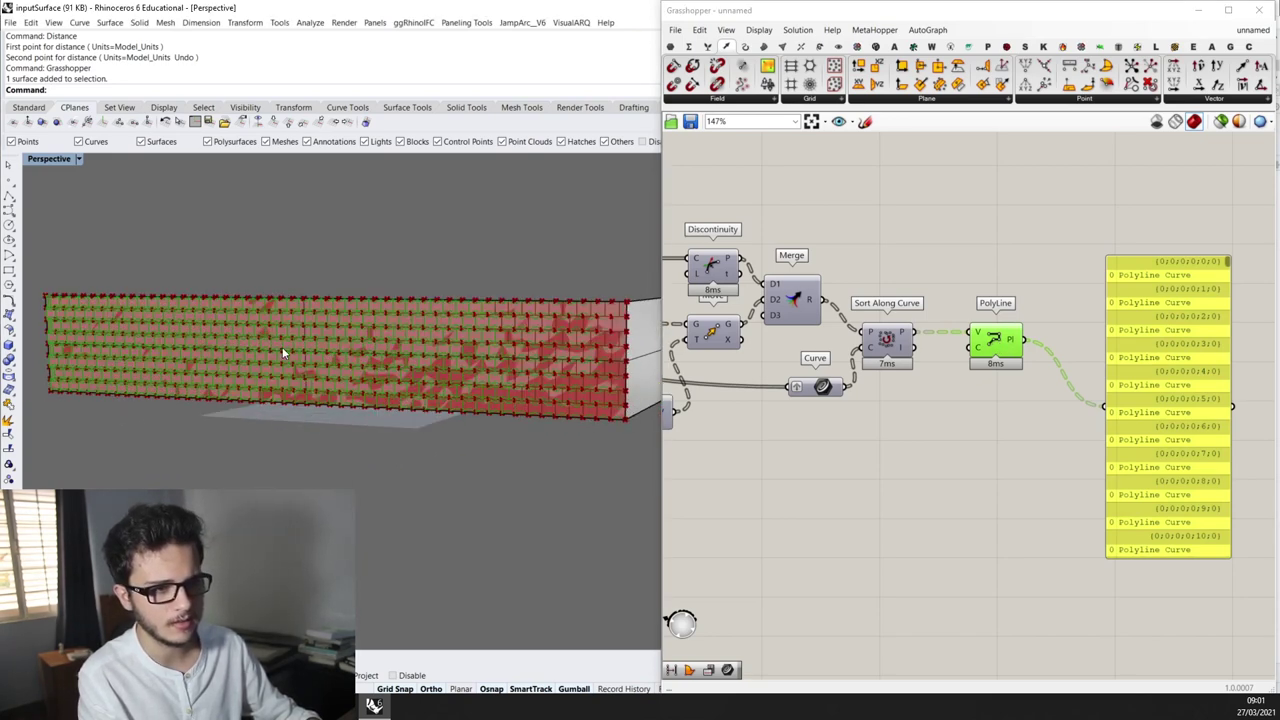
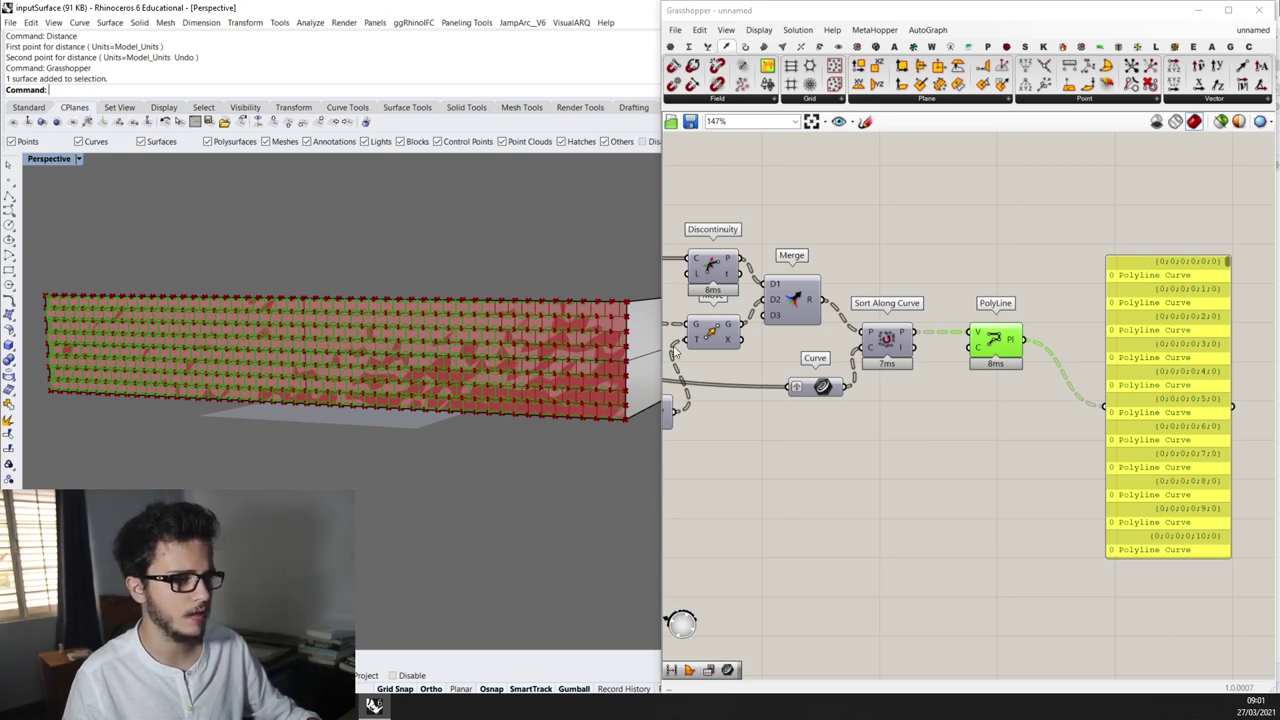
scroll(931, 374, "down", 2)
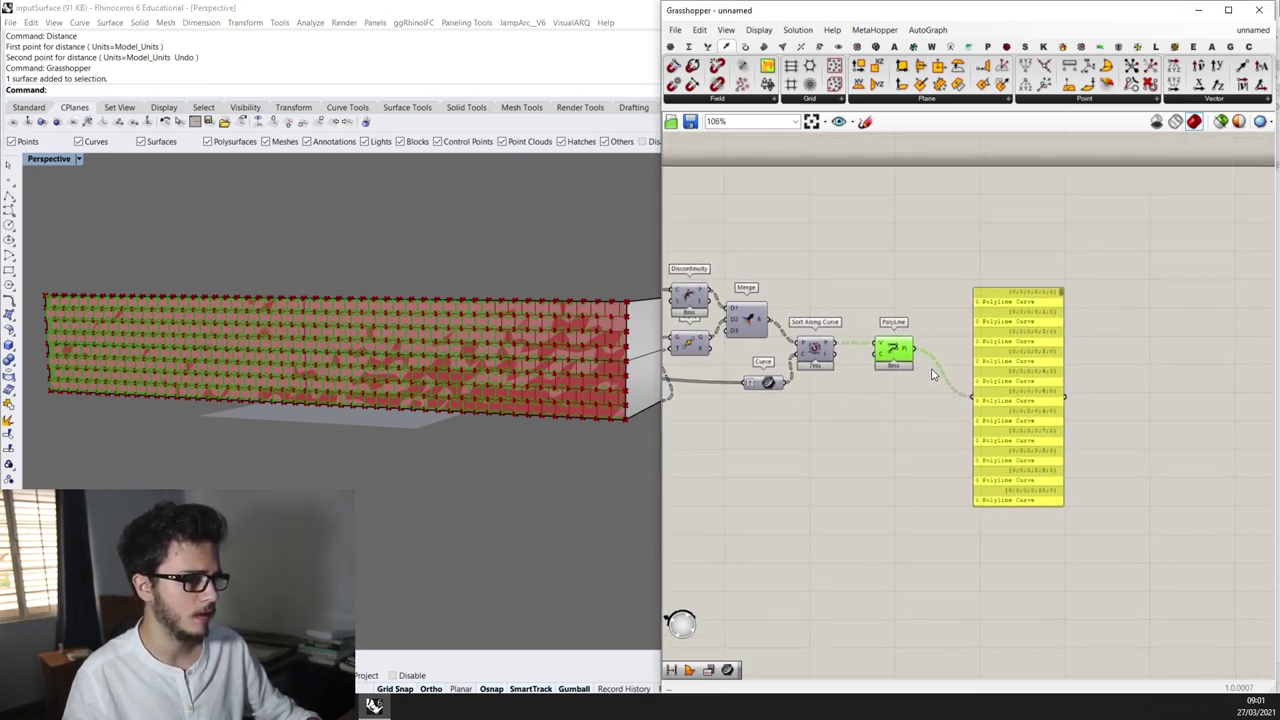
scroll(972, 362, "up", 1)
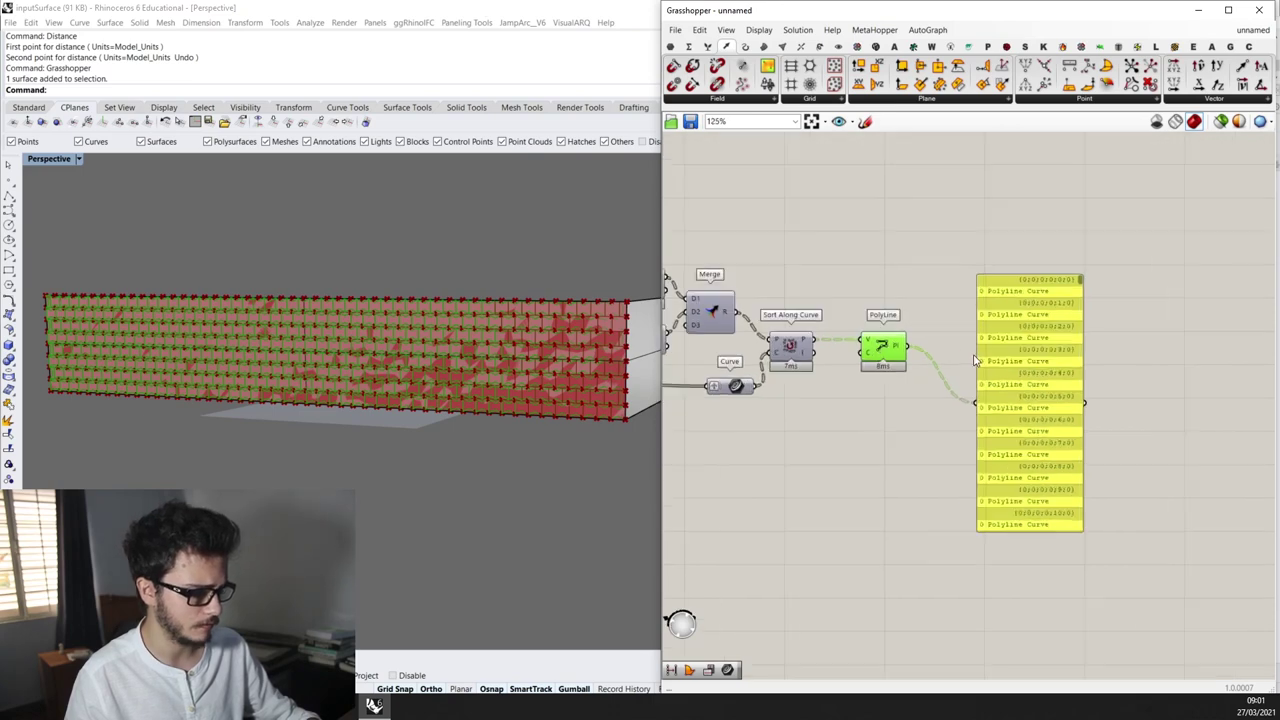
scroll(556, 370, "up", 1)
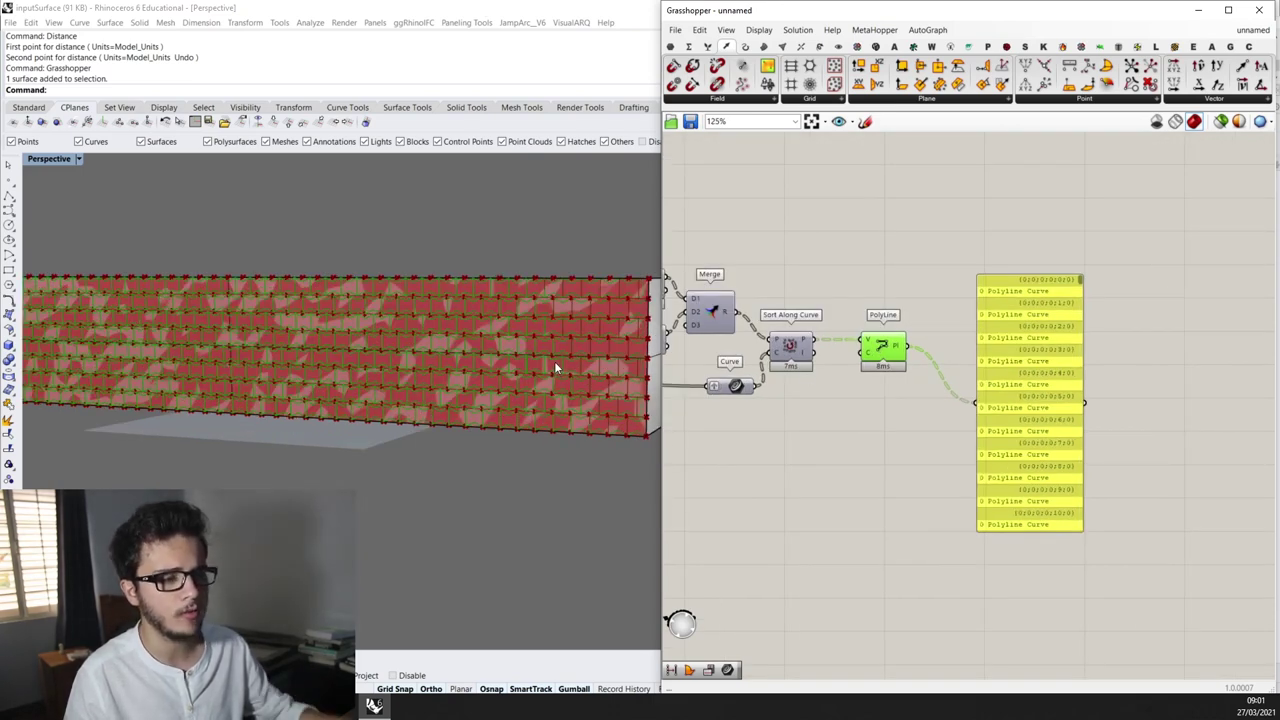
scroll(613, 381, "up", 1)
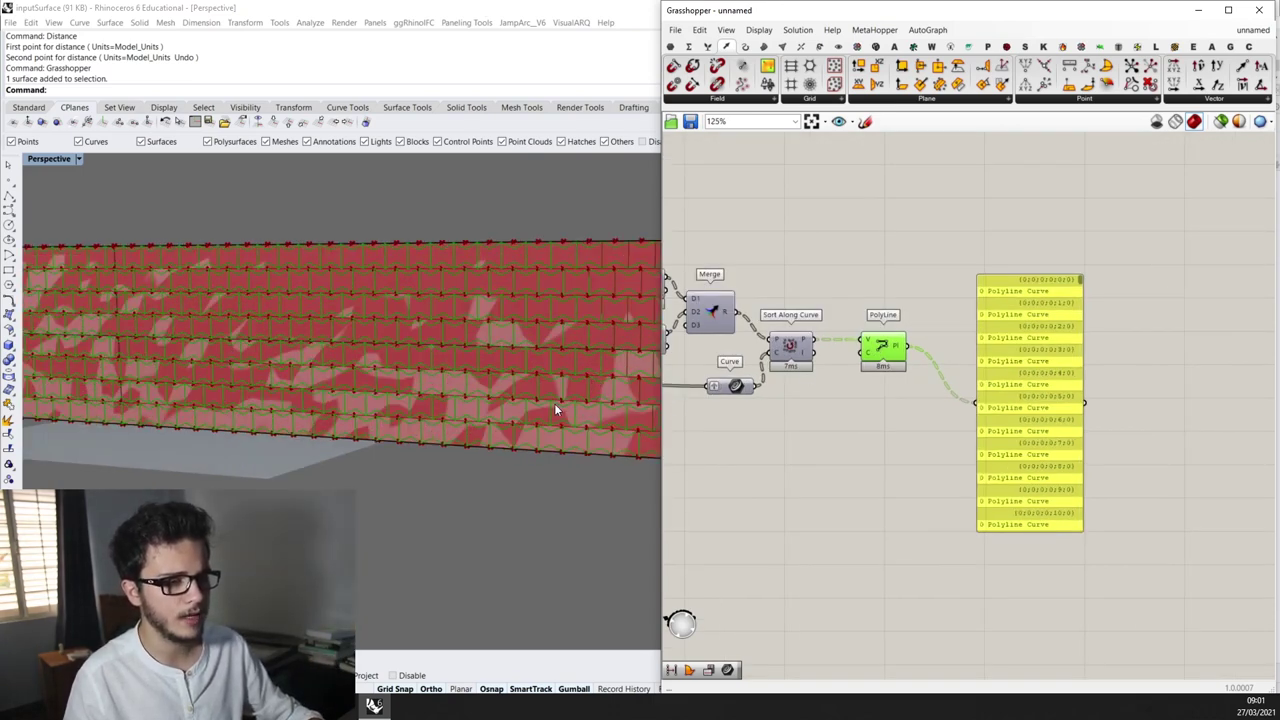
scroll(588, 410, "down", 1)
right_click_drag(129, 393, 469, 423)
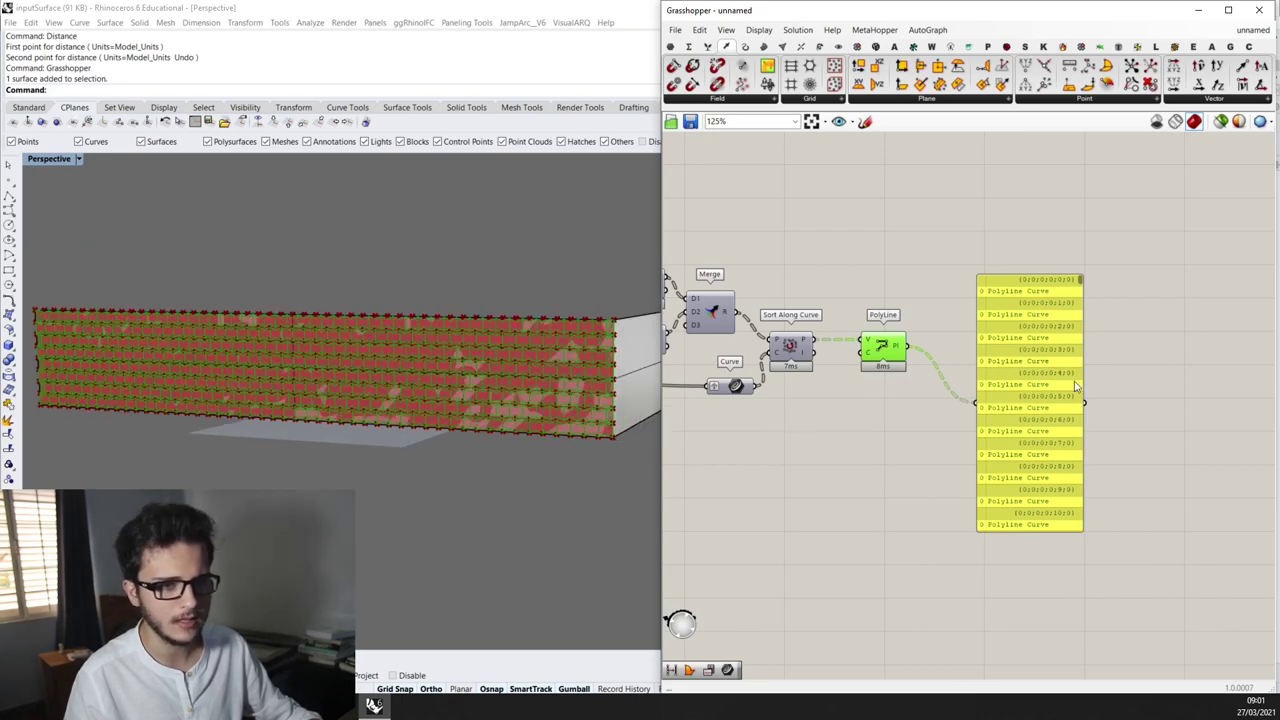
Move the panel further away, add an Area component below PolyLine, and connect PolyLine's Pl output to its G input
right_click_drag(1168, 372, 1049, 366)
left_click_drag(918, 398, 1003, 394)
scroll(822, 385, "up", 1)
left_click(767, 342)
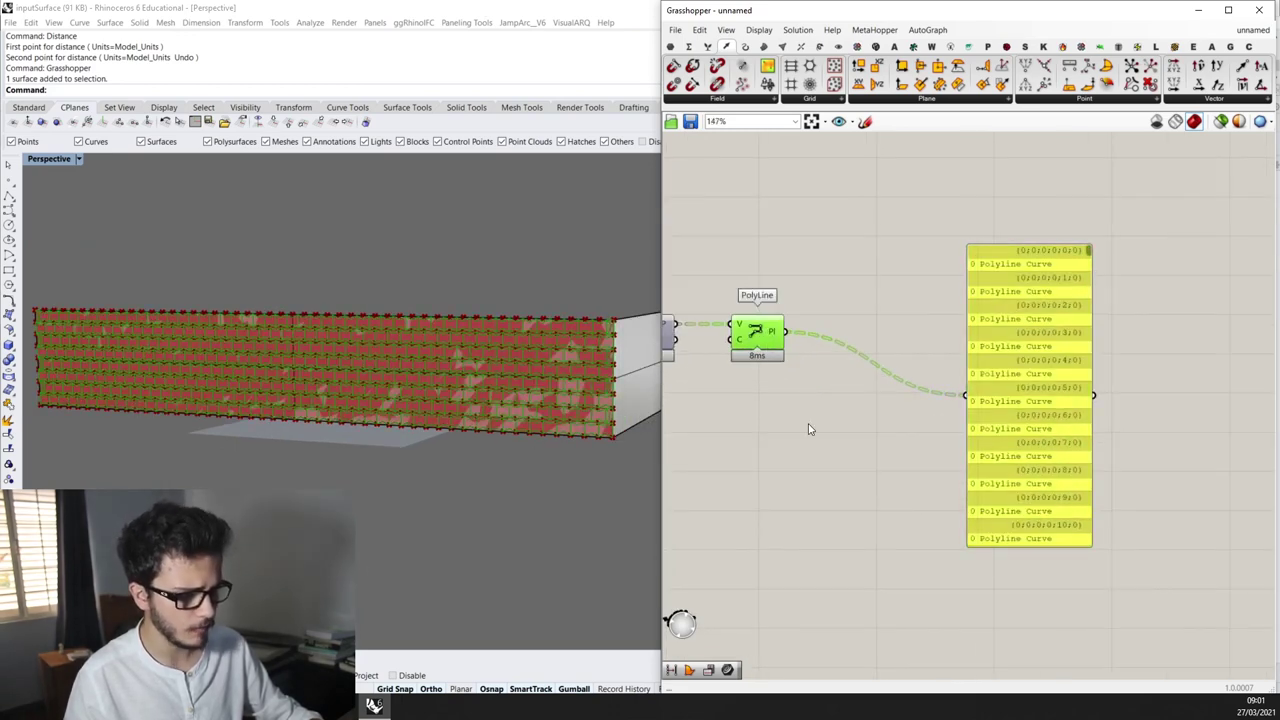
double_click(841, 409)
type("are")
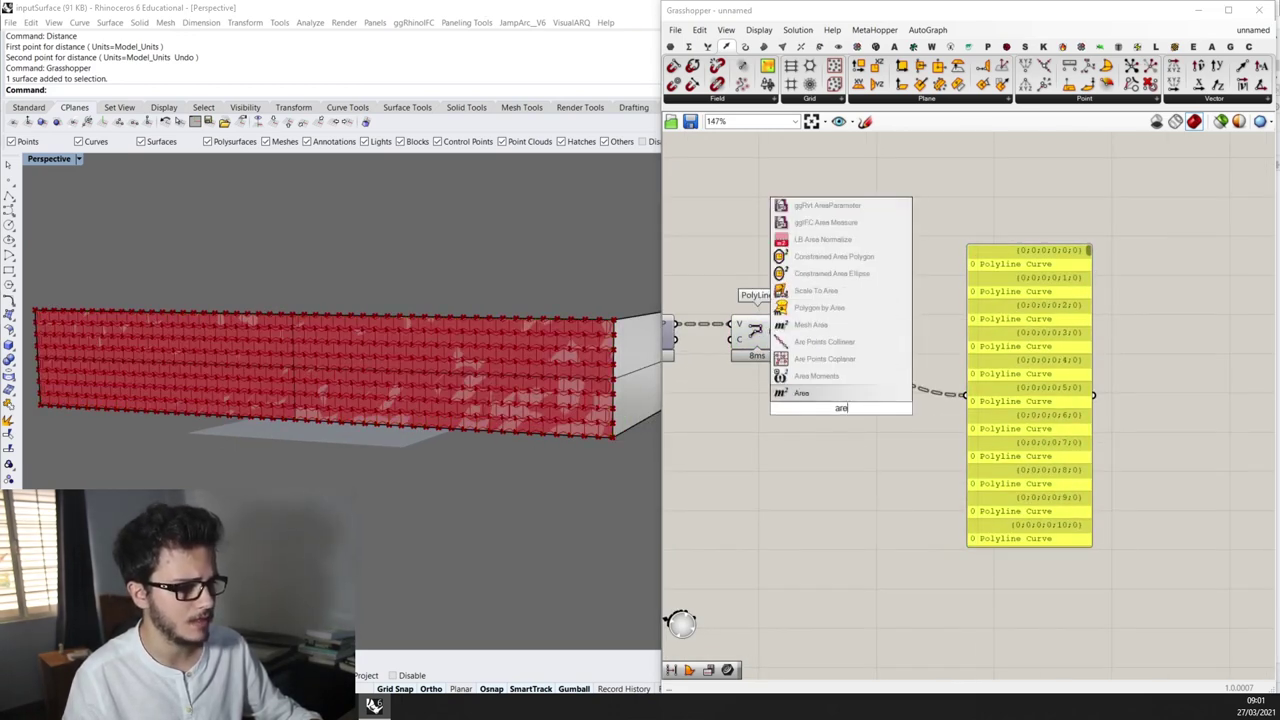
left_click(801, 392)
scroll(805, 348, "up", 1)
left_click_drag(783, 328, 821, 411)
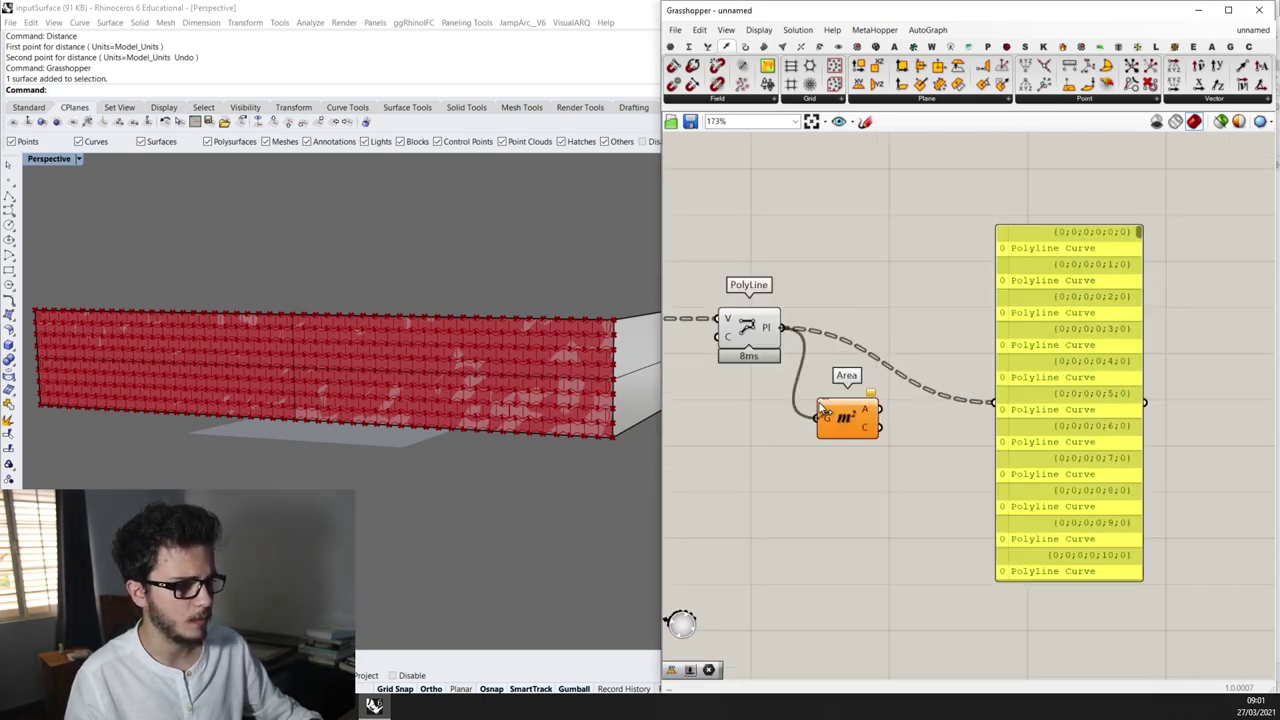
scroll(568, 393, "up", 3)
scroll(815, 373, "down", 2)
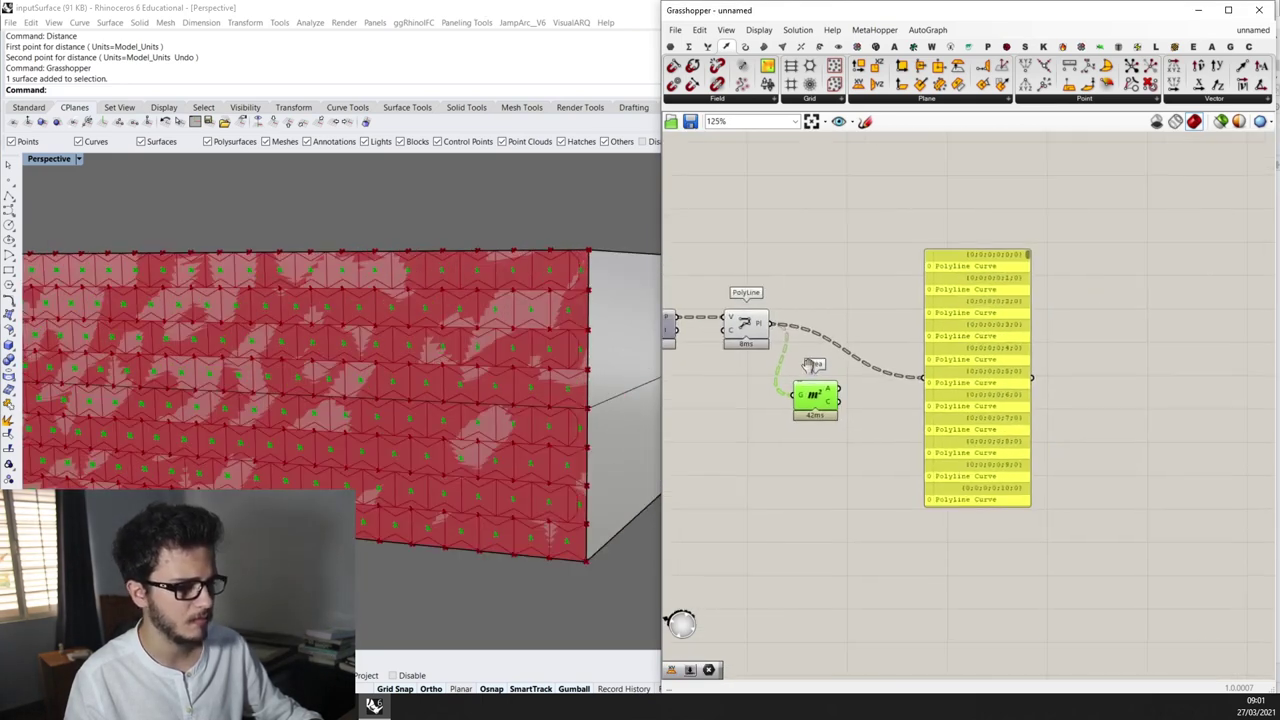
Place Area lower, add a Deconstruct component fed by Area's C output, and connect its Z output to the panel
right_click_drag(815, 373, 786, 345)
left_click_drag(806, 385, 797, 451)
double_click(858, 412)
type("deconstruct poi")
key("Return")
scroll(858, 421, "up", 3)
left_click_drag(842, 427, 946, 332)
left_click_drag(1055, 336, 1099, 440)
scroll(1003, 325, "down", 2)
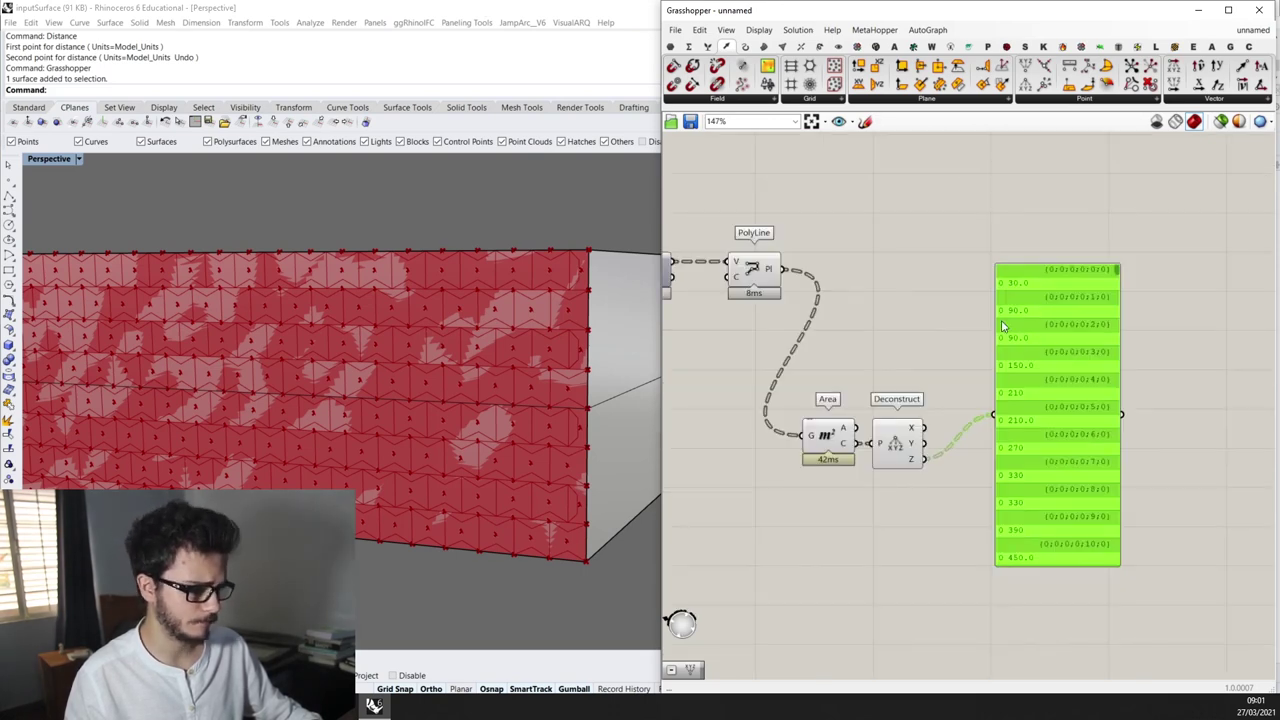
Review the centroid Z values in the panel and add a Create Set component above Deconstruct
scroll(927, 310, "down", 1)
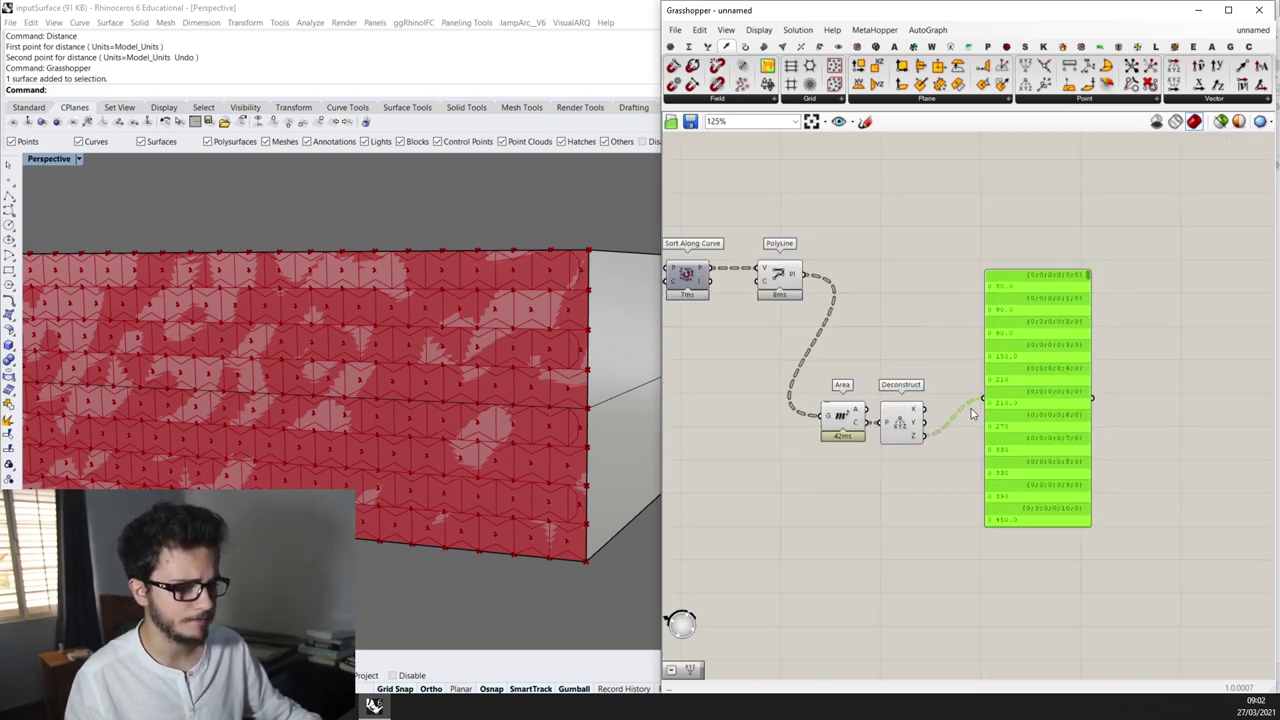
scroll(971, 405, "up", 1)
left_click(875, 435)
scroll(1057, 380, "up", 2)
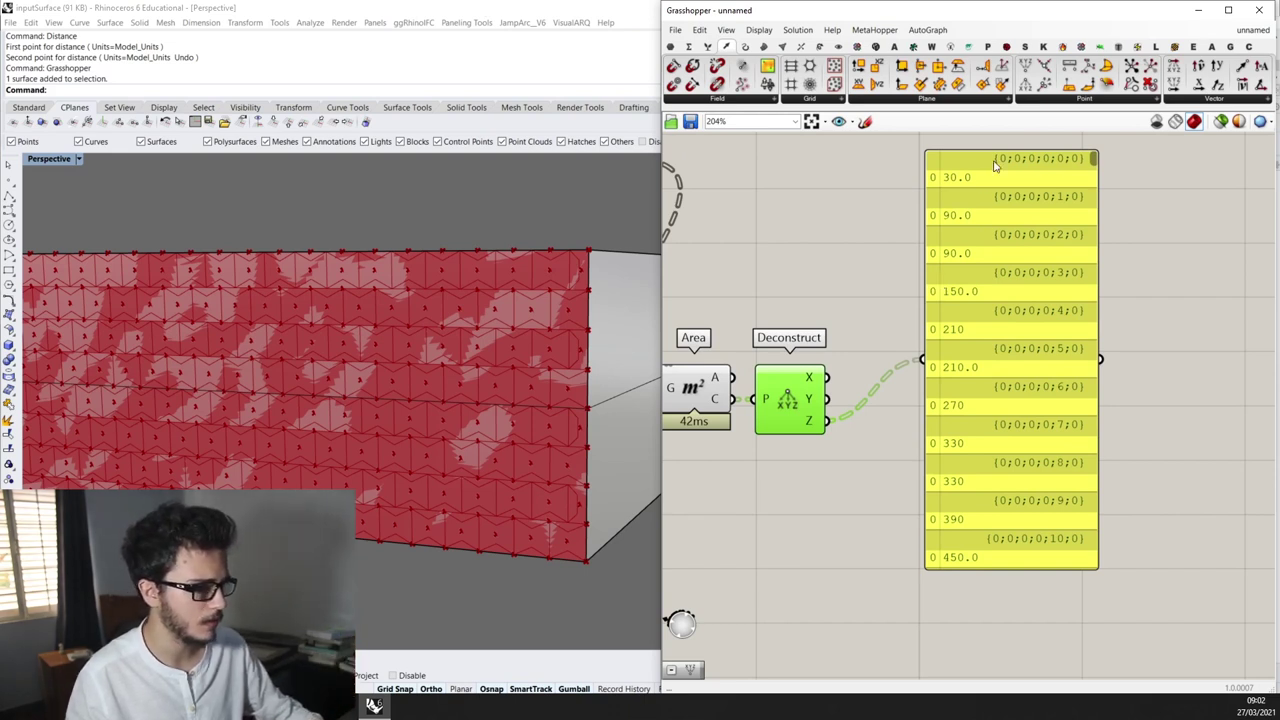
left_click(743, 47)
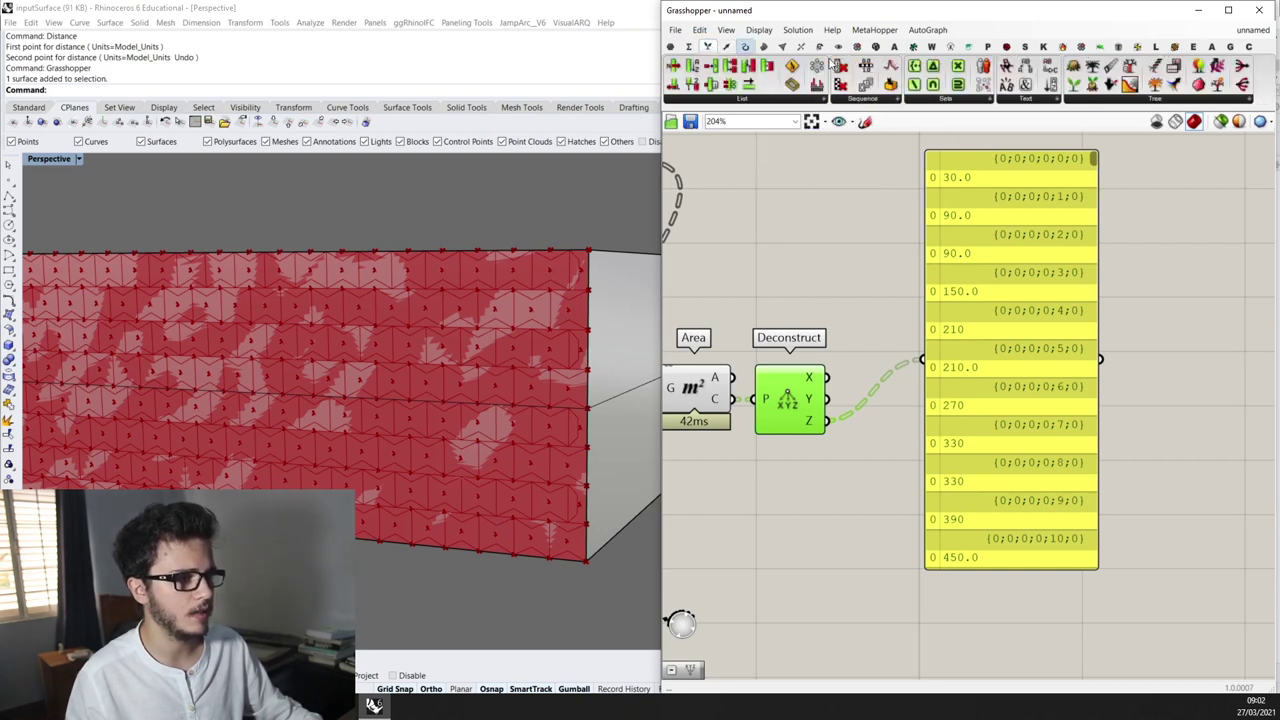
left_click(930, 97)
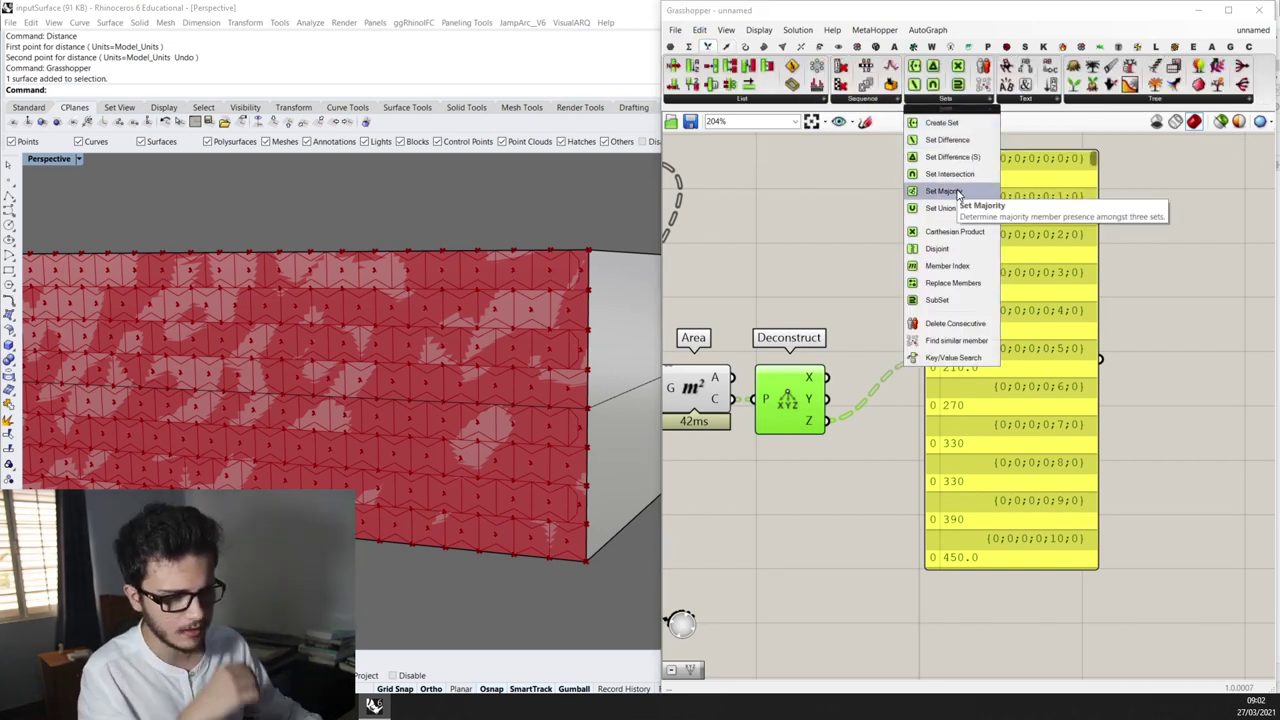
left_click(960, 123)
left_click(875, 254)
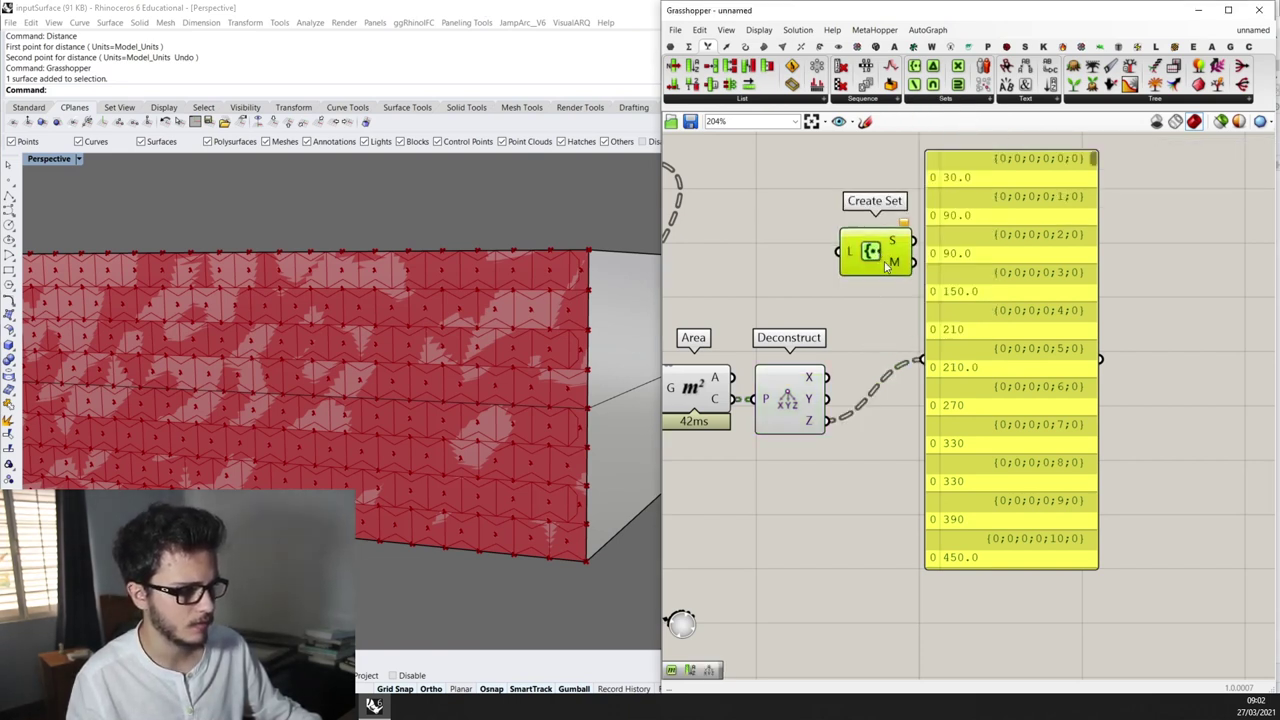
Place Create Set beside Deconstruct, feed Deconstruct's Z output into its L input, and flatten that input
left_click_drag(856, 250, 880, 410)
right_click(877, 408)
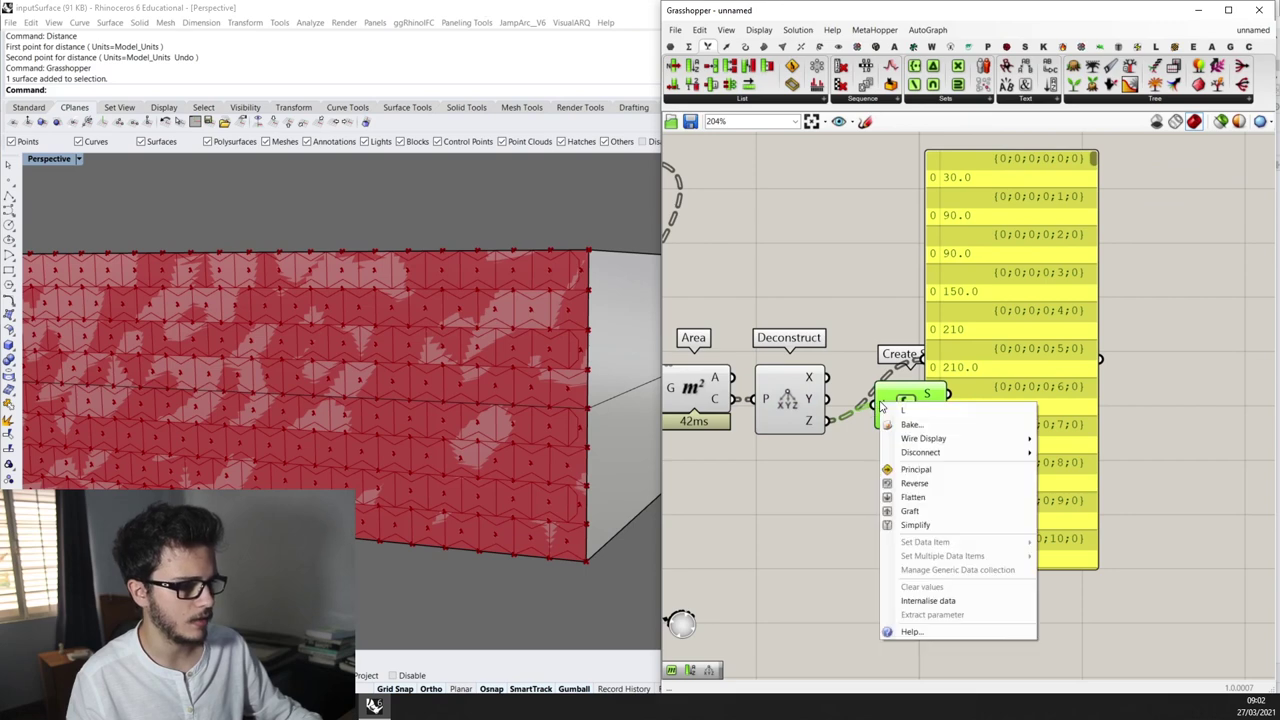
left_click(892, 497)
Connect Create Set's S output to the panel and space the panel further away from Create Set
scroll(953, 321, "down", 2)
left_click(990, 328)
left_click_drag(990, 328, 1068, 339)
scroll(950, 388, "up", 1)
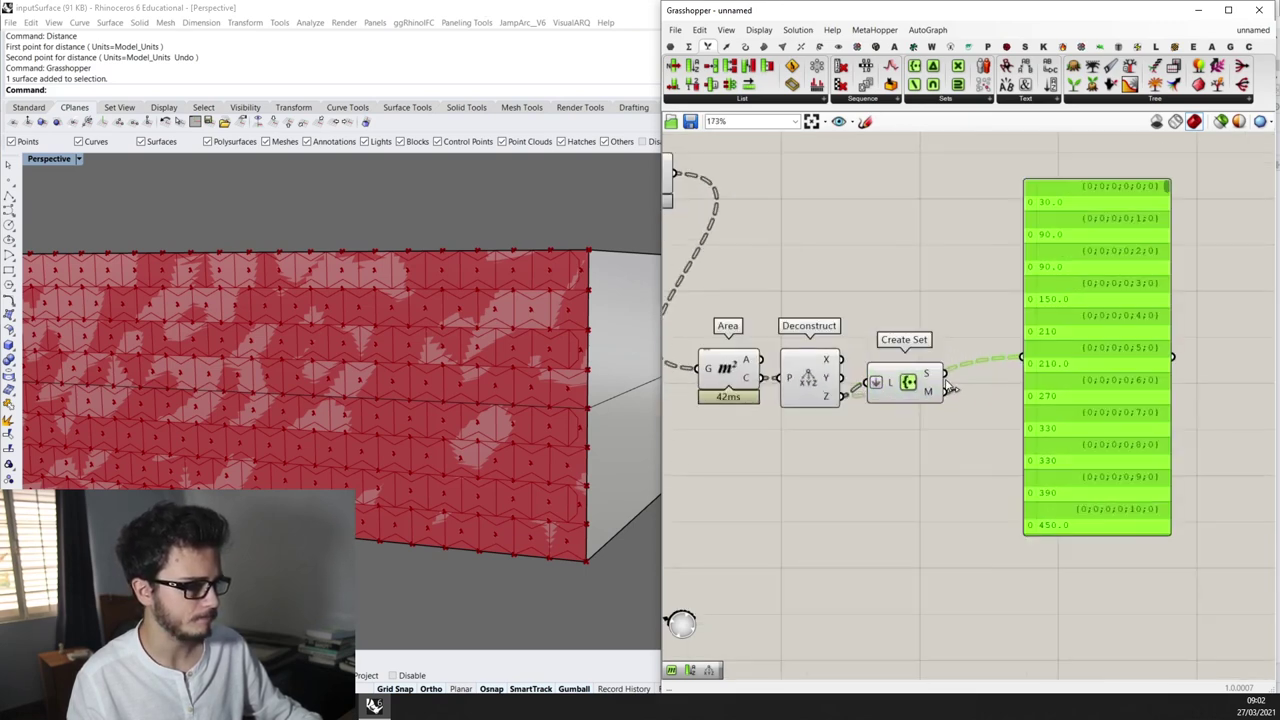
left_click_drag(984, 362, 1024, 360)
right_click_drag(1038, 378, 1010, 358)
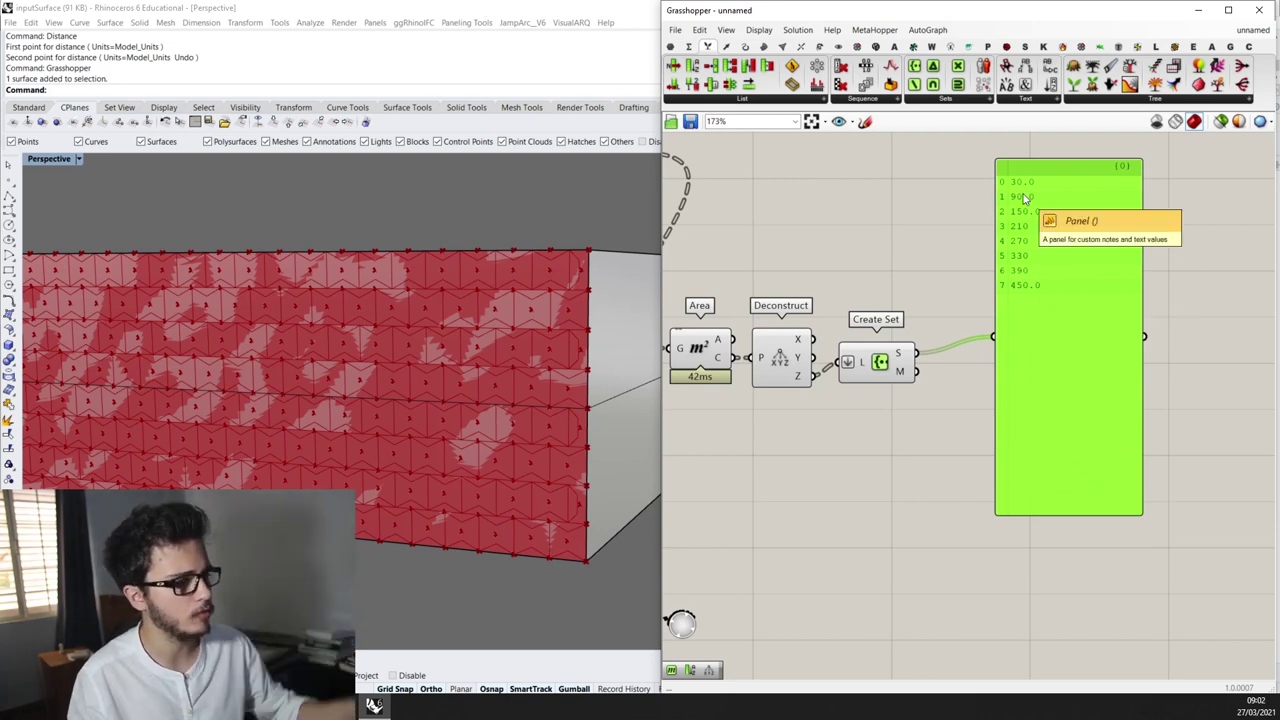
left_click_drag(903, 362, 906, 376)
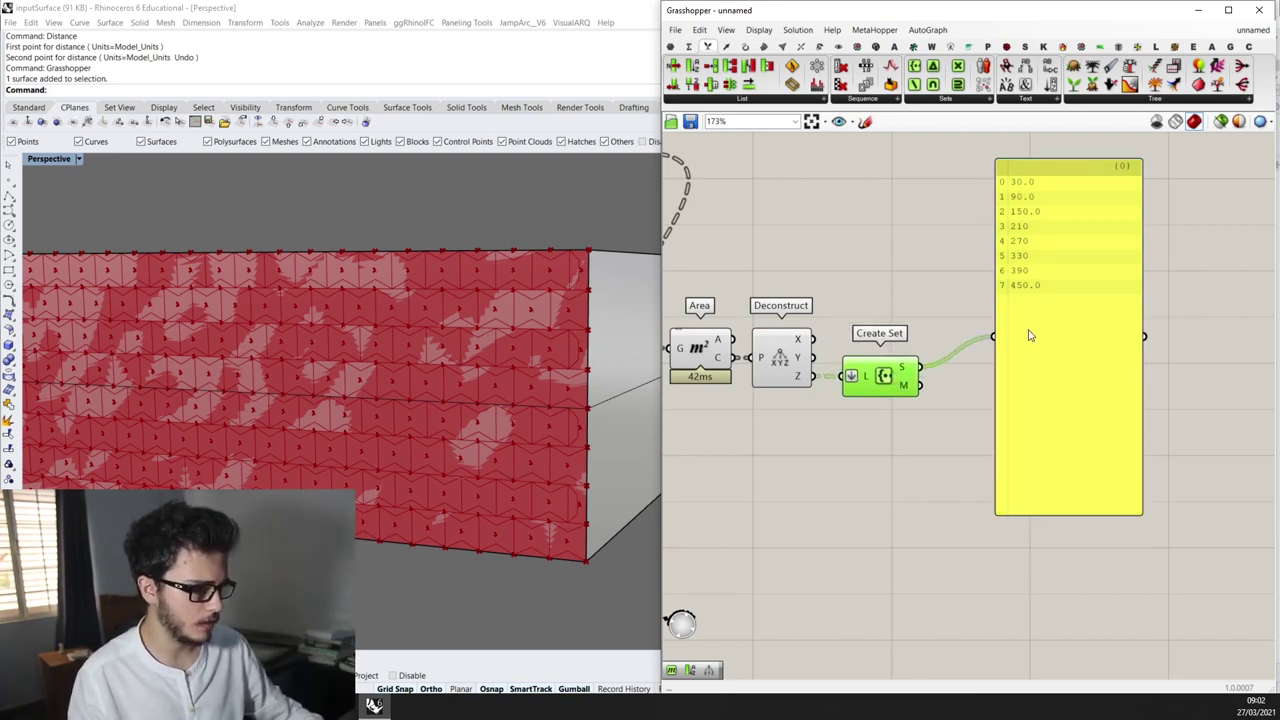
left_click_drag(1023, 337, 1087, 373)
right_click_drag(967, 316, 949, 346)
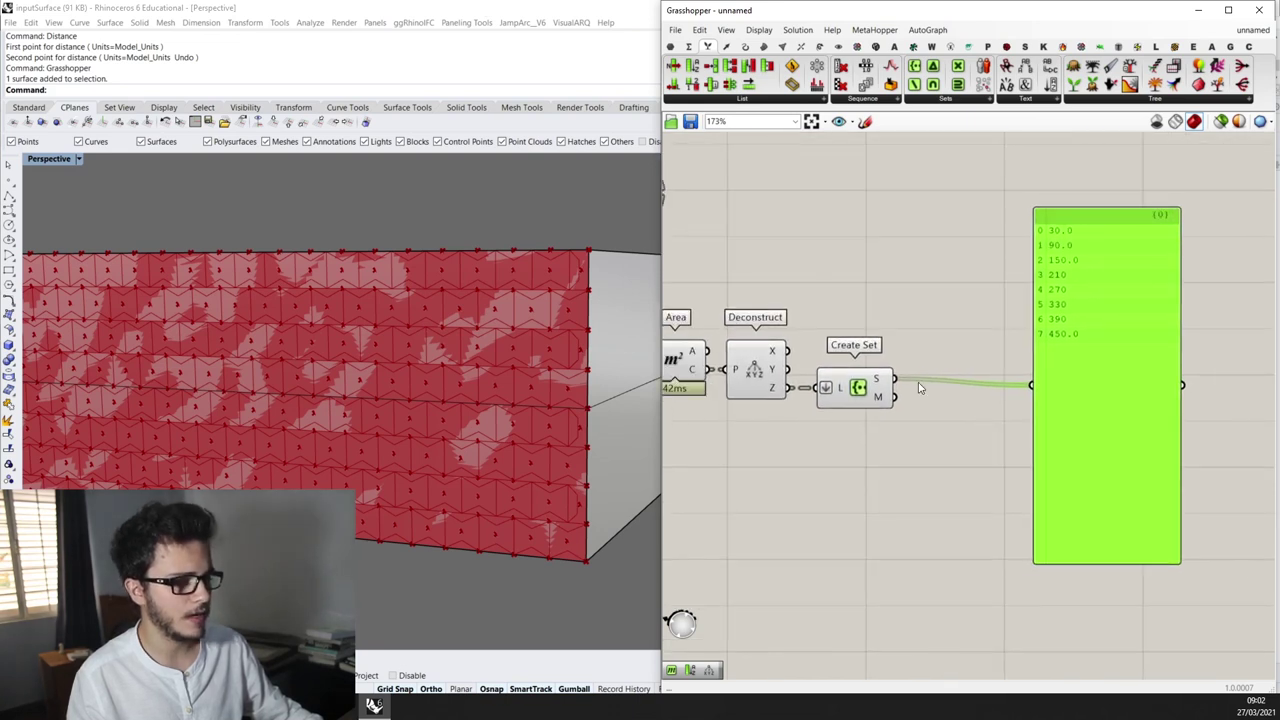
Add a Member Index component between Create Set and the panel, slightly above the wire
scroll(947, 348, "up", 1)
left_click(943, 333)
double_click(958, 269)
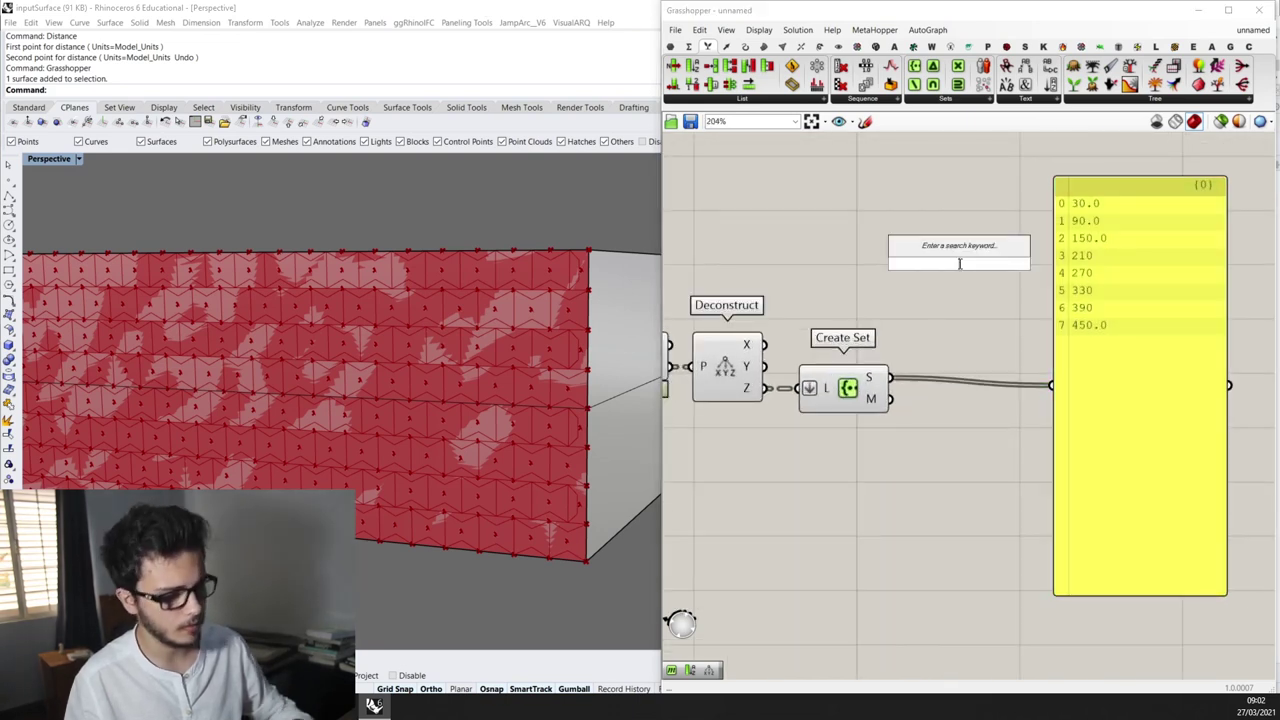
type("member")
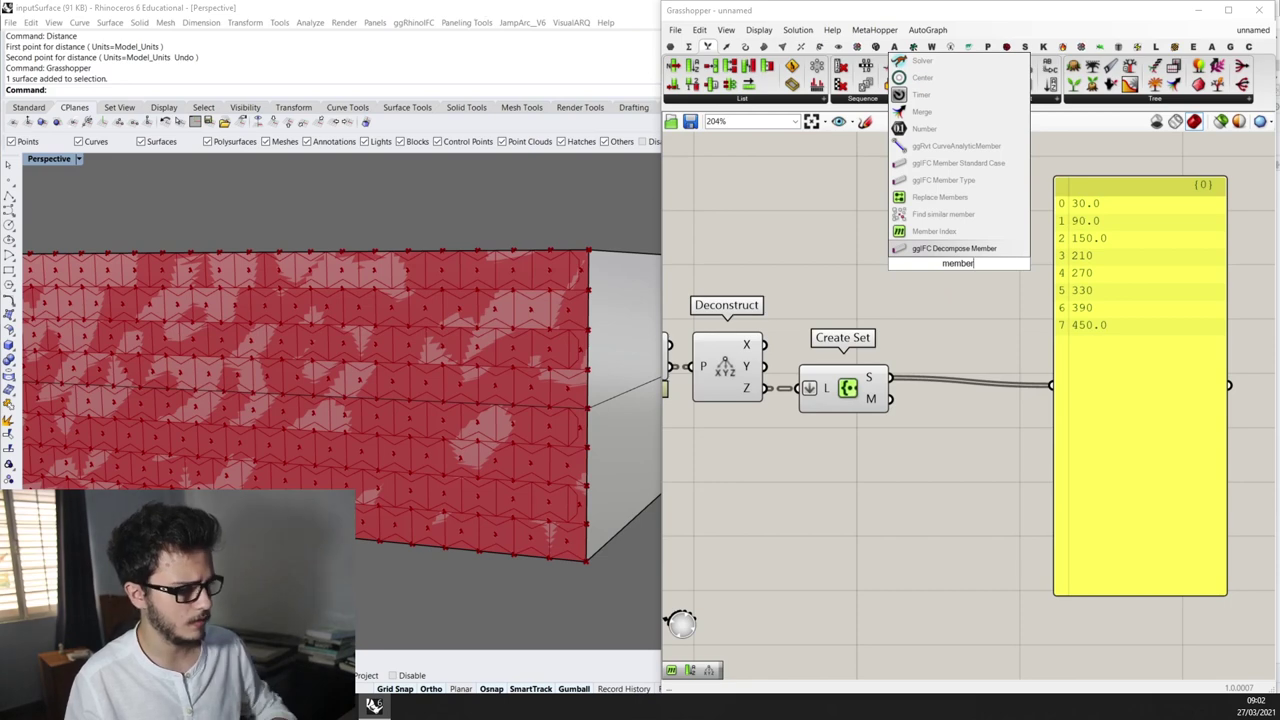
key("Up")
key("Return")
scroll(960, 263, "down", 2)
left_click_drag(966, 278, 969, 295)
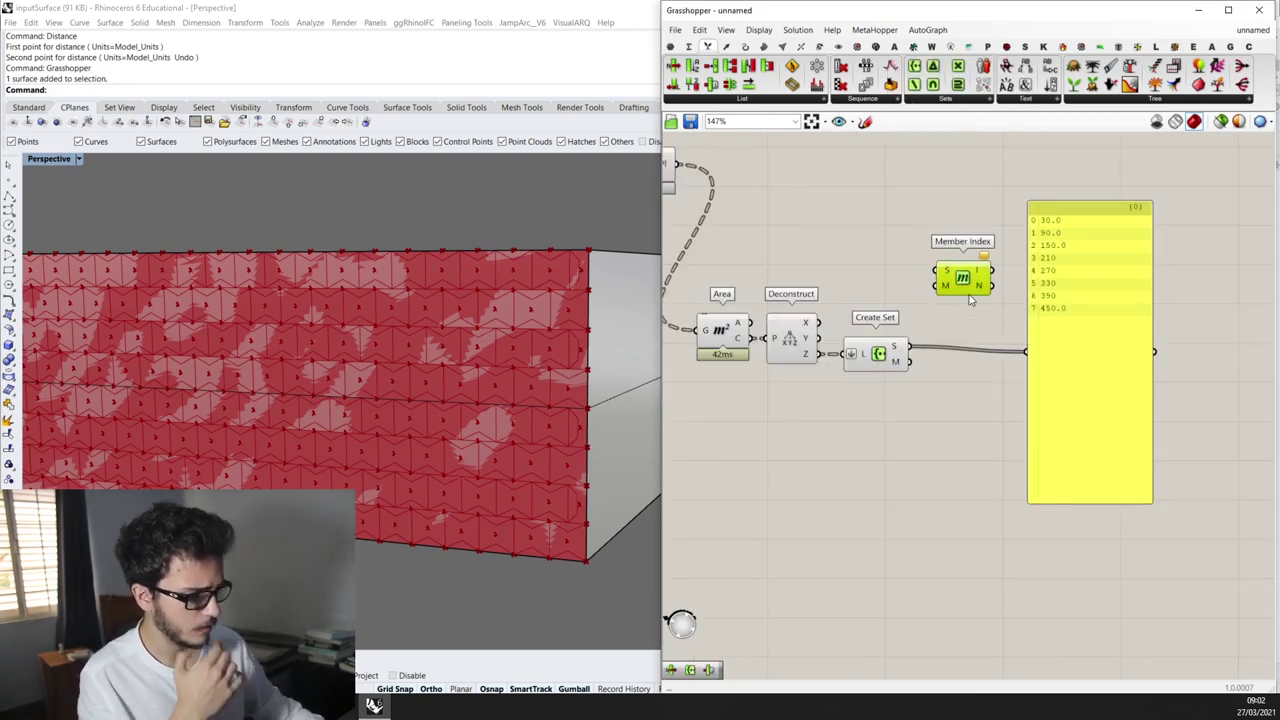
scroll(969, 299, "up", 2)
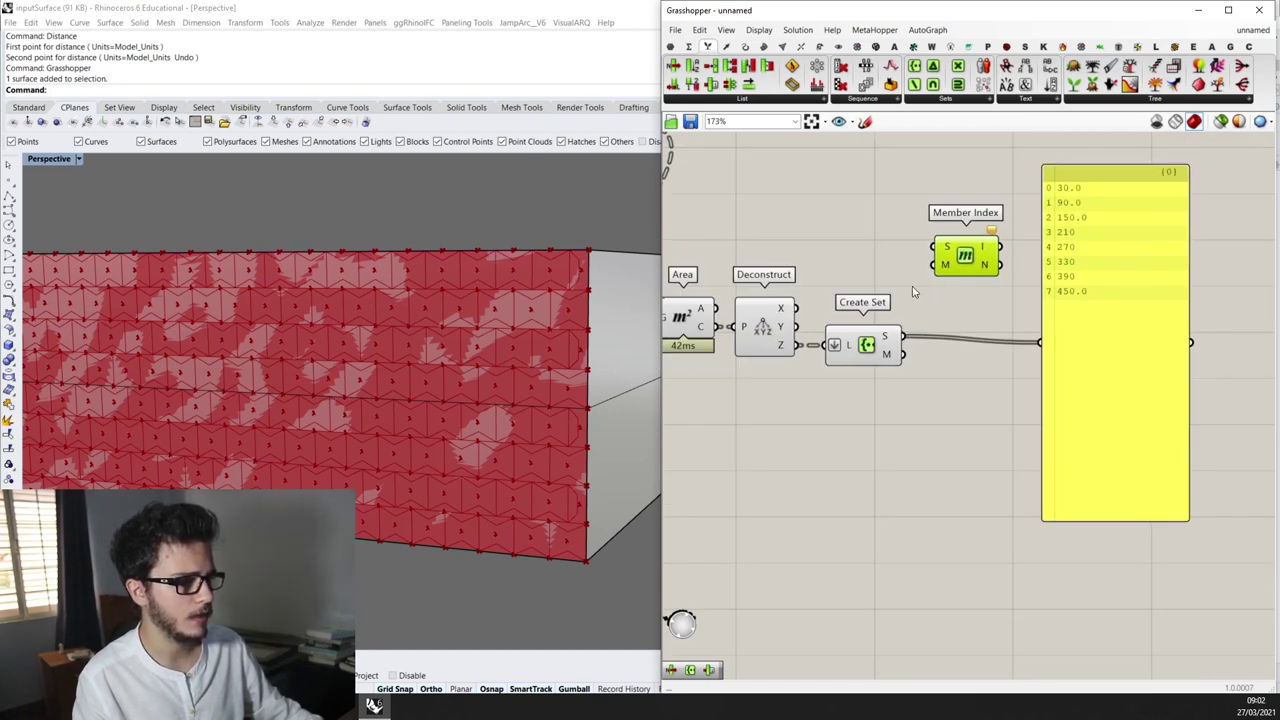
scroll(905, 330, "up", 2)
left_click_drag(924, 278, 927, 280)
scroll(945, 254, "up", 2)
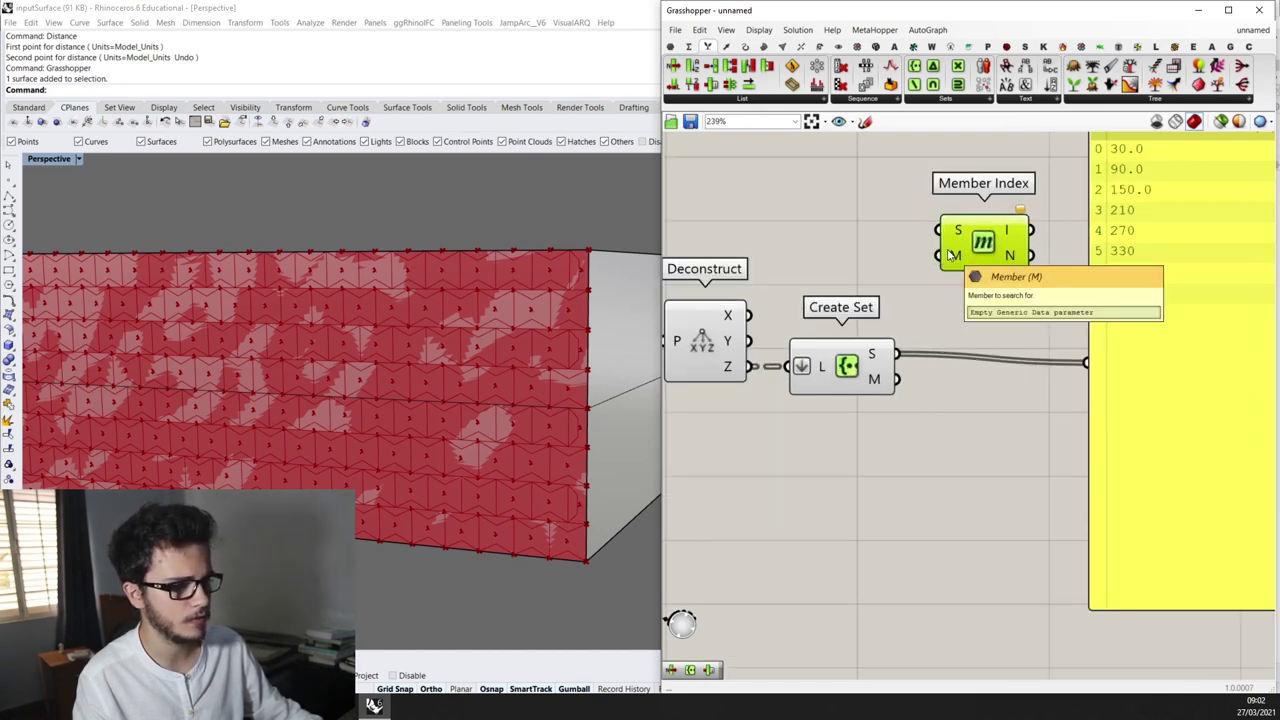
Connect Create Set's S output to Member Index's M input and Deconstruct's Z output to its flattened S input
left_click_drag(950, 255, 908, 348)
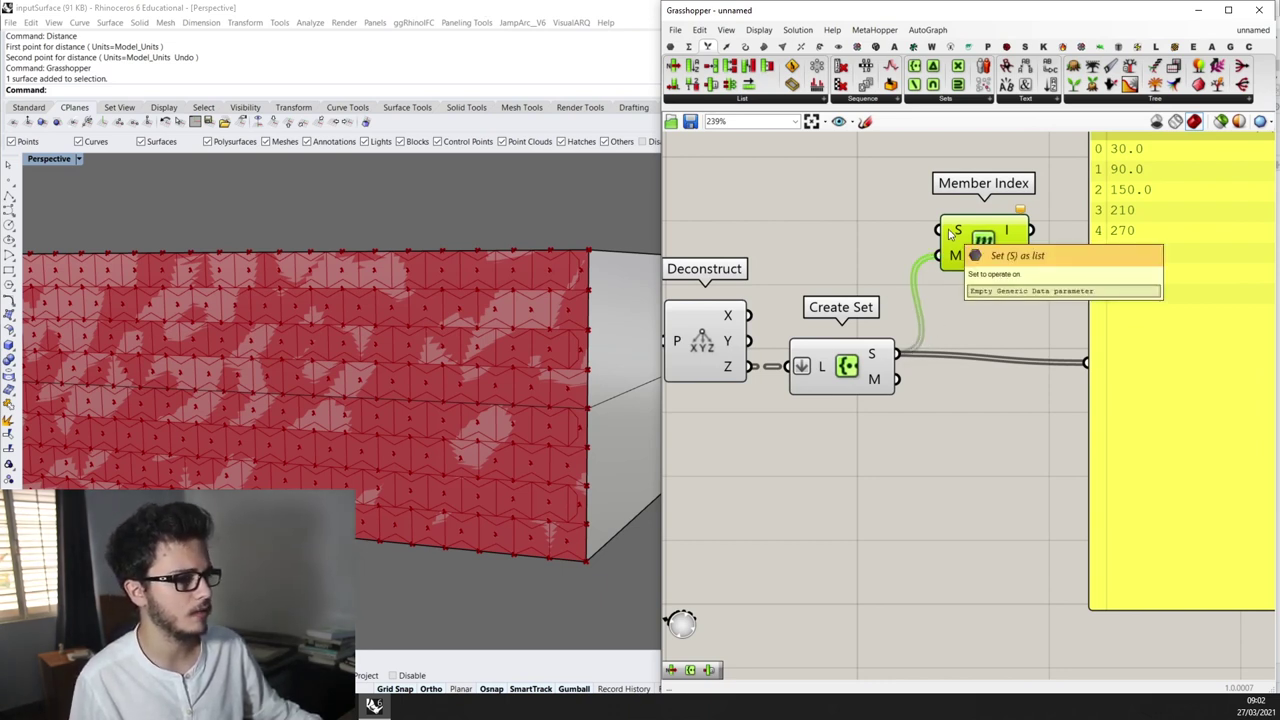
scroll(950, 232, "down", 2)
left_click_drag(943, 255, 788, 348)
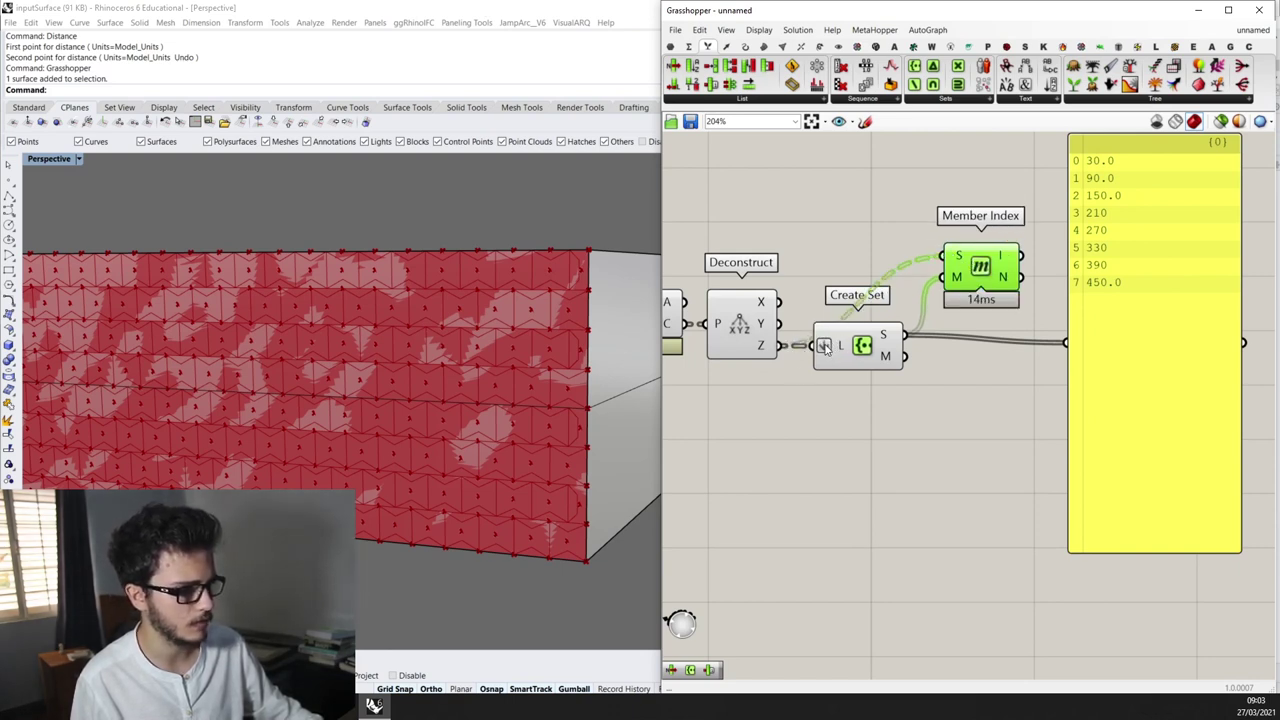
right_click(948, 256)
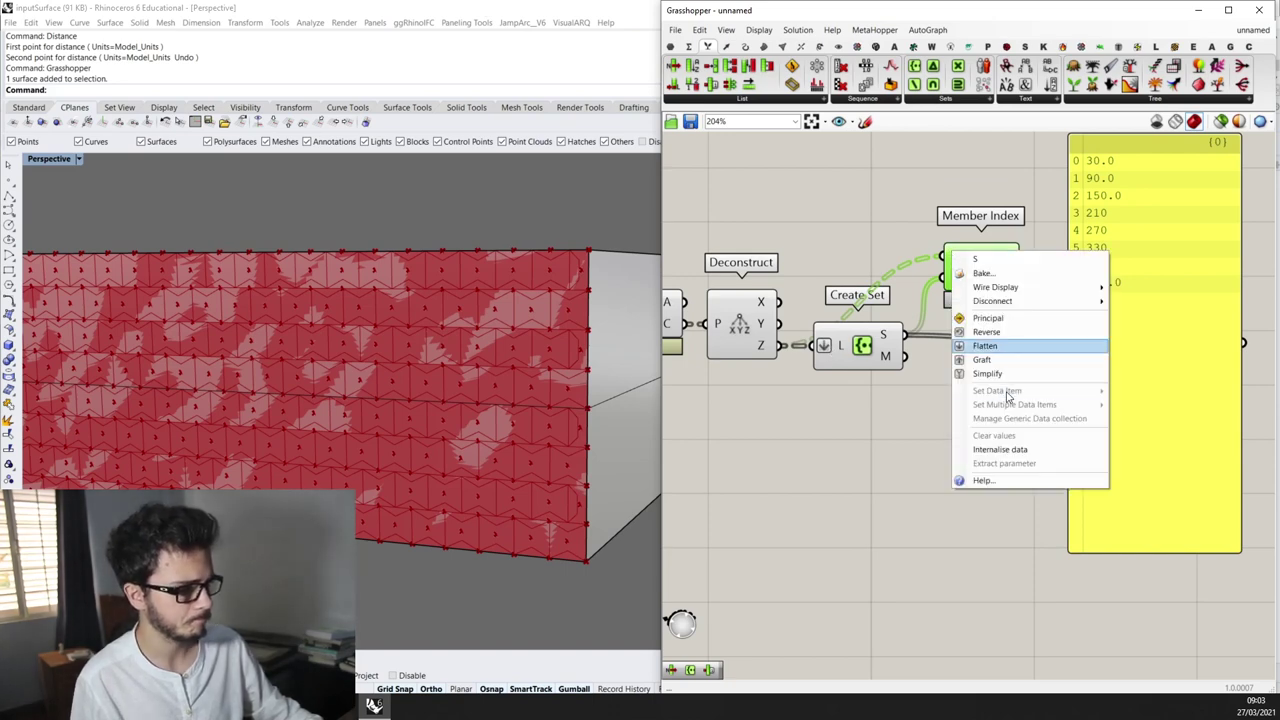
left_click(1006, 349)
Connect Member Index's I output to the panel, look through the listed indices, and move the panel further away
left_click_drag(1058, 315, 1066, 343)
scroll(1090, 260, "down", 2)
left_click_drag(1107, 186, 1084, 384)
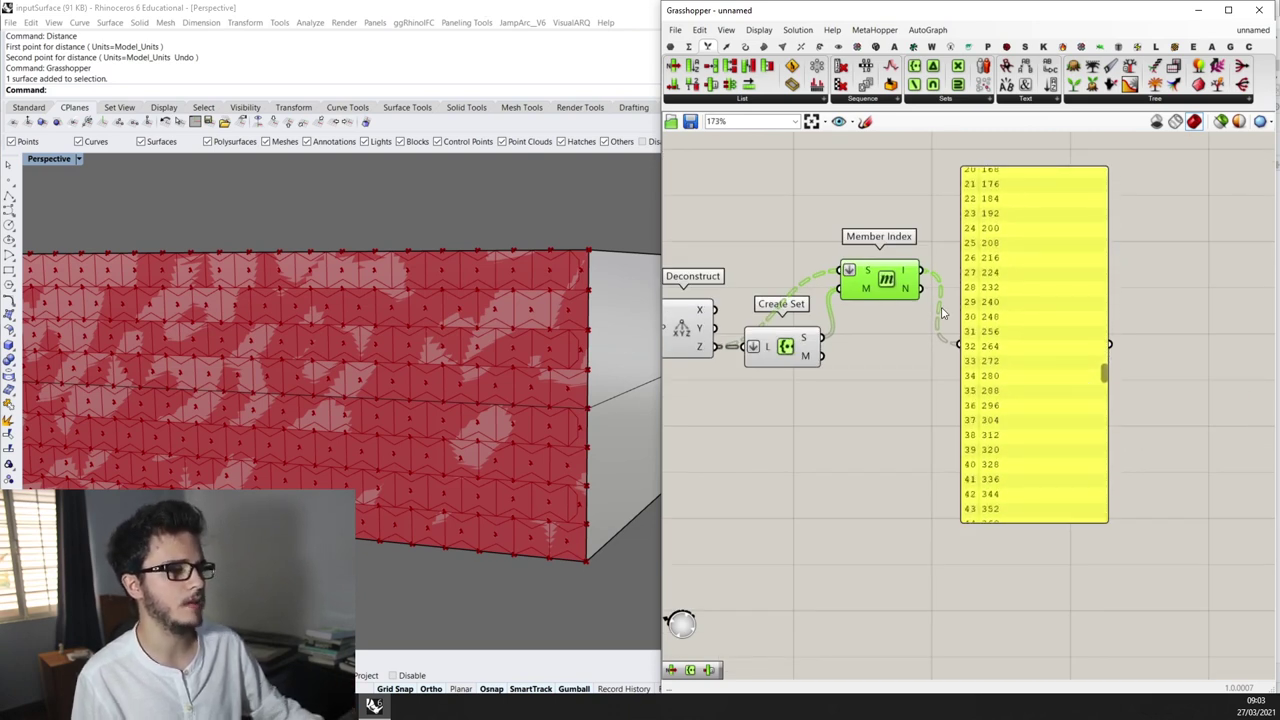
scroll(904, 313, "down", 2)
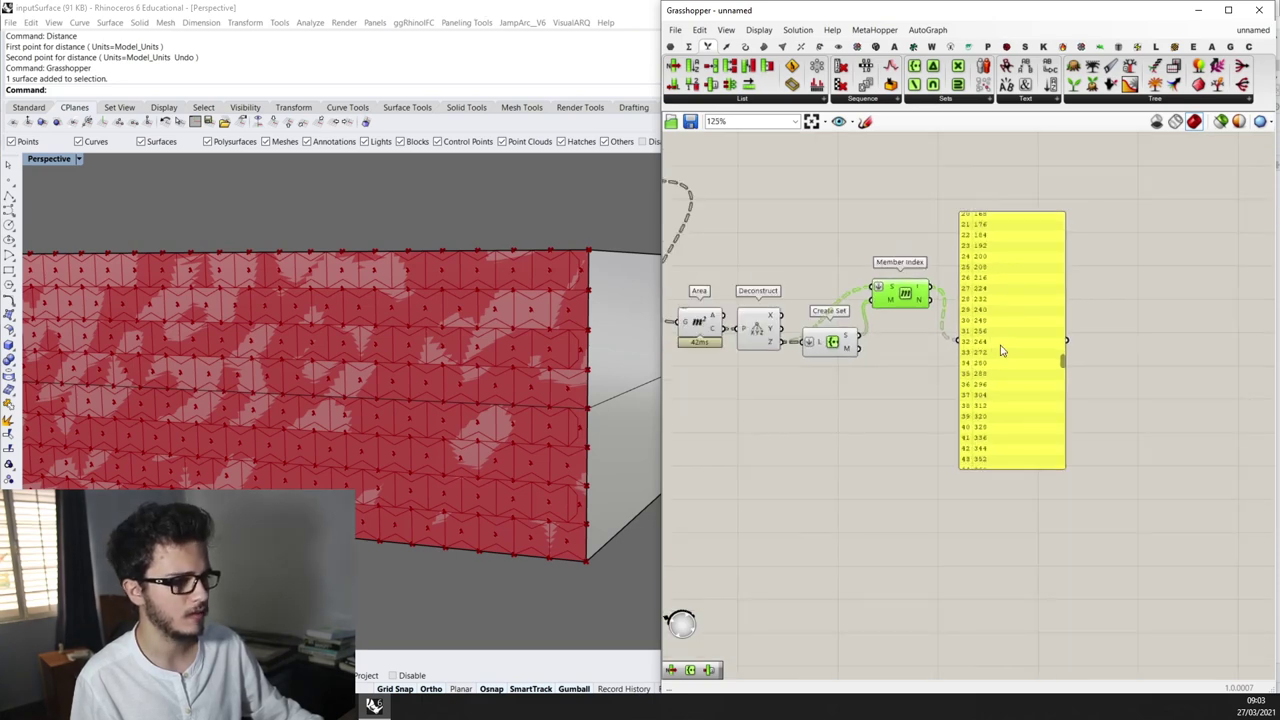
left_click_drag(1000, 349, 1094, 345)
Add a List Item component near Member Index and connect Member Index's I output to its i input
scroll(936, 288, "up", 1)
scroll(916, 292, "down", 2)
right_click_drag(888, 297, 1010, 320)
left_click_drag(860, 193, 765, 259)
scroll(1108, 234, "up", 2)
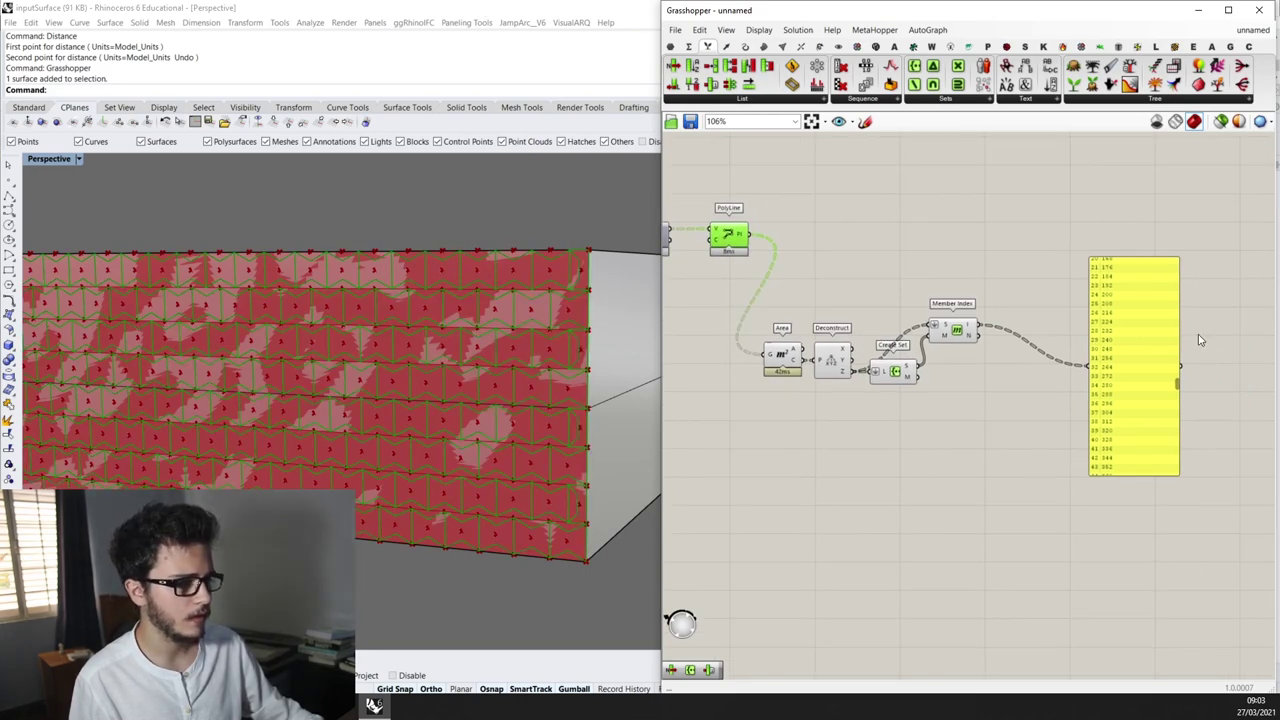
double_click(988, 260)
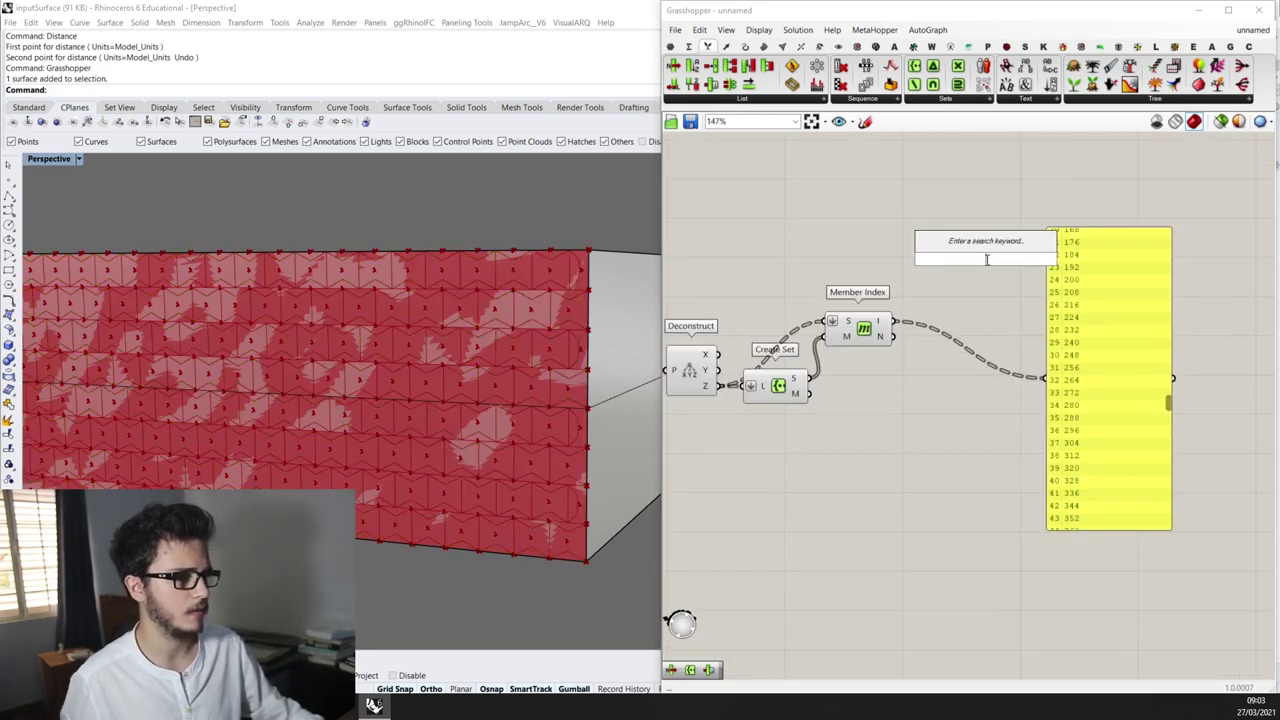
type("list item")
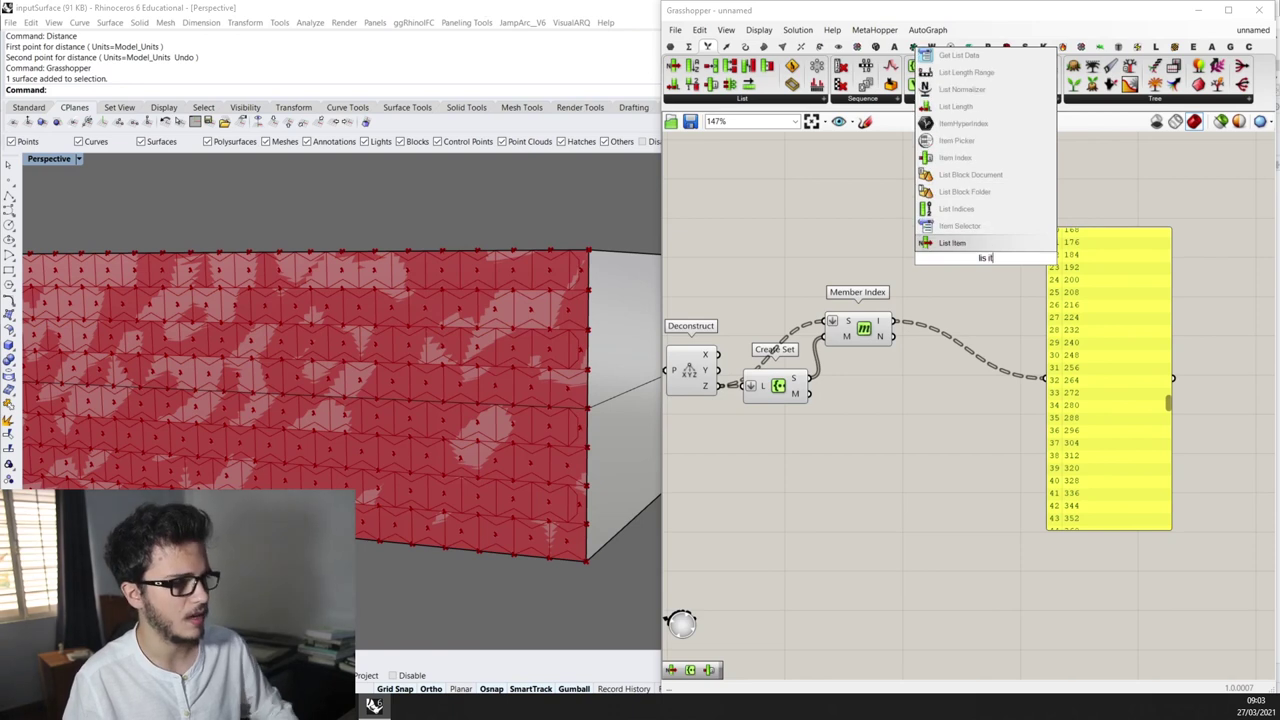
key("Return")
left_click_drag(985, 258, 982, 288)
scroll(982, 288, "down", 2)
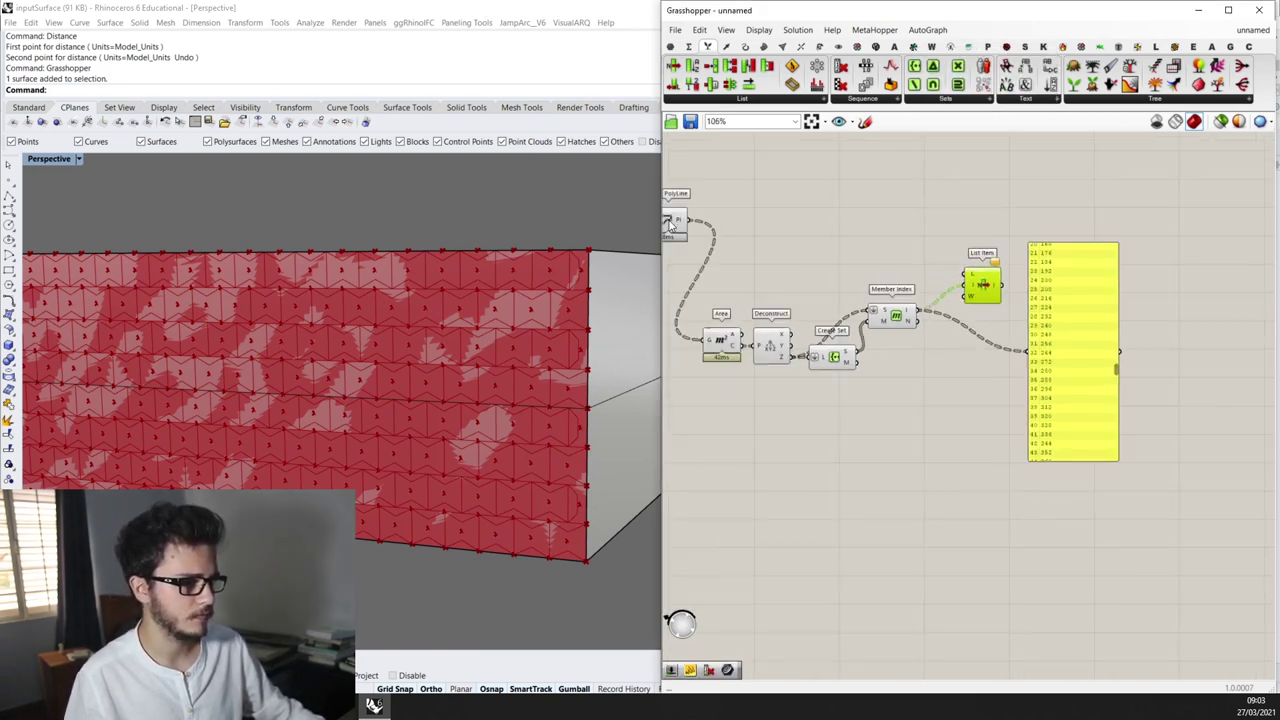
Connect PolyLine's Pl output to List Item's L input and flatten that input
left_click_drag(688, 222, 969, 274)
scroll(975, 274, "up", 2)
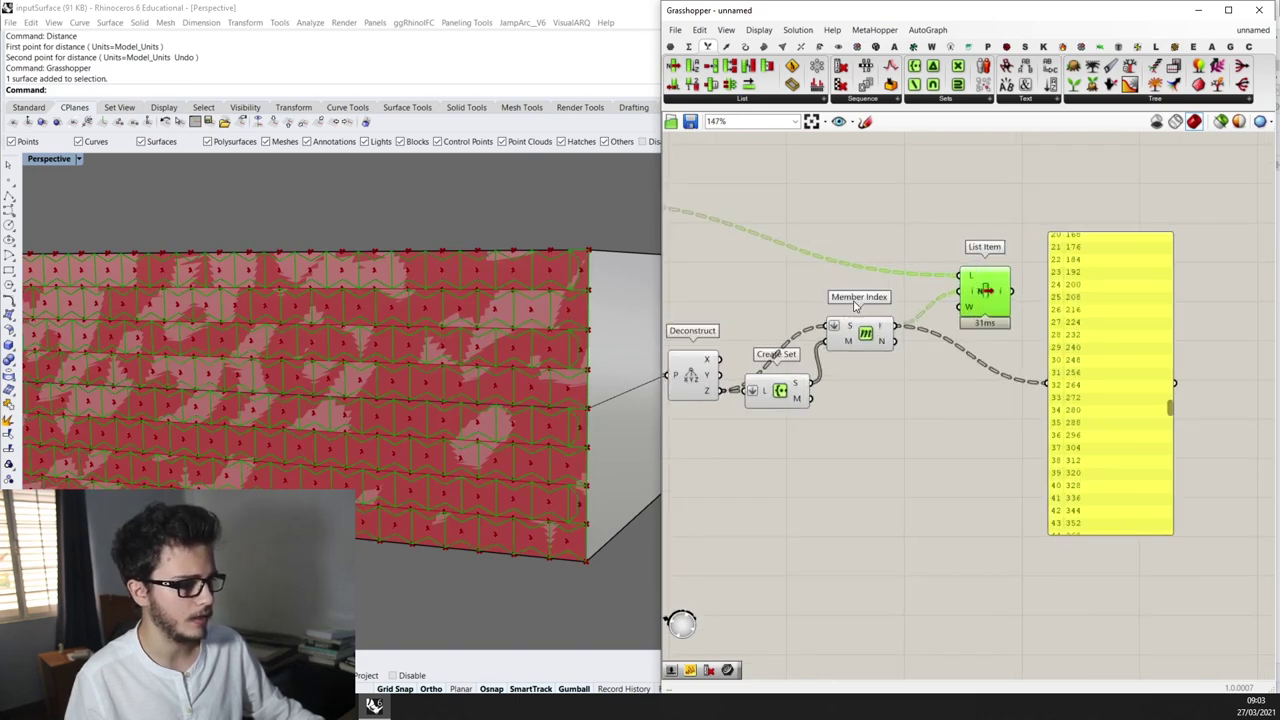
right_click(964, 279)
left_click(1000, 366)
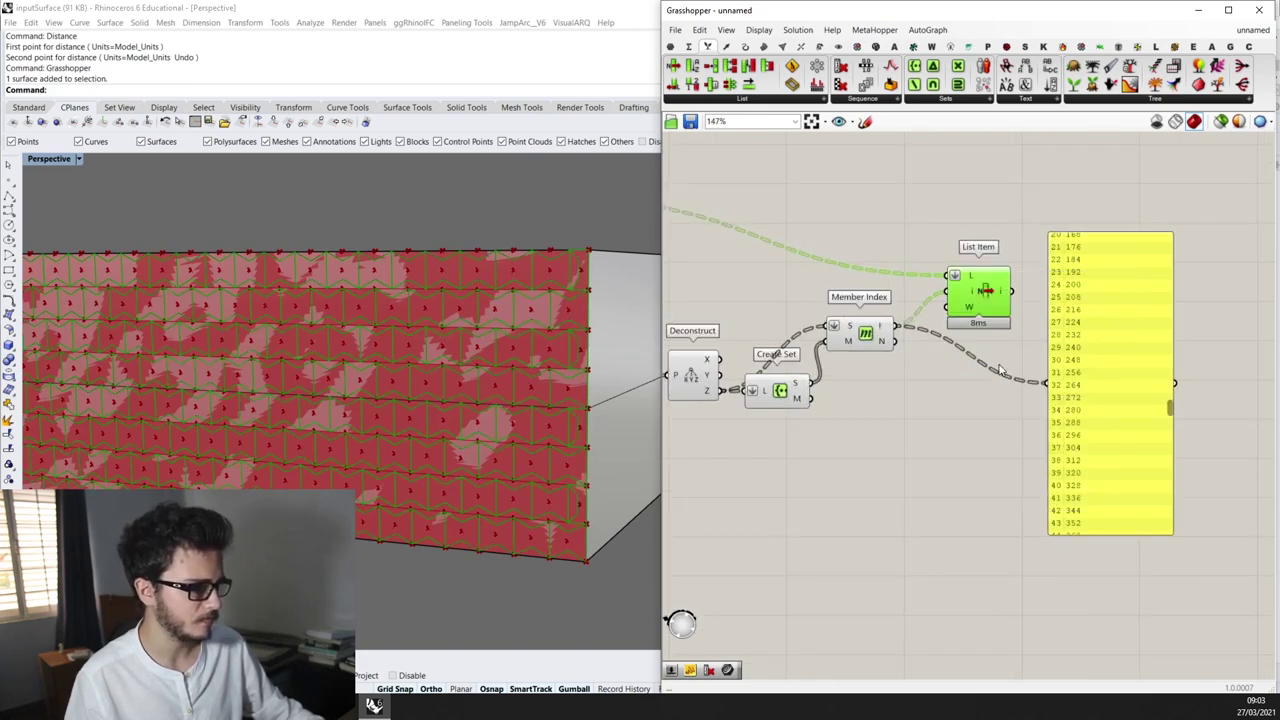
Connect List Item's output to the panel, move the panel further away, and look through the grouped polylines
right_click_drag(1046, 307, 969, 301)
left_click_drag(938, 288, 1200, 350)
right_click_drag(1125, 322, 1030, 334)
left_click_drag(1149, 395, 1148, 271)
Add a Tree Branch component after List Item and move the panel further away
scroll(874, 466, "down", 3)
double_click(895, 461)
type("tree bran")
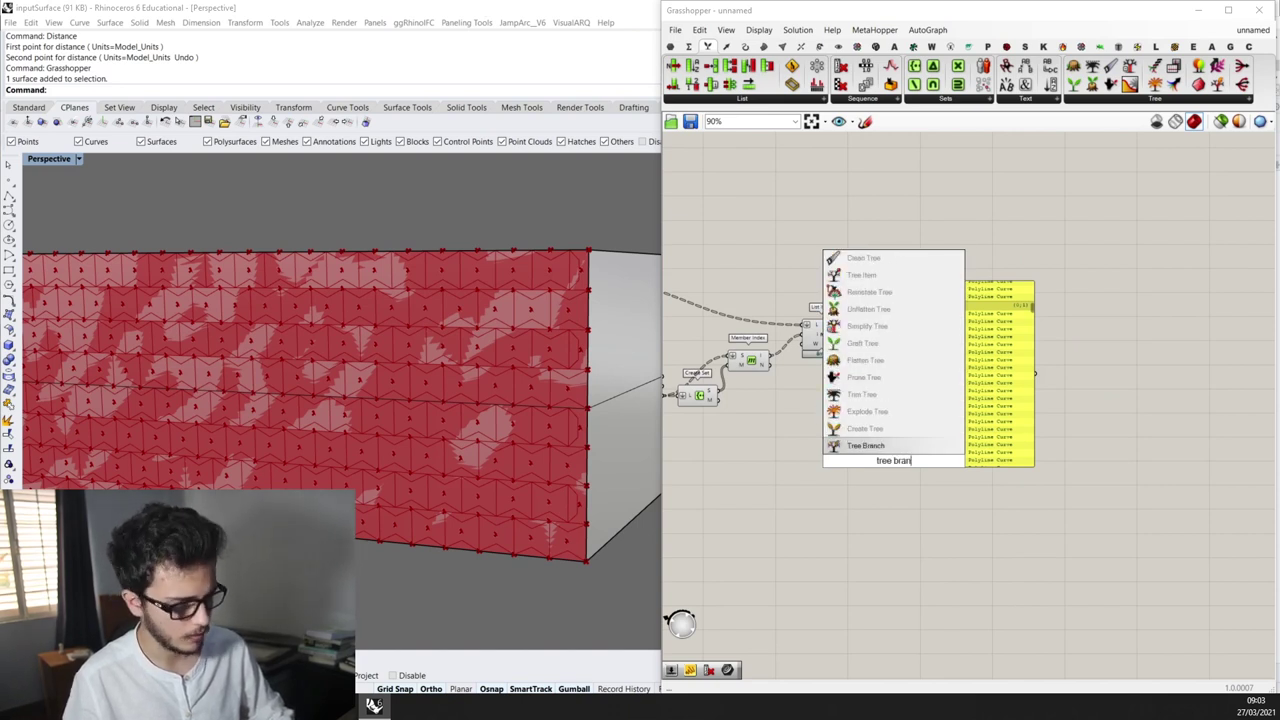
key("Return")
left_click_drag(893, 455, 1041, 365)
Add a Param Viewer below List Item and connect List Item's output to it
double_click(886, 468)
type("param vi")
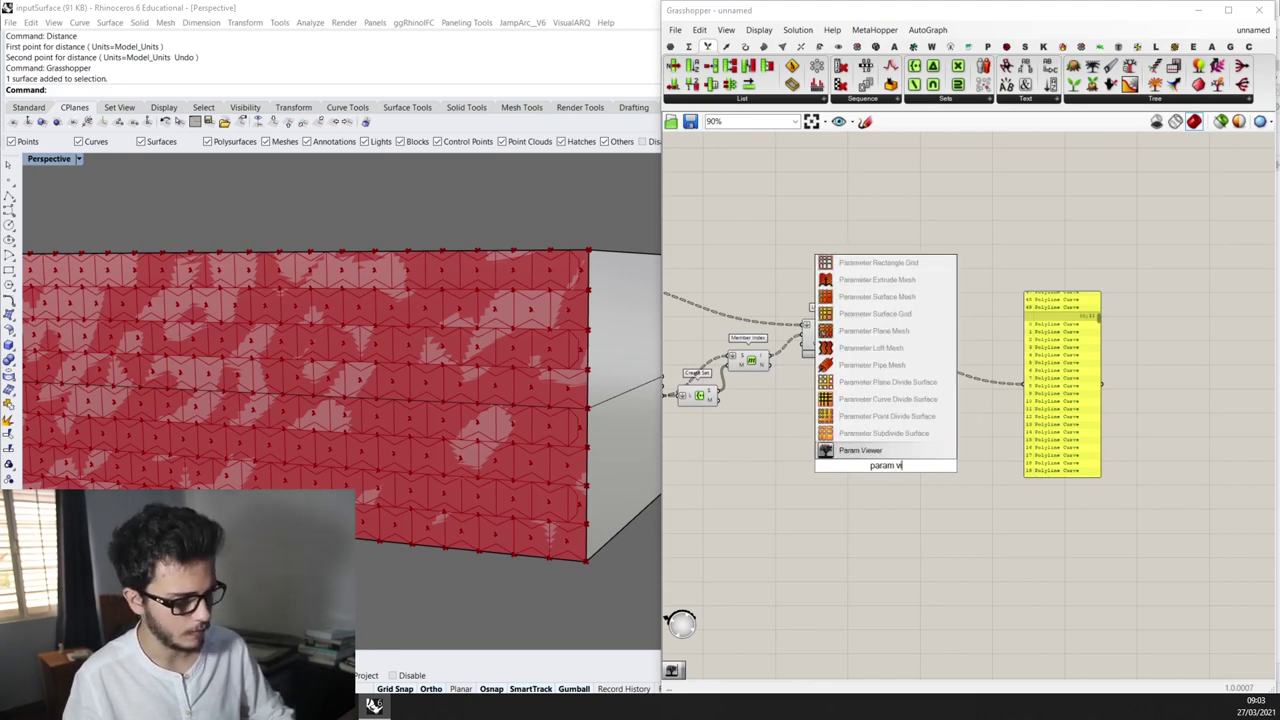
key("Return")
scroll(886, 466, "up", 1)
scroll(884, 466, "up", 1)
left_click_drag(830, 310, 830, 468)
scroll(980, 449, "up", 1)
right_click_drag(980, 449, 885, 447)
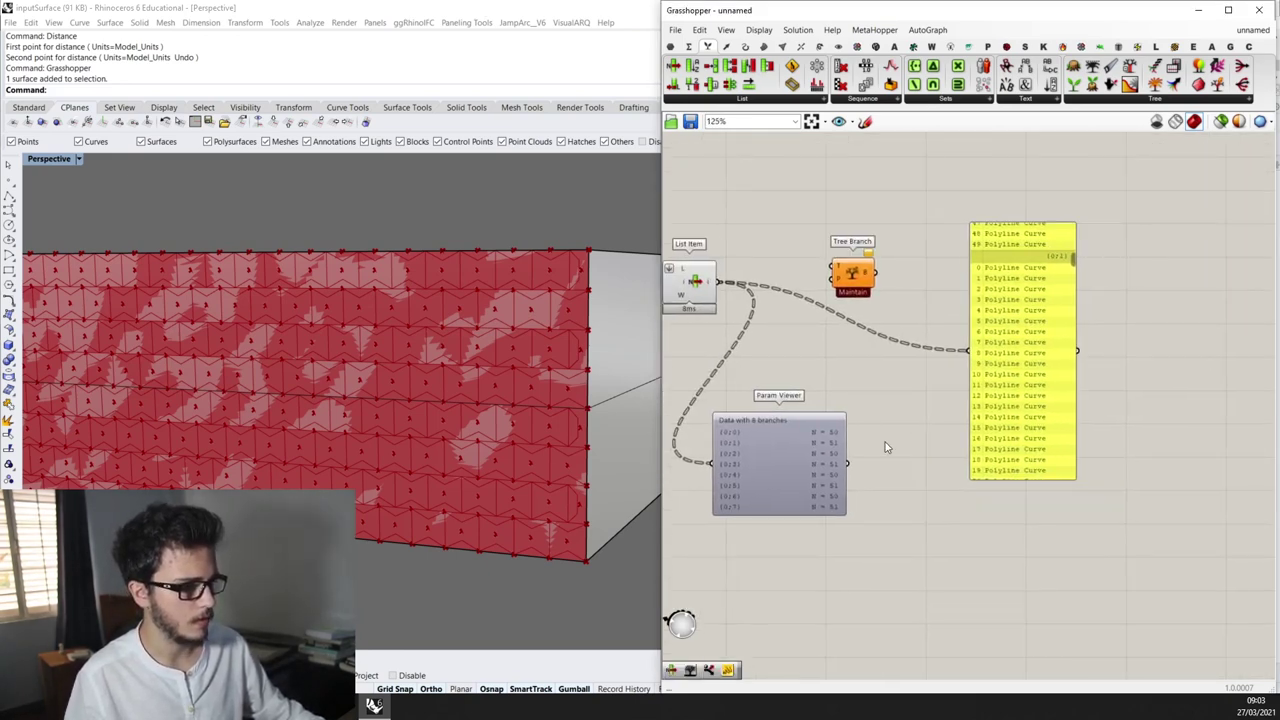
Connect Param Viewer's output to the panel and compare the listed branch paths with the viewer
scroll(908, 445, "up", 1)
left_click_drag(836, 467, 966, 408)
scroll(973, 235, "up", 1)
scroll(1004, 294, "down", 2)
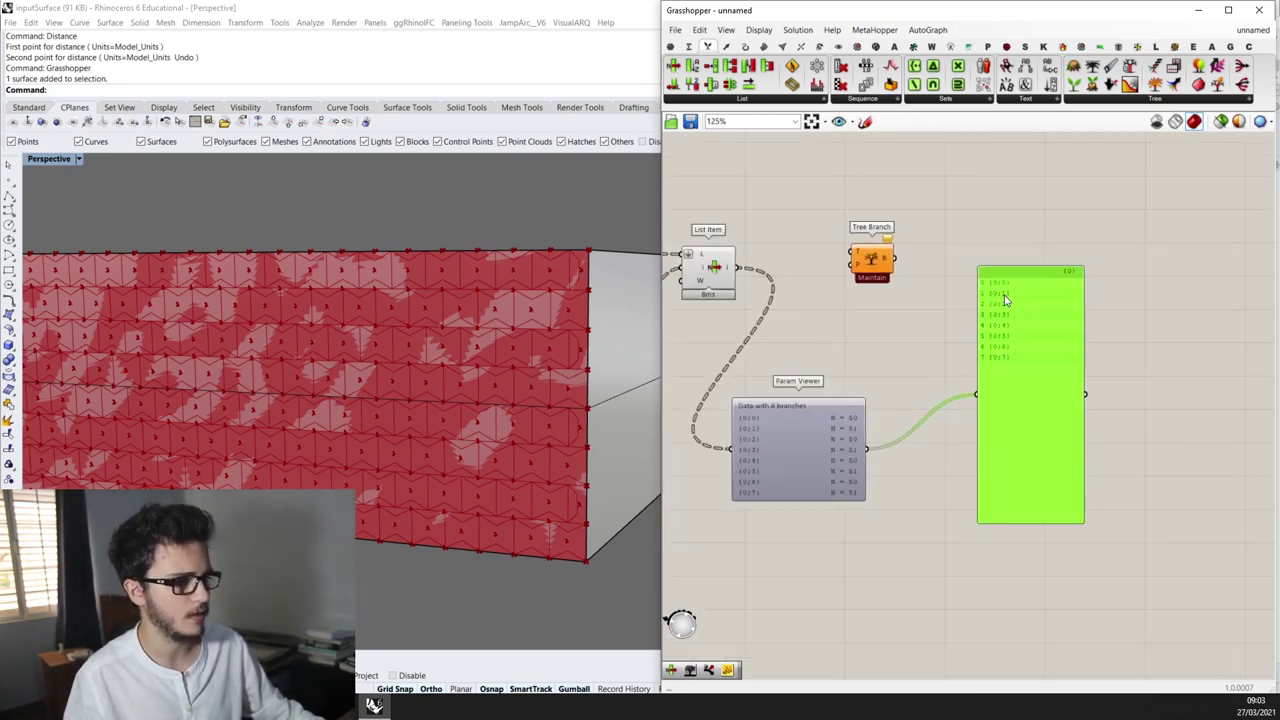
scroll(795, 430, "up", 2)
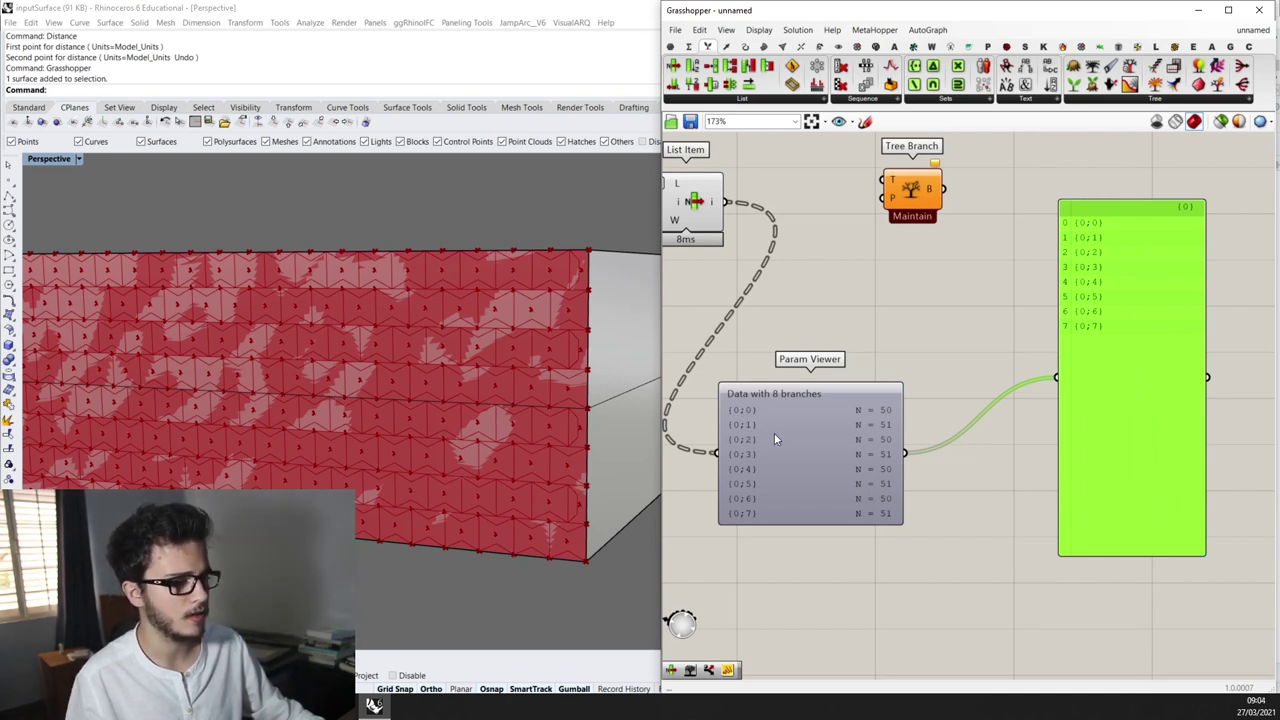
scroll(858, 437, "down", 2)
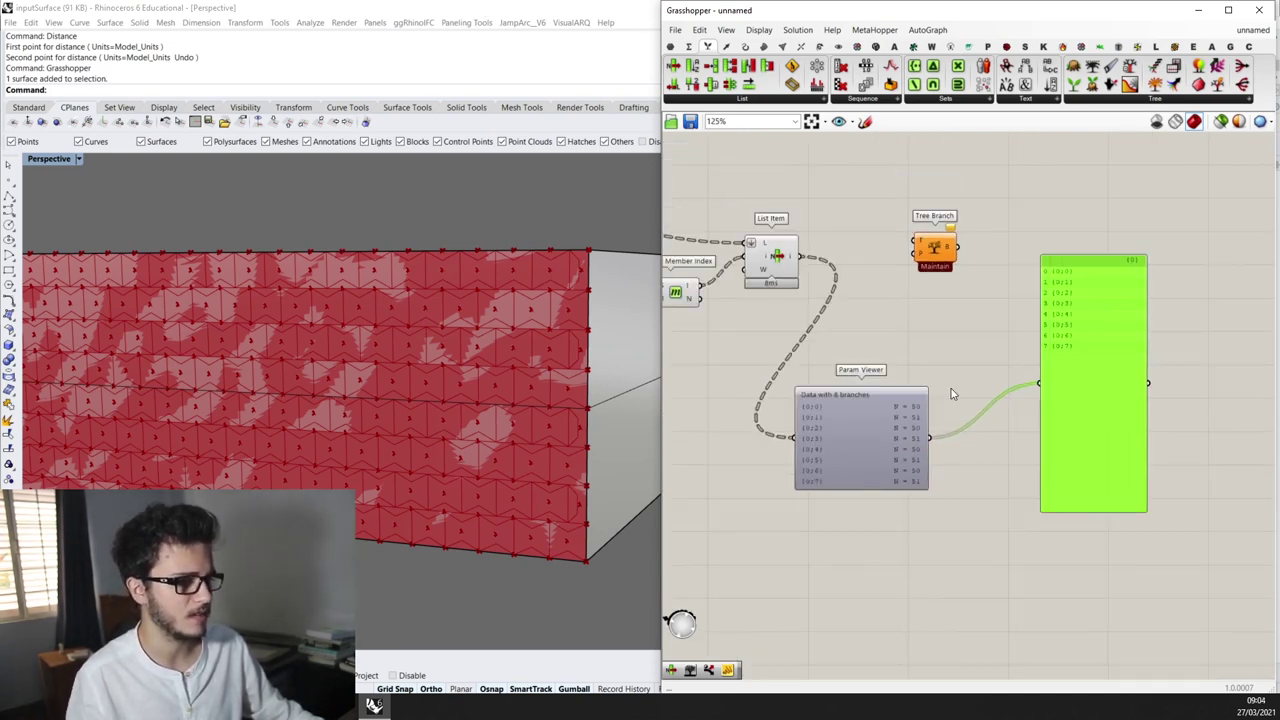
Add a second List Item fed by Param Viewer's output and connect its item output to Tree Branch's P input
left_click(908, 403)
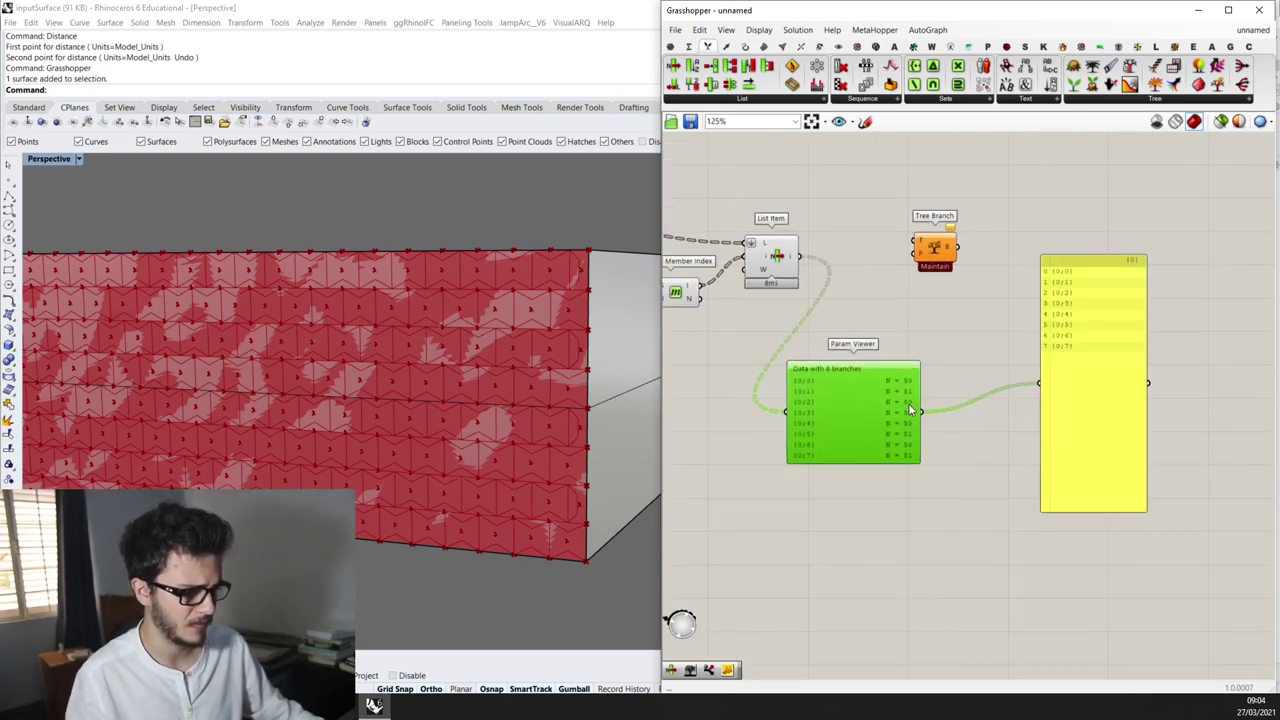
double_click(991, 350)
type("list it")
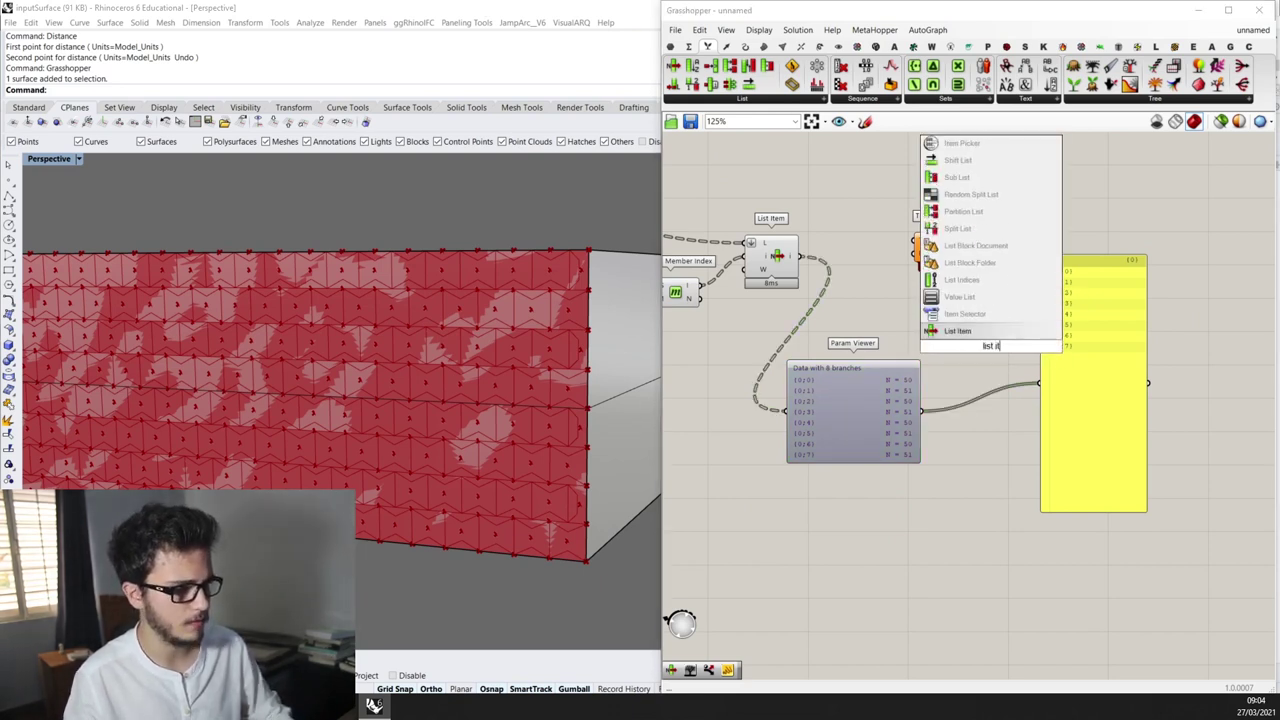
key("Return")
scroll(990, 350, "up", 1)
left_click_drag(978, 352, 900, 245)
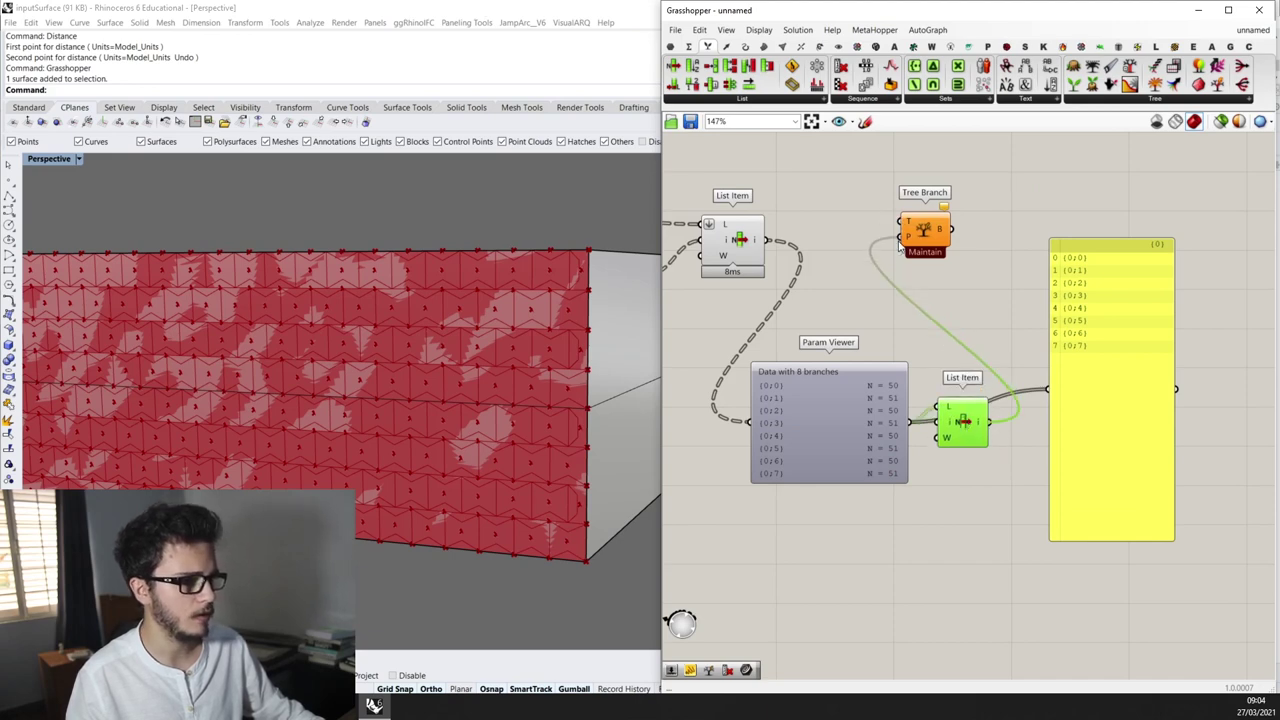
Connect the first List Item's output to Tree Branch's T input, move Tree Branch closer to the panel and inspect the extracted row
left_click_drag(792, 243, 768, 240)
left_click_drag(924, 232, 999, 260)
scroll(431, 423, "down", 8)
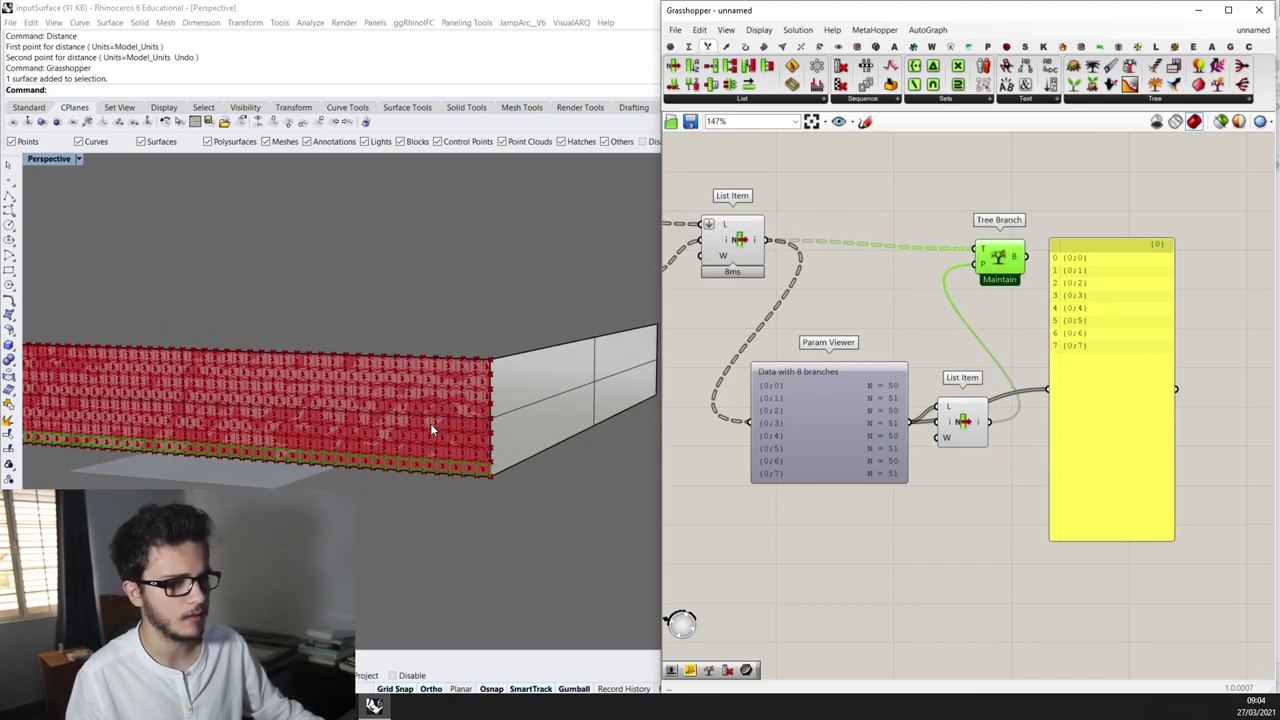
right_click_drag(432, 423, 505, 435)
scroll(504, 436, "up", 5)
Add a number slider below Param Viewer and connect it to the second List Item's index input
left_click(843, 545)
double_click(843, 545)
type("slider")
key("Return")
scroll(900, 540, "up", 3)
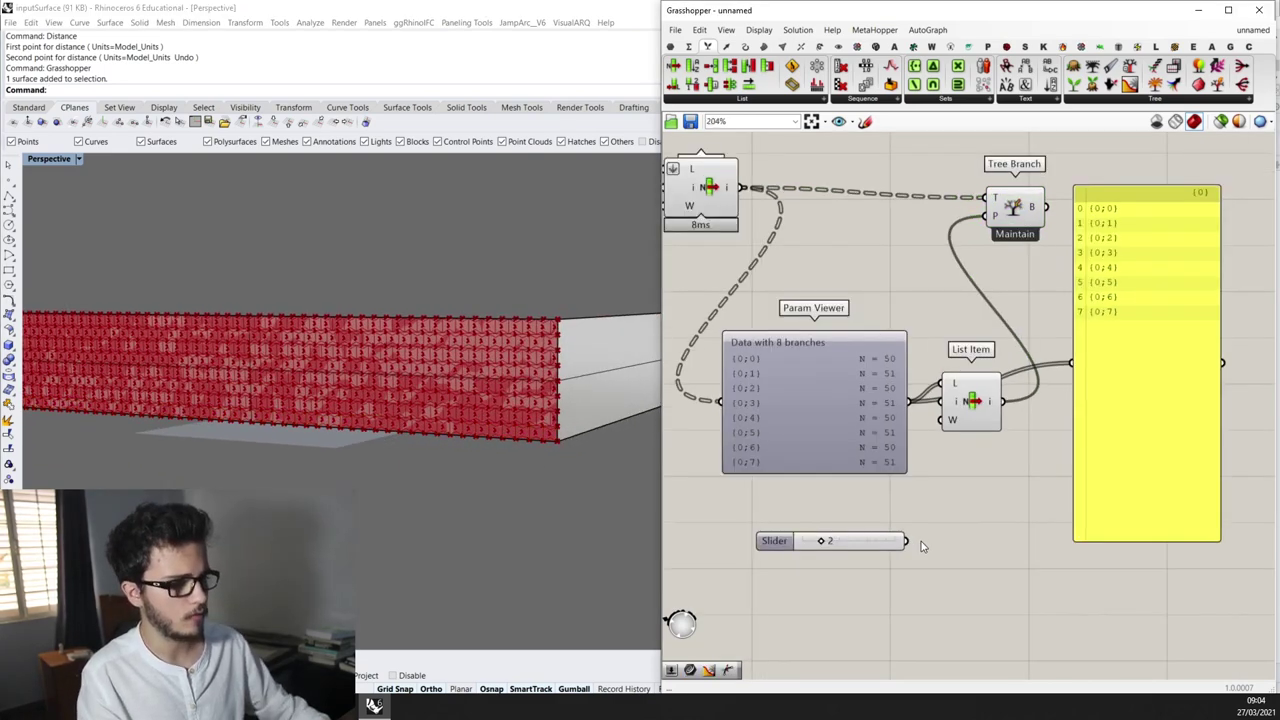
left_click_drag(900, 540, 957, 383)
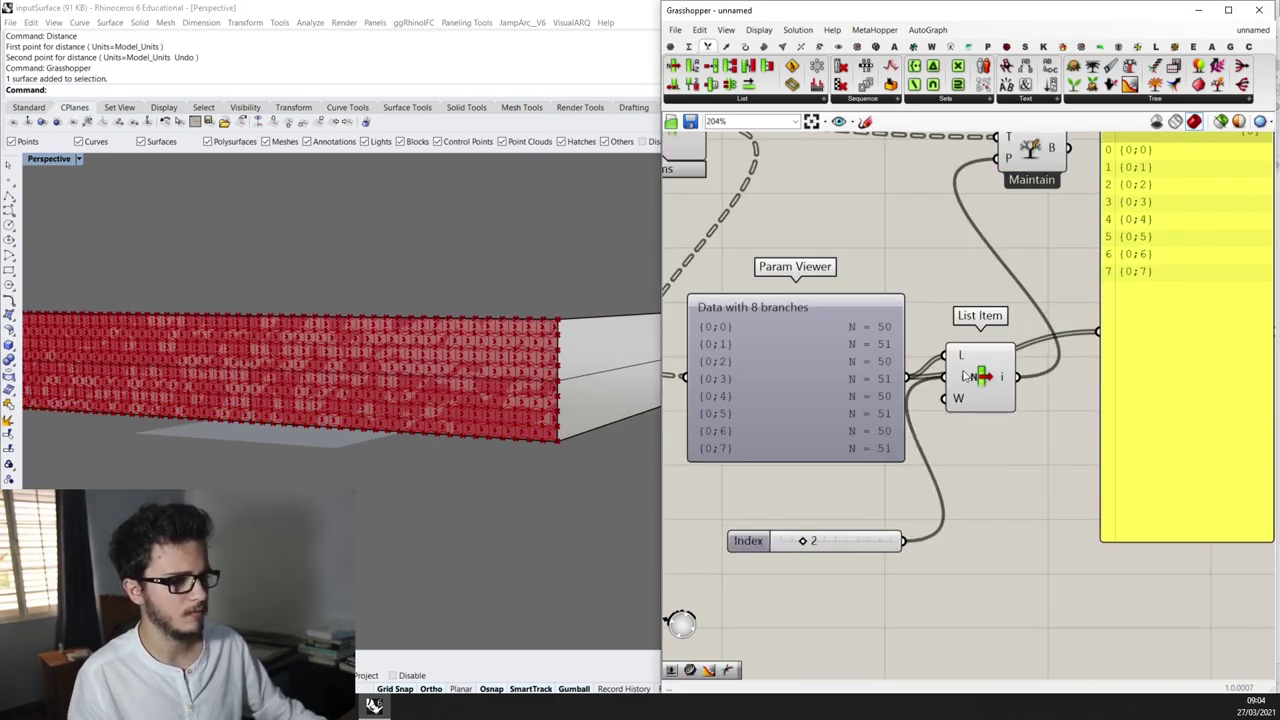
Highlight Tree Branch's result in the model and vary the Index slider to extract a different panel row
left_click(1035, 167)
right_click_drag(819, 625, 799, 549)
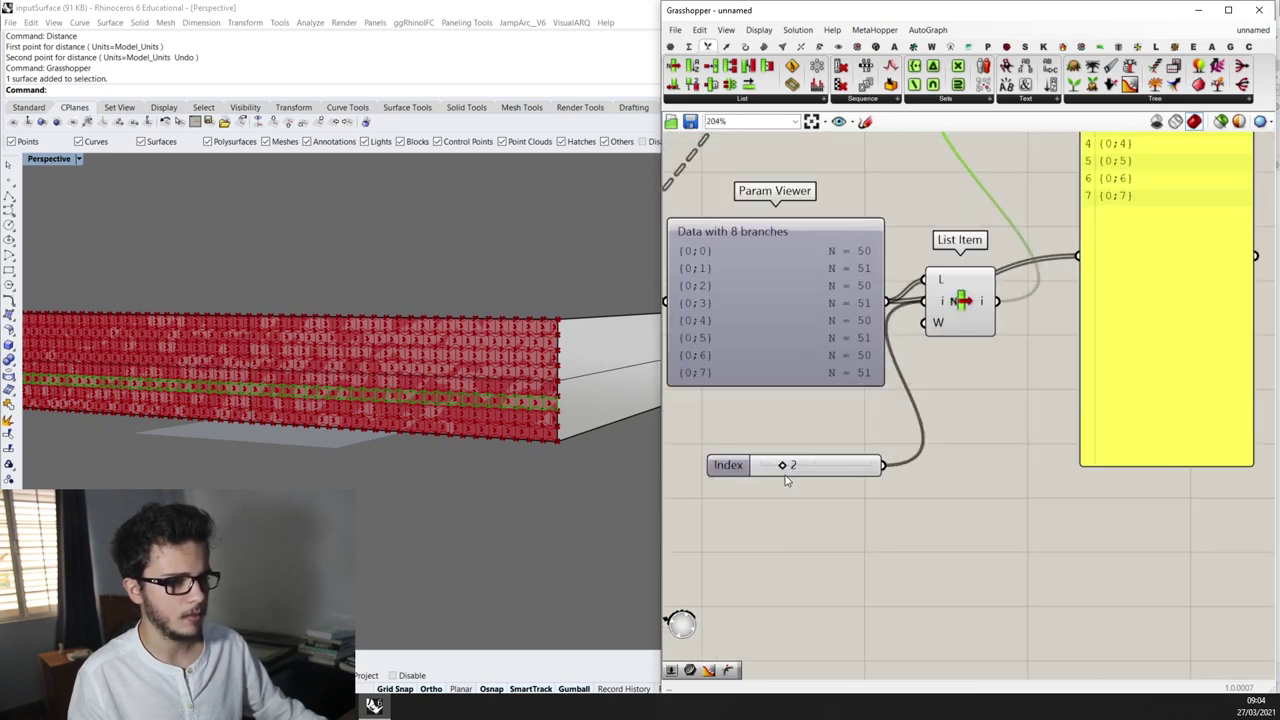
left_click_drag(782, 470, 843, 478)
Delete the branch-extraction test components: Param Viewer, second List Item, Tree Branch, Index slider and panel
scroll(843, 478, "down", 5)
left_click_drag(997, 541, 788, 342)
key("Delete")
Highlight the remaining List Item's output and examine the grouped panel rows across the facade
left_click(752, 352)
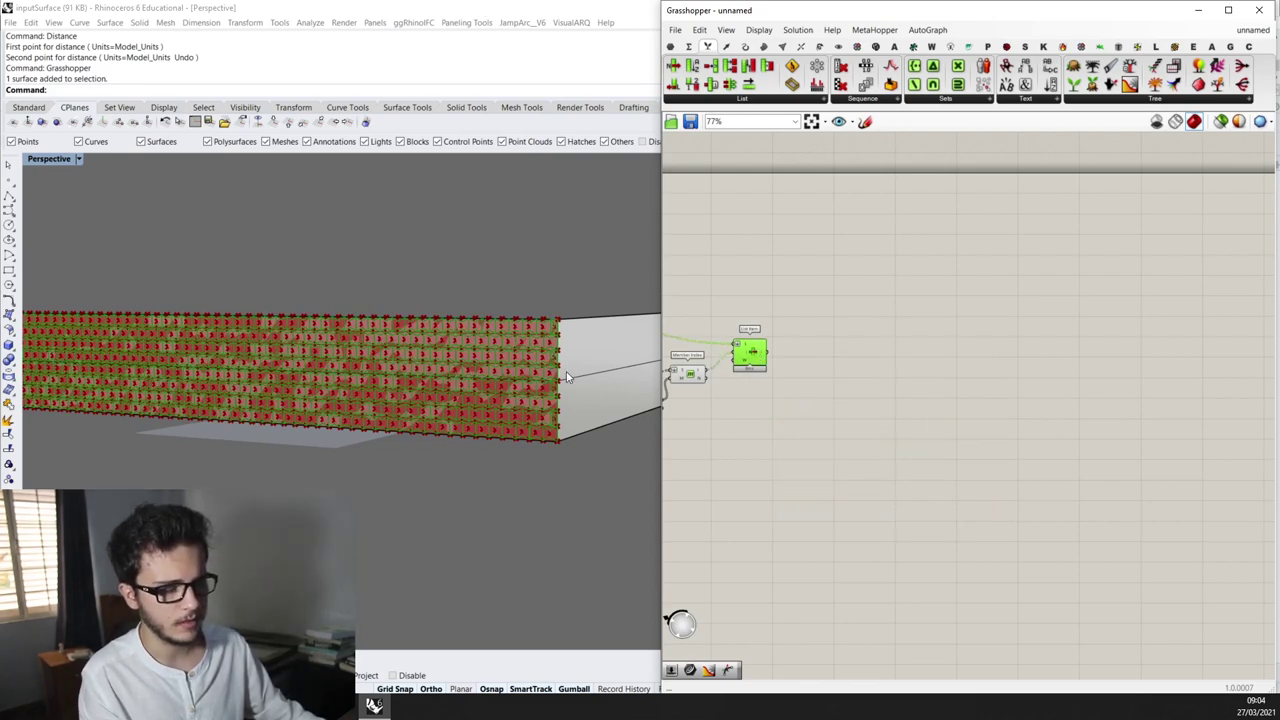
scroll(633, 360, "down", 2)
scroll(446, 360, "up", 3)
scroll(500, 385, "down", 4)
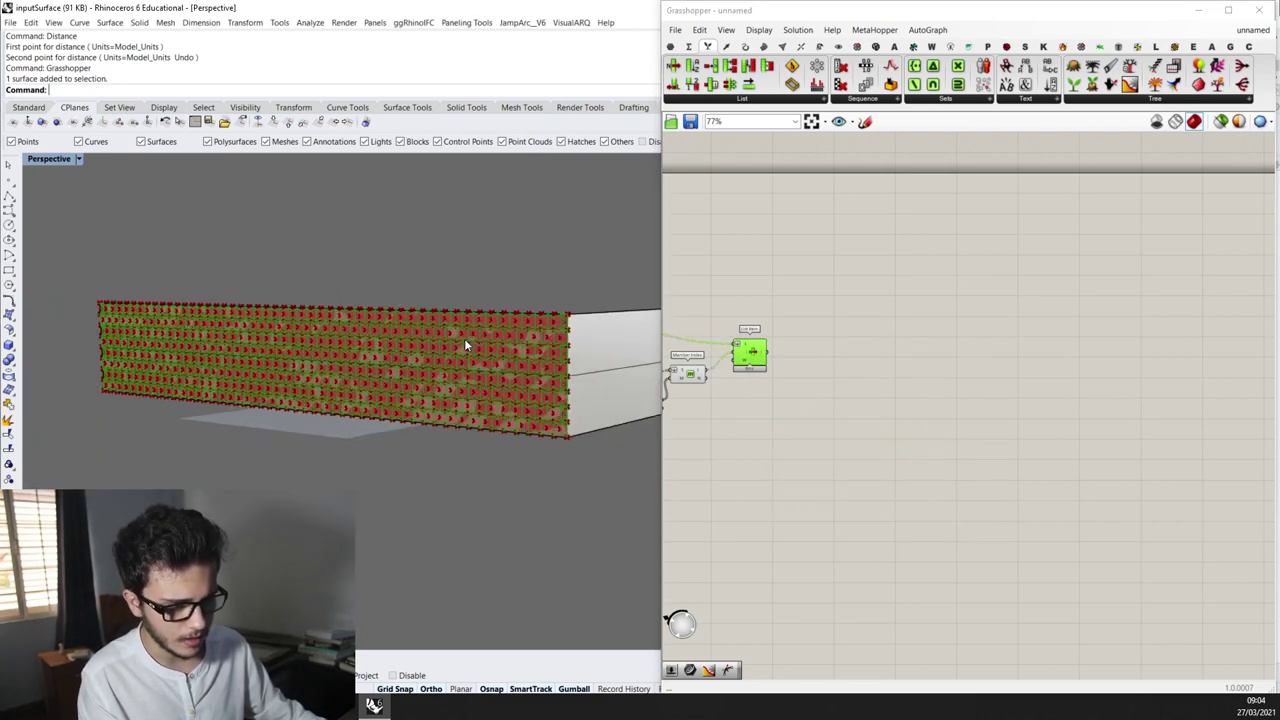
scroll(511, 399, "up", 2)
scroll(527, 397, "down", 3)
right_click_drag(500, 388, 387, 393)
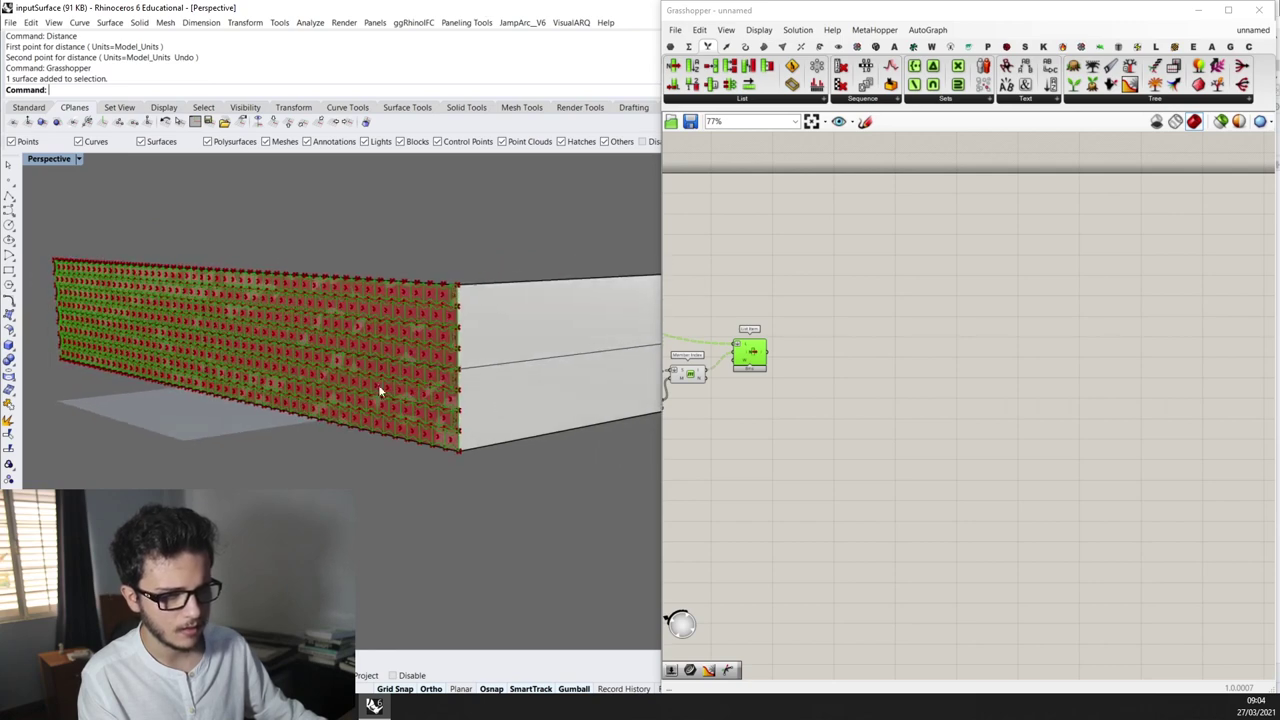
scroll(784, 396, "up", 2)
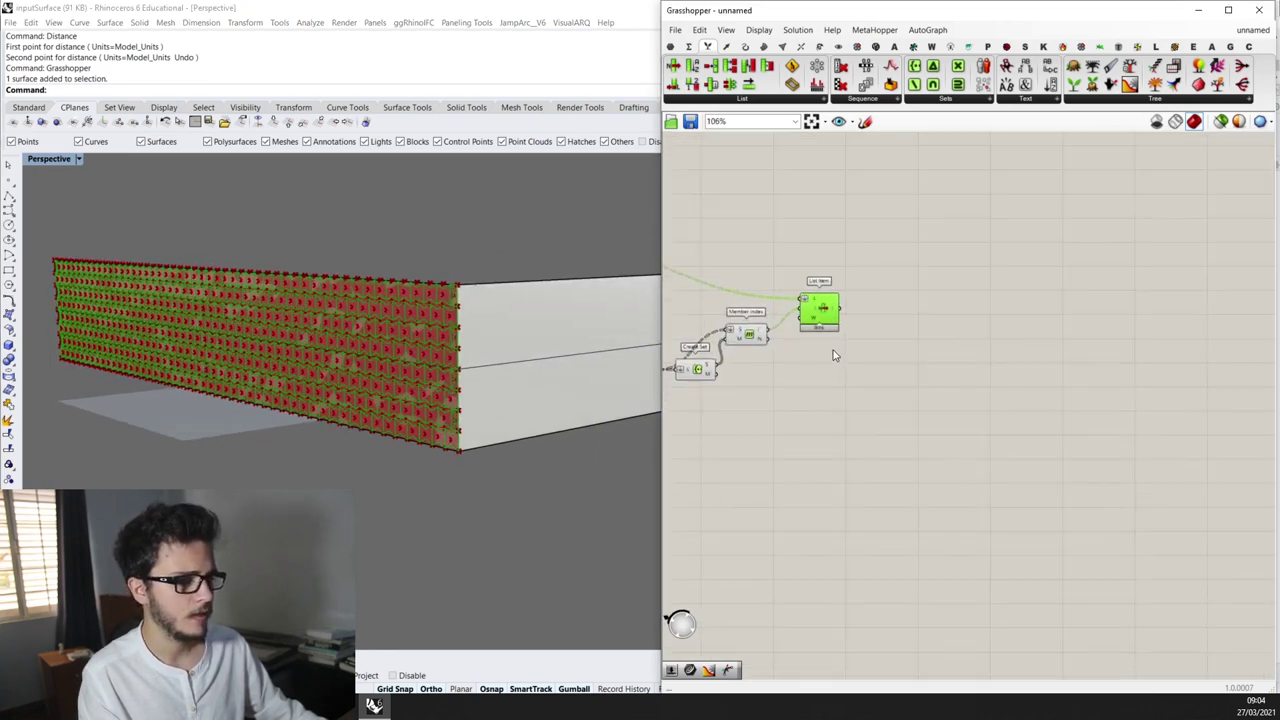
Add a Move component after List Item and a Unit Z component feeding its T input
double_click(894, 412)
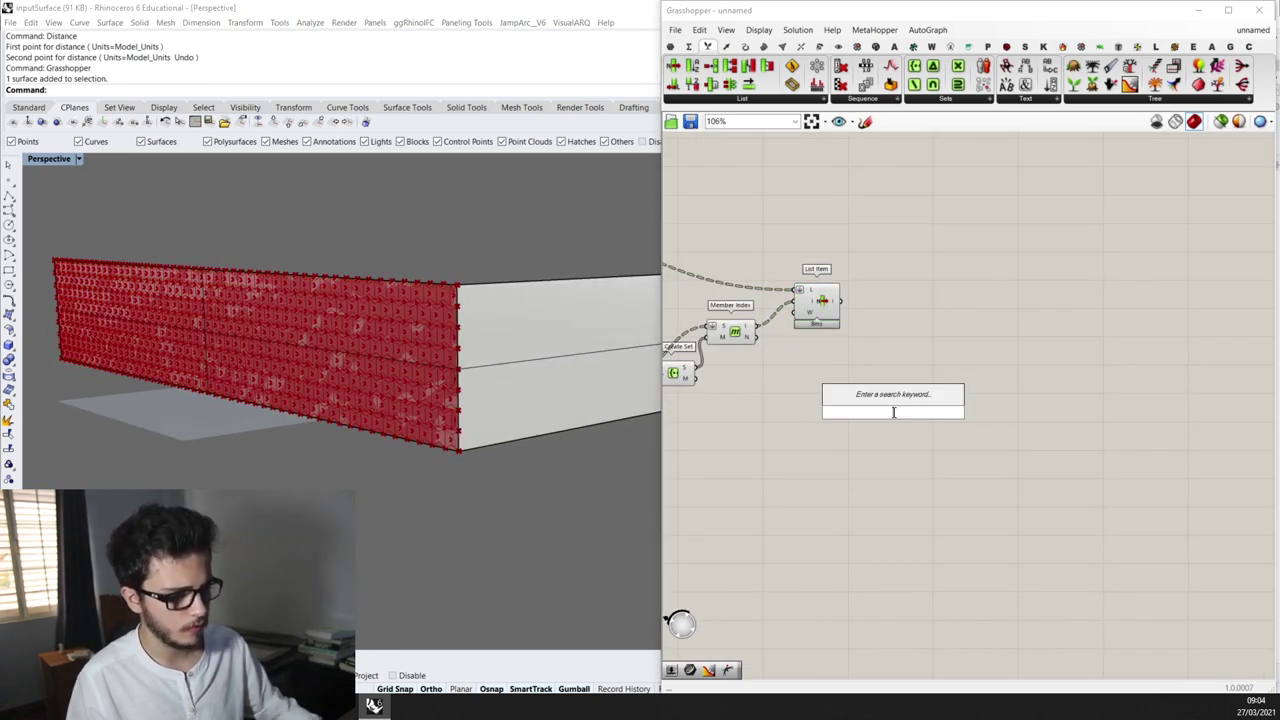
type("mov")
left_click(855, 379)
left_click_drag(891, 409, 1072, 290)
double_click(998, 388)
type("unit z")
key("Return")
Add a Series component and place it below Unit Z
scroll(1005, 395, "up", 1)
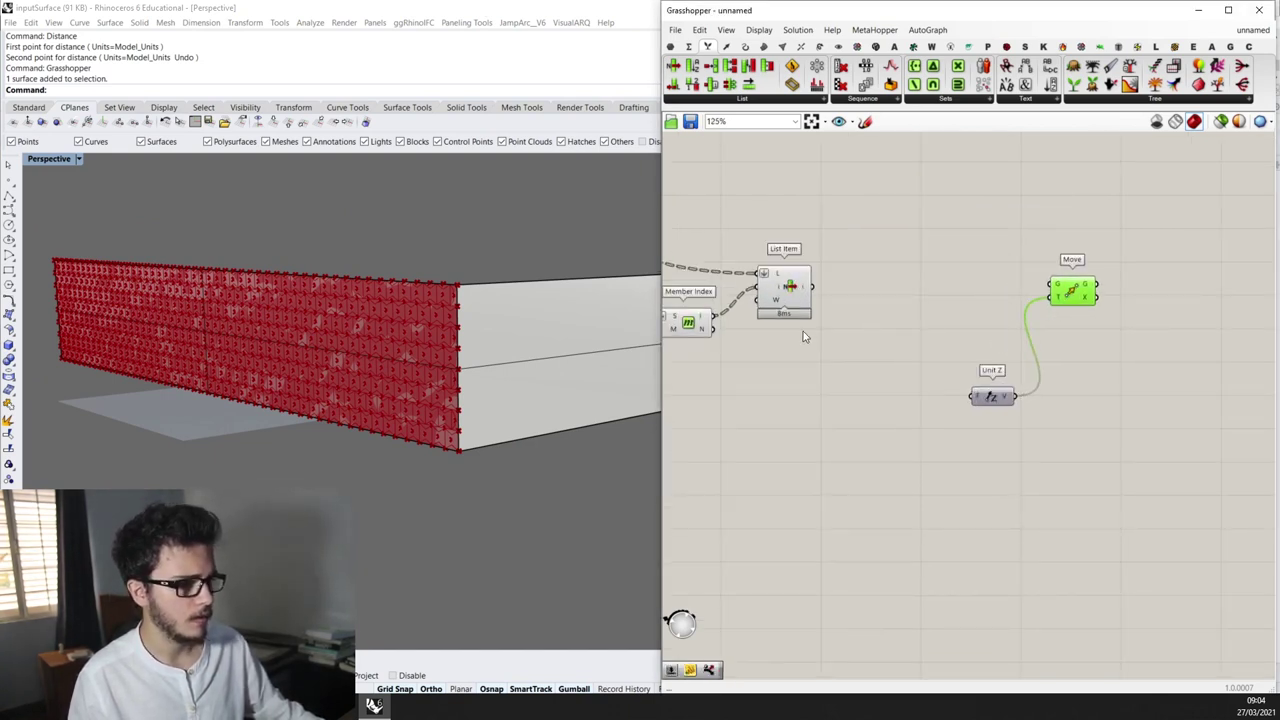
scroll(434, 319, "up", 2)
scroll(491, 456, "up", 2)
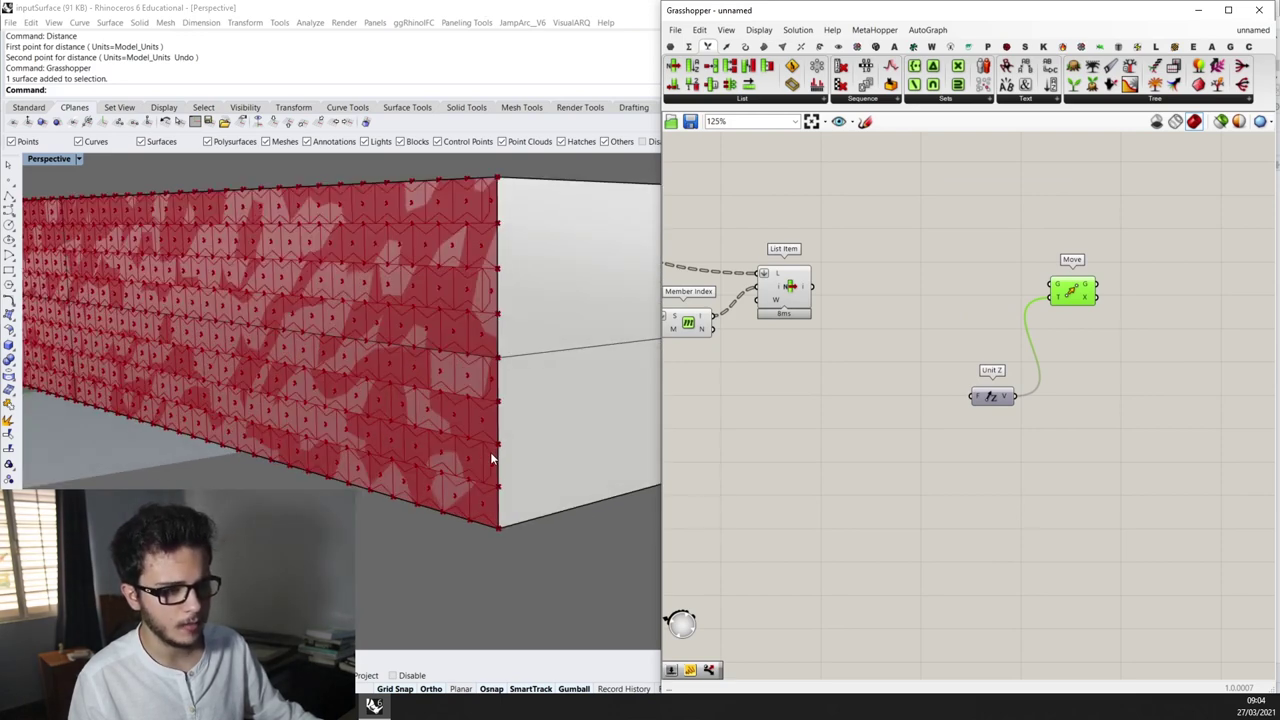
scroll(484, 405, "down", 2)
scroll(484, 408, "up", 2)
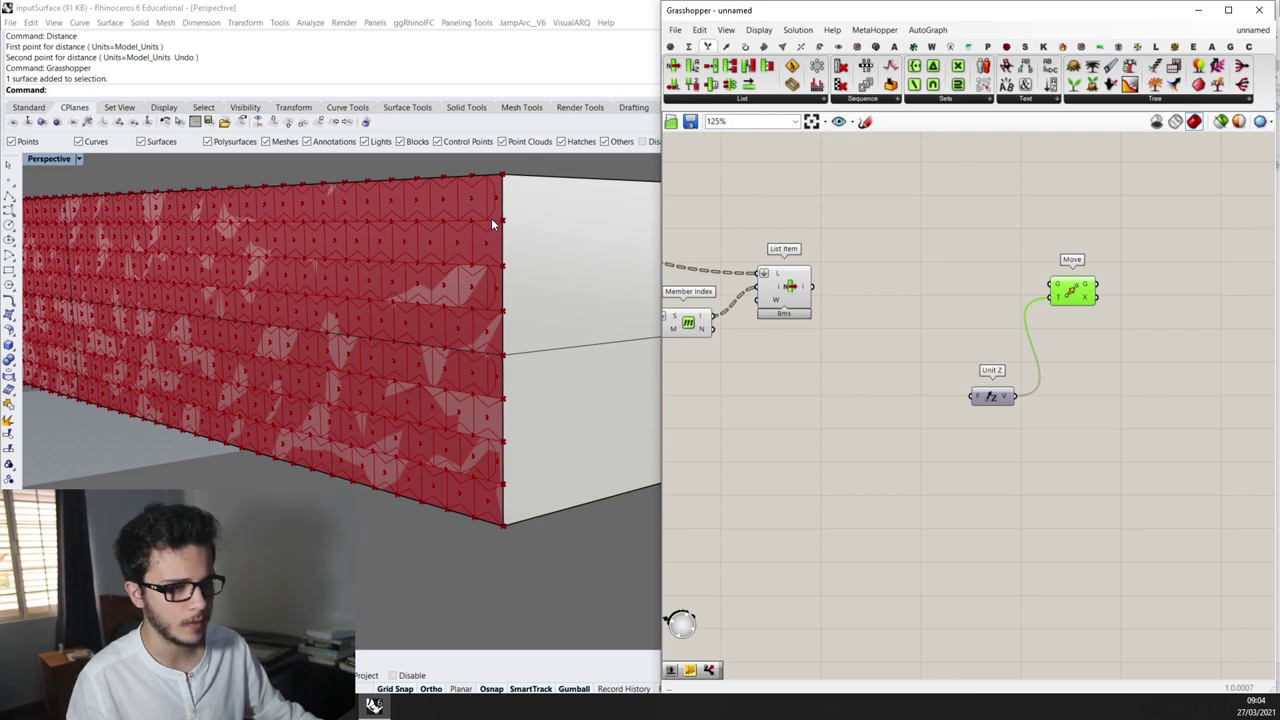
double_click(840, 452)
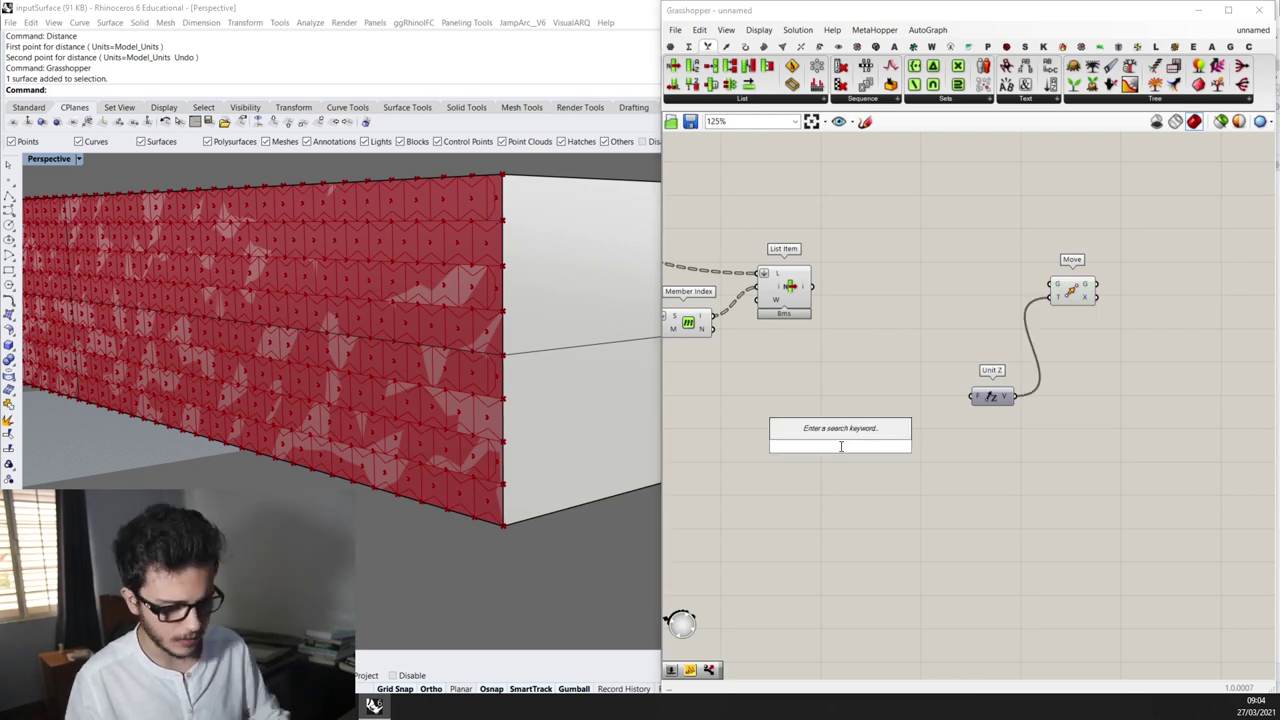
type("ser")
key("Return")
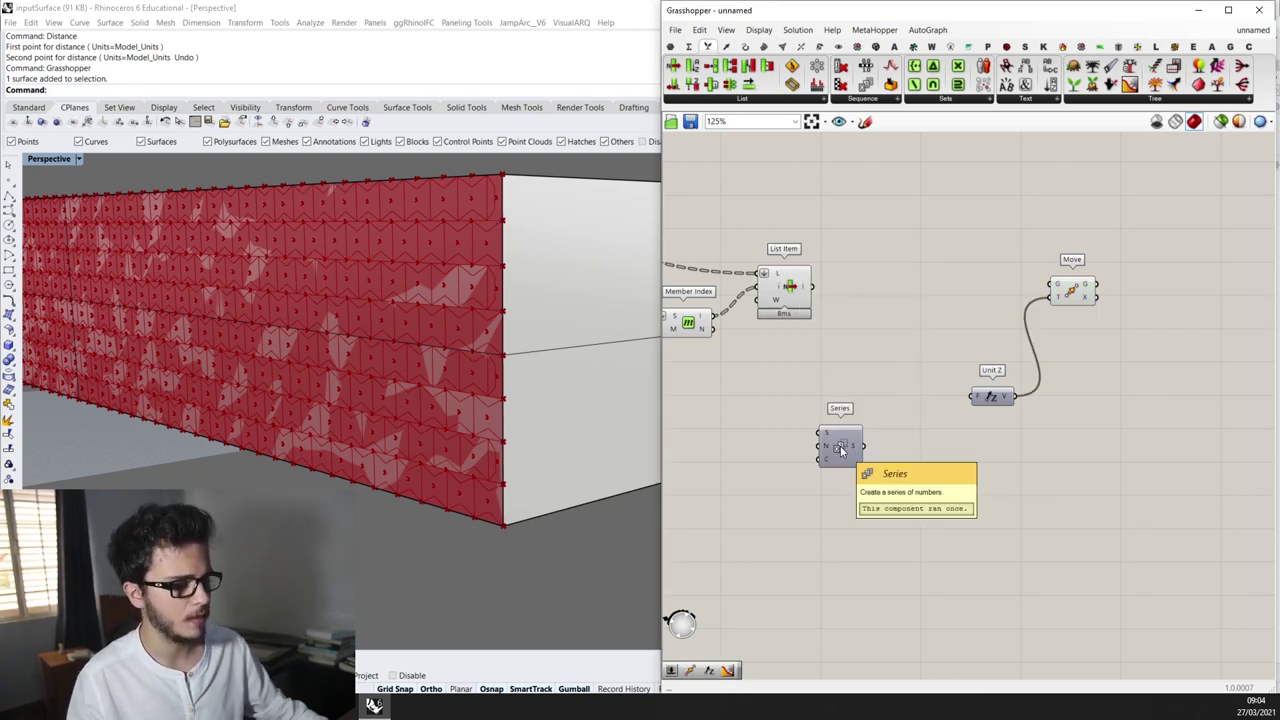
scroll(818, 472, "up", 1)
scroll(860, 430, "down", 2)
left_click_drag(908, 470, 936, 477)
left_click_drag(848, 438, 912, 459)
scroll(912, 459, "up", 1)
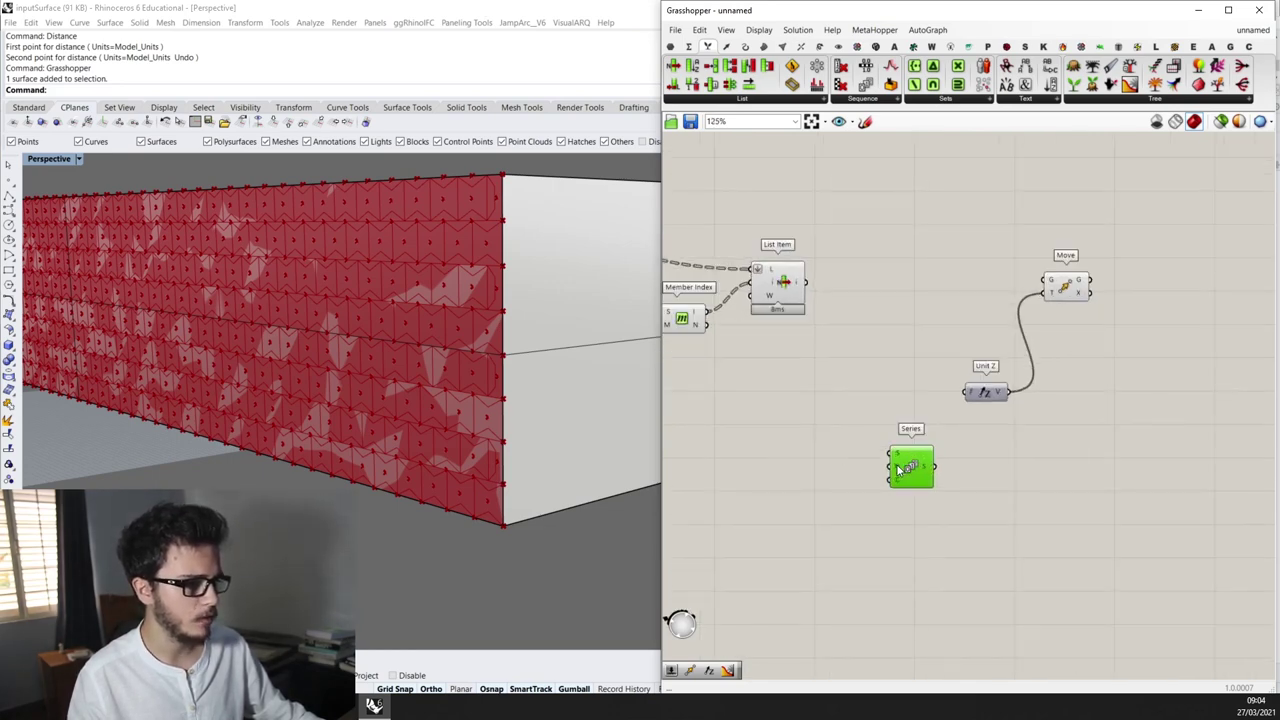
Add a Number parameter near the Amplitude slider and connect the slider's output to it
scroll(898, 469, "down", 5)
right_click_drag(880, 468, 1146, 423)
scroll(808, 376, "up", 4)
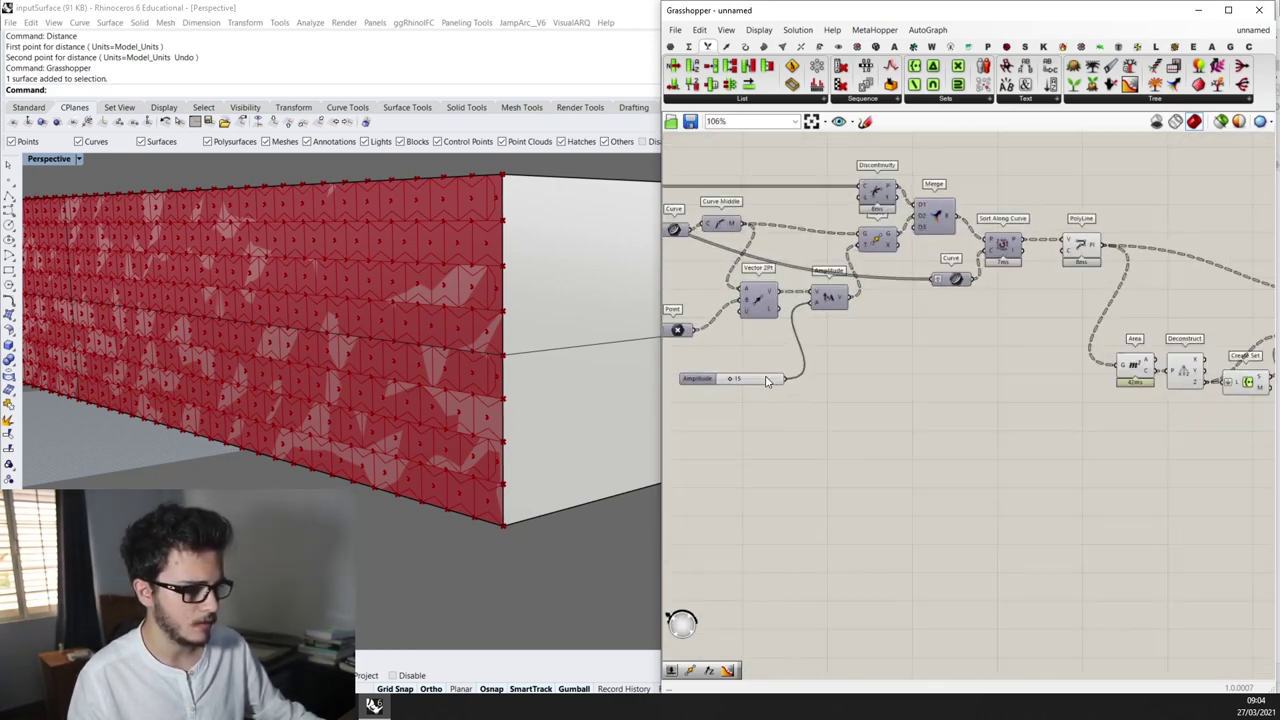
double_click(898, 401)
type("numb")
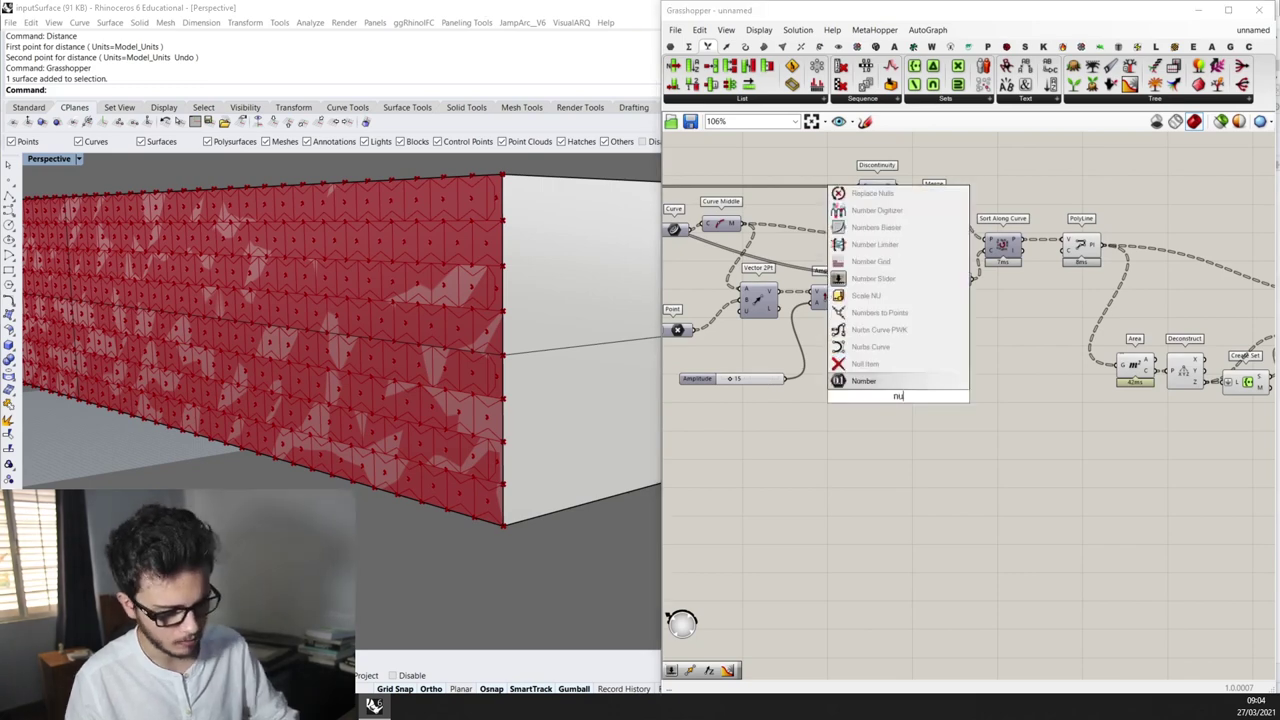
left_click(891, 386)
scroll(402, 430, "up", 2)
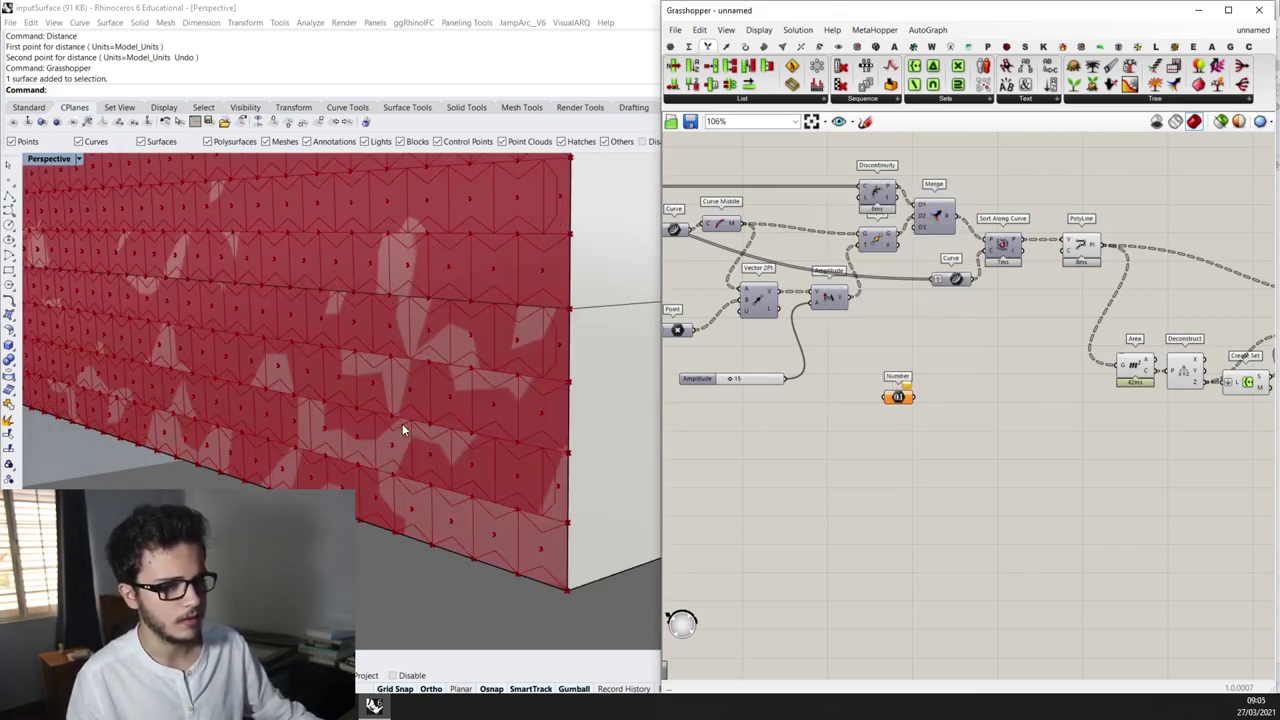
scroll(740, 415, "up", 1)
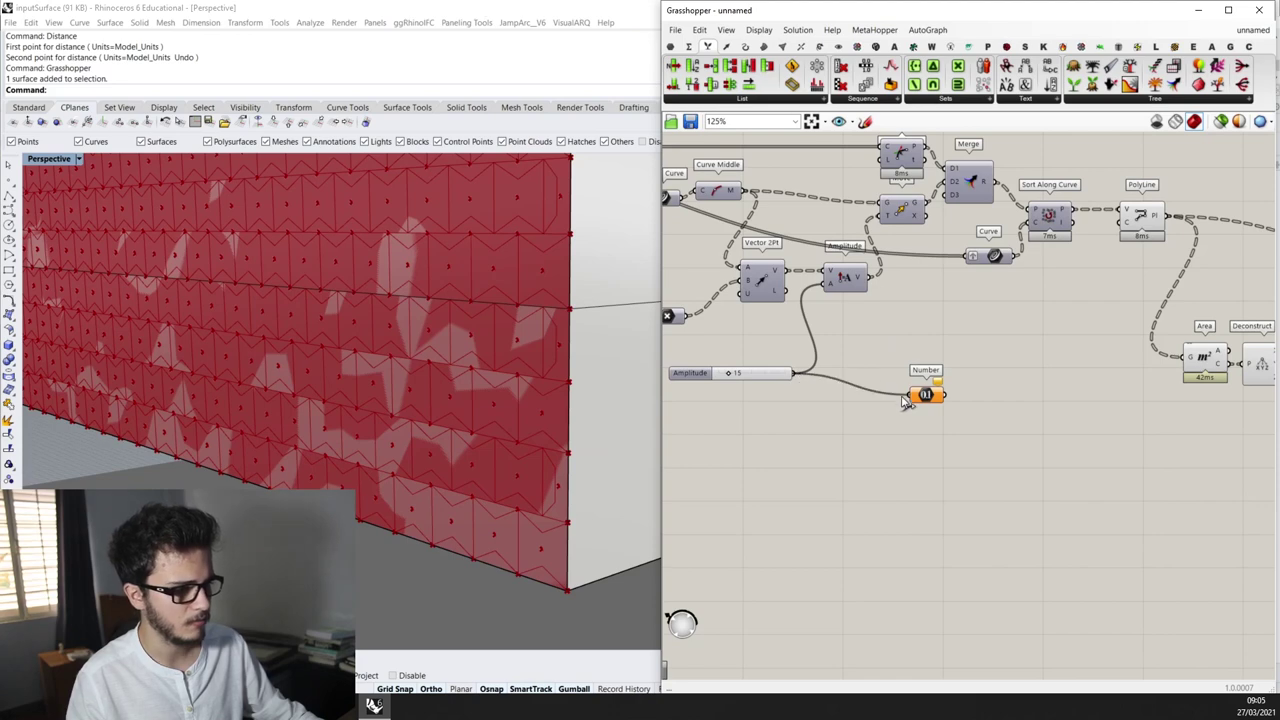
Move the Number parameter beside Series and connect it to Series' N input
scroll(862, 412, "down", 6)
left_click_drag(920, 401, 1068, 463)
scroll(1174, 437, "up", 5)
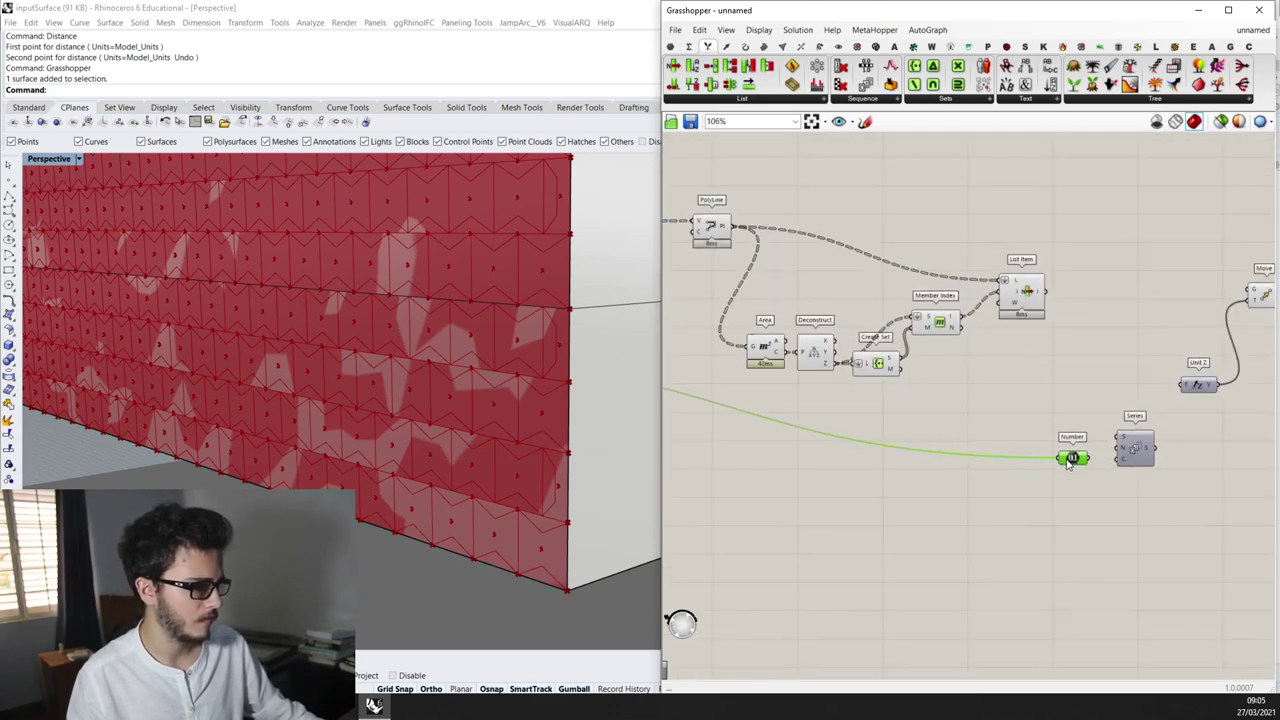
left_click(1124, 452)
scroll(1126, 466, "up", 1)
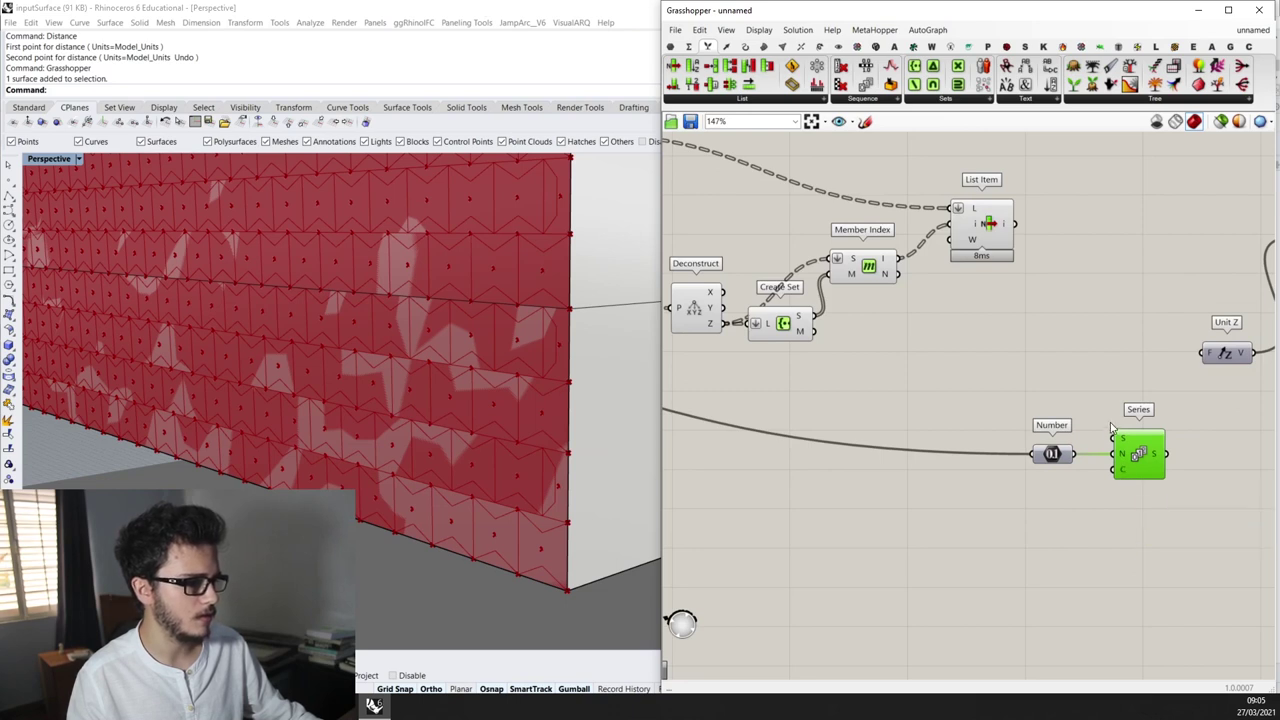
Add a Tree Statistics component after List Item and connect List Item's output to its T input
scroll(1040, 410, "up", 1)
scroll(980, 258, "down", 1)
double_click(1034, 284)
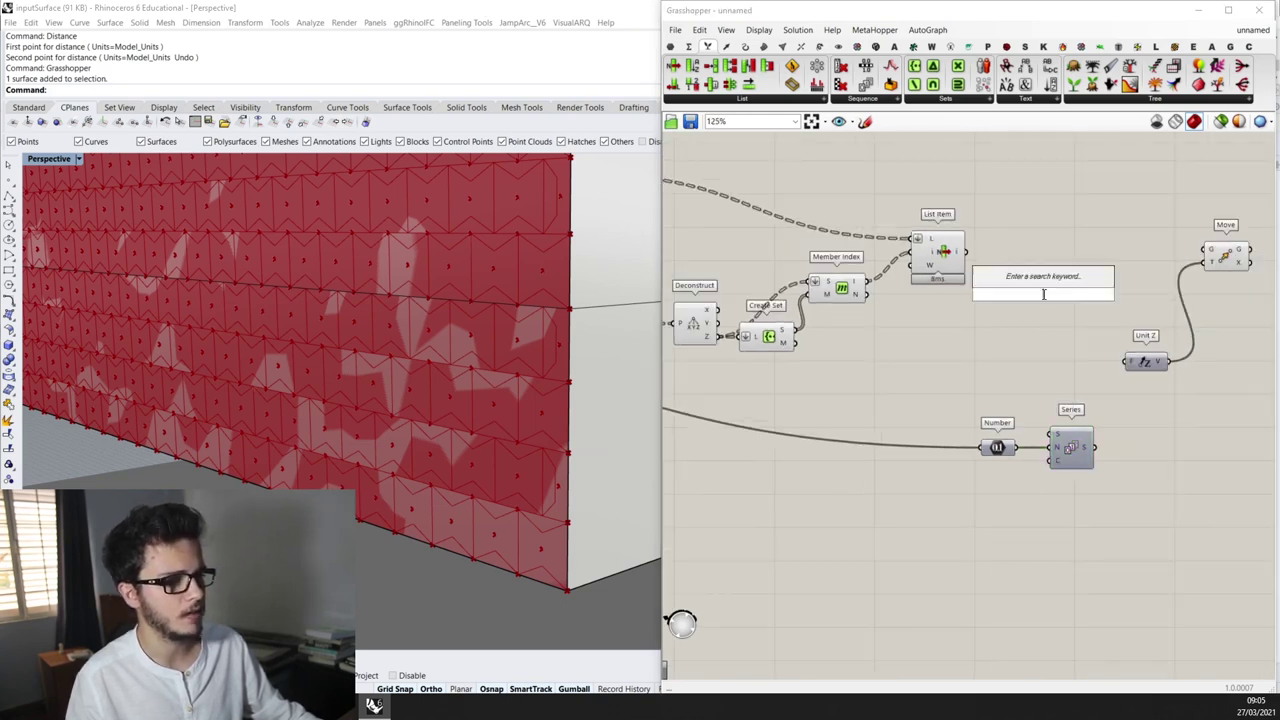
type("tree s")
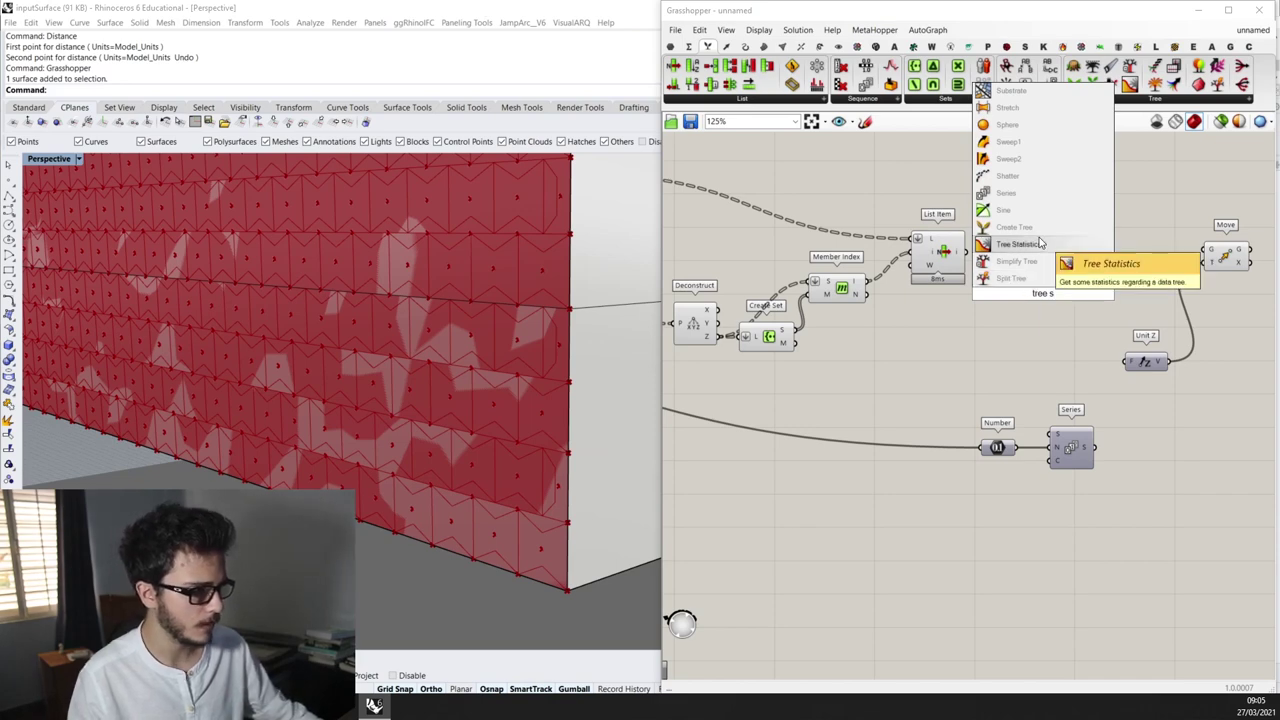
left_click(975, 251)
scroll(962, 250, "up", 2)
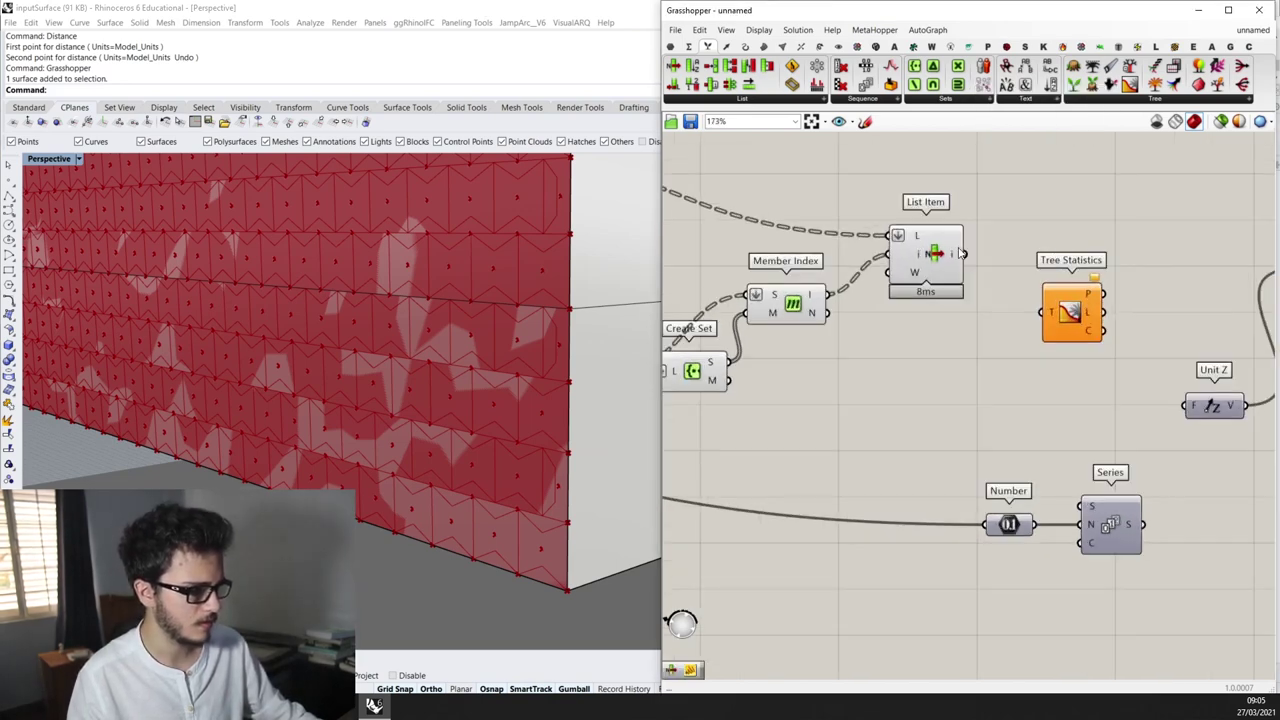
left_click_drag(1022, 302, 1042, 312)
scroll(1095, 330, "up", 2)
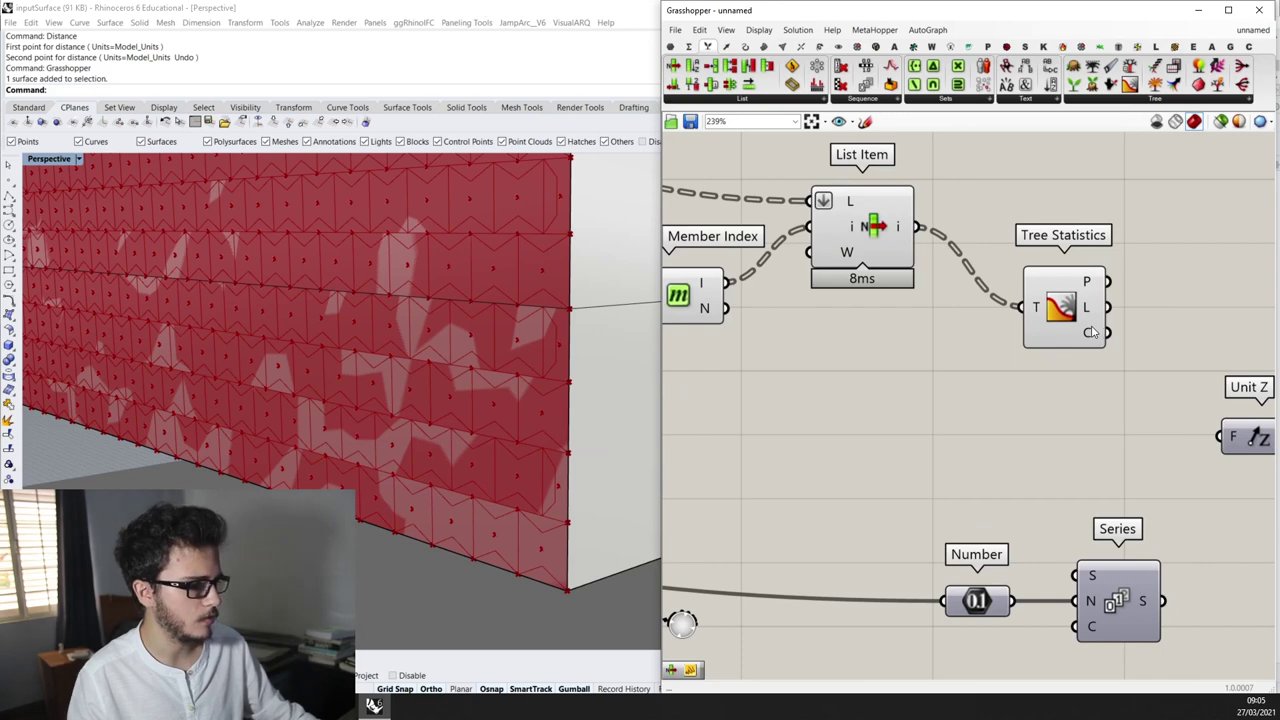
Move Tree Statistics above Number and connect its C output to Series' C input
scroll(1095, 330, "down", 1)
left_click_drag(1050, 308, 1028, 561)
right_click_drag(1113, 542, 888, 505)
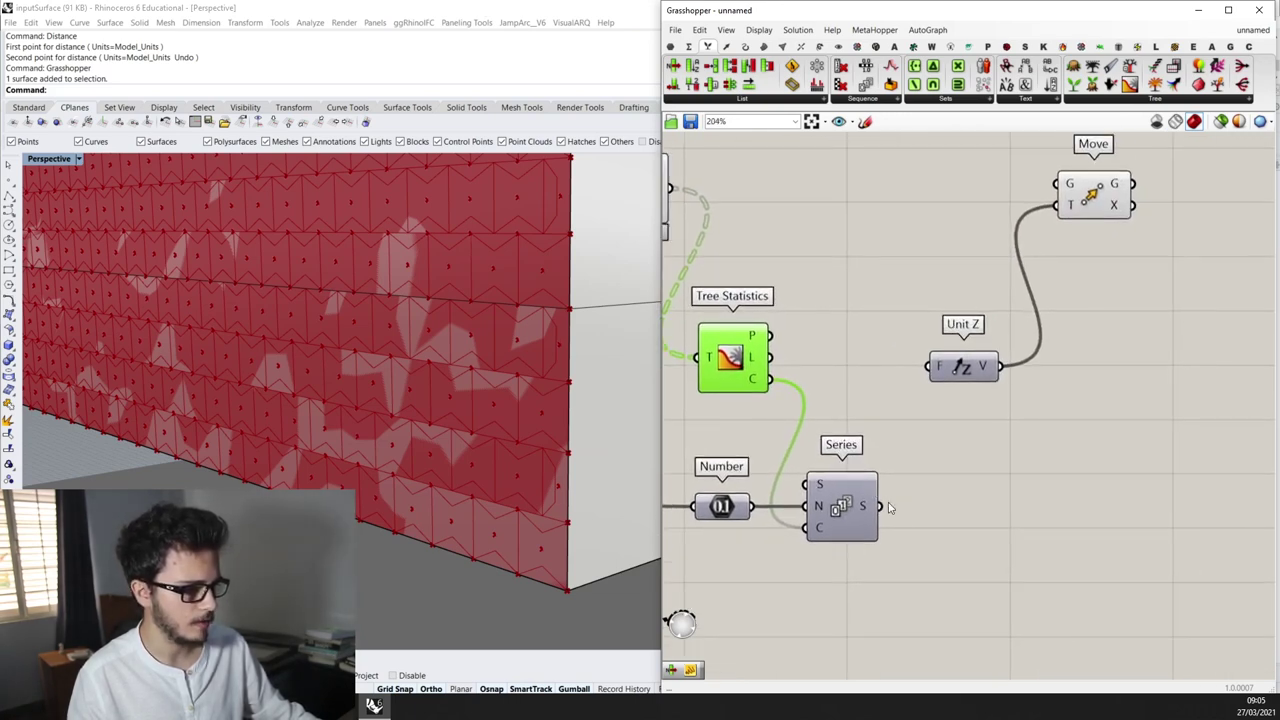
Connect Series' output to Unit Z's F input and compare the resulting vectors with List Item's branches
left_click_drag(880, 508, 930, 364)
scroll(1015, 355, "down", 2)
right_click_drag(1023, 339, 1001, 370)
scroll(983, 388, "up", 1)
scroll(953, 415, "up", 1)
mouse_move(955, 412)
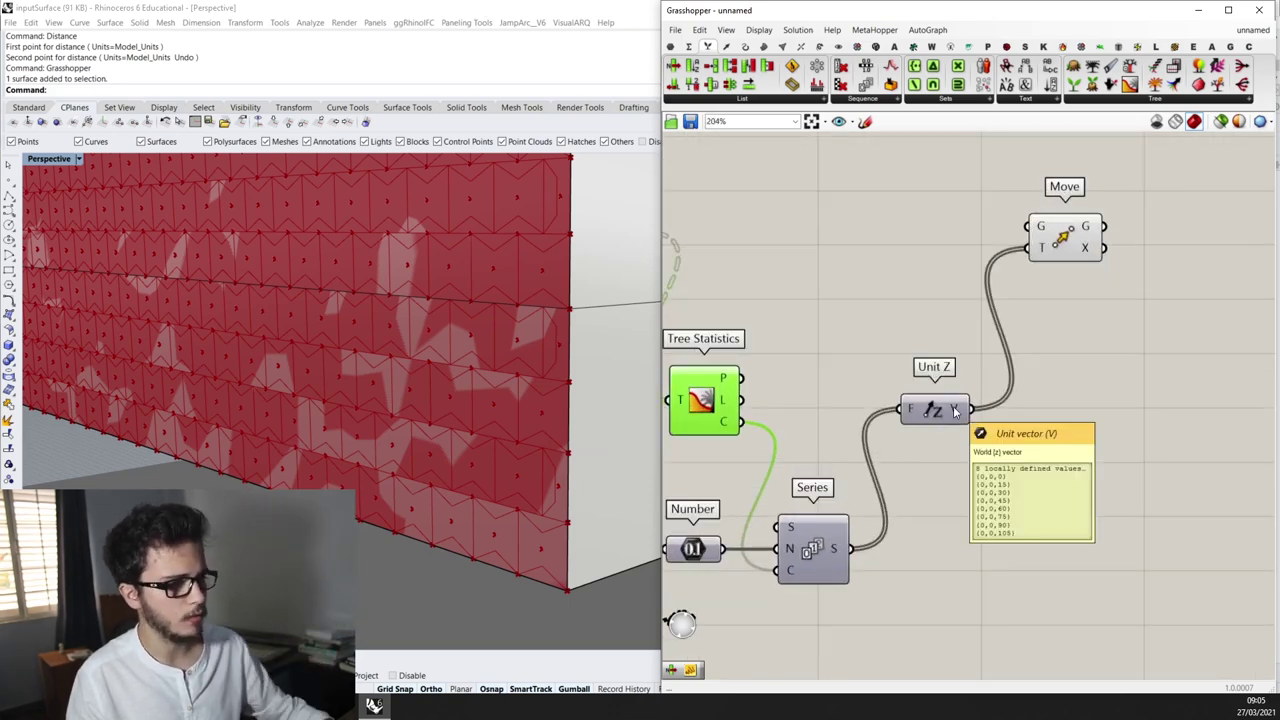
scroll(955, 412, "down", 1)
scroll(995, 420, "up", 1)
scroll(940, 413, "down", 2)
scroll(930, 400, "up", 1)
mouse_move(785, 266)
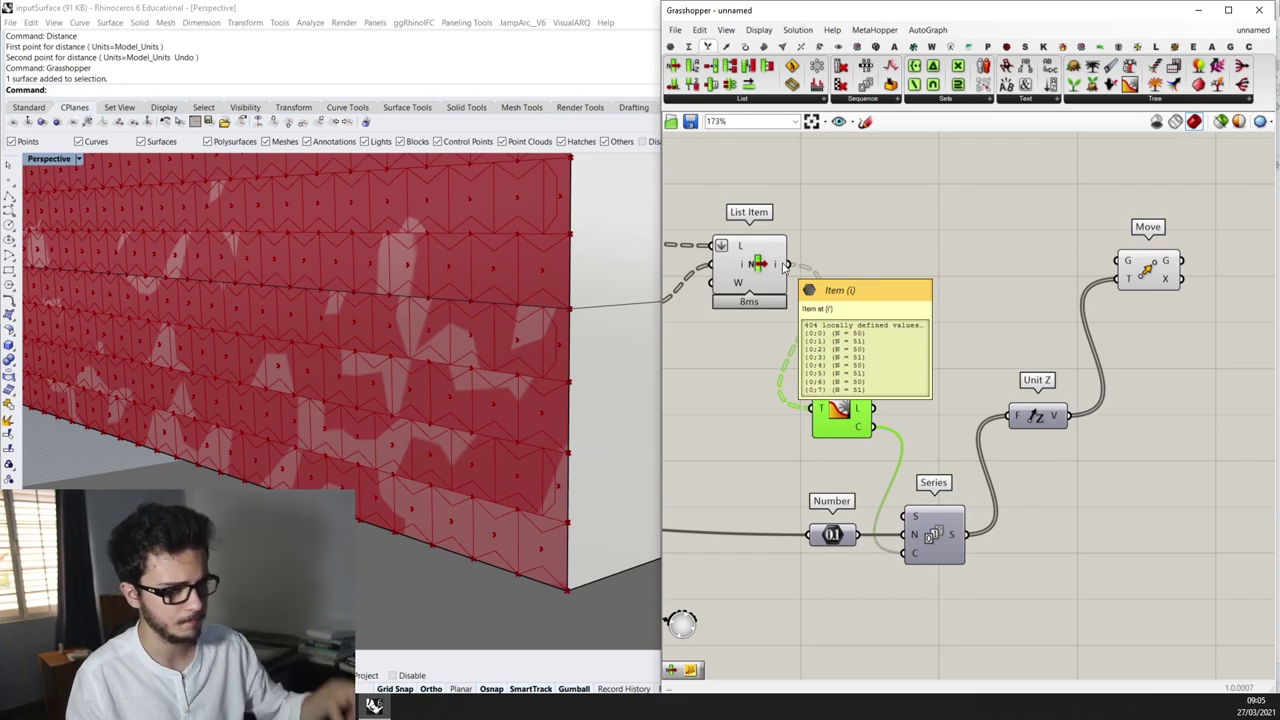
Graft Move's T input, connect List Item's output to its G input and inspect the moved rows on the facade
right_click(1130, 283)
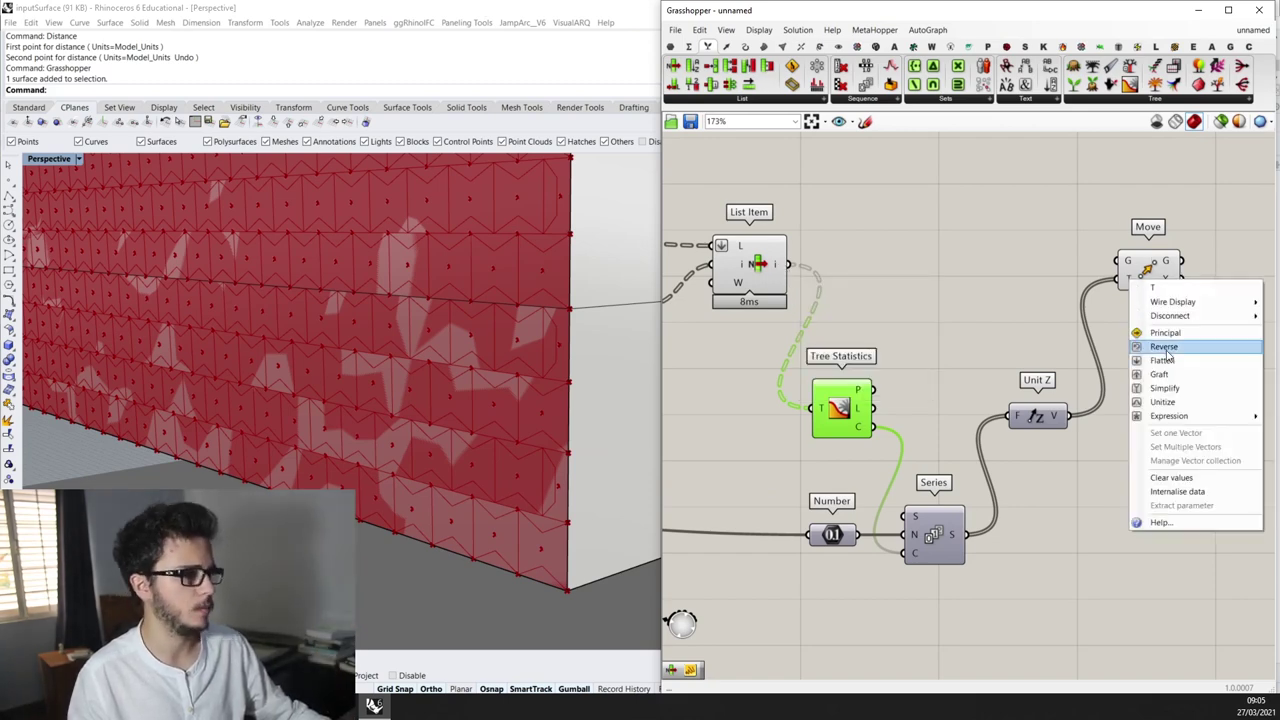
left_click(1167, 383)
scroll(922, 277, "down", 2)
left_click_drag(826, 275, 1058, 269)
left_click(1080, 270)
right_click_drag(588, 290, 530, 354)
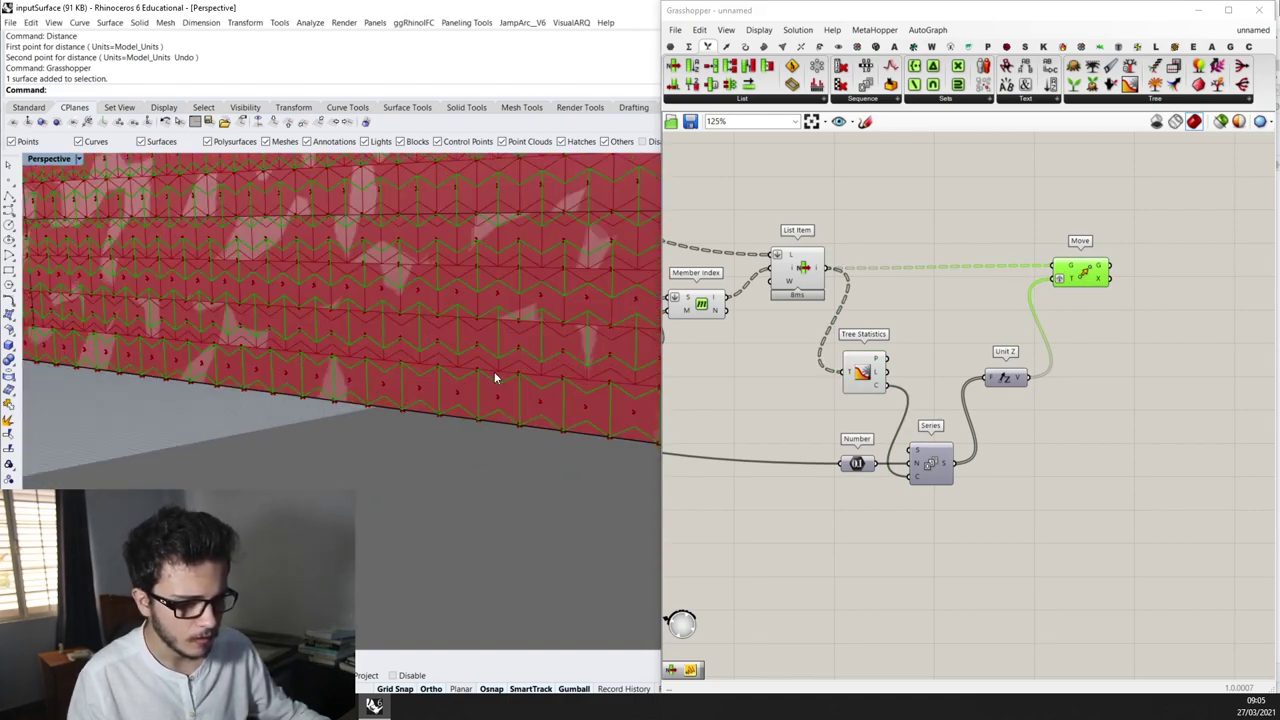
scroll(494, 377, "down", 5)
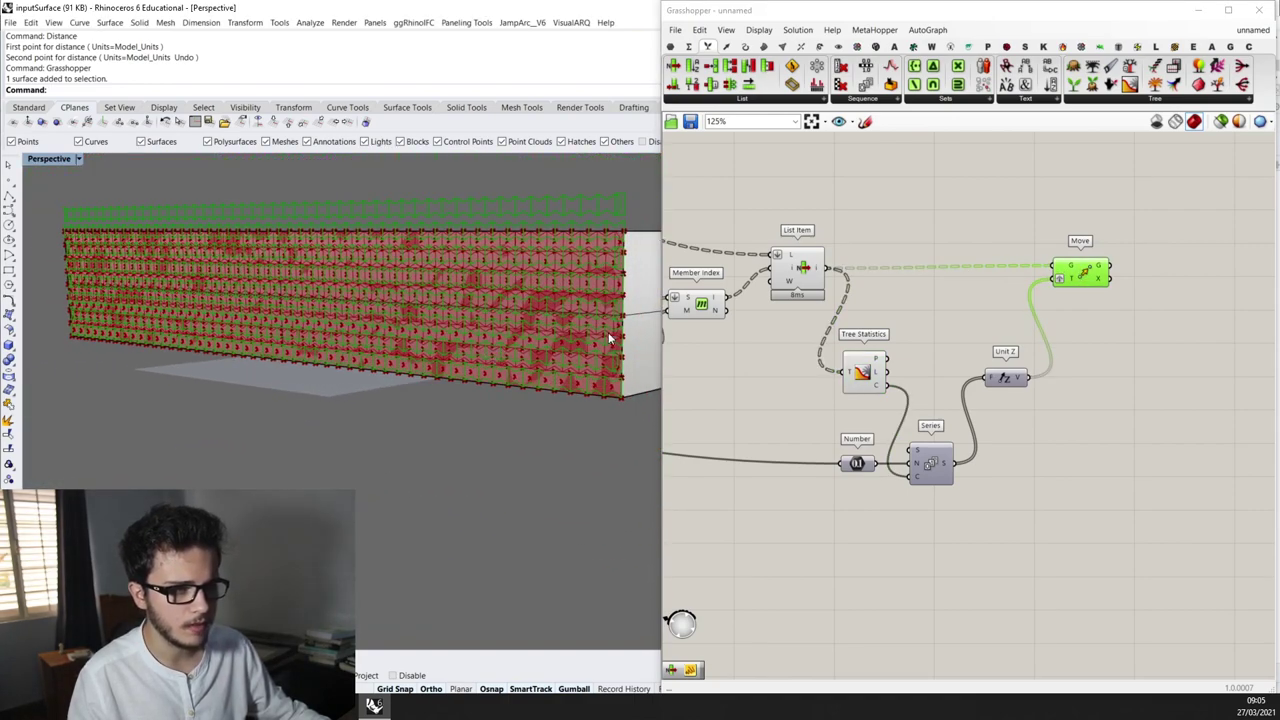
scroll(604, 205, "up", 4)
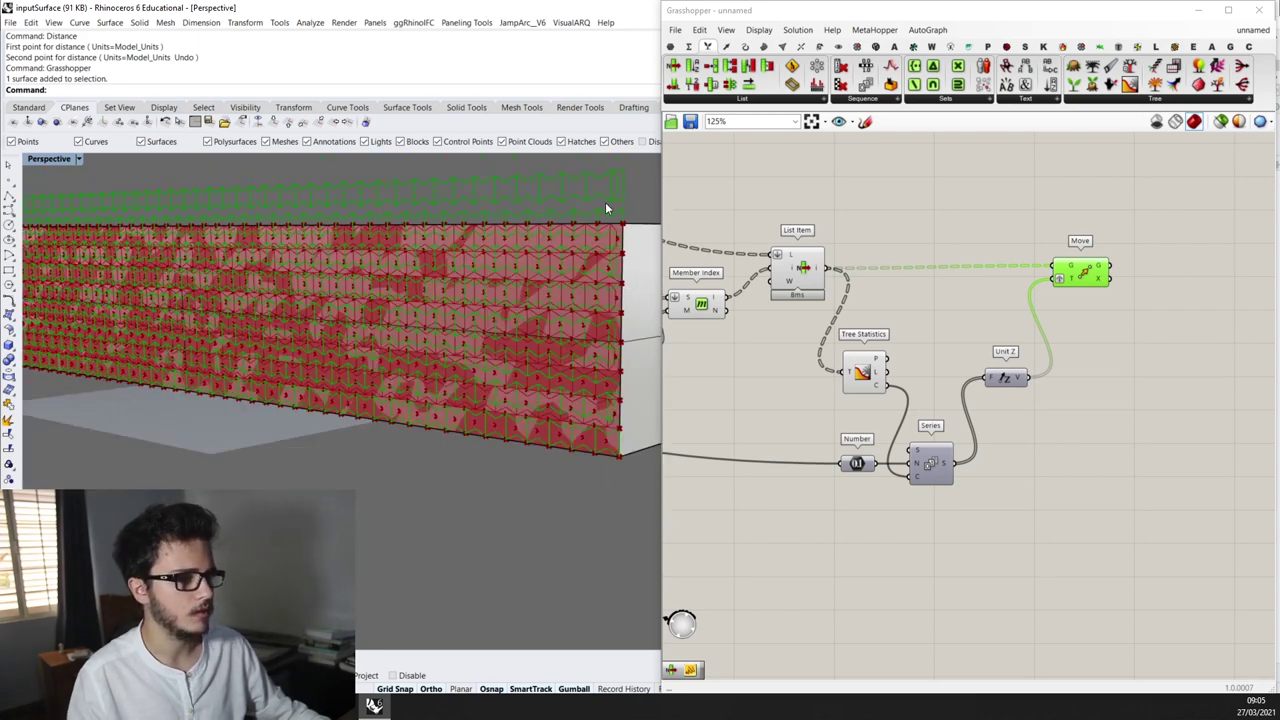
scroll(605, 208, "up", 2)
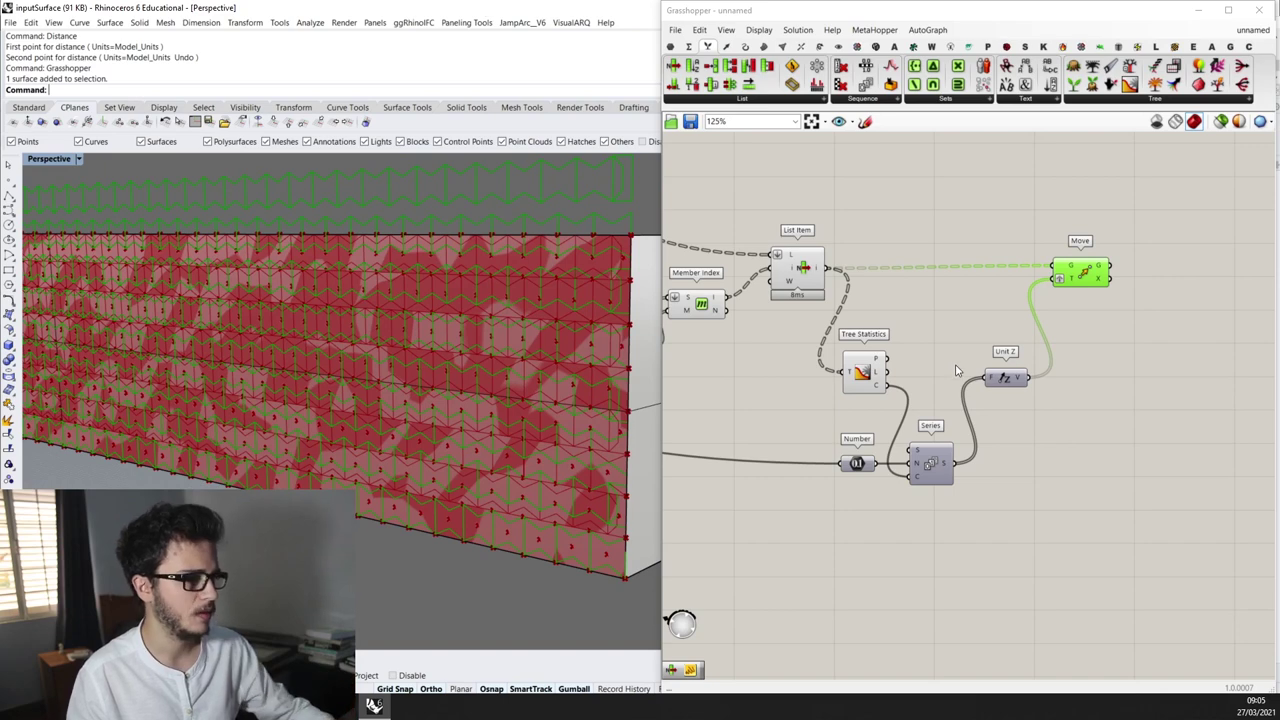
Add a Negative component below Unit Z and connect Series' output to its x input
double_click(1026, 446)
type("negative")
key("Return")
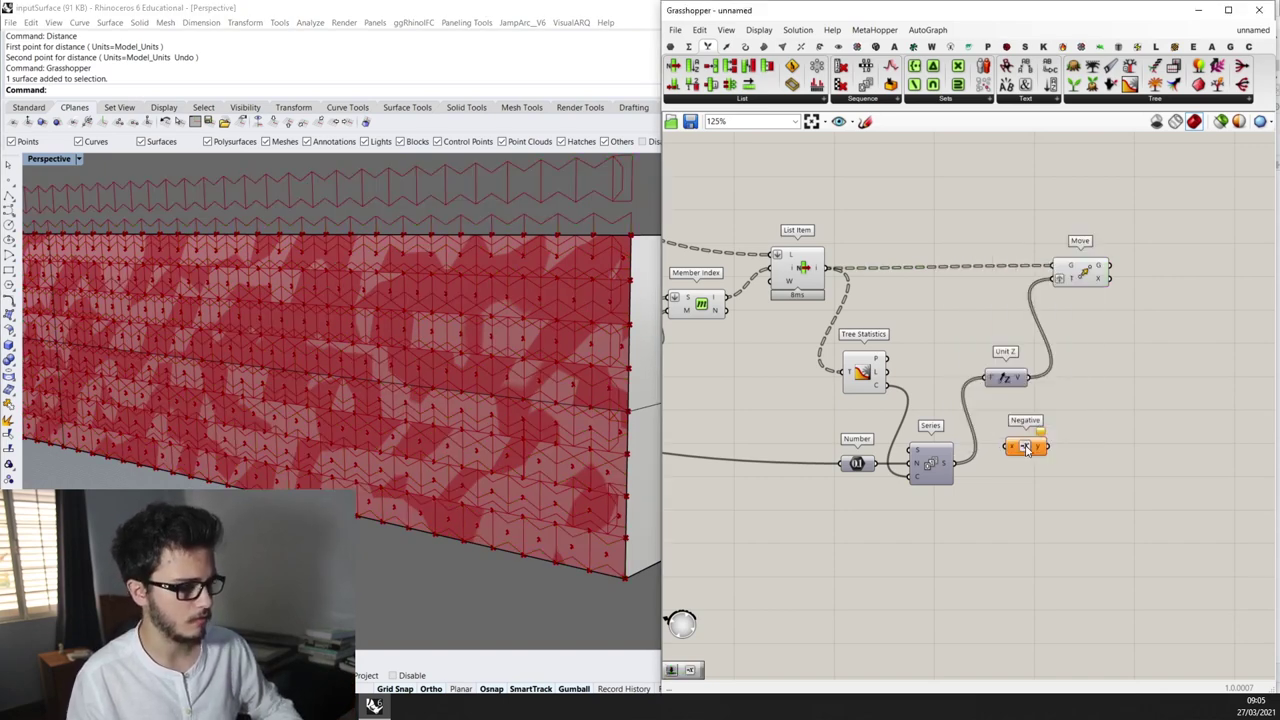
scroll(975, 452, "up", 3)
left_click_drag(965, 460, 1060, 446)
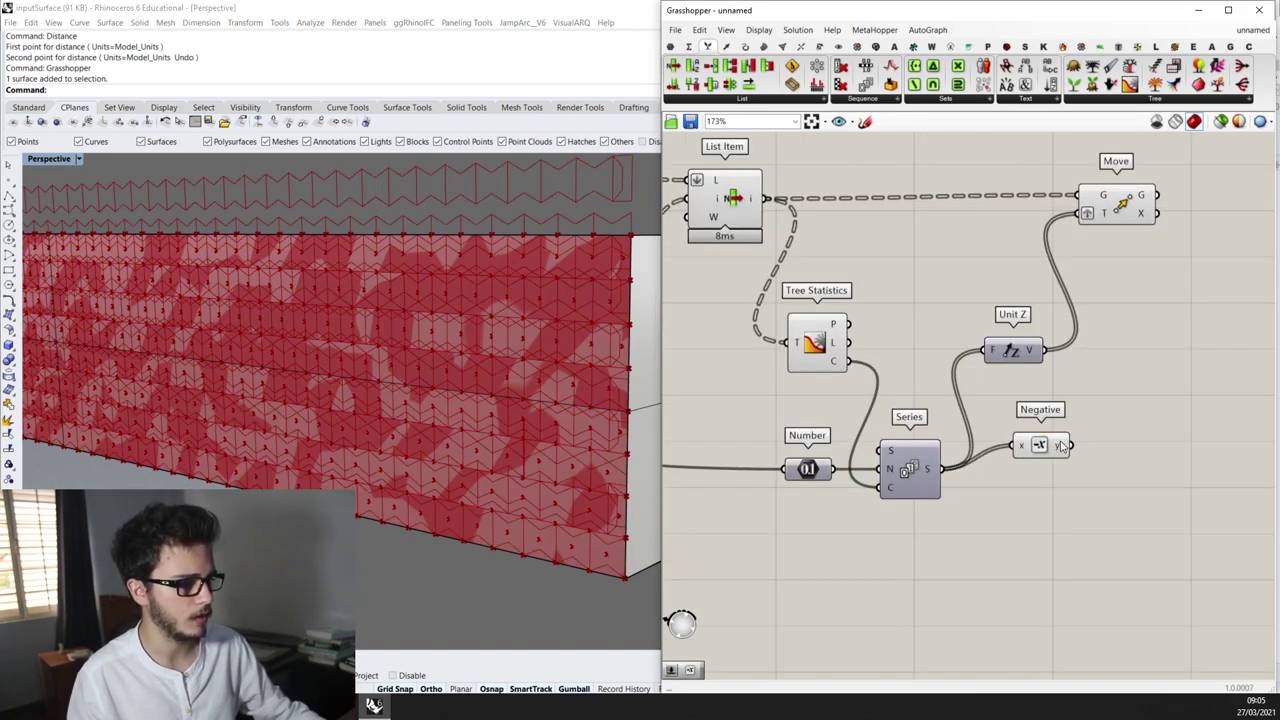
Connect Negative's y output to Unit Z's F input and inspect the moved rows on the facade
left_click_drag(1013, 390, 989, 354)
left_click(1115, 208)
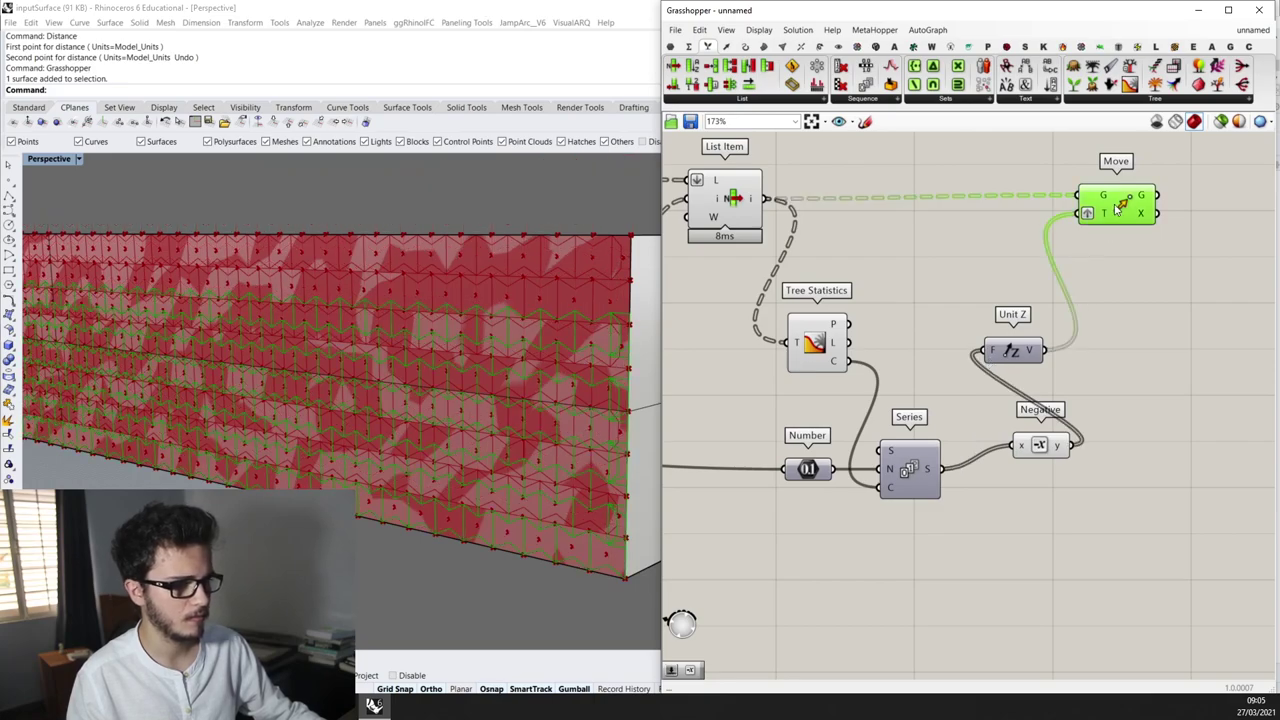
scroll(550, 319, "down", 4)
scroll(280, 316, "up", 8)
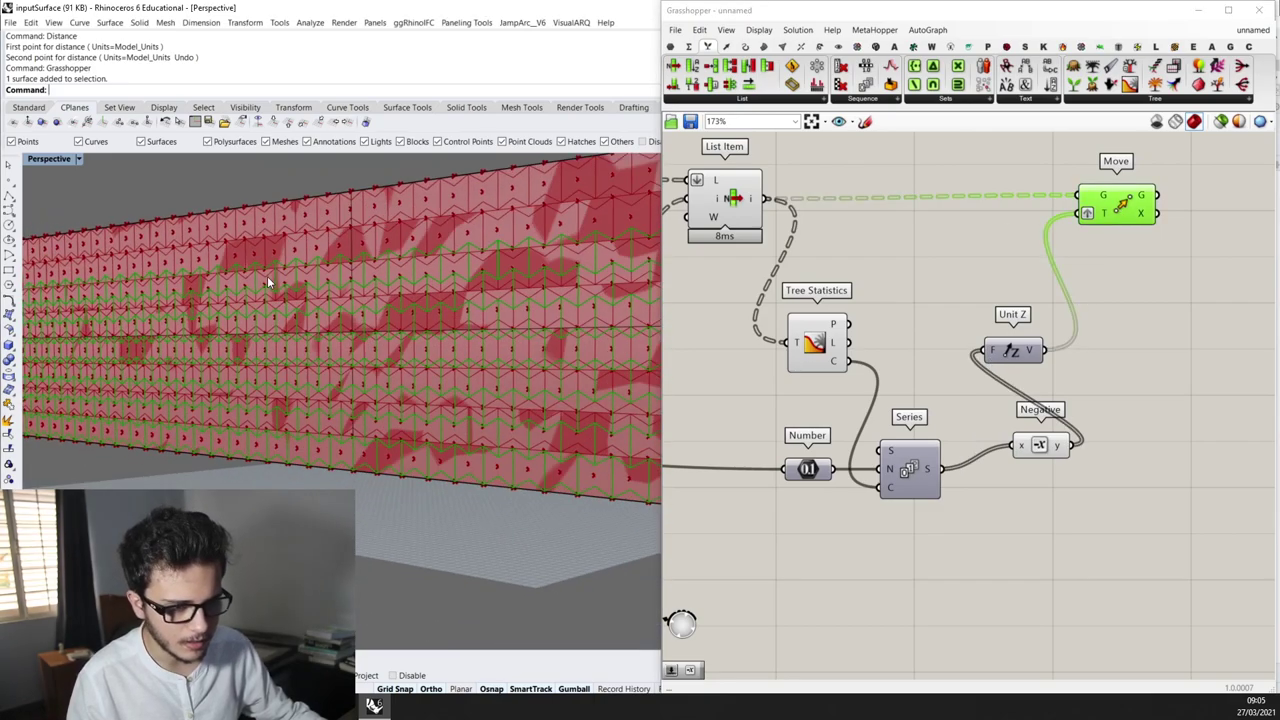
scroll(378, 420, "down", 6)
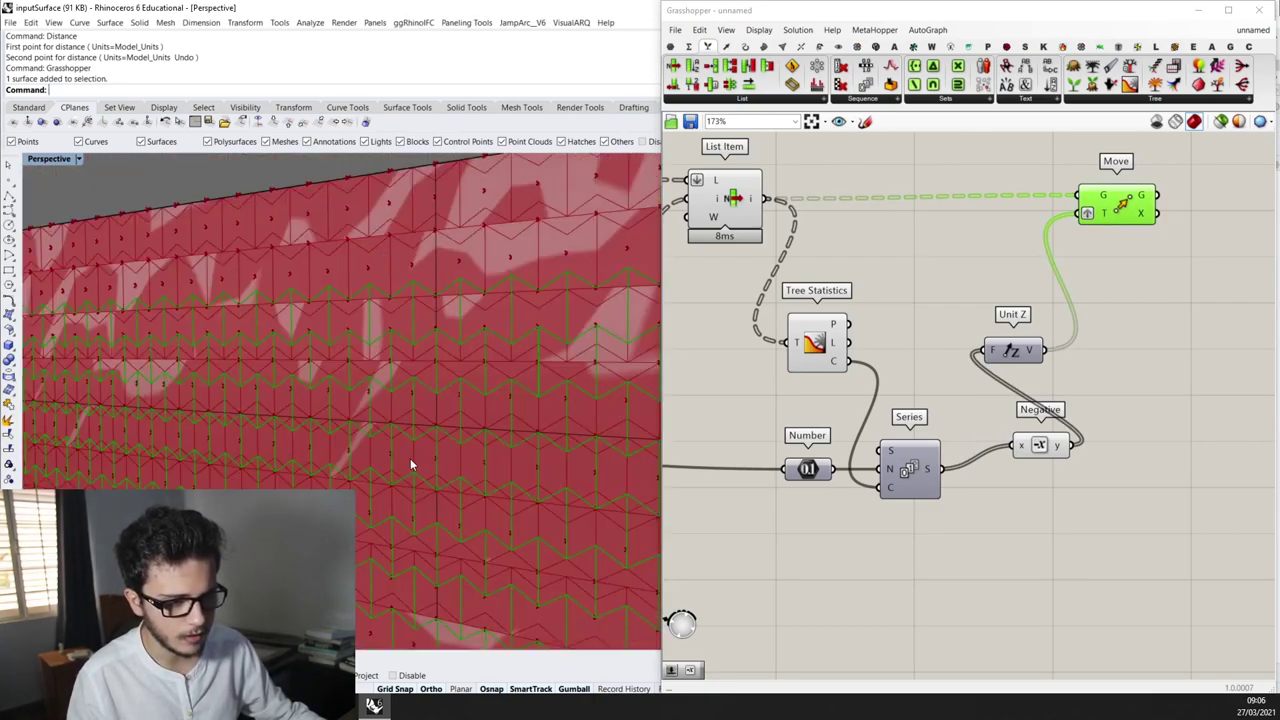
scroll(1004, 320, "down", 4)
scroll(1004, 320, "down", 3)
Turn off the preview of all components upstream of Move, in two batches, so only the moved rows are displayed
left_click_drag(1000, 449, 757, 271)
middle_click(749, 232)
left_click(789, 186)
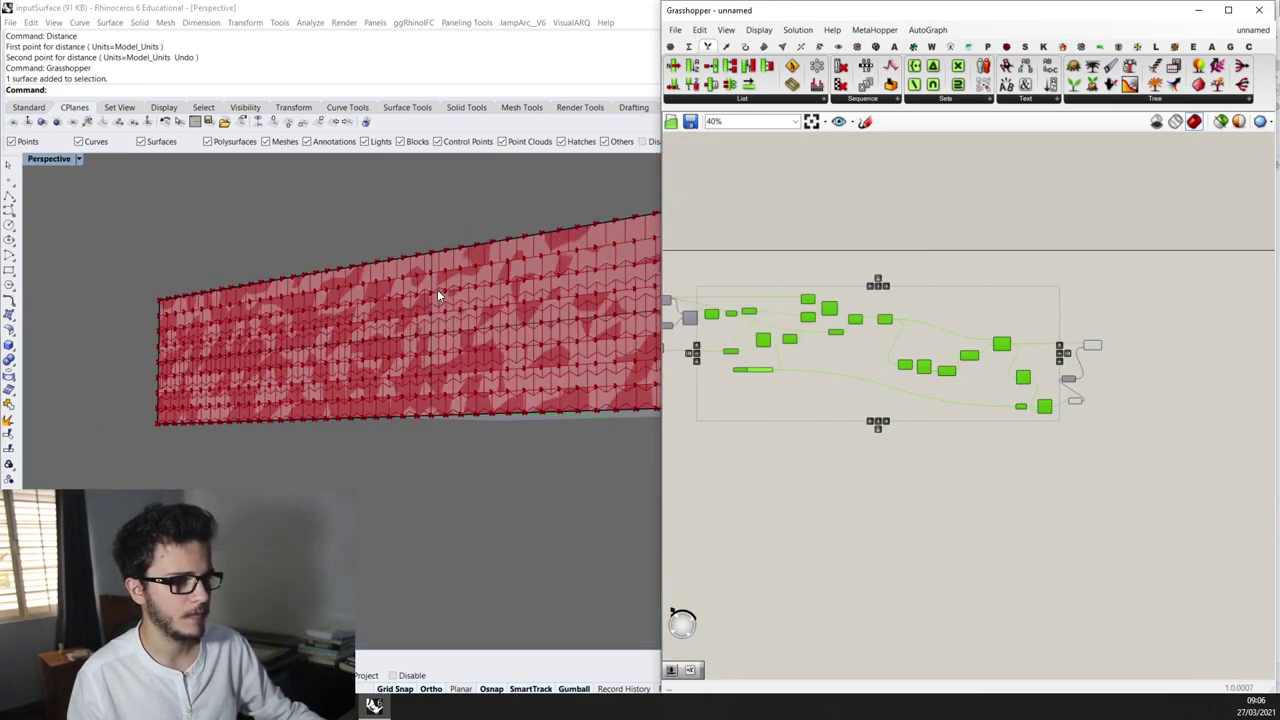
scroll(1080, 323, "up", 4)
left_click(1080, 323)
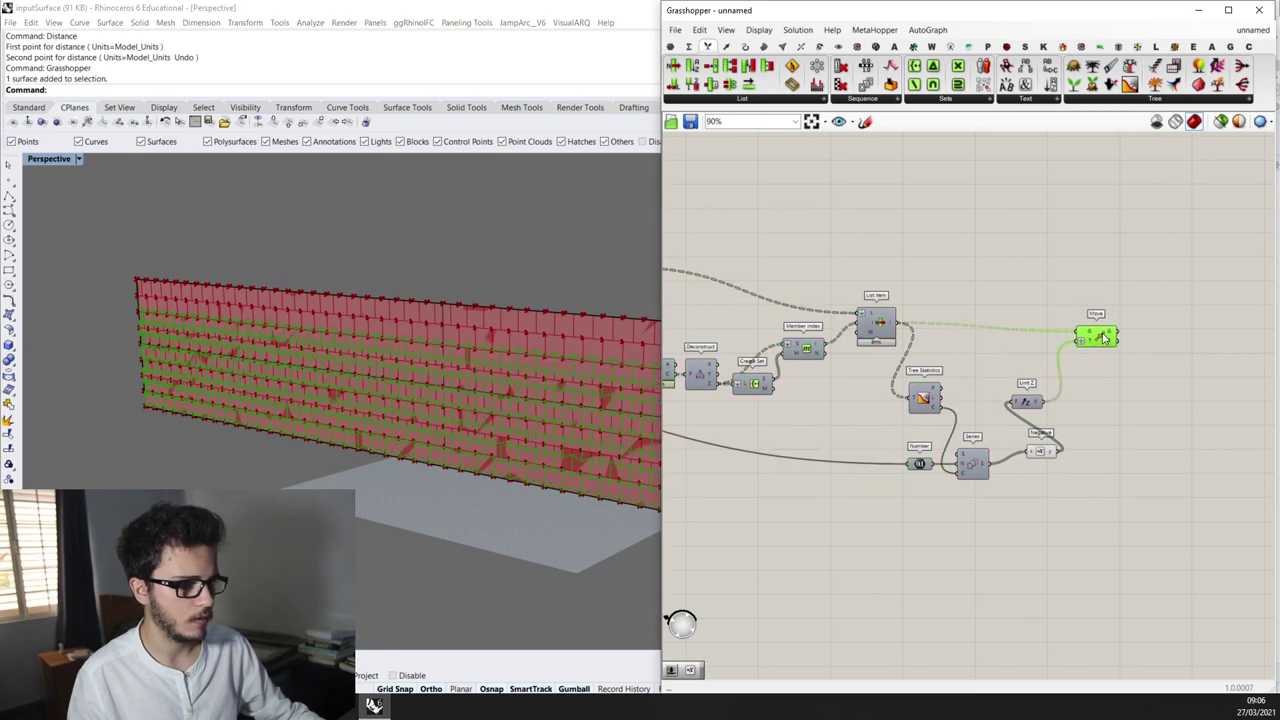
scroll(323, 334, "down", 2)
scroll(809, 334, "down", 4)
scroll(988, 342, "down", 4)
left_click_drag(1023, 392, 666, 239)
middle_click(848, 282)
left_click(890, 243)
right_click_drag(522, 301, 470, 300)
scroll(469, 299, "down", 3)
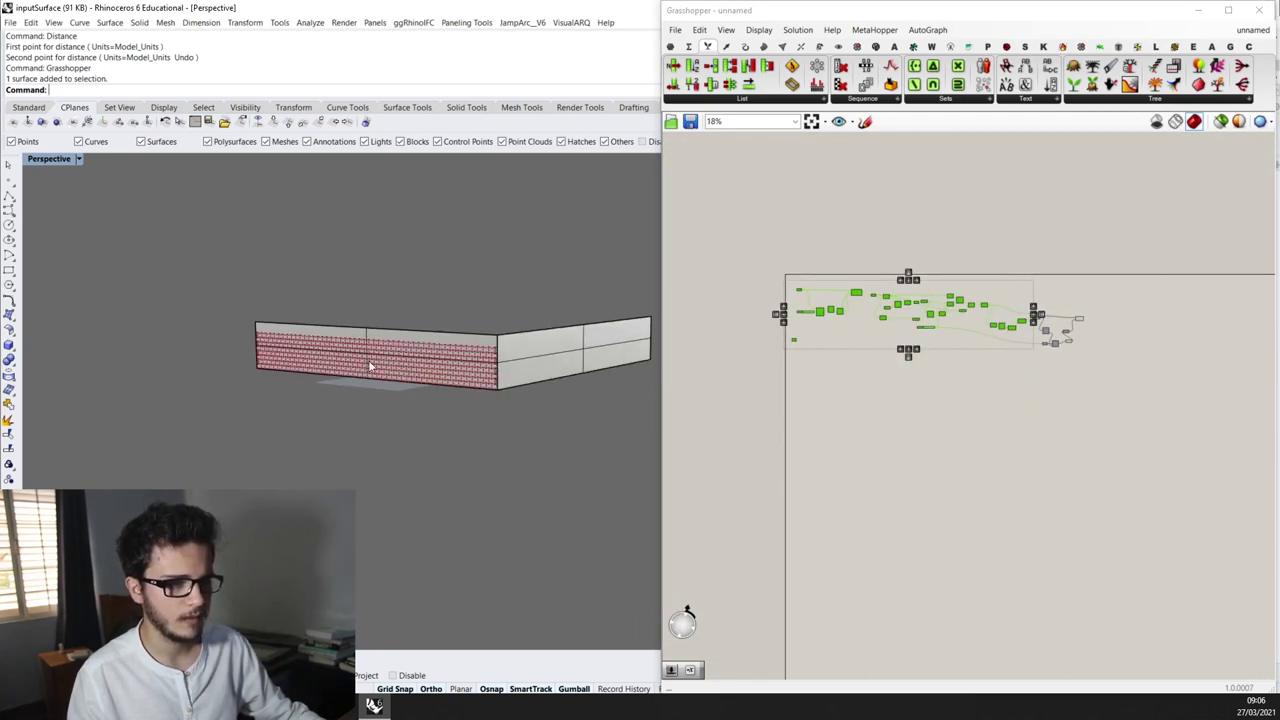
Highlight Move's output and examine the lowered panel rows along the facade, including its ends and upper edge
scroll(371, 363, "up", 6)
scroll(535, 364, "down", 5)
right_click_drag(135, 344, 248, 342)
right_click_drag(817, 367, 703, 373)
scroll(950, 330, "up", 5)
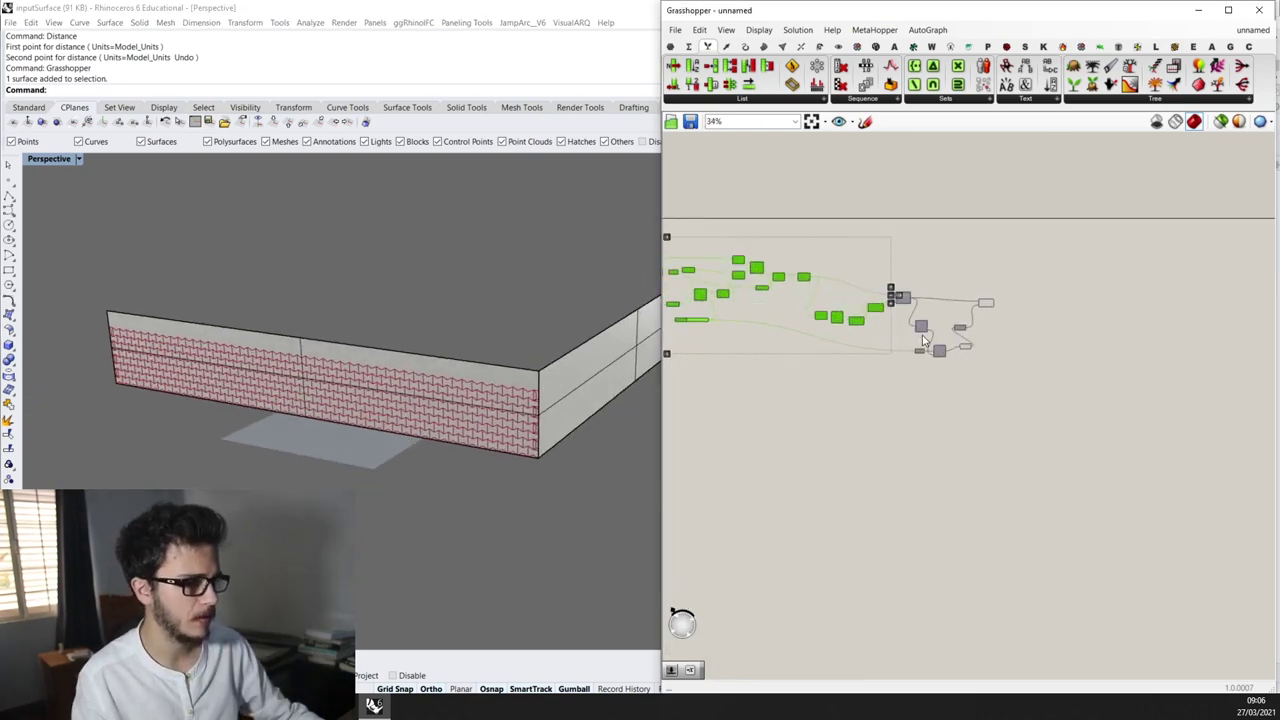
left_click(1010, 290)
scroll(450, 420, "up", 5)
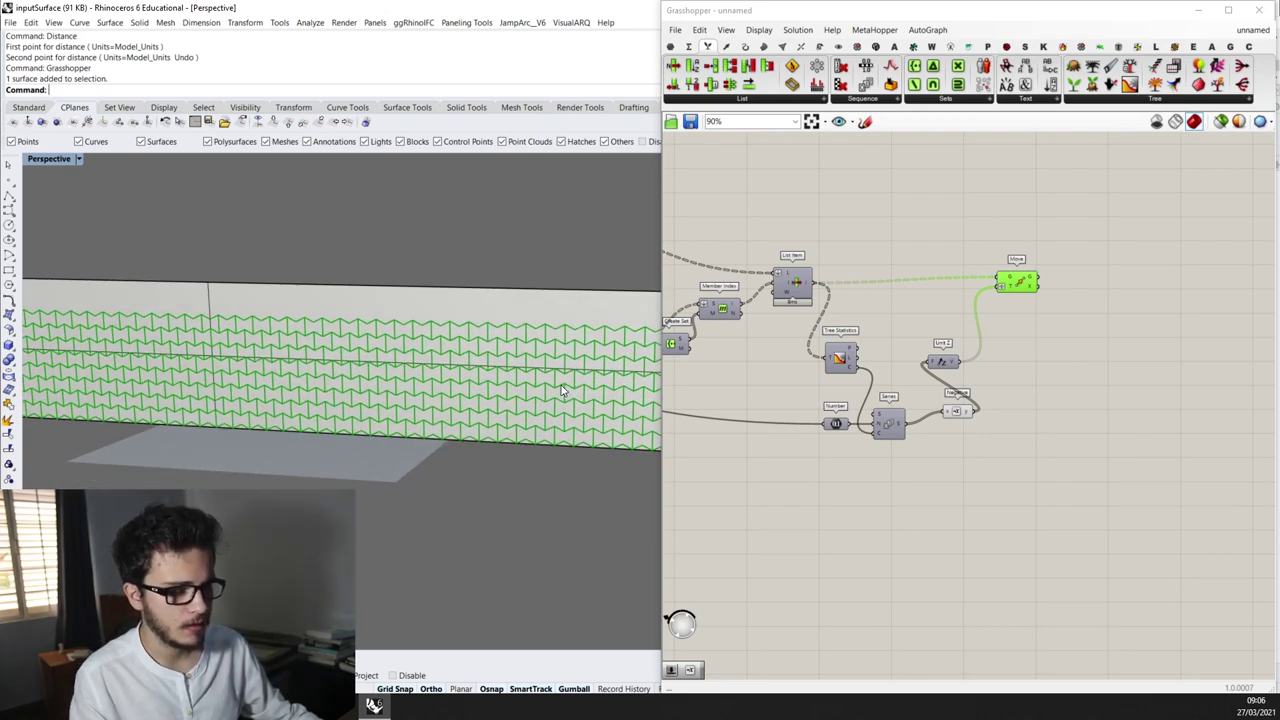
scroll(575, 392, "down", 3)
scroll(610, 388, "up", 2)
scroll(619, 385, "down", 3)
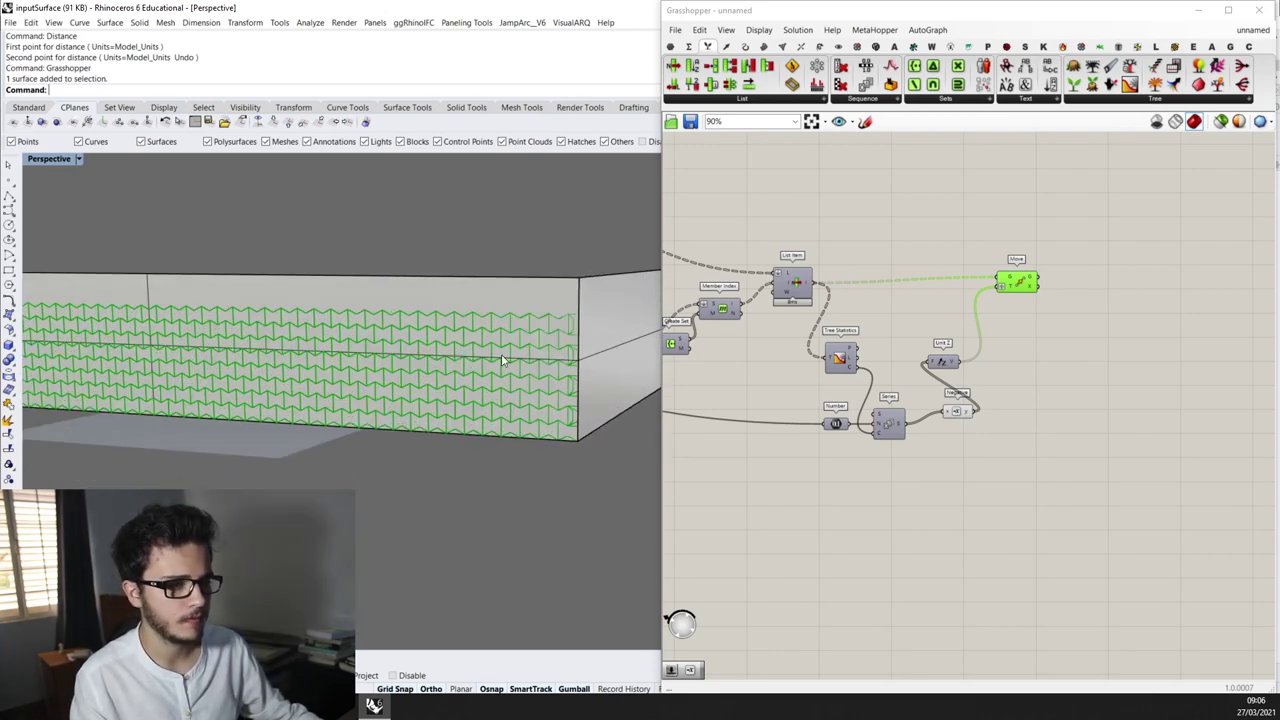
scroll(276, 369, "up", 3)
scroll(165, 308, "up", 2)
scroll(400, 320, "down", 4)
scroll(505, 316, "up", 1)
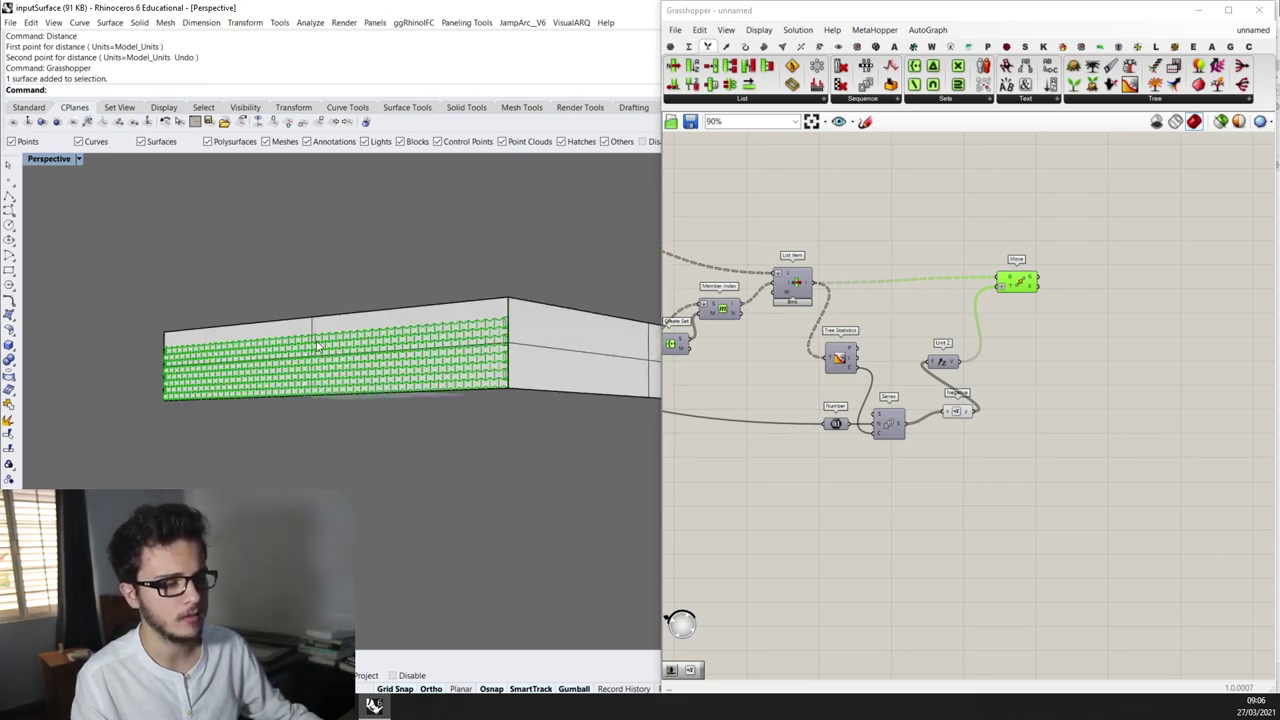
scroll(320, 346, "up", 1)
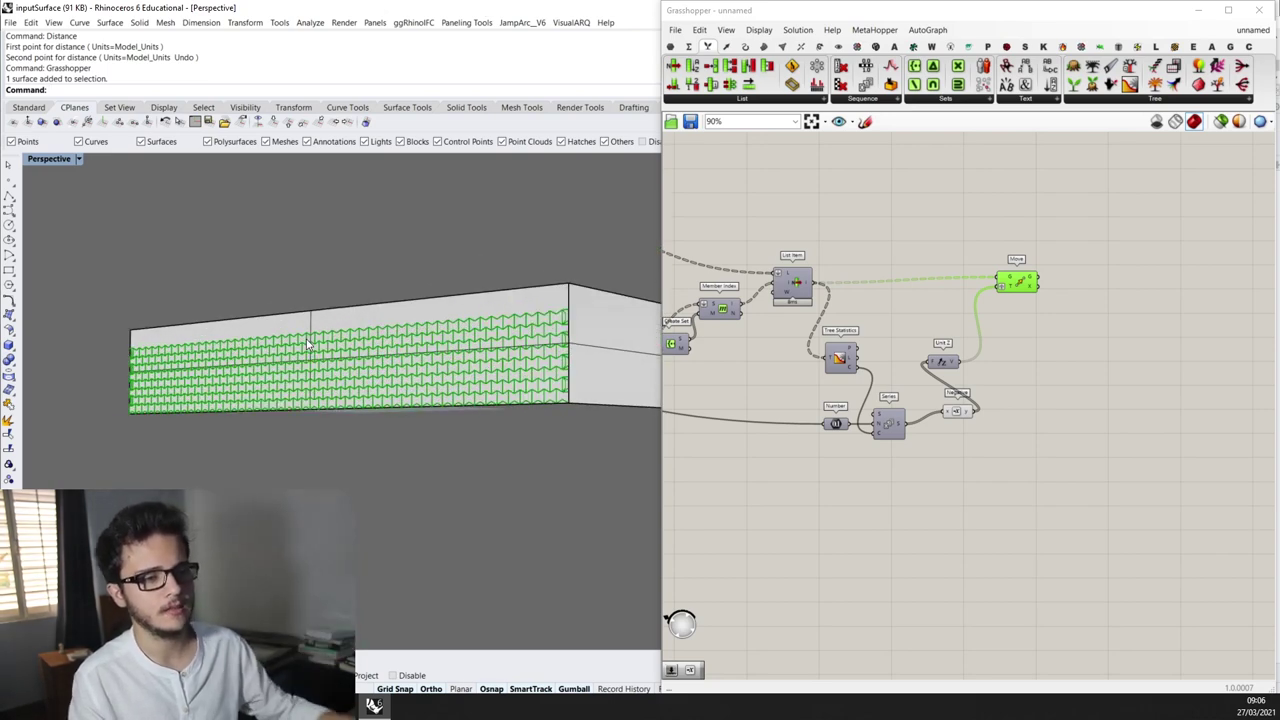
scroll(308, 345, "up", 1)
scroll(281, 342, "down", 2)
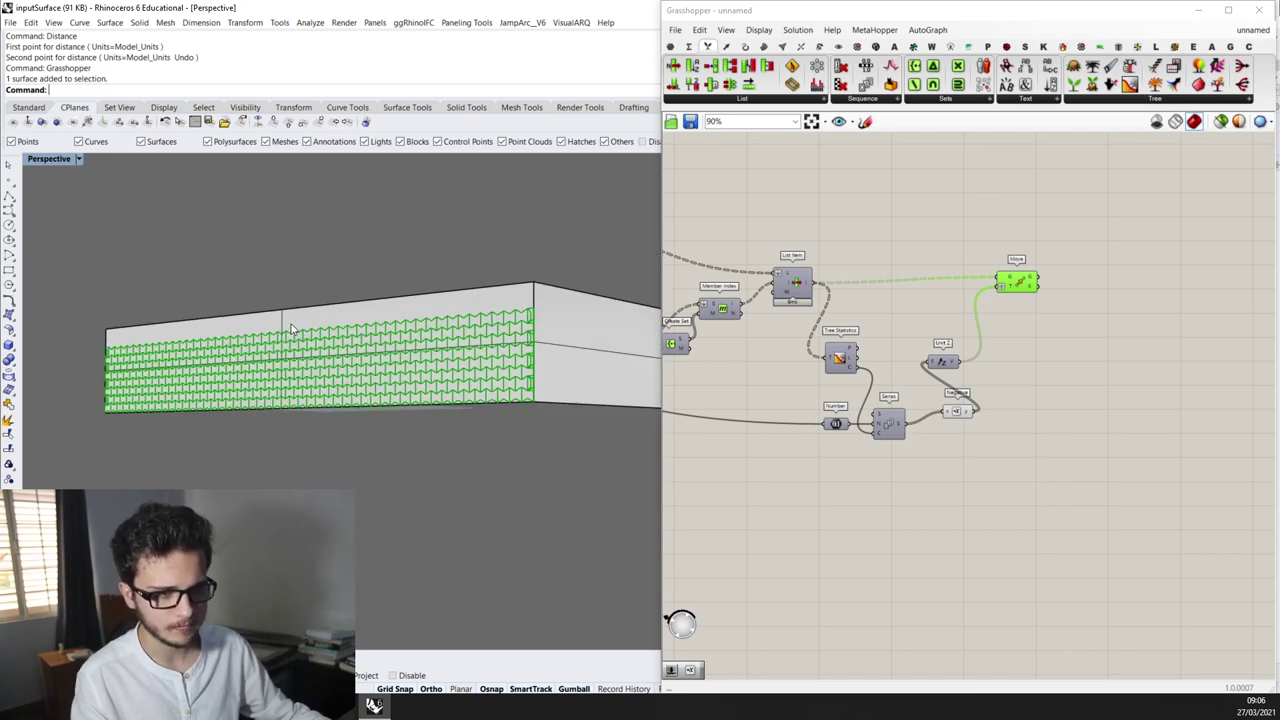
scroll(500, 414, "up", 3)
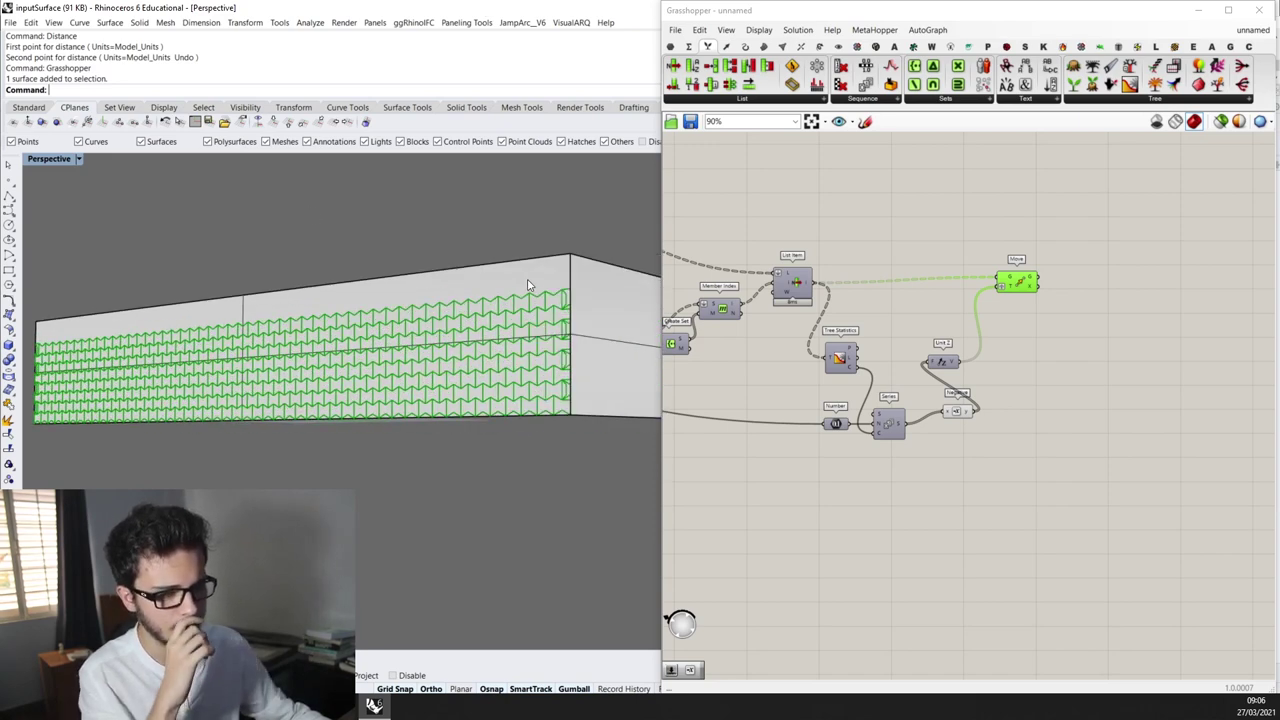
right_click_drag(1046, 306, 989, 306)
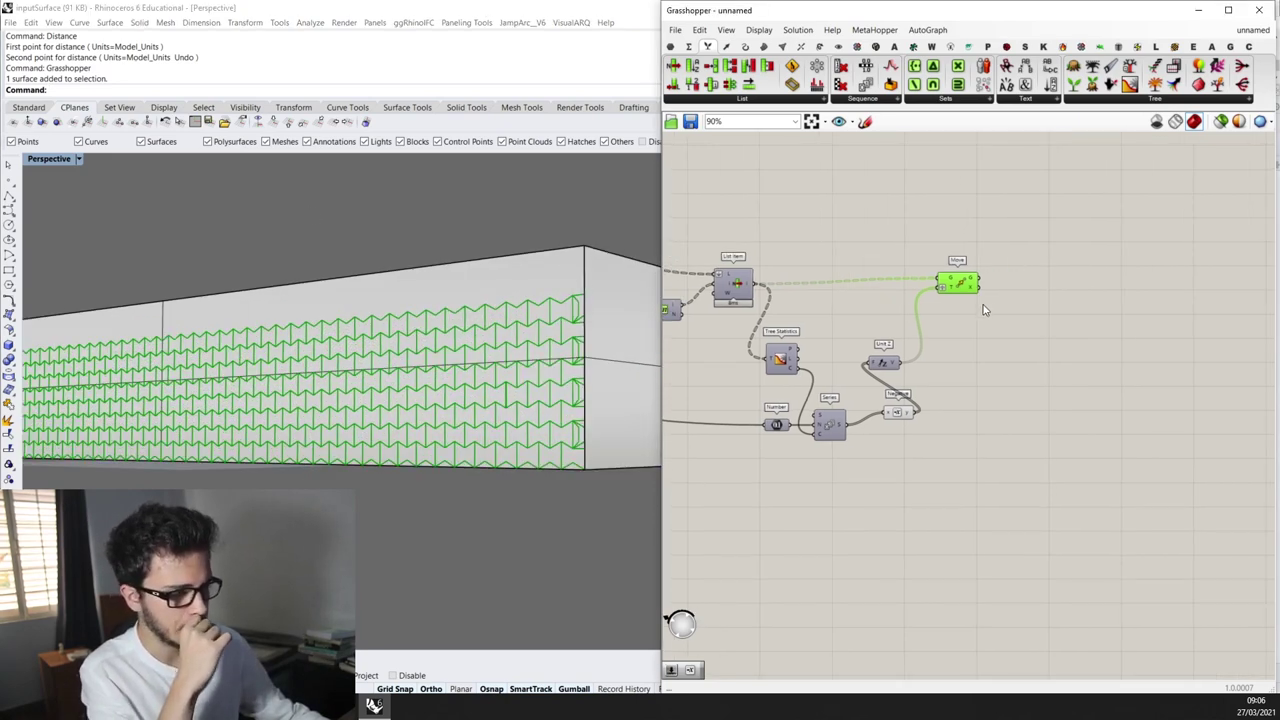
scroll(988, 305, "up", 1)
scroll(808, 323, "up", 1)
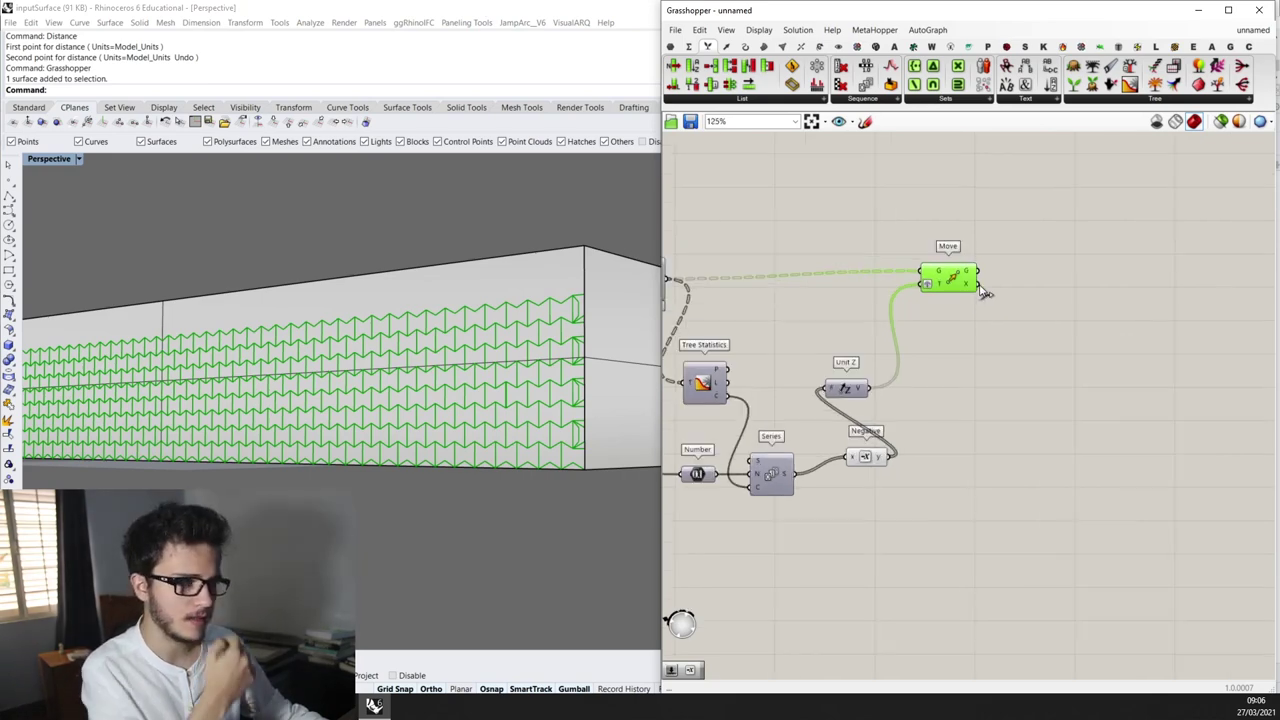
scroll(553, 302, "down", 3)
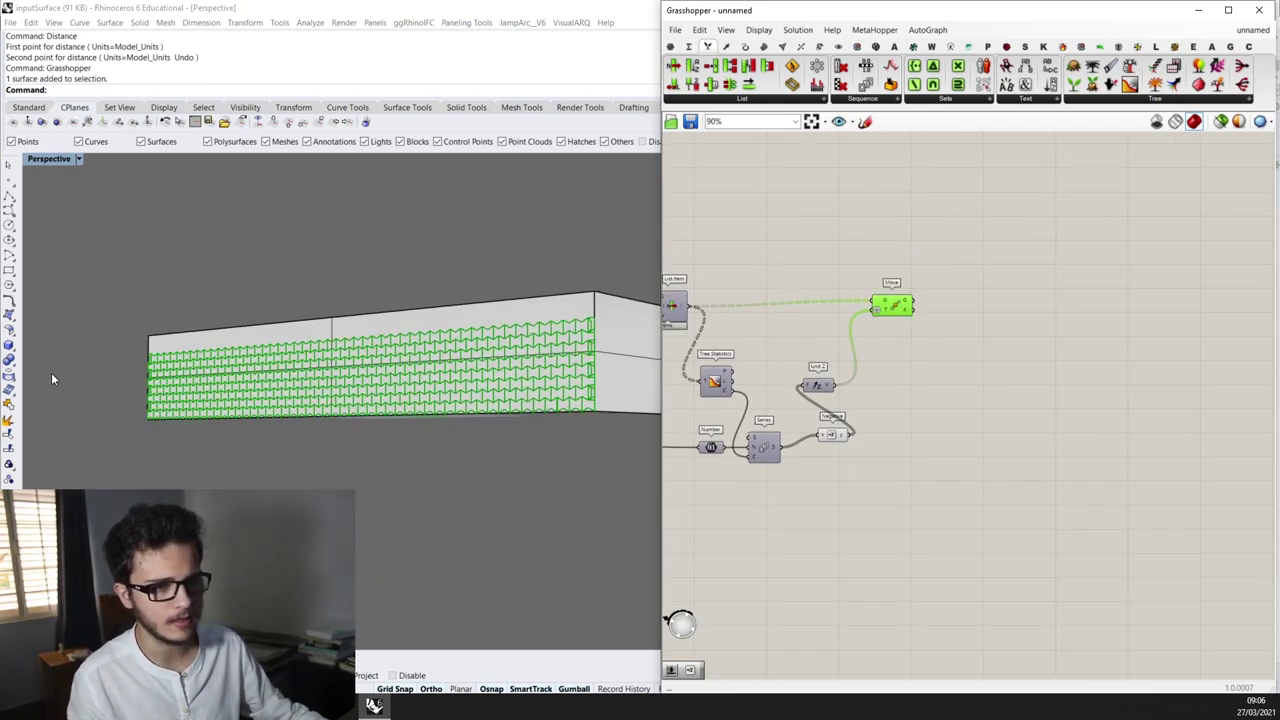
scroll(543, 321, "up", 4)
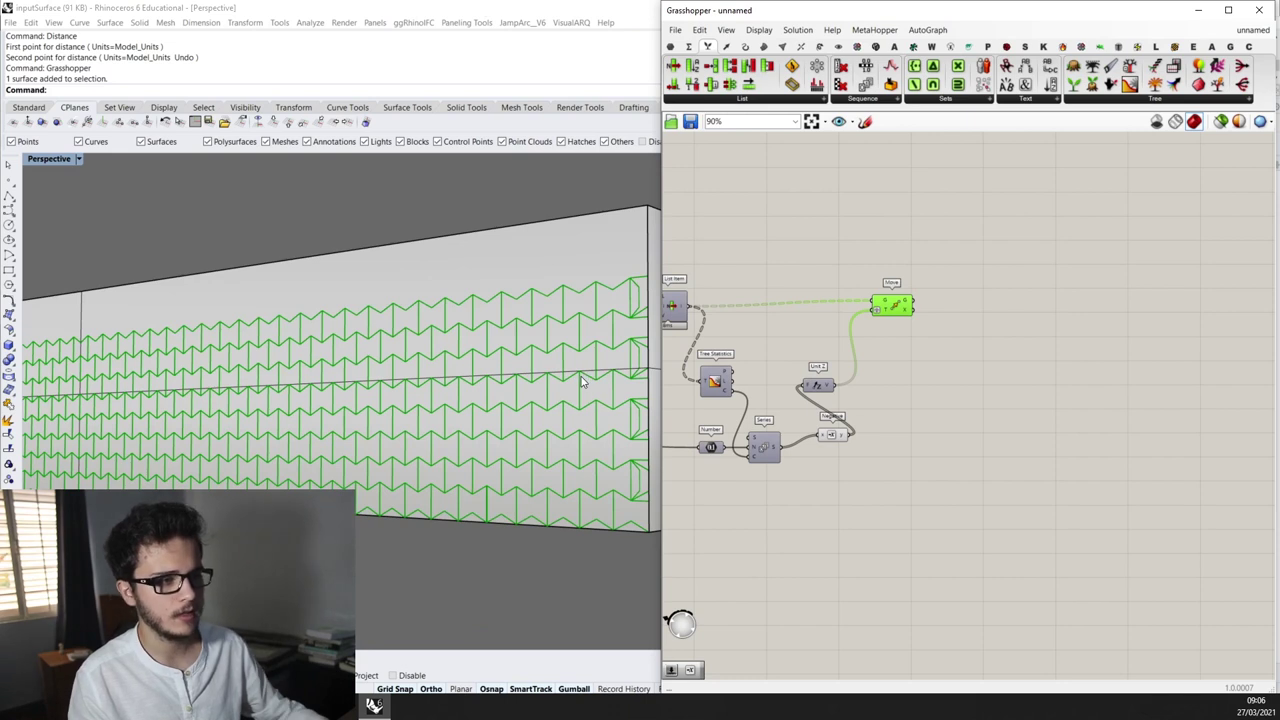
scroll(582, 381, "down", 2)
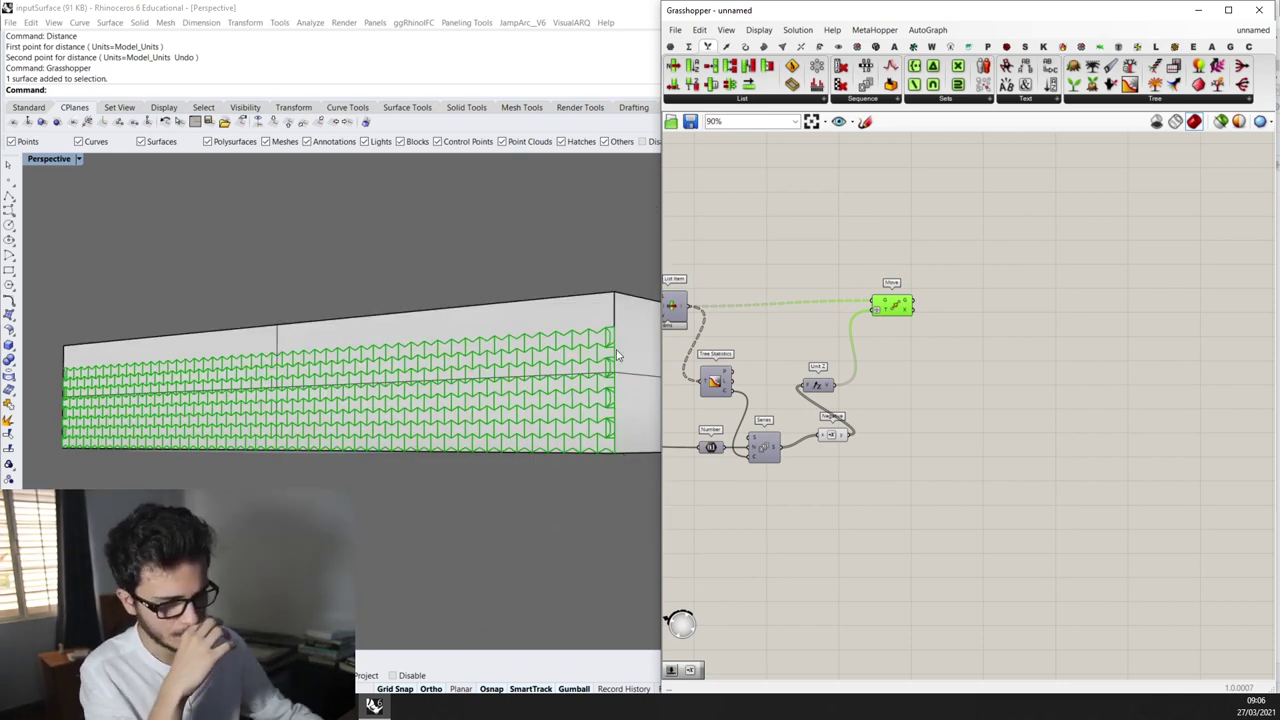
Search for "bounding" and add a Bounding Rectangle component beside Move
right_click_drag(903, 357, 873, 355)
left_click_drag(872, 307, 868, 315)
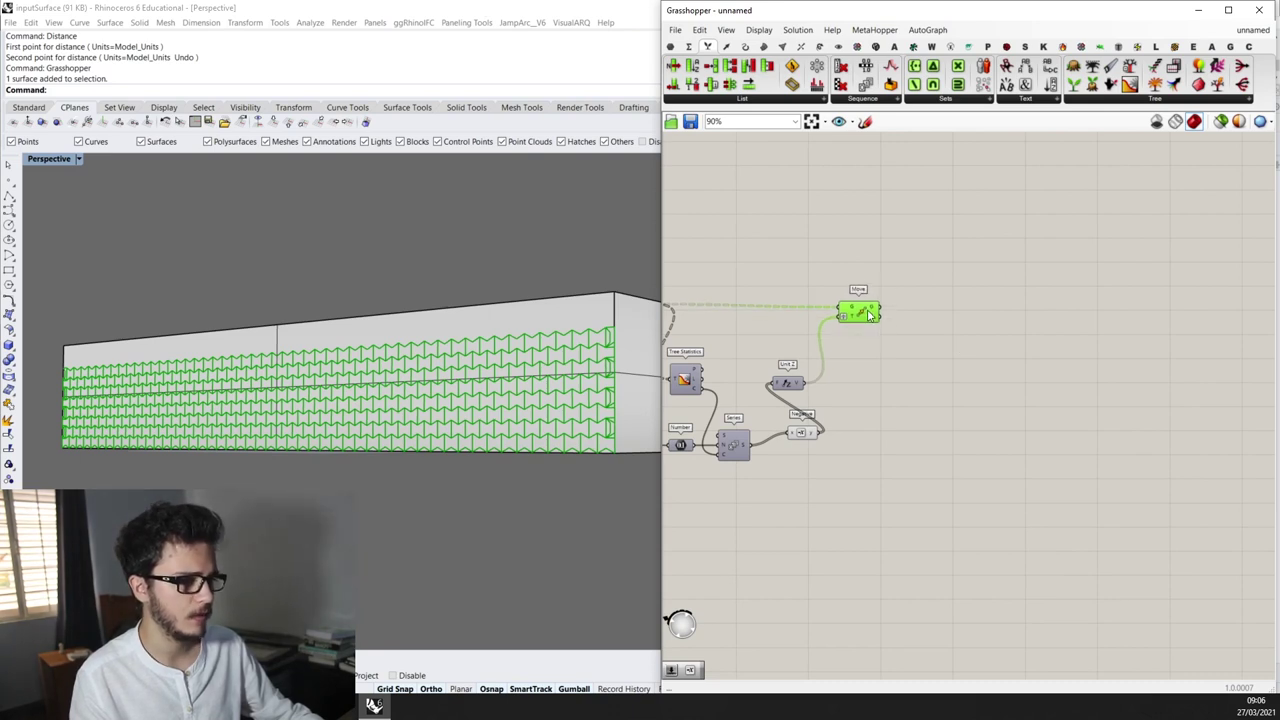
left_click(963, 357)
double_click(961, 351)
type("bounding")
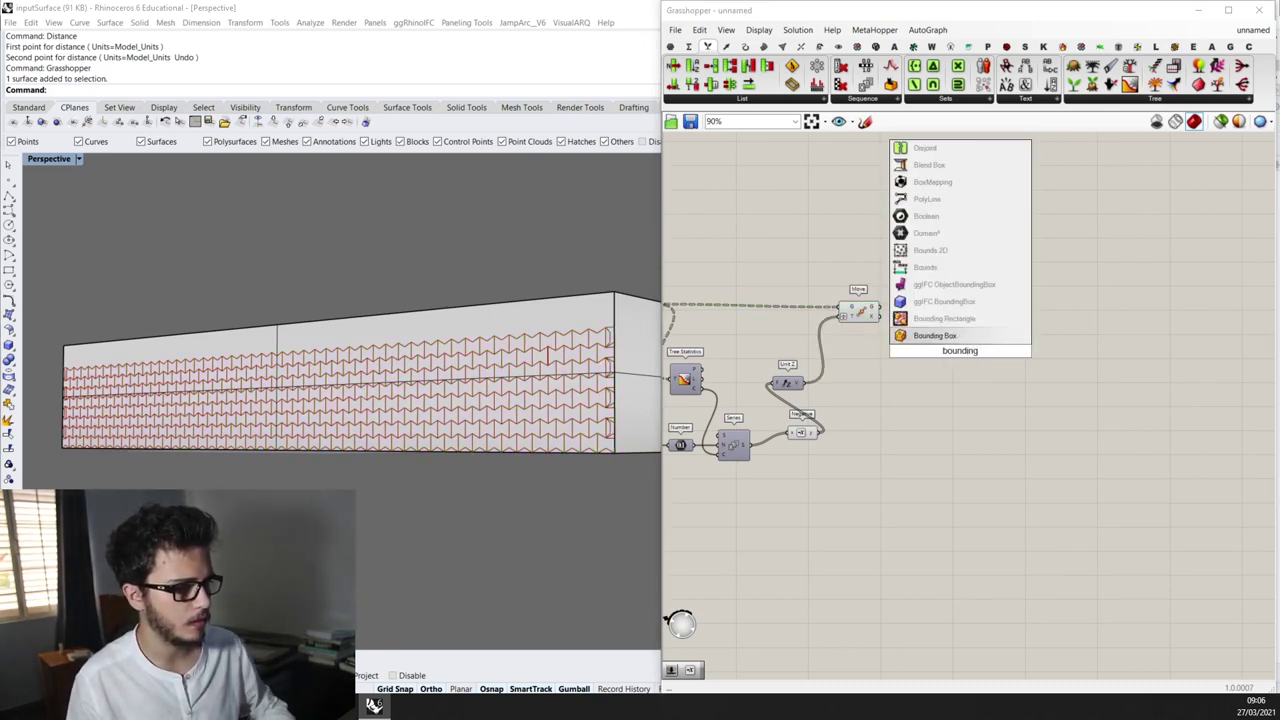
left_click(944, 318)
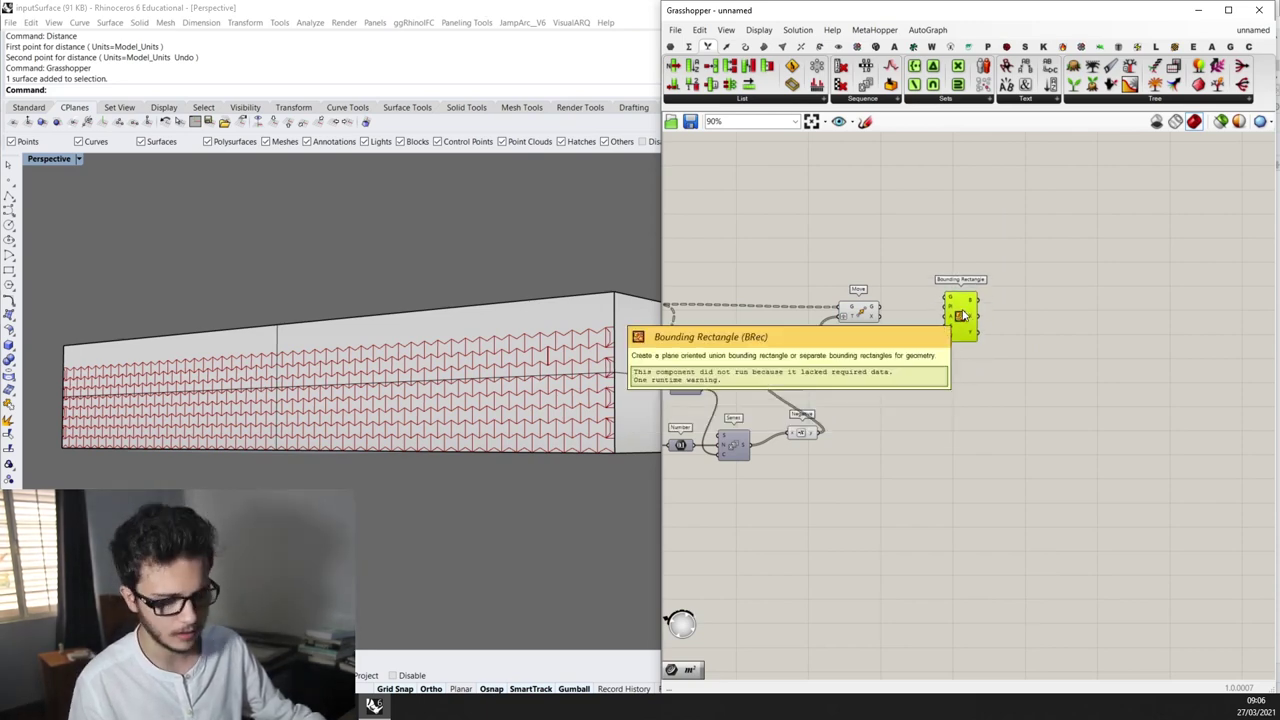
left_click(964, 315, "ctrl+alt")
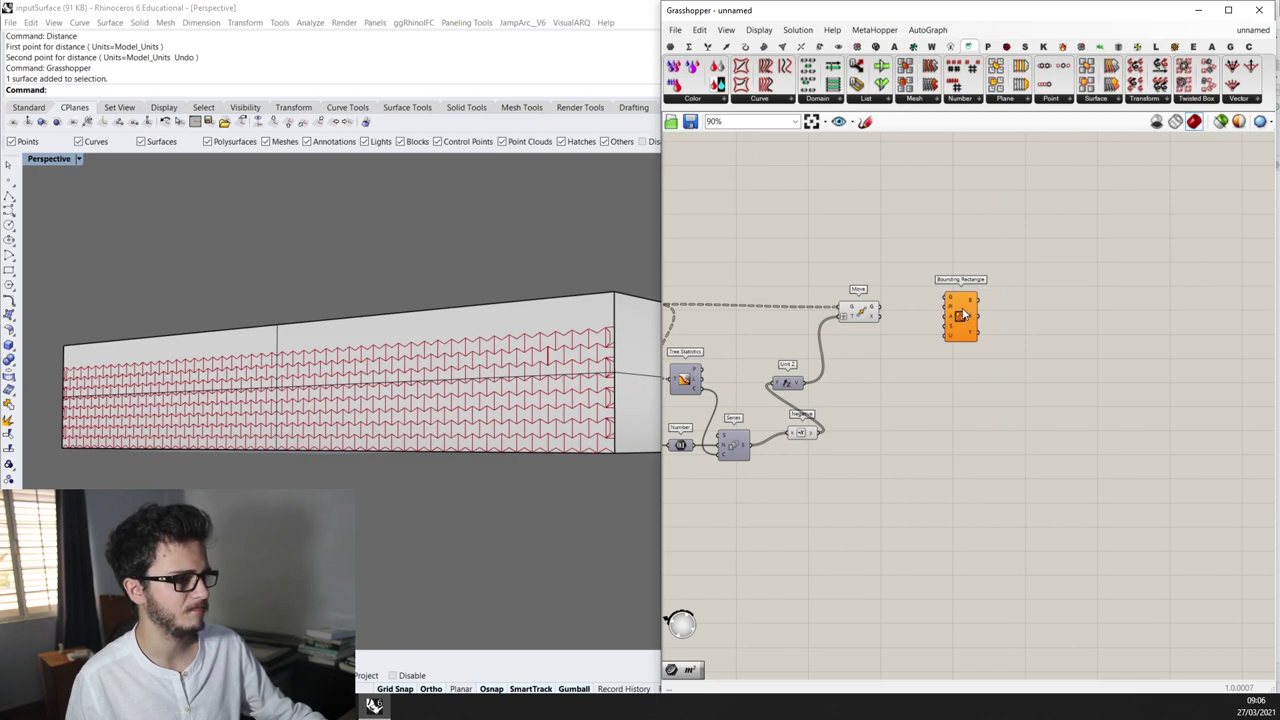
left_click(975, 318)
Connect Move's G output to Bounding Rectangle's G input and flatten that input
scroll(950, 318, "up", 3)
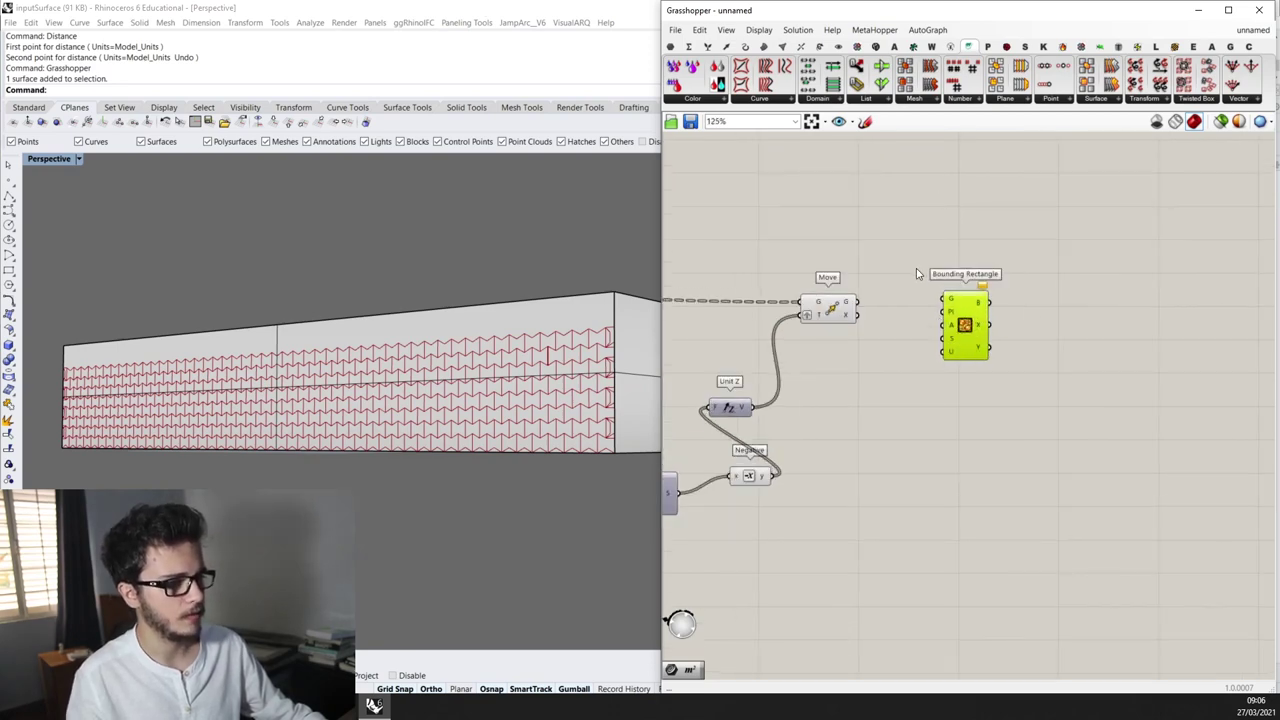
scroll(888, 274, "up", 2)
left_click_drag(972, 304, 969, 313)
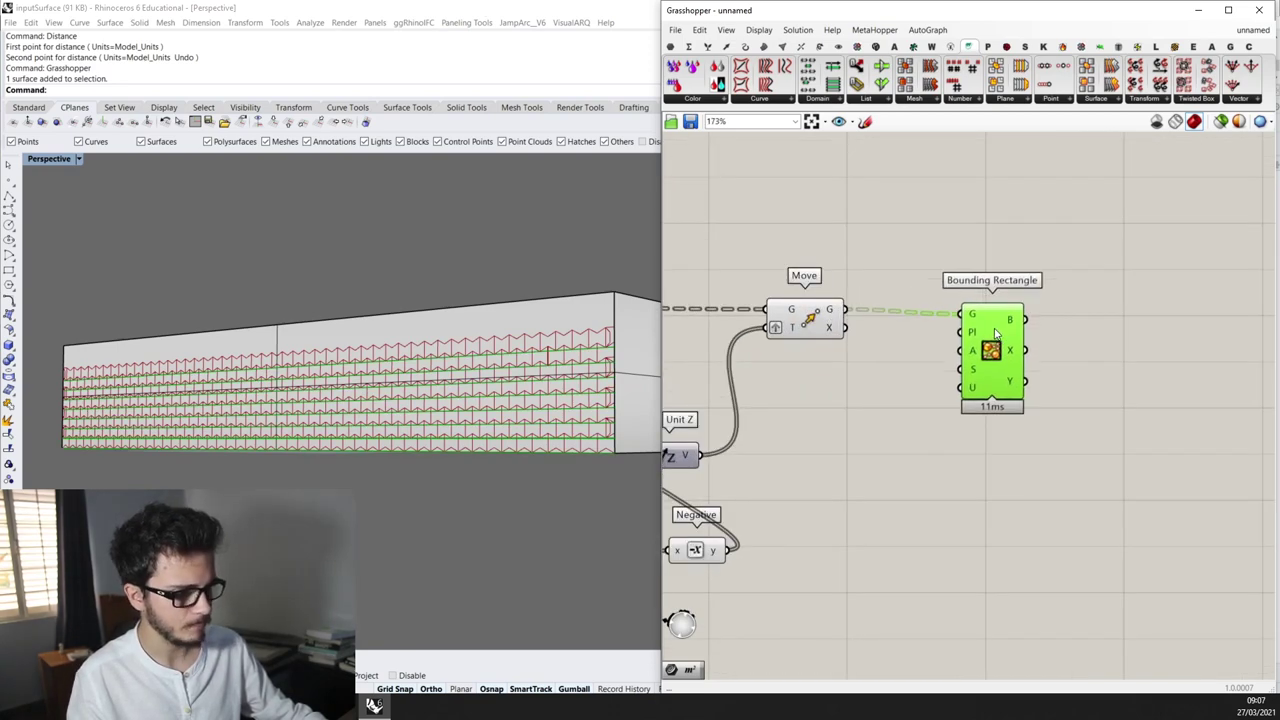
right_click_drag(508, 345, 473, 388)
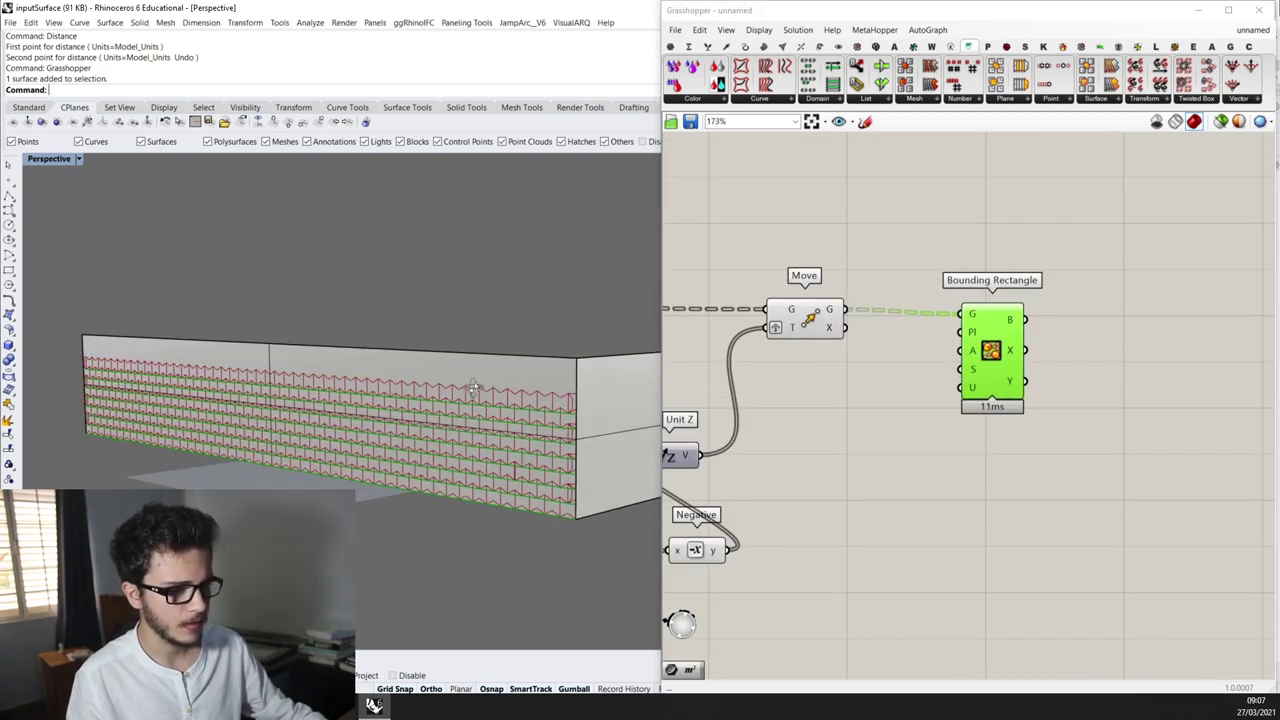
right_click(968, 326)
left_click(1003, 412)
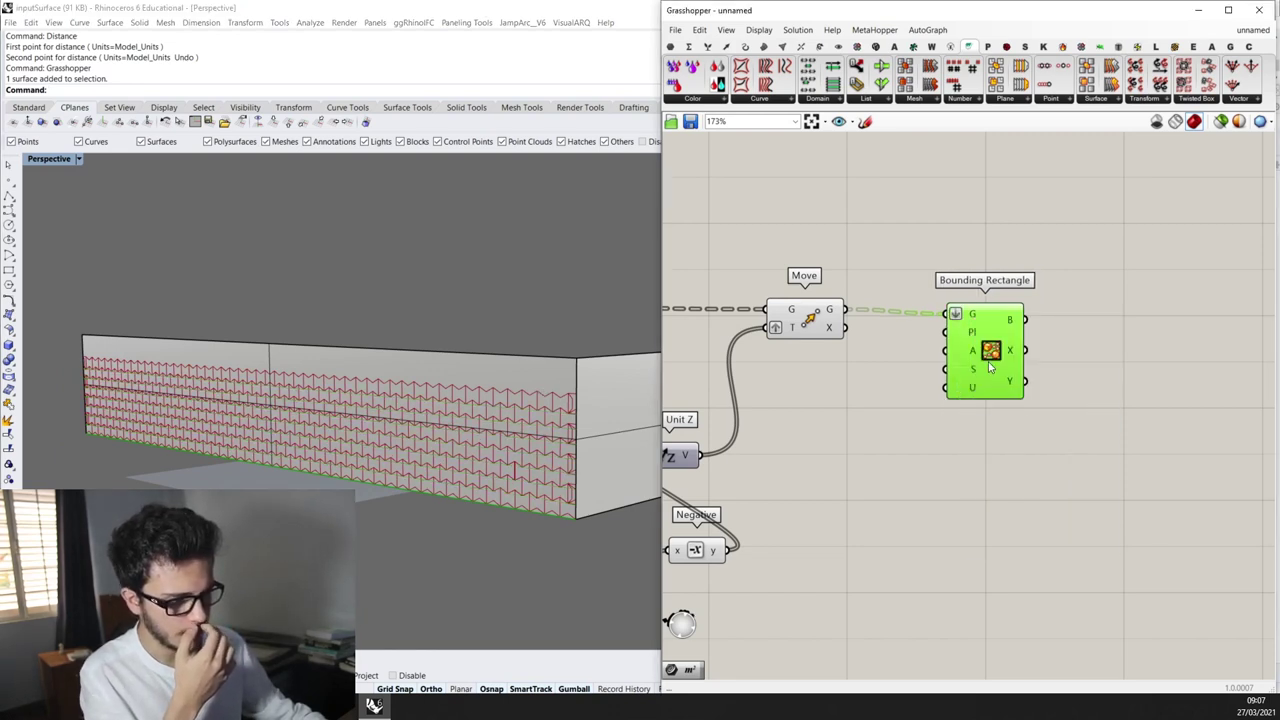
Check Bounding Rectangle's Pl input and add a Surface parameter at the start of the definition
mouse_move(954, 338)
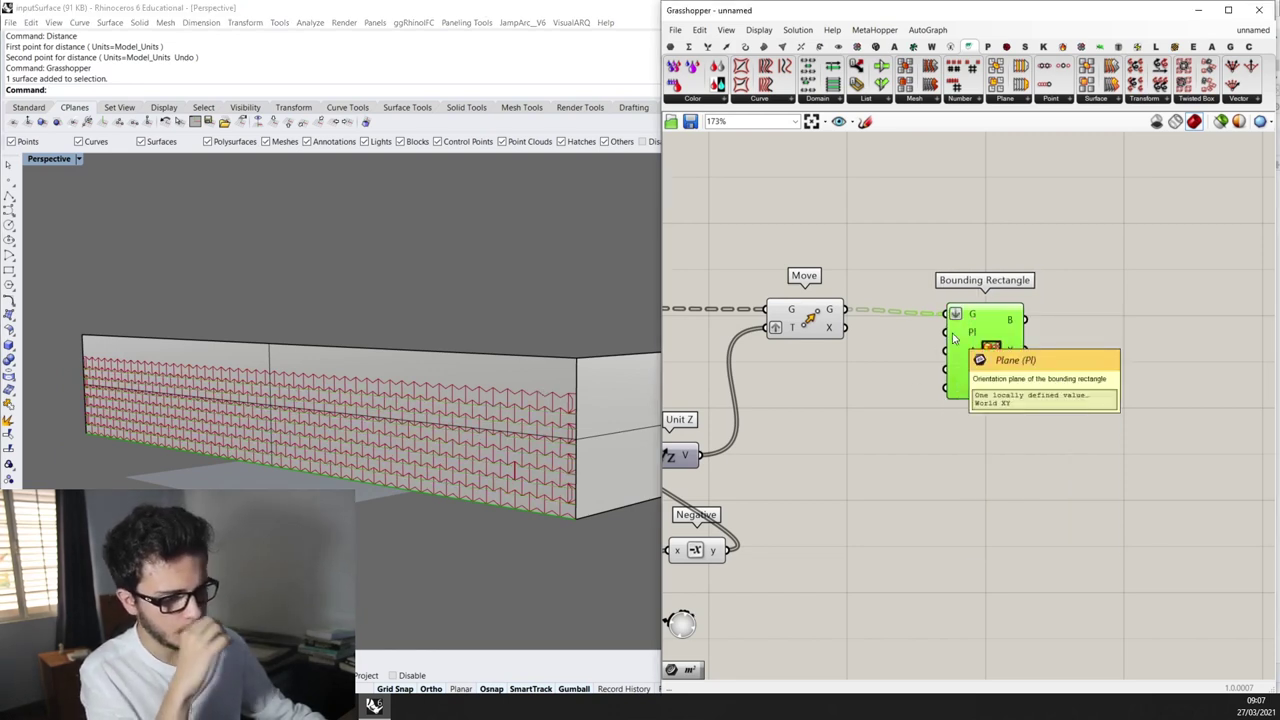
scroll(958, 335, "down", 2)
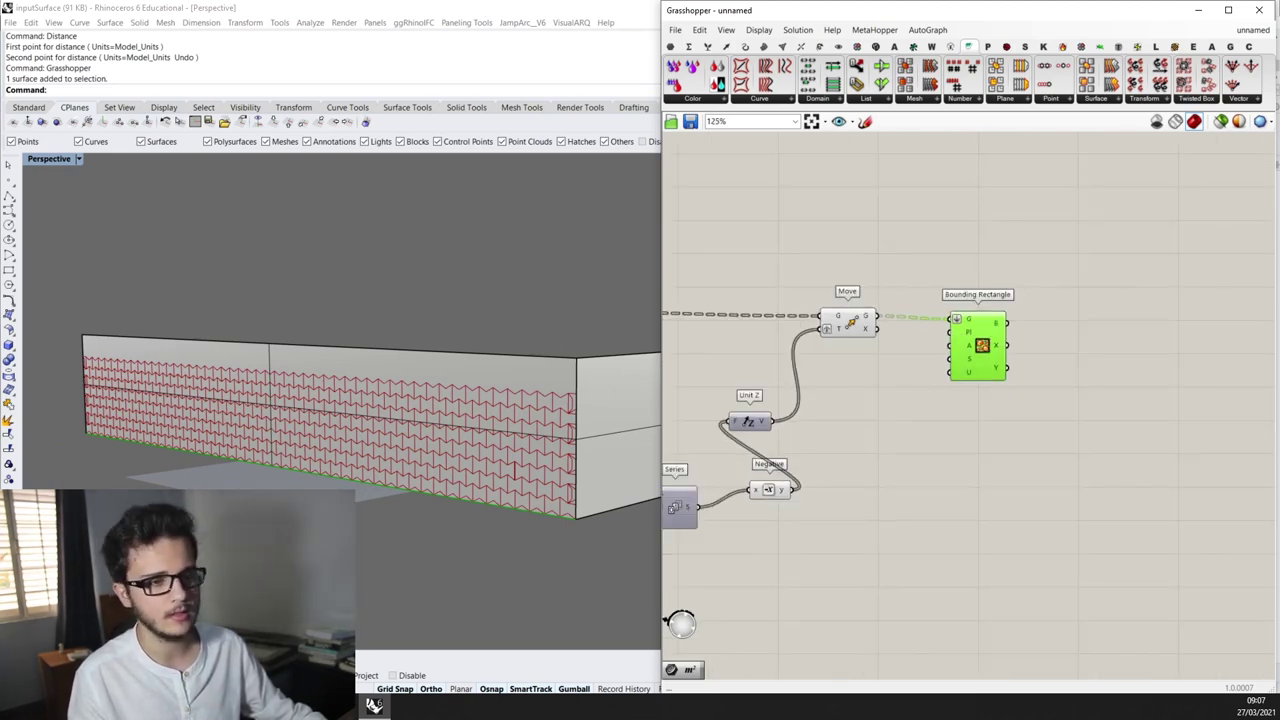
scroll(1106, 331, "down", 3)
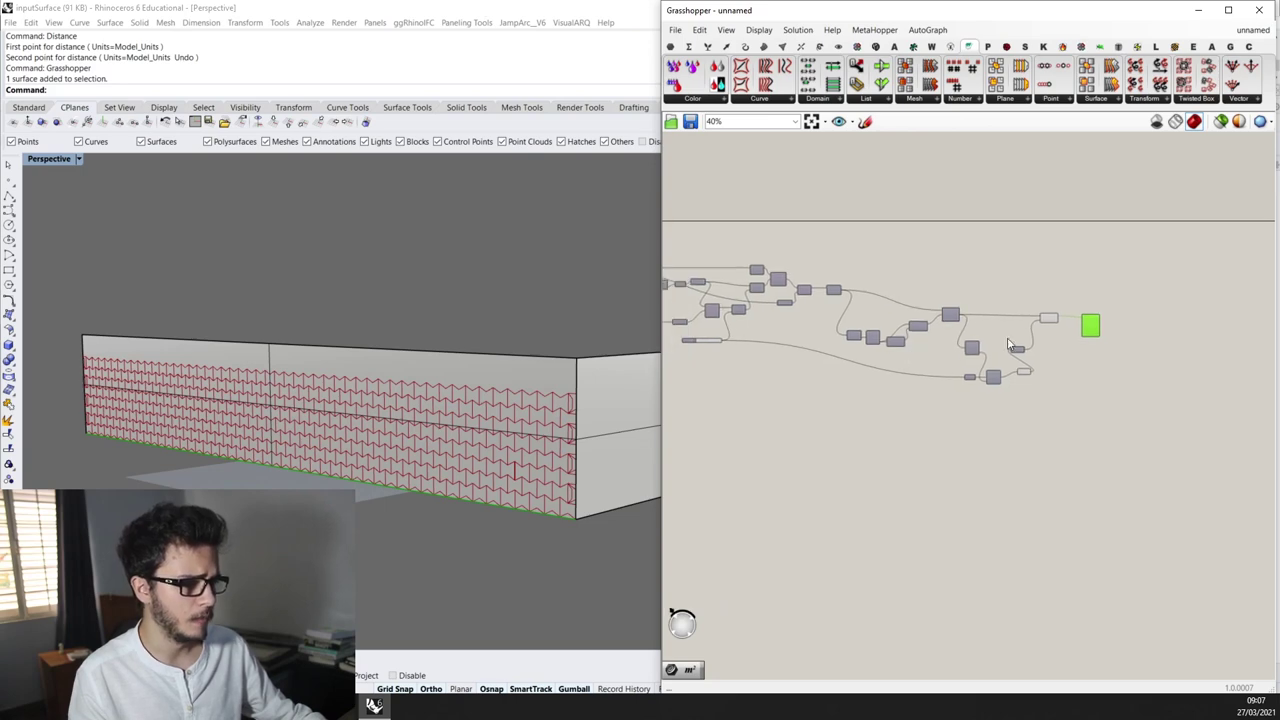
scroll(1076, 324, "up", 6)
scroll(1072, 322, "down", 6)
right_click_drag(912, 343, 1008, 337)
scroll(1008, 337, "down", 3)
right_click_drag(828, 323, 892, 319)
scroll(843, 320, "up", 4)
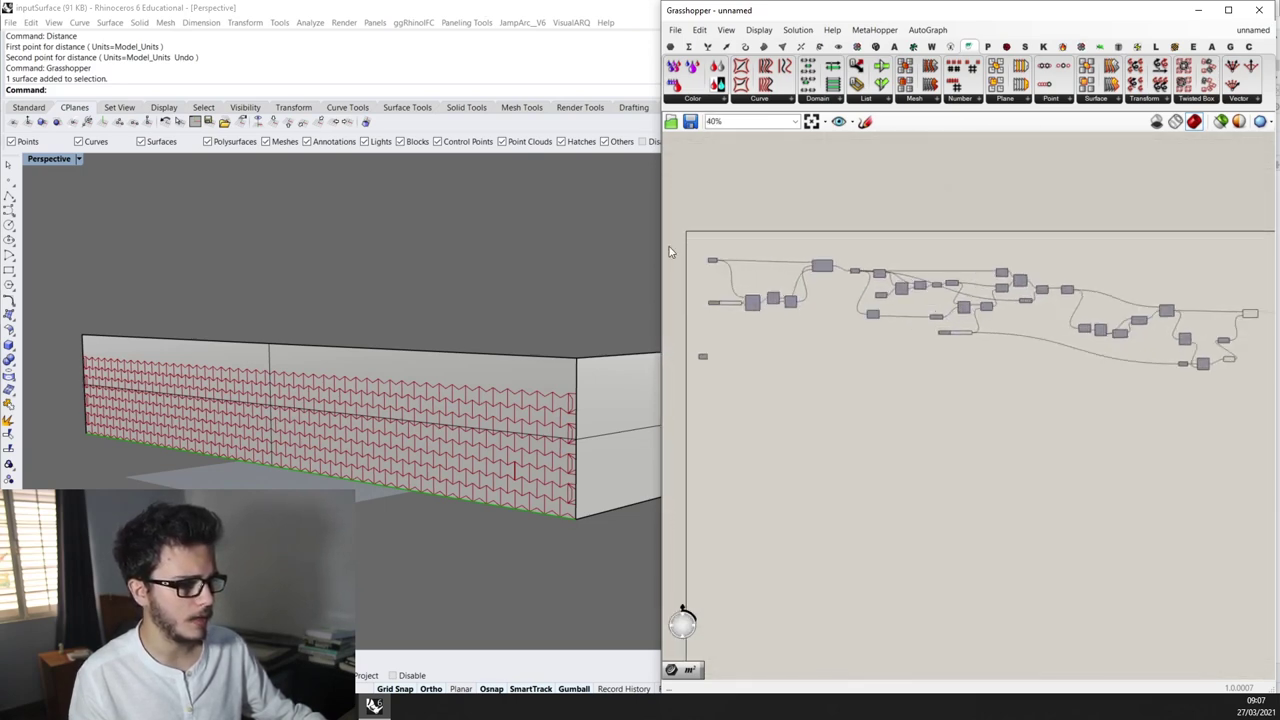
double_click(720, 215)
double_click(729, 232)
type("srf")
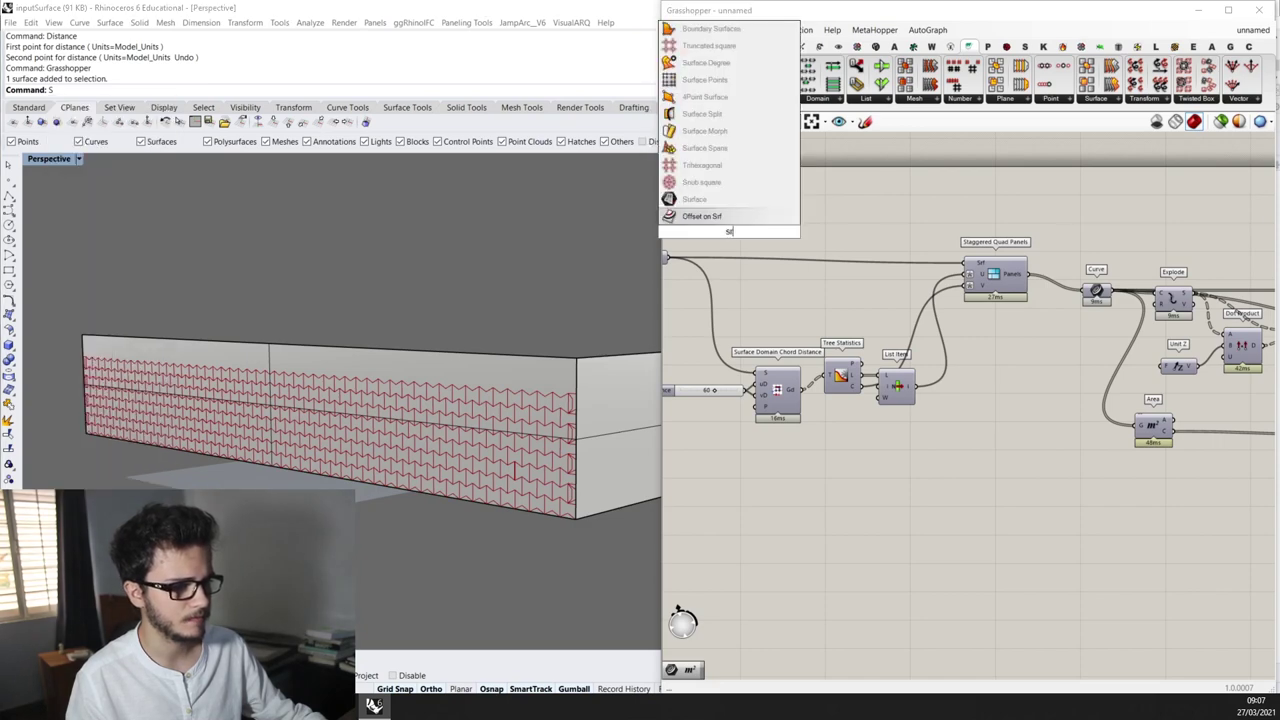
left_click(727, 219)
Connect the input surface to the new Surface parameter and relocate it toward the end of the definition, below the Series branch
scroll(680, 253, "up", 2)
left_click_drag(665, 260, 865, 329)
scroll(738, 226, "down", 5)
scroll(760, 338, "down", 3)
scroll(865, 330, "up", 4)
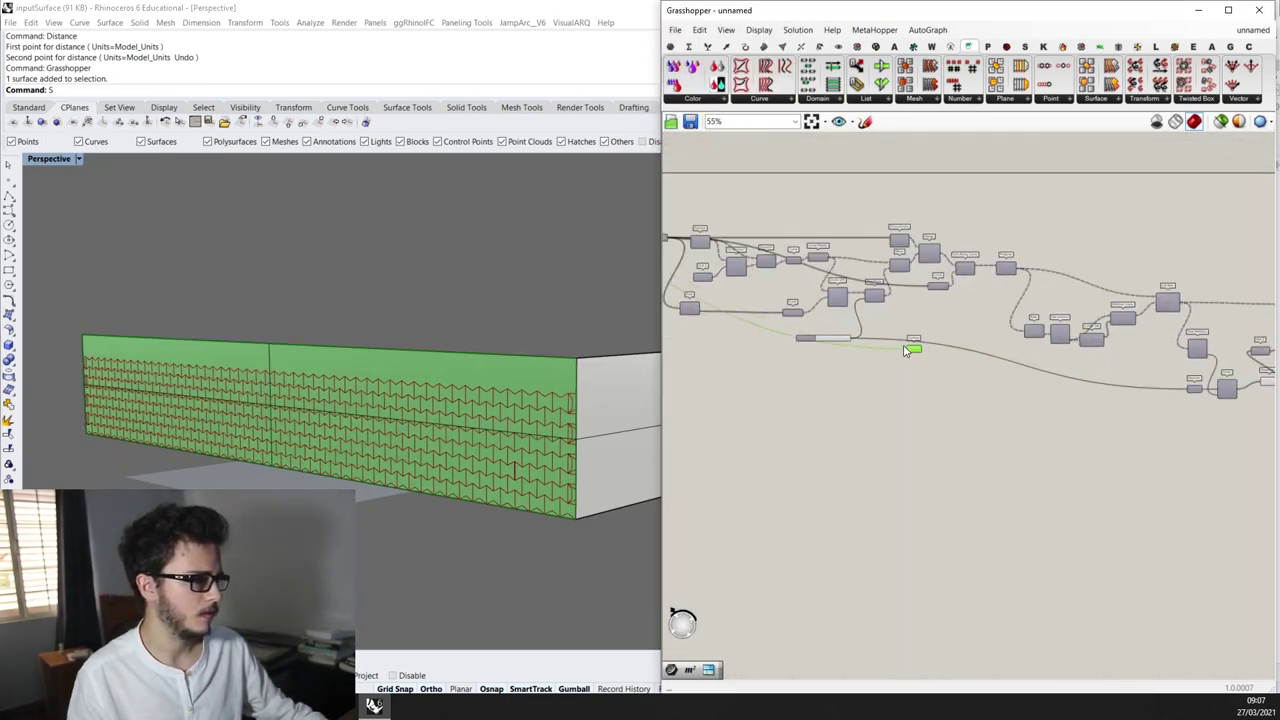
Add a Plane parameter beside the new Surface parameter and connect Surface's output to it
double_click(1032, 387)
type("plane")
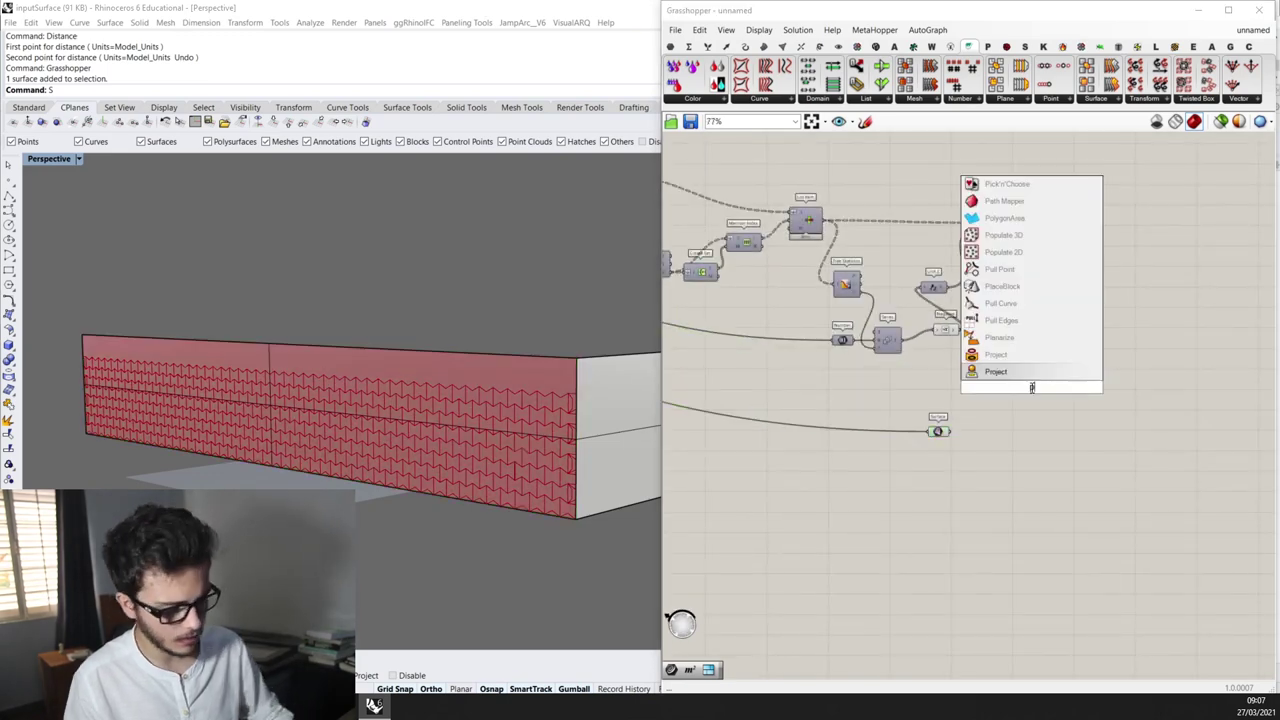
key("Return")
scroll(1032, 390, "up", 2)
left_click_drag(1032, 389, 961, 412)
scroll(918, 440, "up", 2)
right_click_drag(480, 470, 430, 430)
scroll(890, 383, "down", 1)
scroll(995, 257, "down", 3)
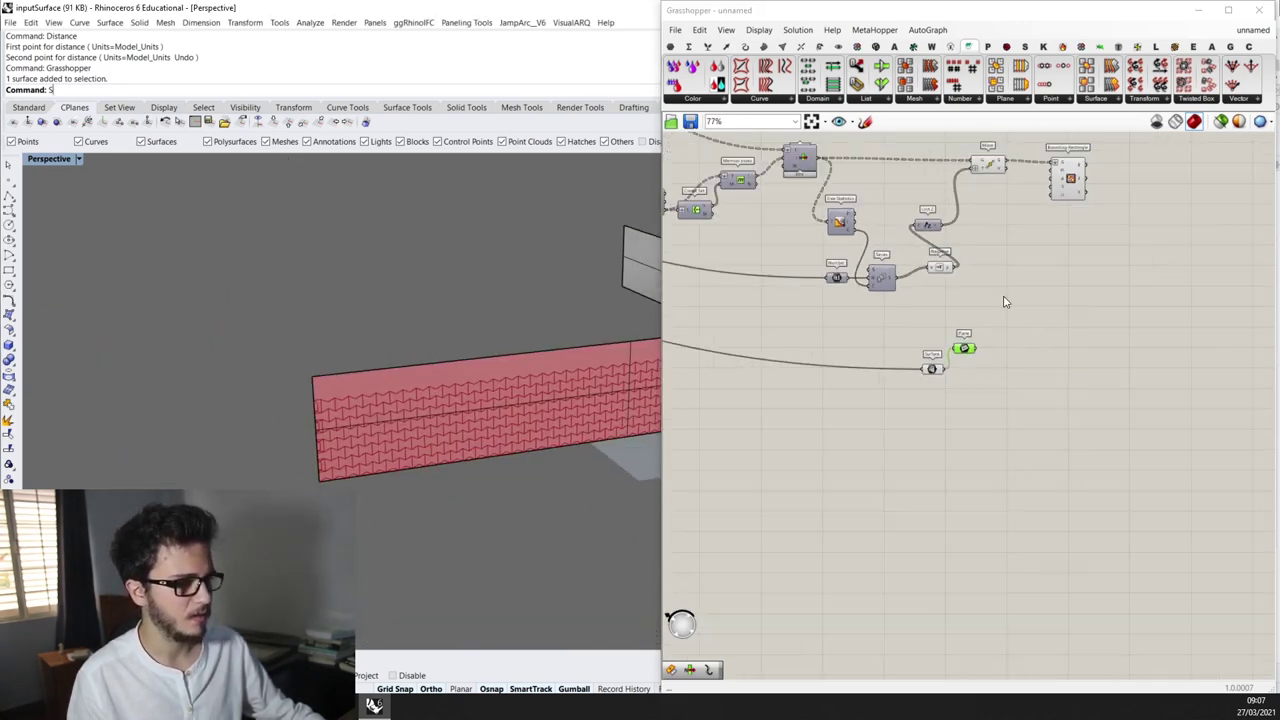
Connect Plane's output to Bounding Rectangle's Pl input and inspect the rectangle around the facade panels
scroll(1005, 312, "up", 1)
left_click_drag(971, 355, 1083, 176)
right_click_drag(530, 300, 462, 348)
right_click_drag(606, 400, 571, 393)
scroll(919, 367, "up", 3)
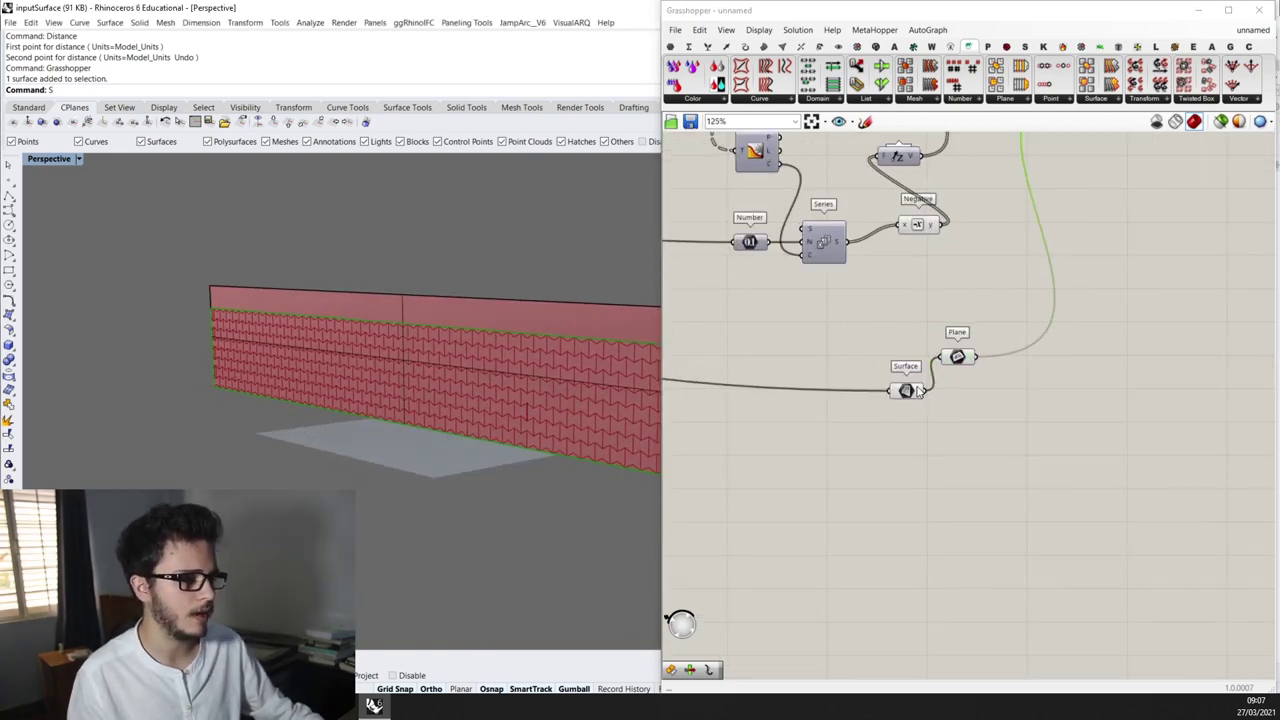
Reposition the Plane parameter and Bounding Rectangle on the canvas and check the rectangle around the facade panels
right_click_drag(500, 378, 450, 385)
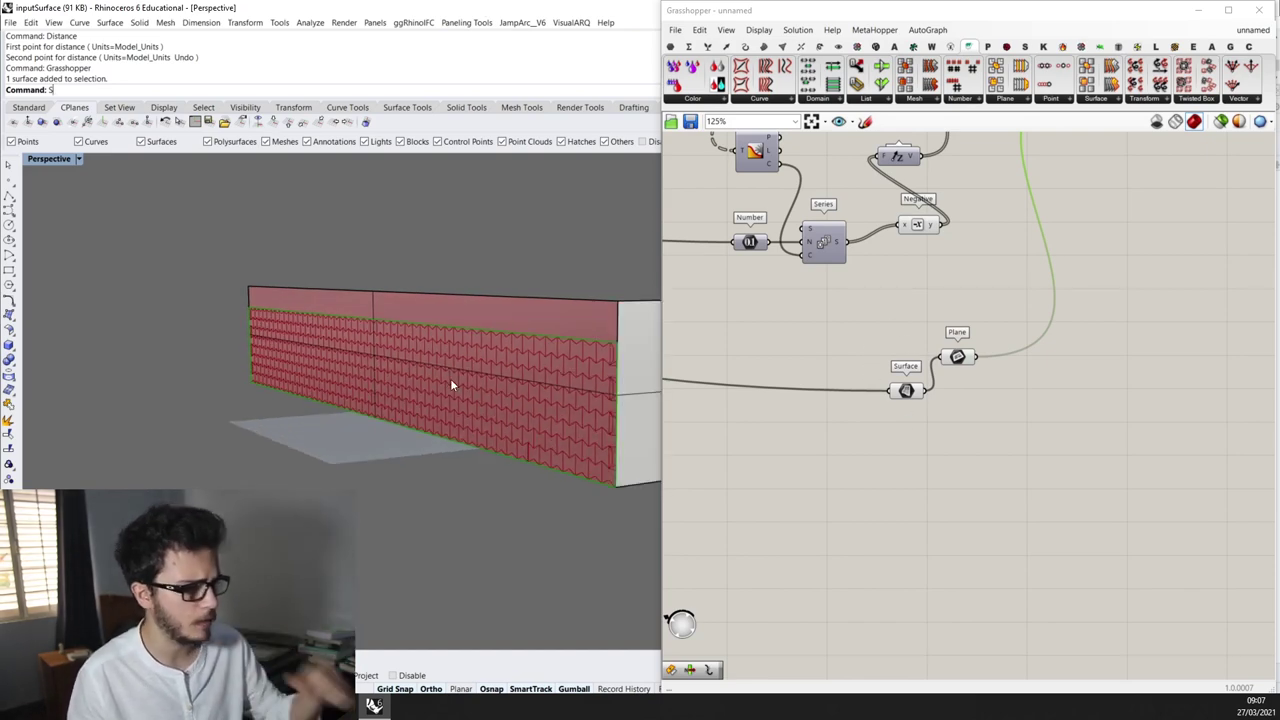
scroll(1060, 431, "down", 3)
scroll(1007, 304, "up", 3)
left_click_drag(934, 468, 818, 401)
left_click_drag(993, 427, 981, 392)
right_click_drag(1204, 196, 989, 286)
left_click(930, 270)
left_click_drag(930, 270, 937, 299)
right_click_drag(537, 377, 528, 472)
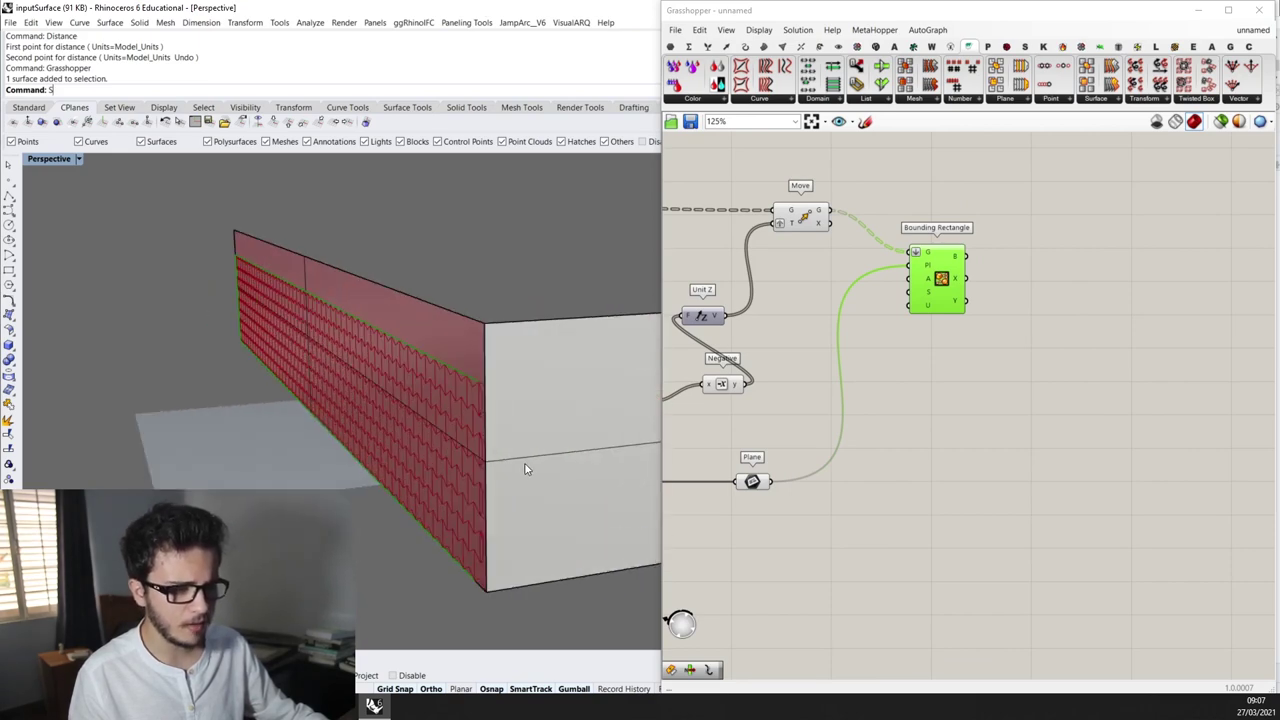
right_click_drag(469, 413, 534, 372)
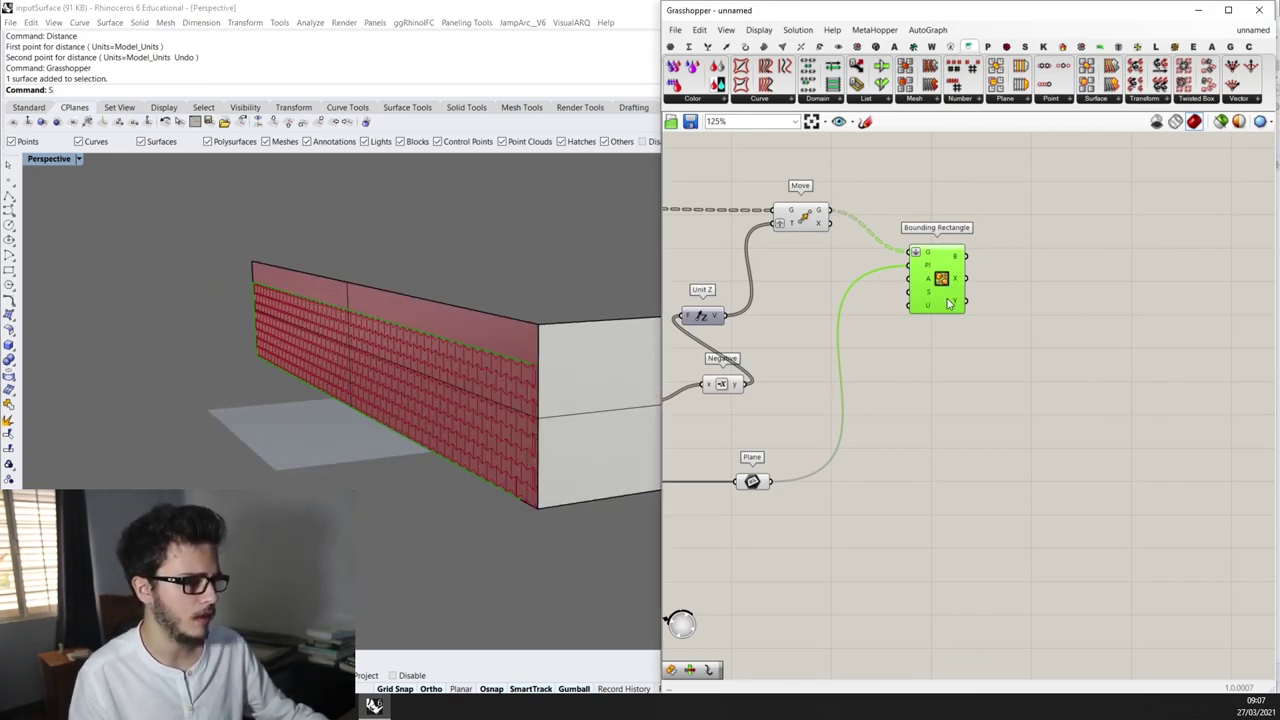
Copy the Explode, Unit Z, Dot Product and Dispatch group beside Bounding Rectangle and connect its B output to Explode
scroll(900, 280, "down", 5)
scroll(830, 263, "up", 4)
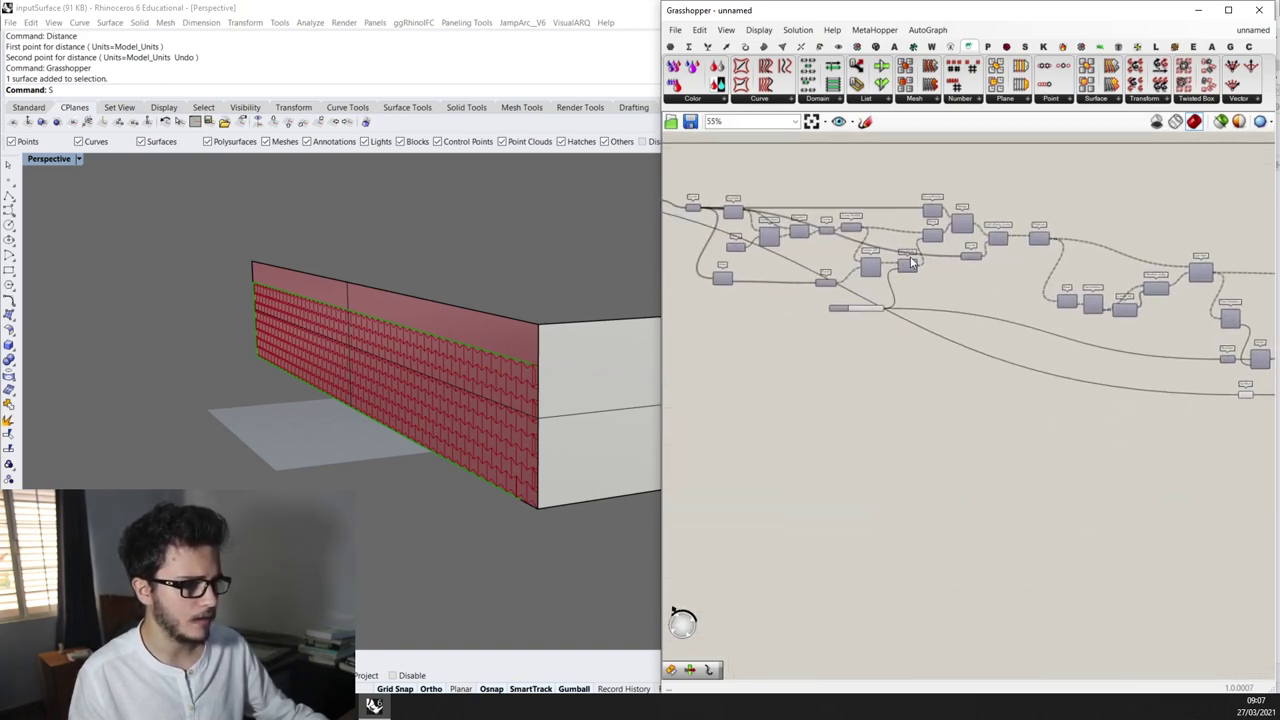
right_click_drag(701, 255, 978, 272)
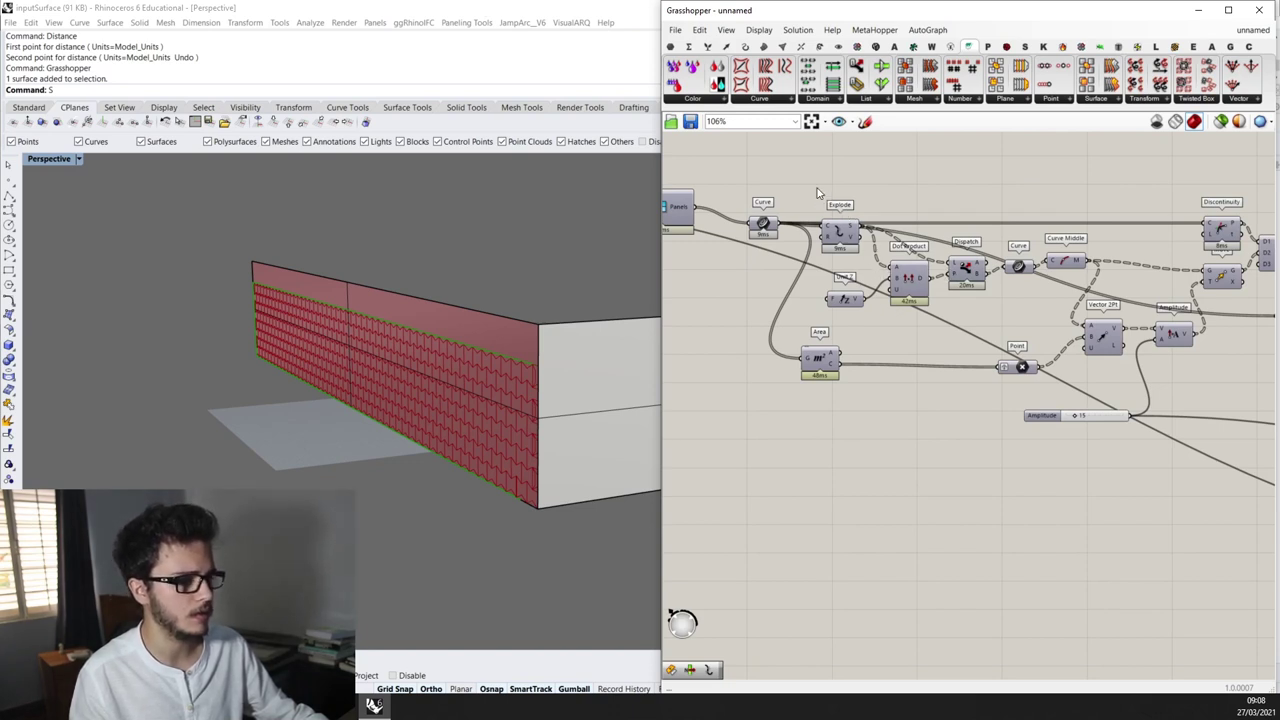
left_click_drag(805, 188, 1010, 355)
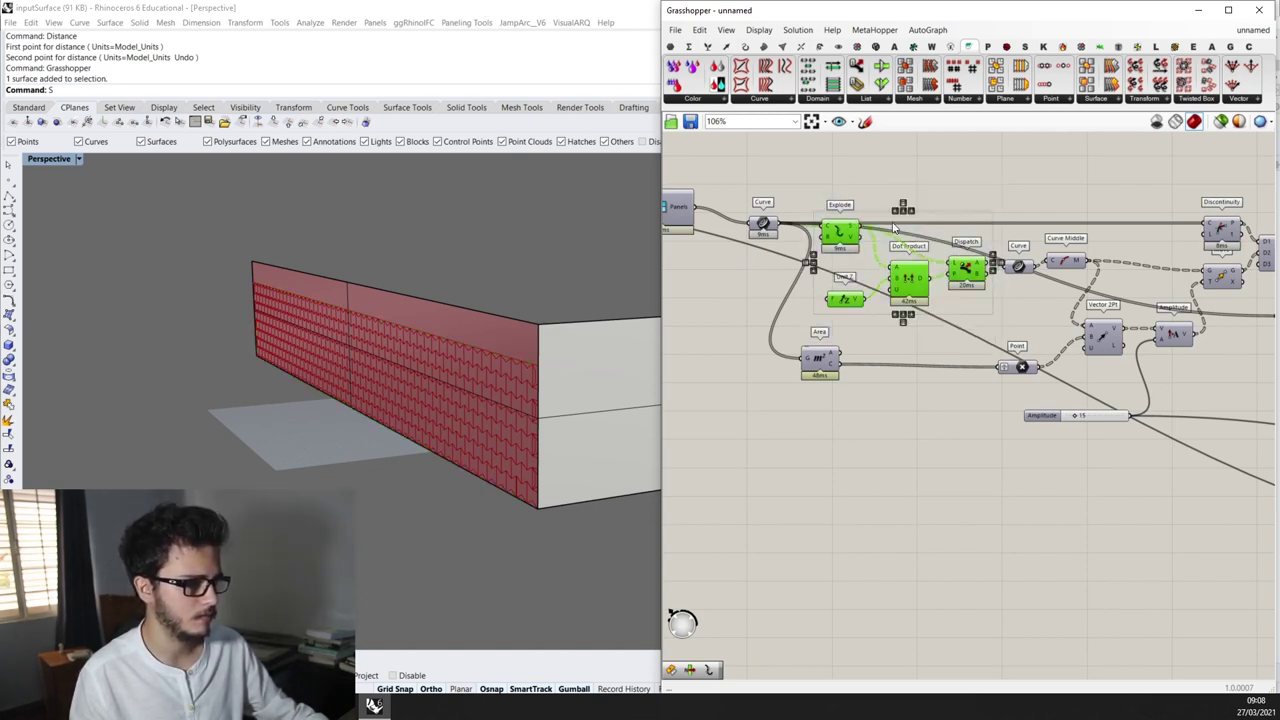
left_click_drag(830, 233, 1087, 342)
scroll(842, 234, "down", 5)
scroll(1228, 335, "up", 3)
scroll(1103, 266, "up", 4)
right_click_drag(1174, 320, 900, 312)
scroll(1004, 317, "down", 2)
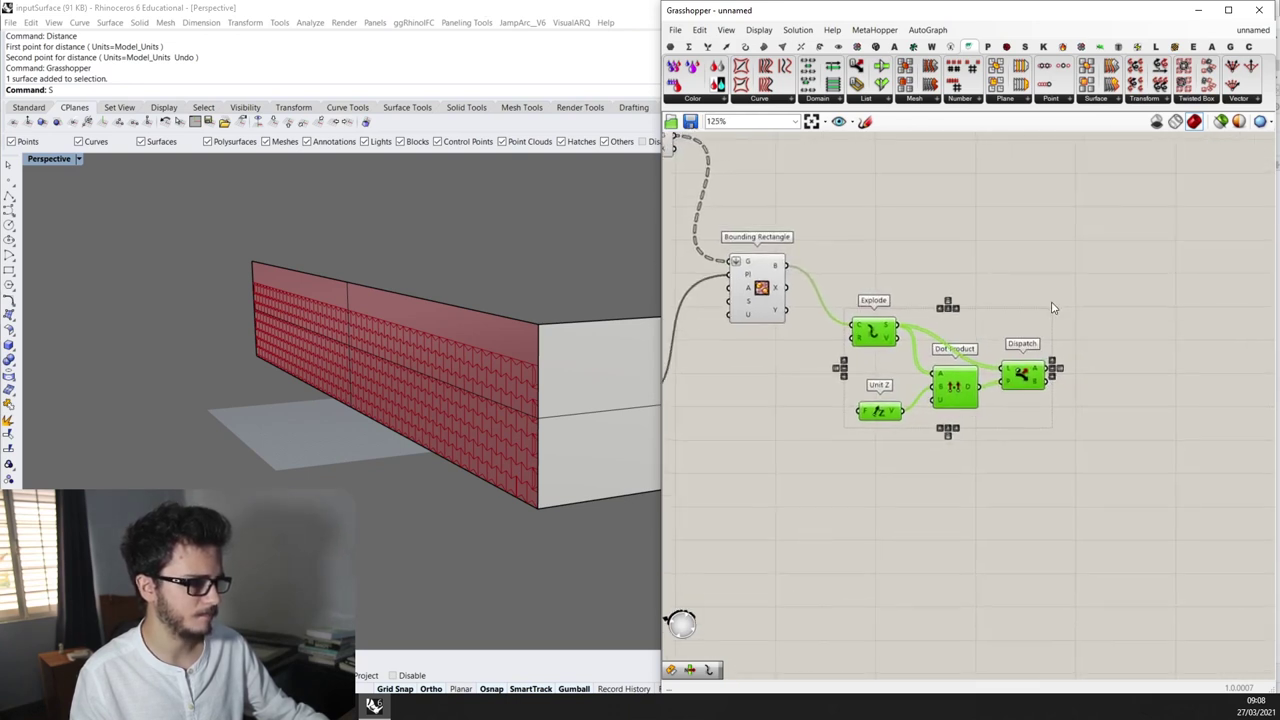
Add a Curve parameter fed by the copied Dispatch's A output and check the vertical edges it collects
double_click(1055, 305)
type("curve")
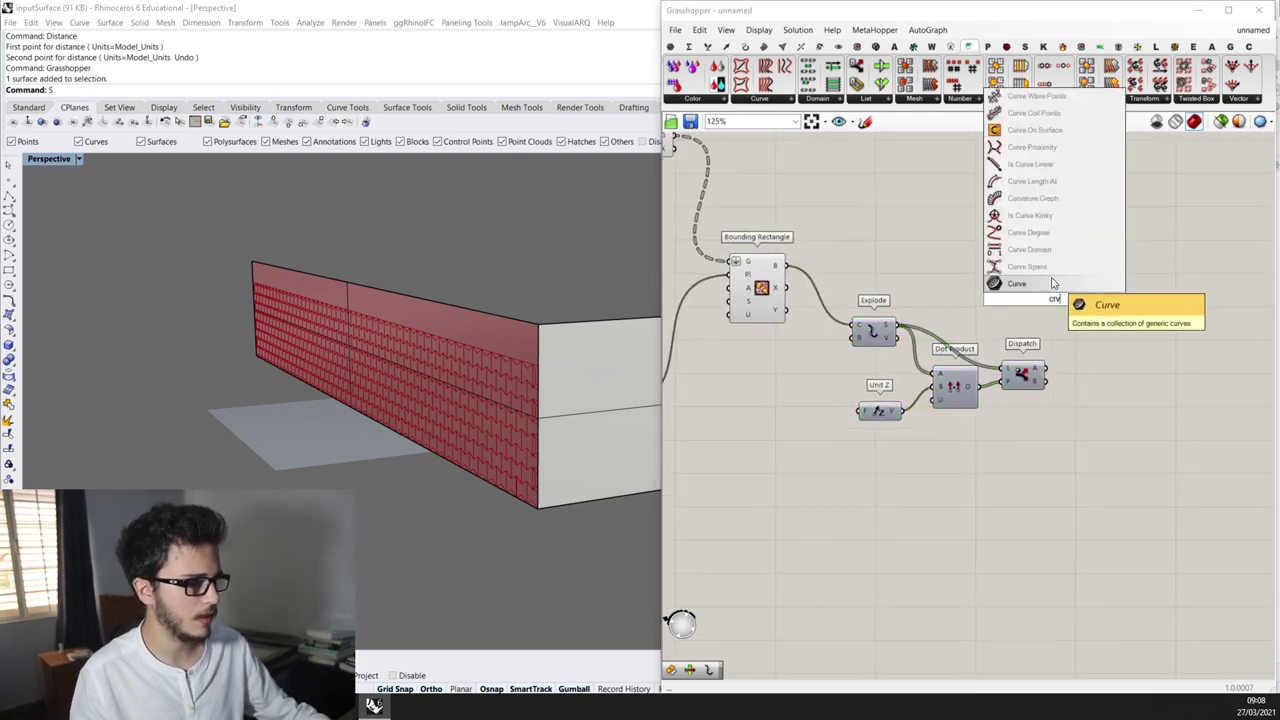
key("Return")
scroll(1053, 295, "up", 1)
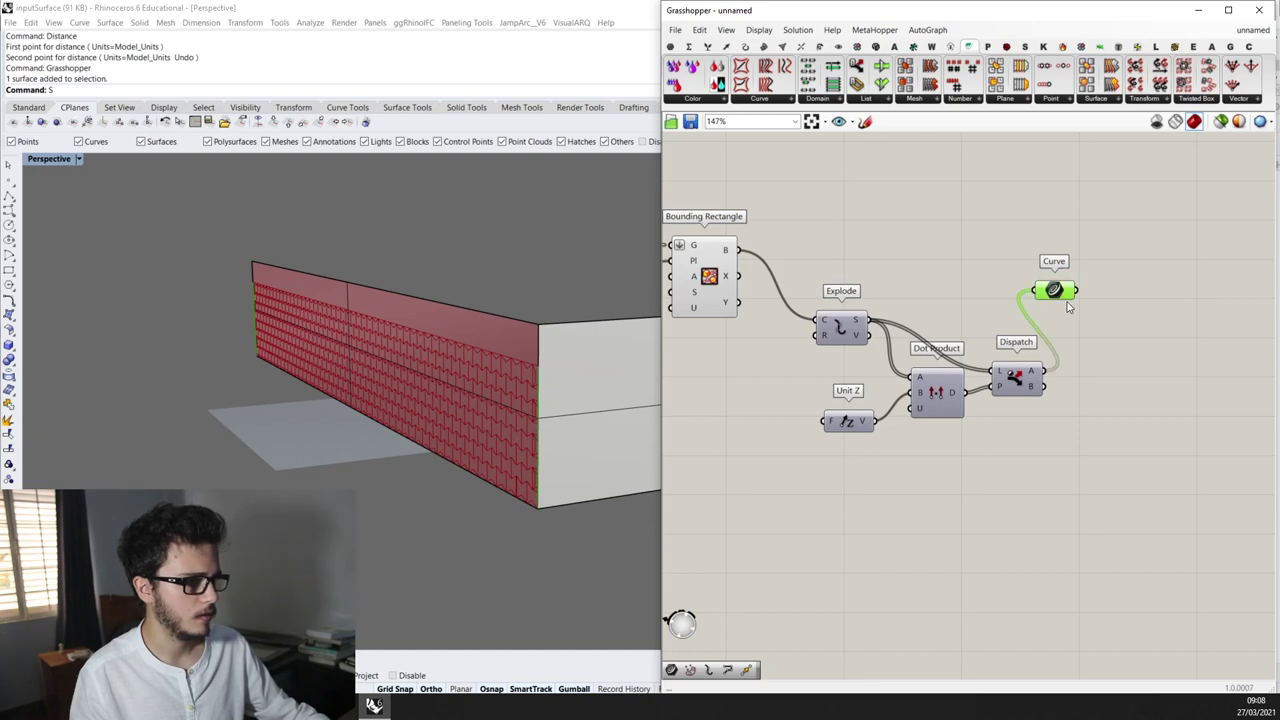
left_click_drag(1060, 298, 1081, 327)
scroll(390, 373, "down", 2)
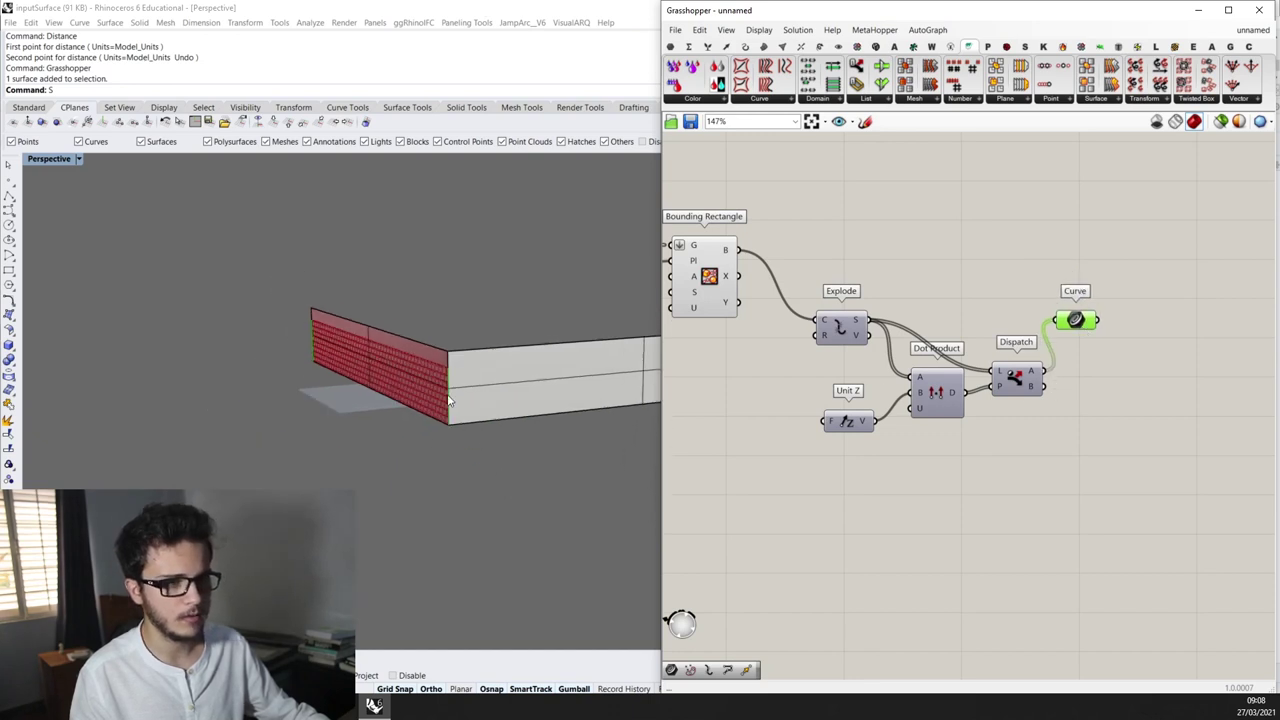
scroll(990, 377, "up", 1)
scroll(458, 370, "up", 3)
scroll(445, 394, "down", 3)
right_click_drag(433, 398, 533, 341)
scroll(613, 366, "up", 1)
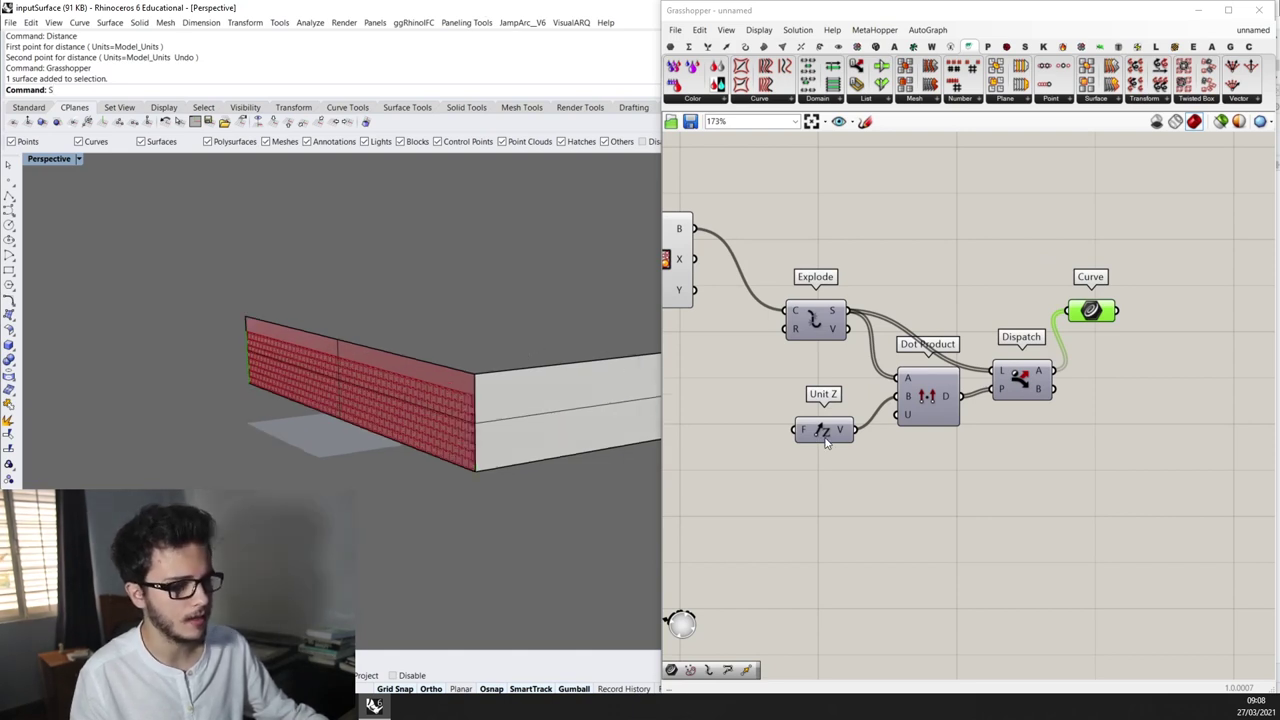
Add a Length component beside the new Curve parameter and connect Curve's output to it
right_click_drag(1088, 374, 974, 329)
left_click(1034, 429)
double_click(1034, 427)
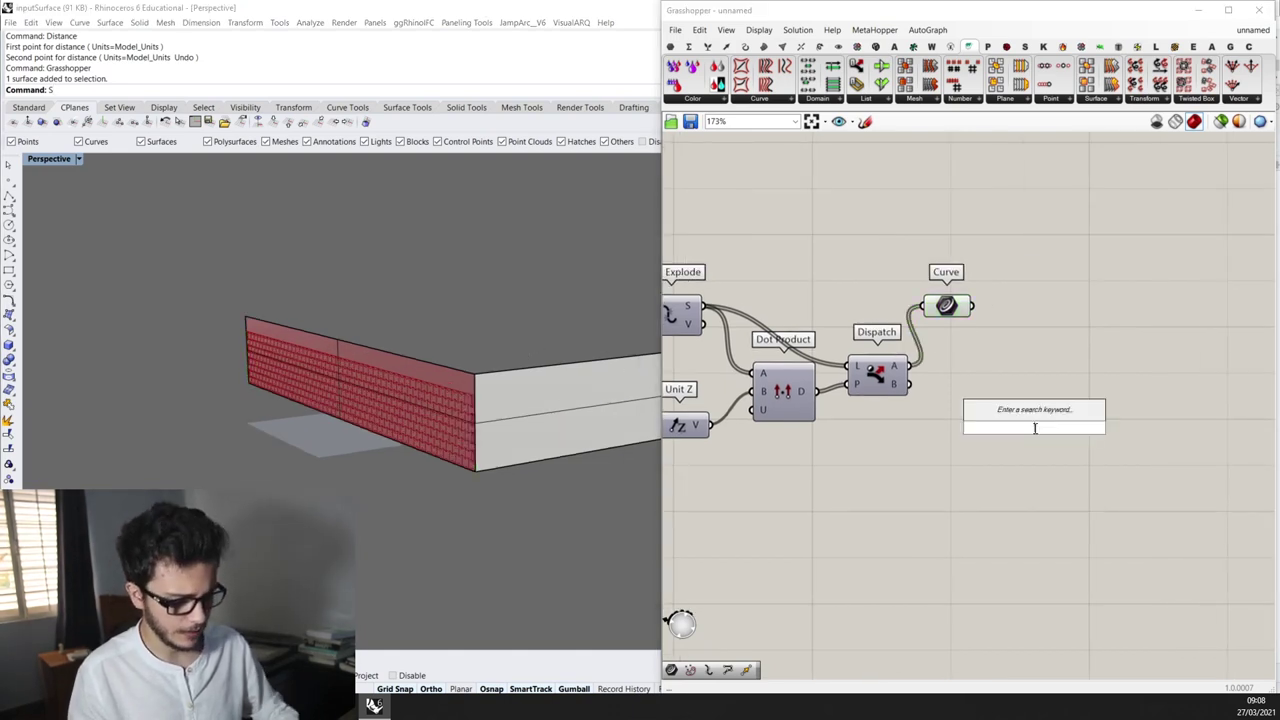
type("len")
key("Return")
left_click_drag(1034, 430, 1034, 323)
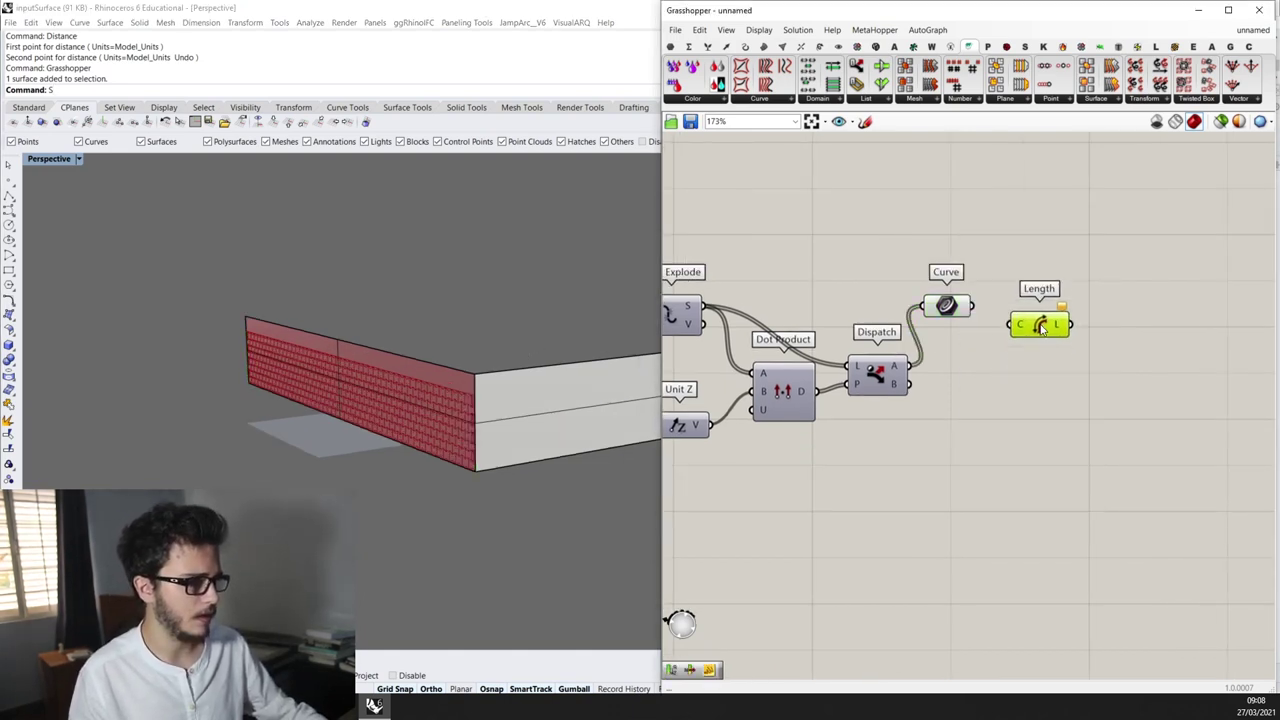
scroll(966, 315, "up", 1)
Add a Panel next to Length and connect the L output to it to read the edge lengths
double_click(1059, 525)
type("pan")
key("Up")
key("Up")
key("Up")
key("Return")
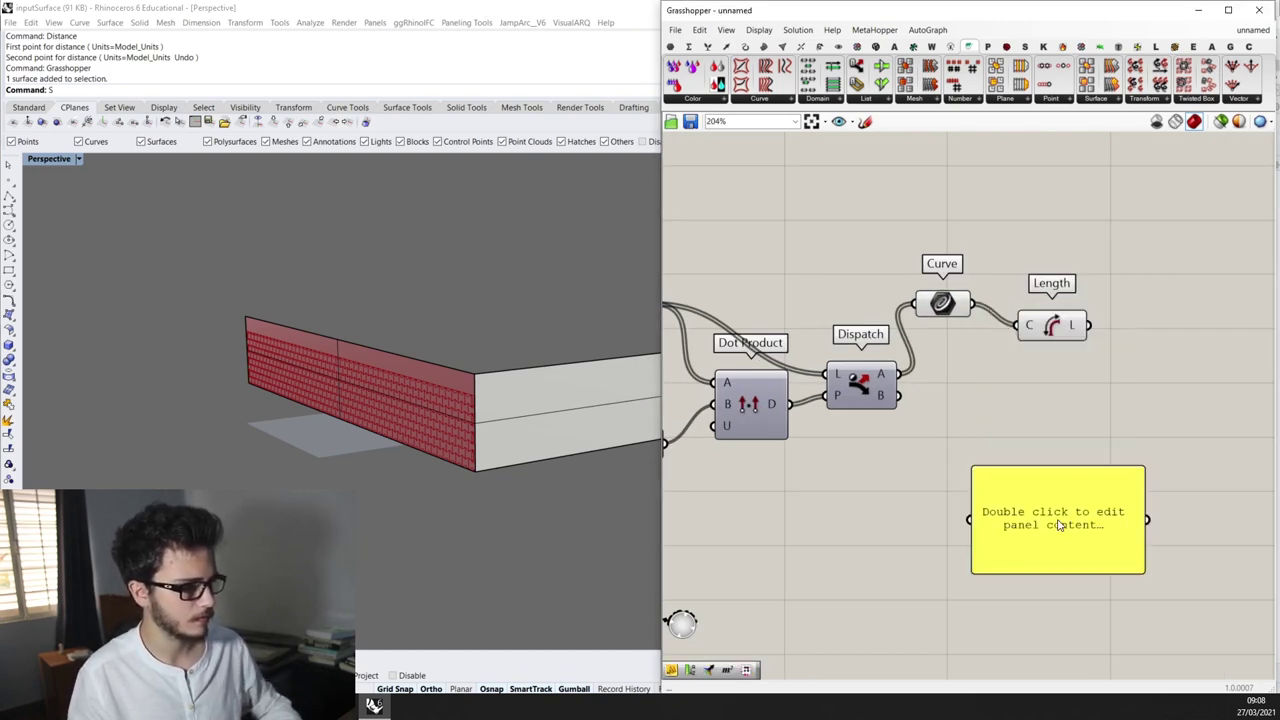
left_click_drag(1059, 525, 1216, 318)
left_click_drag(1101, 316, 1121, 316)
right_click_drag(1189, 353, 1085, 357)
scroll(1088, 303, "up", 1)
right_click_drag(351, 440, 385, 436)
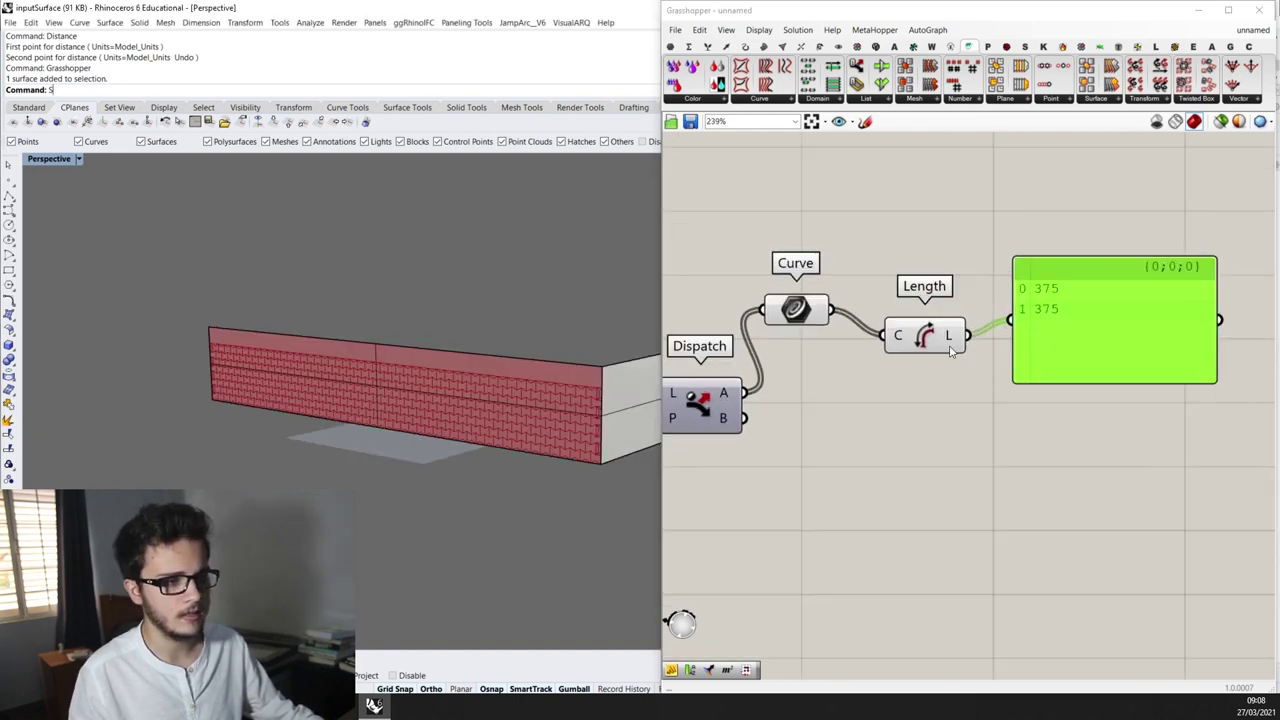
Align the Curve and Length components with Dispatch and examine the facade panels' upper edge in the model
left_click_drag(796, 310, 798, 386)
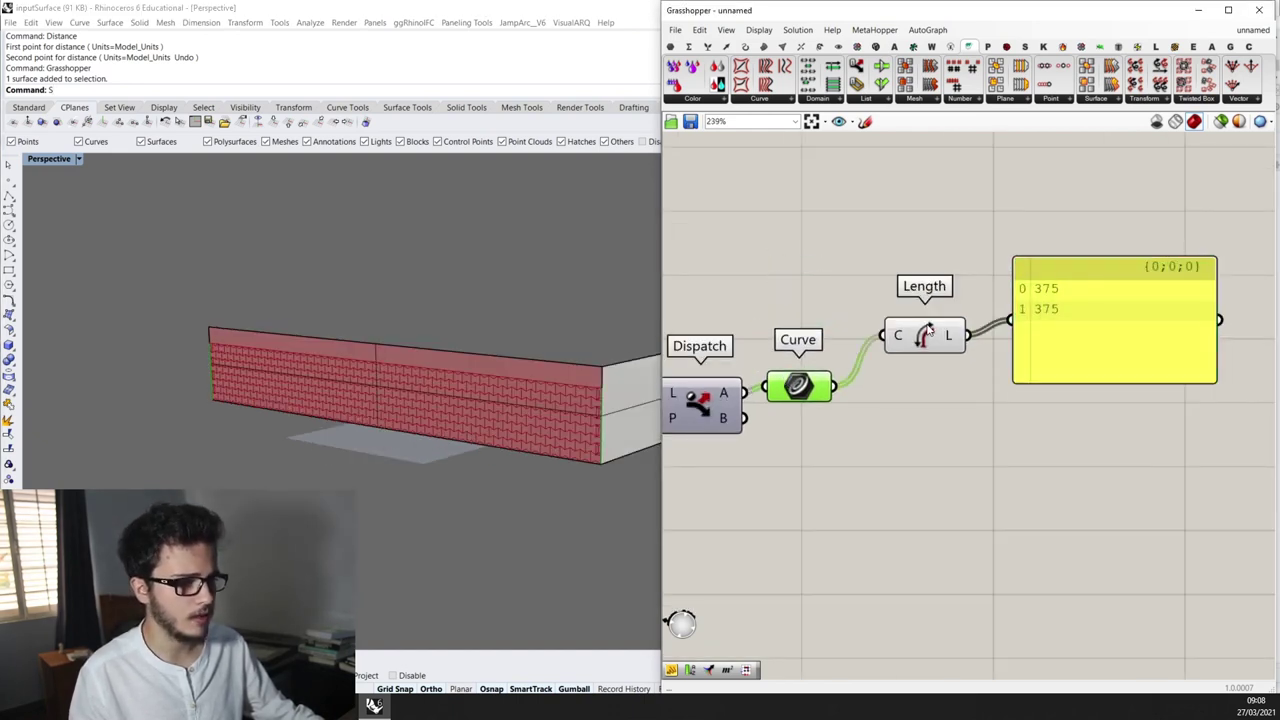
left_click_drag(926, 333, 922, 368)
scroll(556, 398, "up", 6)
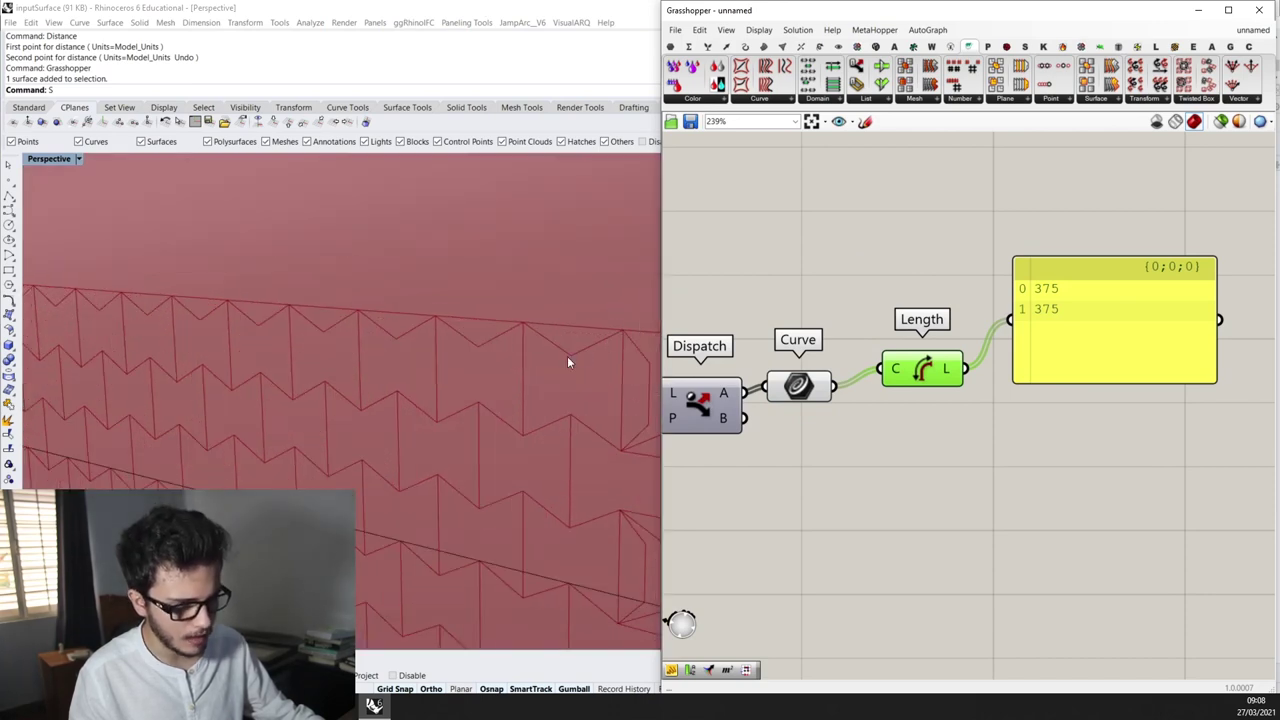
scroll(530, 338, "down", 4)
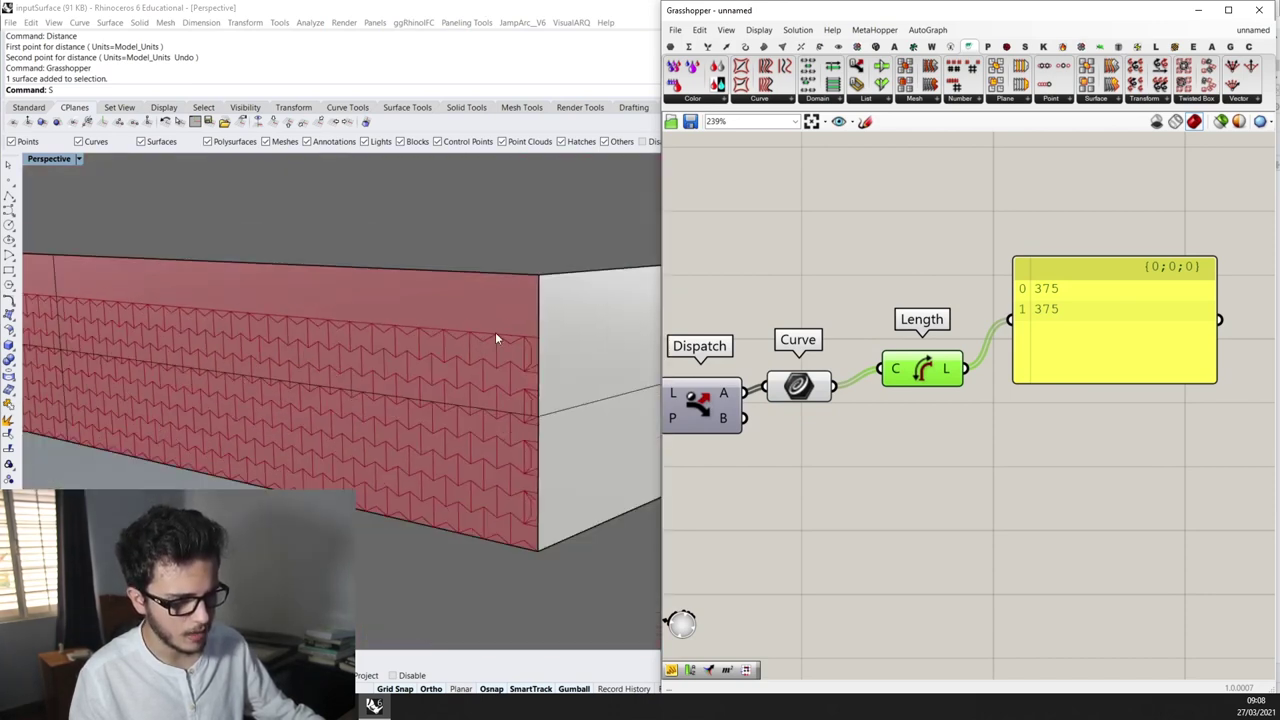
scroll(504, 318, "up", 6)
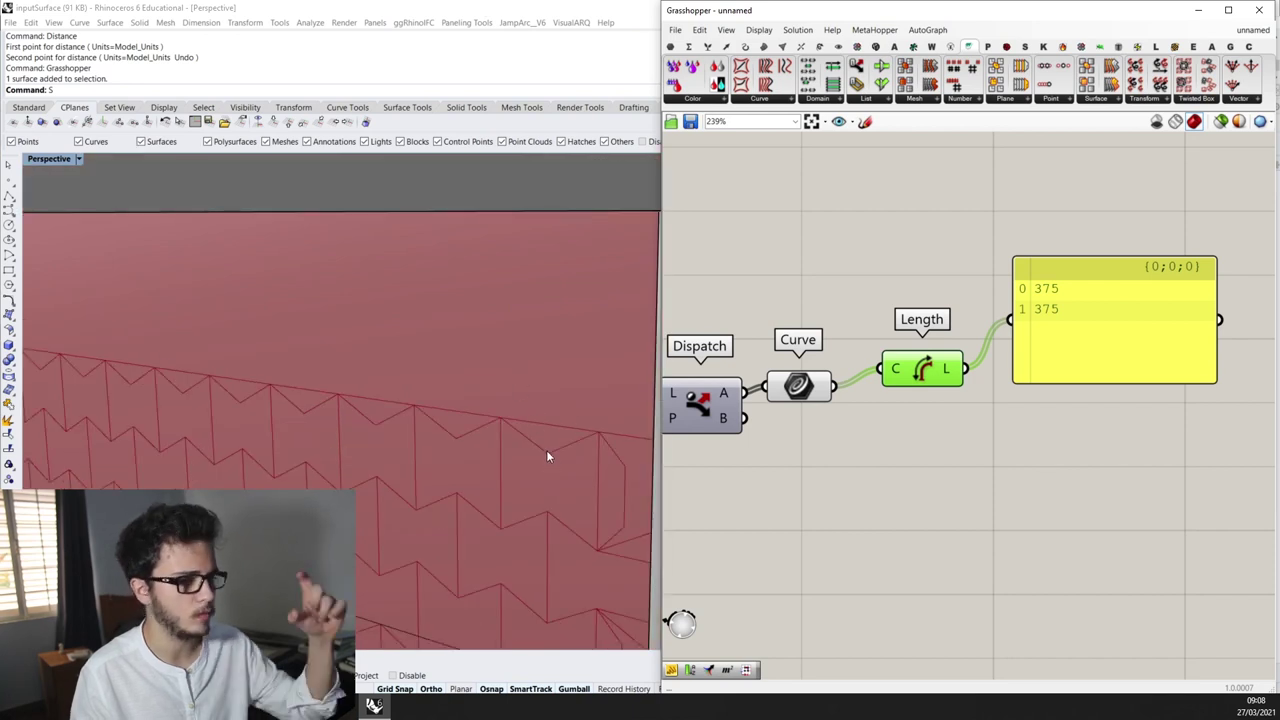
scroll(745, 488, "down", 1)
scroll(1046, 466, "down", 2)
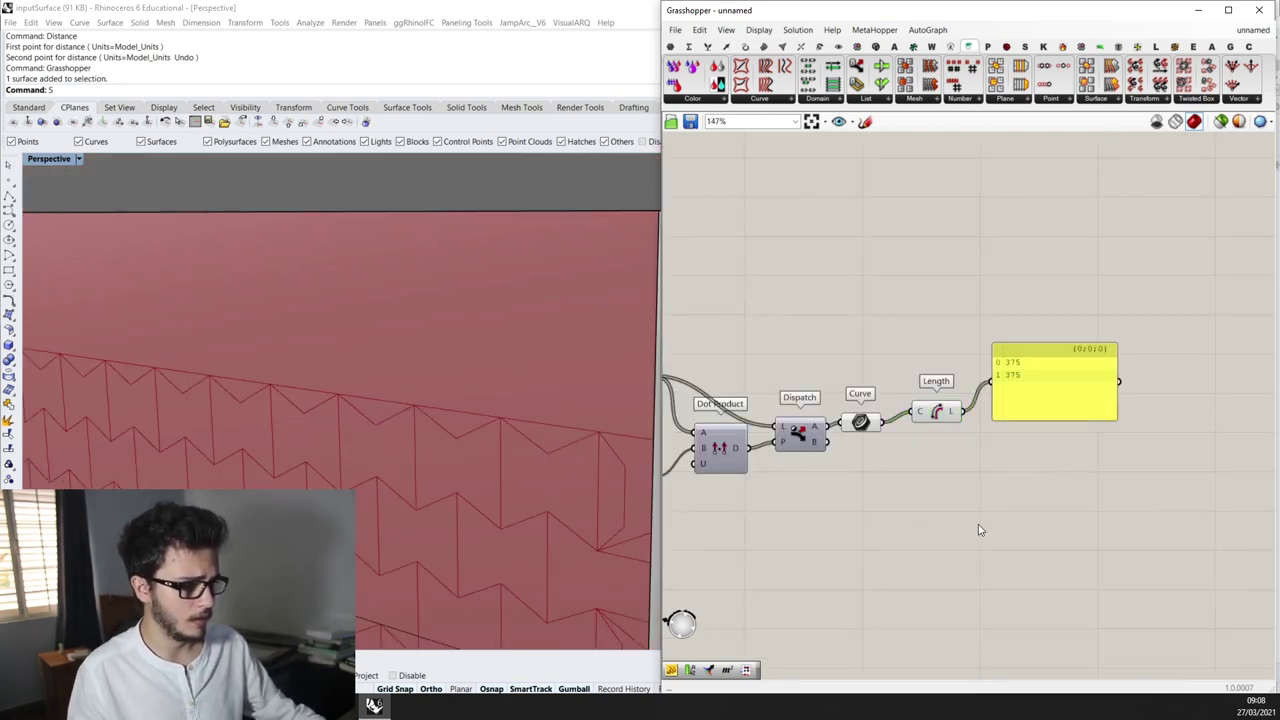
Add a Subtraction component below the Panel and connect Length's output to its A input
double_click(979, 527)
type("sub")
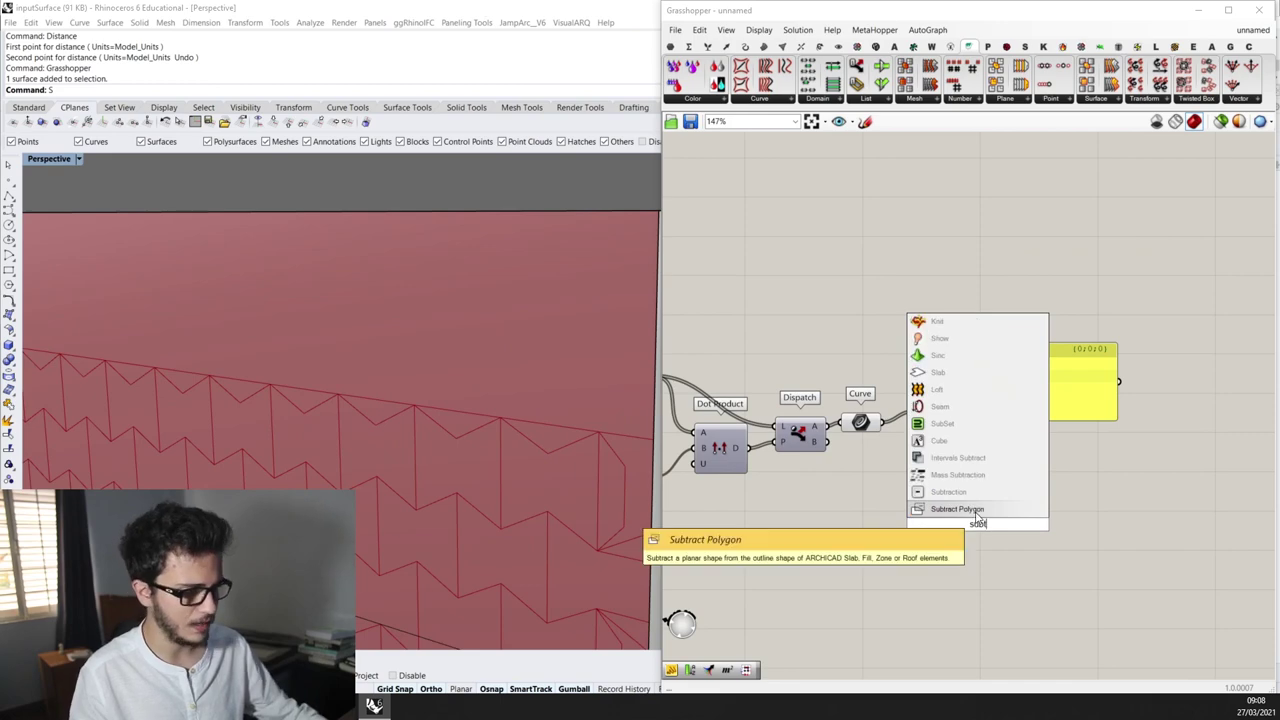
left_click(986, 494)
left_click_drag(972, 514, 984, 432)
Add a Number parameter near the Amplitude slider and connect the slider to it
scroll(1008, 440, "down", 4)
right_click_drag(671, 479, 1074, 427)
right_click_drag(753, 326, 971, 416)
scroll(970, 416, "up", 3)
left_click(848, 393)
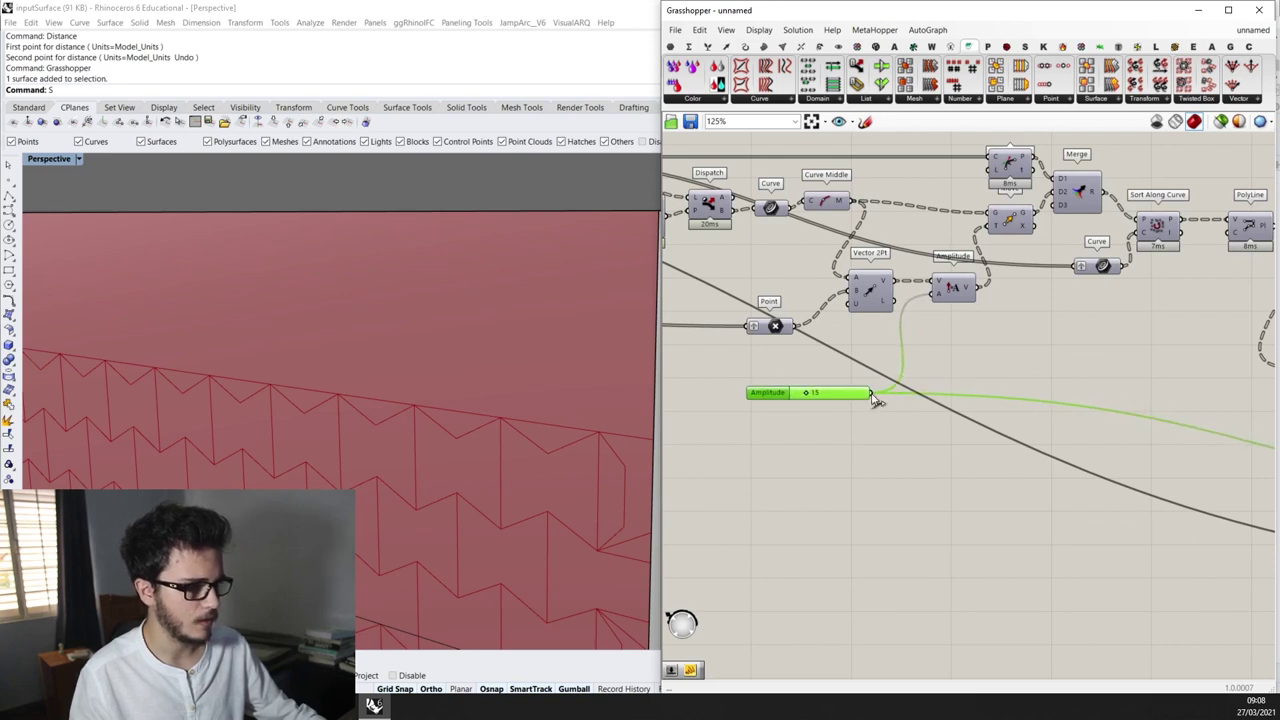
double_click(852, 519)
type("number")
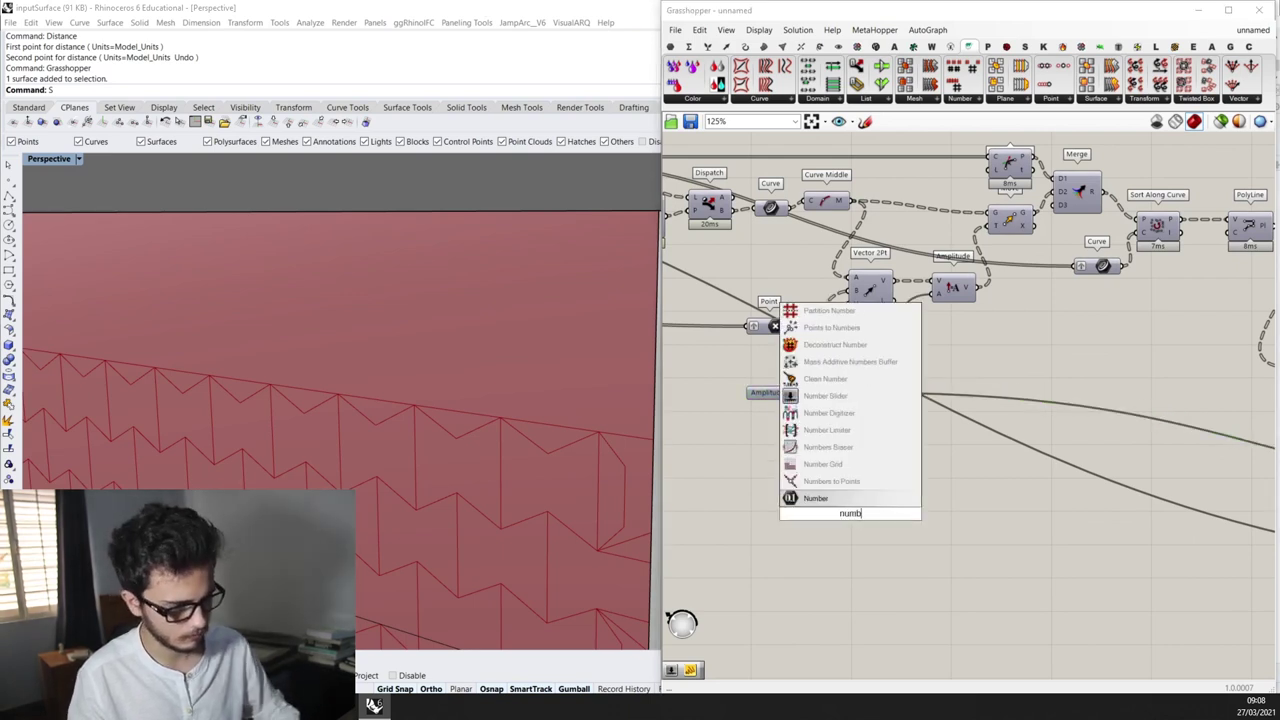
key("Return")
left_click_drag(851, 516, 895, 438)
Relocate the Number parameter to the end of the definition, below Length and beside Subtraction
scroll(893, 418, "up", 2)
scroll(865, 463, "down", 12)
left_click_drag(914, 441, 1062, 462)
scroll(1190, 496, "up", 9)
scroll(1062, 462, "up", 3)
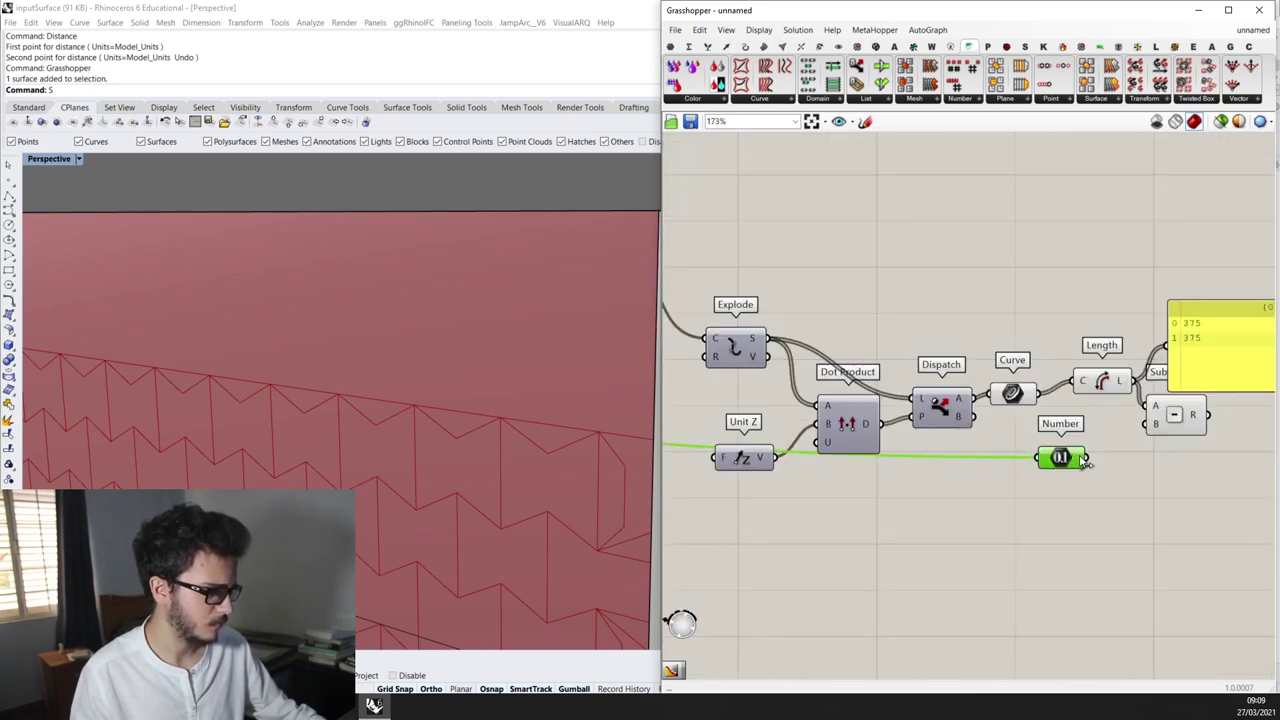
Connect Number to Subtraction's B input and feed the R output into the Panel
right_click_drag(1150, 424, 998, 466)
left_click_drag(958, 410, 955, 400)
left_click_drag(1011, 400, 1126, 449)
scroll(1045, 421, "up", 1)
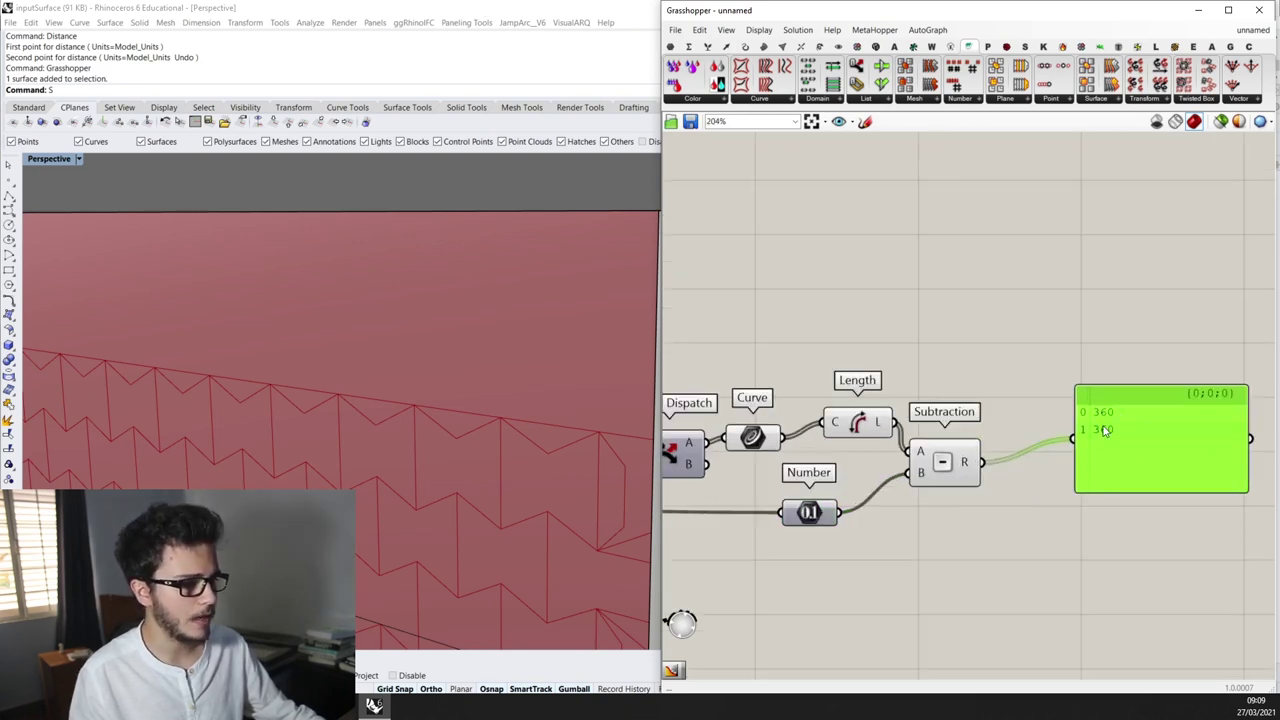
Add a List Item component after Subtraction, feed it the R output, and connect its item output to the Panel
scroll(904, 362, "down", 2)
double_click(905, 361)
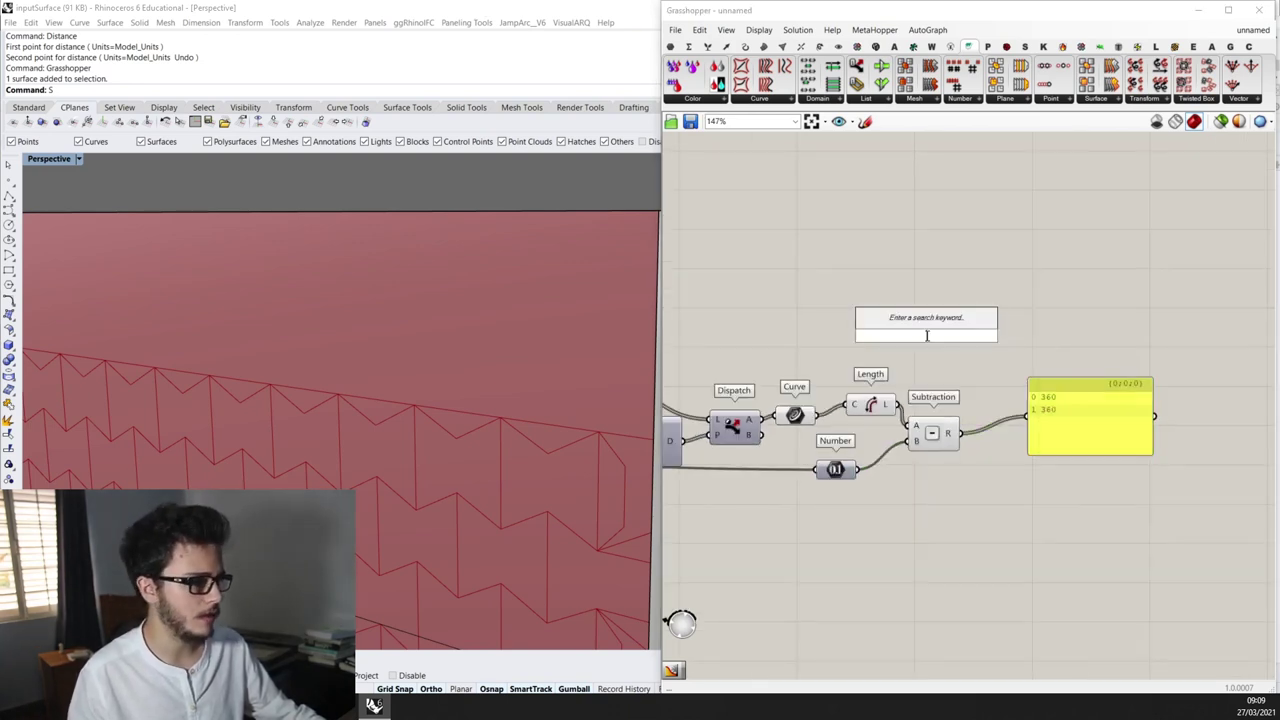
type("list ite")
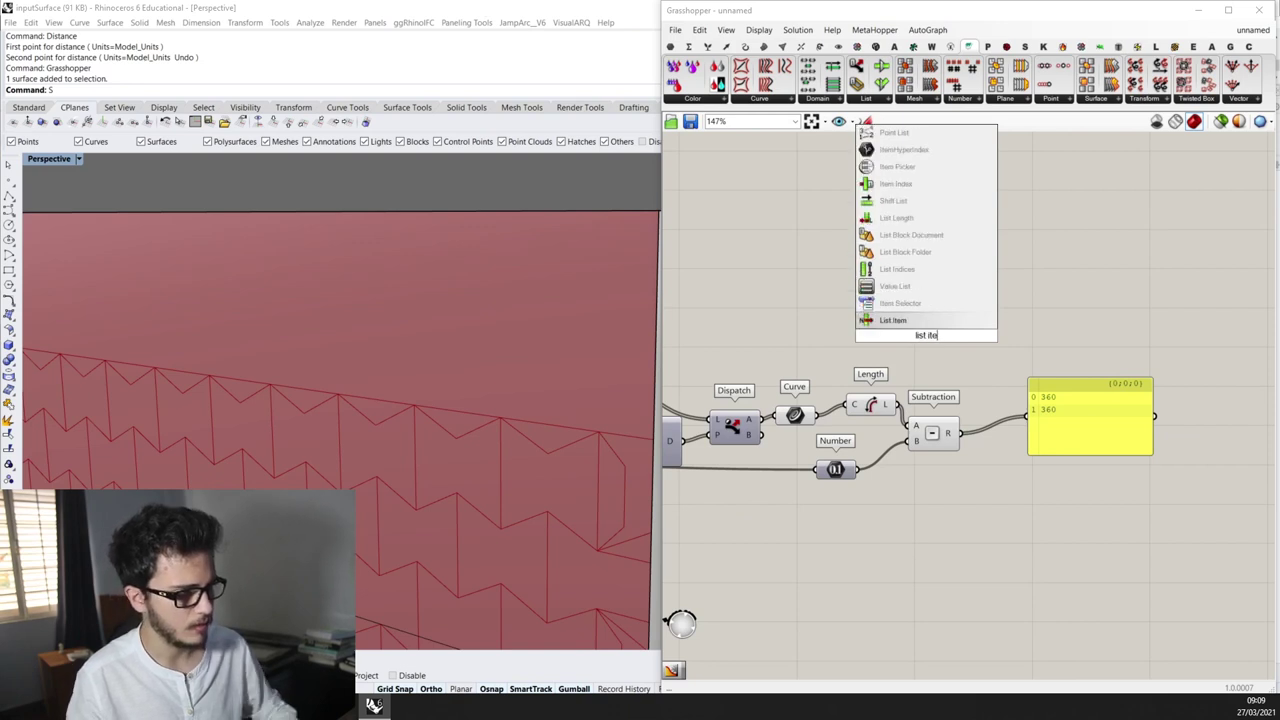
key("Return")
left_click_drag(981, 329, 1001, 425)
mouse_move(928, 359)
left_mouse_down()
mouse_move(973, 452)
mouse_move(1028, 416)
left_mouse_up()
left_click_drag(1069, 430, 1117, 431)
Add a second Move component with the first Move's geometry as input and place it above the List Item Panel
scroll(1034, 325, "down", 4)
right_click_drag(778, 256, 941, 290)
left_click(812, 268)
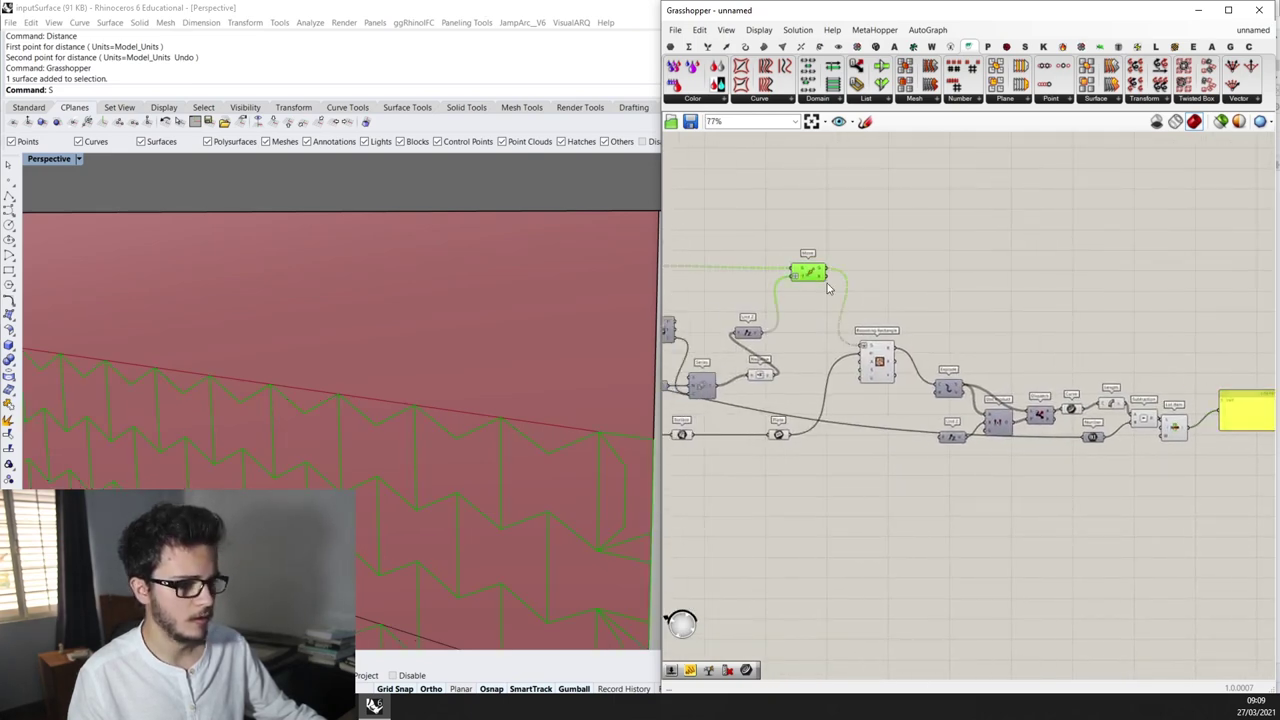
double_click(894, 274)
type("mov")
key("BackSpace")
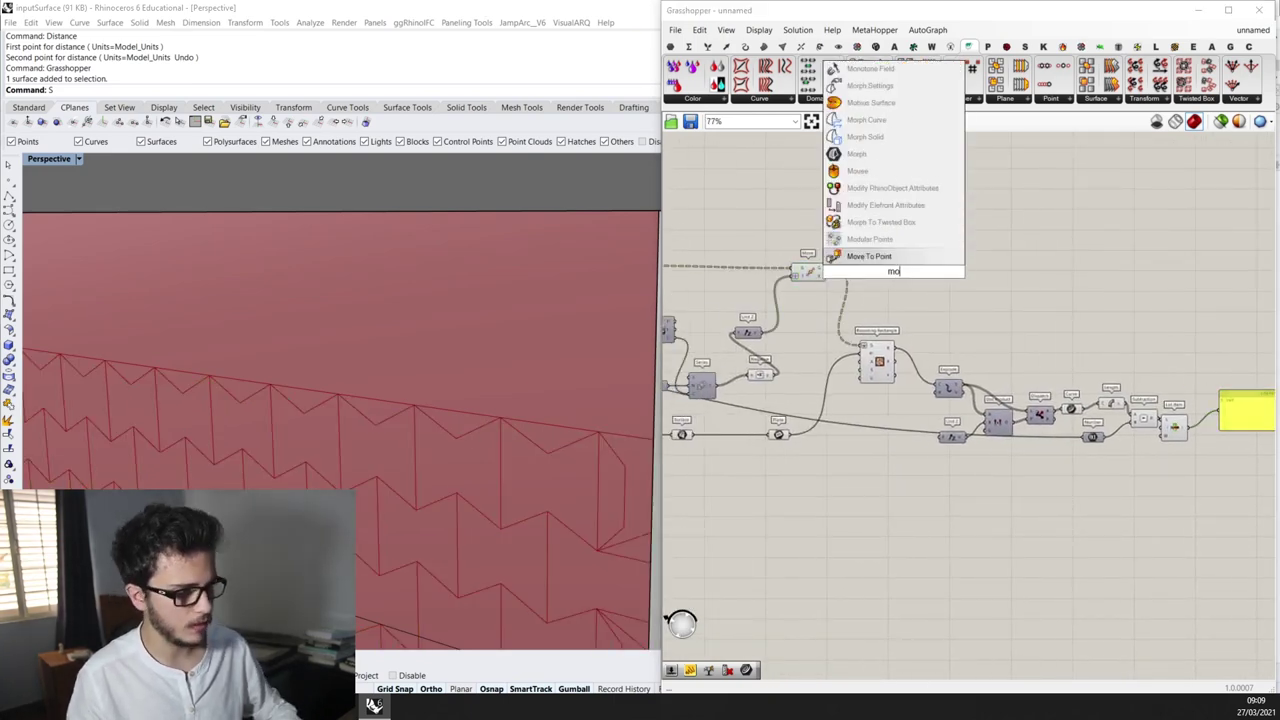
key("Up")
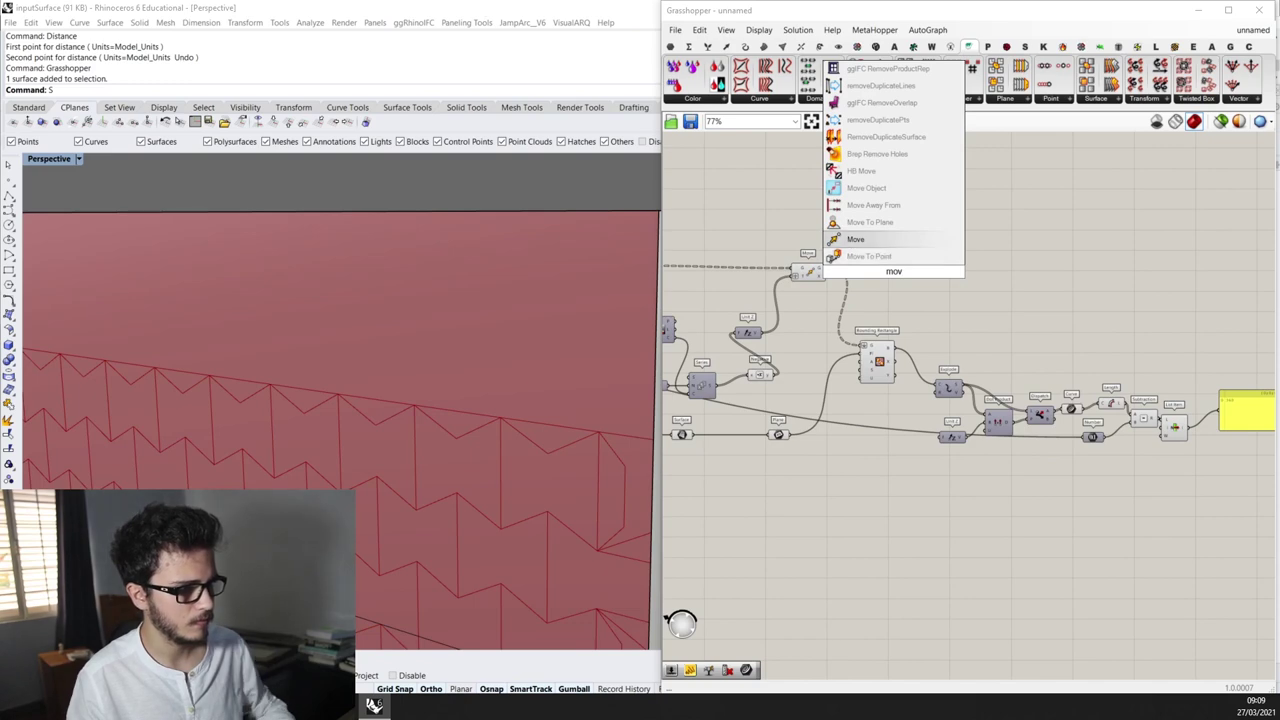
key("Return")
scroll(893, 276, "up", 3)
left_click_drag(855, 274, 1188, 300)
scroll(851, 288, "down", 4)
scroll(1010, 308, "up", 4)
right_click_drag(1182, 297, 1043, 270)
Add a Unit Z vector below the new Move and connect List Item's output to its F input
double_click(1001, 326)
type("z")
key("Return")
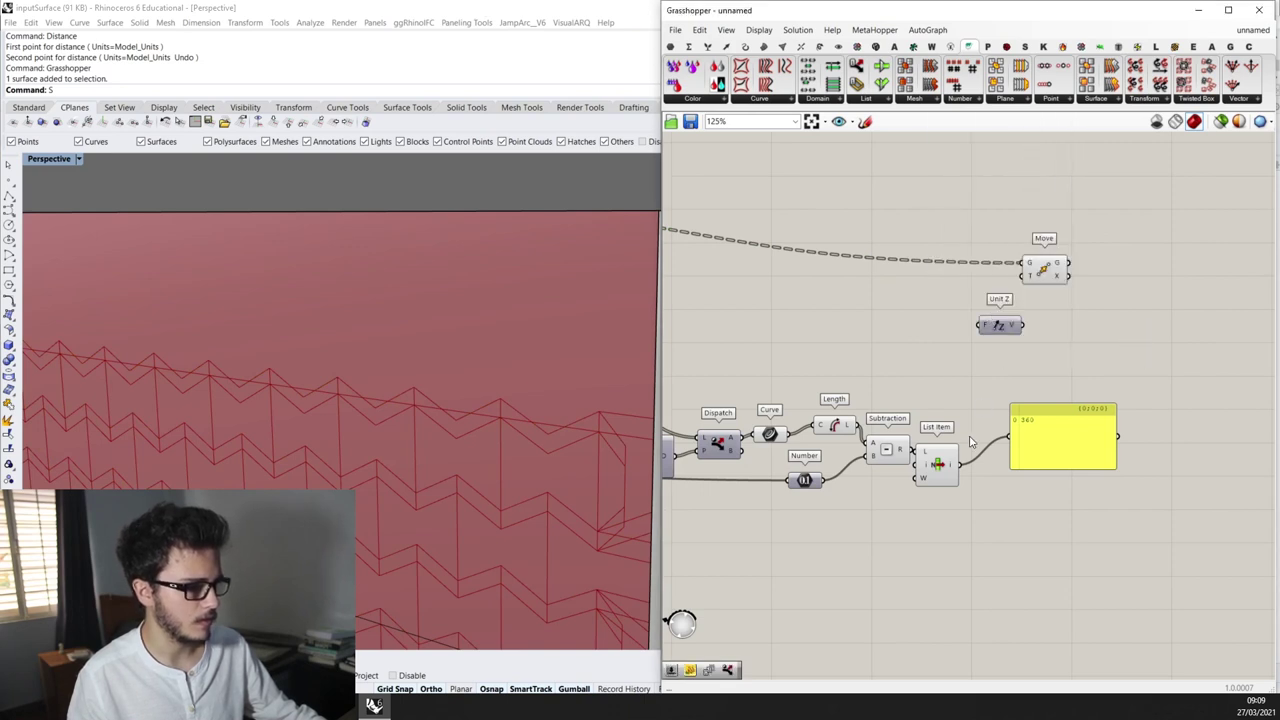
left_click_drag(967, 472, 978, 322)
scroll(1015, 281, "up", 2)
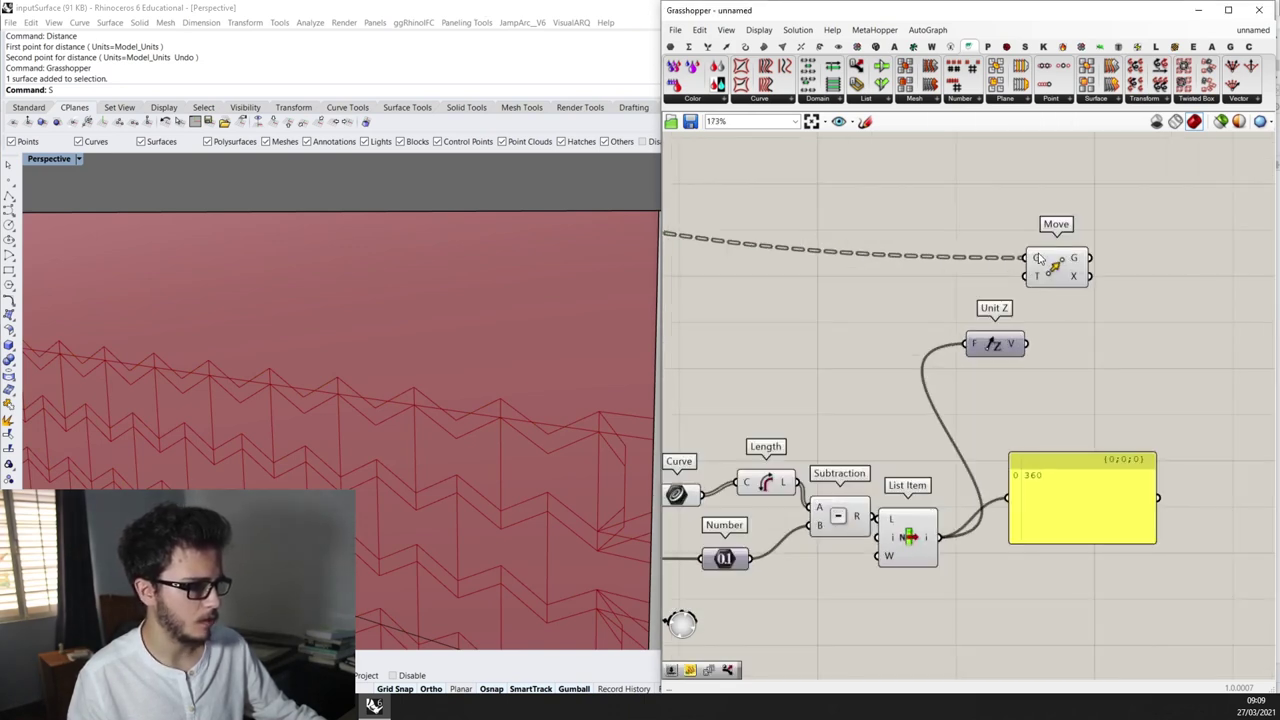
Flatten the new Move's G input and drive its T input with the Unit Z vector
right_click(1035, 258)
left_click(1077, 342)
left_click(1057, 273)
scroll(693, 307, "down", 2)
Examine how the moved copy of the panels aligns with the original rows and the facade surface's edges
scroll(528, 361, "down", 12)
right_click_drag(514, 364, 568, 355)
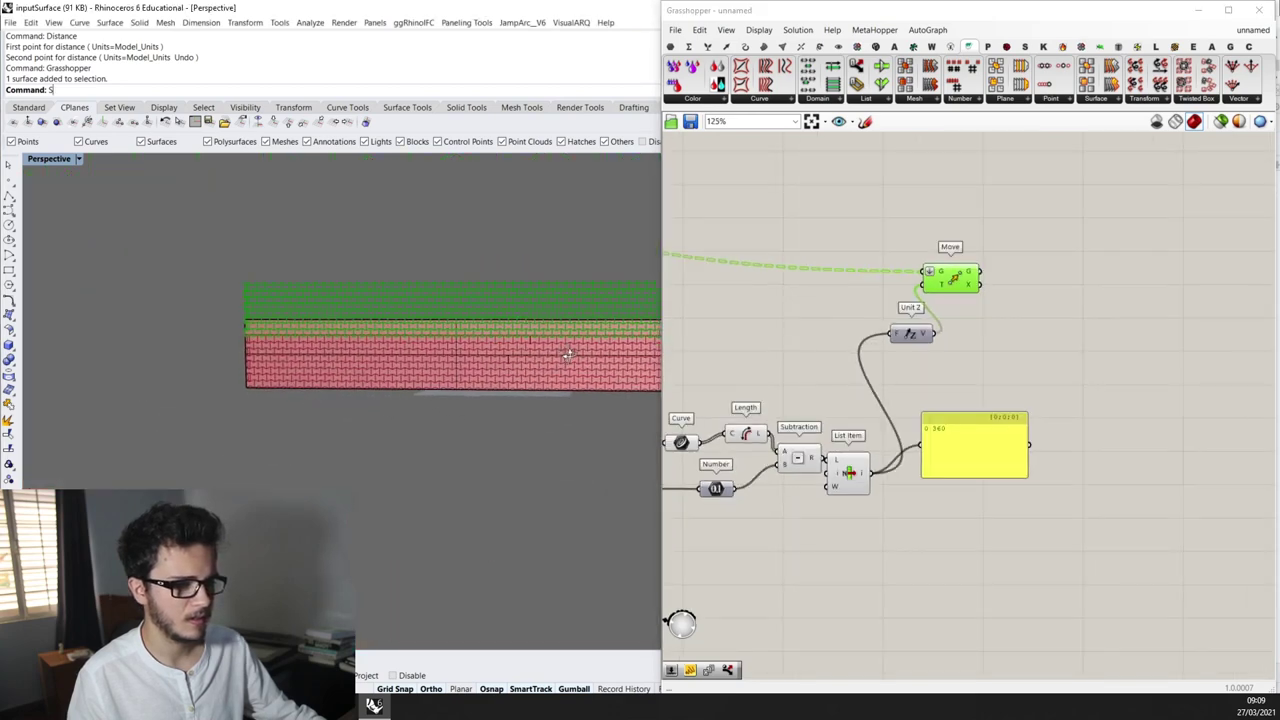
right_click_drag(334, 354, 547, 342)
scroll(399, 331, "up", 5)
scroll(570, 372, "down", 2)
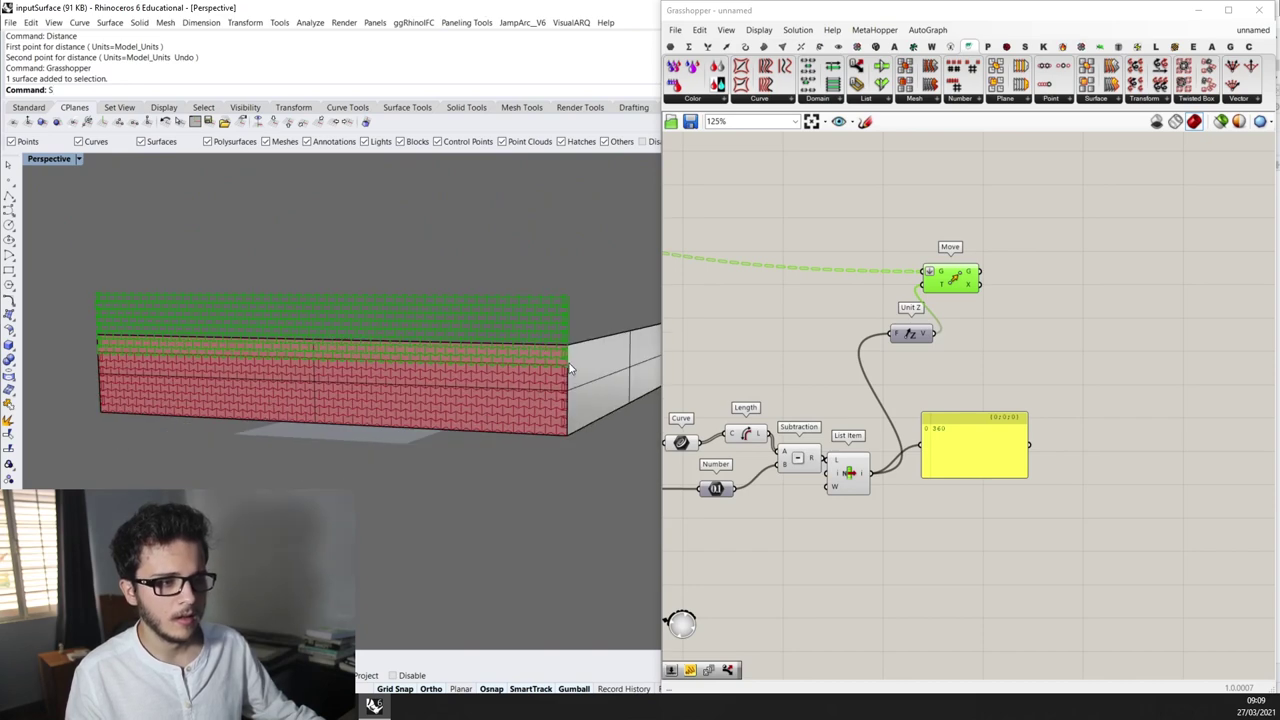
scroll(570, 372, "down", 3)
scroll(540, 398, "up", 2)
scroll(552, 290, "up", 2)
scroll(1043, 324, "down", 2)
right_click_drag(630, 353, 489, 354)
scroll(466, 366, "down", 2)
scroll(450, 355, "up", 3)
scroll(470, 333, "down", 3)
scroll(300, 322, "up", 2)
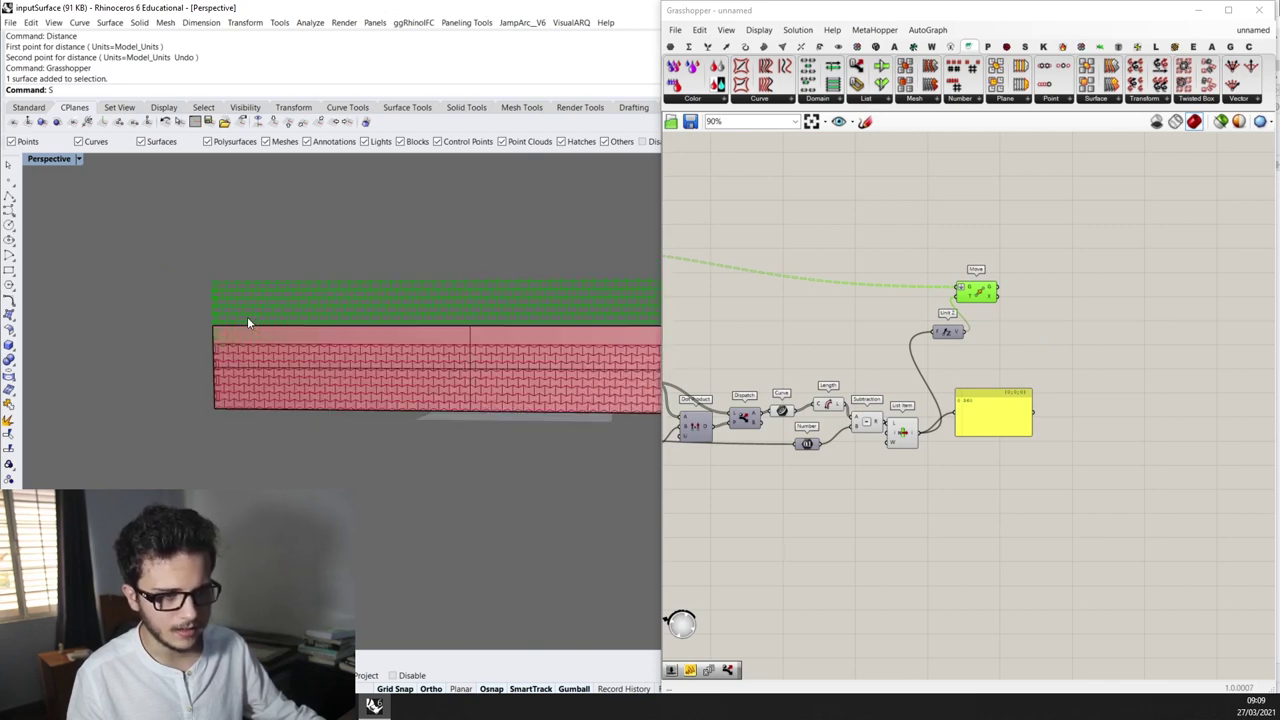
Compare the upper copy of the panel rows with the rows produced by the first Move component on the facade
scroll(208, 330, "up", 2)
scroll(238, 335, "down", 1)
scroll(257, 322, "up", 2)
scroll(195, 345, "down", 2)
scroll(260, 345, "down", 2)
scroll(380, 320, "up", 2)
scroll(411, 303, "down", 2)
scroll(929, 388, "down", 1)
right_click_drag(929, 388, 1202, 391)
left_click(818, 288)
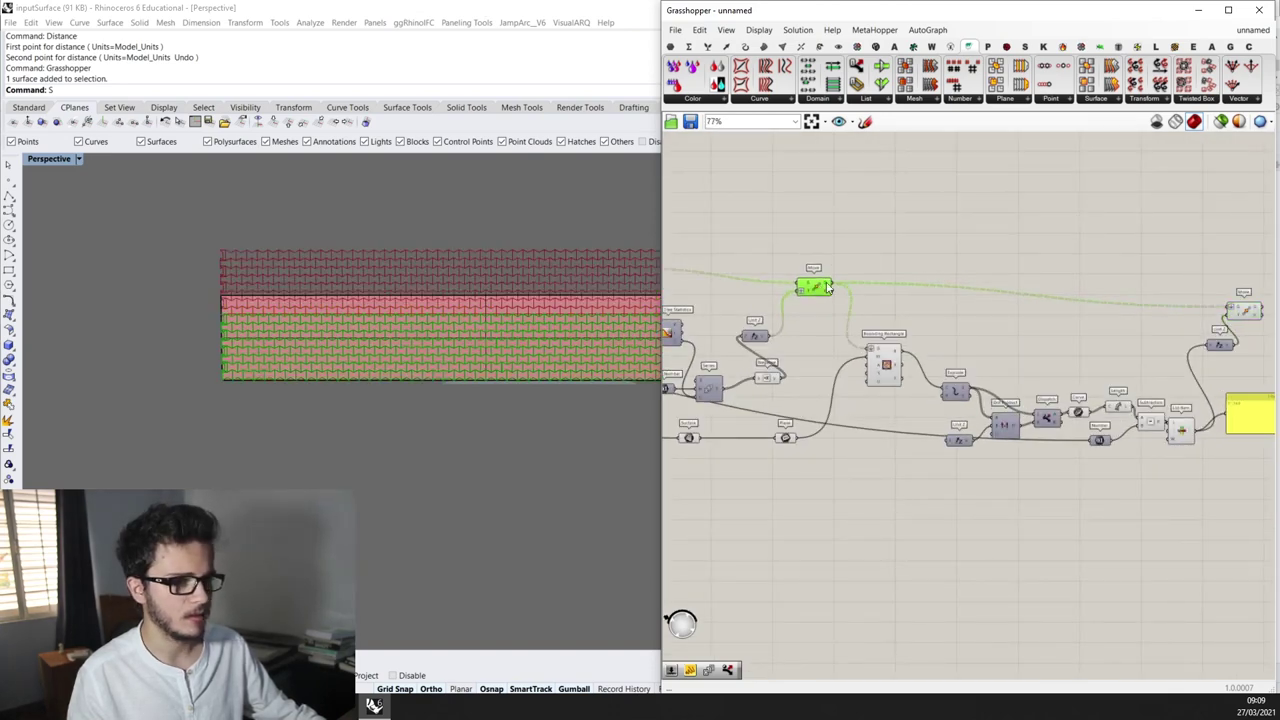
Add a Curve parameter above the definition and connect the first Move's G output to it
double_click(961, 230)
type("cre")
key("BackSpace")
type("v")
key("Return")
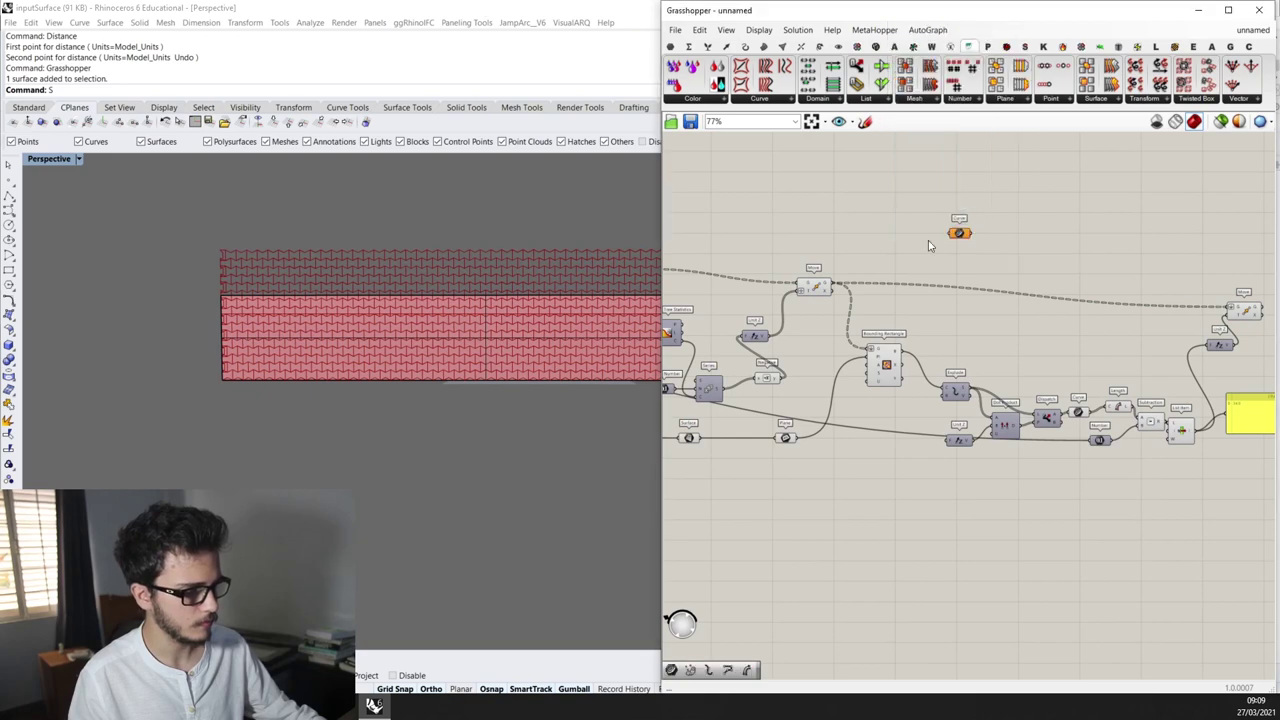
scroll(994, 214, "up", 2)
left_click(825, 285)
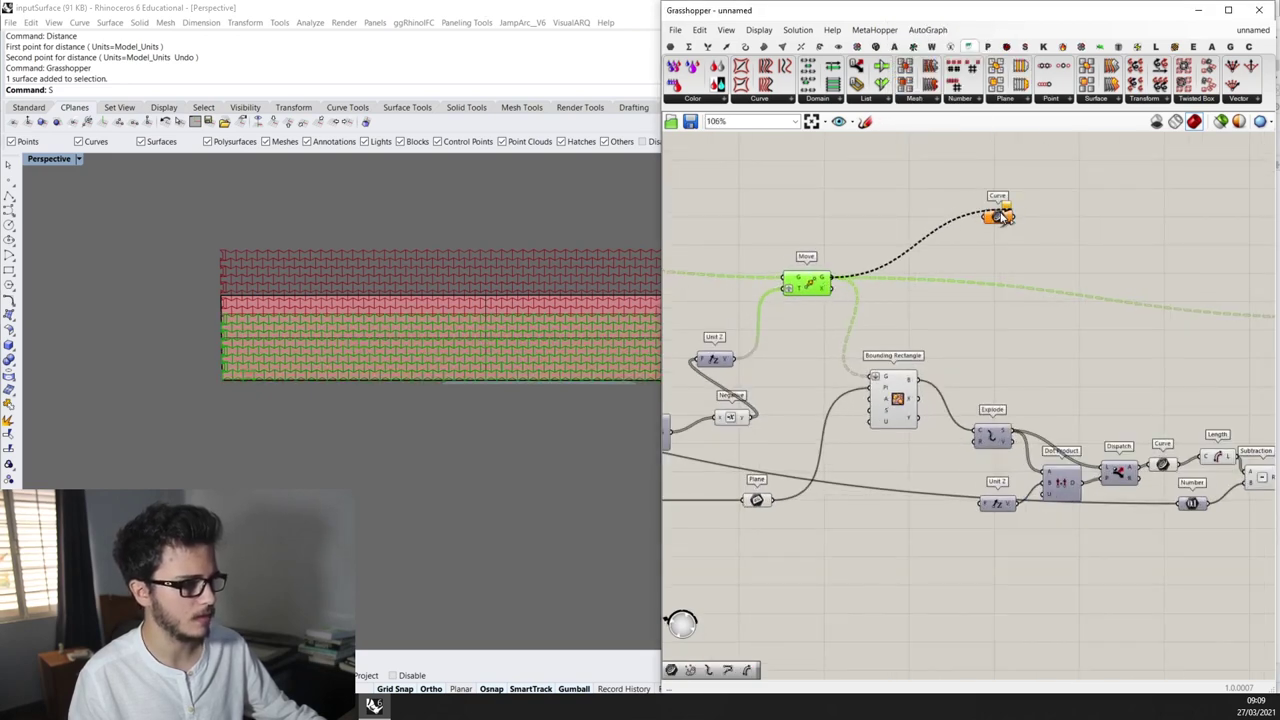
Place the Curve parameter beyond the second Move and add another Curve below it, fed by the second Move's G output
scroll(928, 256, "down", 2)
left_click_drag(993, 221, 1138, 324)
scroll(1200, 246, "up", 2)
left_click(1108, 334)
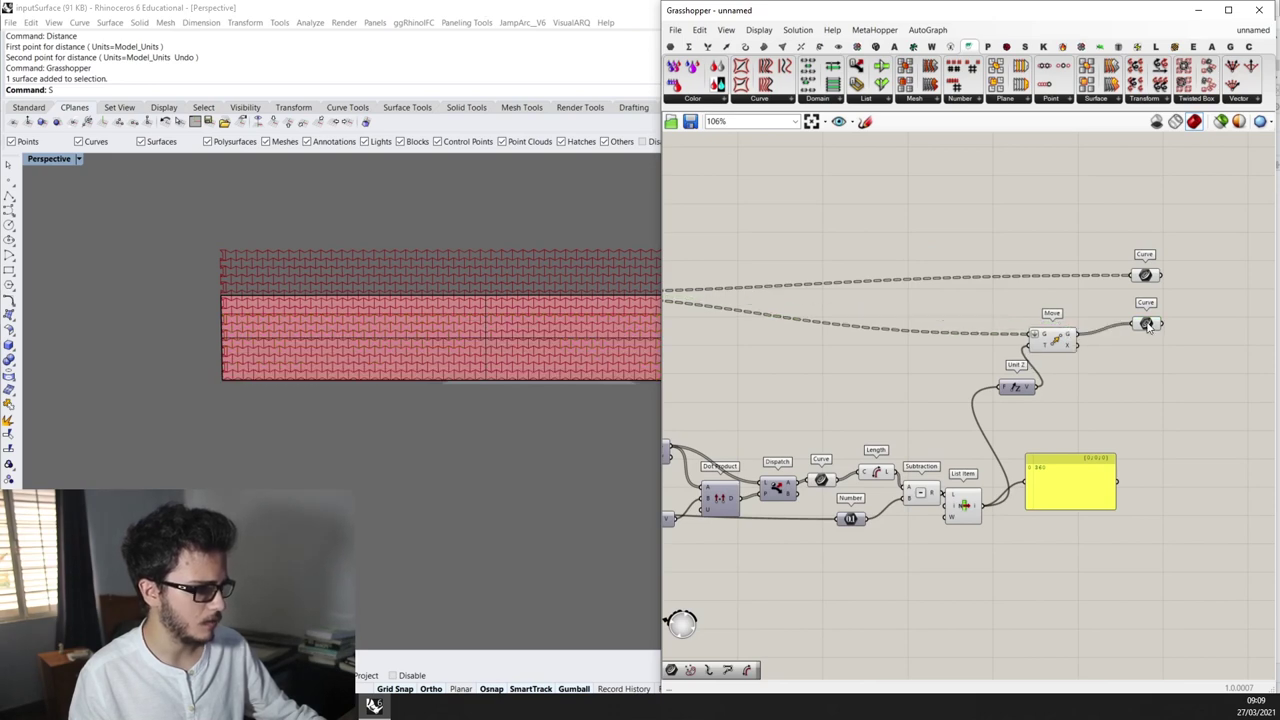
left_click(1146, 323)
Turn off the preview of the Move, Bounding Rectangle and height-calculation components, leaving out the two final Curve parameters
scroll(1062, 355, "down", 3)
scroll(1072, 363, "up", 1)
left_click_drag(1059, 482, 630, 246)
scroll(1043, 325, "up", 1)
left_click_drag(1128, 489, 744, 268)
scroll(1075, 385, "down", 4)
left_click_drag(1086, 347, 1078, 340)
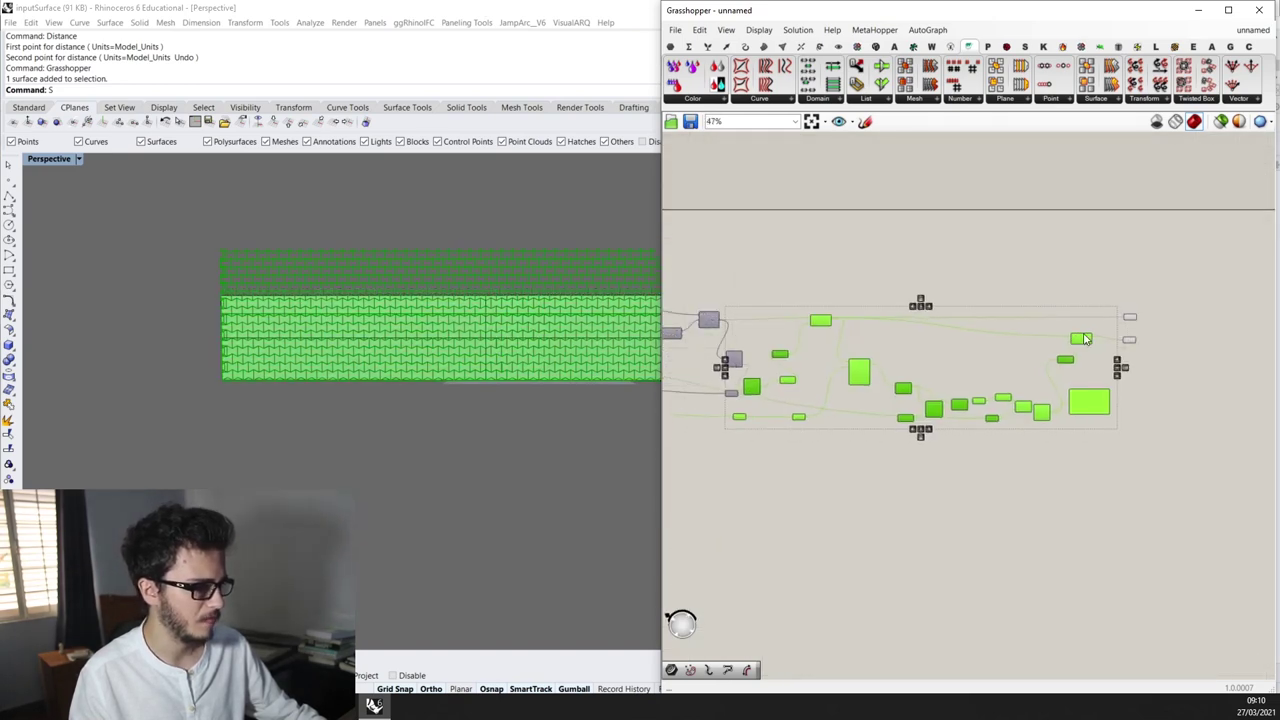
middle_click(1090, 331)
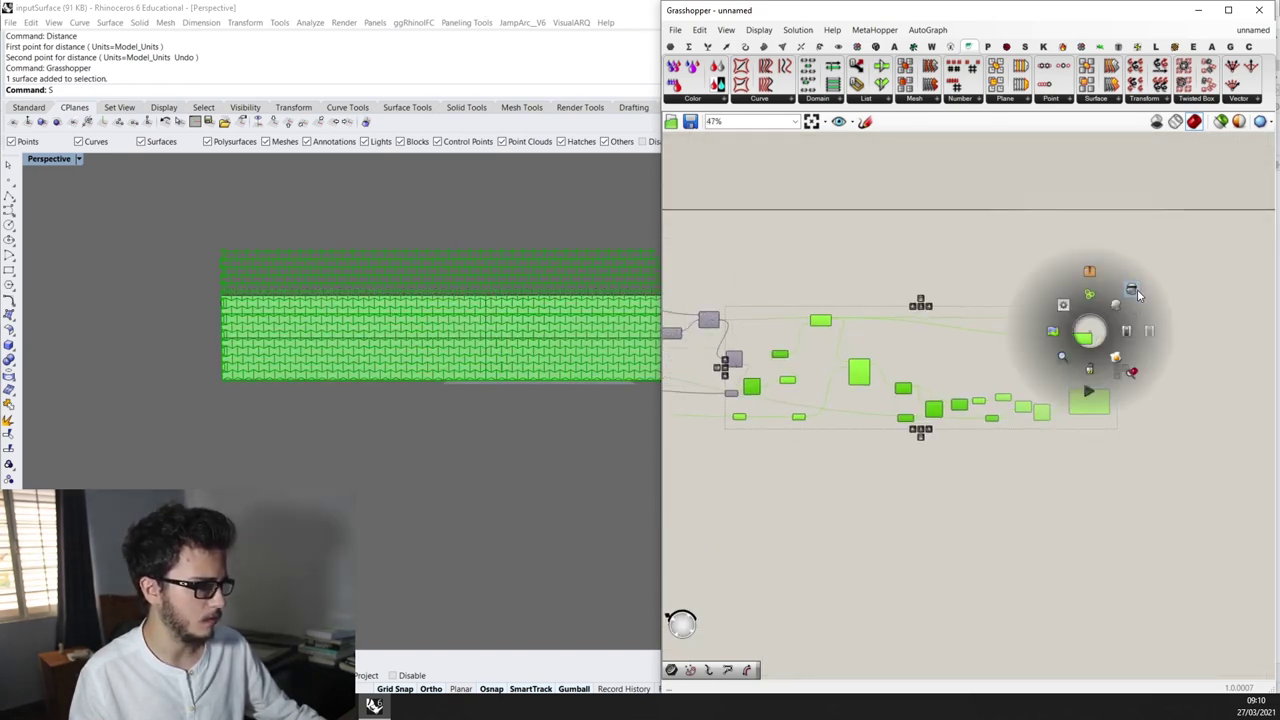
Turn off the preview of the selected components and add a Merge component beside the two end Curve parameters
left_click(1145, 297)
scroll(1141, 349, "up", 5)
double_click(1145, 350)
type("merge")
key("Return")
scroll(1149, 353, "up", 2)
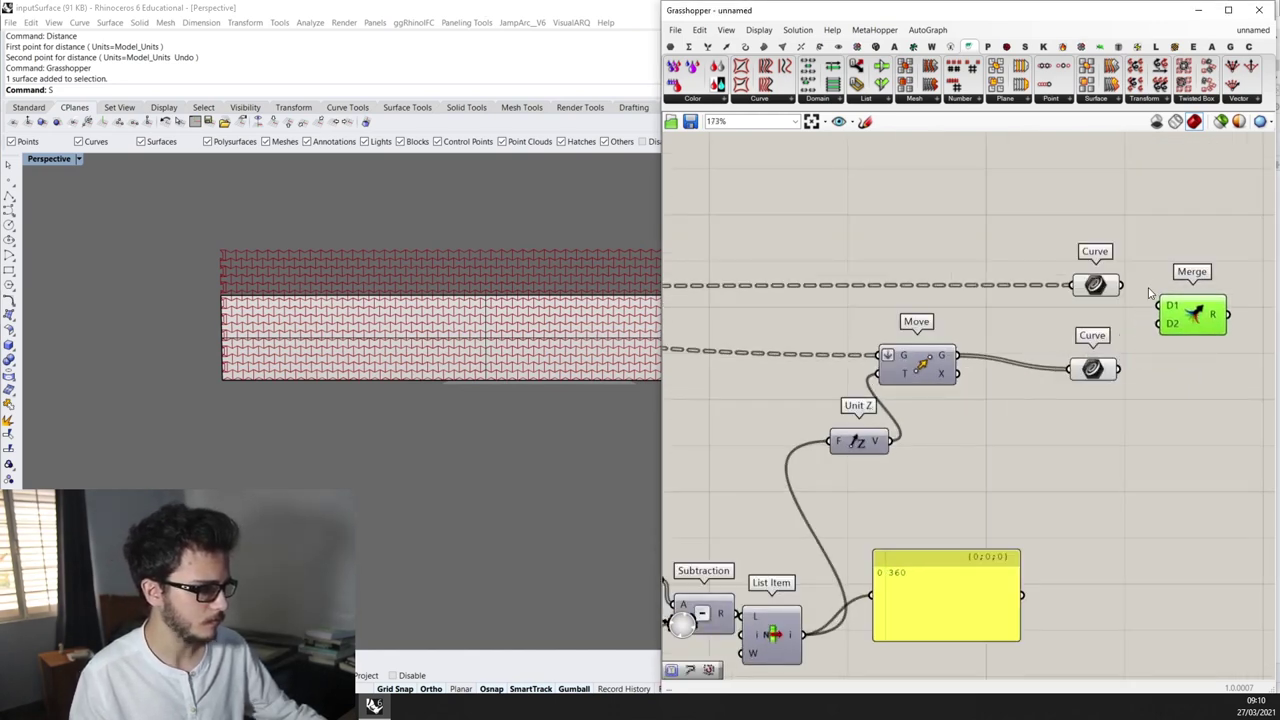
Wire the upper Curve into Merge input D1 and the lower Curve into D2, and flatten D1
left_click_drag(1160, 323, 1121, 369)
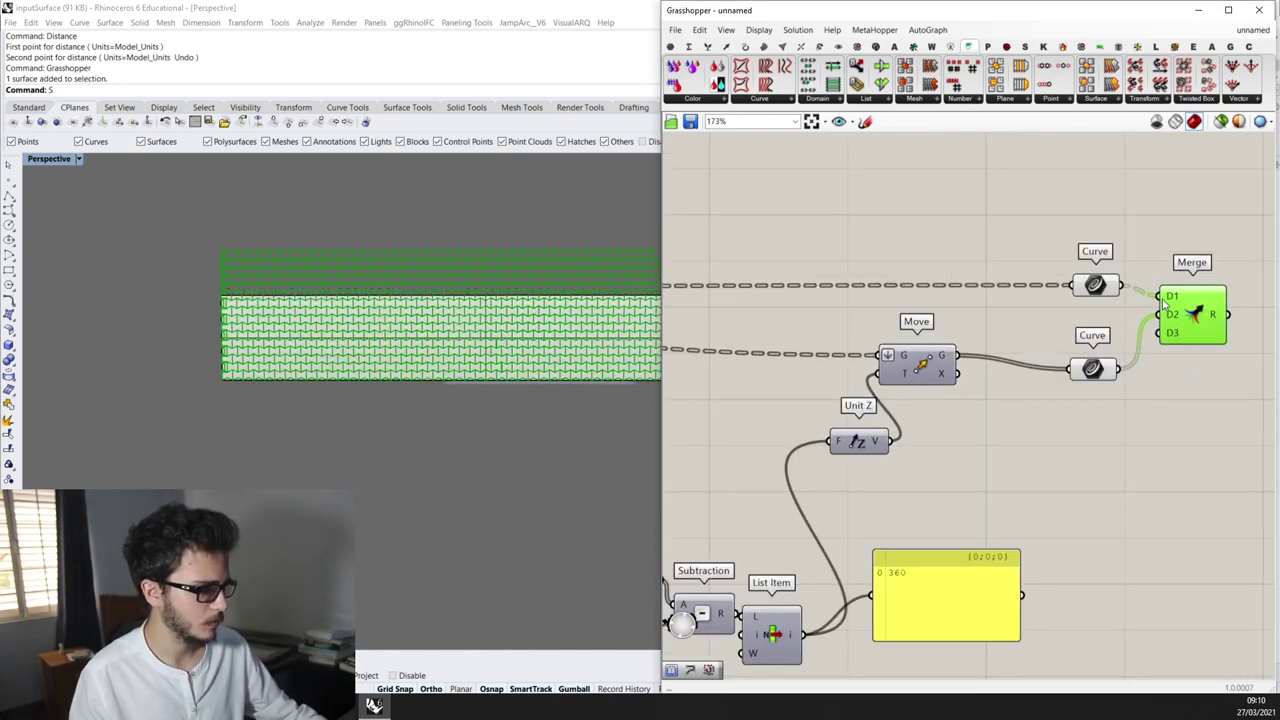
right_click(1164, 304)
left_click(1175, 400)
Examine the merged curve pattern across the wall surface and the area above it in the Perspective viewport
right_click_drag(1171, 390, 1038, 403)
right_click_drag(540, 345, 320, 366)
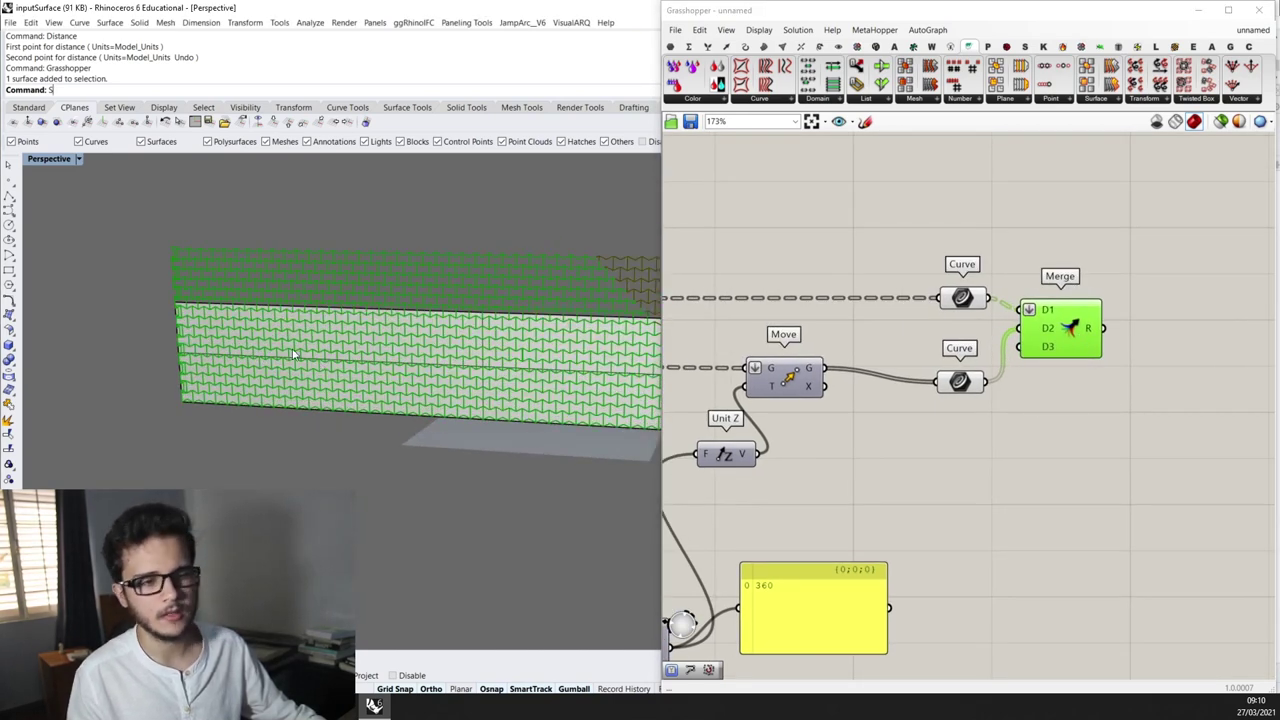
scroll(224, 292, "up", 3)
scroll(224, 292, "down", 3)
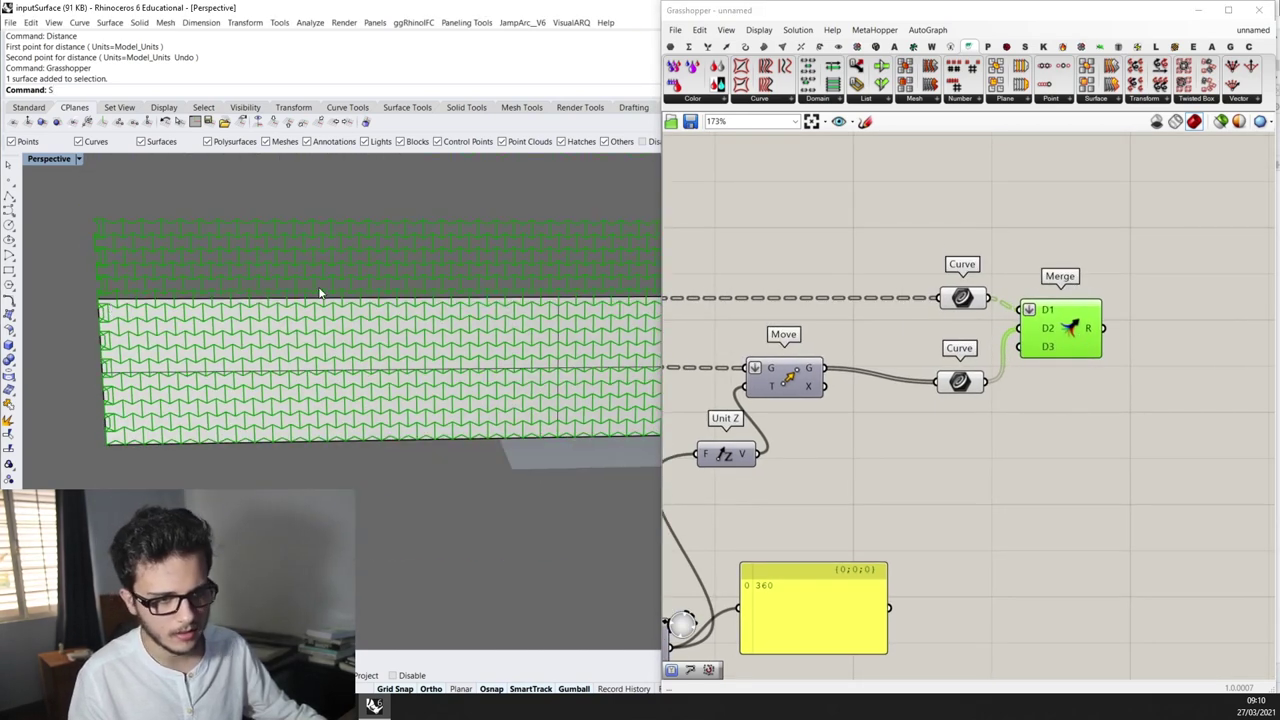
scroll(122, 296, "down", 3)
right_click_drag(506, 303, 546, 287)
scroll(527, 277, "down", 5)
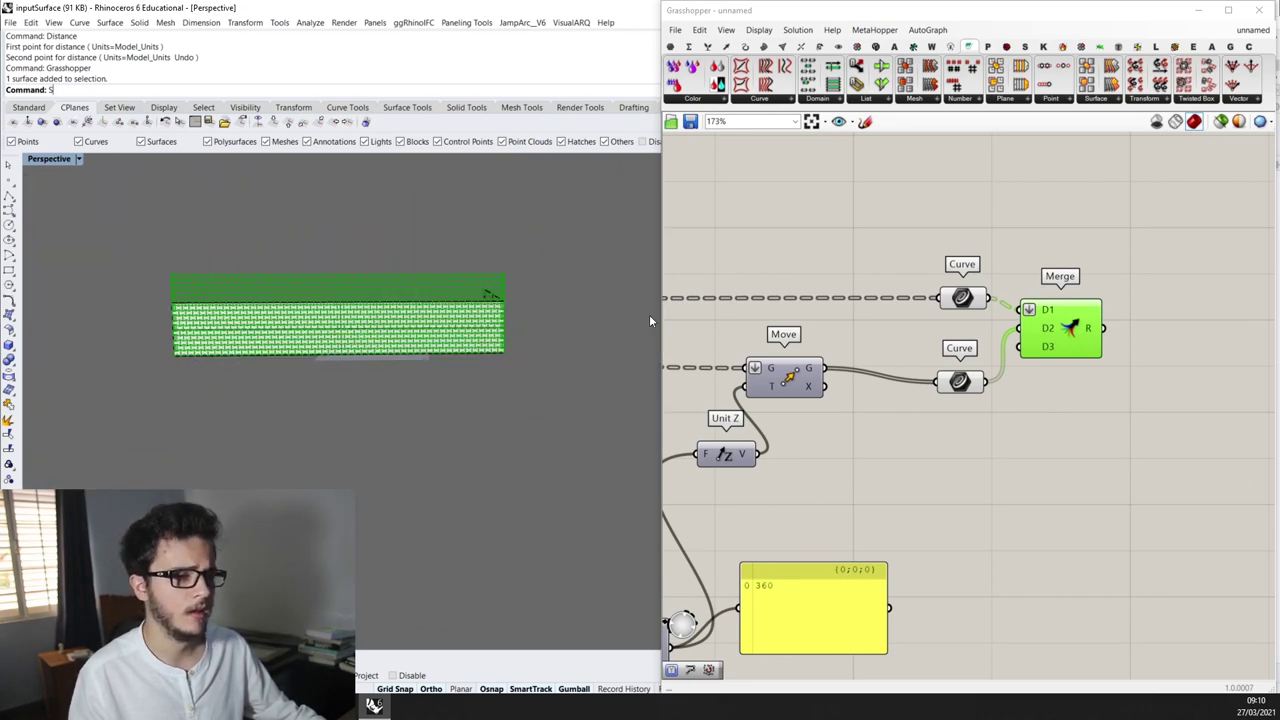
scroll(309, 306, "up", 5)
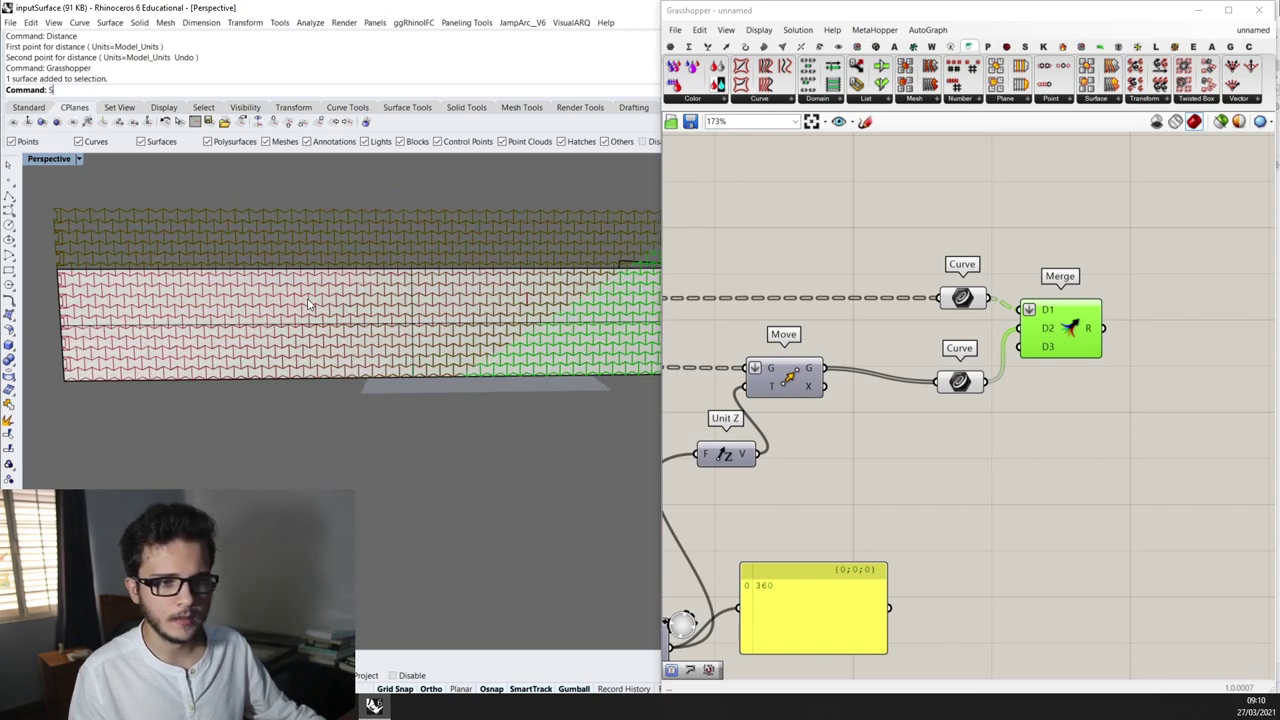
scroll(309, 306, "down", 2)
scroll(912, 338, "down", 5)
Add a Point In Curve component below and to the right of the Merge component
double_click(929, 341)
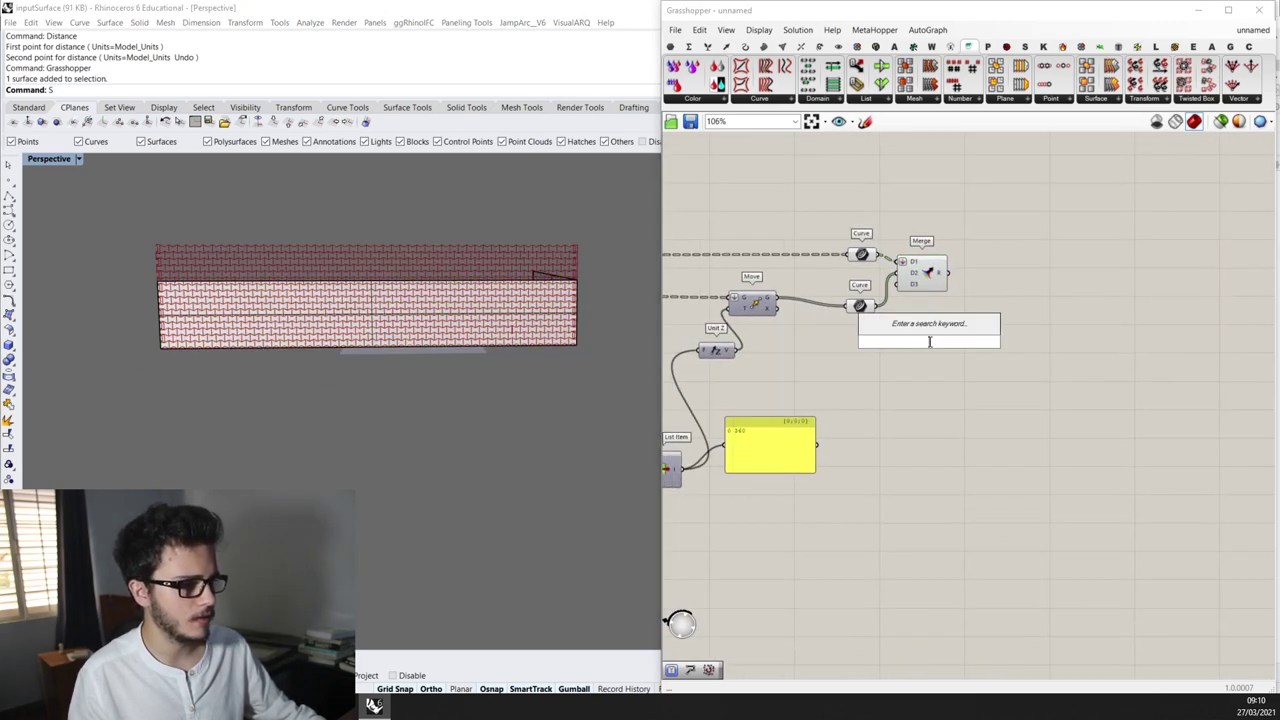
type("point i")
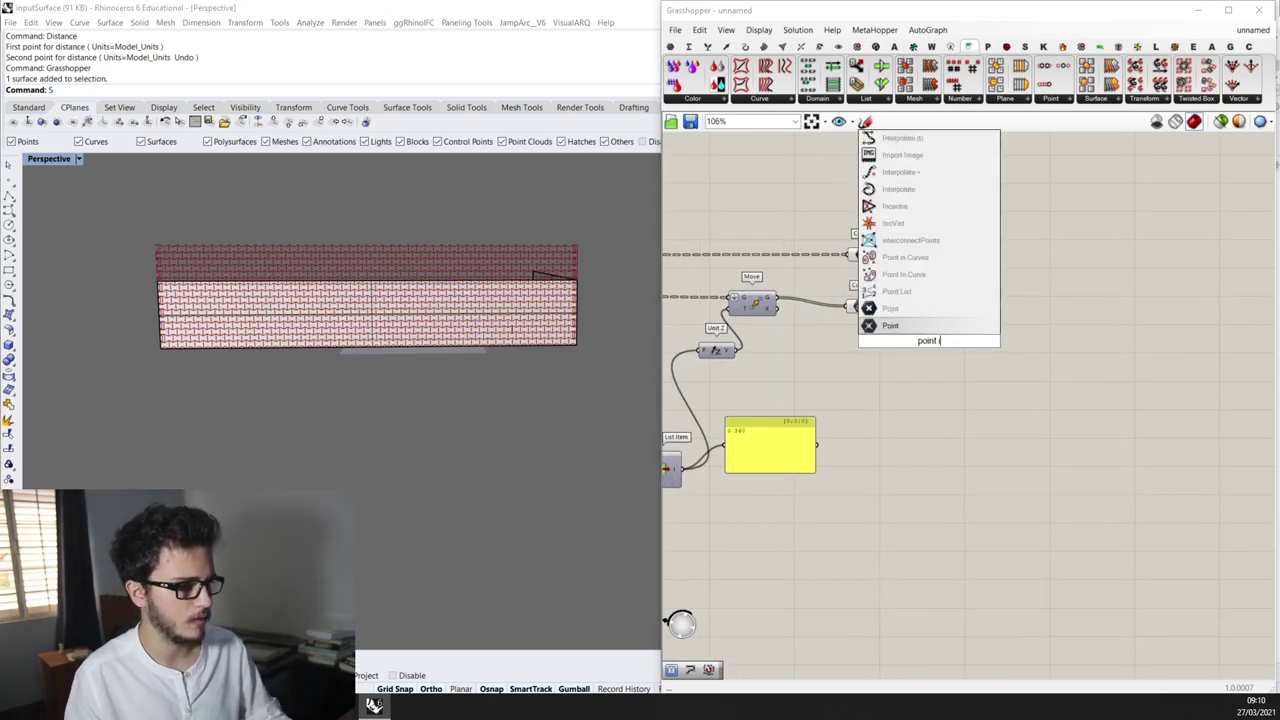
type("n")
key("Up")
key("Up")
key("Up")
key("Return")
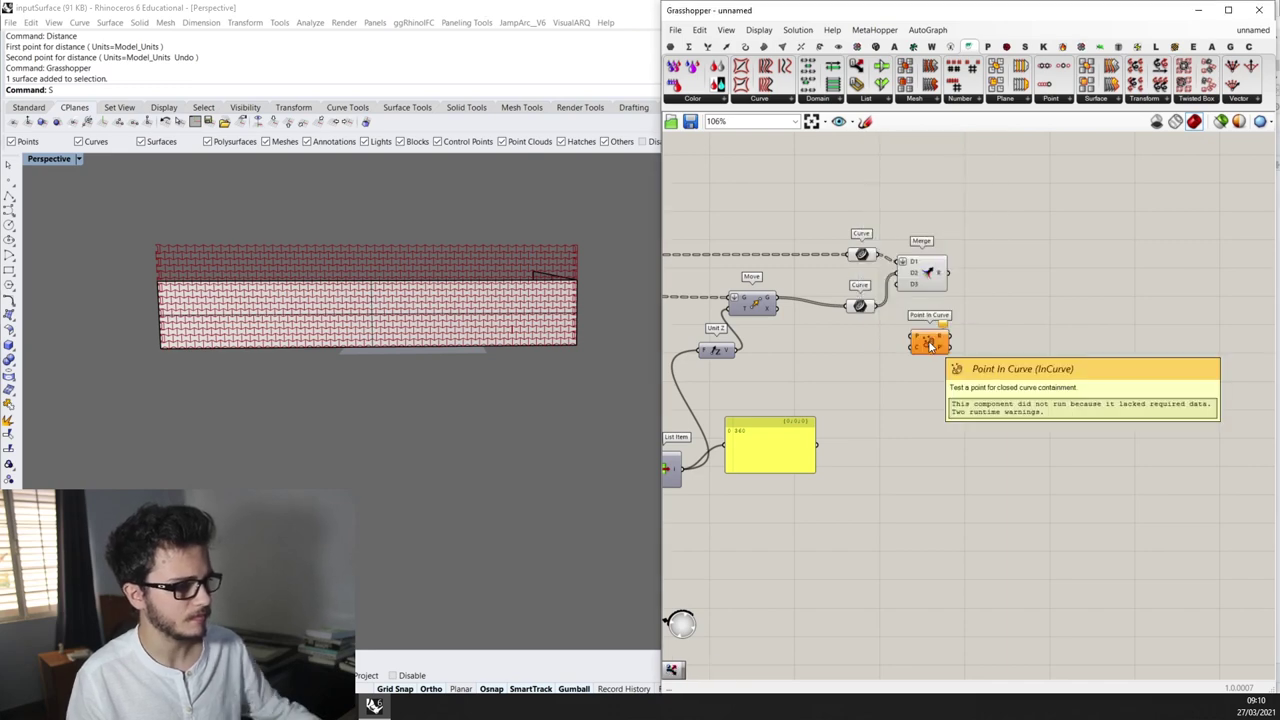
scroll(930, 343, "up", 3)
left_click_drag(929, 343, 990, 338)
scroll(990, 338, "up", 5)
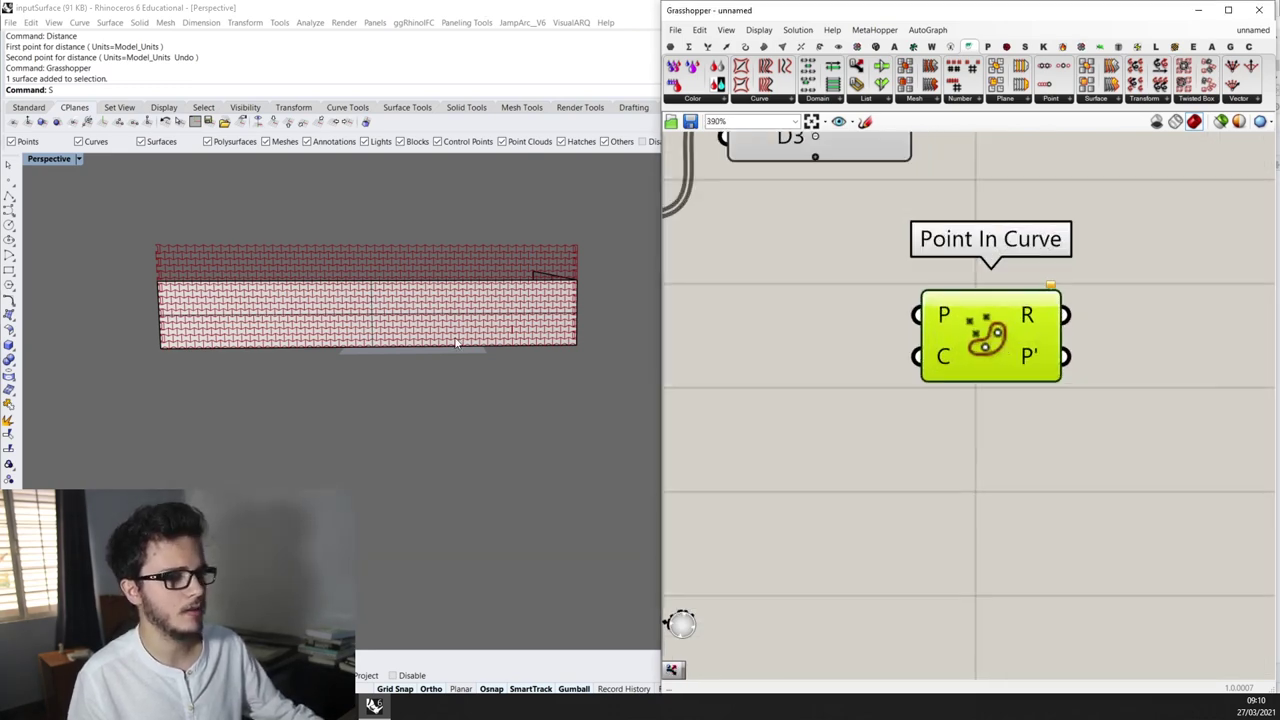
scroll(495, 284, "up", 1)
scroll(1180, 358, "down", 3)
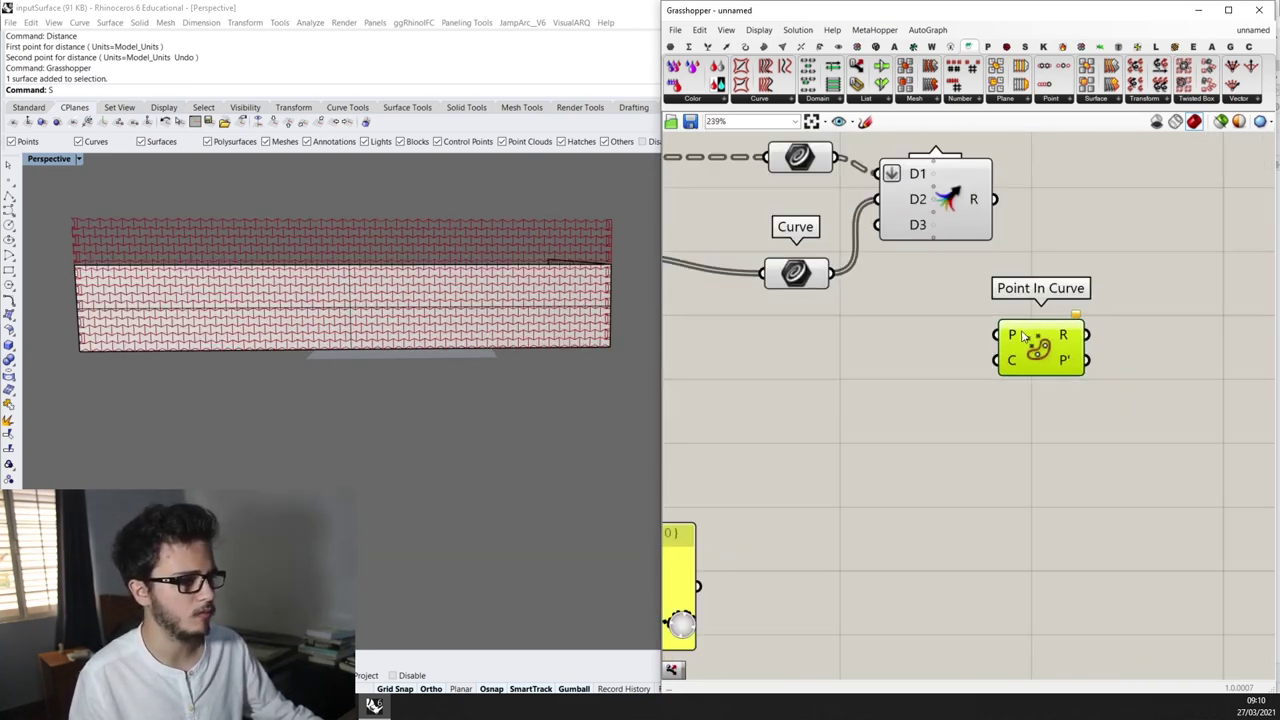
Add an Area component next to Merge and feed it the merged curves from output R
left_click(969, 203)
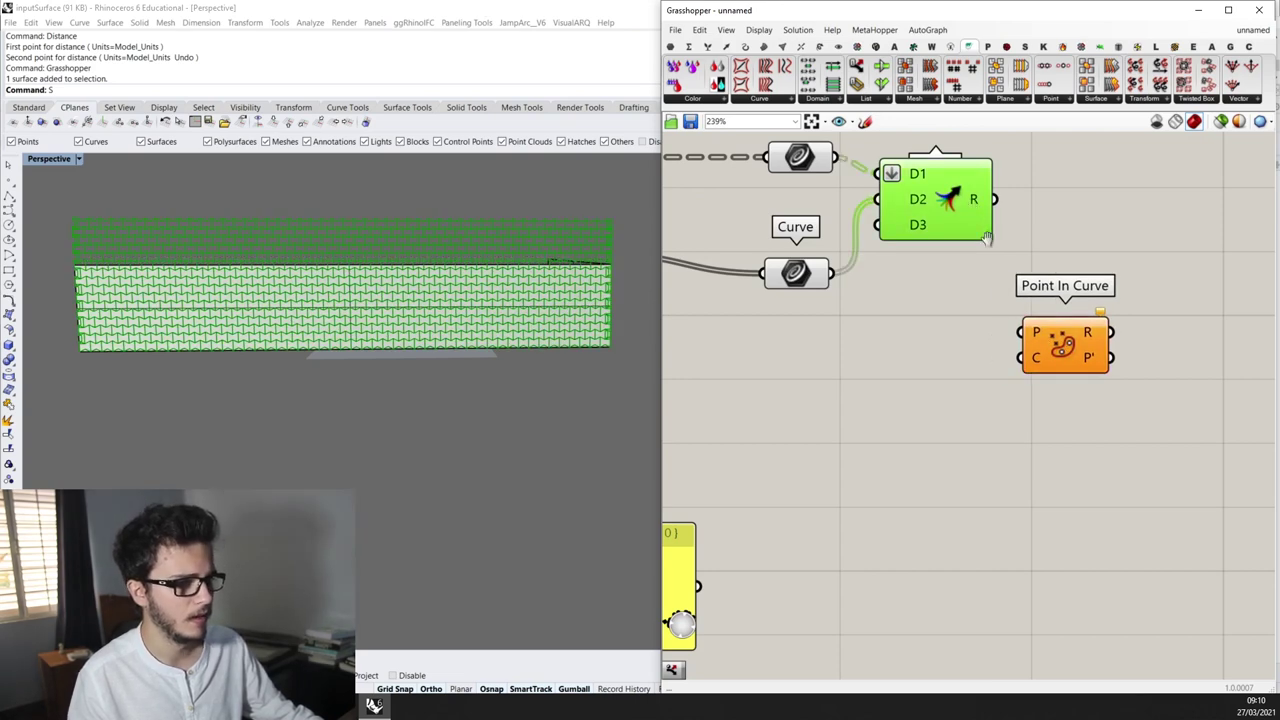
right_click_drag(1045, 200, 968, 239)
double_click(976, 226)
type("area")
left_click(952, 209)
left_click_drag(922, 238, 952, 246)
scroll(574, 262, "up", 5)
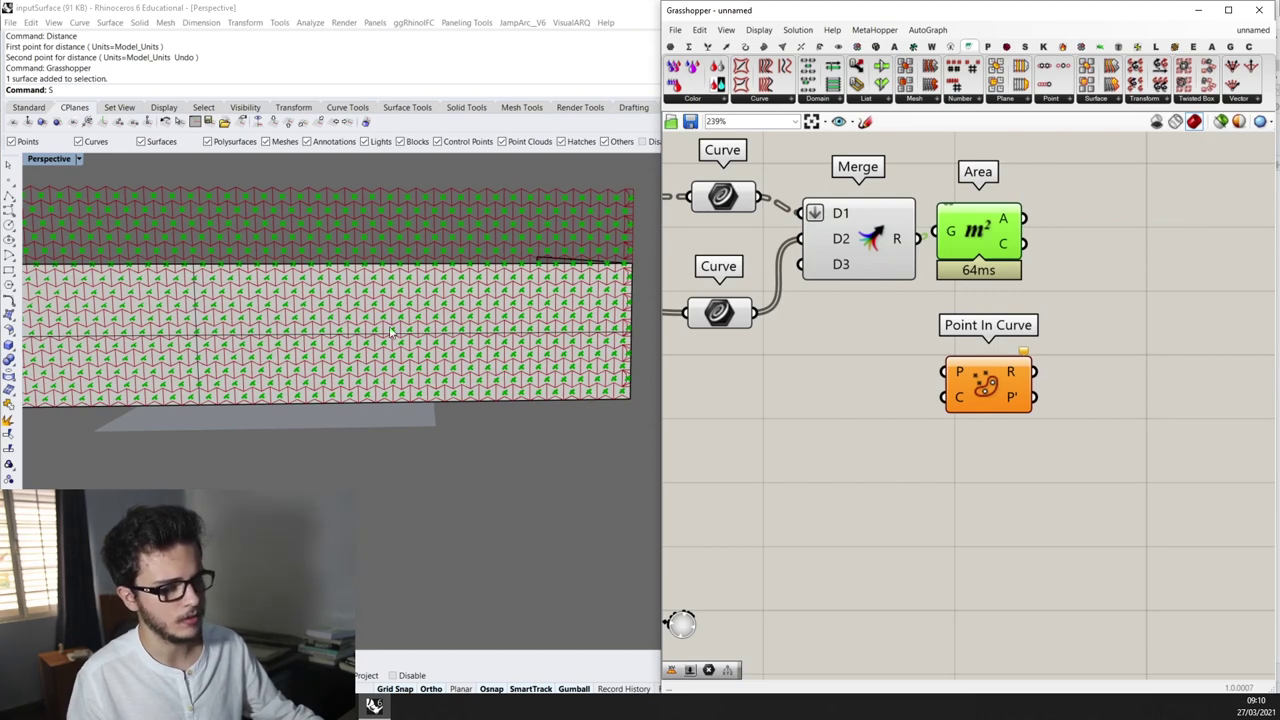
Move Point In Curve away from Area and wire the Area centroid output C into its P input
left_click_drag(988, 385, 1195, 370)
left_click_drag(1022, 255, 1030, 262)
left_click_drag(1037, 392, 1175, 425)
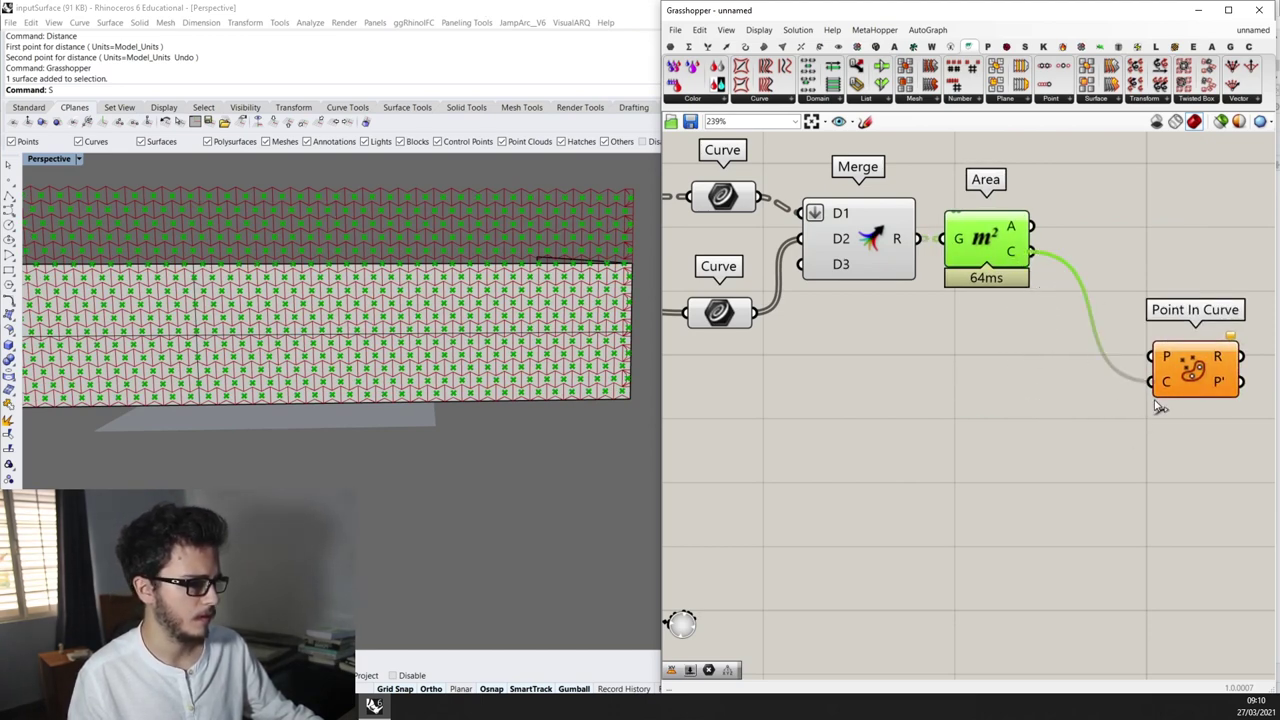
scroll(1165, 388, "up", 1)
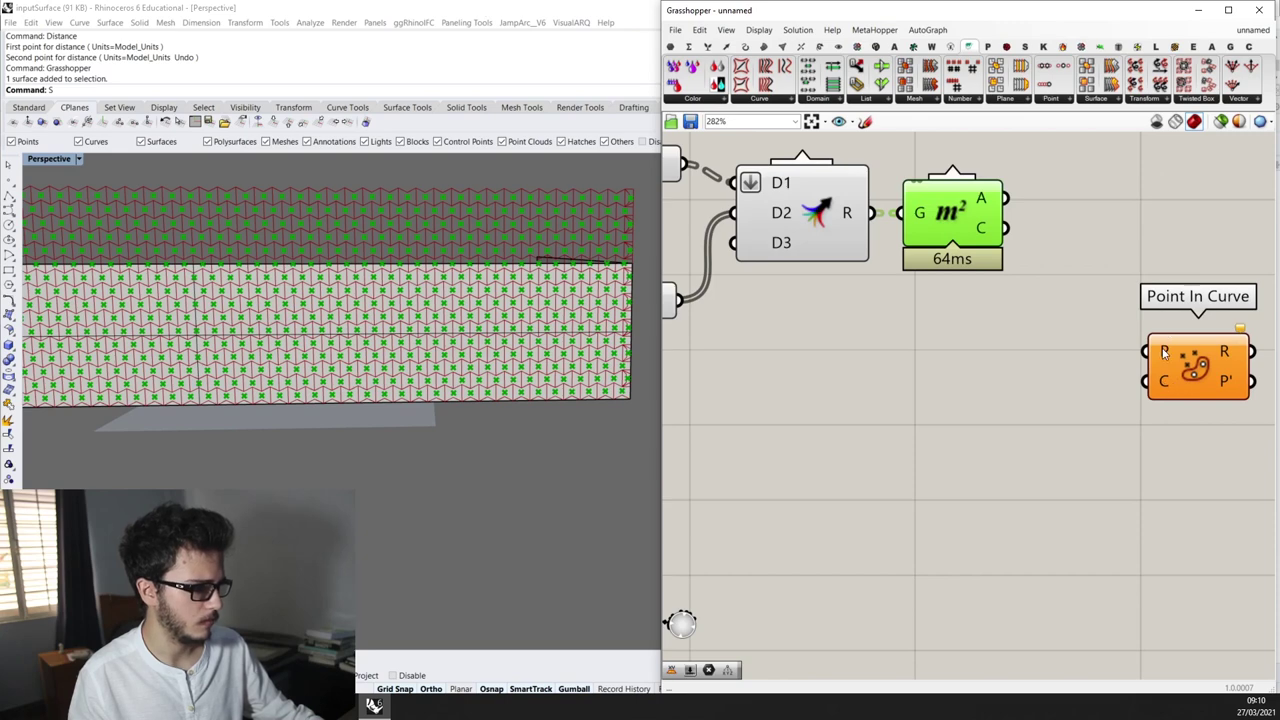
left_click_drag(1163, 352, 1040, 265)
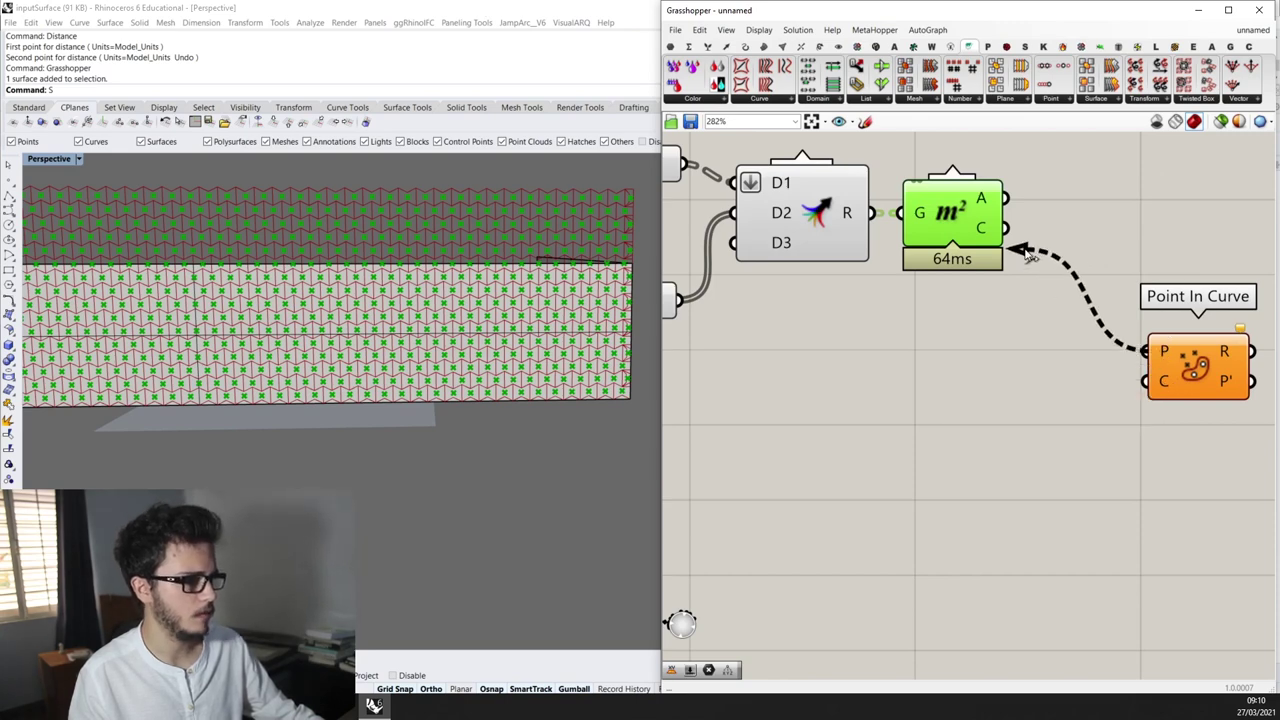
scroll(1163, 385, "down", 6)
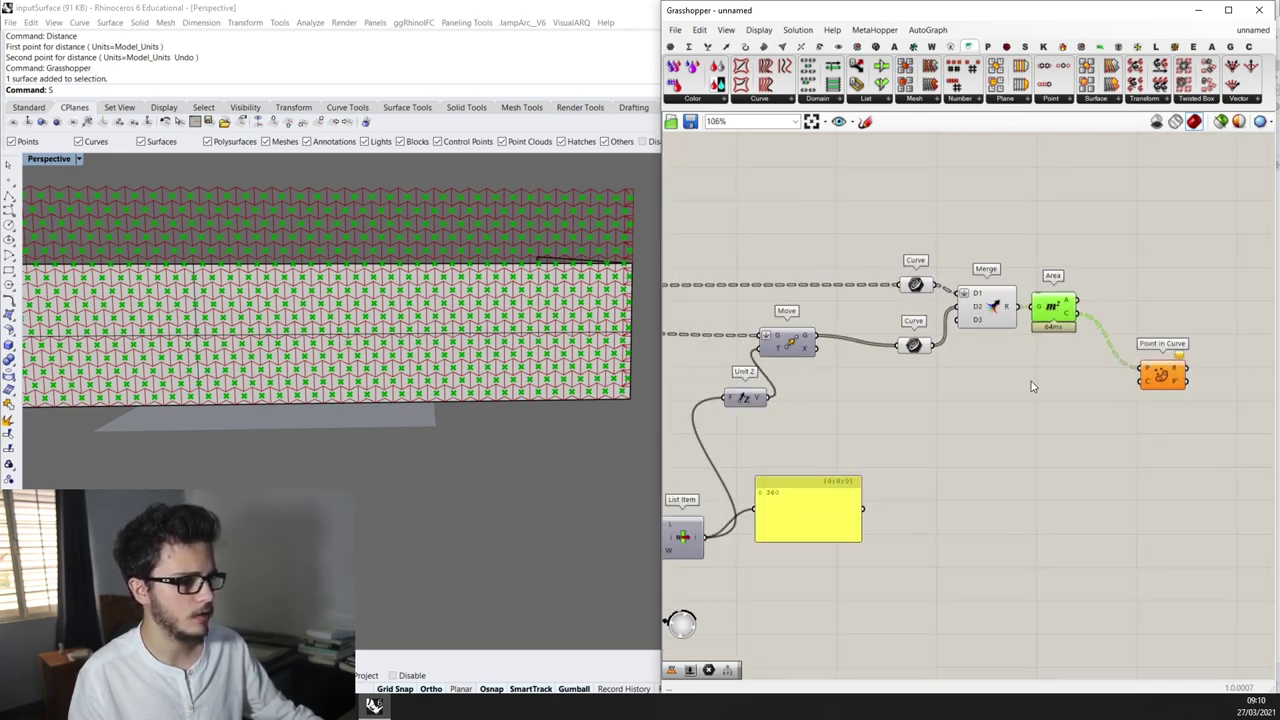
Turn on the preview of the Surface parameter that feeds the Plane parameter earlier in the definition
scroll(557, 240, "down", 3)
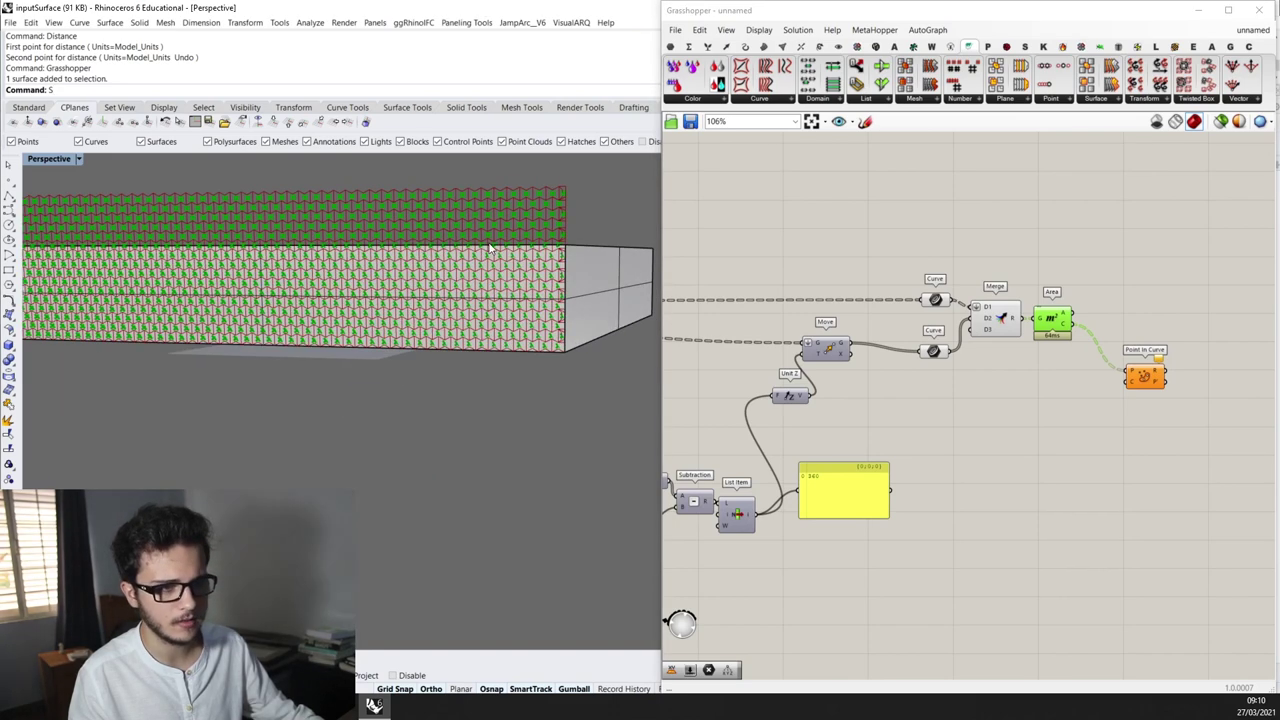
scroll(960, 345, "down", 2)
right_click_drag(966, 360, 1120, 315)
right_click_drag(704, 400, 840, 381)
scroll(775, 281, "up", 2)
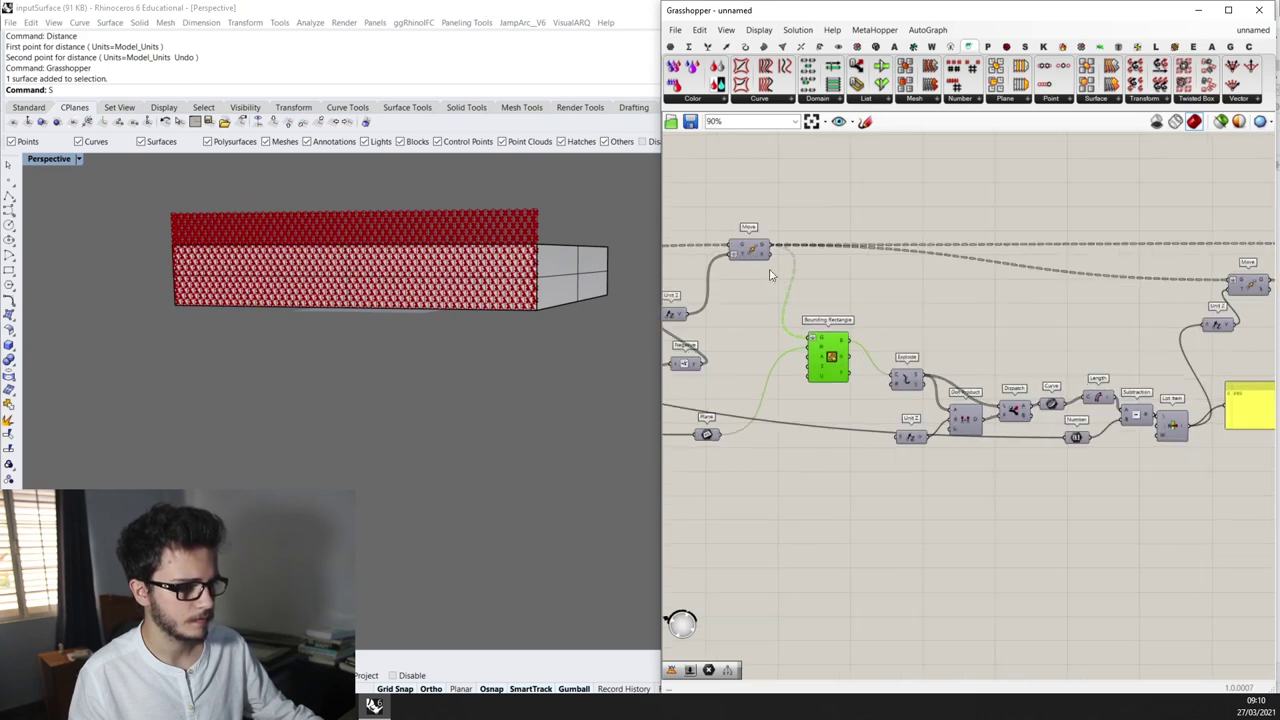
right_click_drag(757, 258, 968, 313)
left_click(813, 491)
middle_click(813, 488)
left_click(847, 463)
scroll(467, 291, "up", 2)
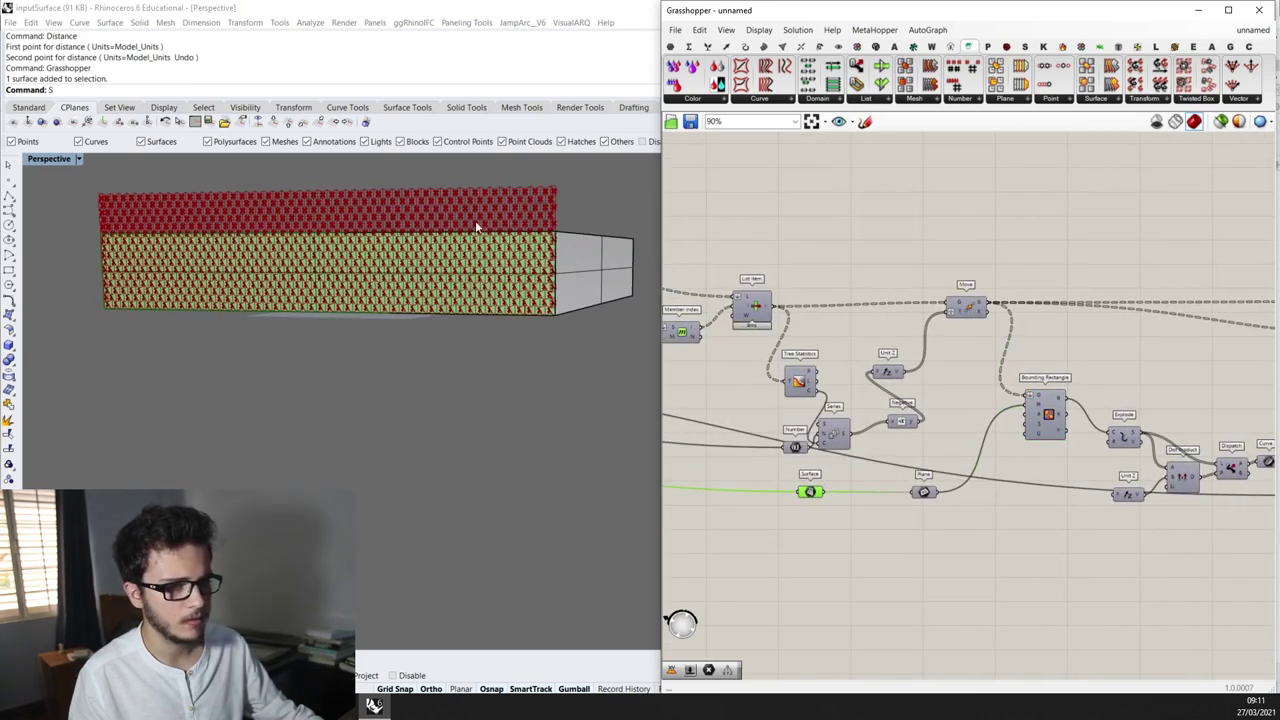
Add a Curve parameter below the Plane parameter and wire the Surface parameter into it
right_click_drag(978, 425, 845, 349)
double_click(796, 473)
type("crv")
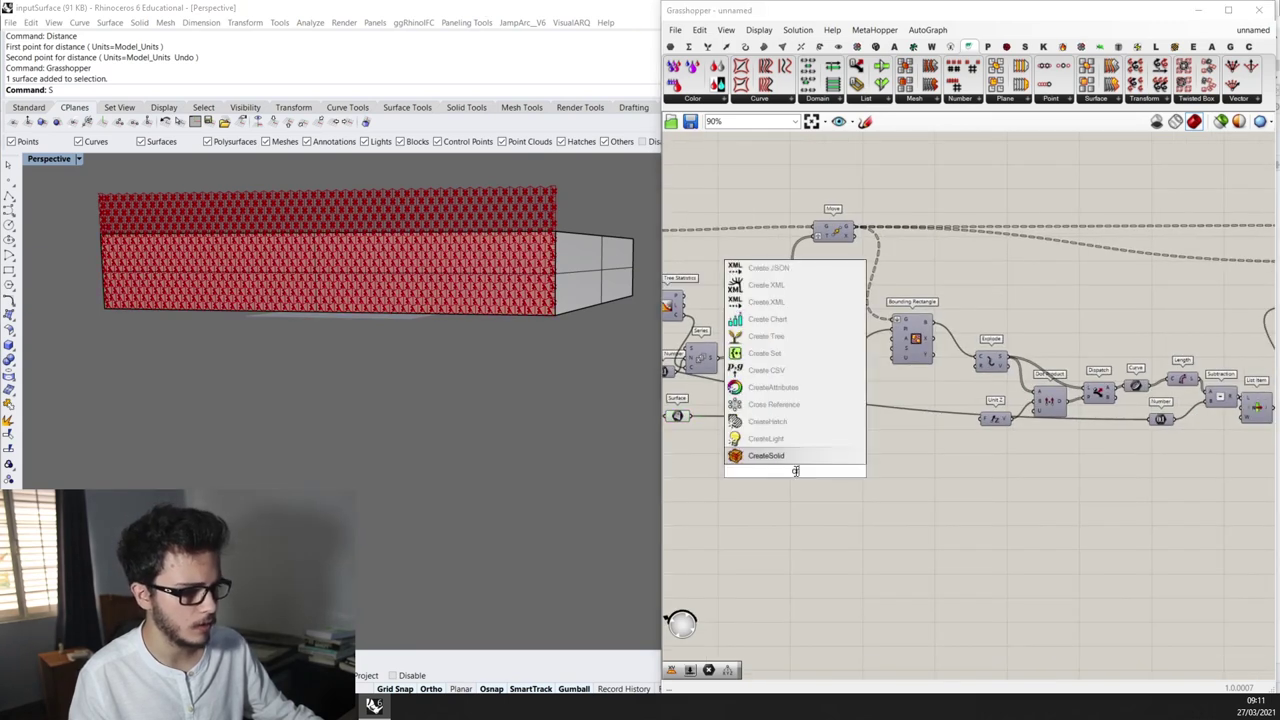
left_click(785, 457)
scroll(655, 420, "up", 2)
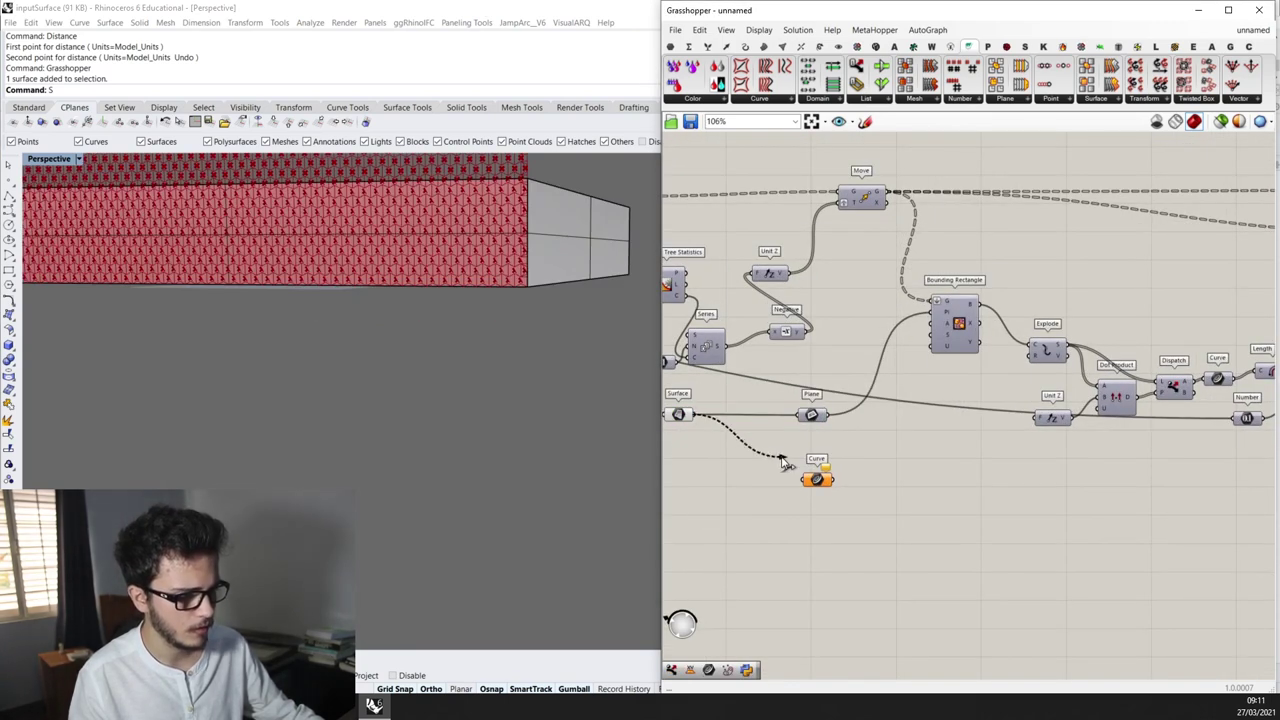
left_click(815, 480)
scroll(388, 232, "down", 3)
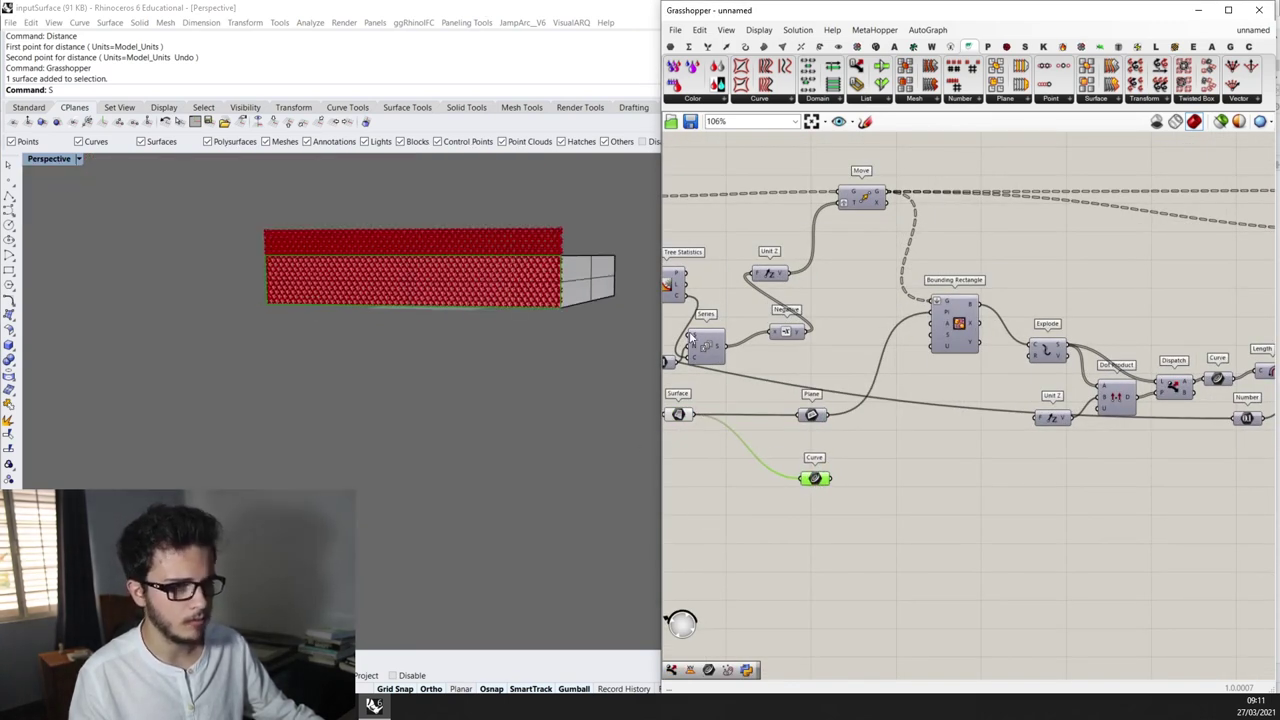
Move the surface's Curve parameter near Point In Curve and wire it into the C input
left_click_drag(812, 476, 1123, 398)
scroll(811, 482, "down", 5)
scroll(1116, 398, "up", 4)
scroll(1125, 398, "up", 3)
right_click_drag(1125, 398, 900, 418)
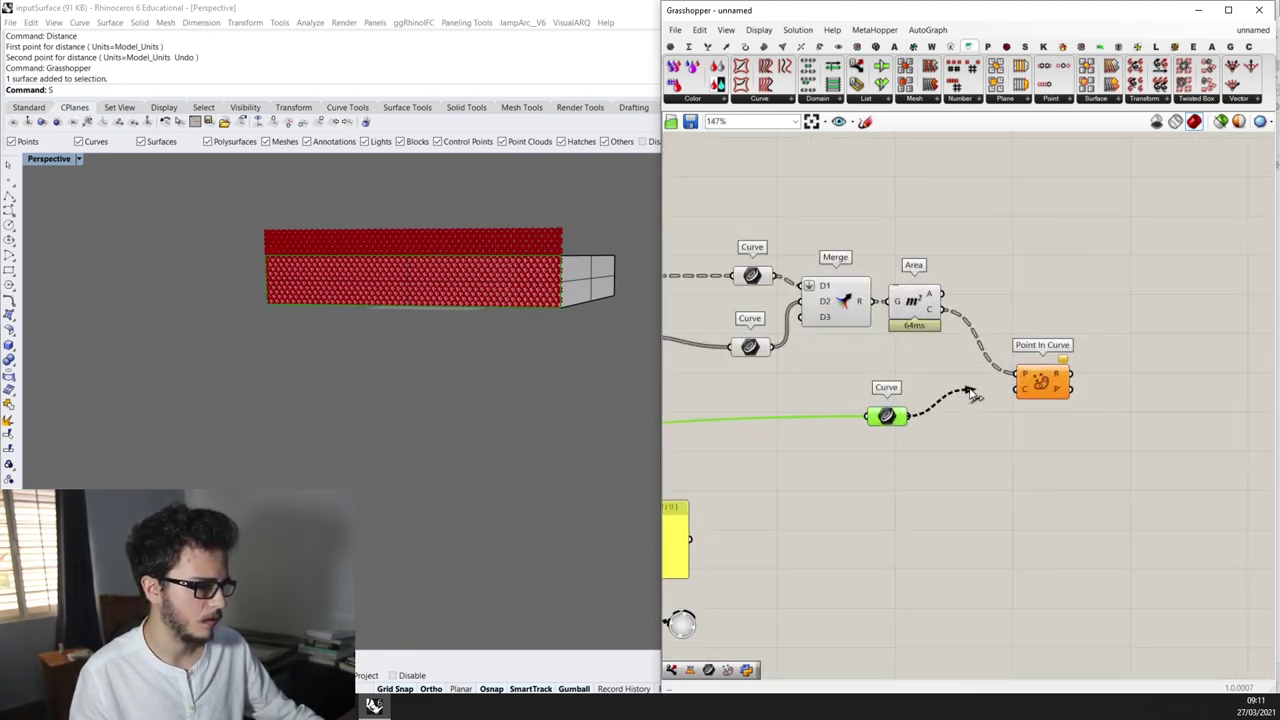
left_click_drag(1033, 393, 1030, 391)
scroll(1035, 388, "up", 1)
Check the Relationship output of Point In Curve and flatten the Merge component's R output
mouse_move(1055, 375)
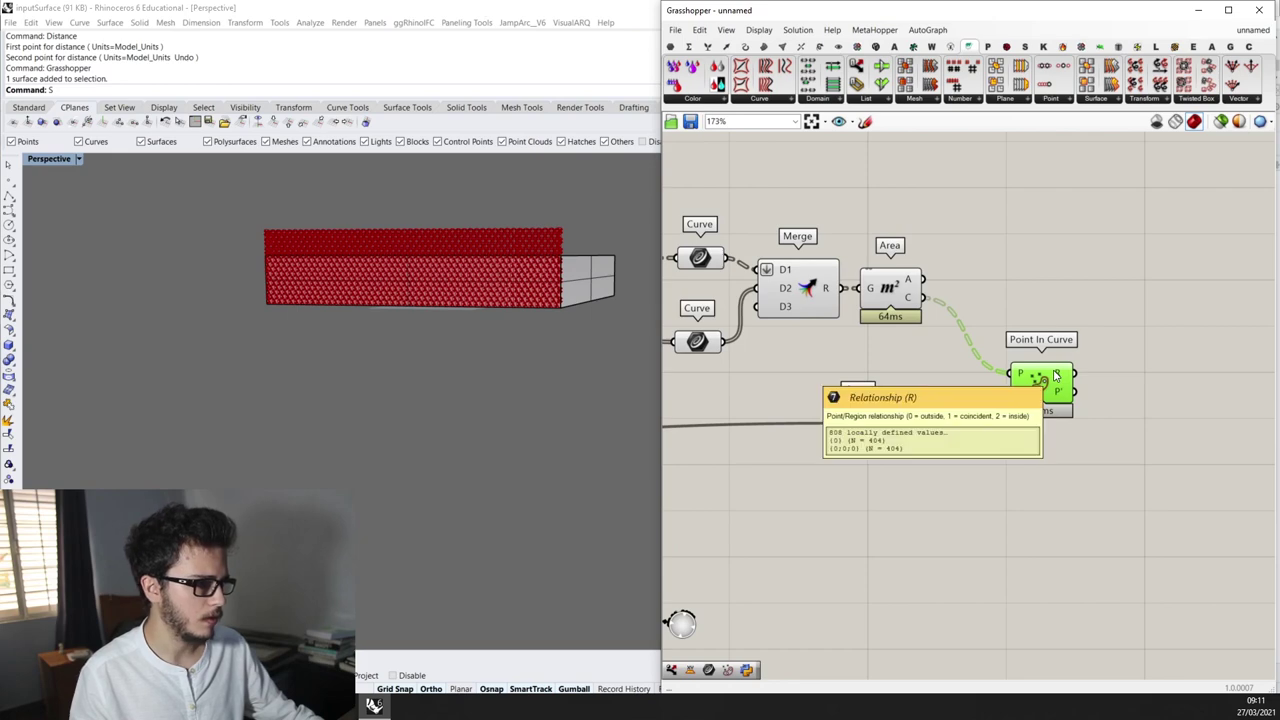
scroll(1055, 375, "up", 3)
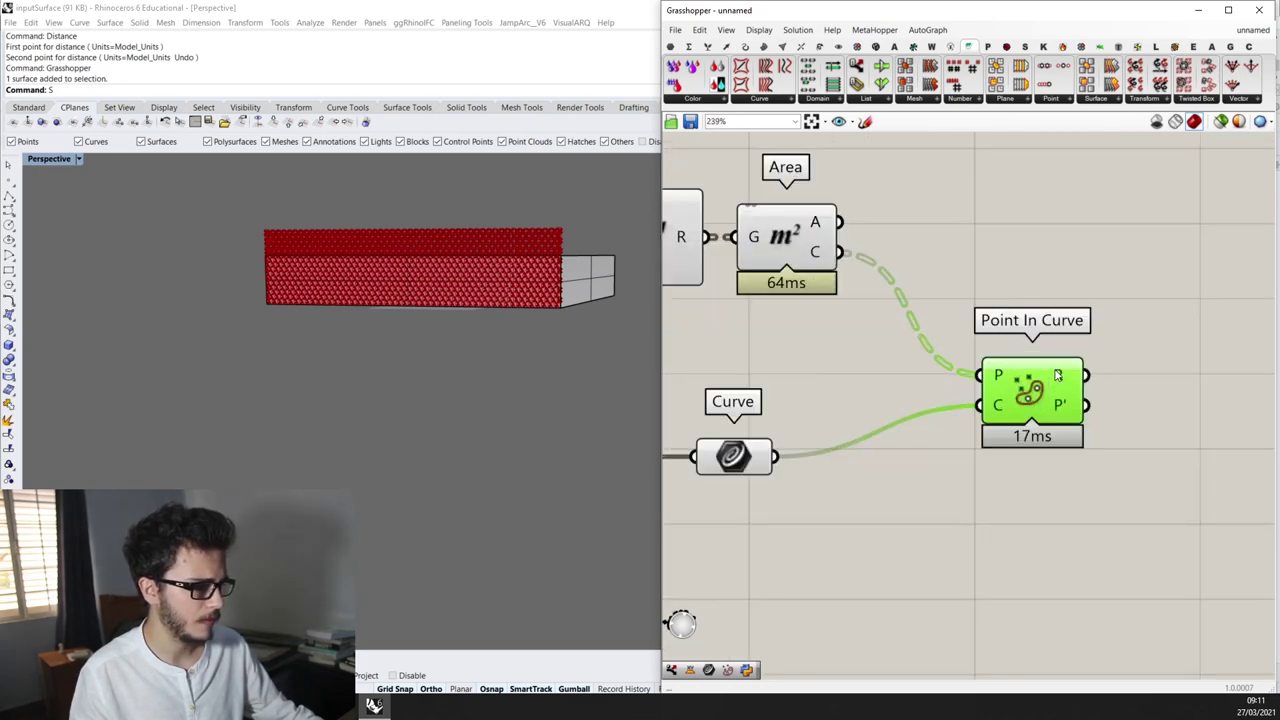
scroll(1057, 375, "down", 4)
scroll(1143, 380, "up", 3)
scroll(1003, 345, "down", 2)
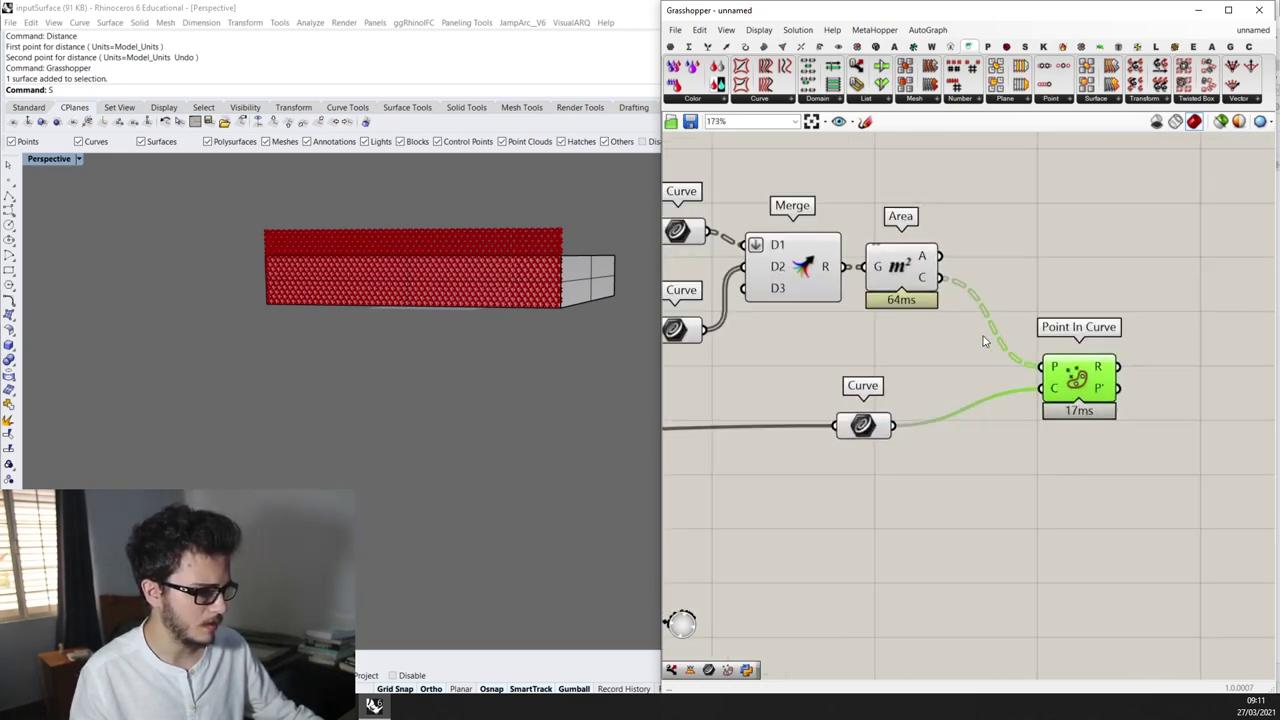
right_click_drag(935, 330, 1080, 322)
scroll(945, 275, "up", 2)
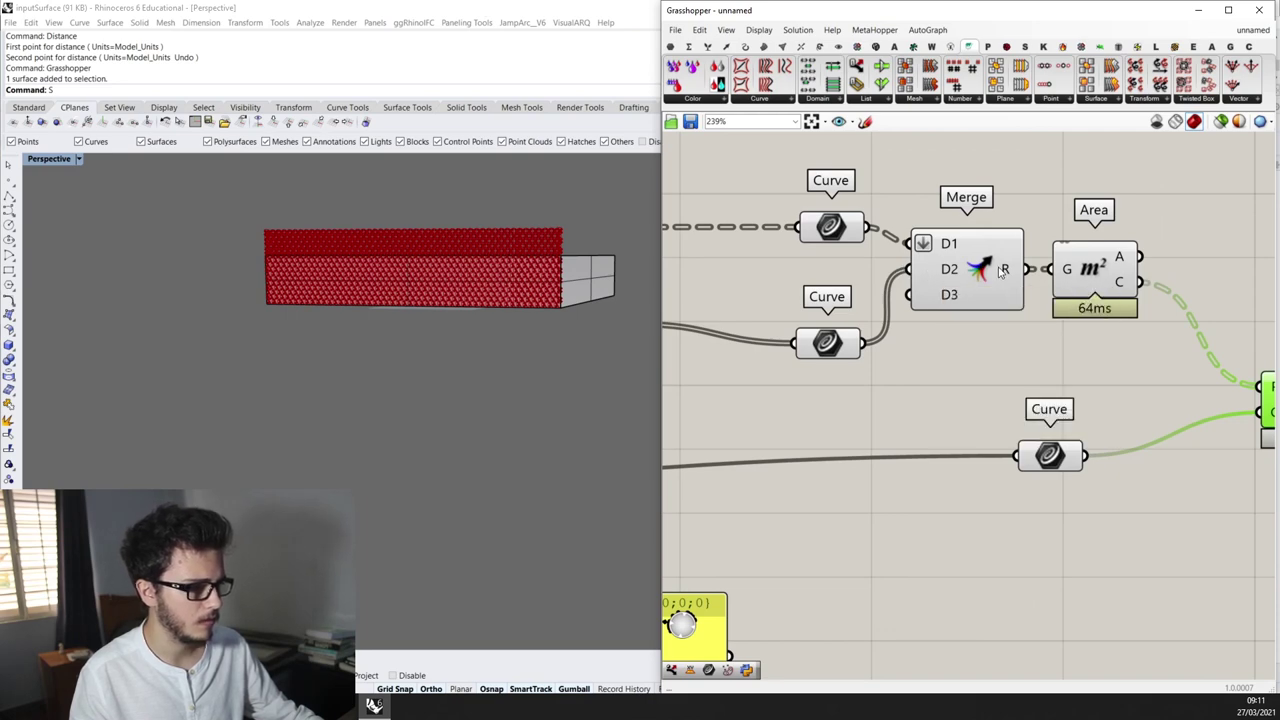
right_click(1005, 269)
left_click(1040, 330)
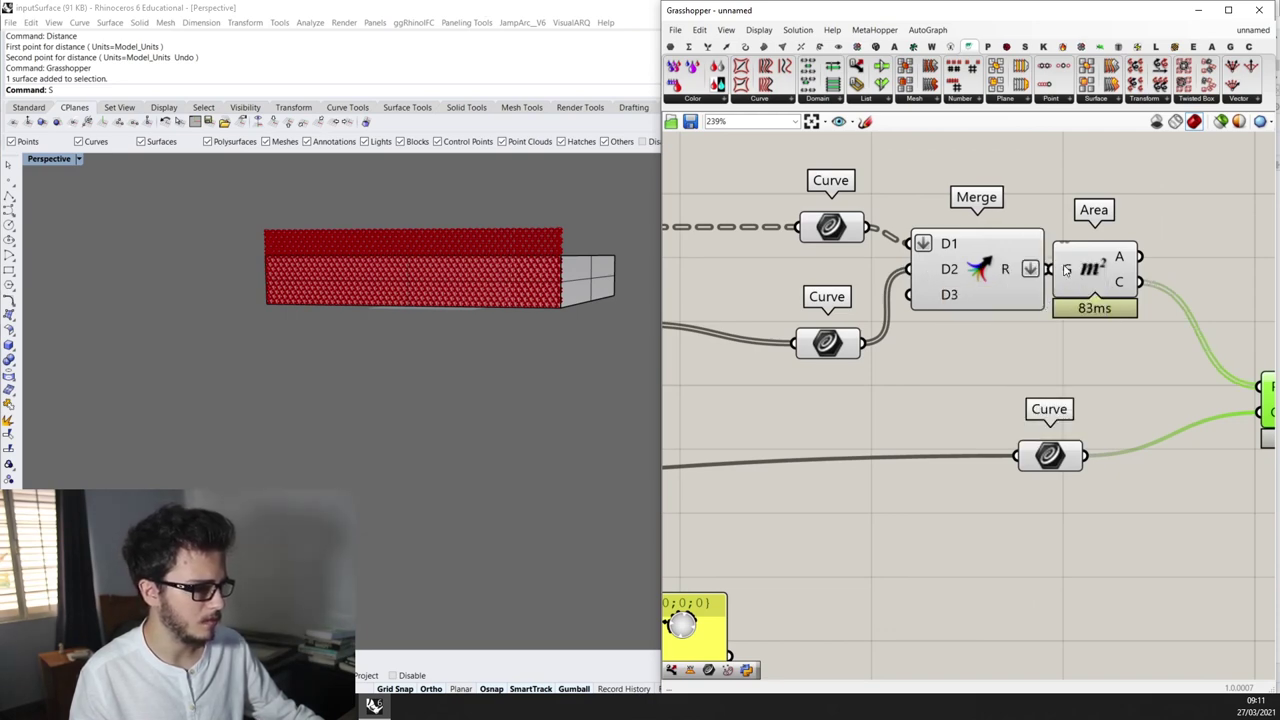
Add a Dispatch component above and to the right of Point In Curve
scroll(873, 446, "down", 2)
right_click_drag(1207, 376, 957, 374)
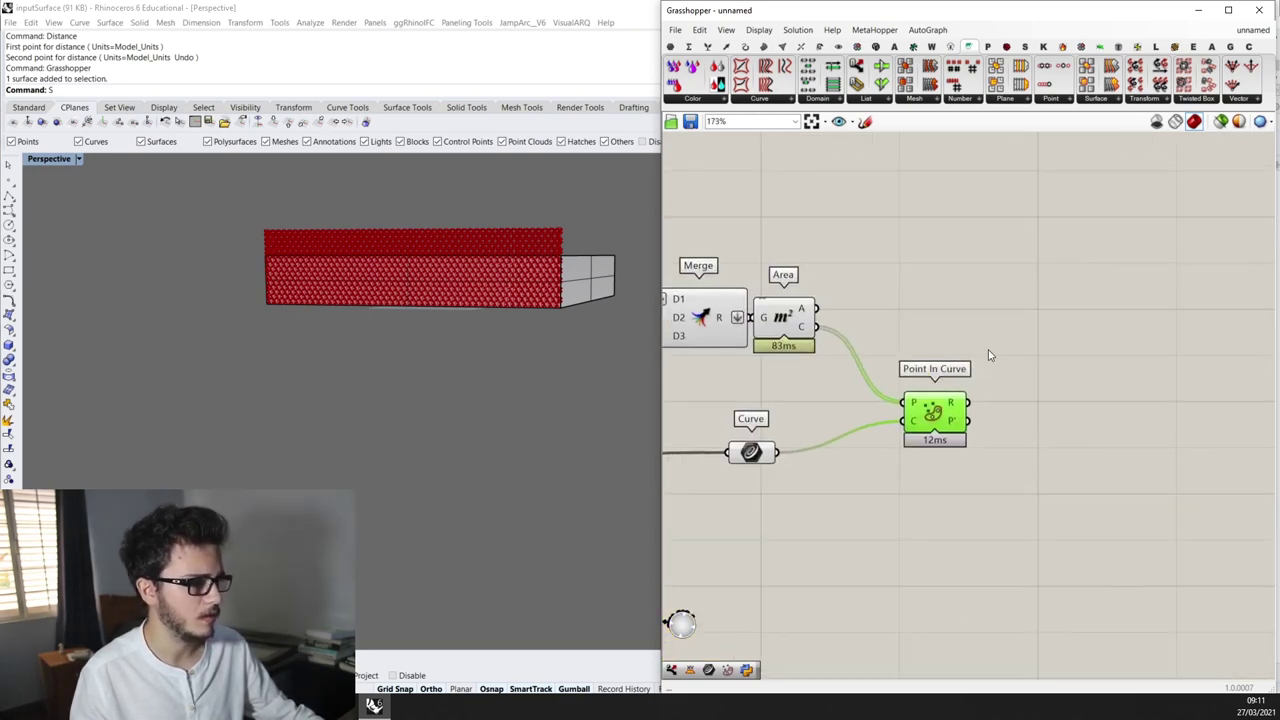
double_click(990, 356)
type("dispatch")
key("Return")
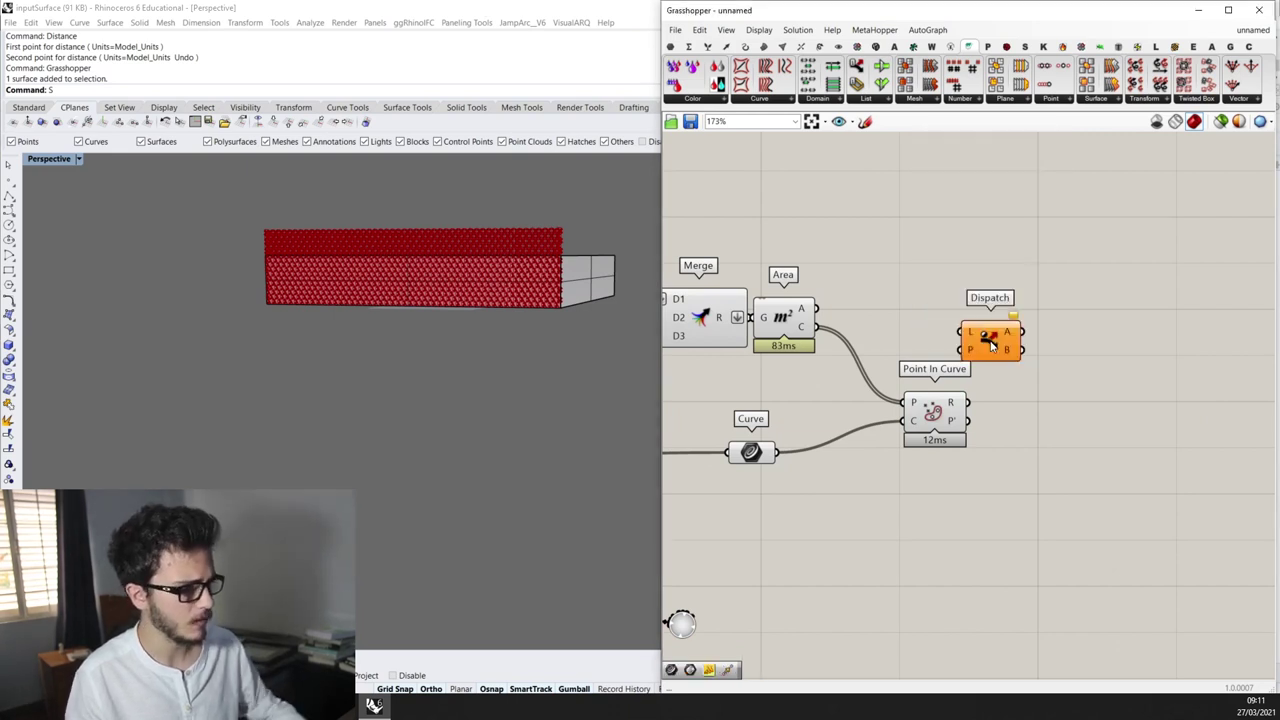
left_click_drag(990, 343, 1006, 340)
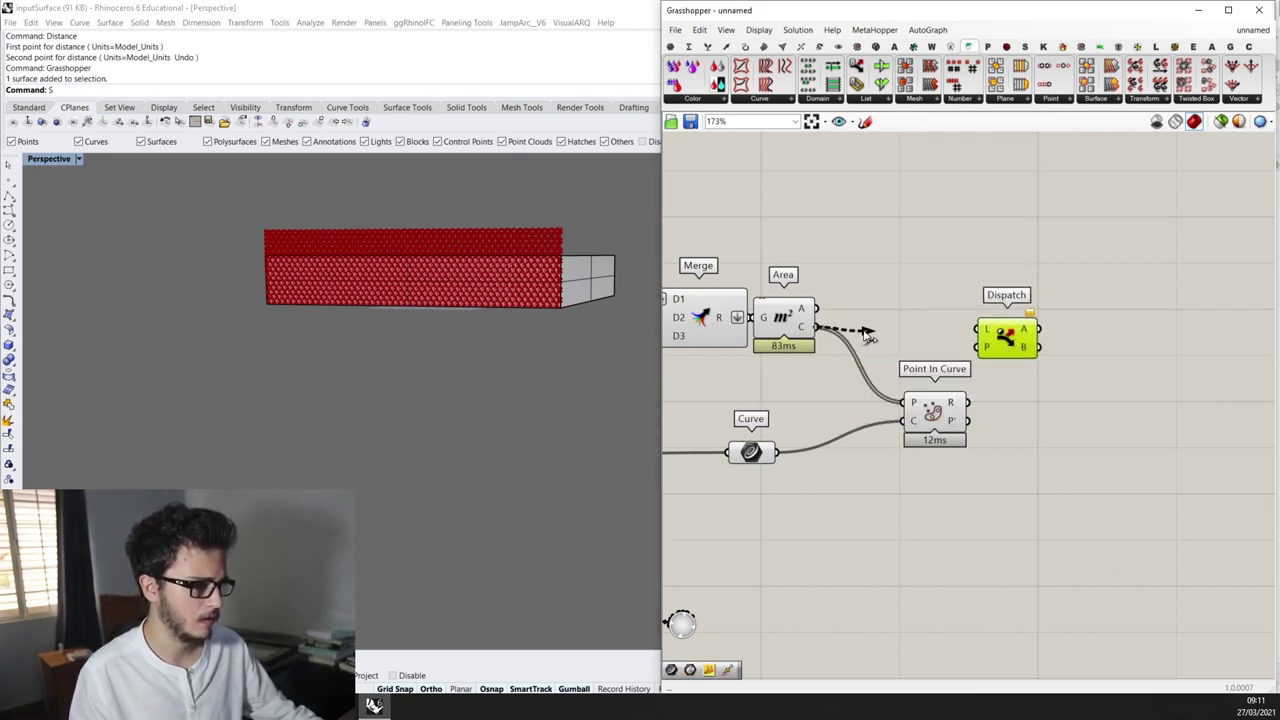
Wire Merge's R output into Dispatch's L input and Point In Curve's R output into its P input, repositioning Area for clearance
left_click_drag(929, 336, 905, 331)
right_click_drag(842, 312, 910, 315)
left_click_drag(851, 325, 860, 344)
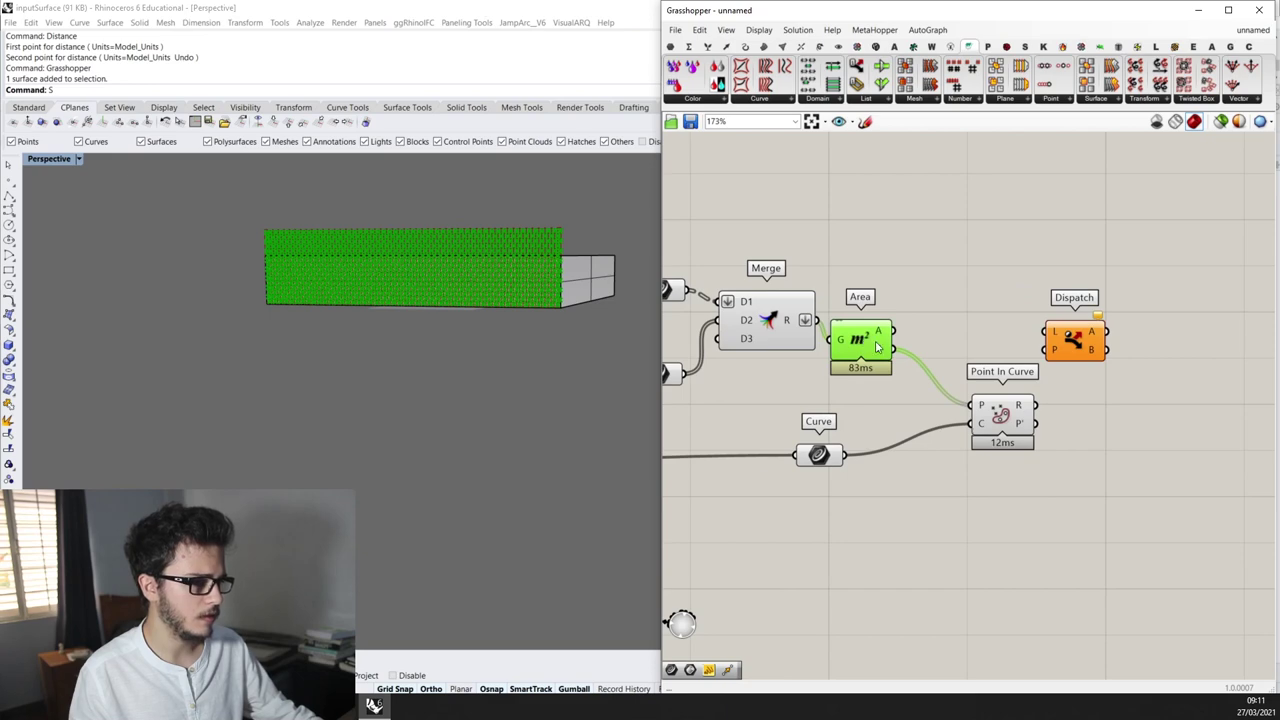
scroll(877, 337, "up", 2)
scroll(888, 355, "down", 2)
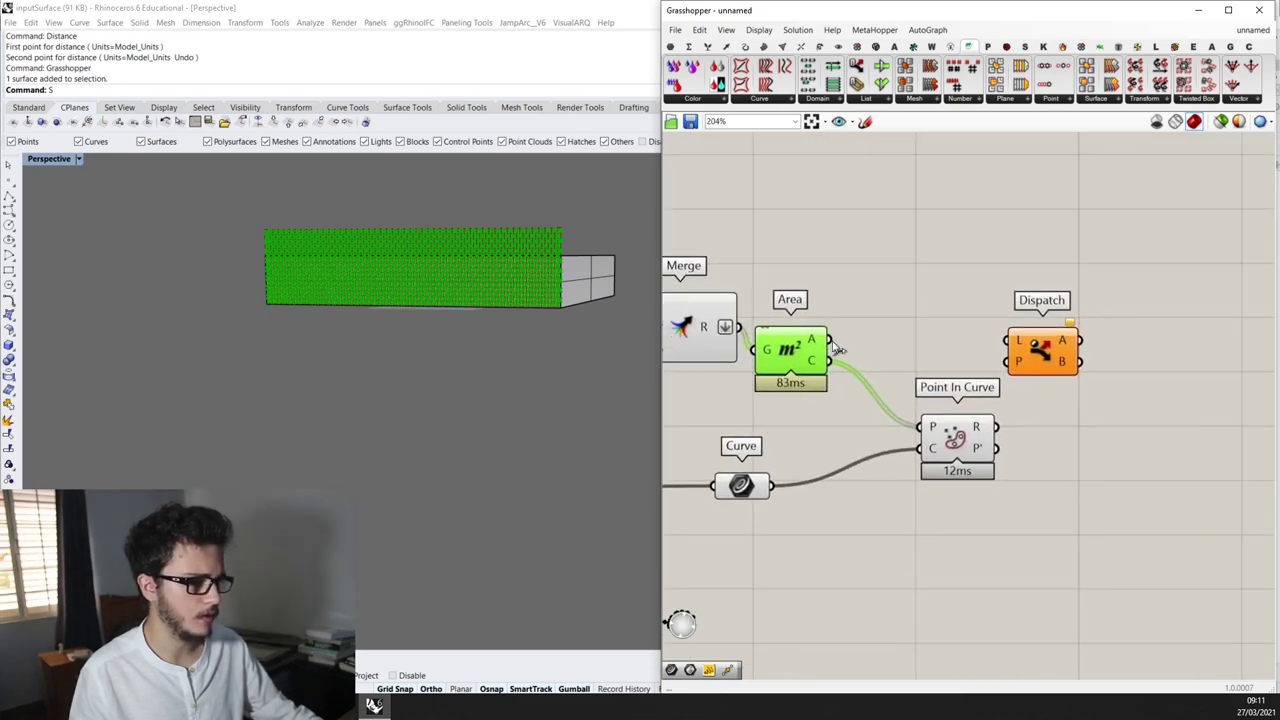
left_click(727, 329)
left_click_drag(1021, 358, 1057, 350)
left_click(1087, 401)
left_click(1081, 346)
Add a Curve parameter above Dispatch and connect it to Dispatch output A
right_click_drag(1126, 315, 887, 329)
double_click(909, 280)
type("crv")
key("Return")
left_click_drag(901, 281, 905, 287)
Examine in the Perspective viewport which pattern curves Dispatch output A keeps on the wall surface
scroll(531, 275, "up", 7)
right_click_drag(531, 275, 506, 281)
scroll(570, 270, "down", 7)
scroll(324, 292, "up", 3)
scroll(286, 286, "down", 5)
scroll(314, 286, "up", 1)
scroll(560, 305, "up", 3)
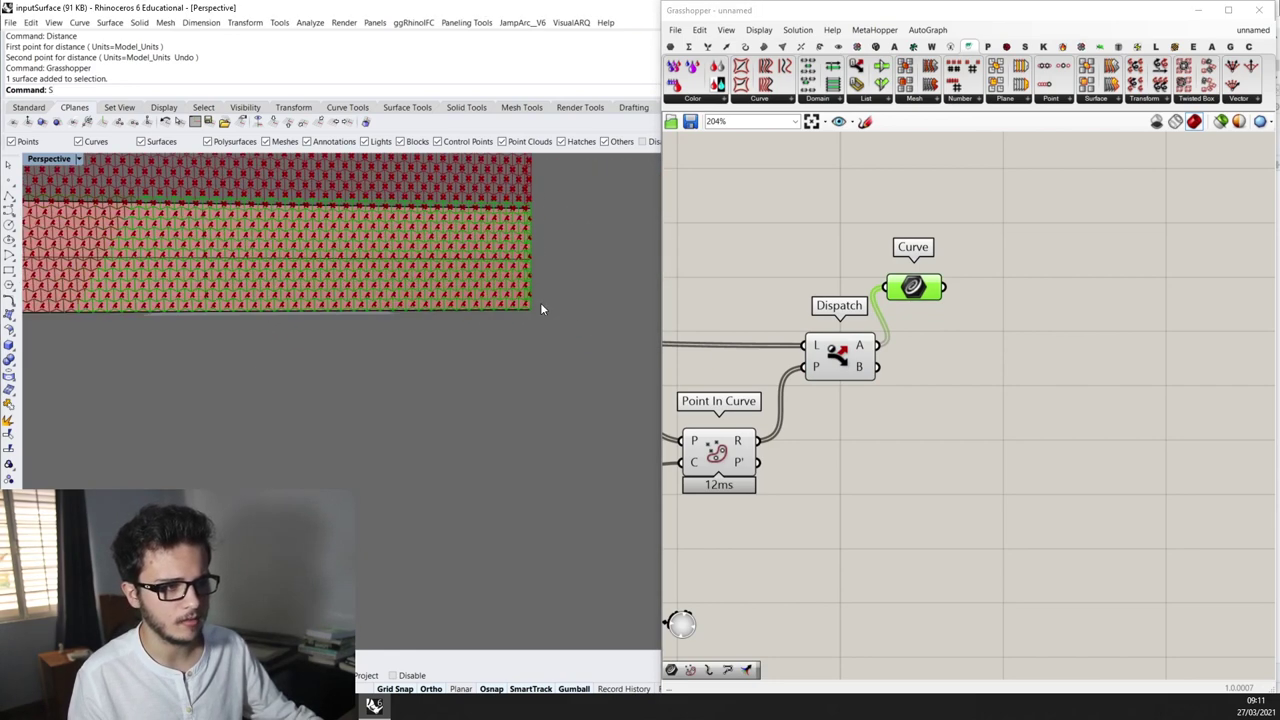
Inspect the kept pattern curves along the wall's top edge and end corner in the Perspective viewport from several angles
scroll(472, 184, "up", 1)
scroll(472, 184, "down", 4)
right_click_drag(545, 208, 507, 188)
scroll(505, 210, "up", 5)
scroll(507, 187, "up", 2)
scroll(506, 198, "down", 4)
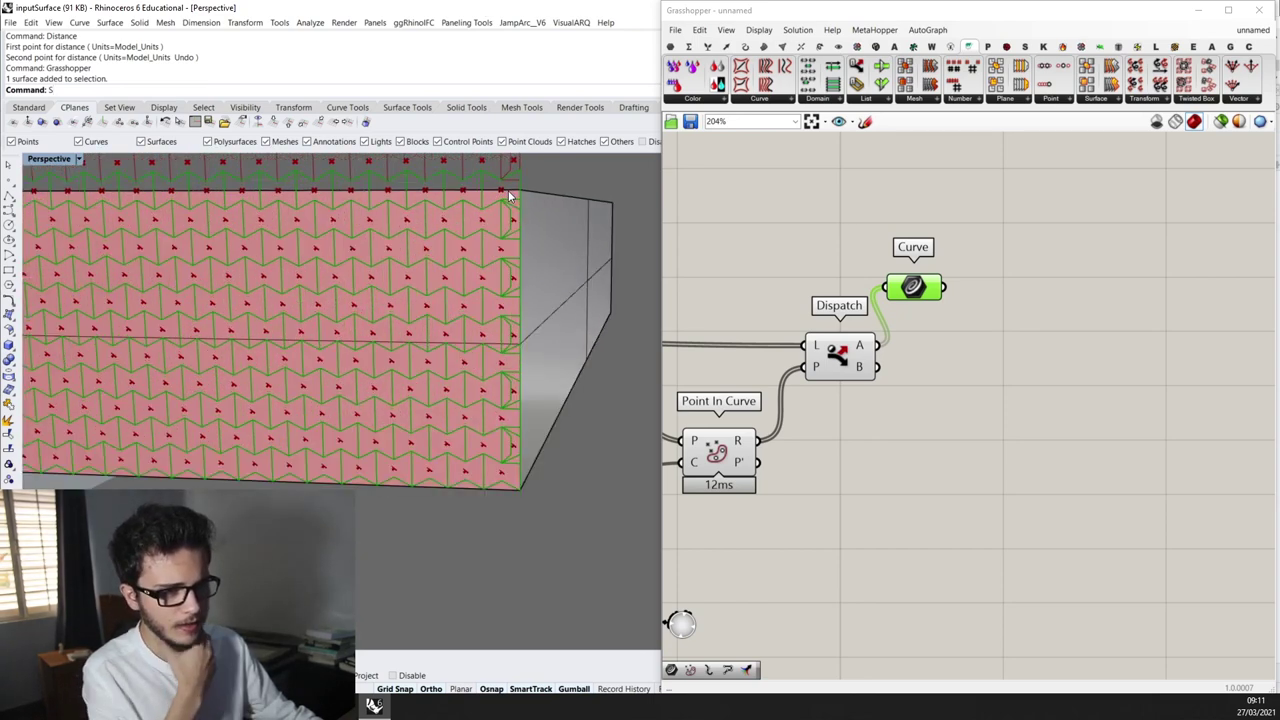
scroll(503, 210, "down", 1)
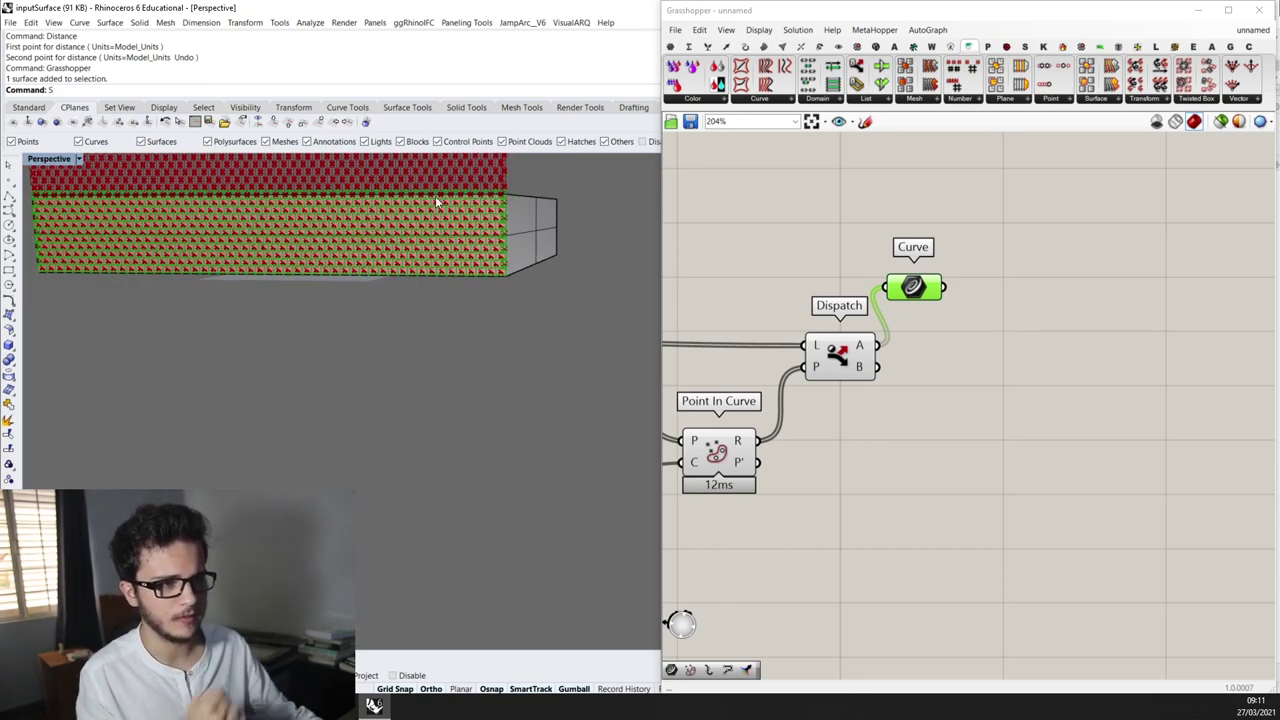
right_click_drag(441, 224, 460, 231)
scroll(461, 231, "down", 4)
scroll(300, 250, "up", 2)
right_click_drag(336, 212, 292, 205)
scroll(460, 202, "up", 4)
right_click_drag(530, 206, 477, 204)
scroll(815, 285, "down", 3)
scroll(1002, 309, "down", 2)
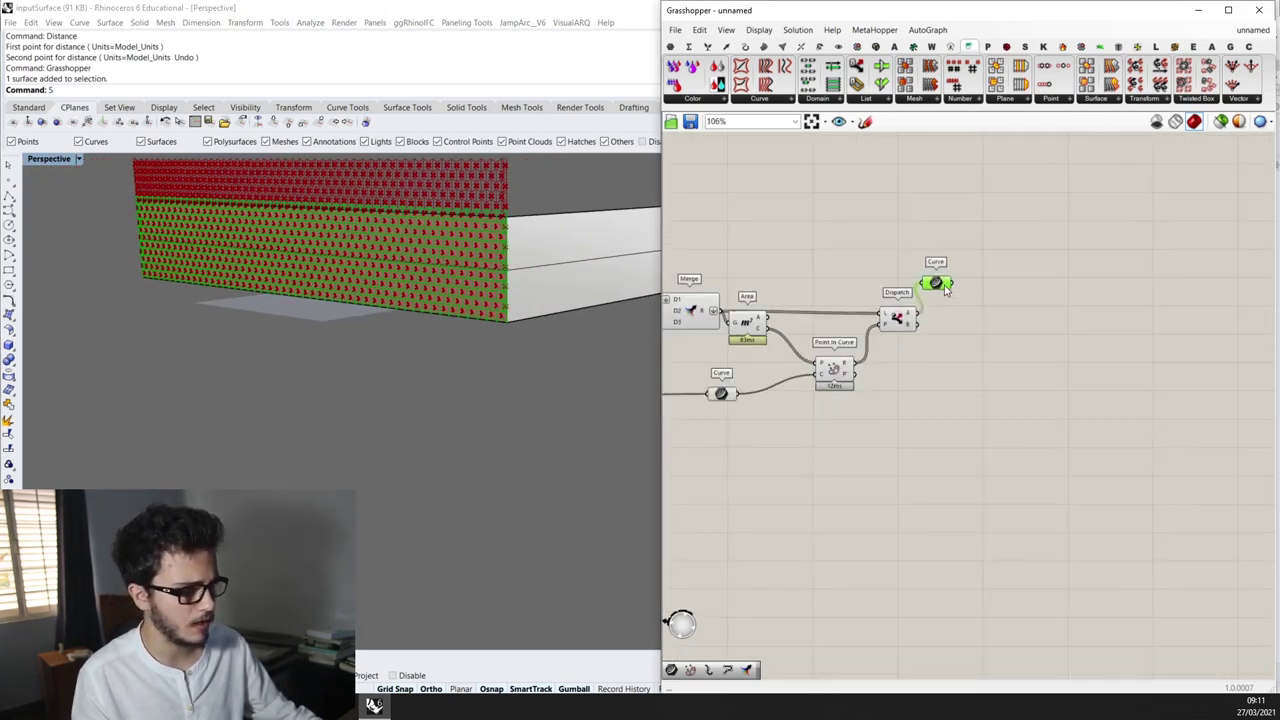
Disable the preview of the pattern components up to Dispatch and check the final Curve parameter's curves on the wall
scroll(1015, 318, "down", 6)
left_click_drag(1120, 388, 775, 236)
middle_click(1005, 215)
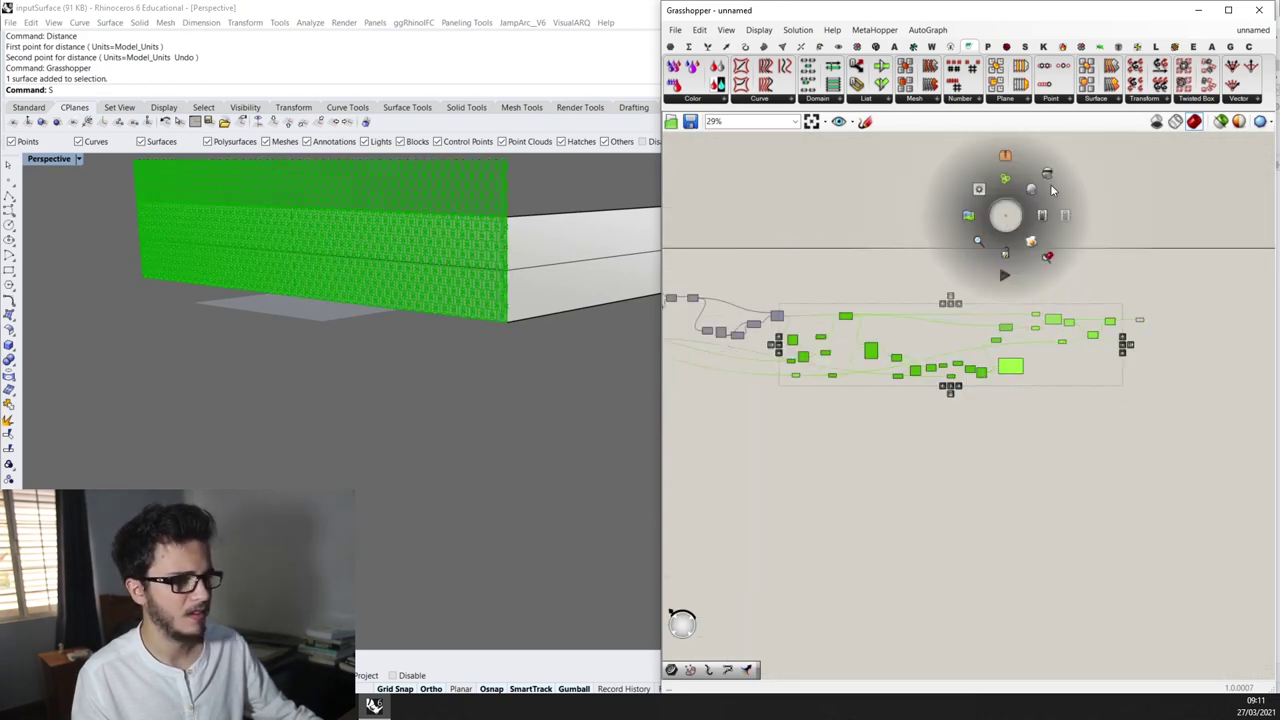
left_click(1047, 175)
right_click_drag(1094, 257, 937, 266)
scroll(968, 331, "up", 5)
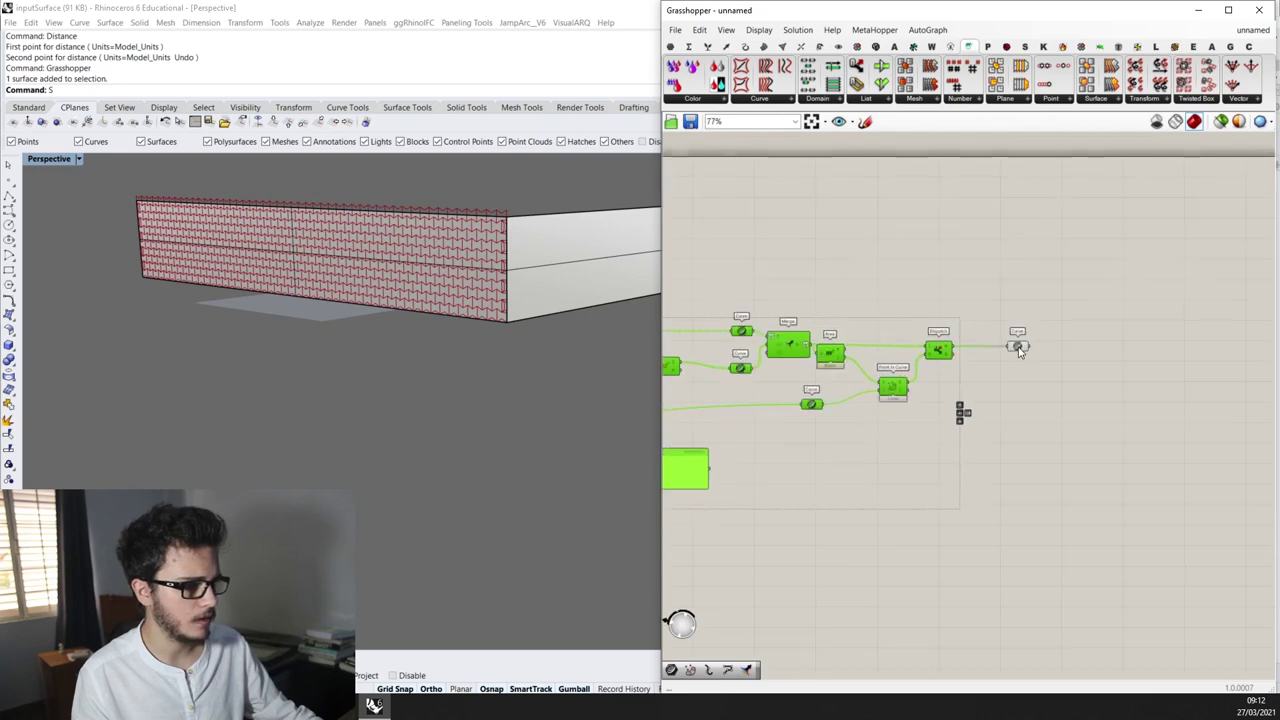
left_click(1019, 348)
right_click_drag(428, 251, 483, 254)
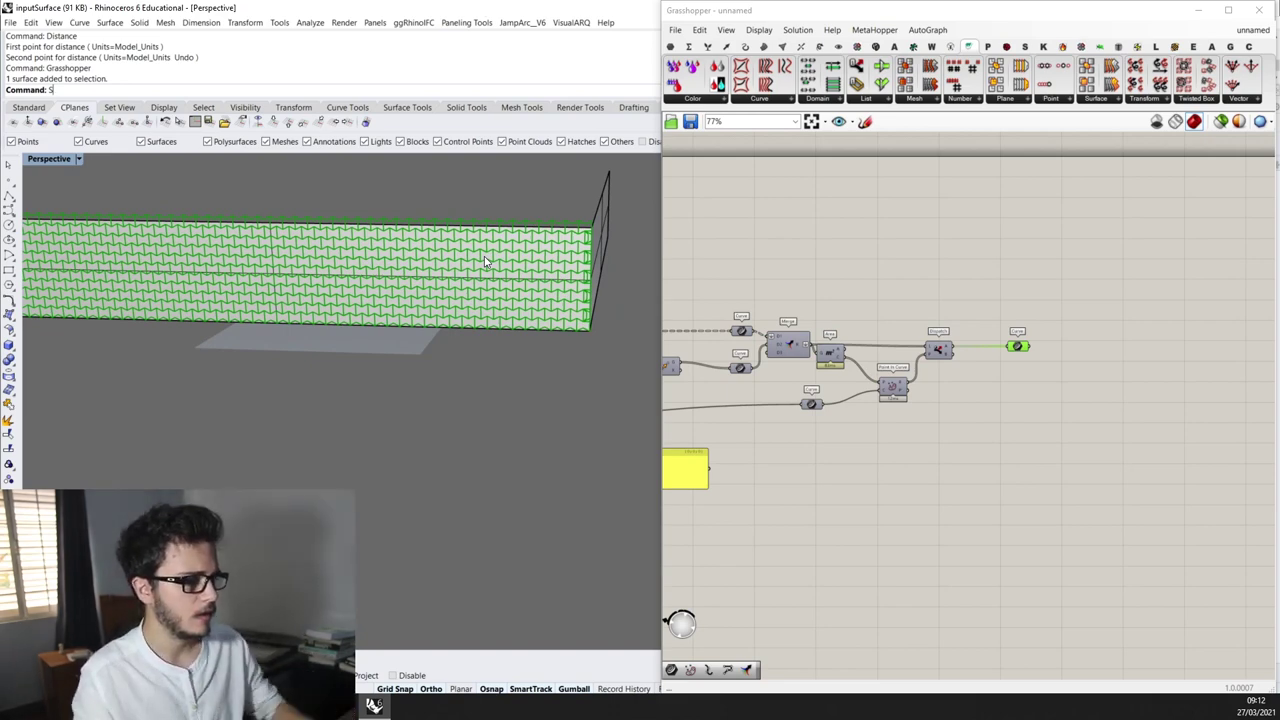
scroll(490, 285, "down", 3)
scroll(920, 310, "down", 5)
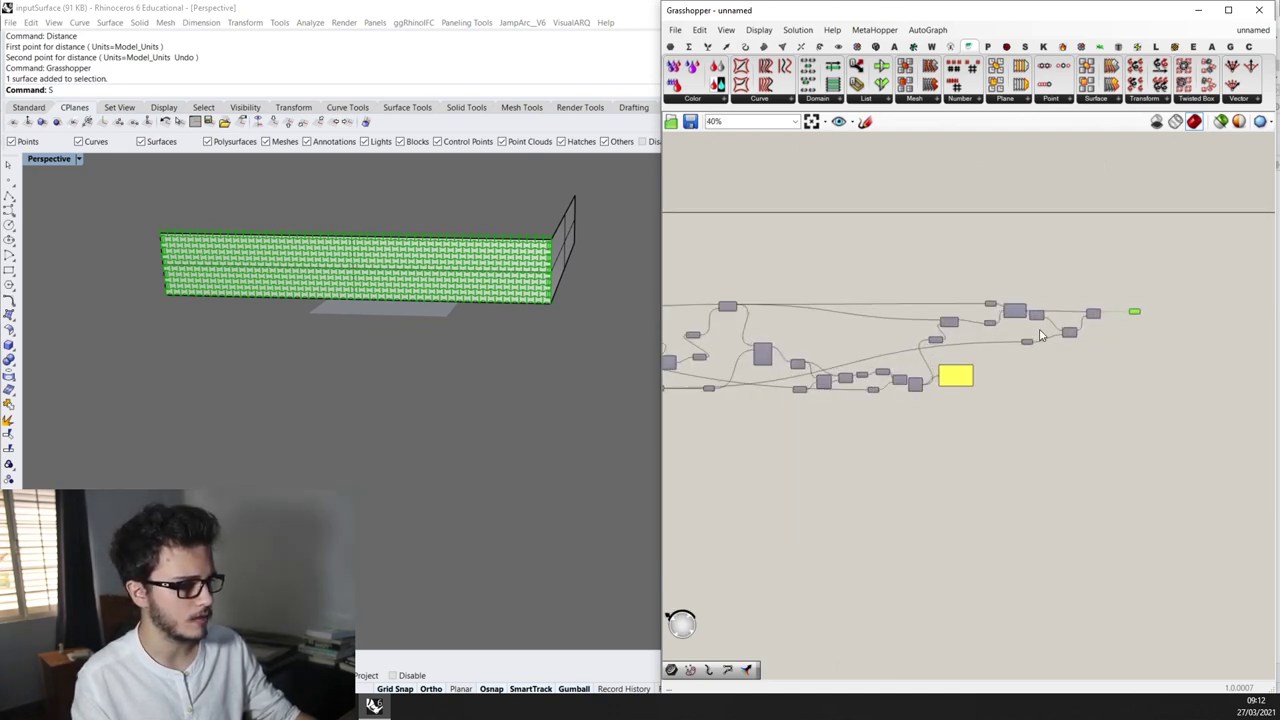
Move the Curve parameter feeding Point In Curve's C input farther left and slightly lower on the canvas
scroll(1019, 353, "up", 6)
left_click_drag(903, 366, 871, 382)
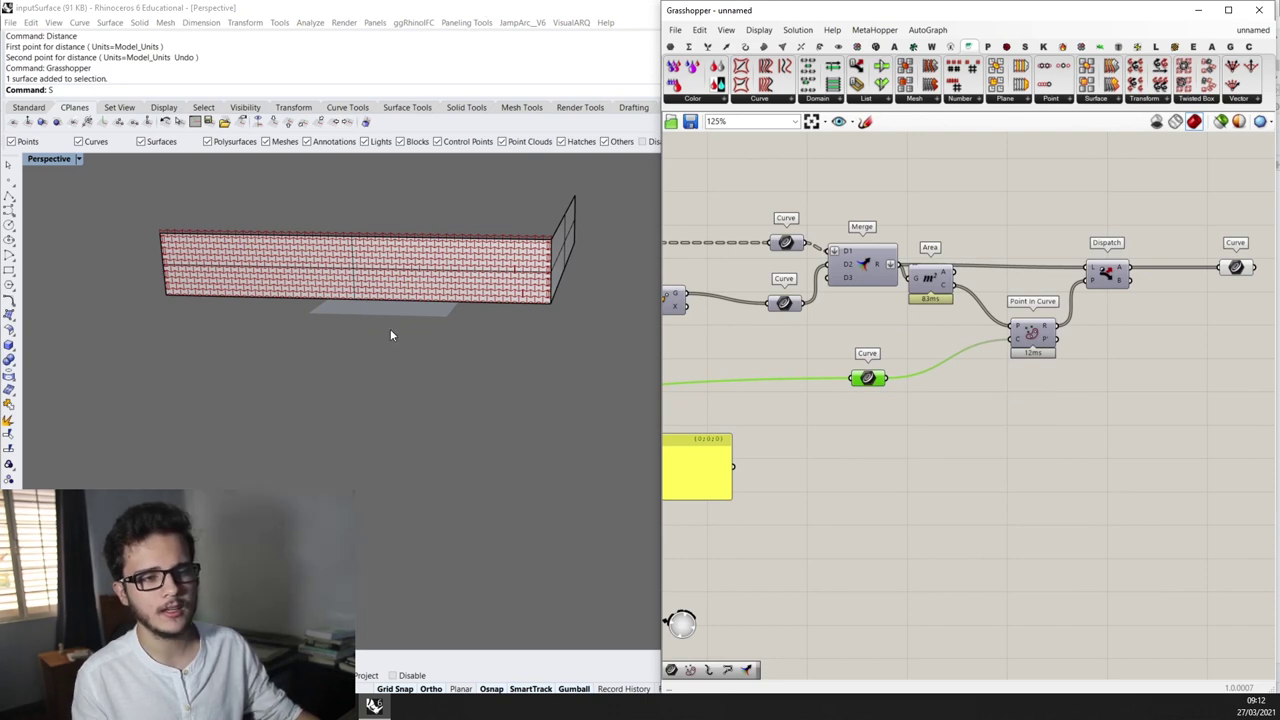
right_click_drag(390, 328, 289, 258)
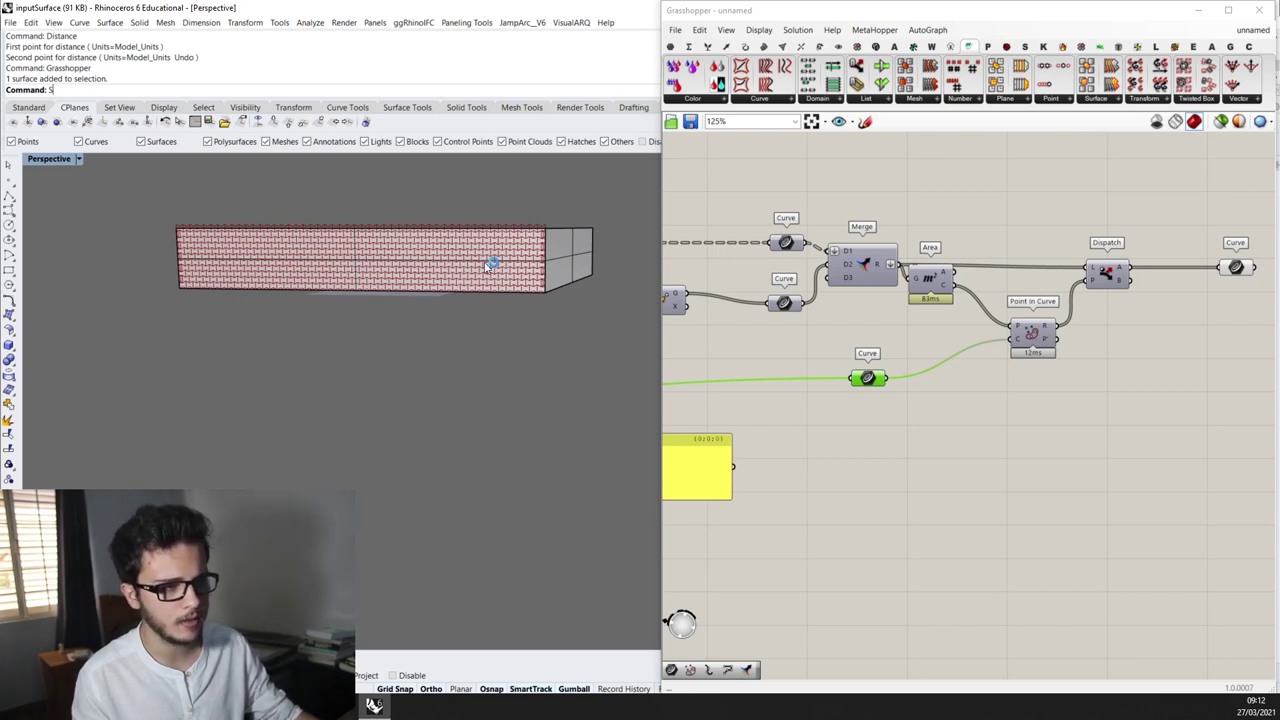
left_click(882, 385)
left_click_drag(874, 381, 807, 395)
Add a Graph Mapper component on the canvas below Point In Curve
double_click(1025, 518)
type("grap")
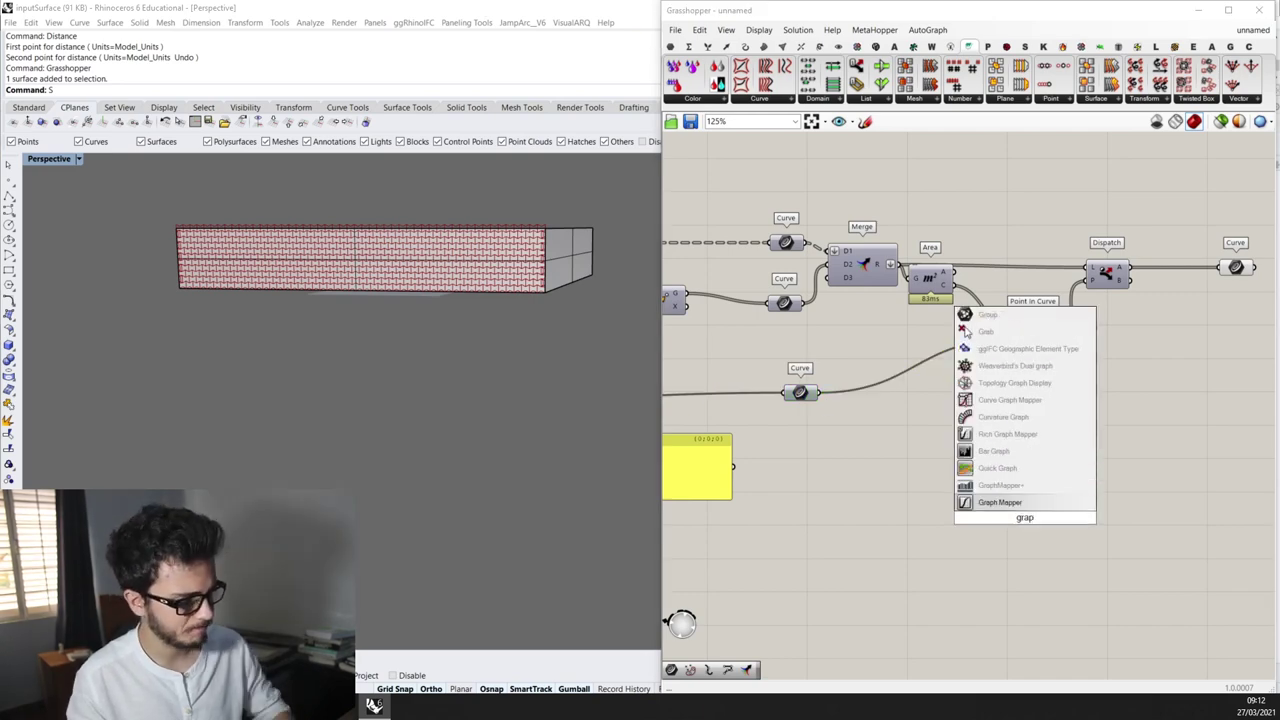
key("Return")
left_click(1027, 517)
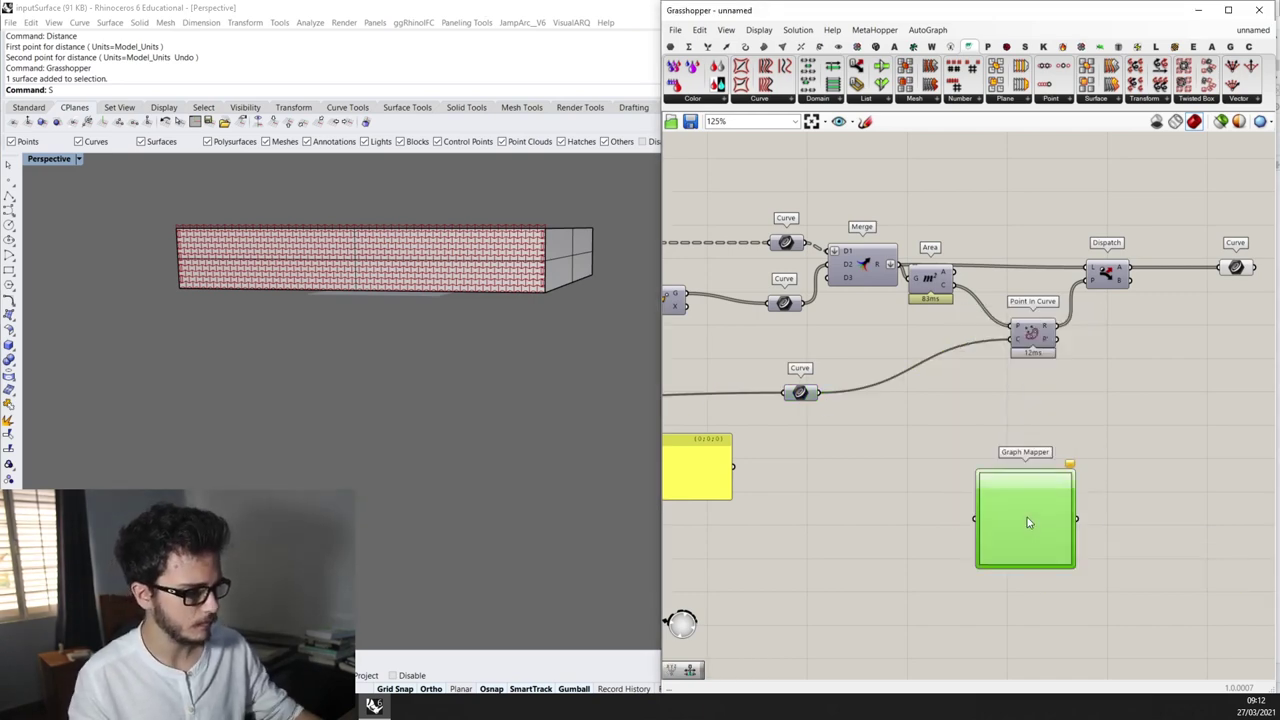
Add a Surface parameter below the Plane parameter and feed it from the existing wall Surface parameter
right_click_drag(937, 483, 1065, 377)
scroll(947, 390, "down", 3)
right_click_drag(774, 414, 1154, 351)
scroll(806, 342, "up", 2)
double_click(760, 377)
type("surface")
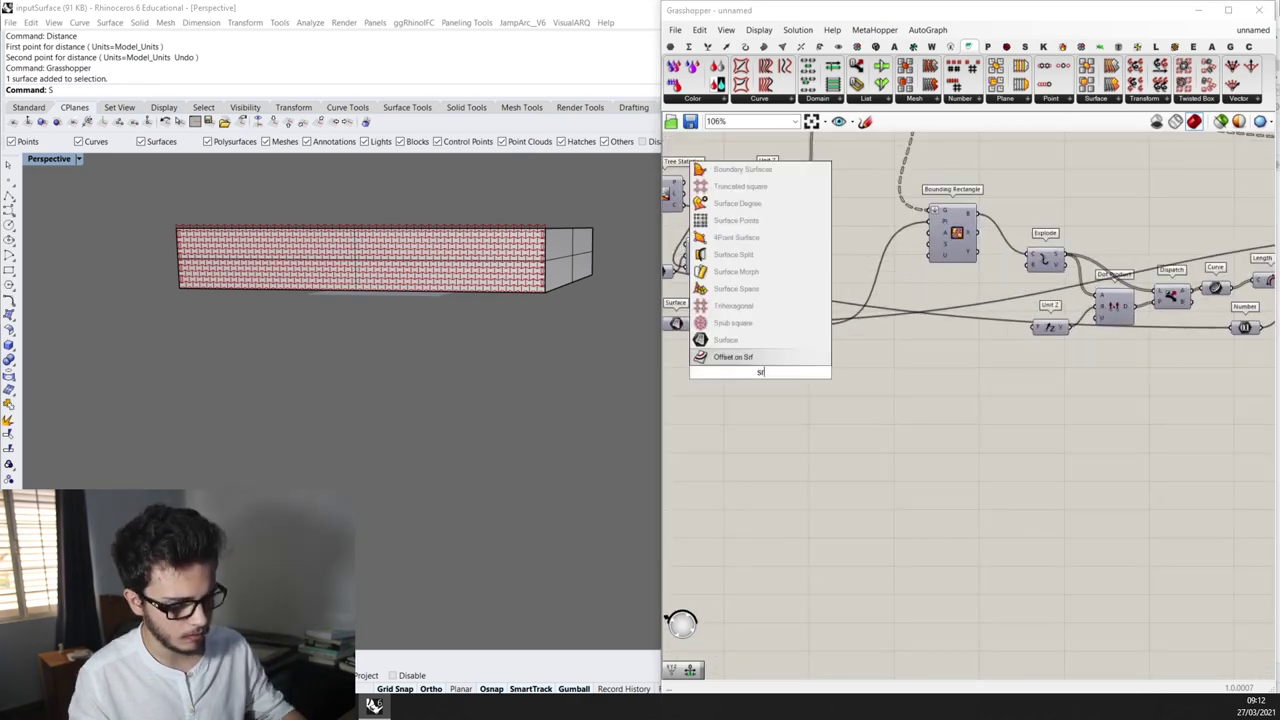
key("Return")
scroll(764, 350, "up", 1)
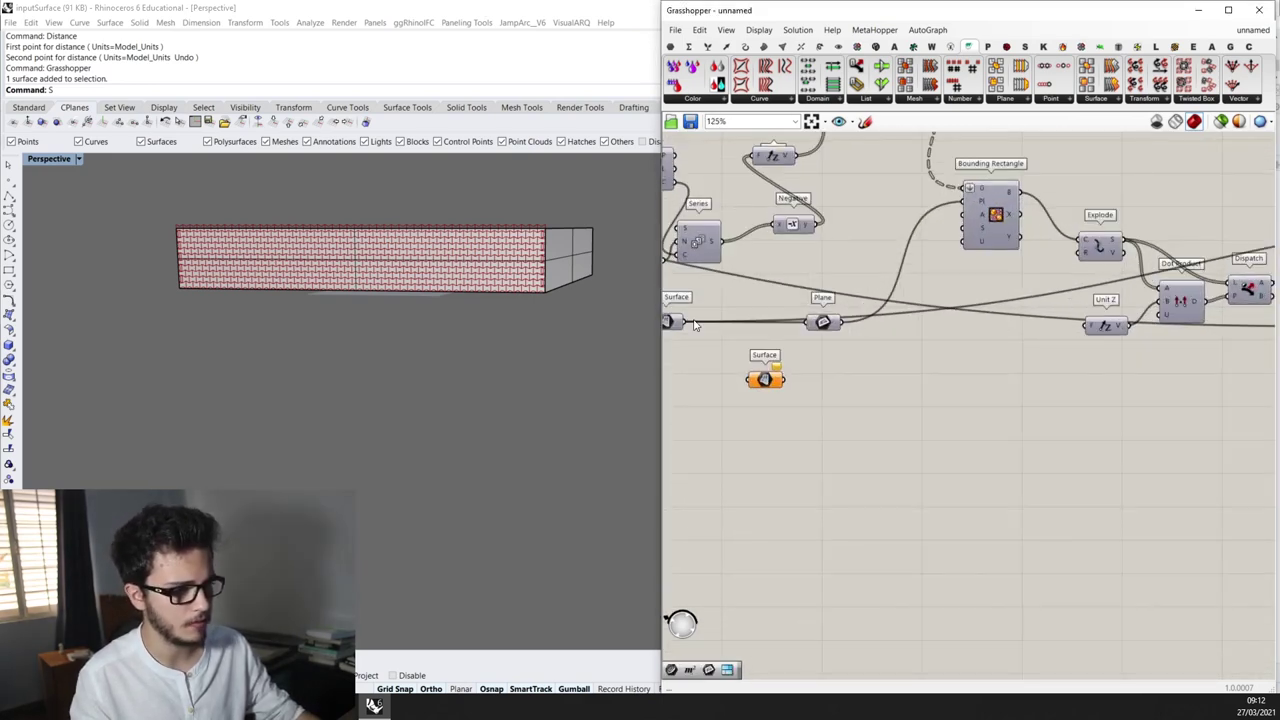
left_click_drag(757, 388, 758, 386)
Move the new Surface parameter over beside Graph Mapper and shift Graph Mapper lower to make room
left_click_drag(763, 384, 1099, 401)
scroll(757, 391, "down", 7)
scroll(1096, 397, "up", 5)
right_click_drag(1114, 398, 928, 425)
left_click_drag(1008, 381, 1005, 501)
right_click_drag(984, 436, 818, 412)
Add a Curve On Surface component and place it to the right of the new Surface parameter
double_click(858, 361)
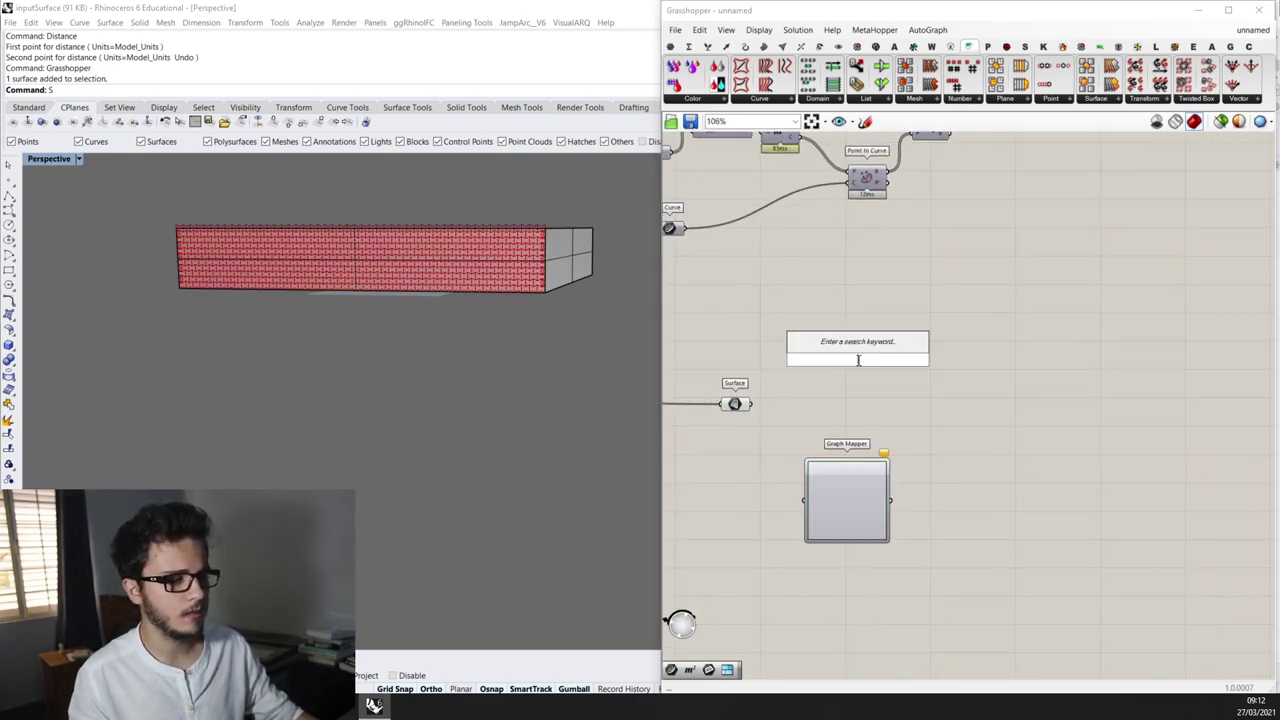
left_click(868, 421)
scroll(860, 418, "up", 1)
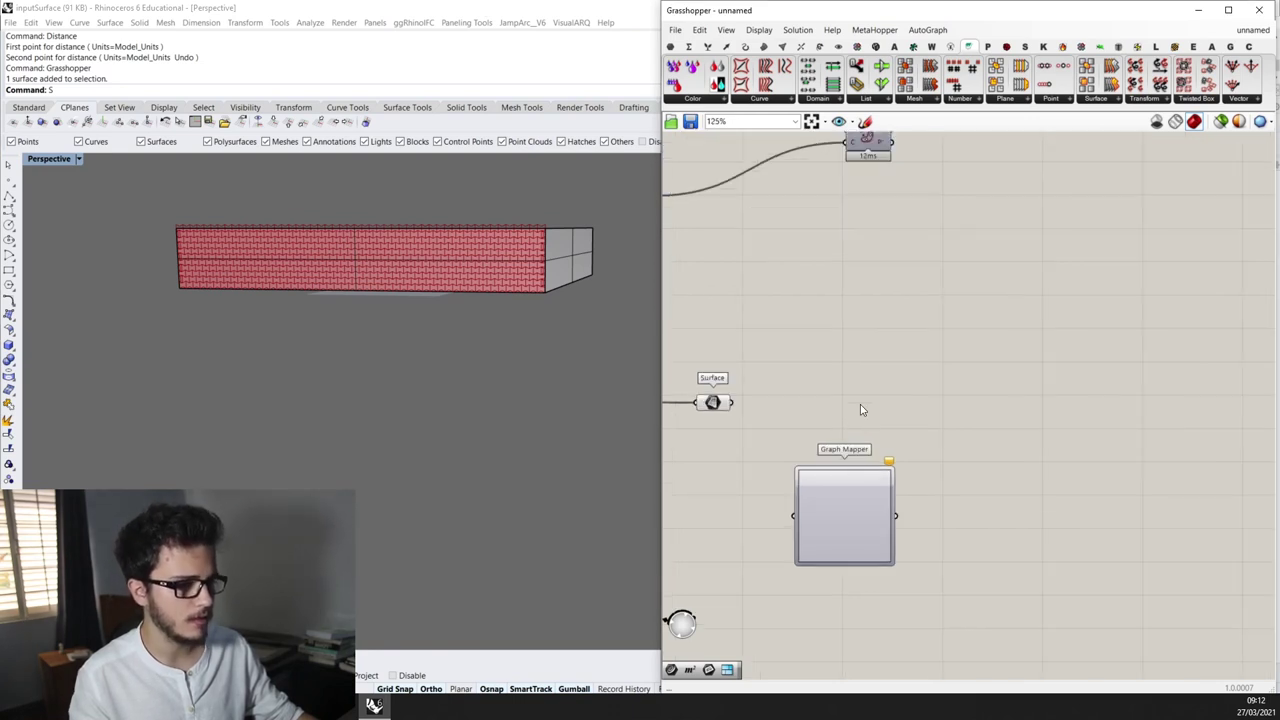
double_click(862, 401)
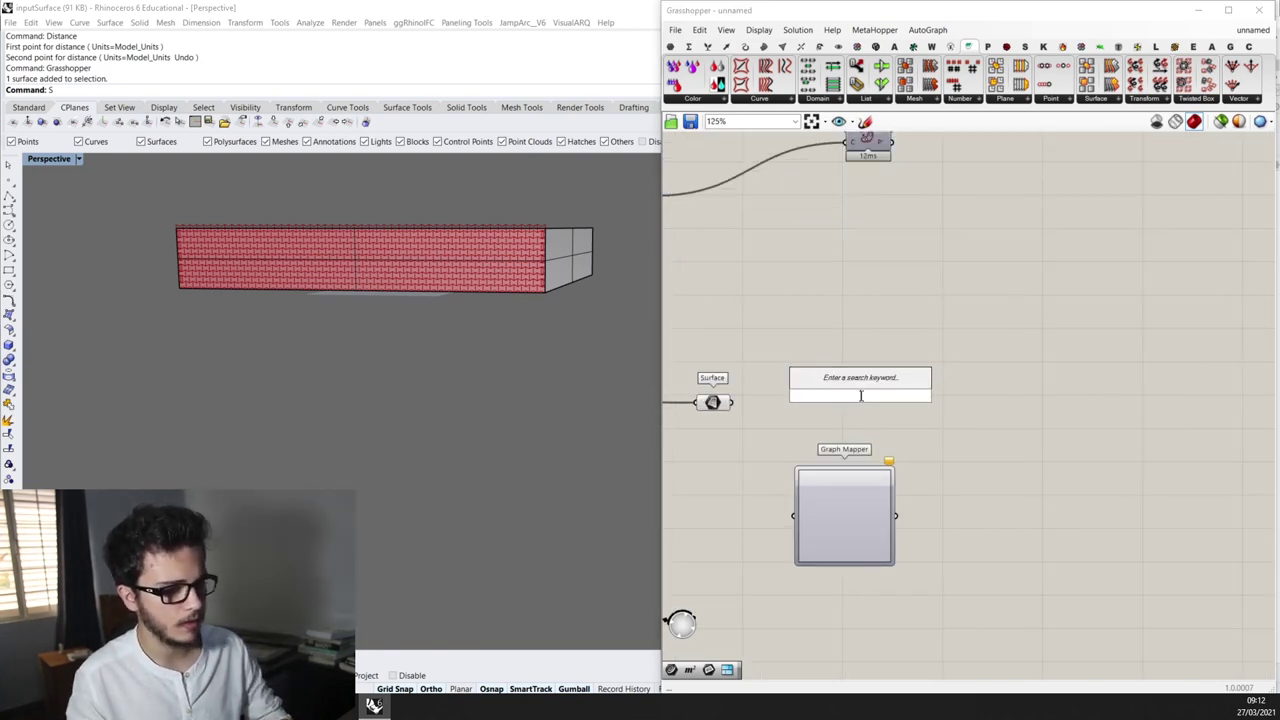
type("curve on")
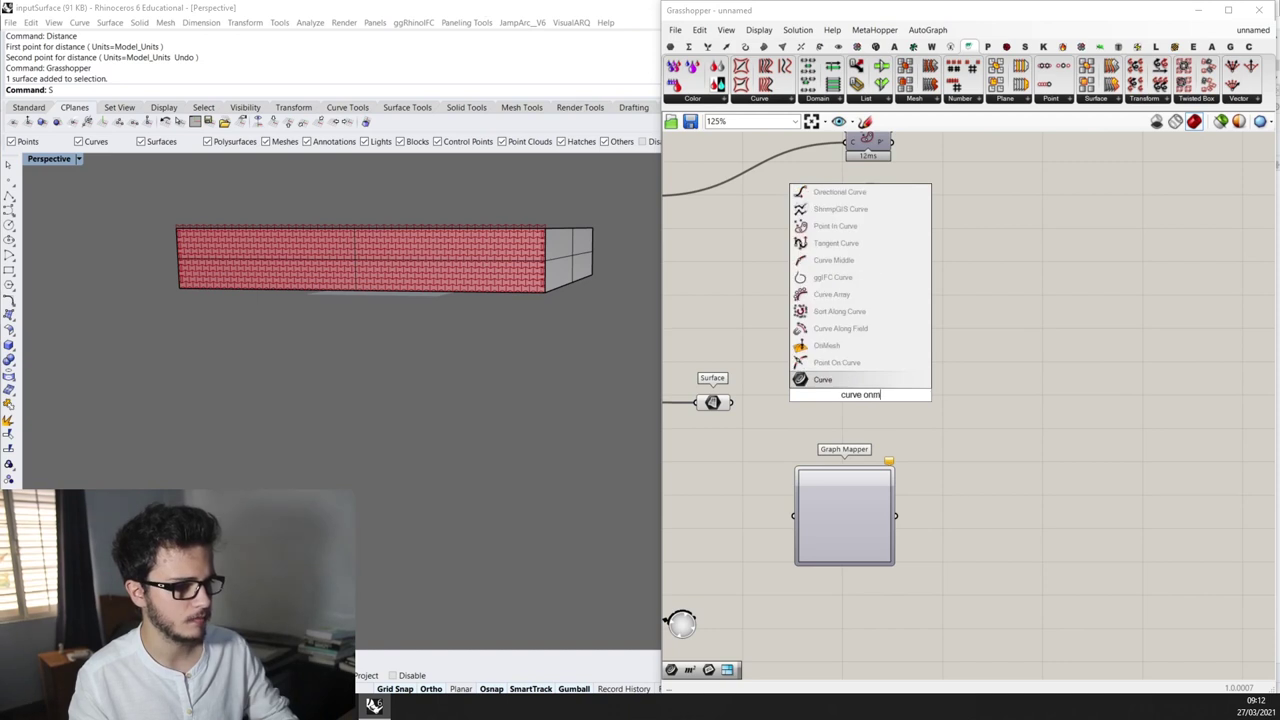
key("Up")
key("Up")
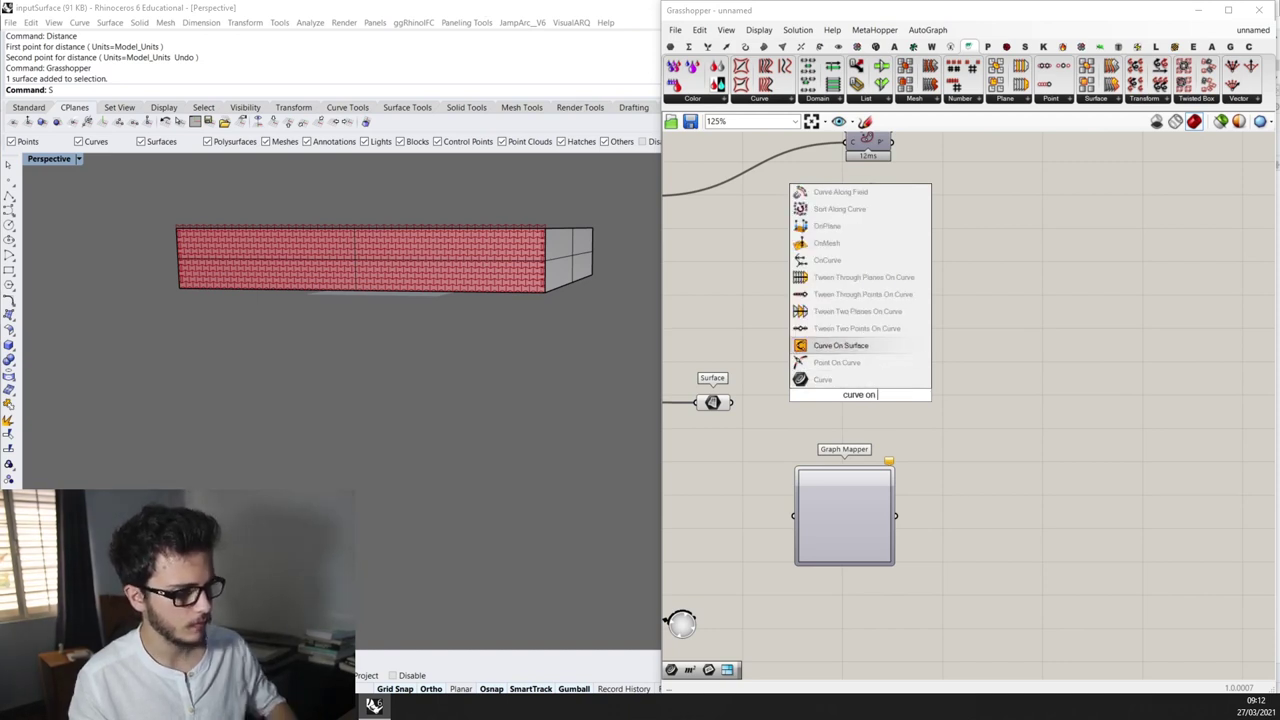
key("Return")
left_click_drag(862, 399, 958, 410)
Examine the wall surface held by the Surface parameter and the S, uv and C inputs of Curve On Surface
left_click(714, 402)
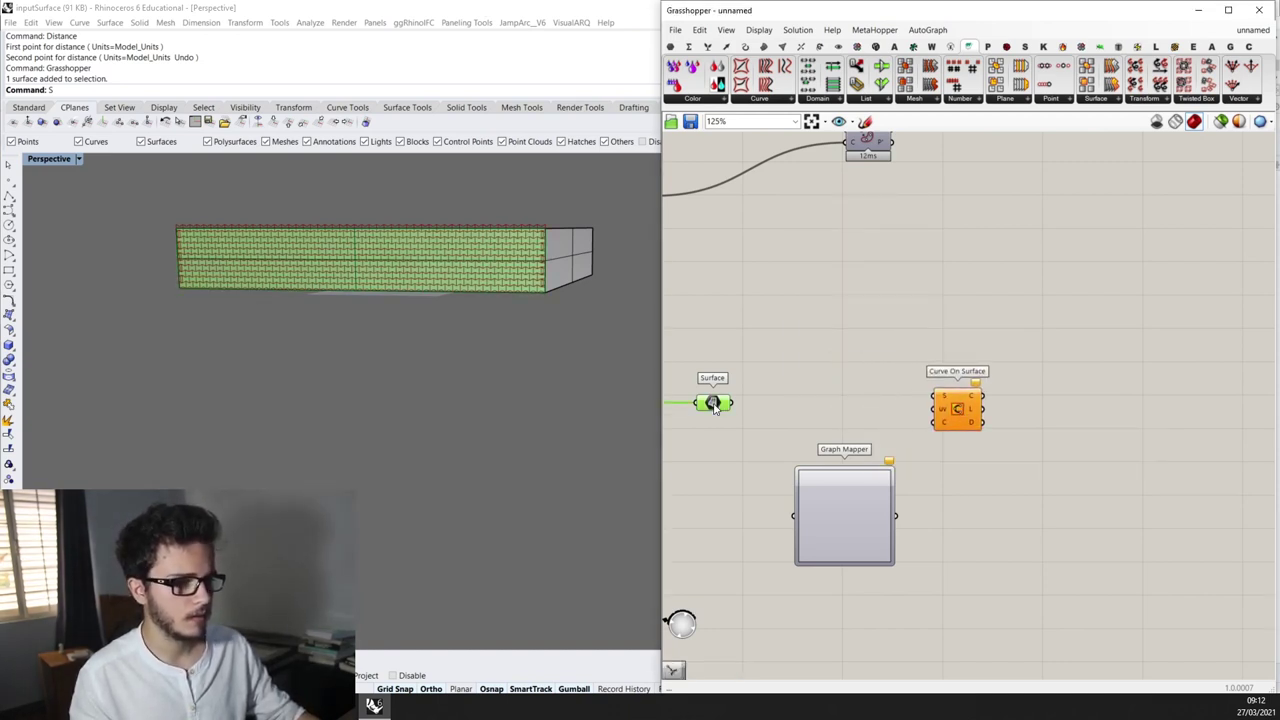
scroll(730, 408, "up", 3)
left_click_drag(929, 576, 908, 581)
left_click(710, 403)
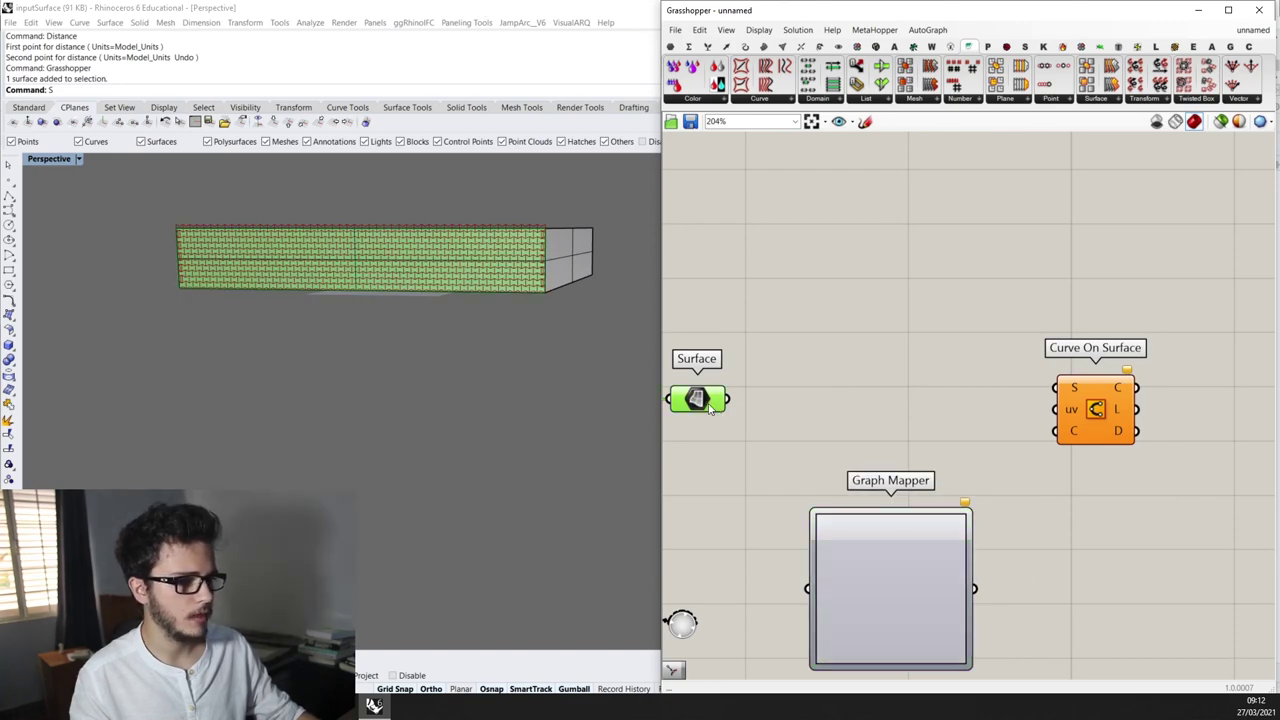
scroll(1024, 396, "down", 2)
scroll(1050, 390, "up", 2)
scroll(1060, 395, "up", 1)
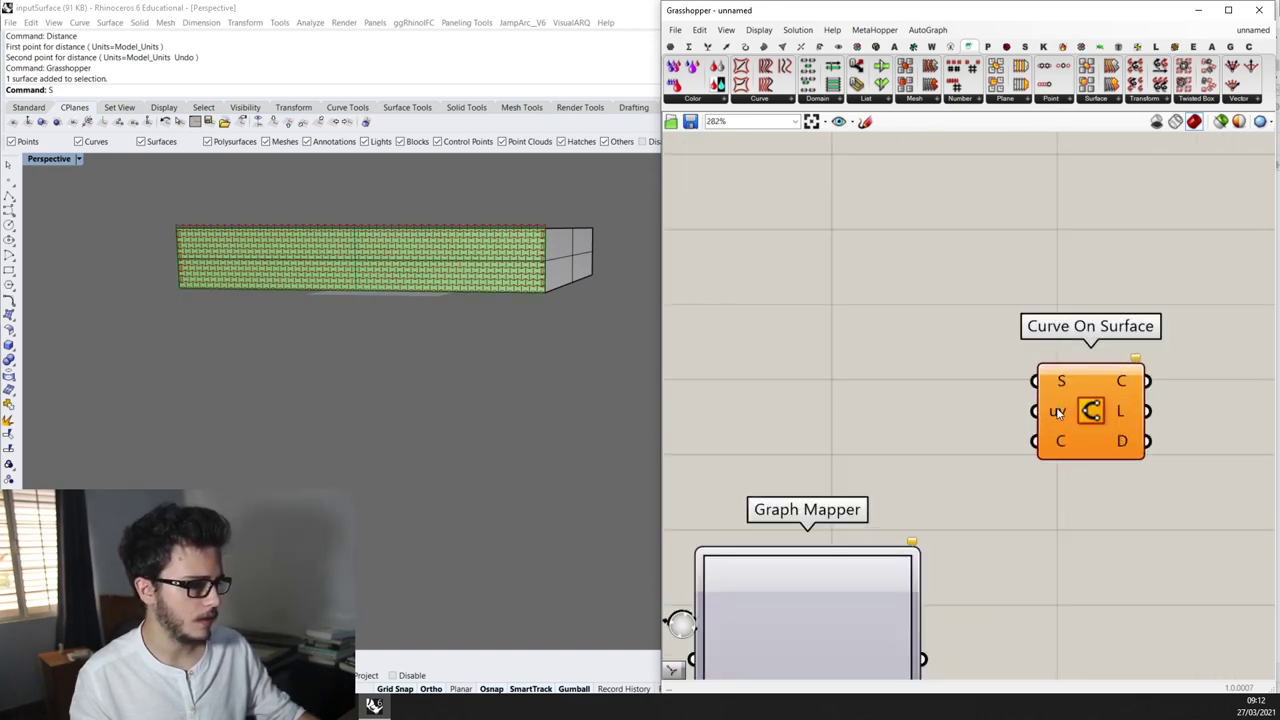
scroll(1057, 412, "down", 1)
scroll(1062, 414, "up", 1)
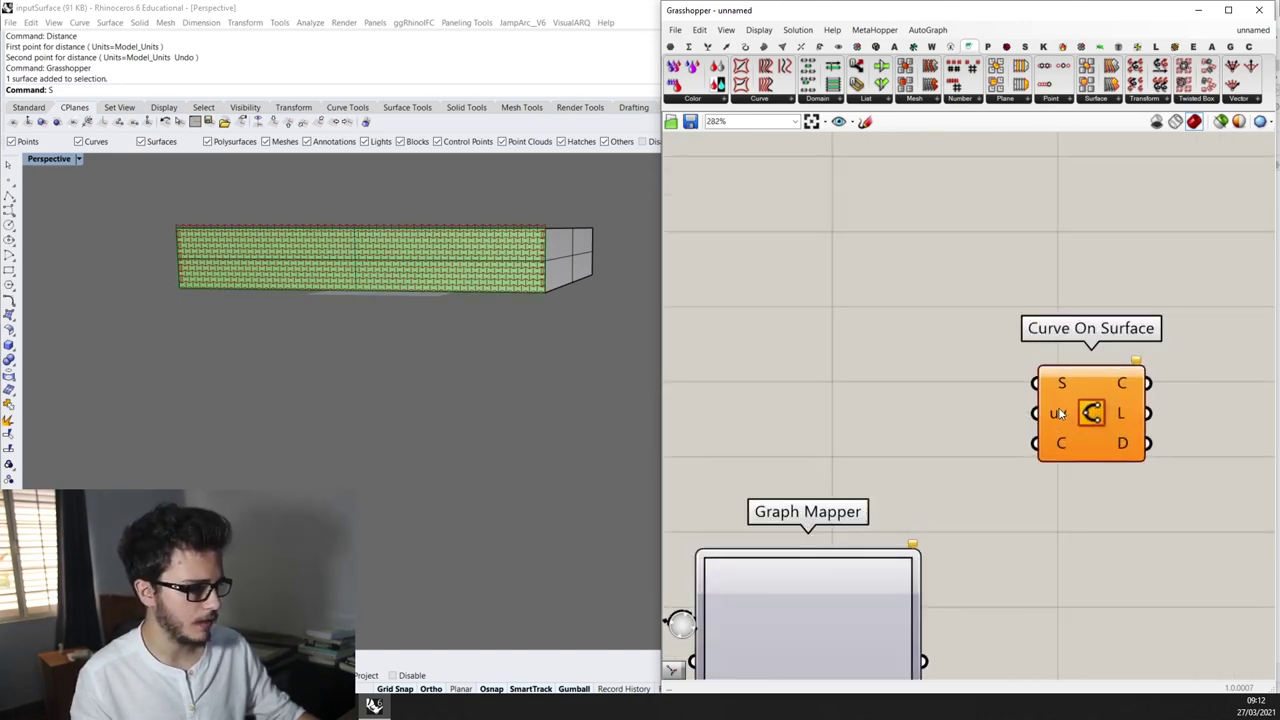
scroll(1060, 413, "down", 1)
scroll(1060, 413, "up", 1)
scroll(515, 250, "up", 1)
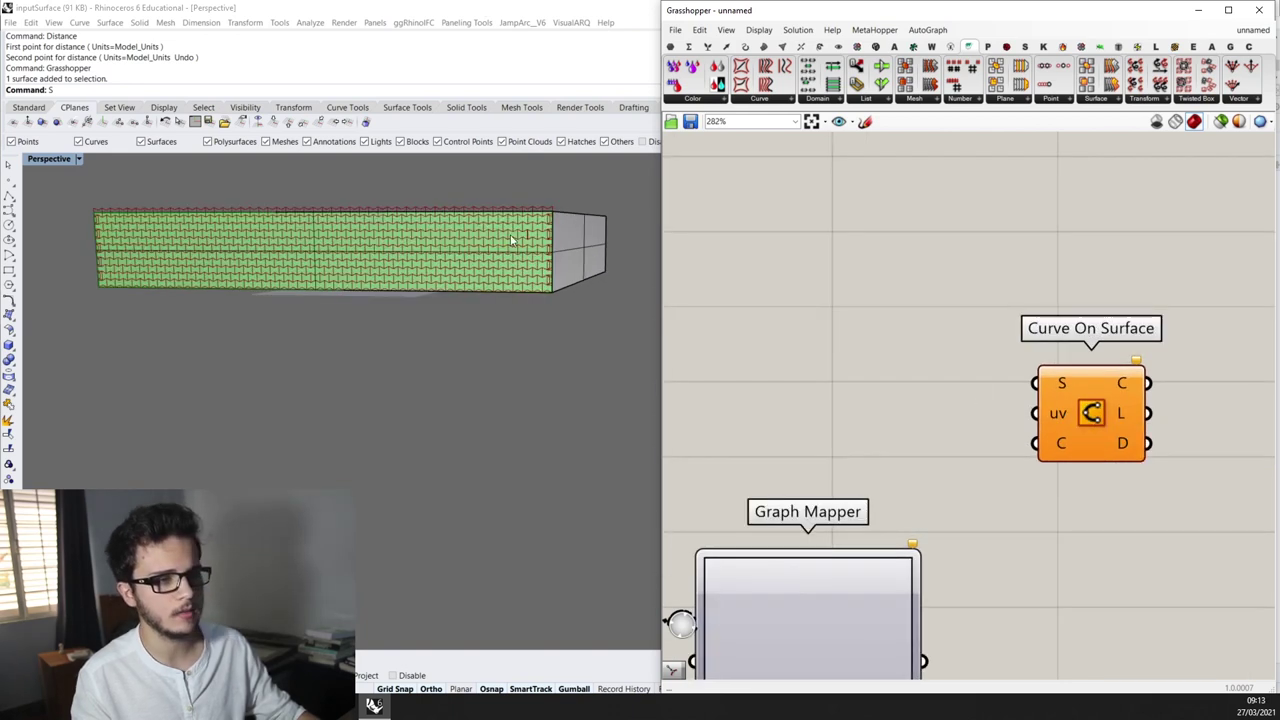
scroll(926, 331, "down", 1)
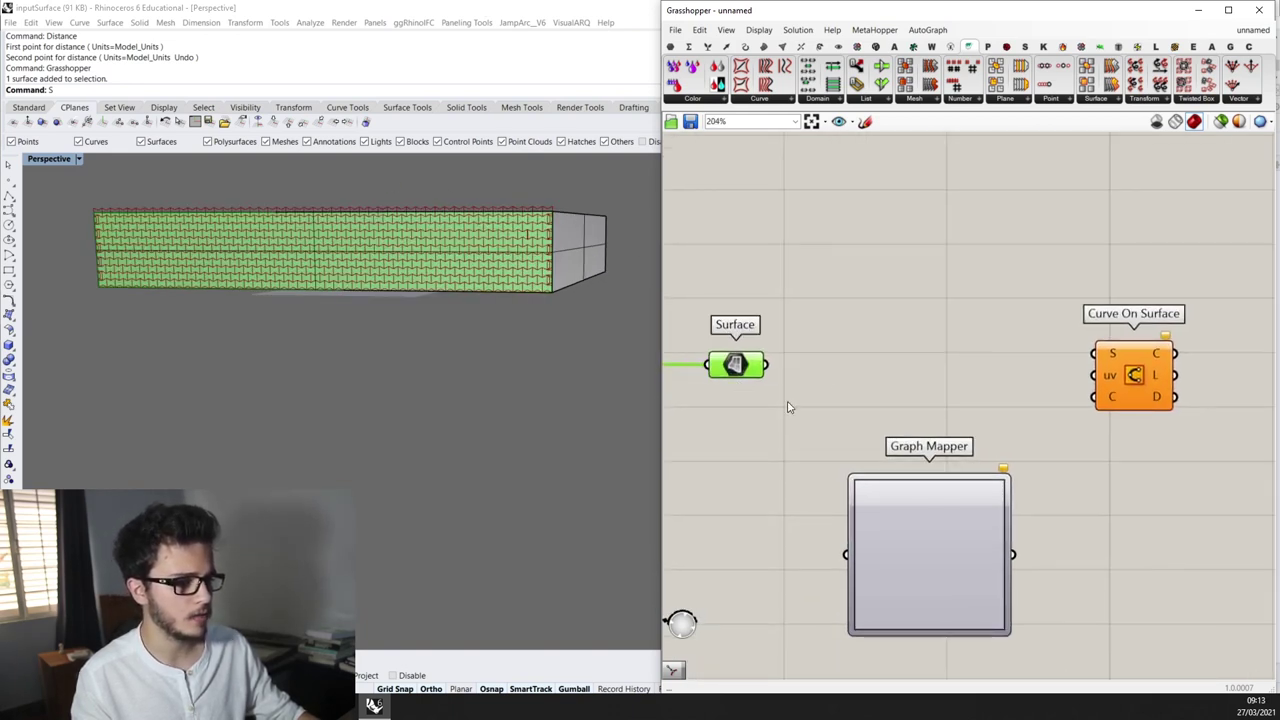
Connect the Surface parameter to Curve On Surface's S input, reparameterize that input and nudge the component into place
left_click_drag(766, 364, 1094, 355)
right_click(1114, 355)
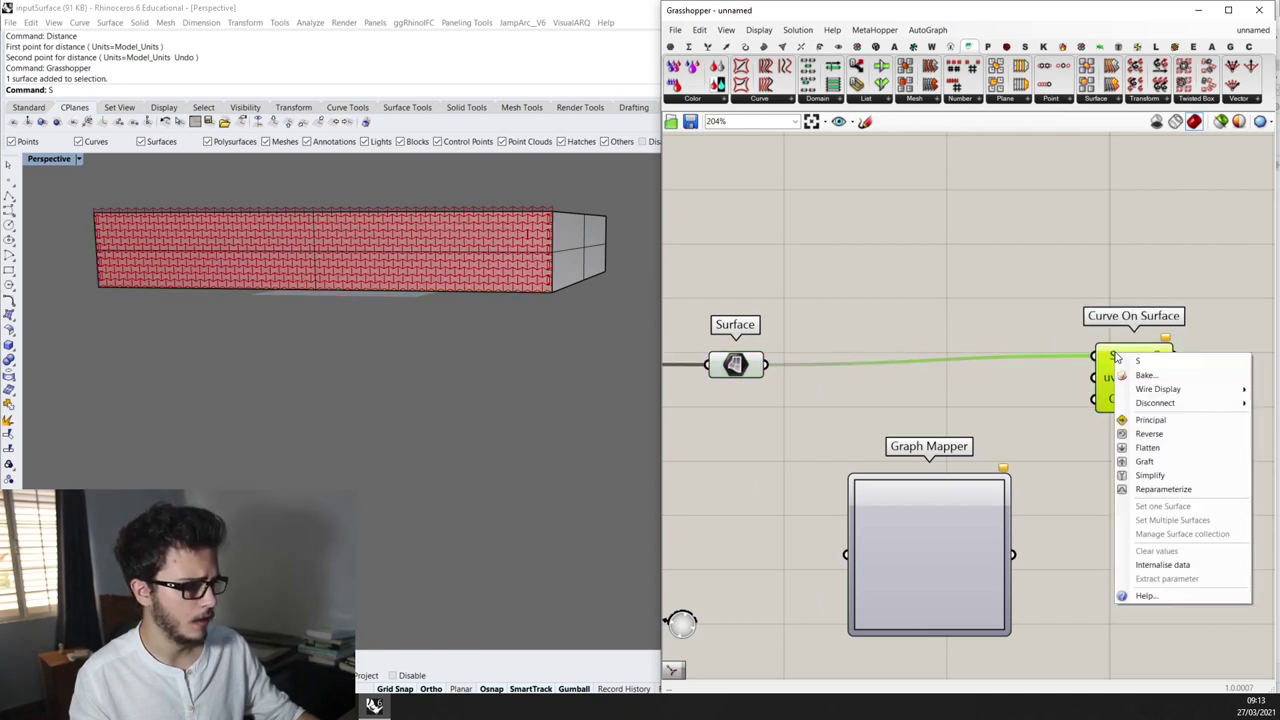
left_click(1166, 491)
left_click_drag(1142, 400, 1151, 413)
Add a Construct Point component between Graph Mapper and Curve On Surface, shifting Graph Mapper aside for space
left_click_drag(966, 512, 893, 541)
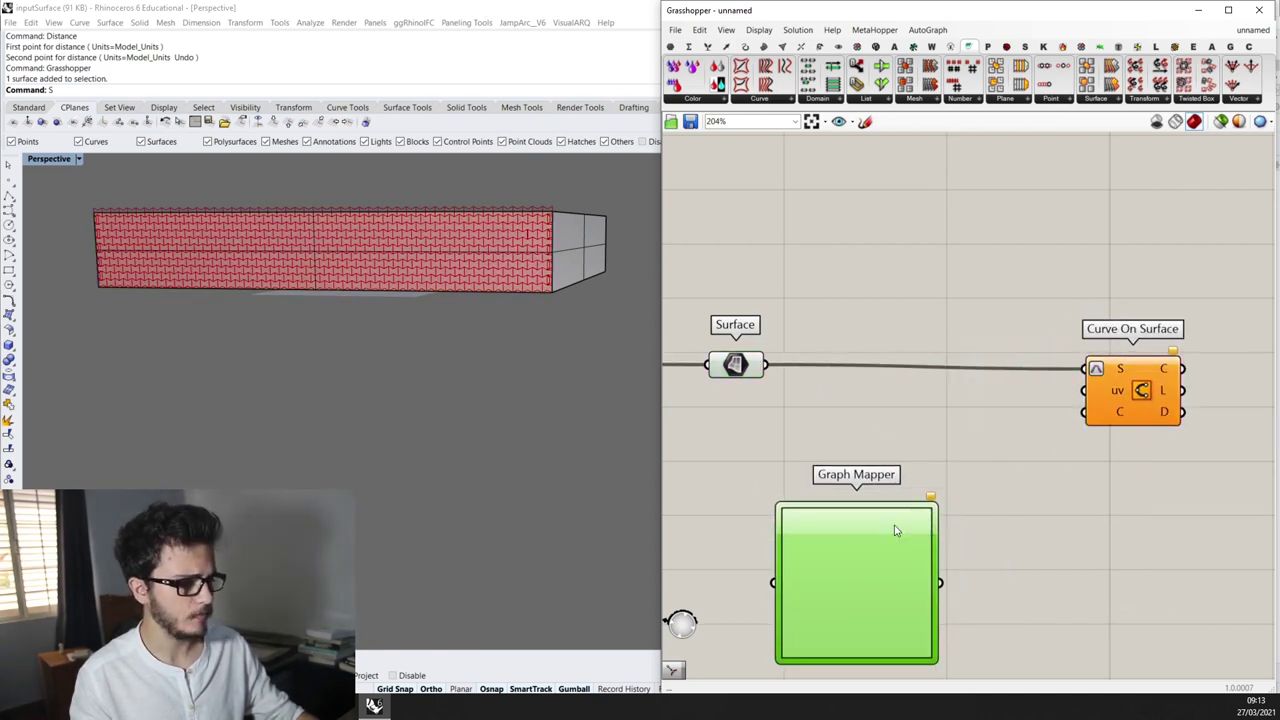
right_click_drag(892, 542, 856, 474)
double_click(979, 392)
type("construct point")
key("Return")
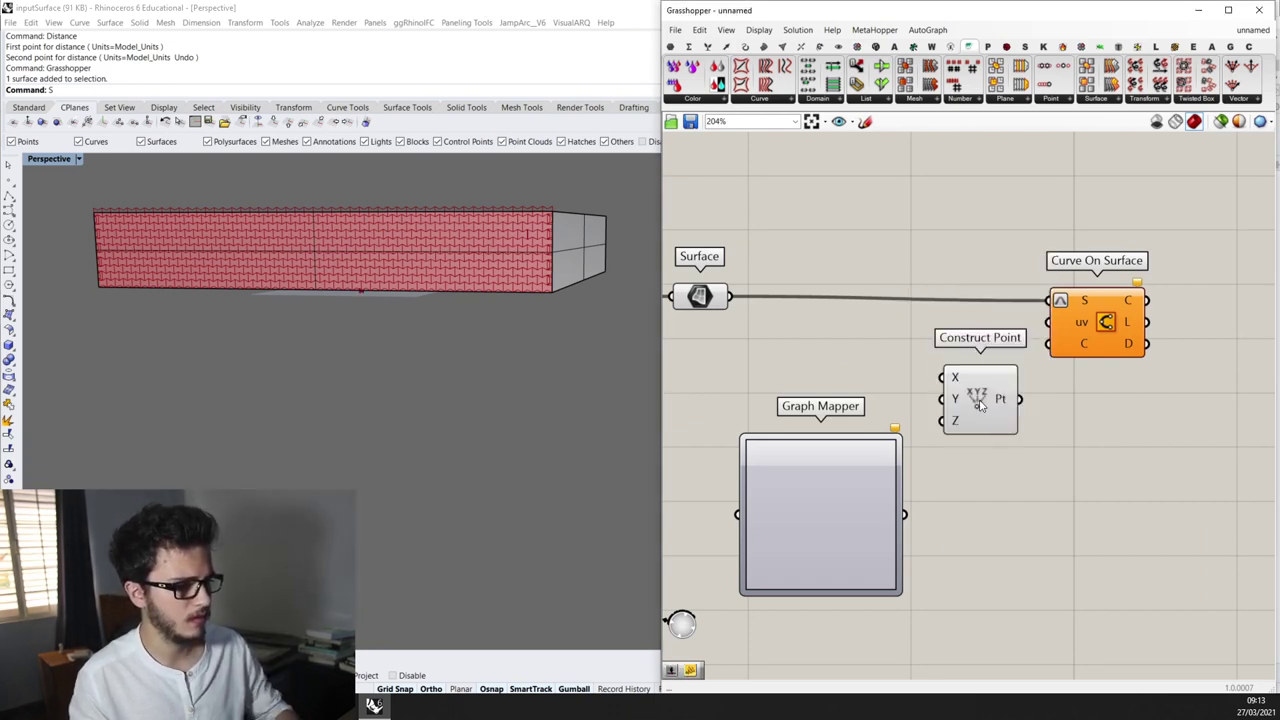
left_click_drag(980, 403, 988, 455)
Wire Graph Mapper's output into Construct Point's Y input and move Graph Mapper slightly lower
scroll(975, 450, "up", 2)
scroll(967, 445, "down", 2)
scroll(971, 436, "up", 2)
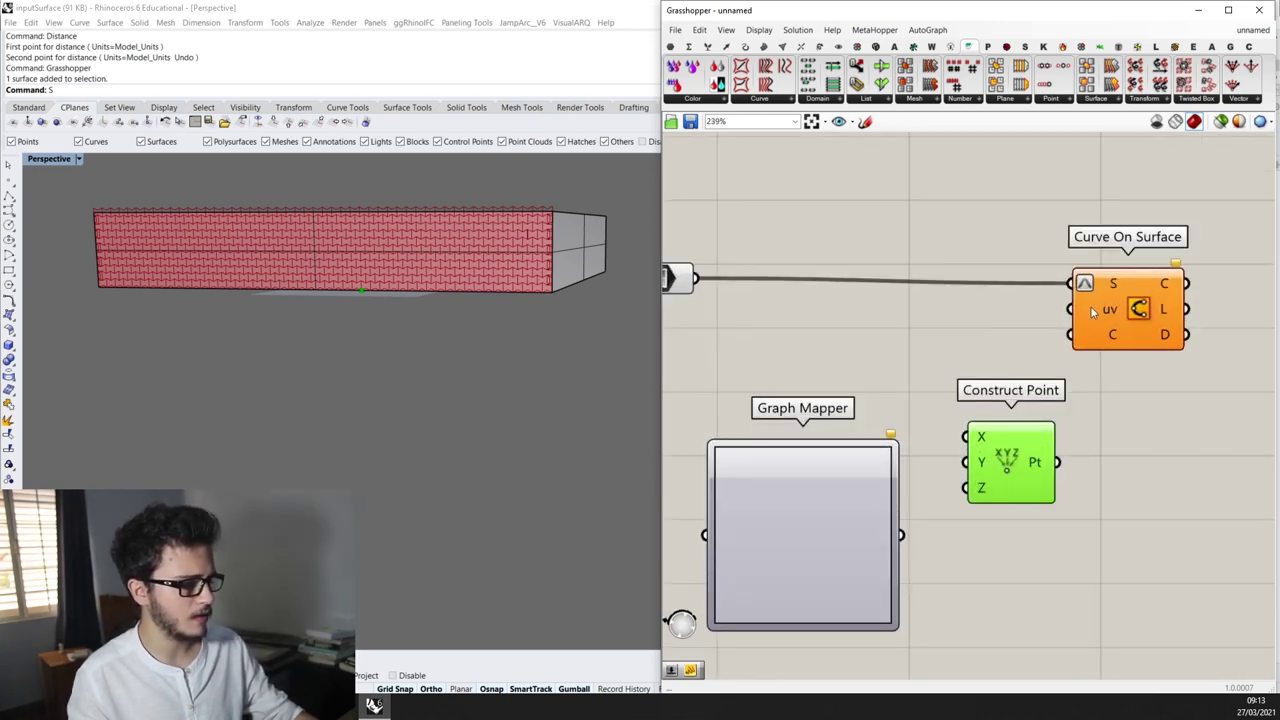
scroll(1095, 310, "down", 3)
scroll(975, 445, "up", 1)
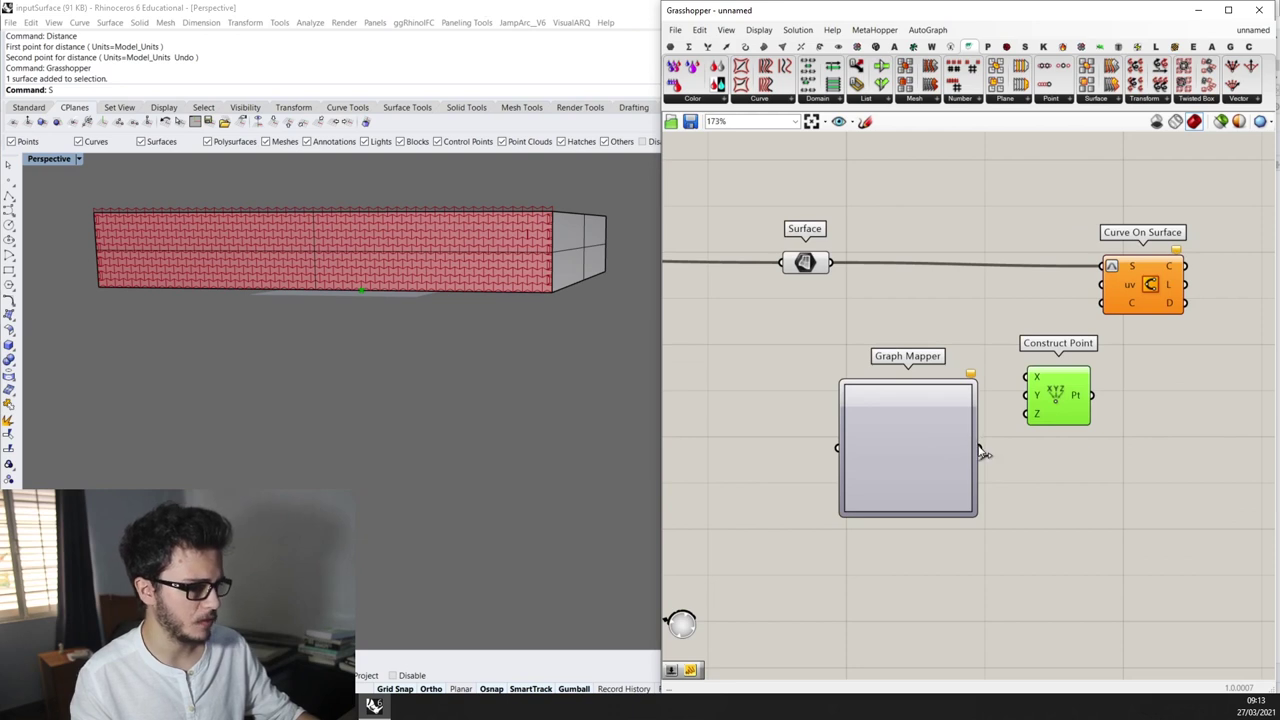
left_click_drag(940, 428, 937, 450)
scroll(946, 360, "down", 1)
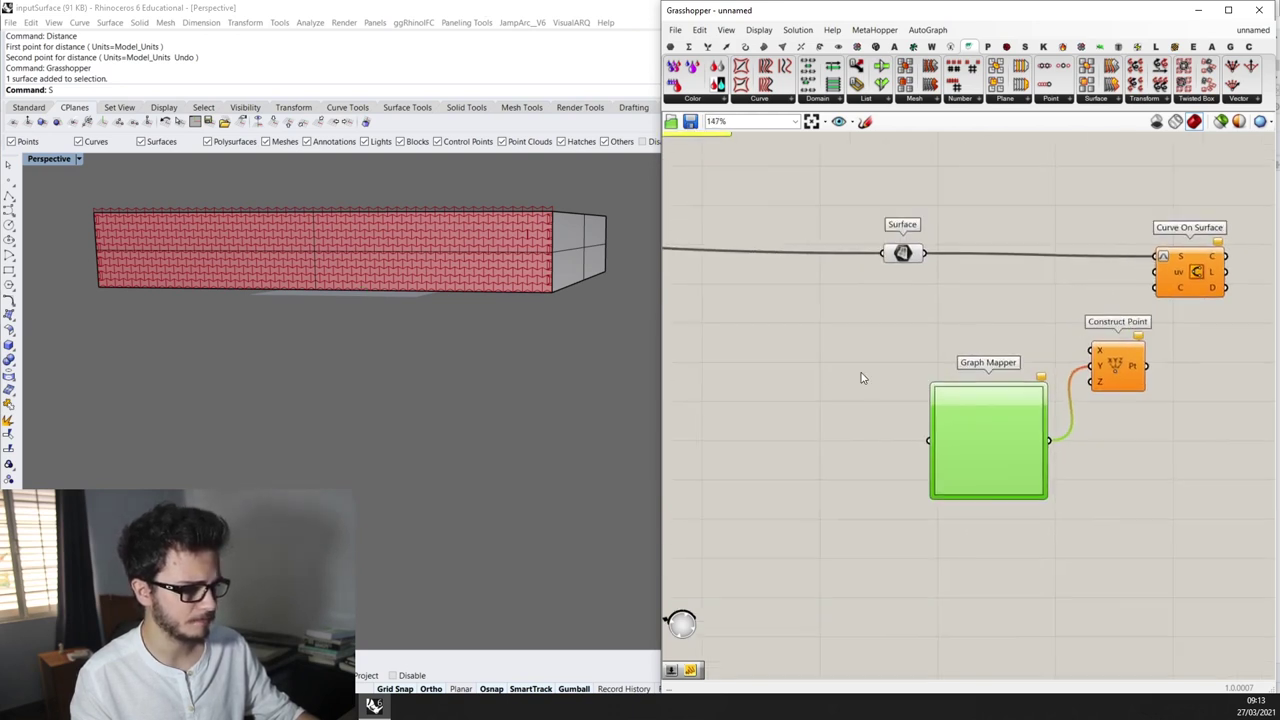
Add a Range component to the left of Graph Mapper
double_click(817, 375)
type("range")
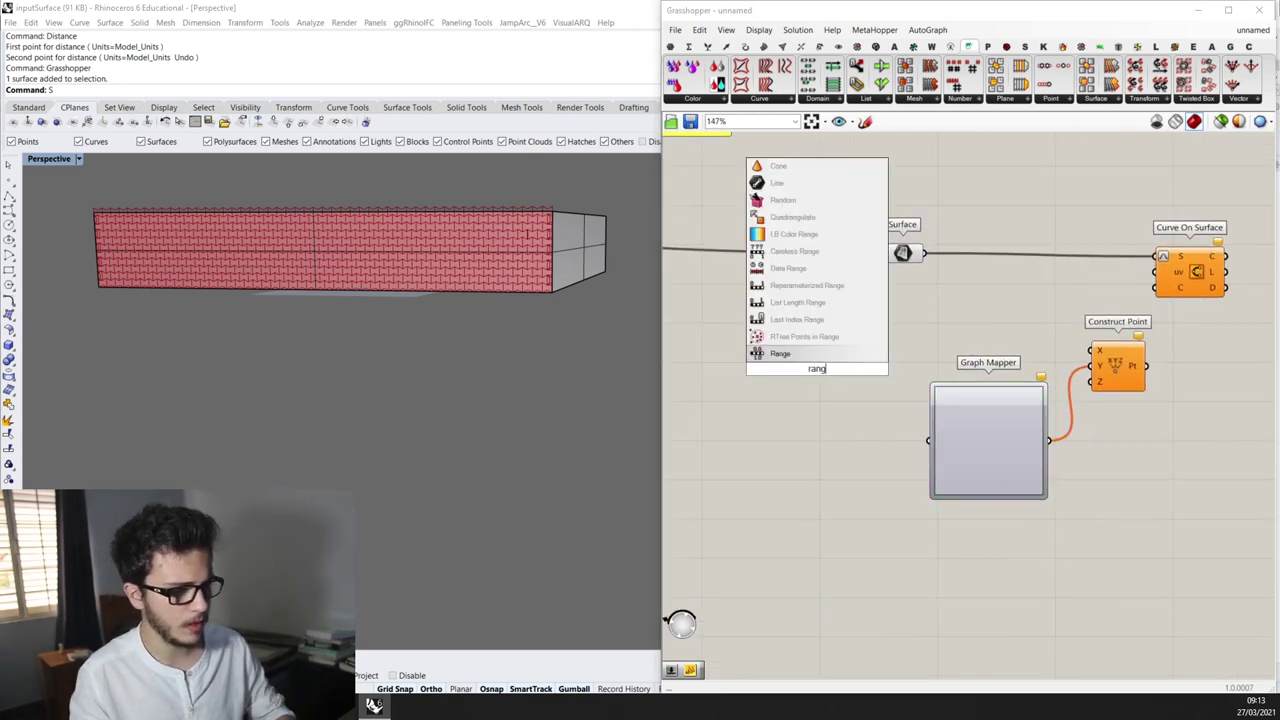
key("Return")
scroll(817, 373, "up", 2)
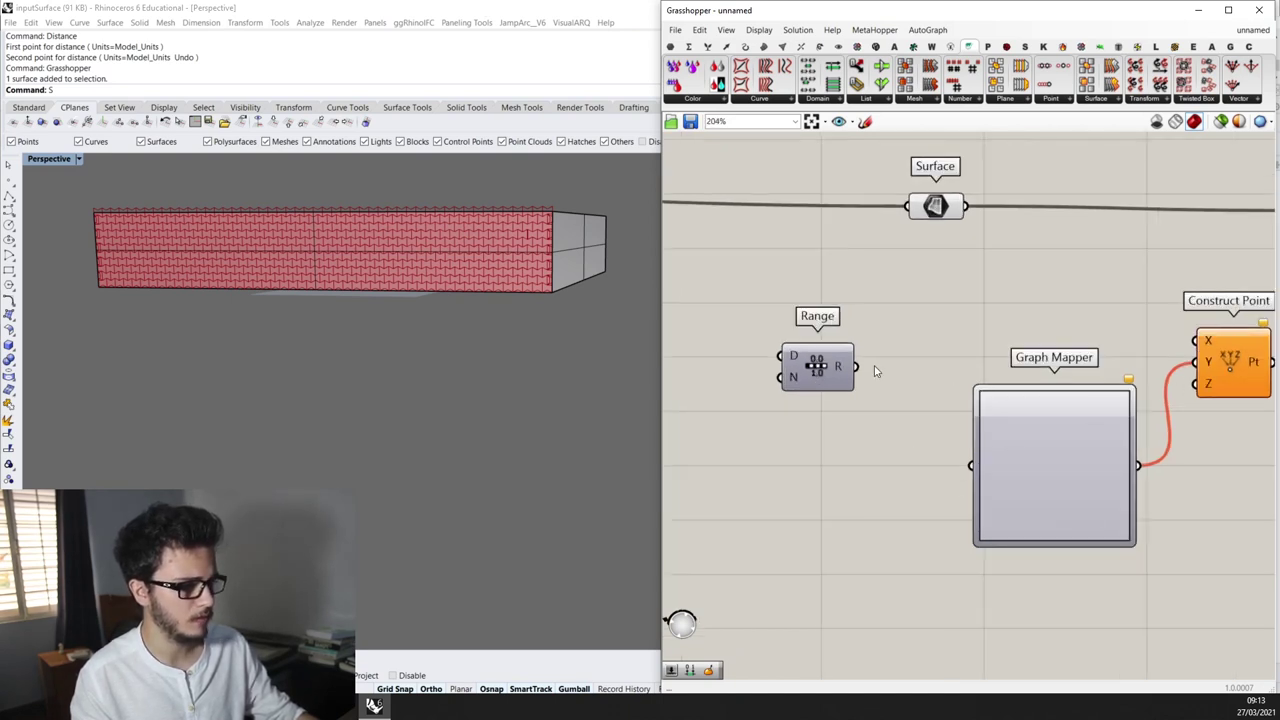
Wire Range's R output into both Graph Mapper's input and Construct Point's X input, repositioning Construct Point slightly
left_click_drag(857, 368, 971, 465)
left_click_drag(935, 328, 1198, 341)
right_click_drag(1215, 345, 912, 386)
left_click_drag(926, 389, 926, 408)
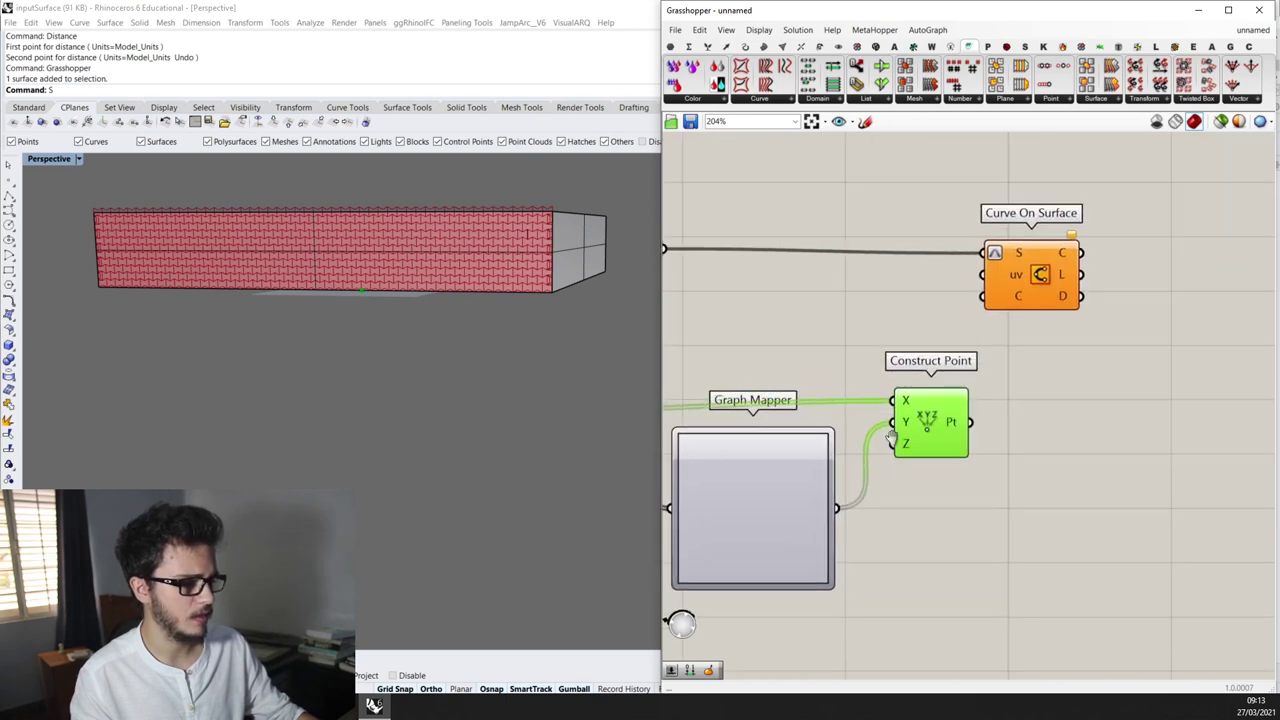
Set the Graph Mapper's graph type to Sine
right_click_drag(897, 445, 959, 373)
right_click(828, 418)
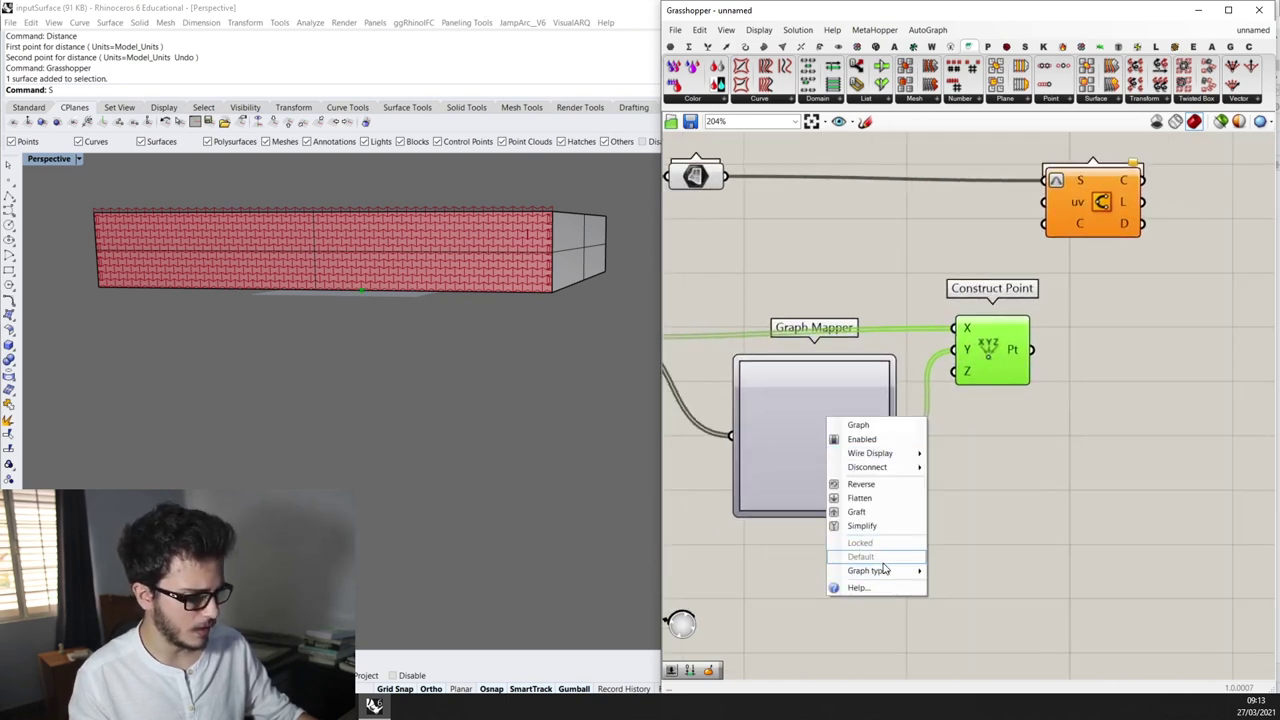
mouse_move(884, 569)
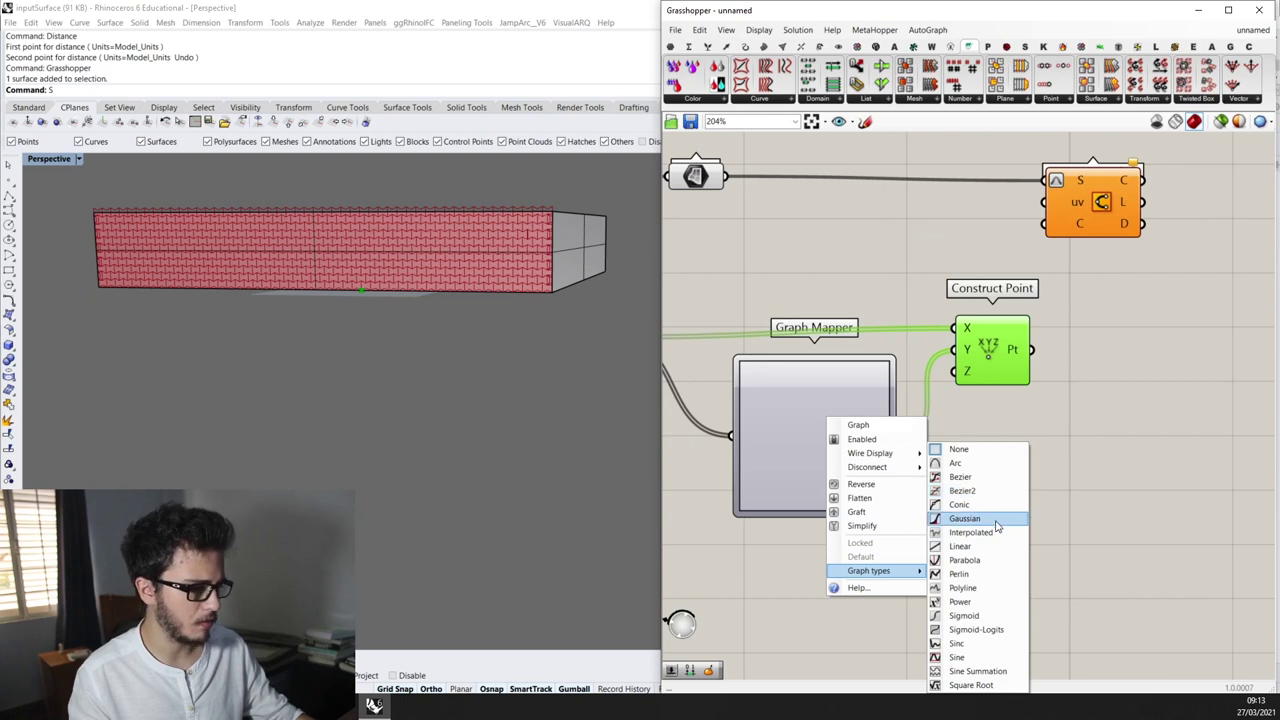
left_click(971, 658)
scroll(851, 404, "down", 2)
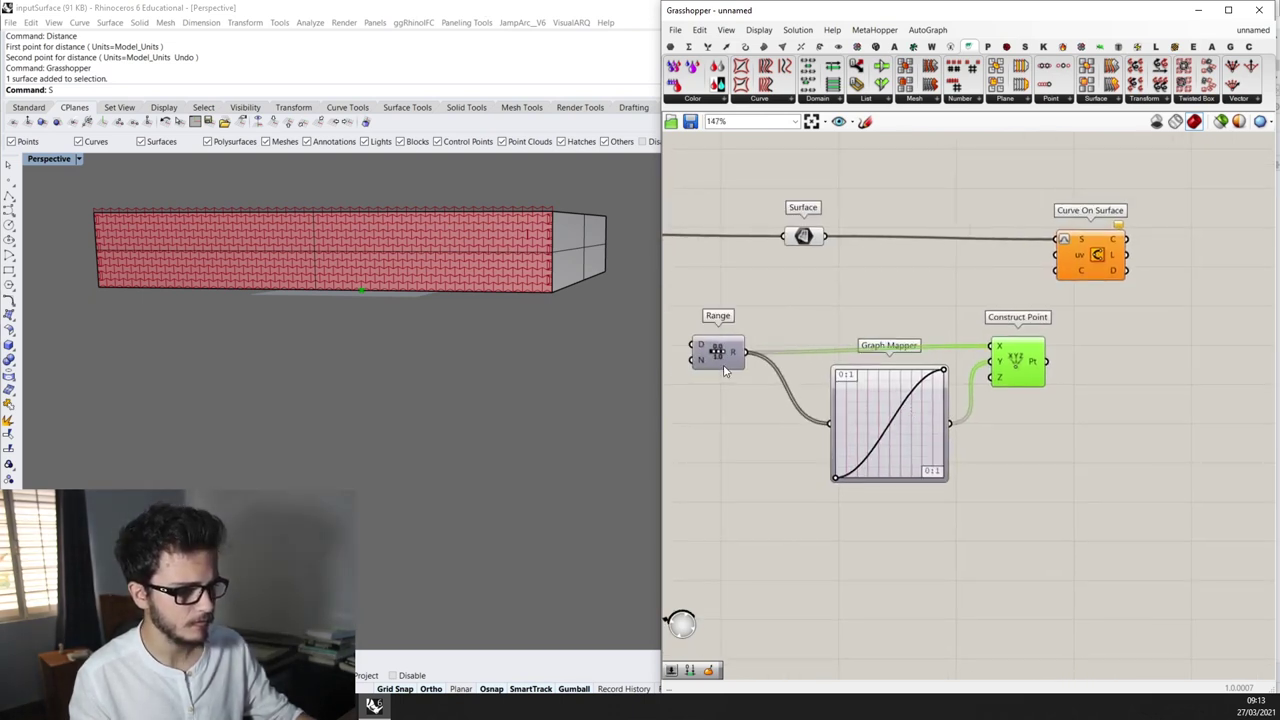
Wire Construct Point's Pt output into Curve On Surface's uv input and shift Range slightly
left_click_drag(725, 368, 717, 352)
right_click_drag(992, 373, 945, 381)
left_click_drag(949, 382, 1006, 286)
right_click_drag(516, 298, 292, 318)
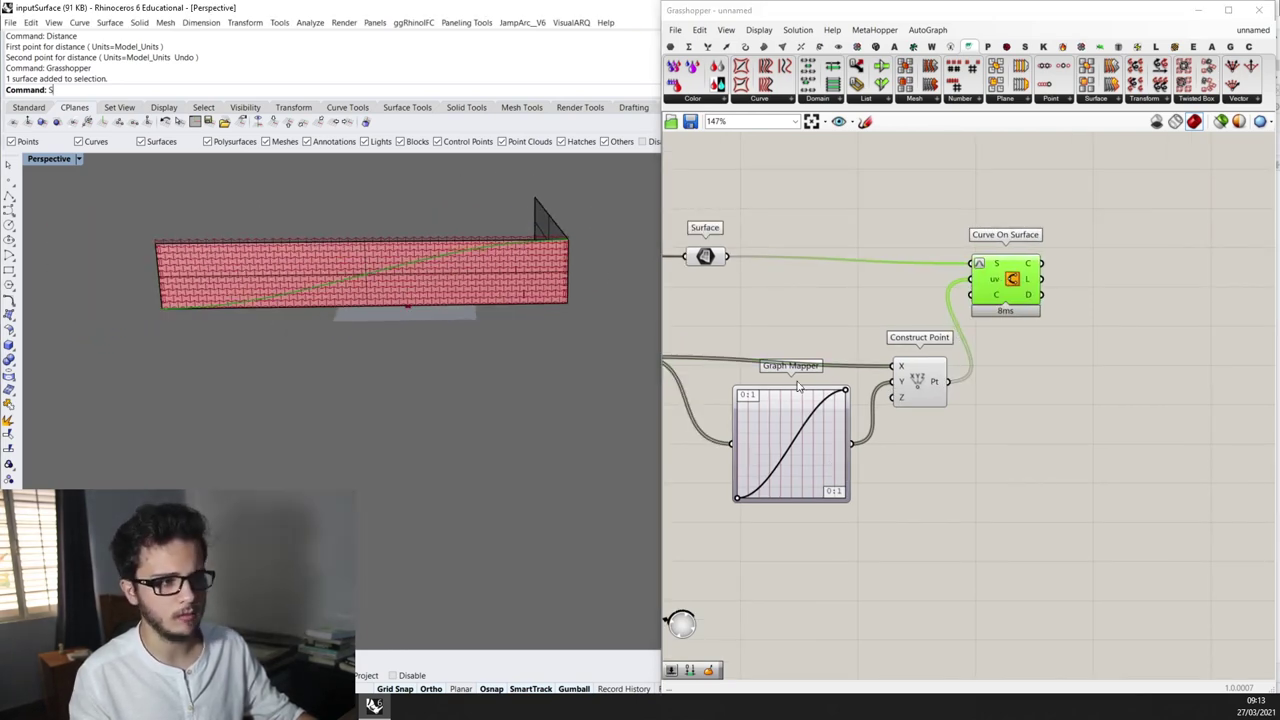
Reshape the Graph Mapper's sine curve into a single hump that peaks around the middle of the graph
scroll(792, 381, "up", 1)
left_click_drag(845, 388, 782, 392)
right_click_drag(530, 286, 506, 263)
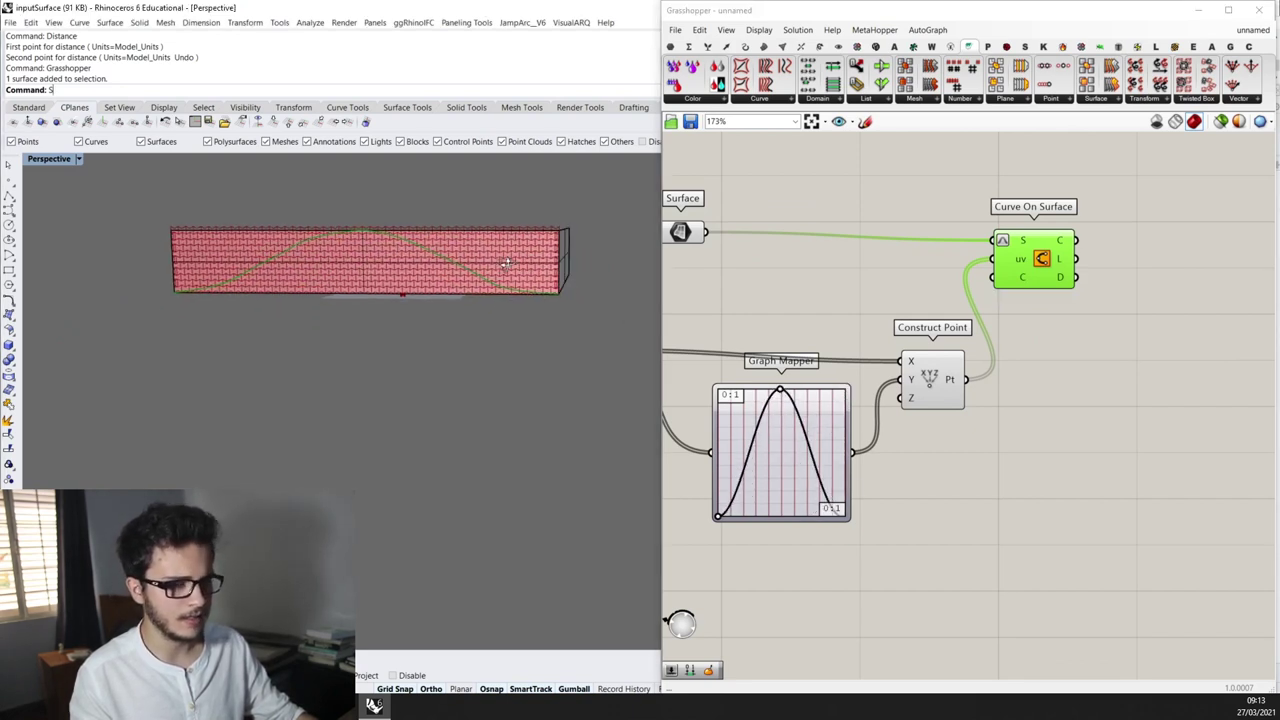
Inspect the generated curve on the wall surface up close for smoothness
scroll(420, 270, "up", 6)
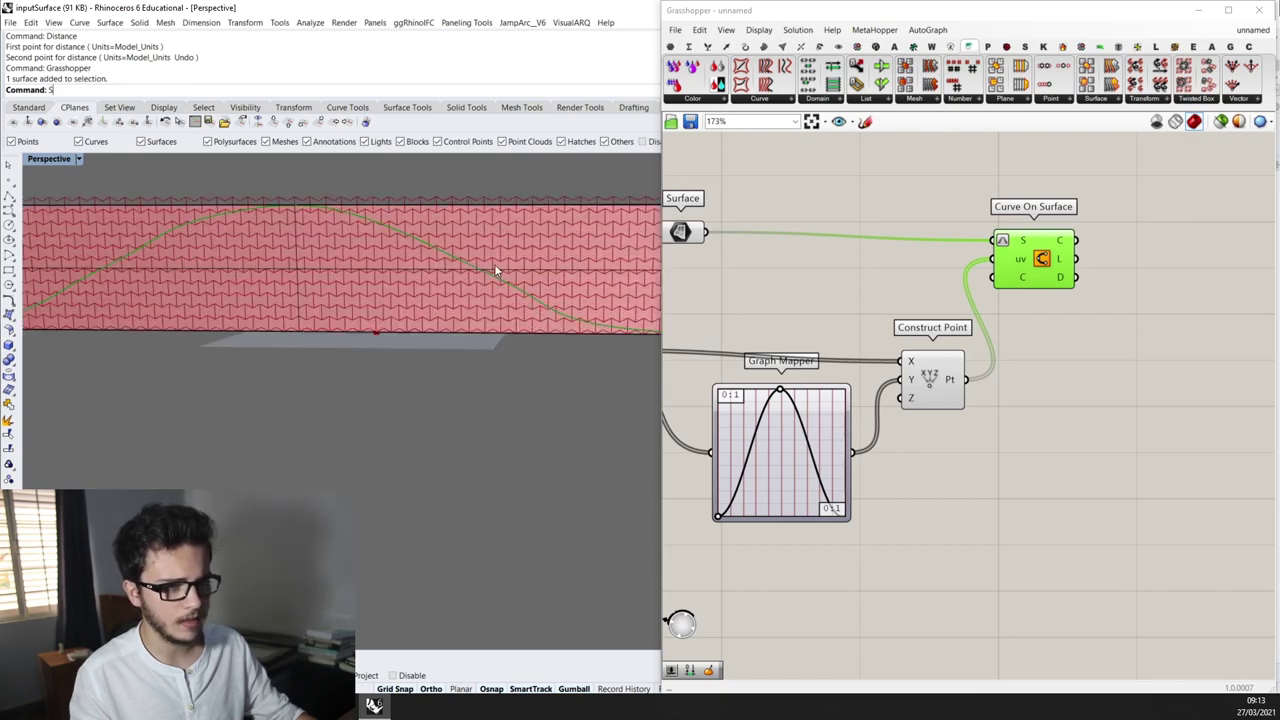
scroll(497, 270, "down", 3)
scroll(503, 276, "up", 3)
scroll(487, 277, "down", 3)
scroll(269, 277, "down", 1)
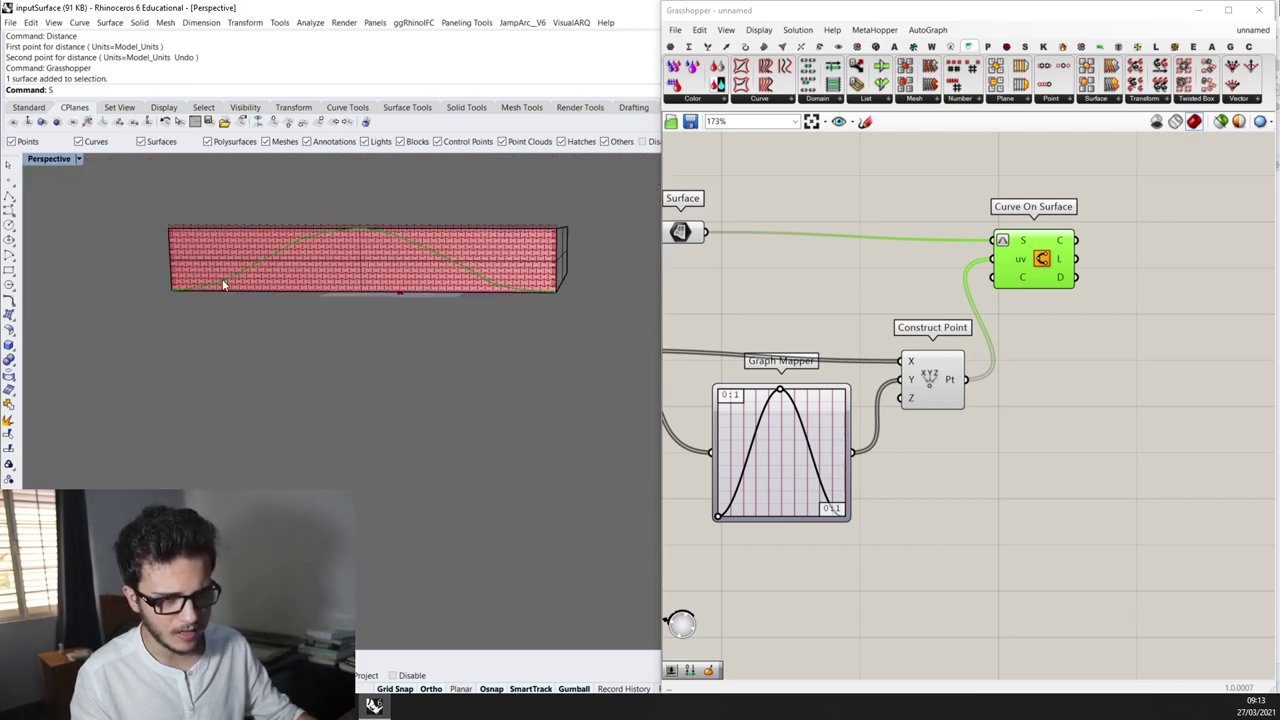
scroll(226, 276, "up", 4)
scroll(778, 271, "down", 2)
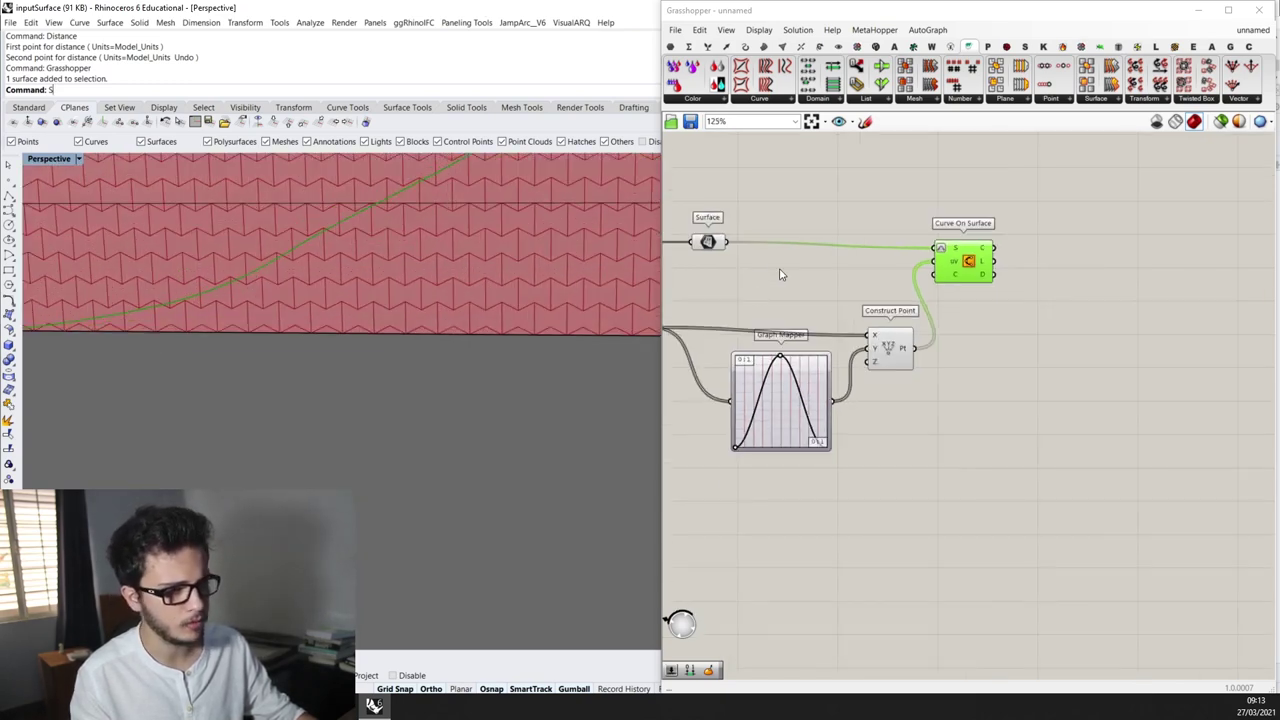
Add a number slider with the value 50 beside Range and wire it into Range's N input
right_click_drag(780, 271, 849, 277)
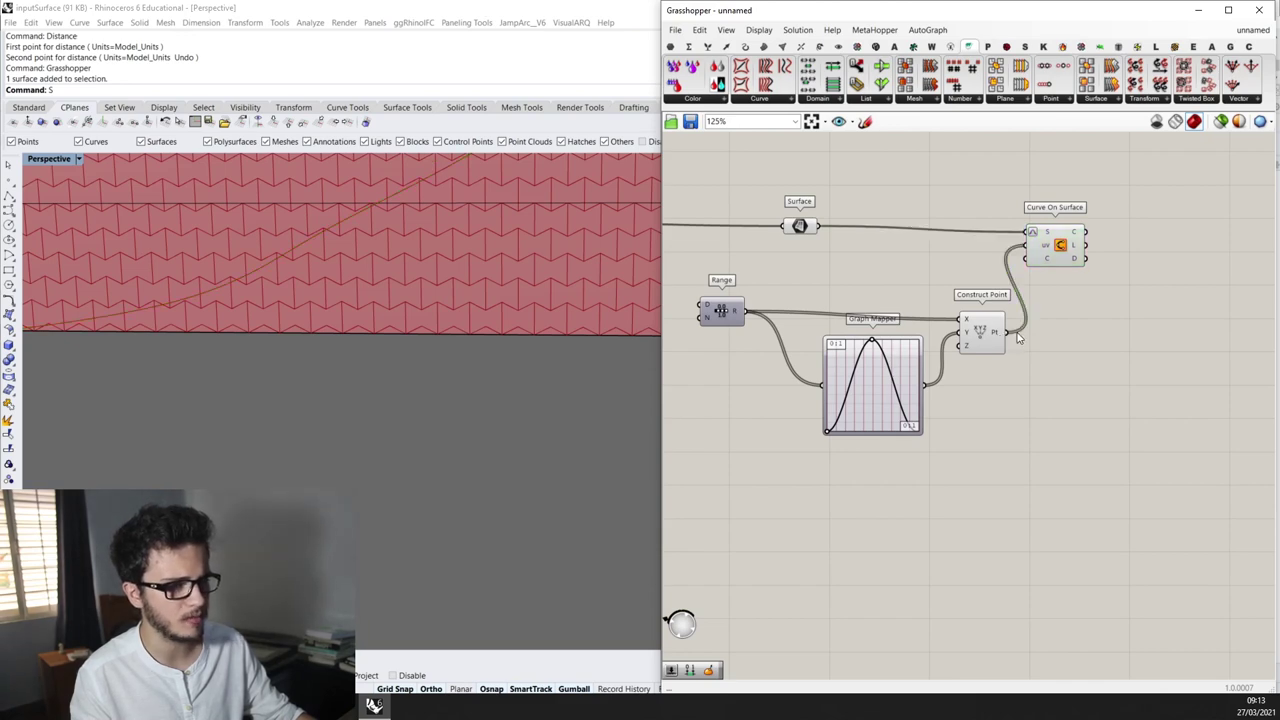
right_click_drag(711, 329, 806, 310)
scroll(806, 310, "up", 3)
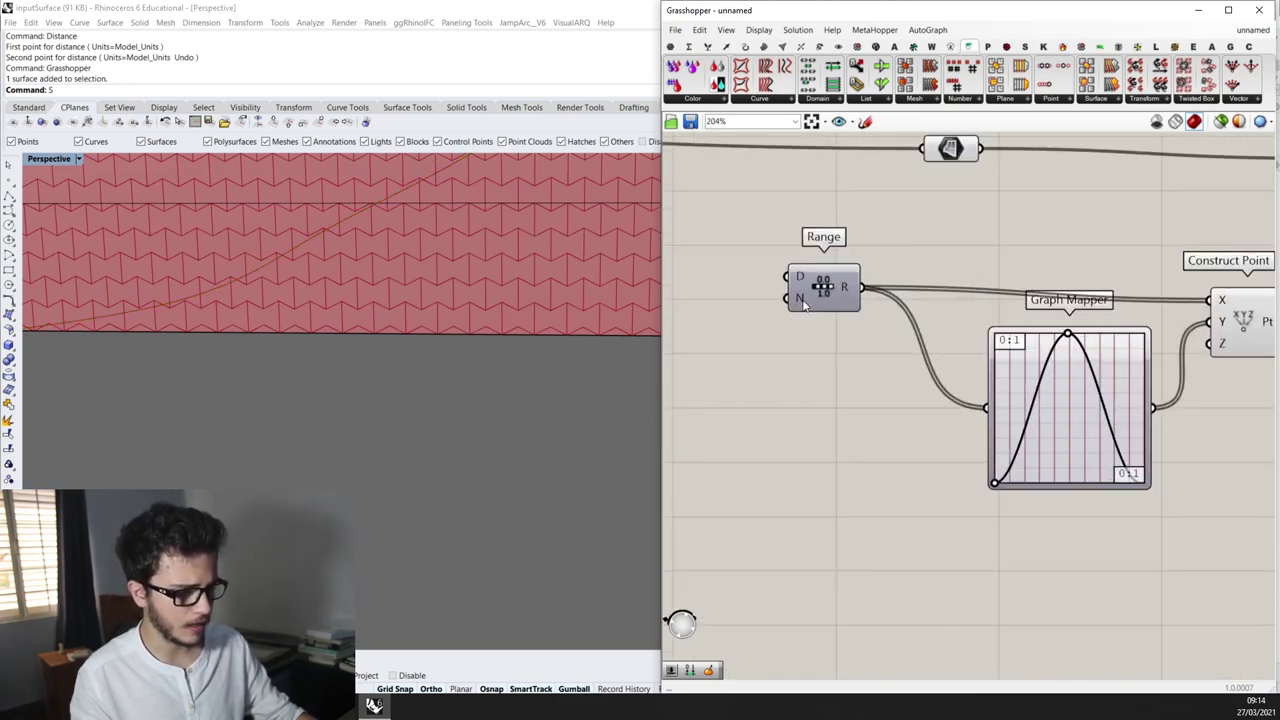
scroll(806, 306, "up", 2)
scroll(791, 358, "down", 4)
double_click(789, 386)
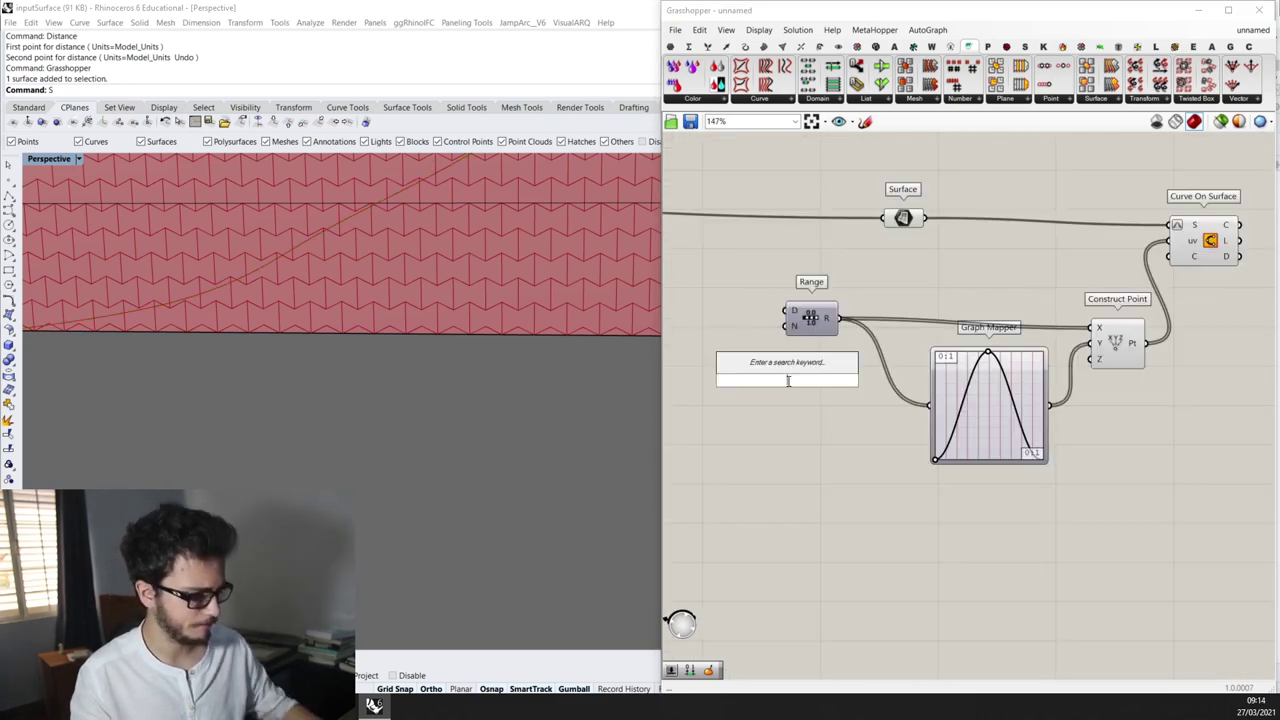
type("50")
key("Return")
scroll(789, 385, "up", 1)
left_click_drag(731, 379, 582, 380)
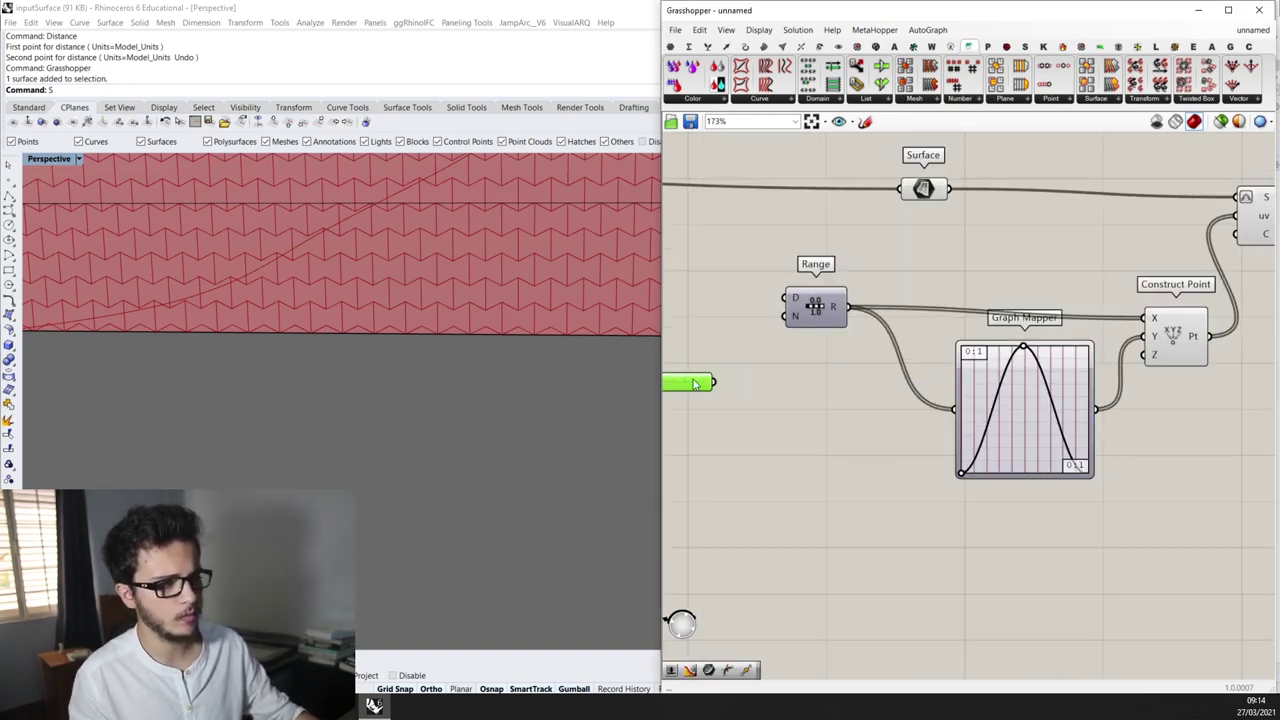
left_click_drag(713, 381, 785, 318)
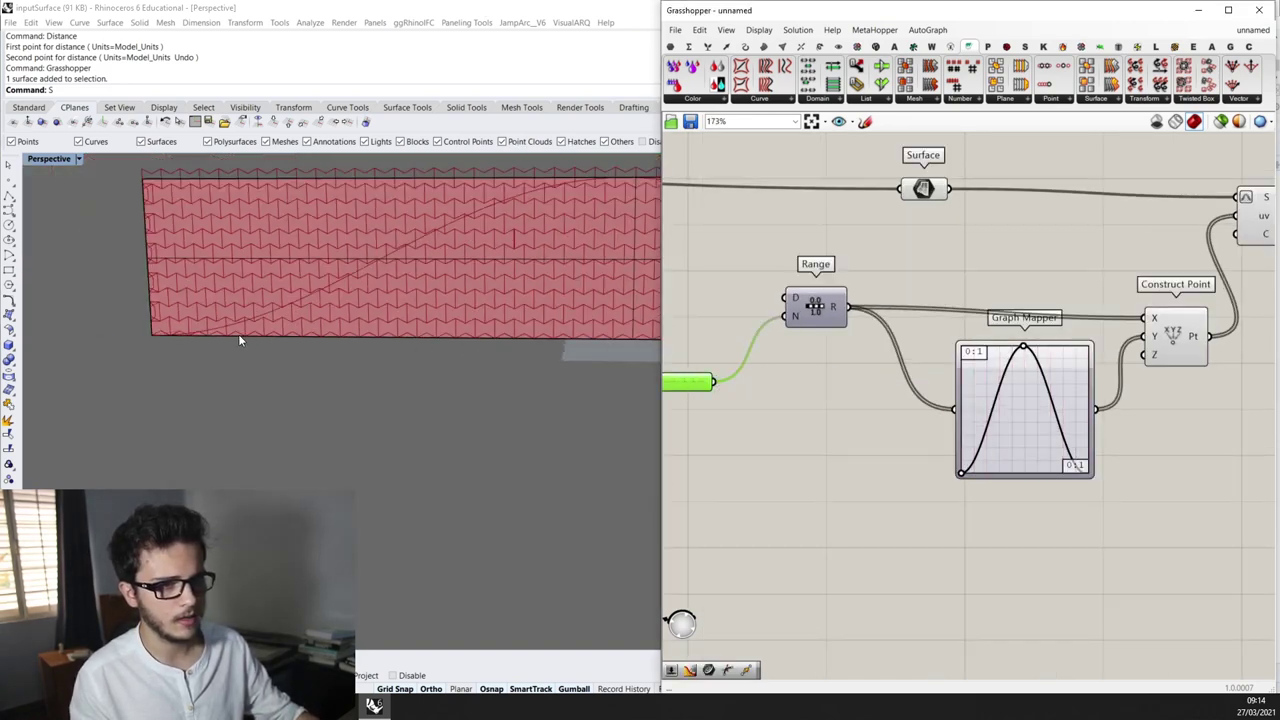
Highlight the Curve On Surface result and examine it along the whole wall
scroll(1071, 261, "down", 3)
right_click_drag(1038, 265, 821, 333)
left_click(979, 303)
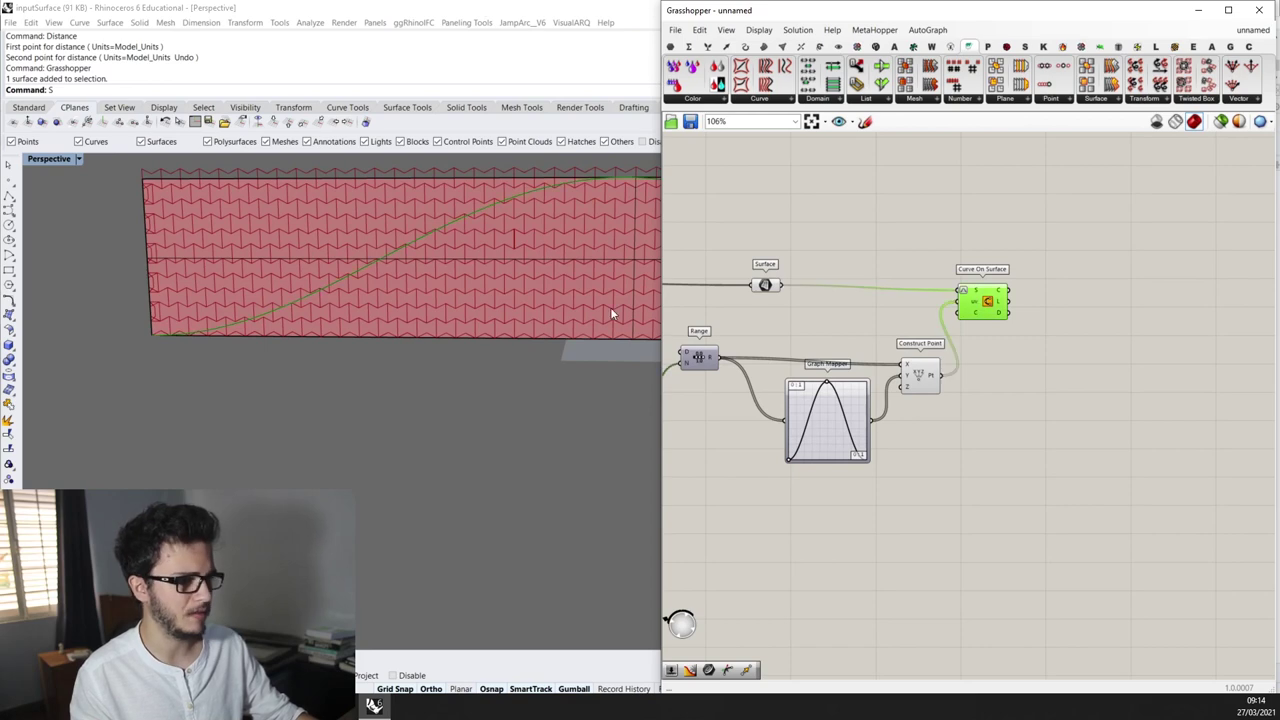
scroll(558, 302, "down", 6)
right_click_drag(500, 311, 466, 317)
scroll(799, 397, "up", 2)
scroll(491, 370, "down", 2)
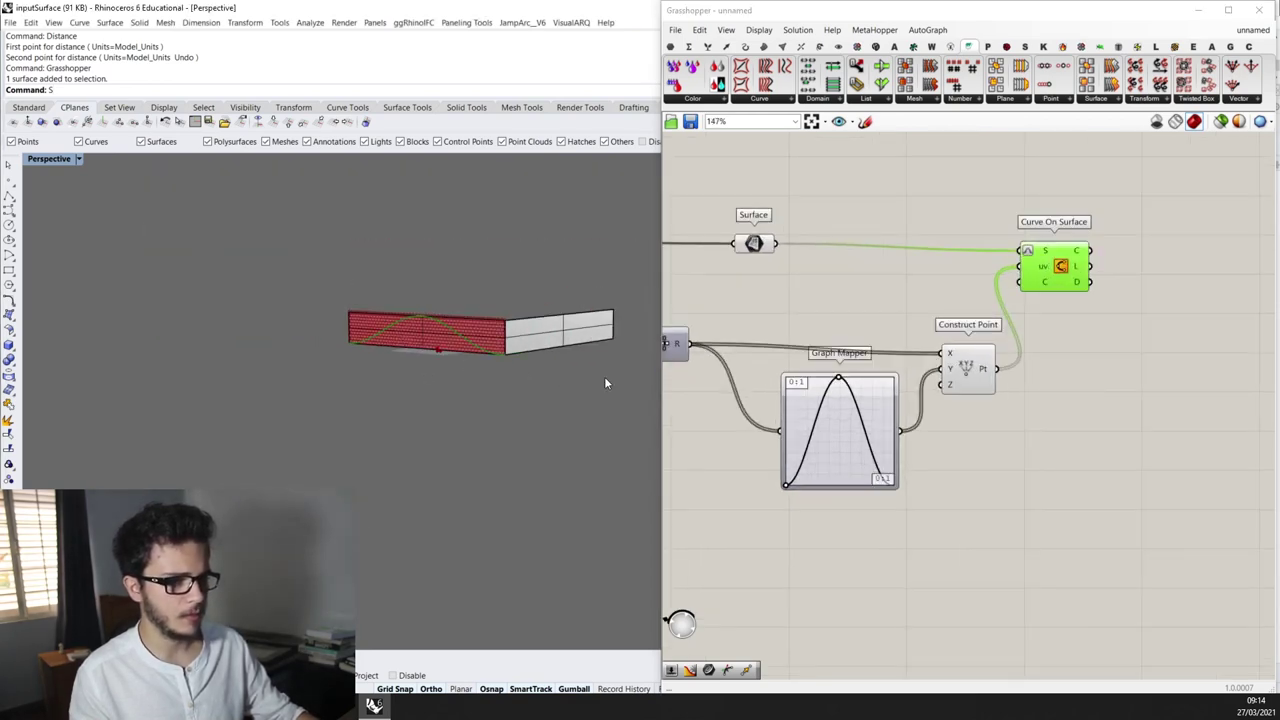
Raise the start handle of the Graph Mapper's sine curve so the hump begins and ends above the graph's base
mouse_move(840, 382)
left_mouse_down()
mouse_move(816, 385)
mouse_move(842, 381)
left_mouse_up()
scroll(838, 372, "up", 1)
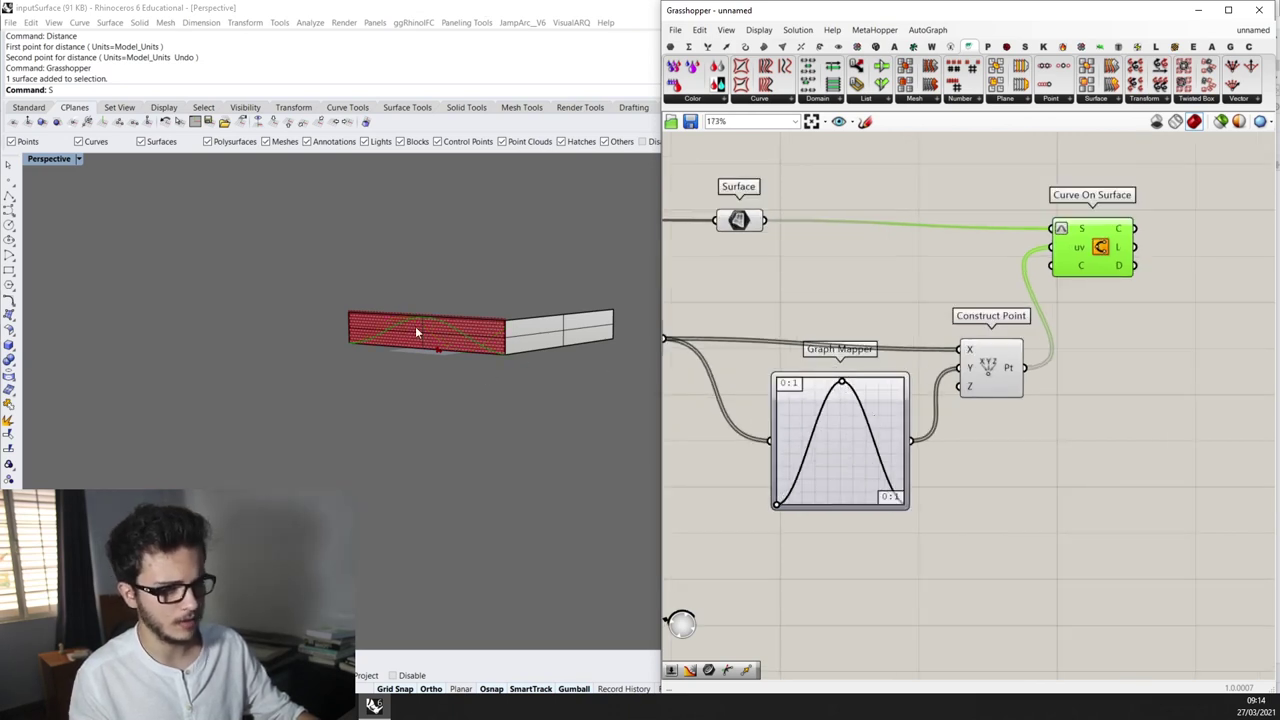
scroll(390, 318, "up", 2)
scroll(474, 421, "down", 1)
scroll(800, 340, "down", 3)
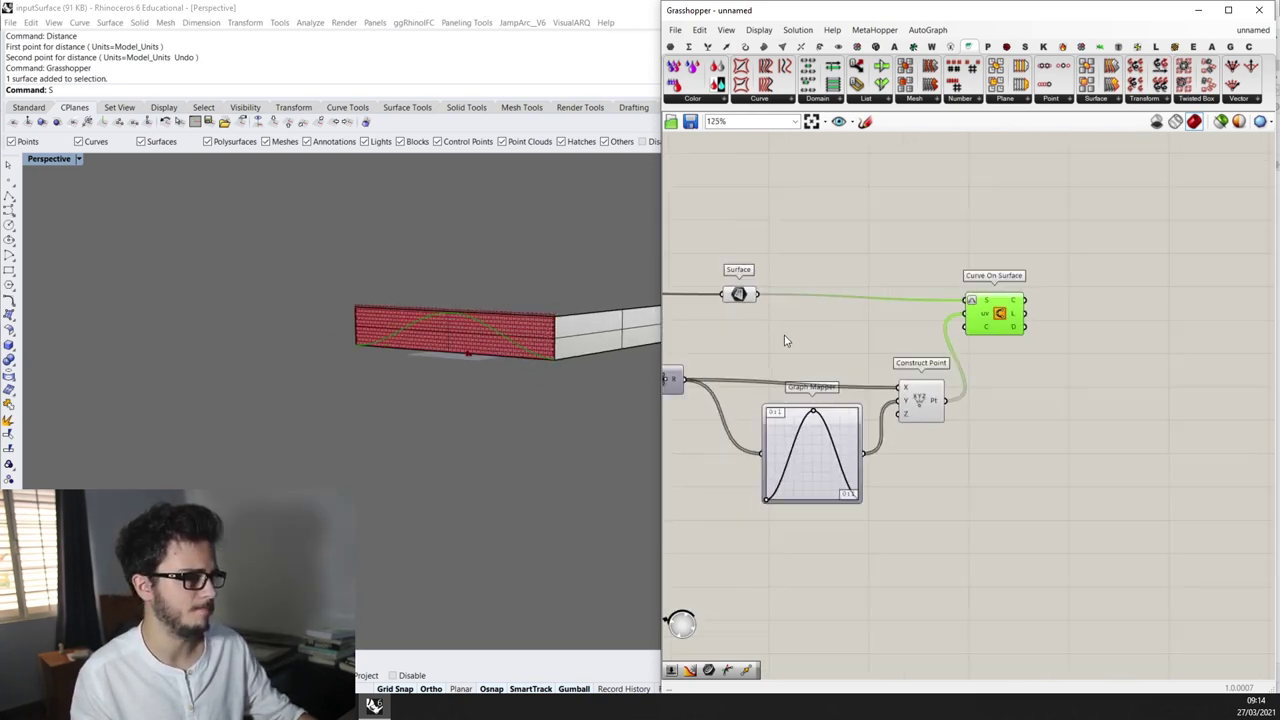
left_click(836, 324)
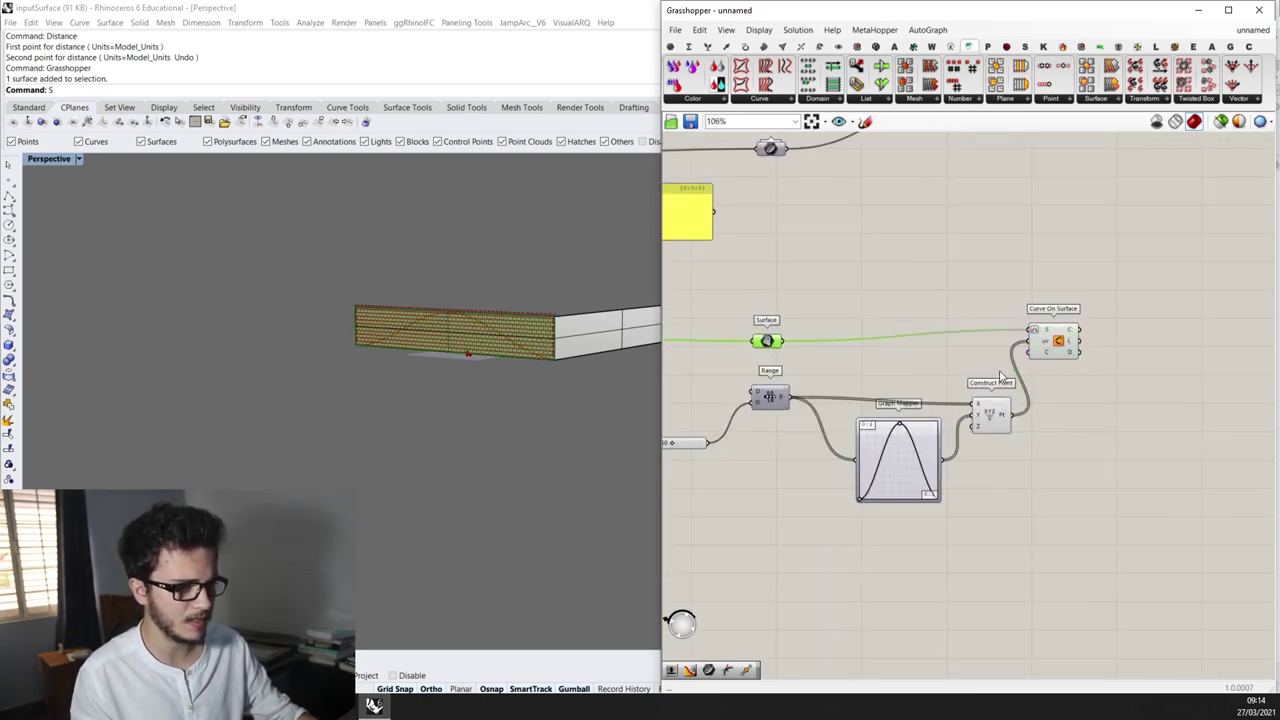
scroll(965, 465, "up", 3)
left_click_drag(800, 524, 800, 482)
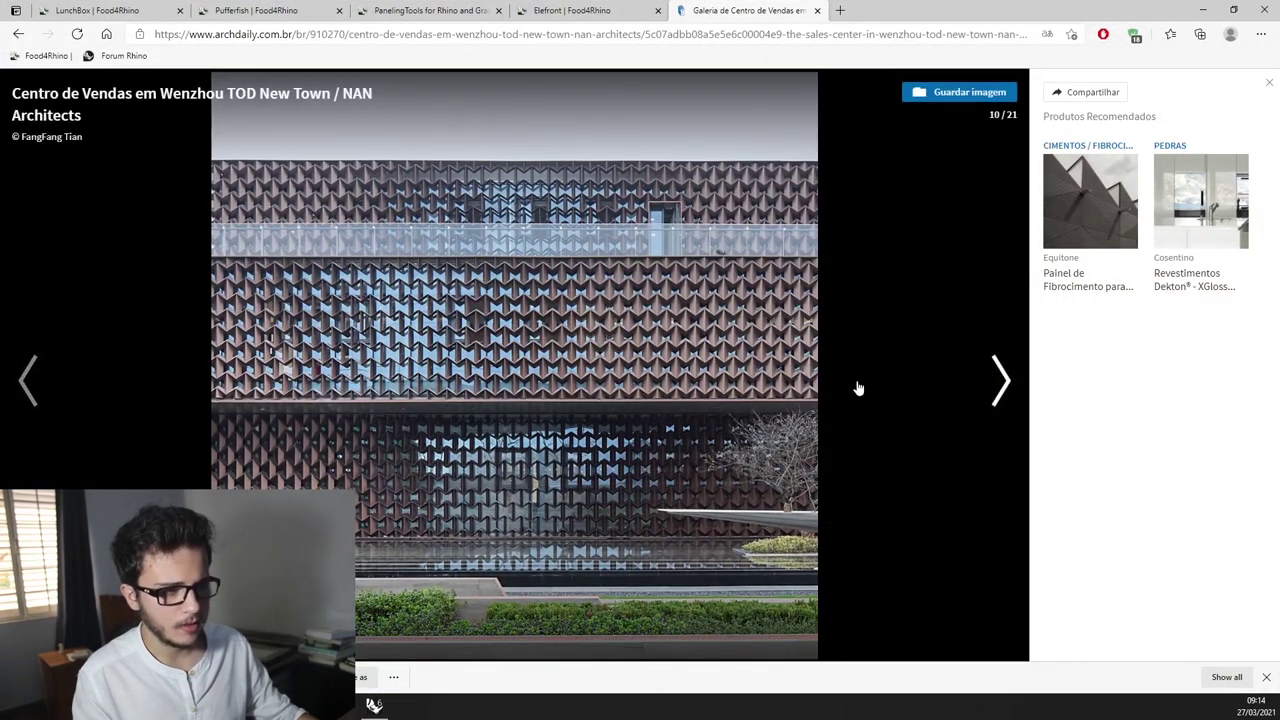
Browse the ArchDaily Wenzhou TOD New Town gallery in the browser to the facade analysis diagram, image 15, and return to Grasshopper
left_click(979, 383)
left_click(979, 383)
left_click(978, 383)
left_click(978, 383)
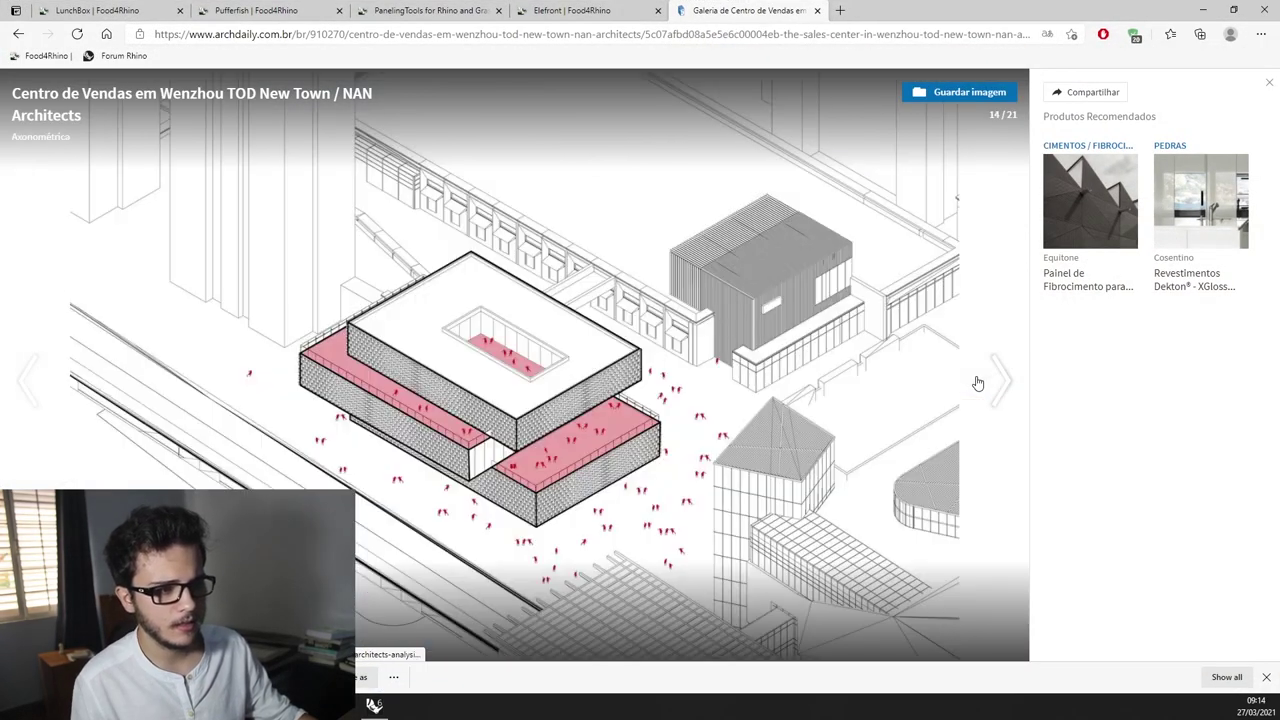
left_click(977, 383)
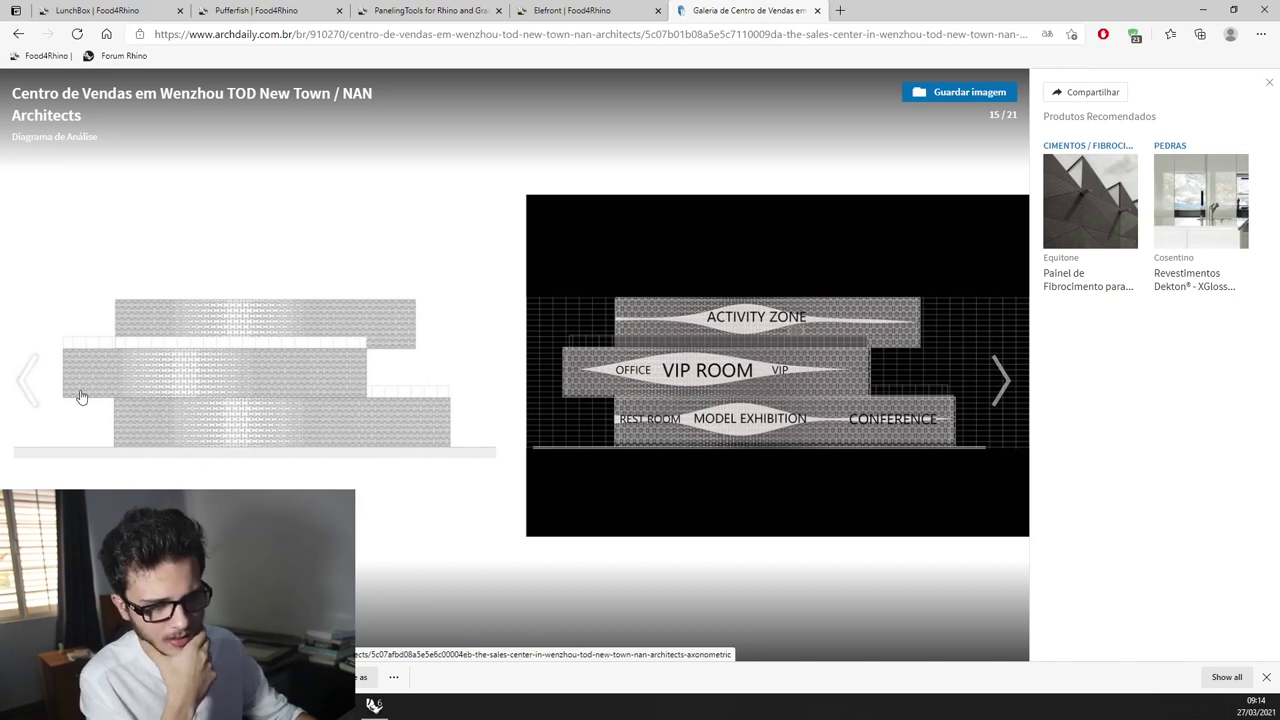
left_click(56, 390)
left_click(990, 376)
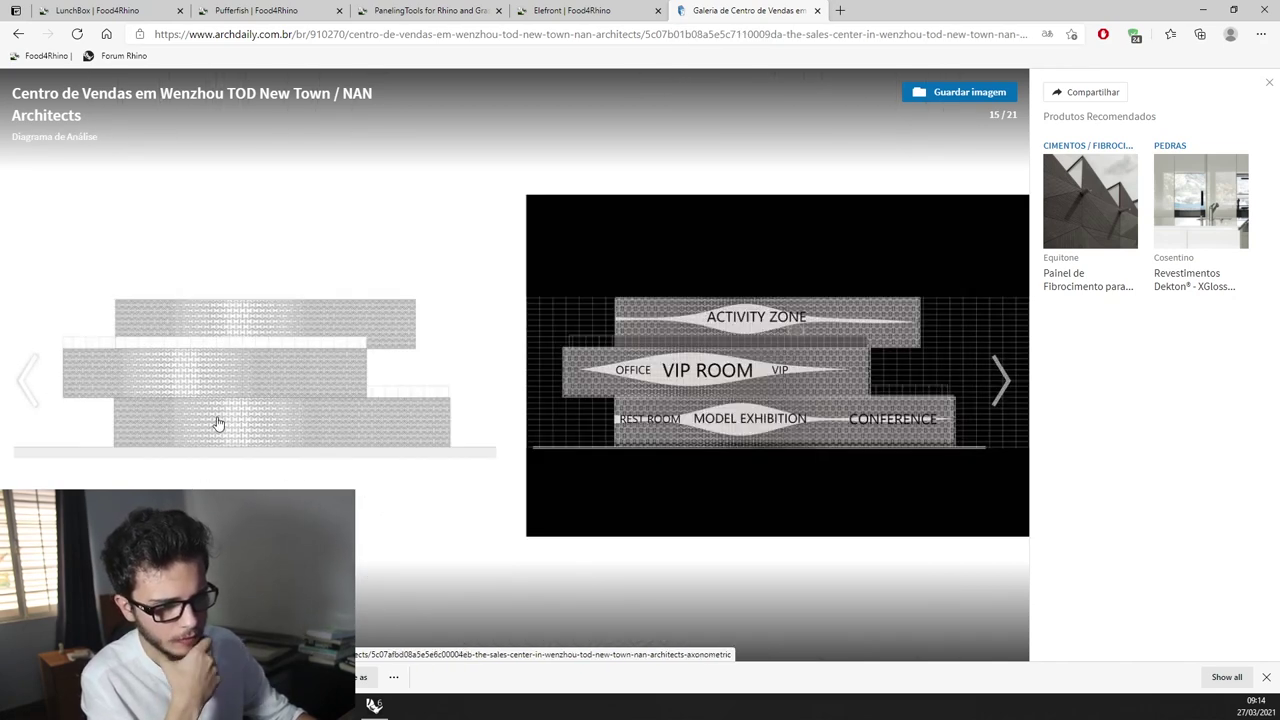
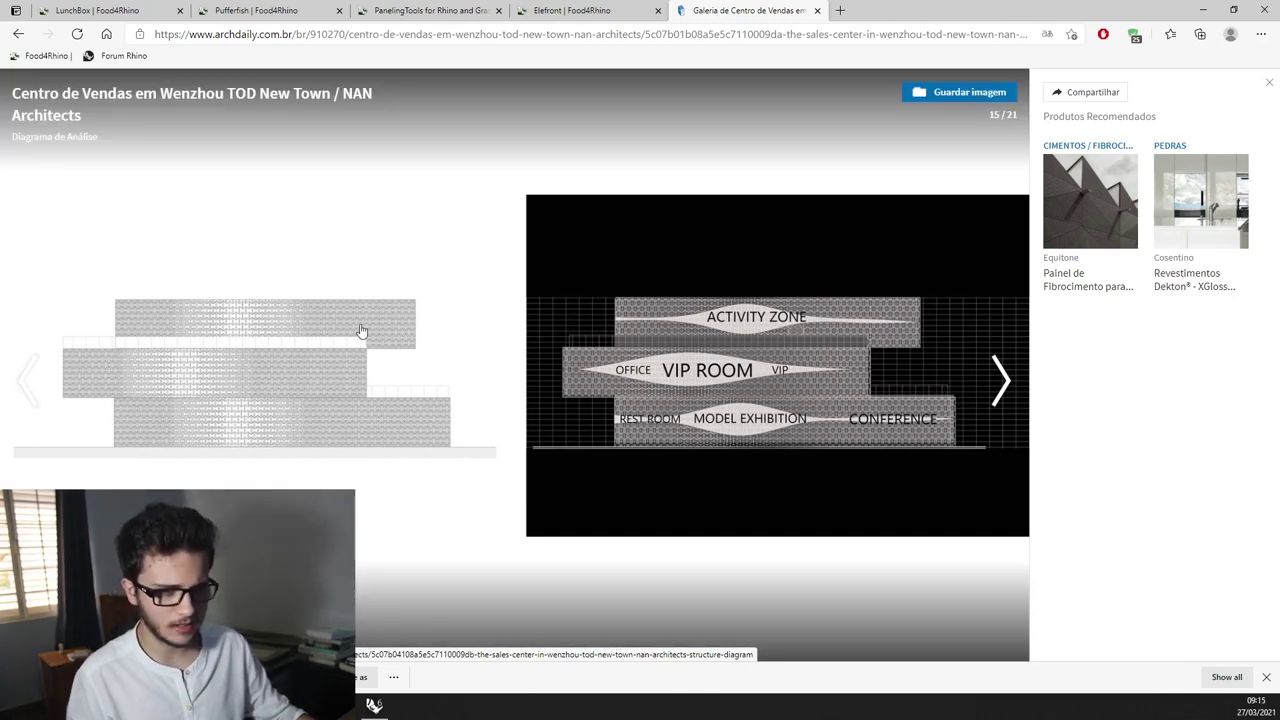
left_click(1204, 9)
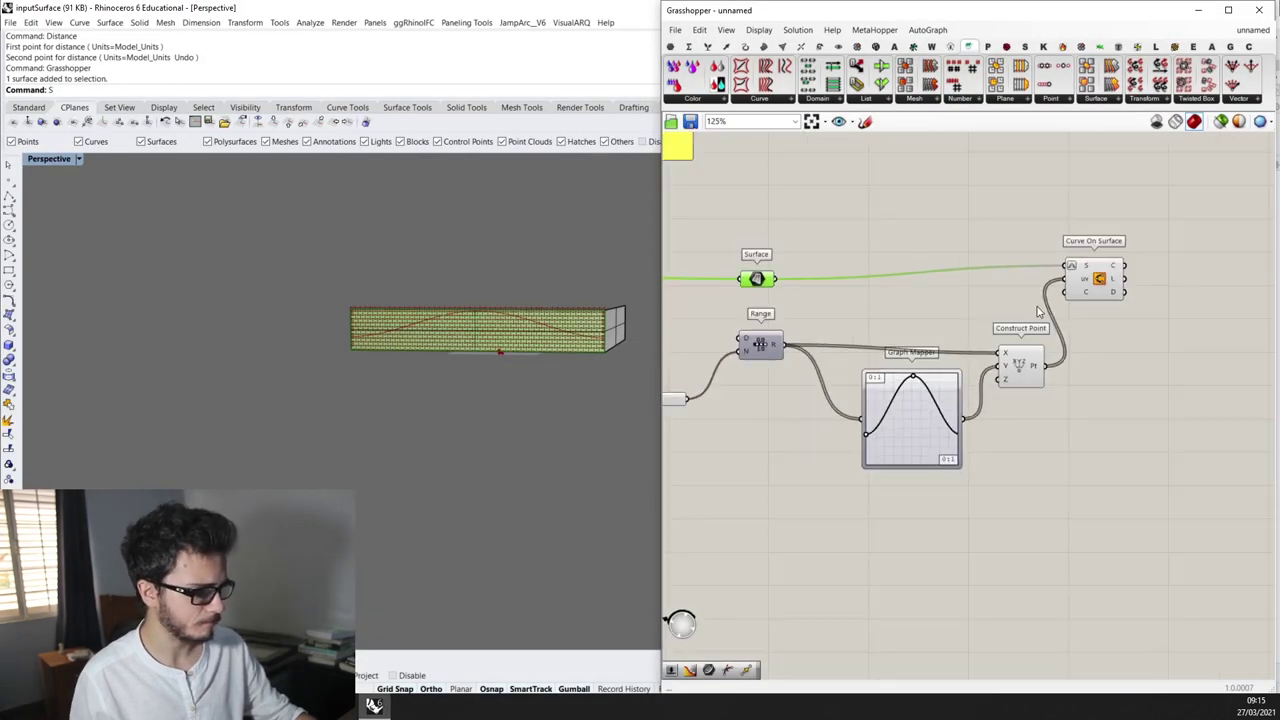
Duplicate the slider, Range, Graph Mapper and Construct Point group below the original
right_click_drag(613, 350, 710, 352)
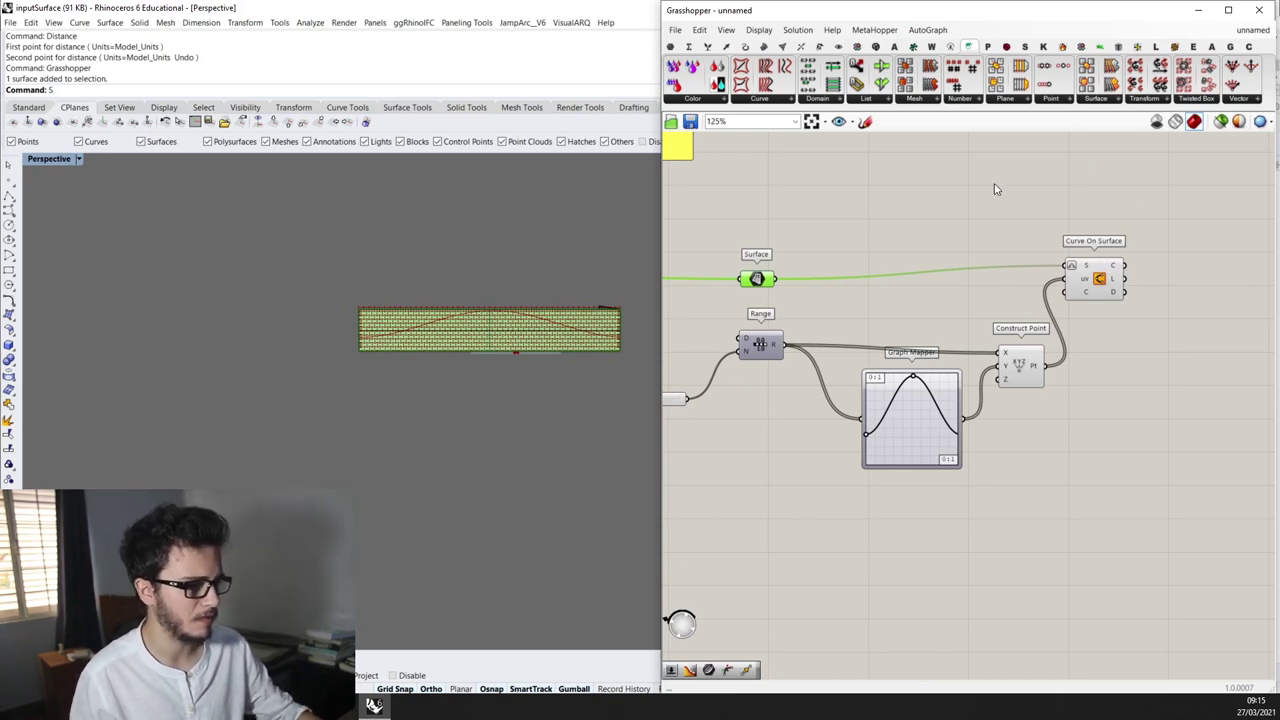
scroll(995, 189, "down", 2)
left_click_drag(1053, 416, 728, 299)
key("ctrl+c")
key("ctrl+v")
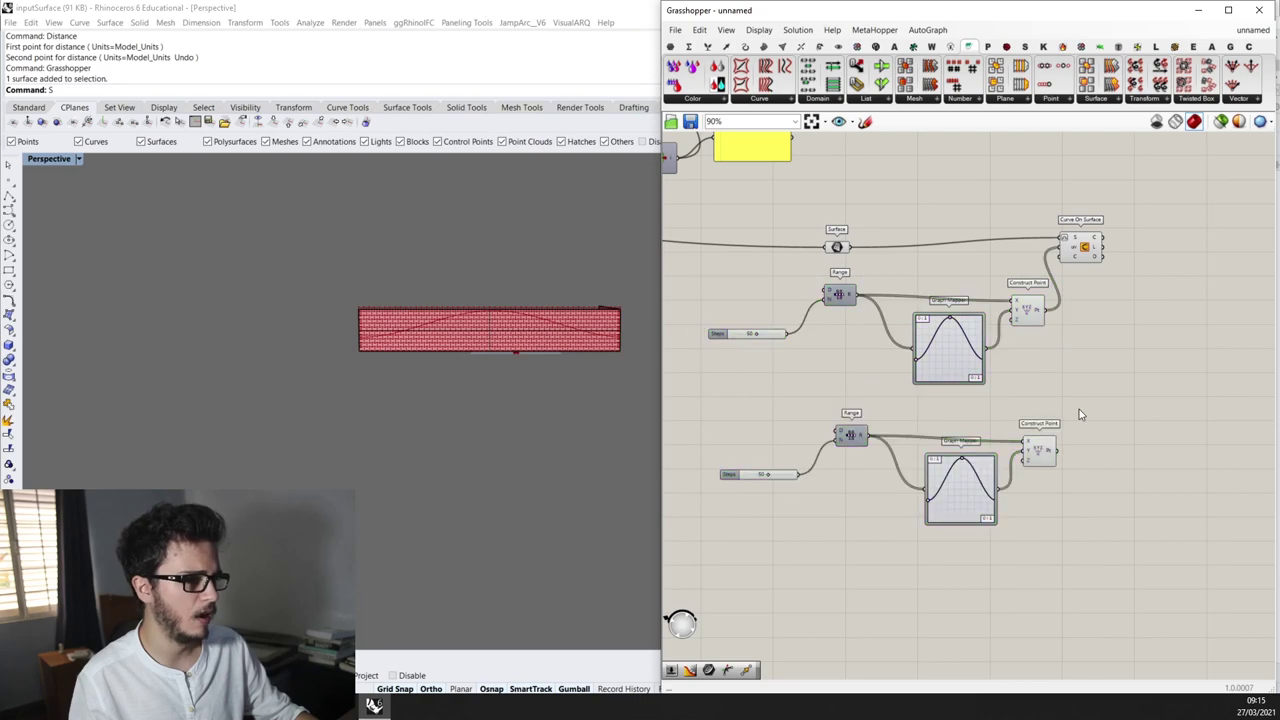
Delete the duplicated Graph Mapper and shift the original Graph Mapper slightly away from Construct Point
left_click(1079, 414)
scroll(1067, 391, "up", 2)
left_click(1085, 412)
scroll(938, 296, "up", 2)
left_click(937, 296)
scroll(1031, 283, "down", 1)
left_click(906, 416)
key("Delete")
scroll(888, 210, "up", 1)
left_click(860, 233)
left_click_drag(860, 233, 829, 241)
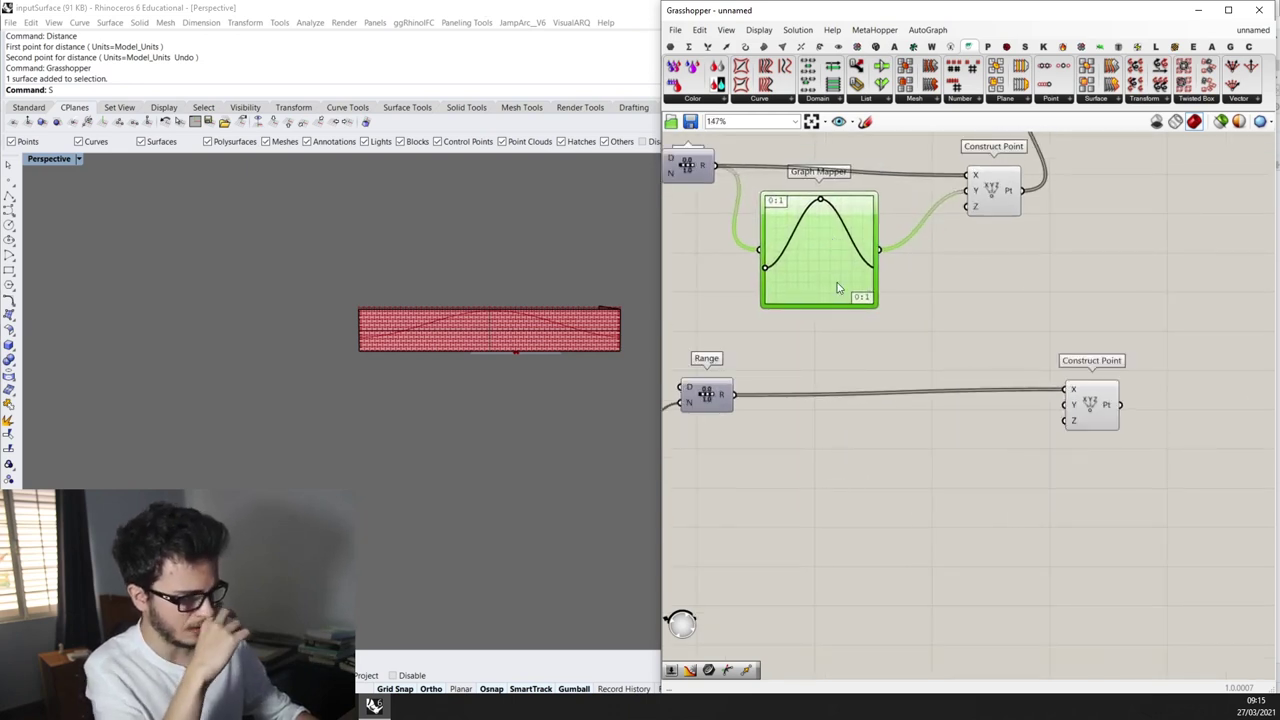
Add a Remap Numbers component near the duplicated Construct Point and wire the Graph Mapper's output into its V input
double_click(933, 440)
type("remap")
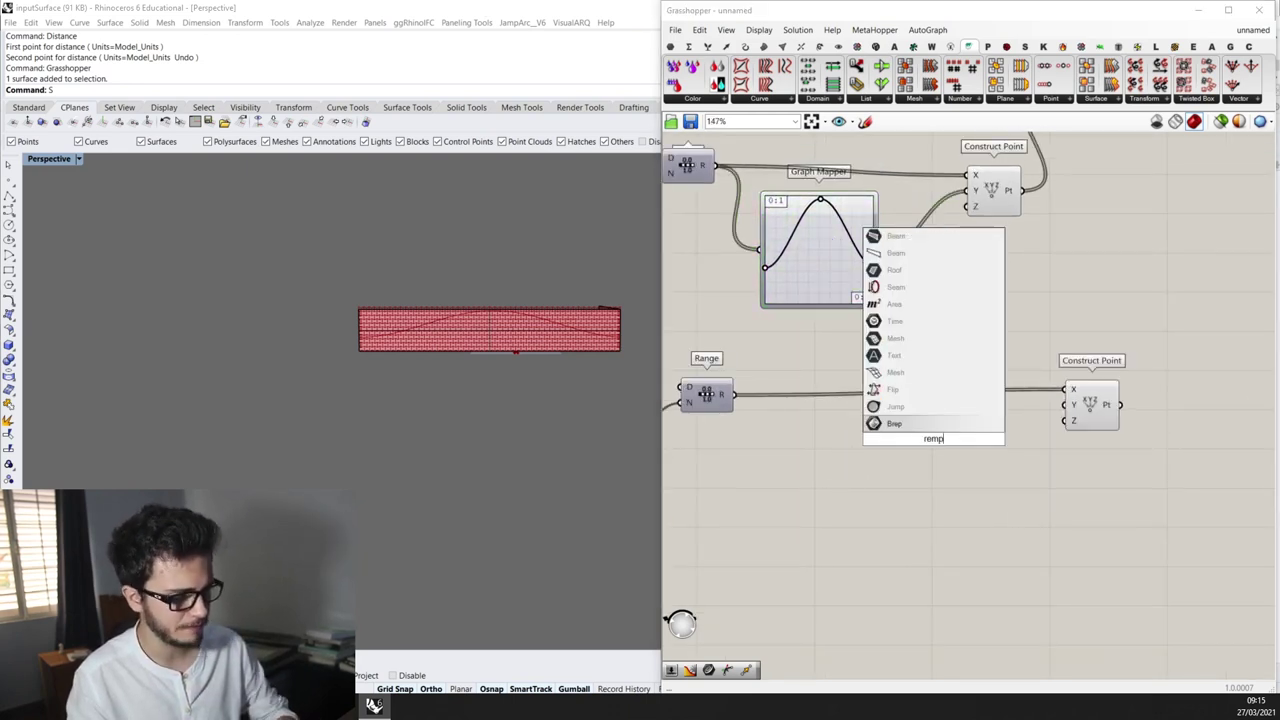
key("Return")
scroll(897, 284, "up", 1)
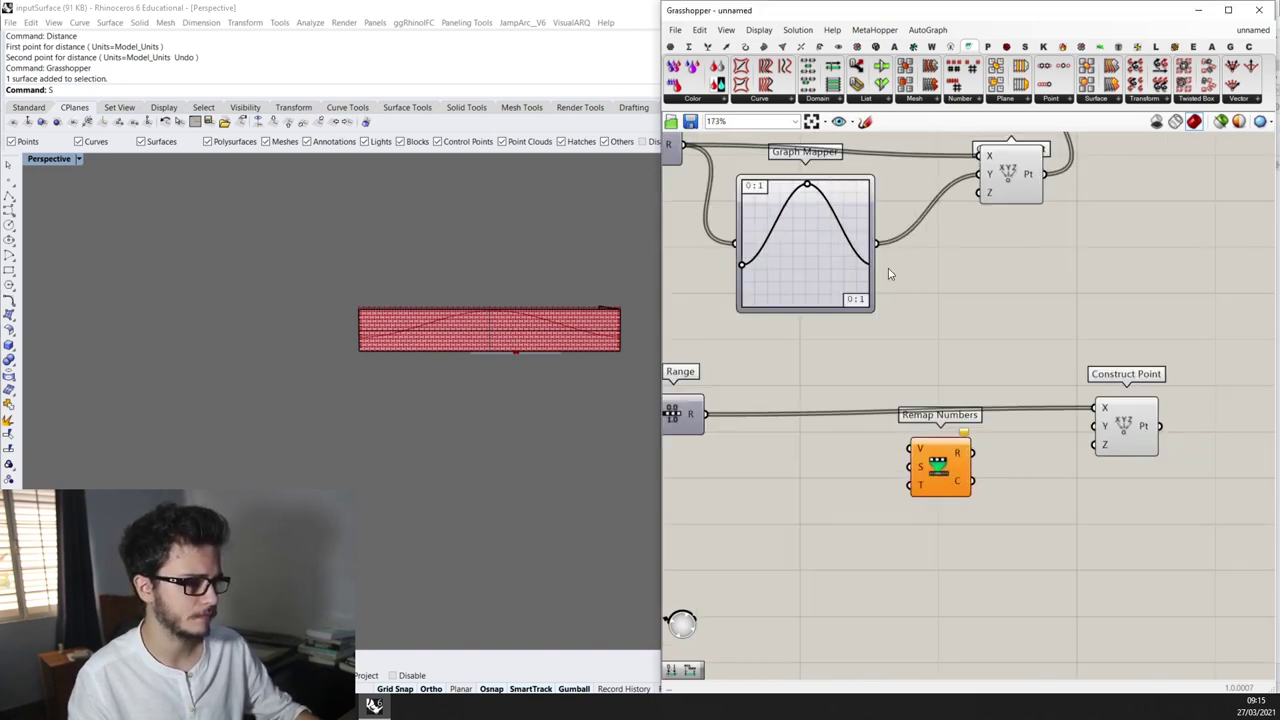
left_click_drag(881, 252, 912, 450)
left_click_drag(937, 467, 957, 498)
Add a Construct Domain component to the left of Remap Numbers
double_click(814, 540)
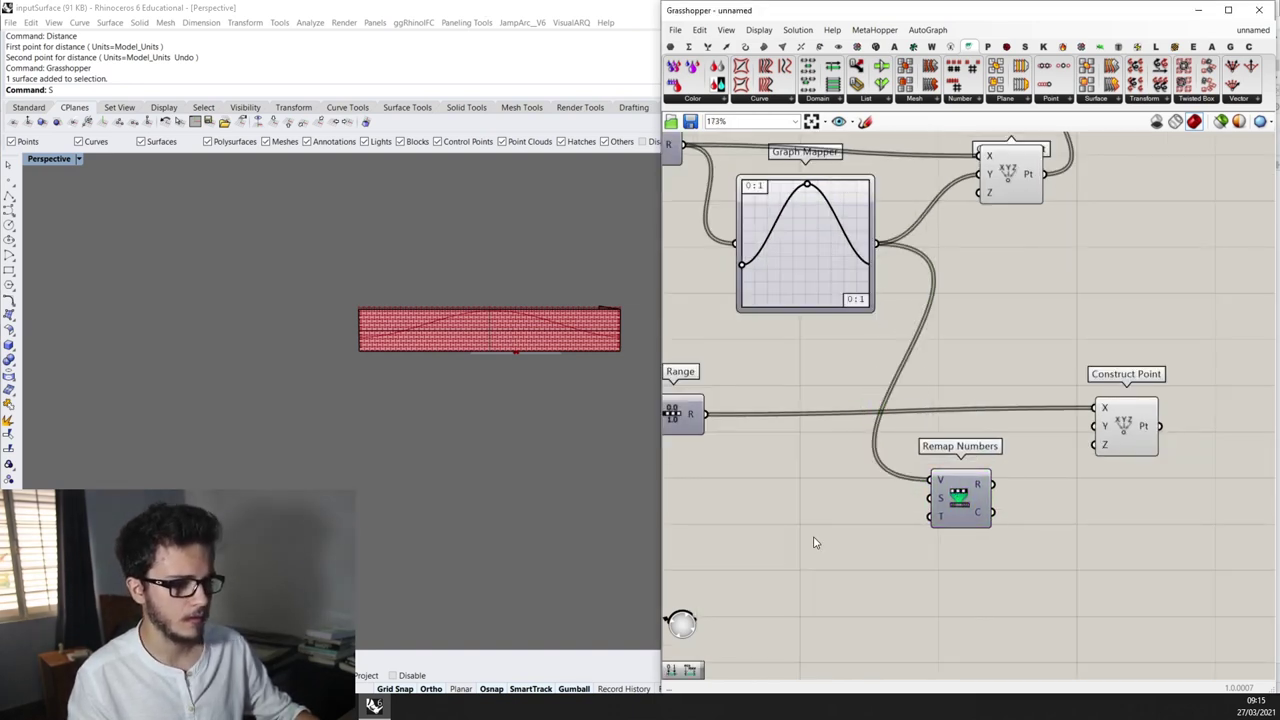
type("construct dom")
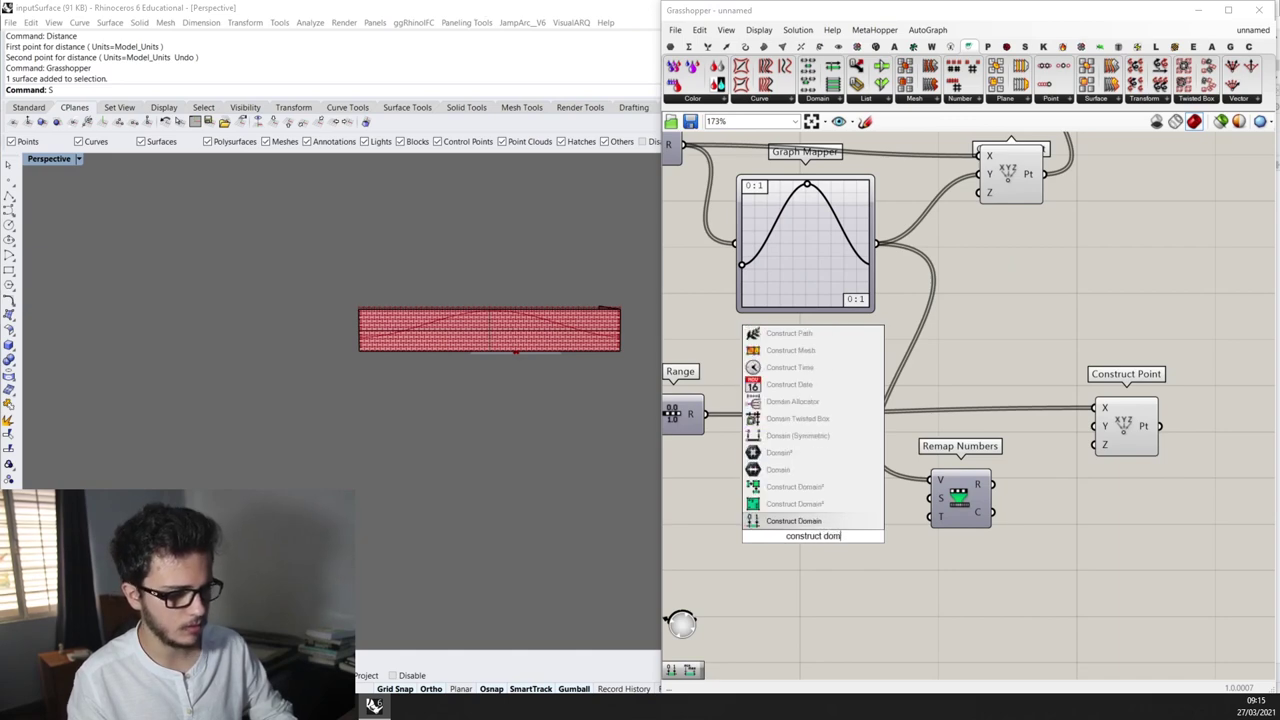
key("Return")
scroll(877, 529, "up", 1)
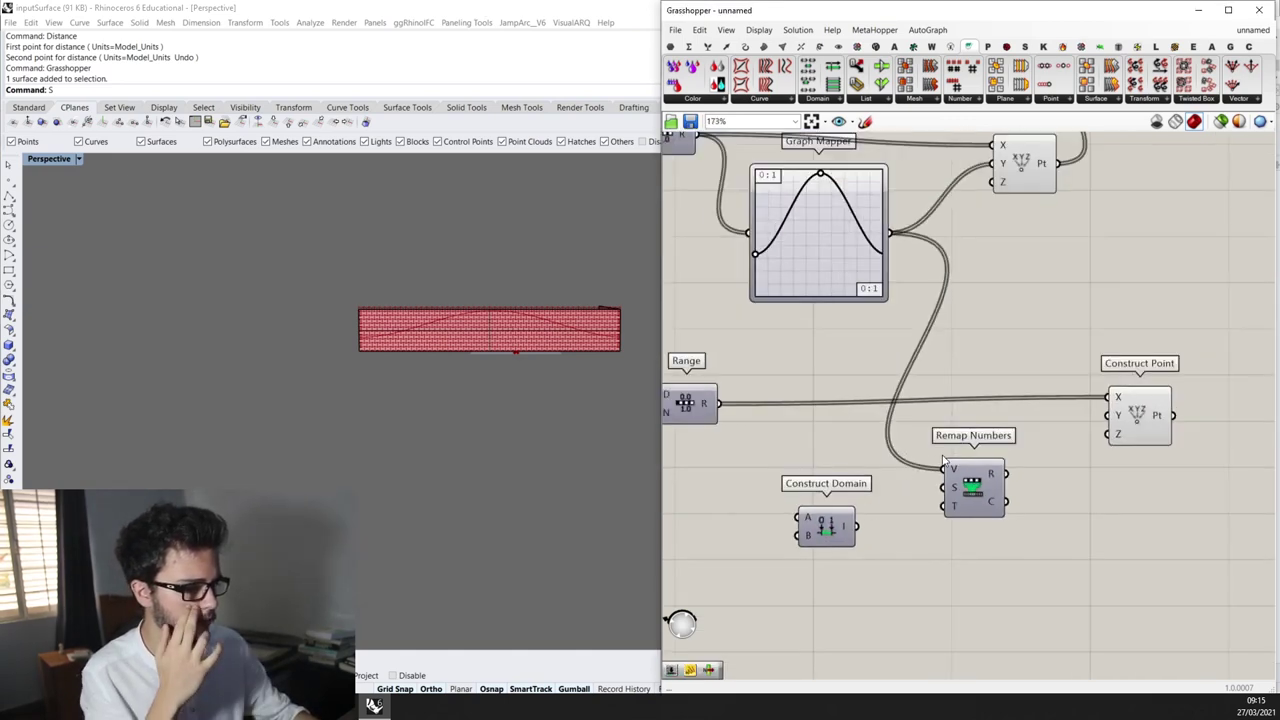
scroll(812, 537, "up", 1)
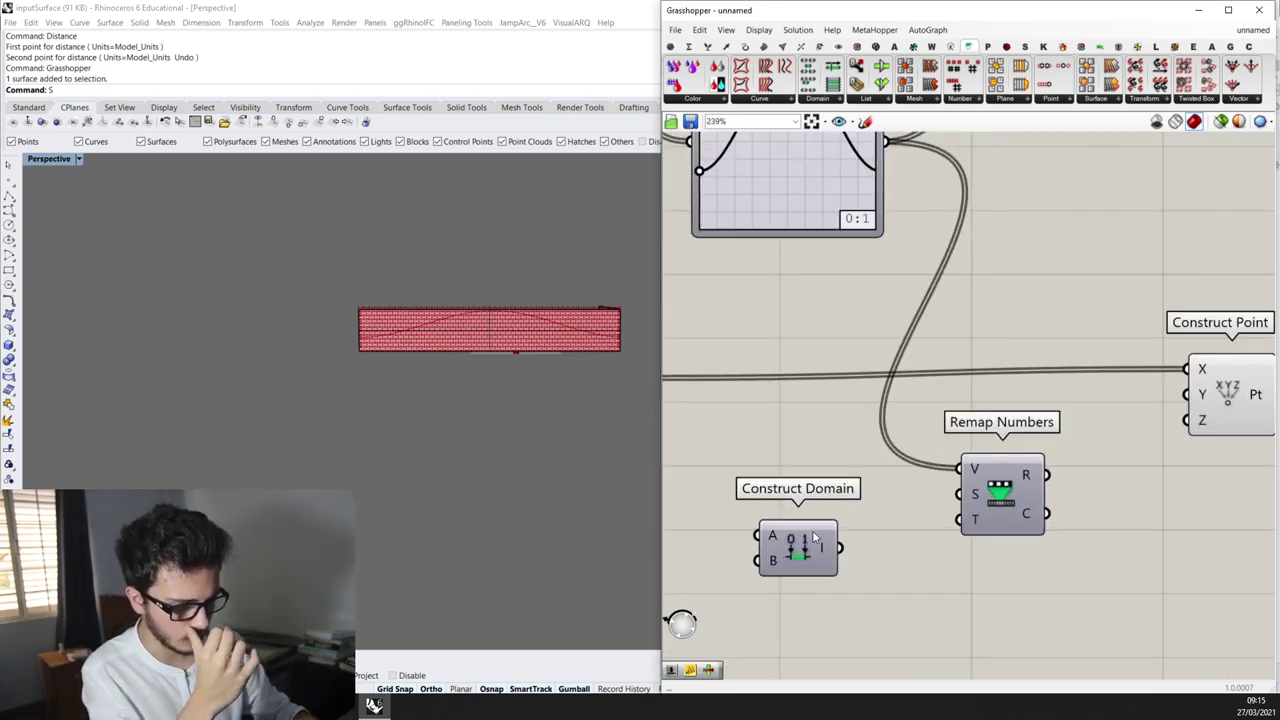
scroll(837, 535, "down", 2)
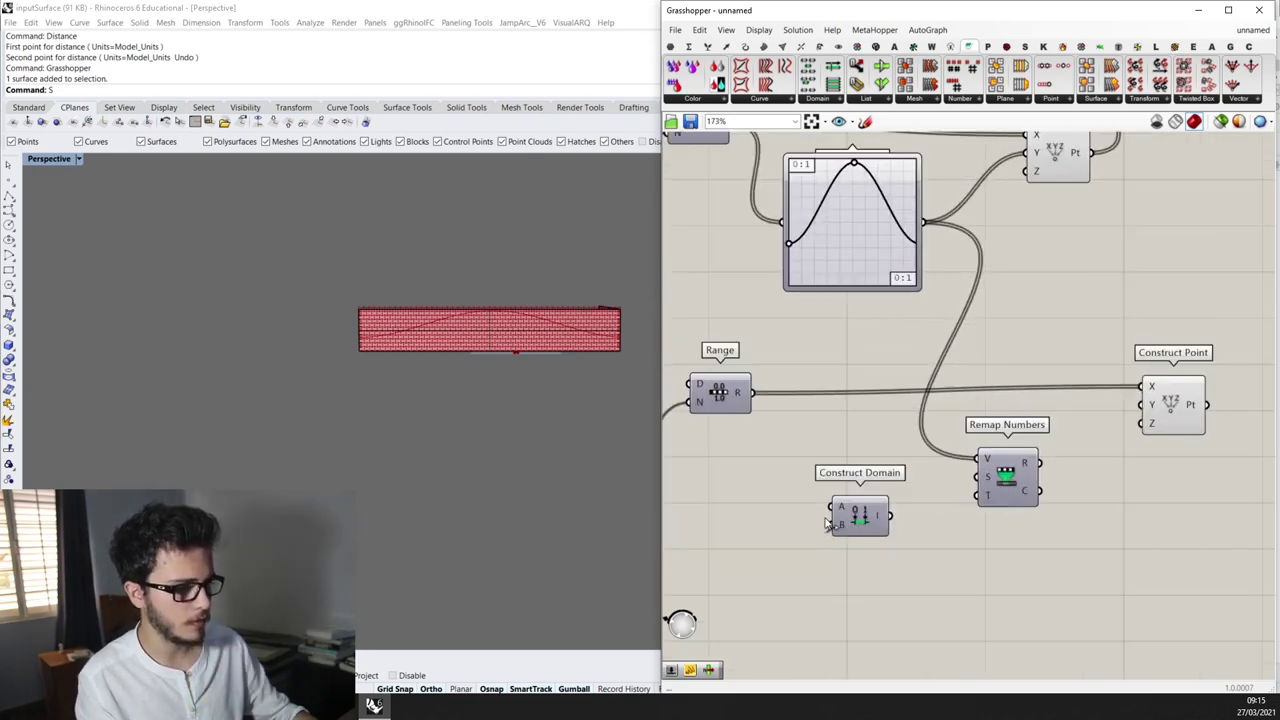
scroll(842, 231, "up", 1)
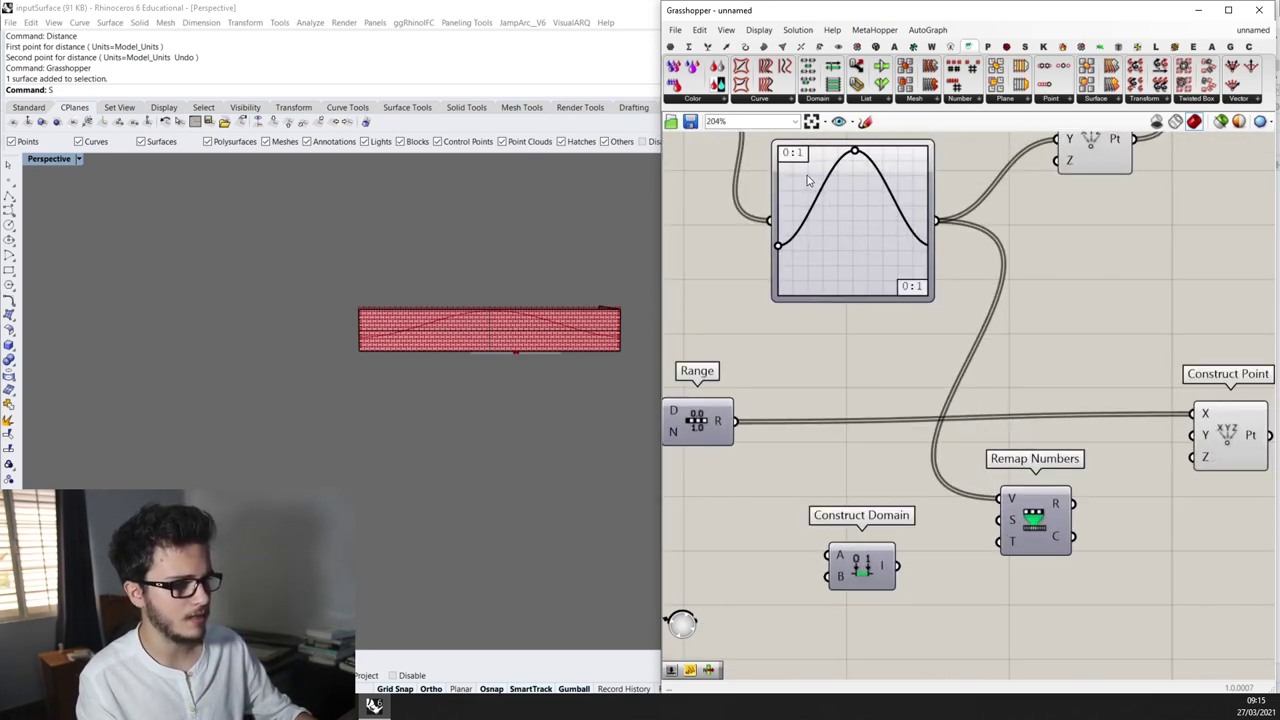
Add number sliders set to 1 and 0 and wire them into Construct Domain's A and B inputs respectively
scroll(800, 174, "down", 2)
double_click(712, 450)
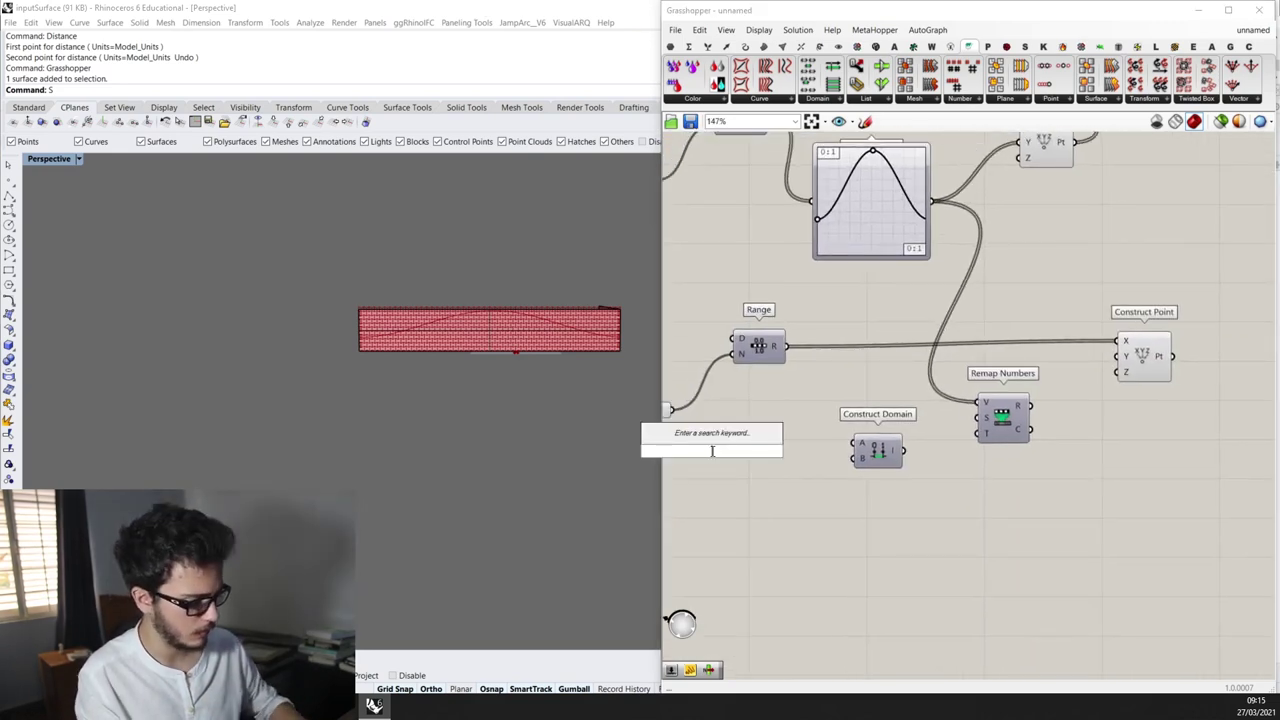
key("Return")
scroll(790, 462, "up", 1)
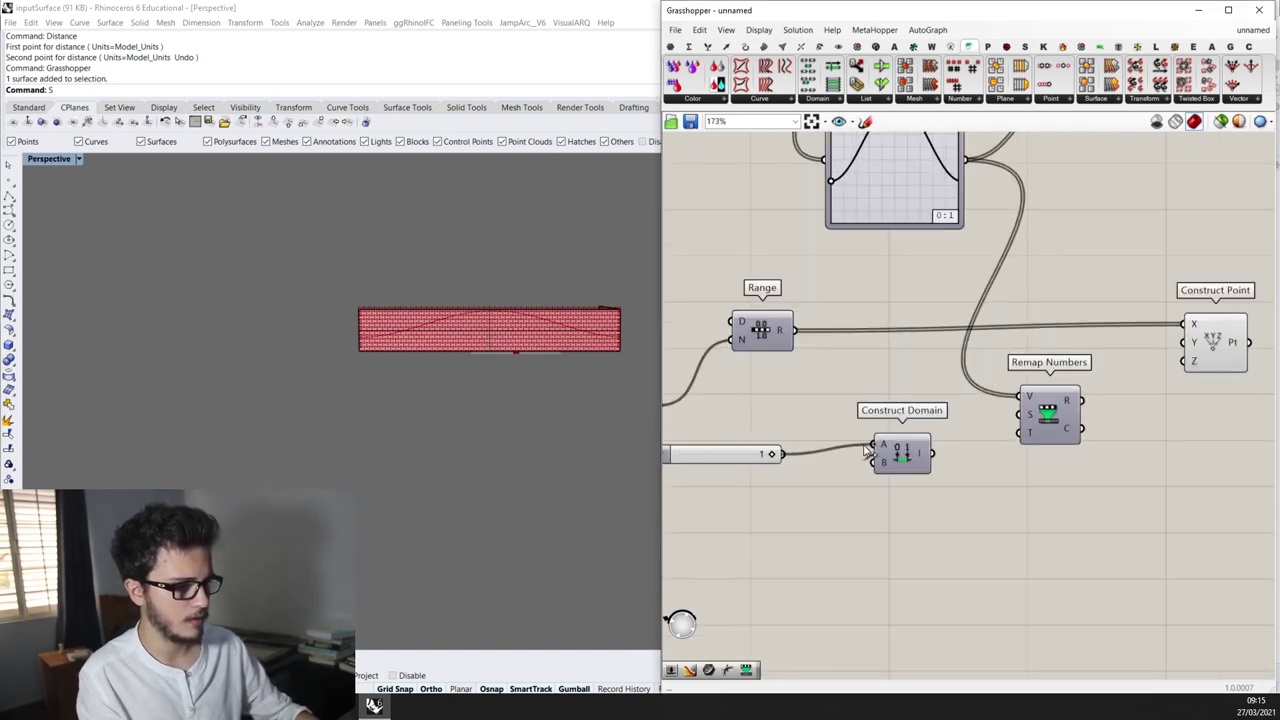
double_click(766, 541)
type("0")
key("Return")
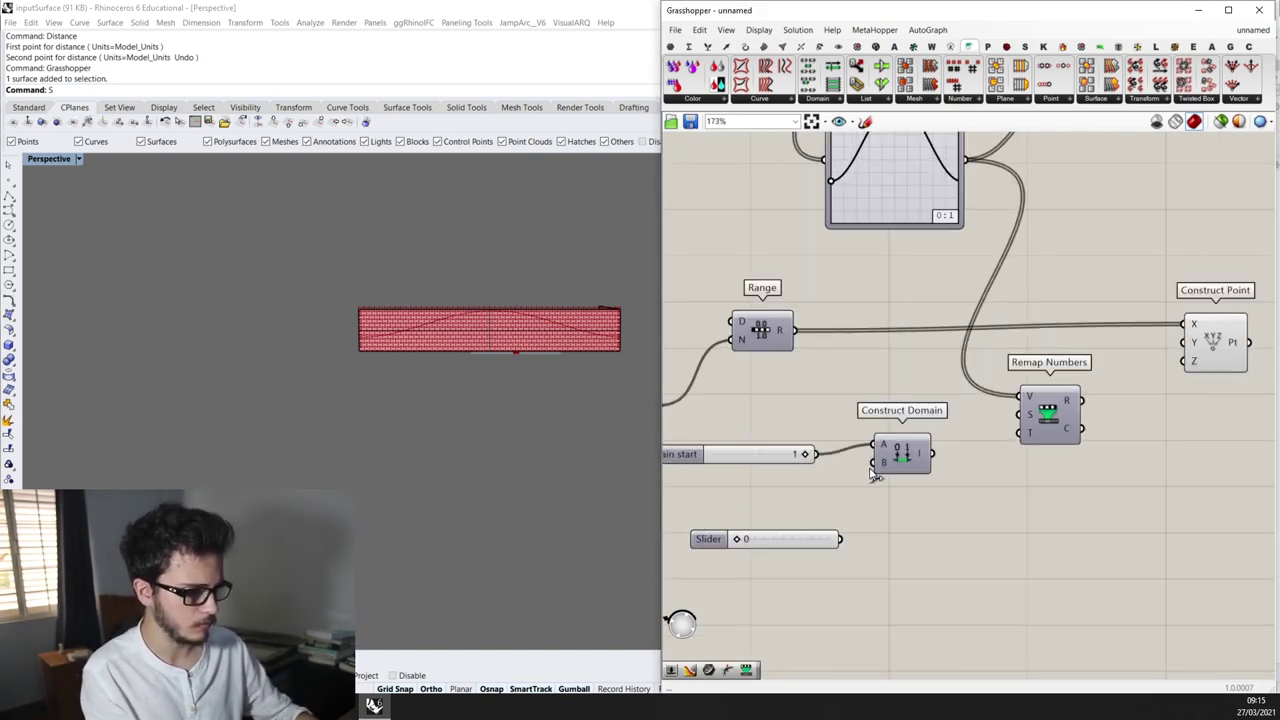
left_click_drag(873, 466, 869, 539)
Wire Construct Domain into Remap Numbers' T input and the remapped result R into the lower Construct Point's Y input
left_click_drag(933, 453, 1023, 435)
right_click_drag(1030, 438, 900, 486)
left_click_drag(952, 449, 1052, 395)
right_click_drag(1052, 396, 828, 472)
scroll(829, 473, "down", 2)
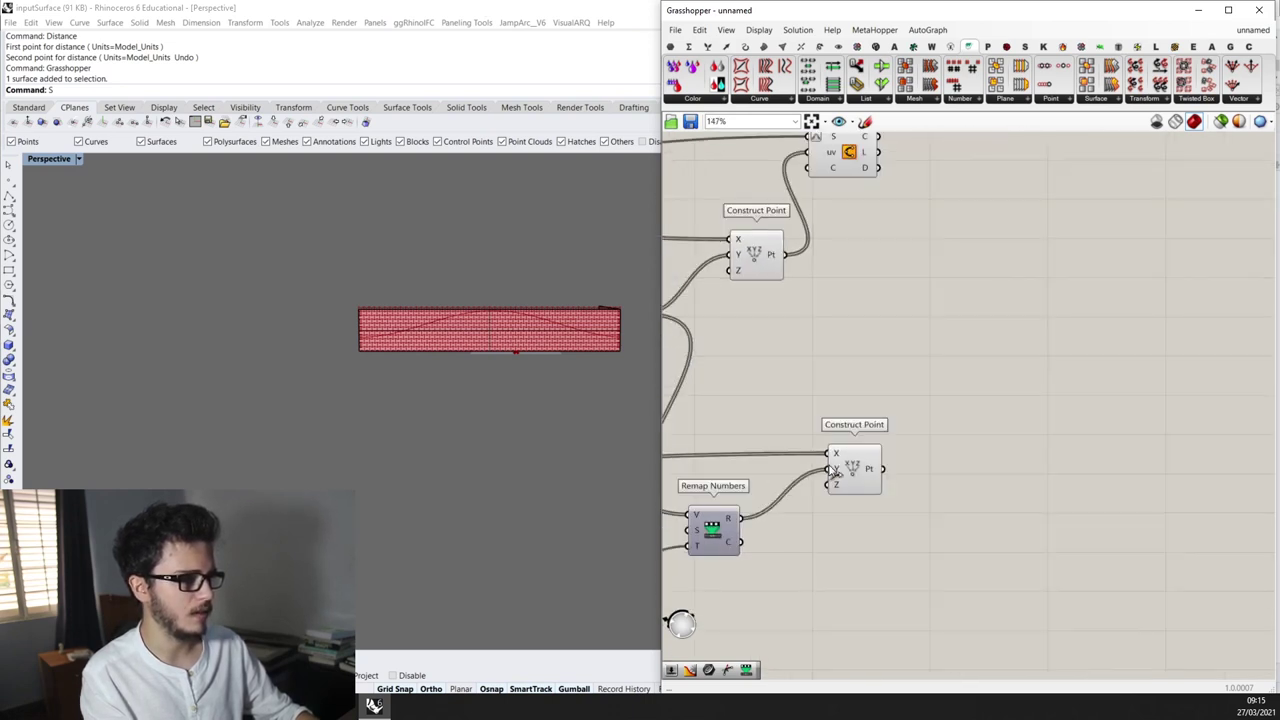
Duplicate the Curve On Surface component below the original and replace its uv input with the lower Construct Point's output
right_click_drag(839, 404, 867, 418)
left_click_drag(877, 215, 940, 373)
left_click_drag(903, 483, 918, 375)
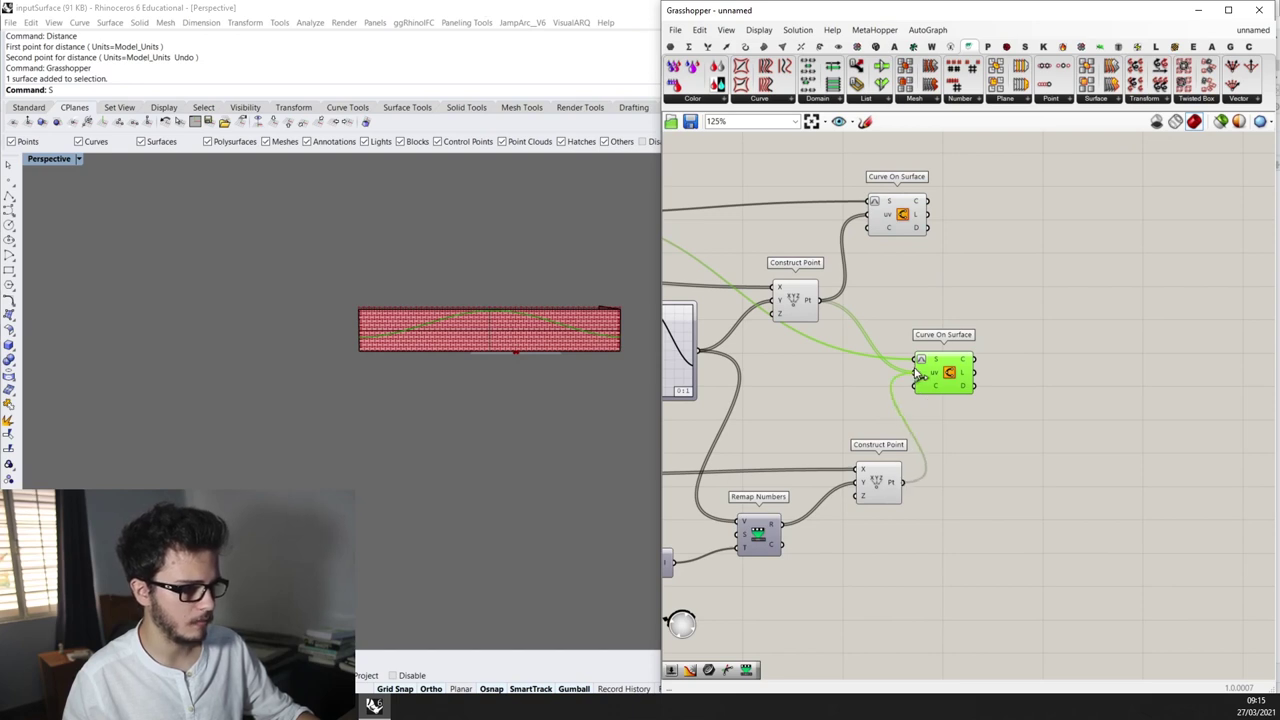
right_click_drag(539, 365, 519, 378)
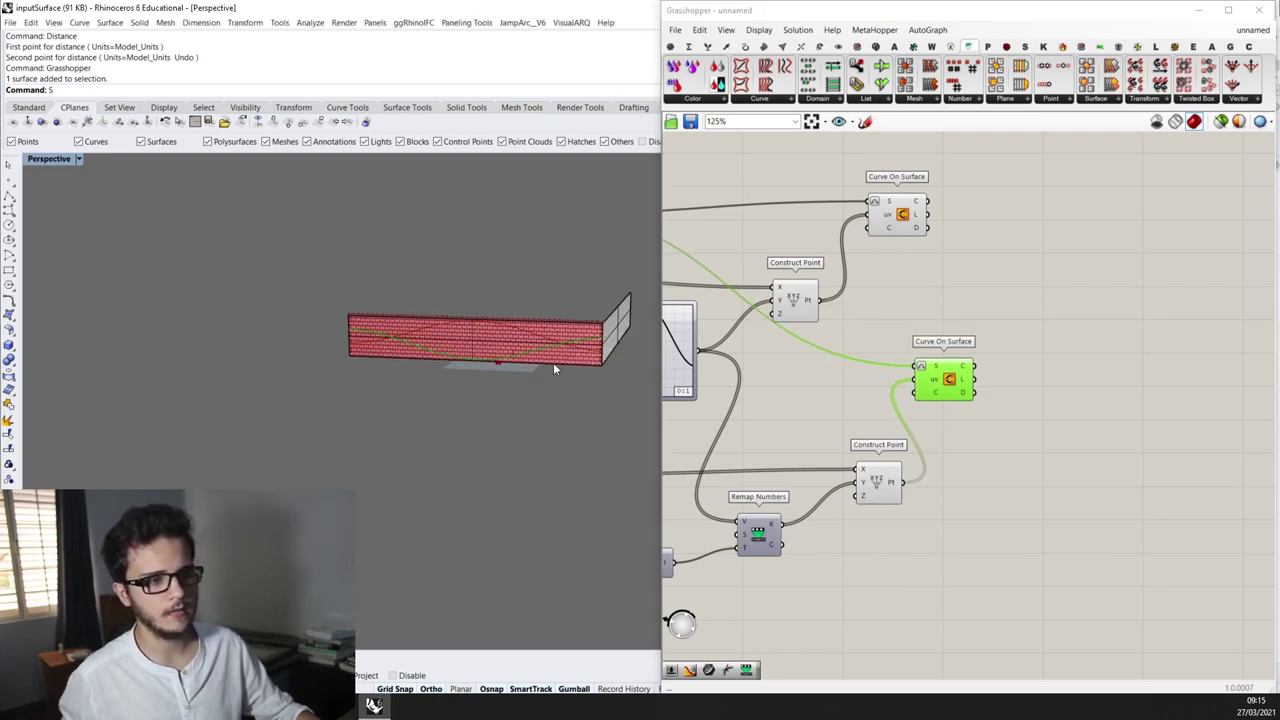
Examine the mirrored curve on the wall and compare it with the reference facade drawing in the browser
scroll(841, 333, "down", 1)
right_click_drag(841, 333, 934, 315)
scroll(822, 305, "up", 2)
mouse_move(498, 370)
right_mouse_down()
mouse_move(491, 360)
mouse_move(505, 358)
right_mouse_up()
left_click(342, 706)
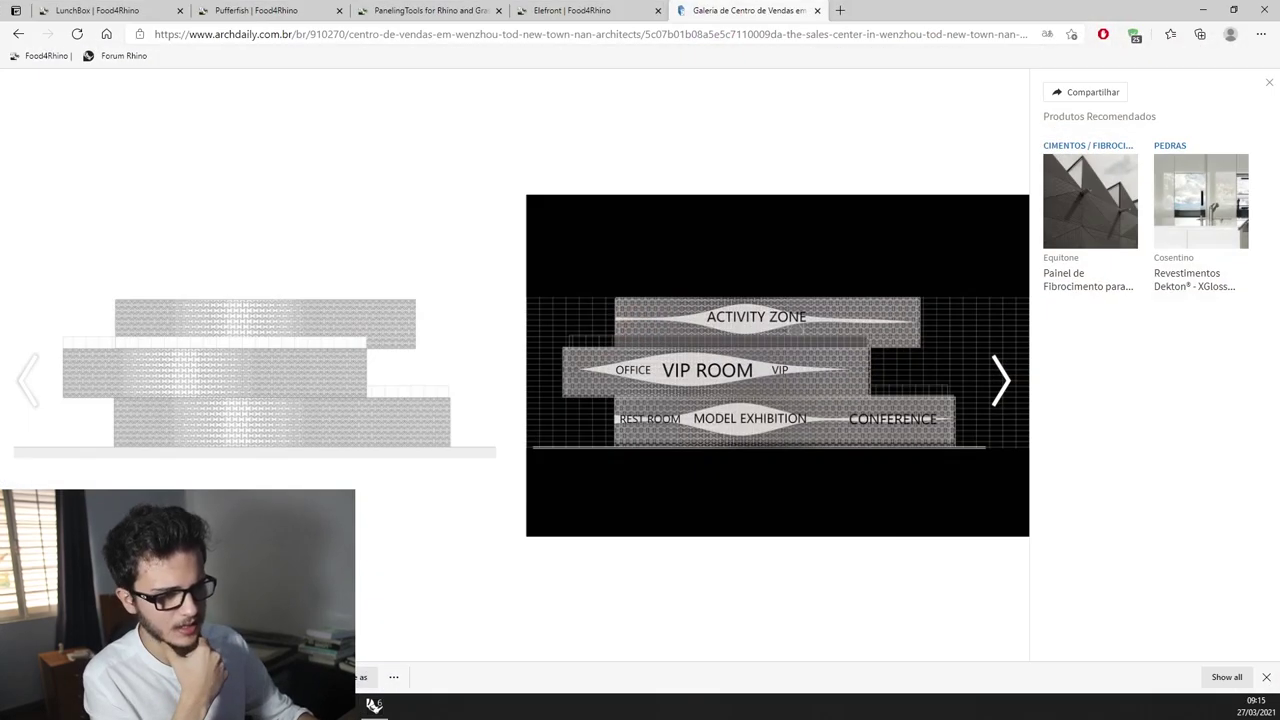
left_click(372, 706)
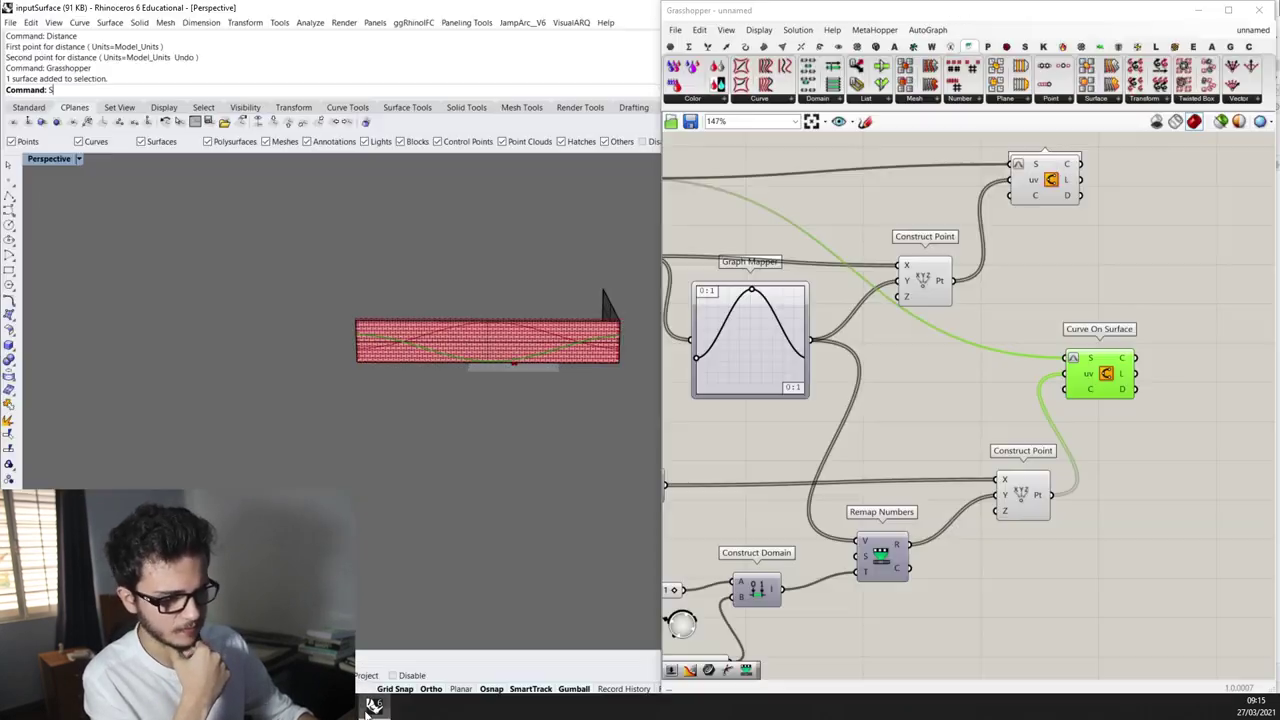
Reshape the Graph Mapper's wave by raising its start handle above mid-height and placing its peak slightly below the graph's upper edge
scroll(770, 337, "up", 2)
left_click_drag(761, 391, 760, 336)
scroll(519, 320, "up", 6)
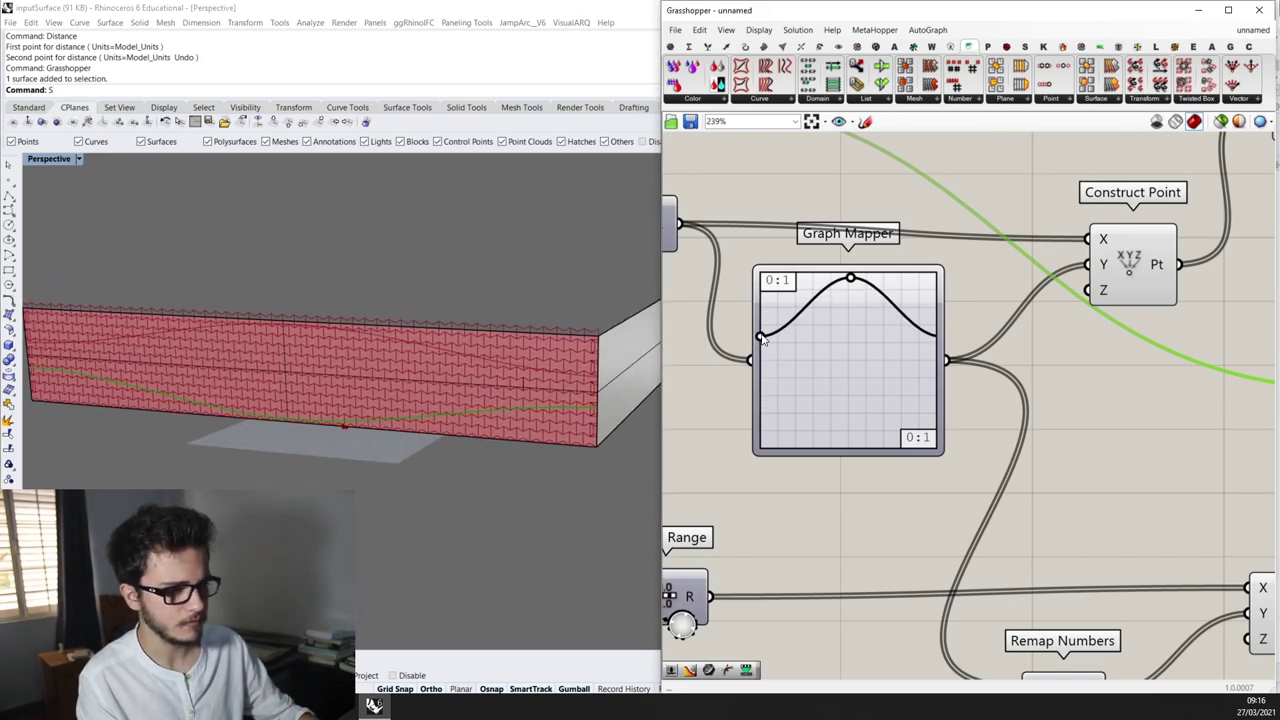
left_click_drag(760, 337, 760, 345)
left_click_drag(849, 283, 843, 273)
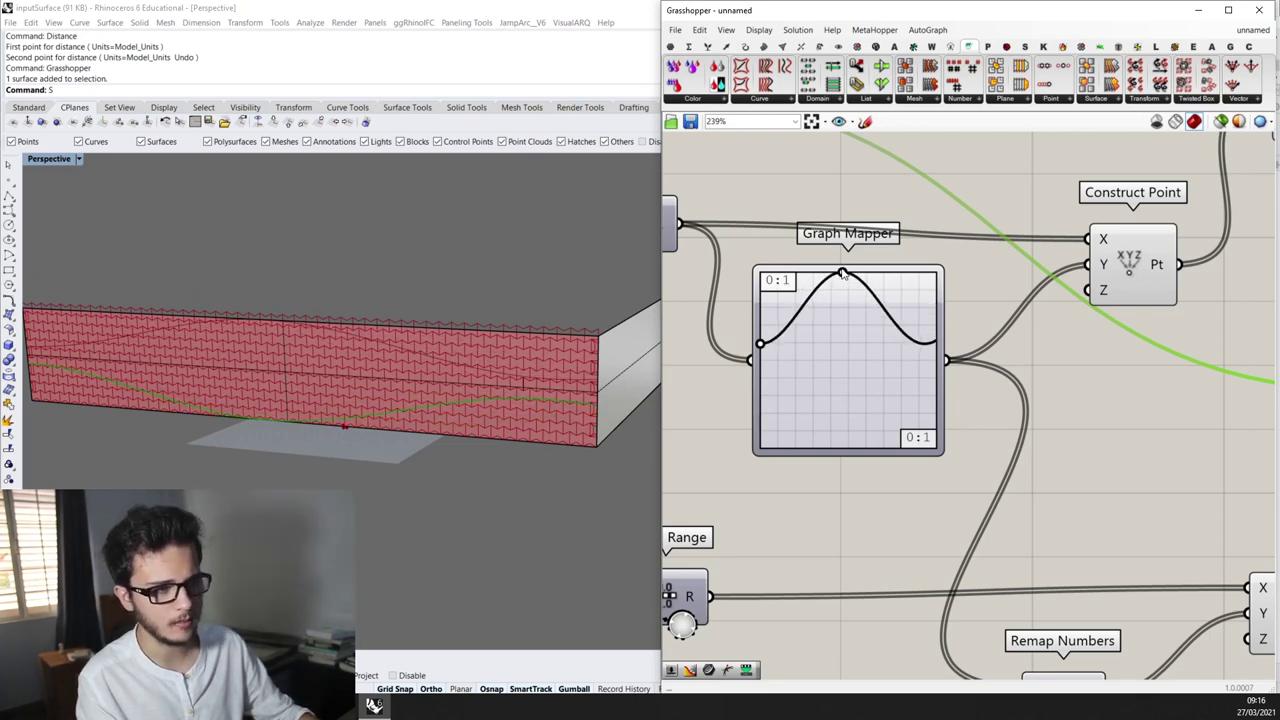
scroll(340, 352, "down", 4)
right_click_drag(346, 351, 394, 349)
scroll(300, 368, "down", 2)
right_click_drag(240, 380, 222, 382)
left_click_drag(849, 280, 849, 297)
mouse_move(377, 310)
right_mouse_down()
mouse_move(400, 294)
mouse_move(384, 300)
right_mouse_up()
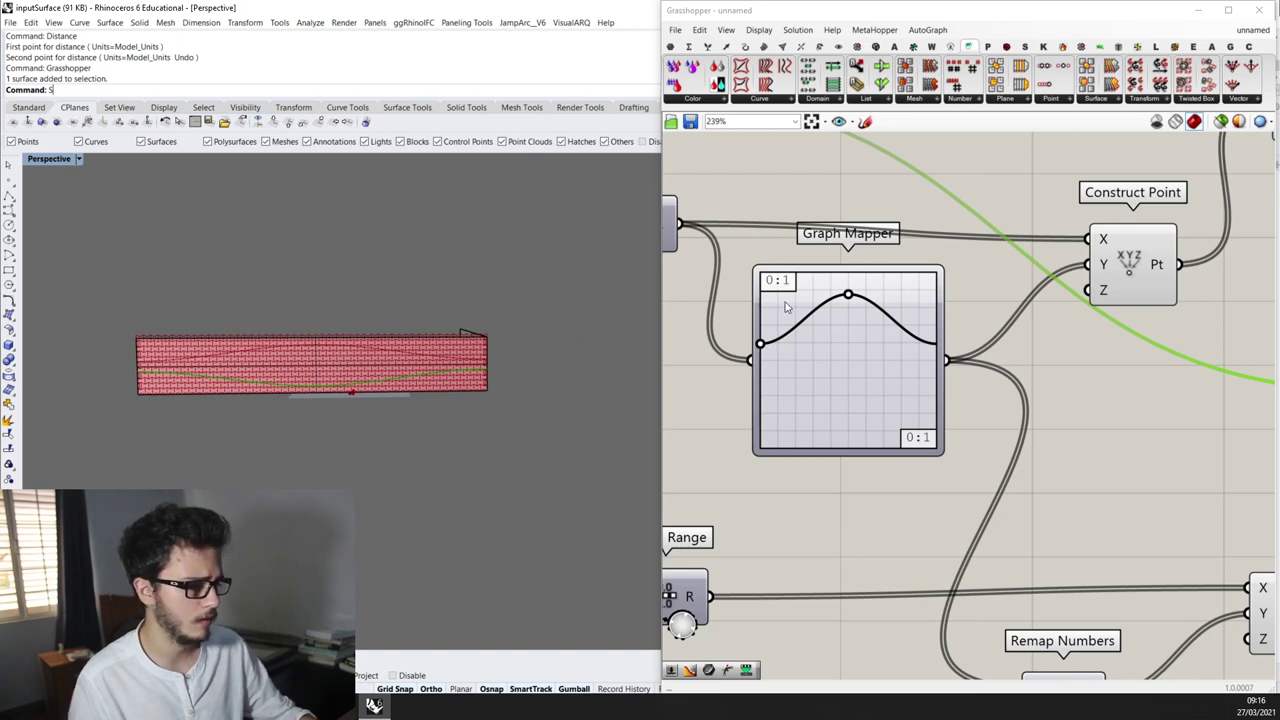
Nudge the upper Curve On Surface component sideways and examine its highlighted curve along the wall
scroll(825, 353, "down", 5)
right_click_drag(997, 253, 957, 264)
left_click_drag(999, 250, 1020, 251)
scroll(998, 264, "down", 2)
right_click_drag(898, 270, 946, 270)
scroll(370, 351, "up", 2)
right_click_drag(370, 352, 344, 354)
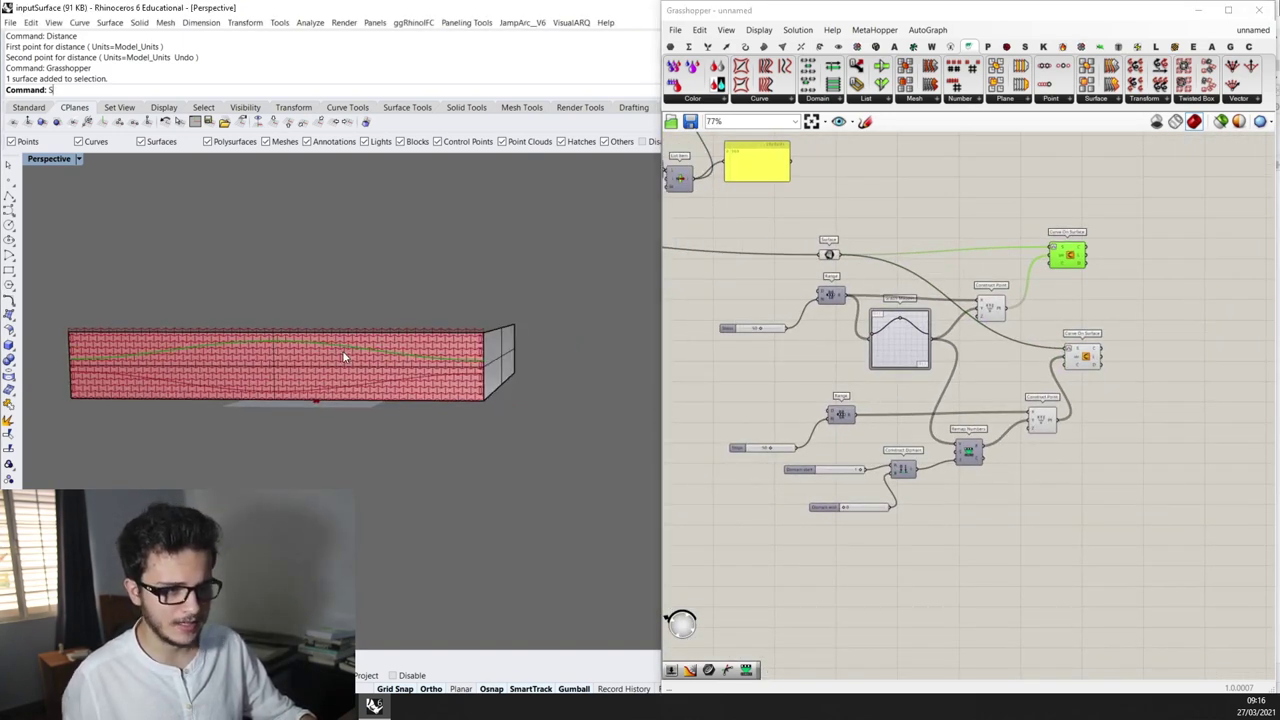
scroll(352, 350, "up", 3)
scroll(438, 338, "down", 4)
right_click_drag(438, 338, 387, 348)
scroll(387, 348, "up", 2)
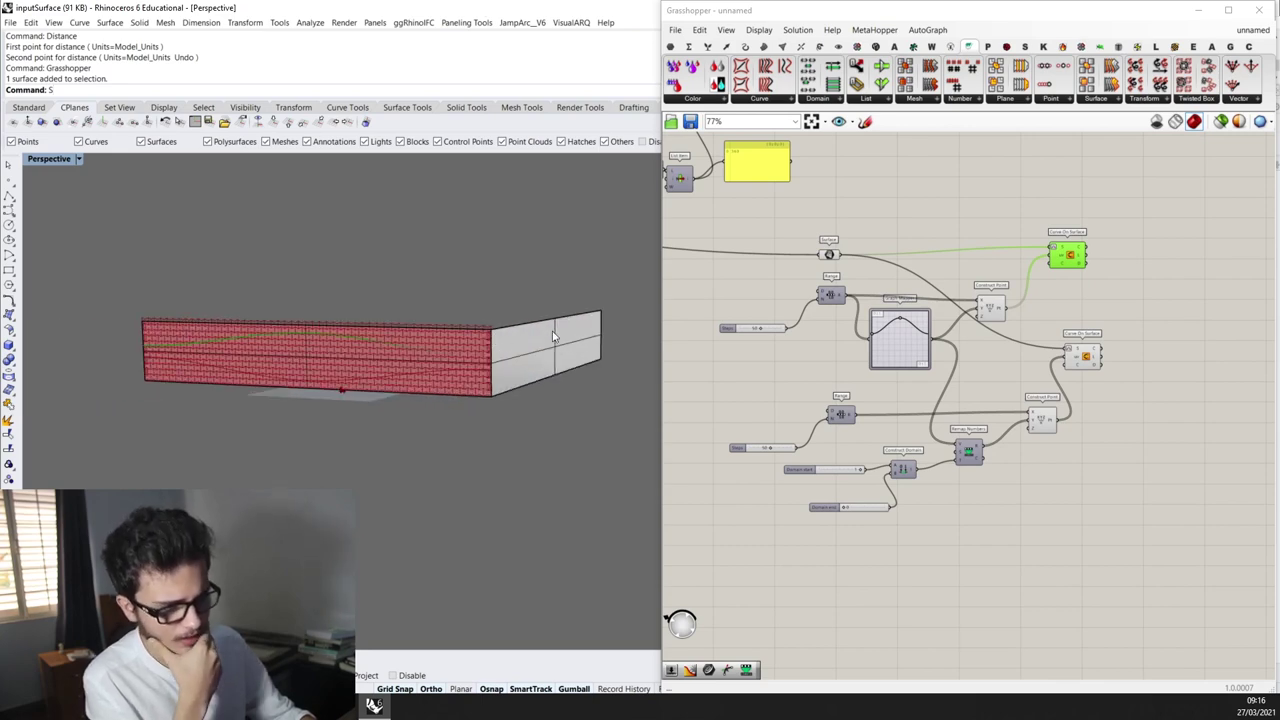
scroll(683, 340, "up", 3)
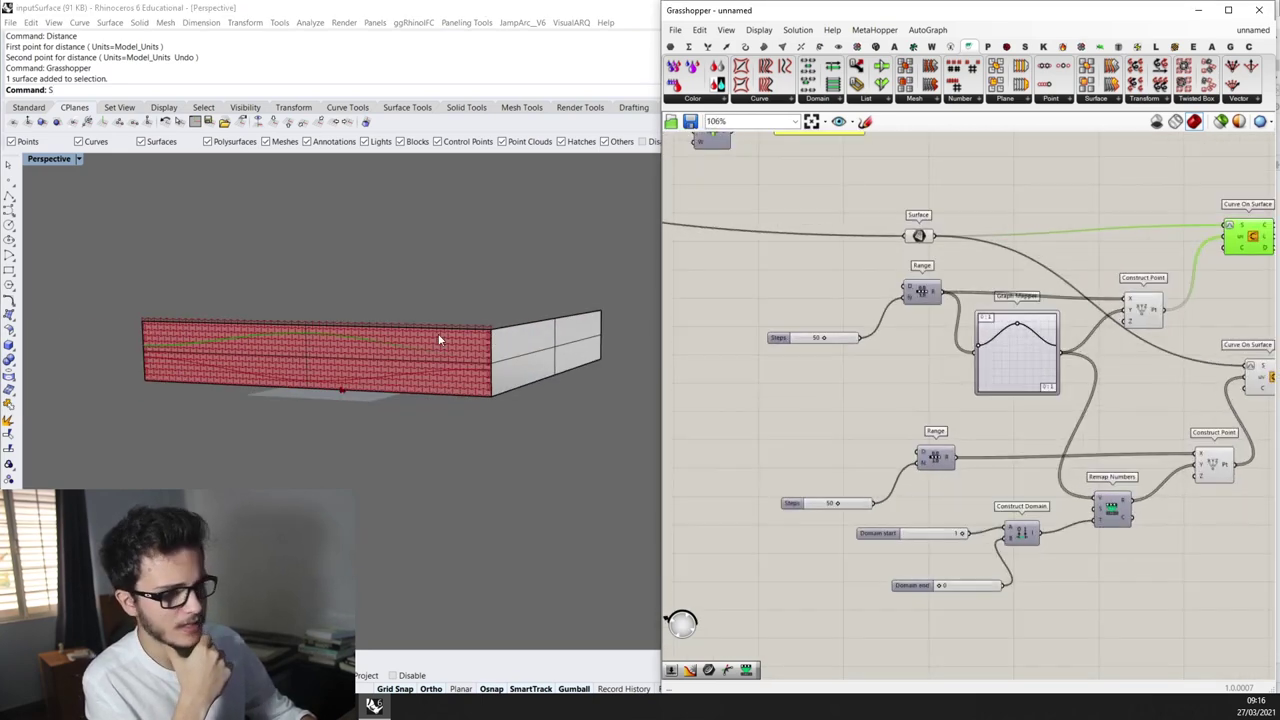
scroll(418, 327, "up", 1)
right_click_drag(425, 332, 143, 309)
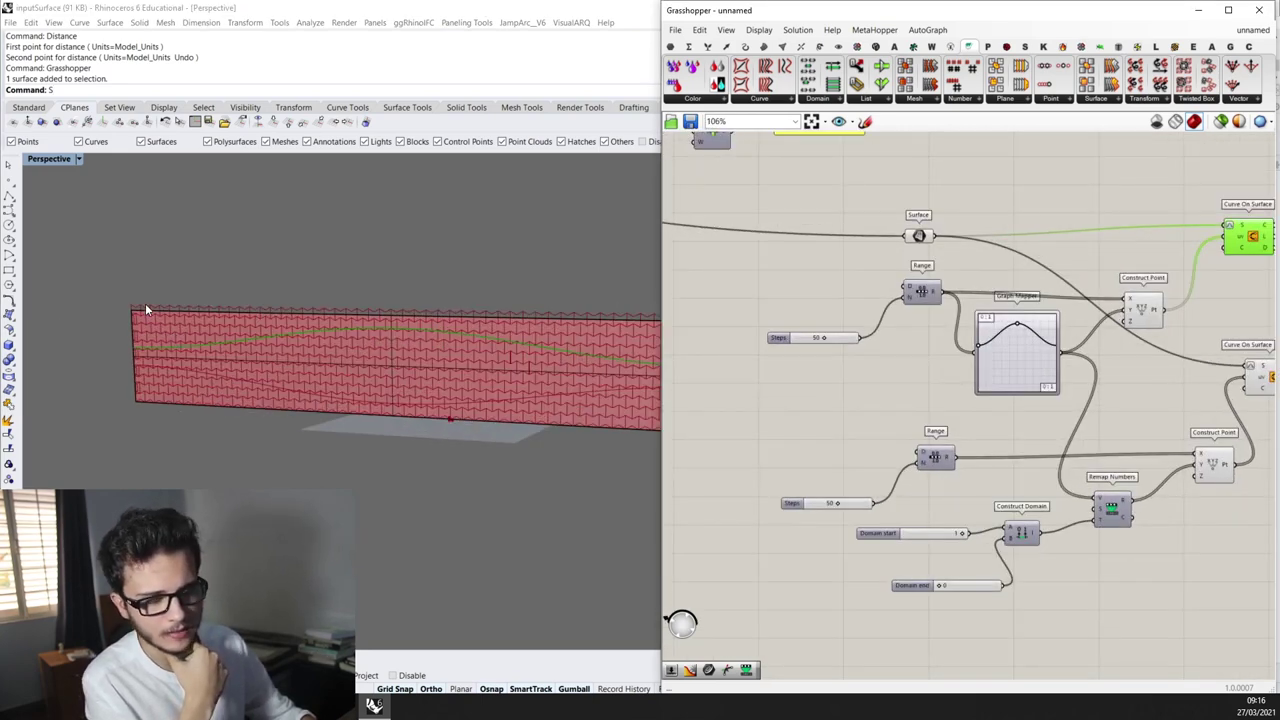
Highlight the Surface parameter and the dispatched pattern Curve, and compare their extents along the wall's upper edge
left_click(920, 236)
scroll(405, 322, "down", 1)
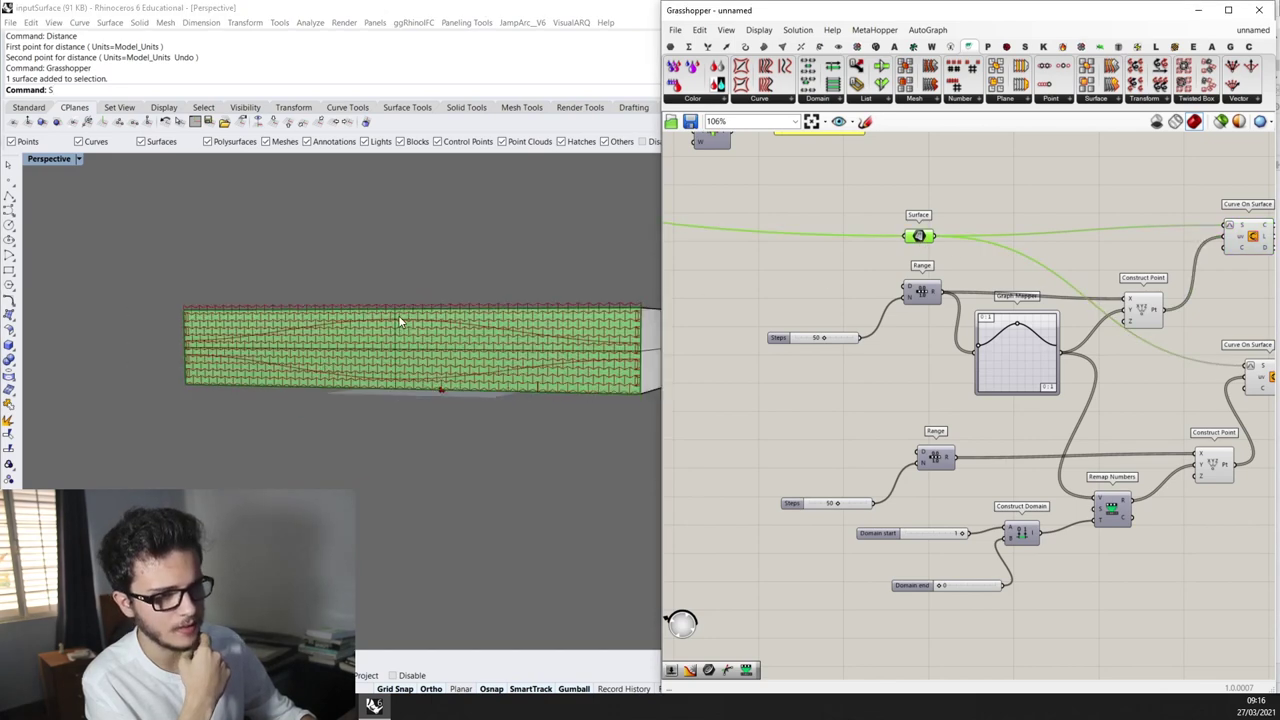
scroll(550, 320, "up", 1)
scroll(131, 308, "up", 5)
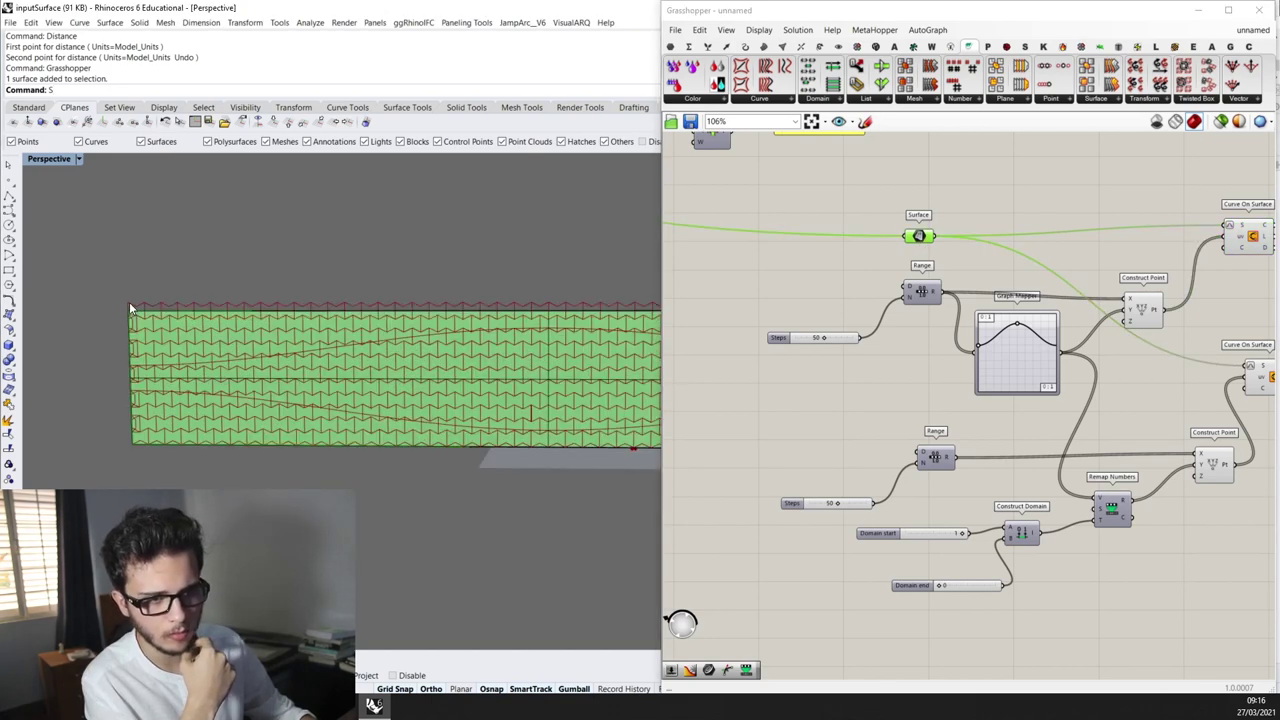
scroll(131, 304, "down", 7)
scroll(523, 378, "up", 5)
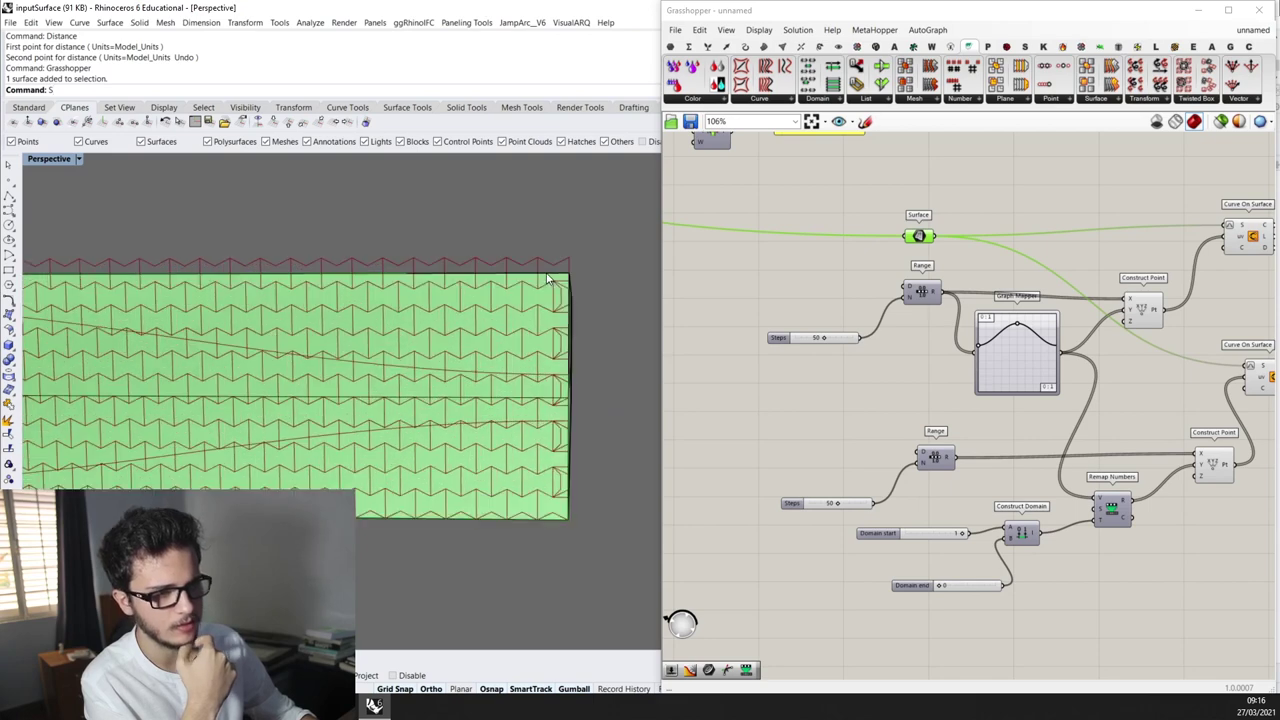
scroll(555, 278, "up", 2)
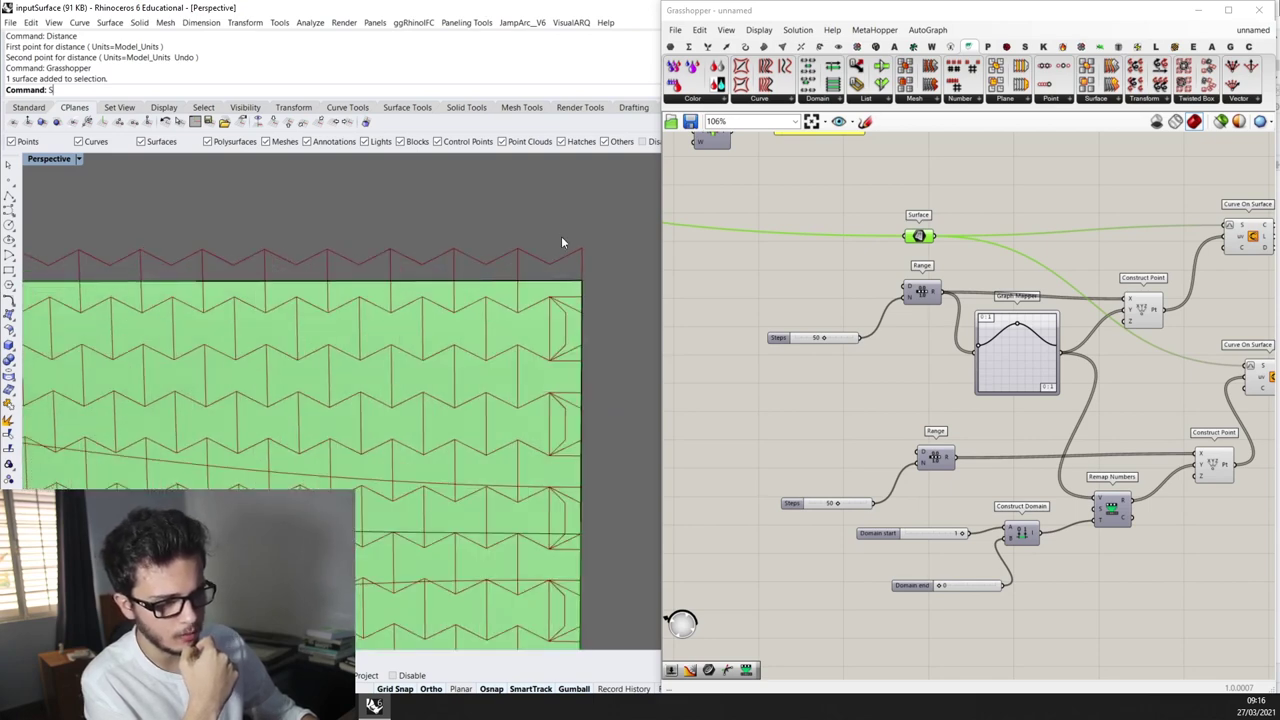
scroll(943, 252, "down", 2)
scroll(907, 258, "down", 2)
right_click_drag(907, 258, 877, 357)
scroll(960, 267, "up", 1)
right_click_drag(1130, 200, 1069, 226)
scroll(1068, 220, "up", 3)
left_click(1064, 193)
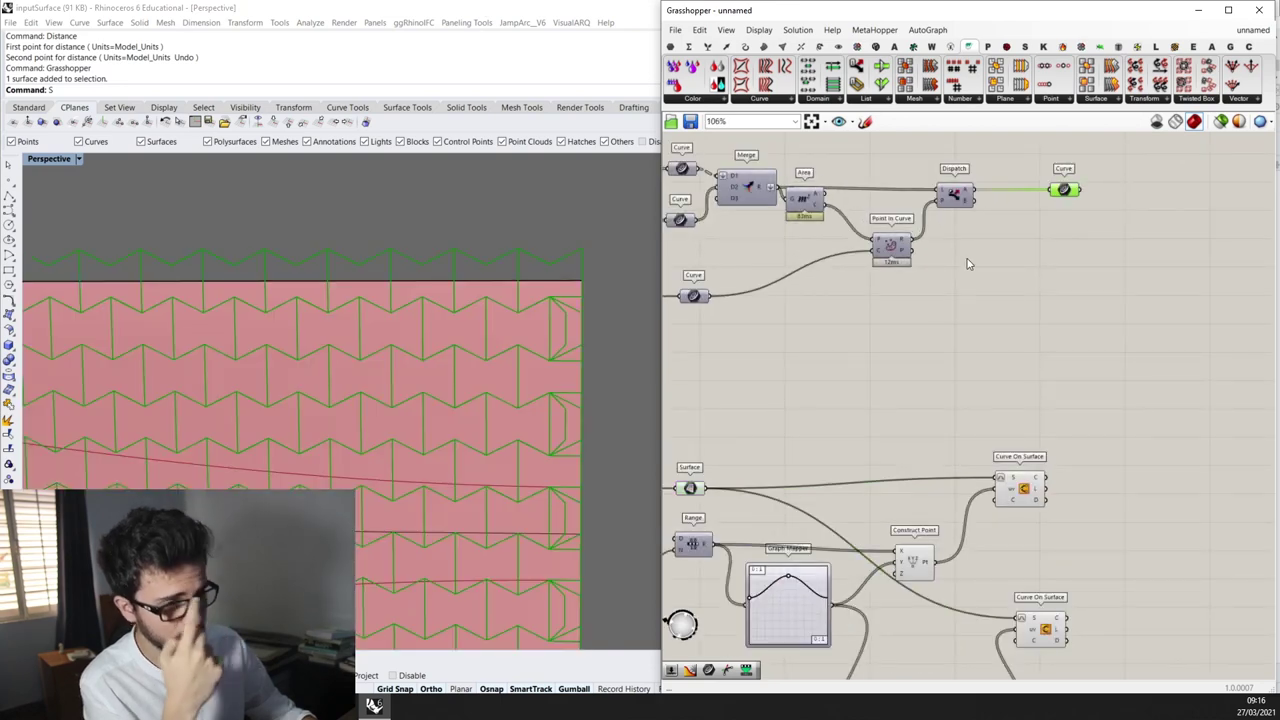
scroll(946, 314, "down", 3)
scroll(898, 291, "up", 2)
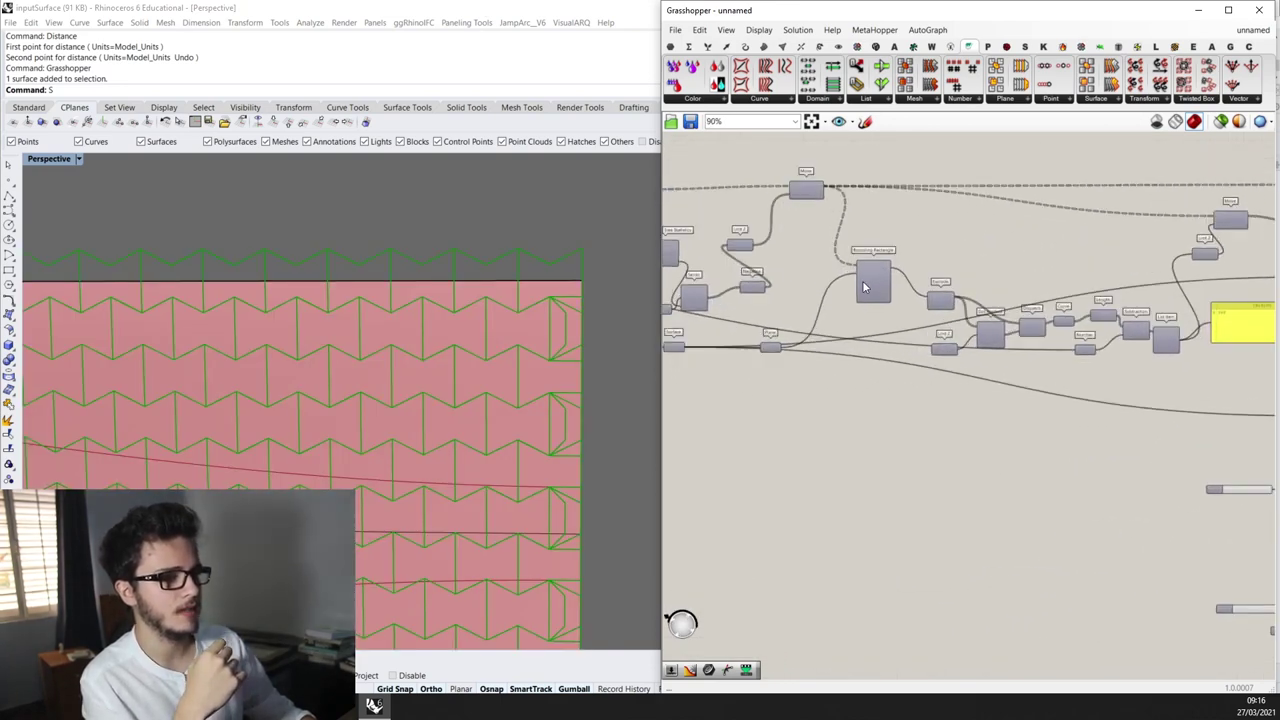
Duplicate the Bounding Rectangle component above the Surface parameter and wire the dispatched pattern Curve into its G input
left_click(878, 280)
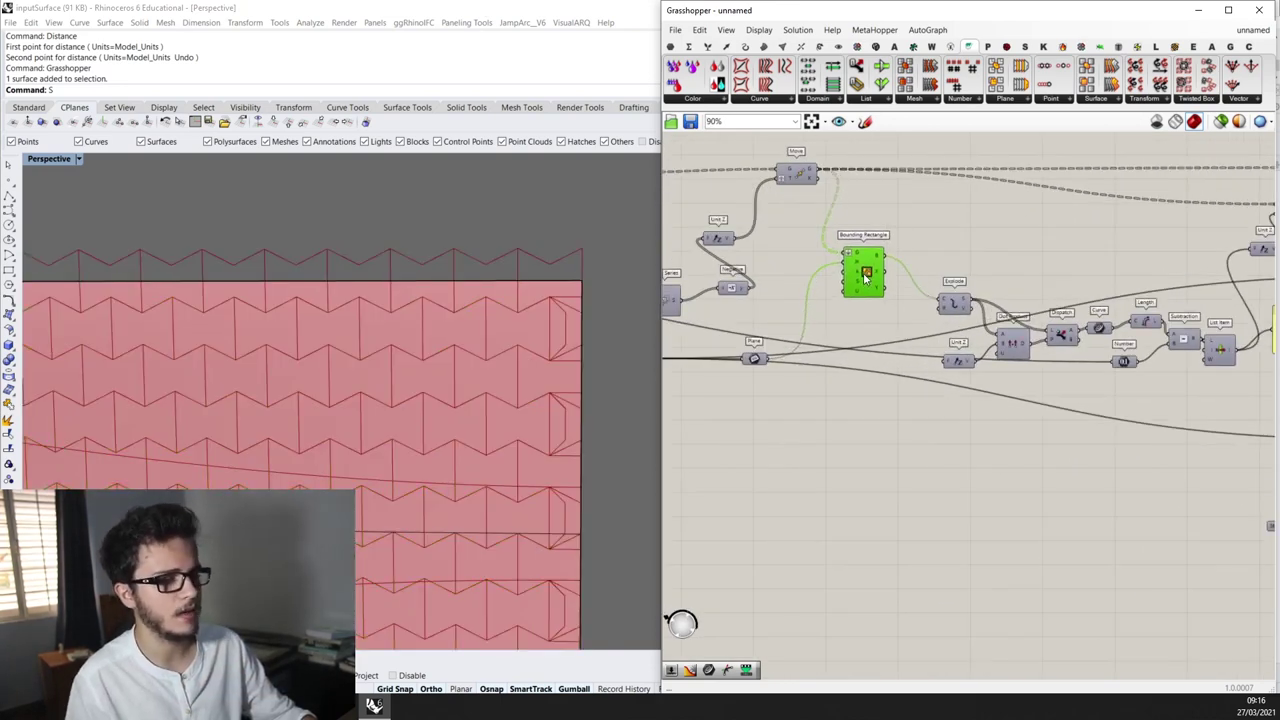
scroll(801, 320, "down", 4)
scroll(801, 320, "up", 5)
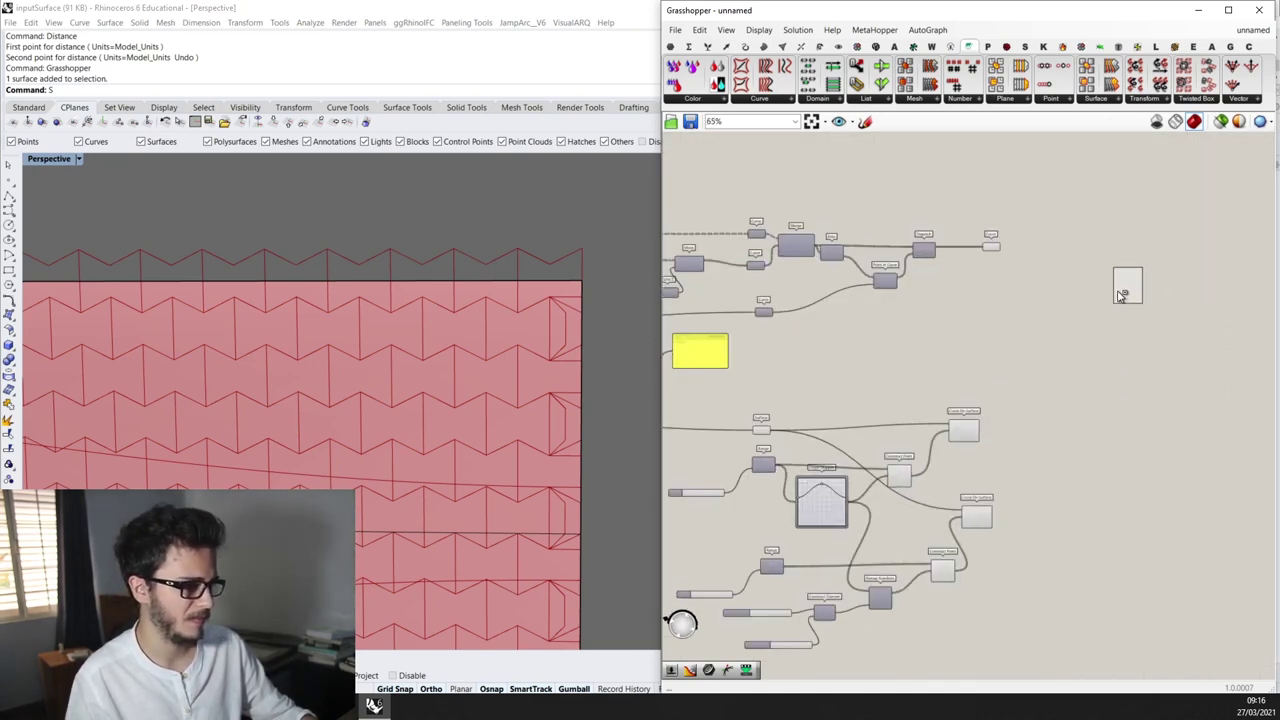
left_click_drag(1105, 293, 714, 428)
scroll(1060, 312, "down", 2)
scroll(714, 428, "up", 1)
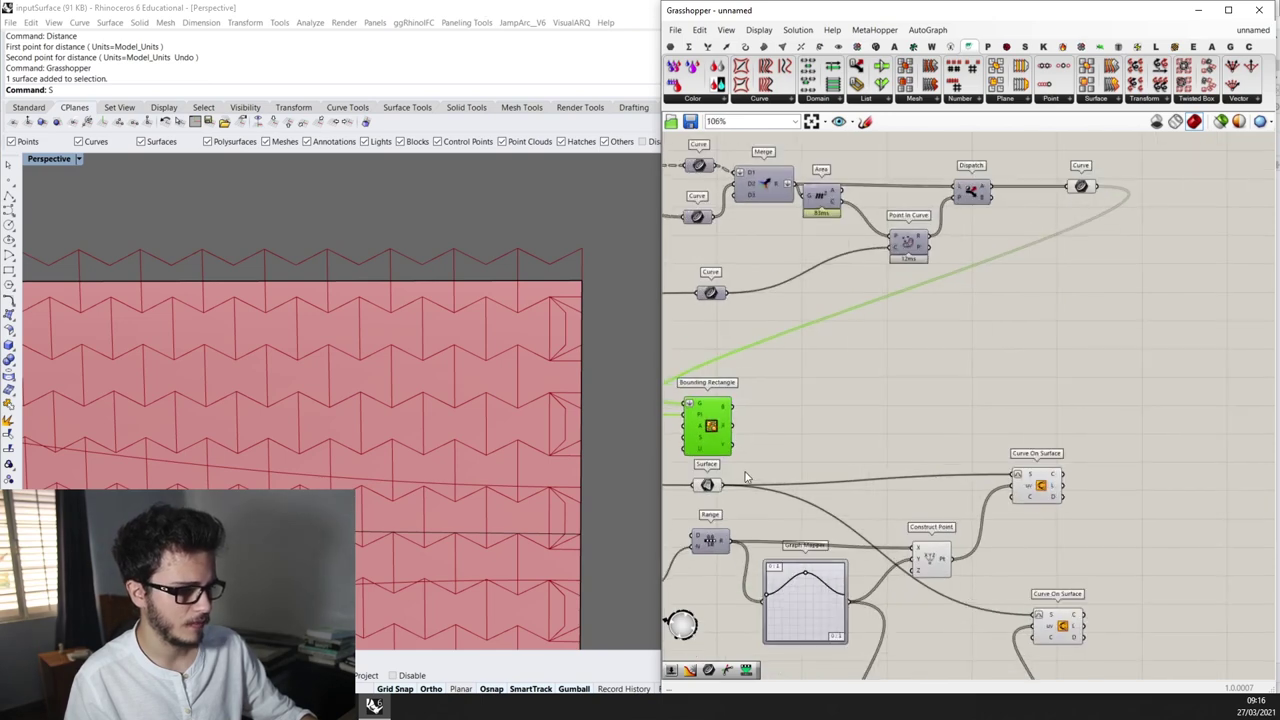
Delete the Surface parameter feeding both Curve On Surface components and shift the duplicated Bounding Rectangle towards its place
scroll(740, 435, "up", 2)
left_click(770, 444)
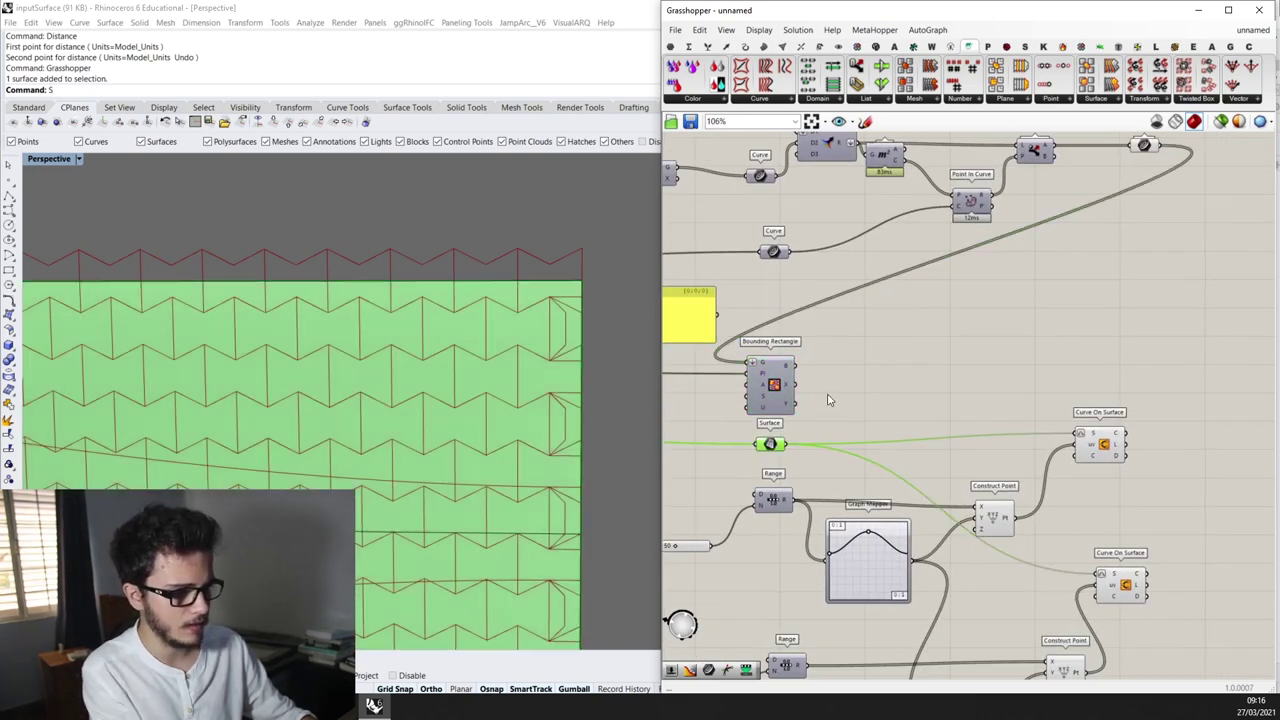
key("Delete")
left_click_drag(772, 388, 797, 407)
Add a Boundary Surfaces component fed by the Bounding Rectangle and wire its output into both Curve On Surface components' S inputs
double_click(877, 411)
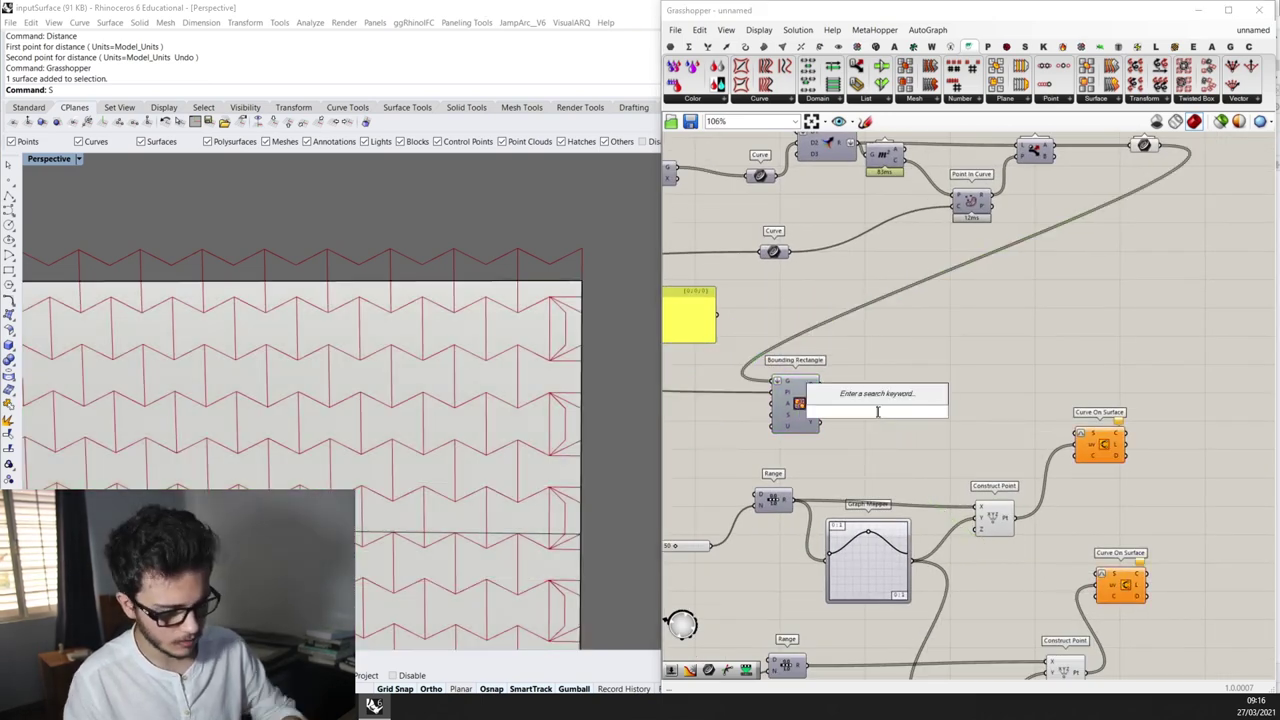
type("bound")
key("Return")
scroll(877, 412, "up", 1)
scroll(871, 418, "up", 2)
left_click_drag(849, 413, 1160, 438)
scroll(918, 434, "down", 1)
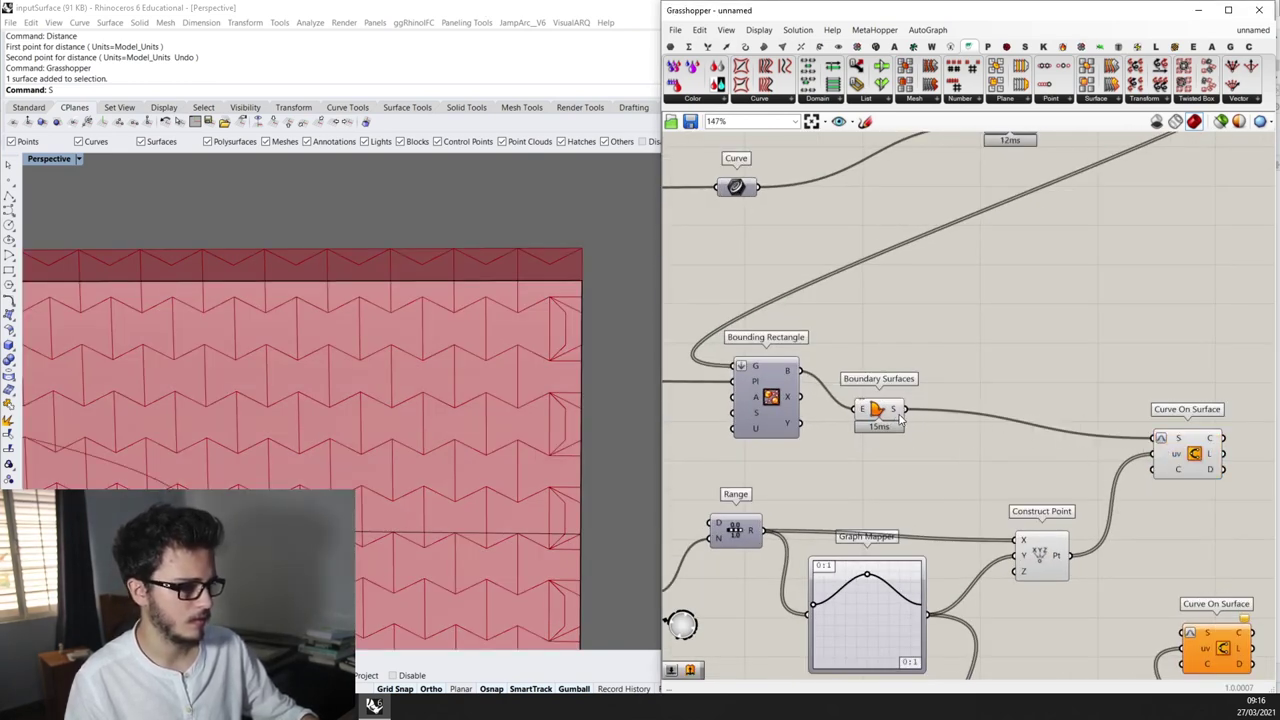
left_click_drag(1131, 567, 1188, 633)
scroll(670, 421, "down", 3)
scroll(537, 406, "down", 5)
Rewire the Construct Point components so the Graph Mapper and Remap Numbers outputs feed X and the lower Range feeds Y
right_click_drag(537, 407, 367, 357)
scroll(838, 393, "down", 1)
right_click_drag(845, 456, 857, 383)
scroll(874, 432, "up", 2)
right_click_drag(838, 428, 880, 414)
scroll(865, 423, "up", 2)
left_click_drag(870, 427, 953, 368)
left_click_drag(730, 337, 728, 338)
right_click_drag(957, 606, 948, 512)
left_click_drag(1036, 487, 702, 477)
Correct the upper Construct Point by removing the Graph Mapper from Y and the Range from Z, and wiring the Range into Y
left_click(446, 416)
left_click(1143, 368)
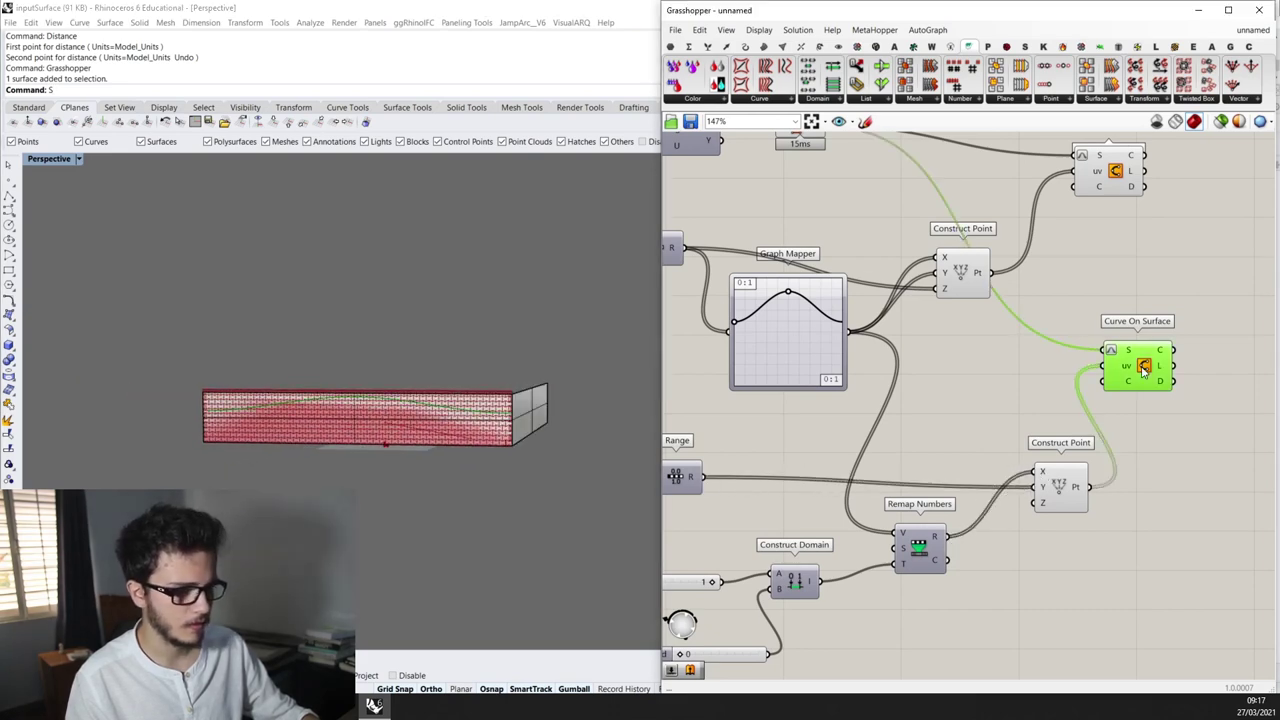
right_click_drag(556, 386, 520, 398)
left_click(1128, 170)
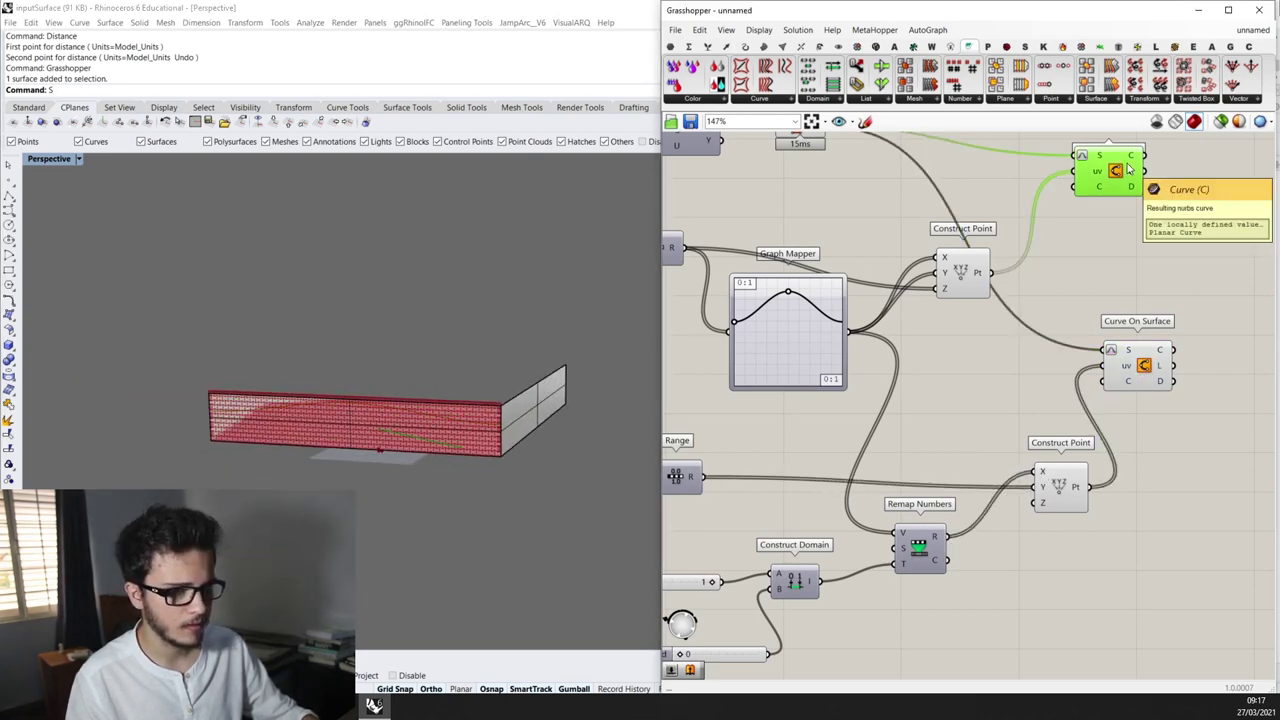
scroll(1090, 305, "up", 2)
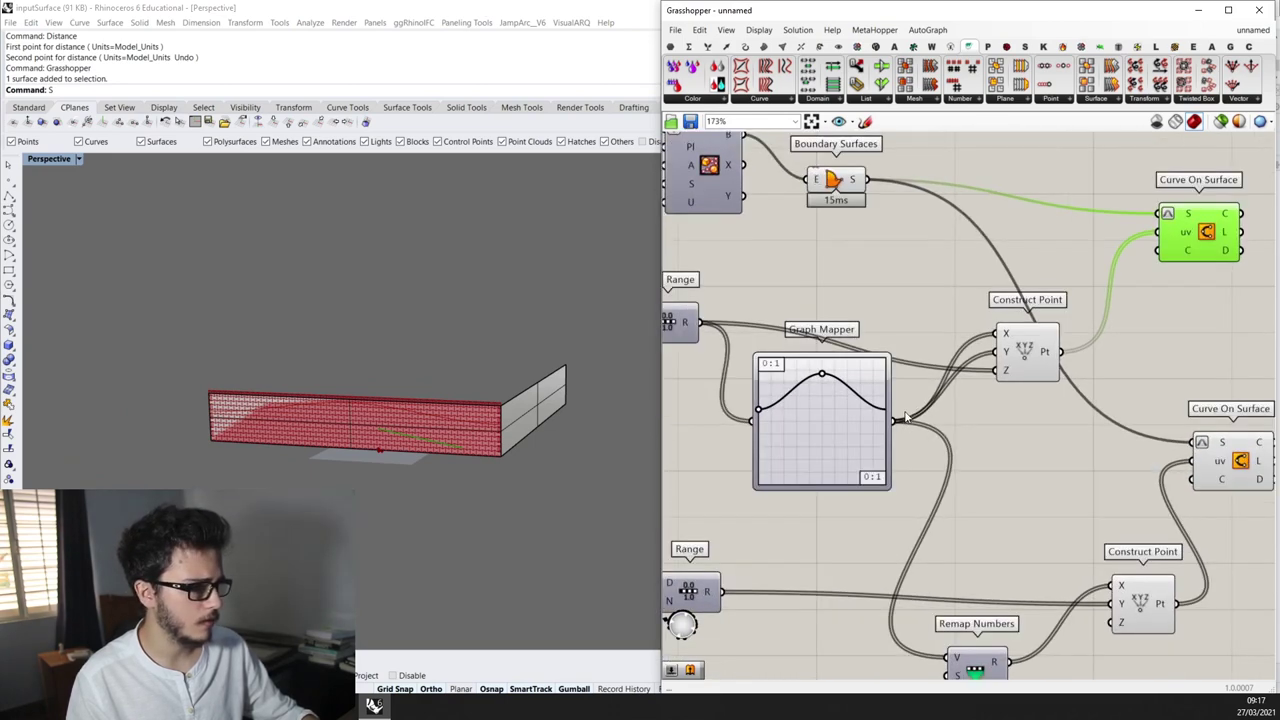
left_click_drag(1010, 381, 683, 322)
left_click_drag(772, 329, 702, 327, "ctrl")
right_click_drag(1122, 457, 1096, 425)
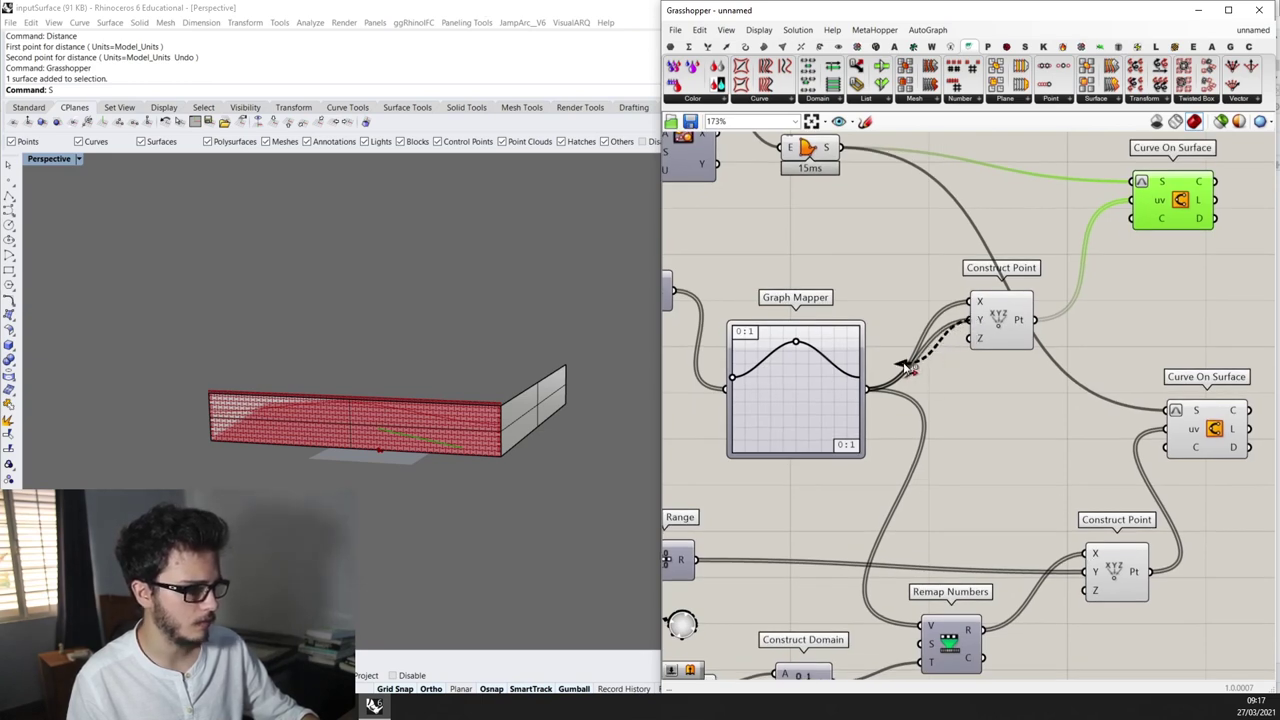
scroll(877, 388, "down", 2)
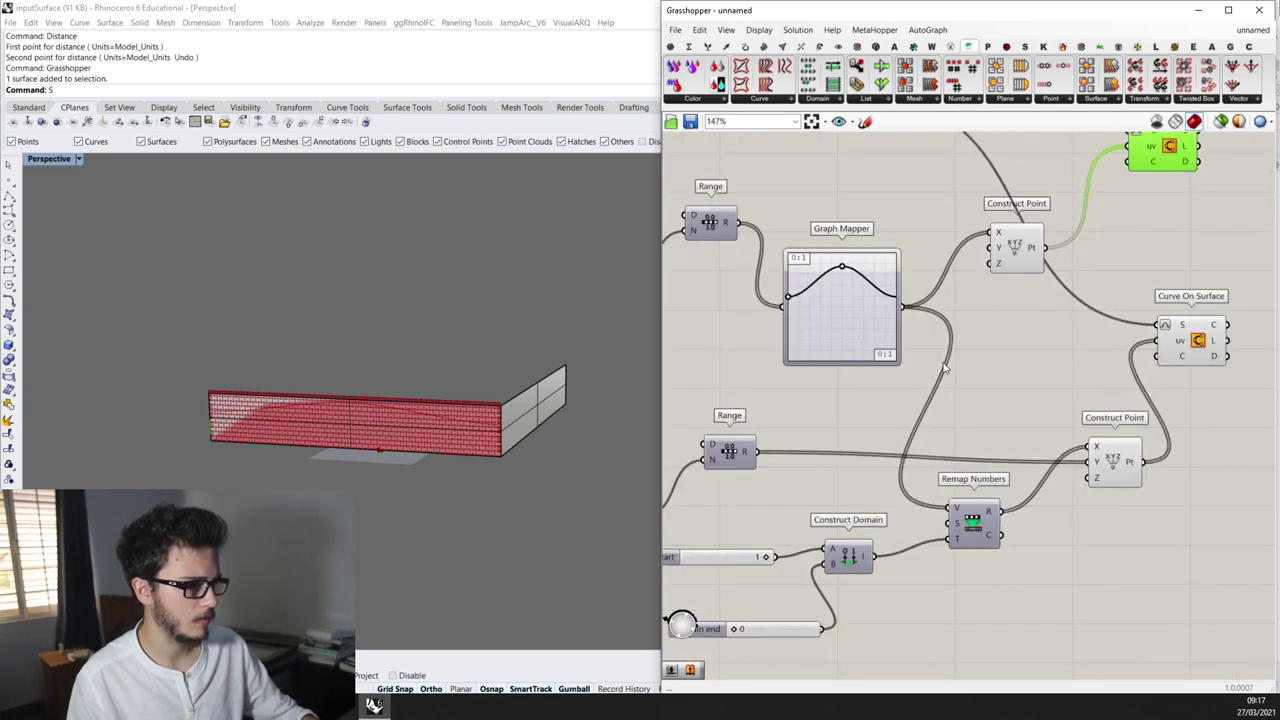
left_click_drag(737, 224, 1000, 247)
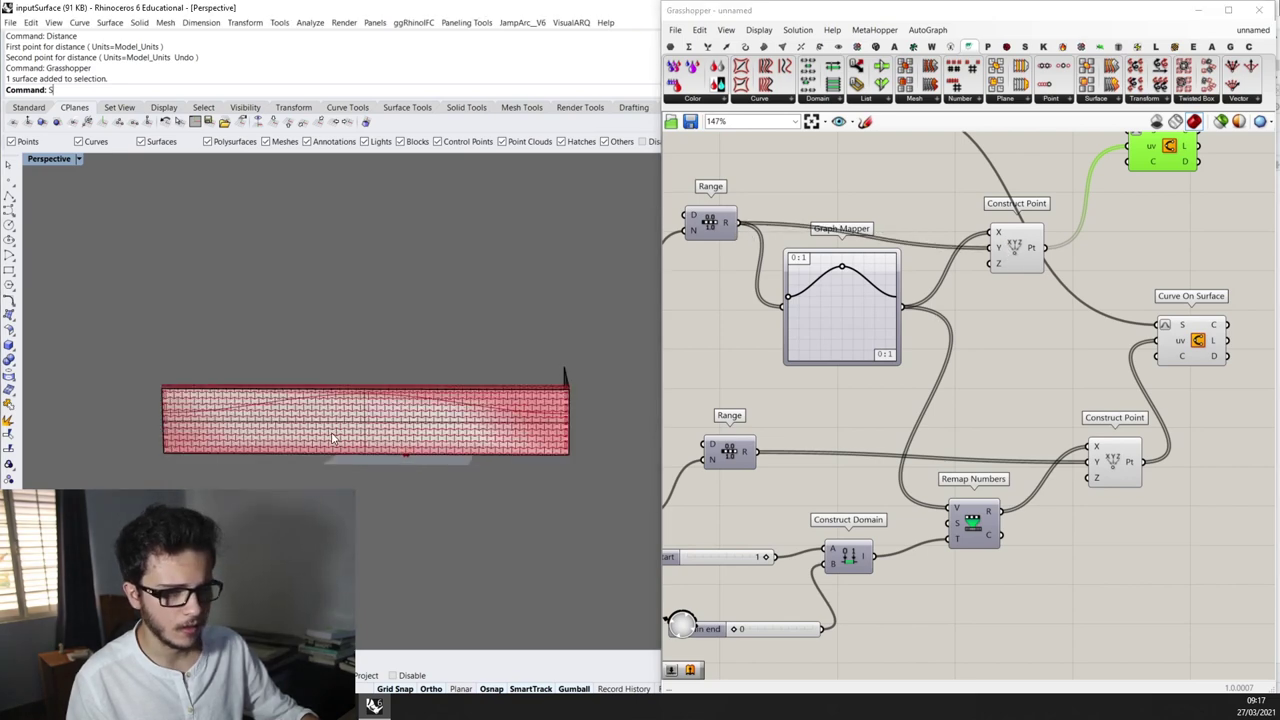
Check both curves on the wall and lower the Graph Mapper's peak handle slightly
right_click_drag(341, 436, 260, 386)
scroll(260, 386, "down", 4)
scroll(1091, 366, "down", 1)
scroll(820, 270, "up", 2)
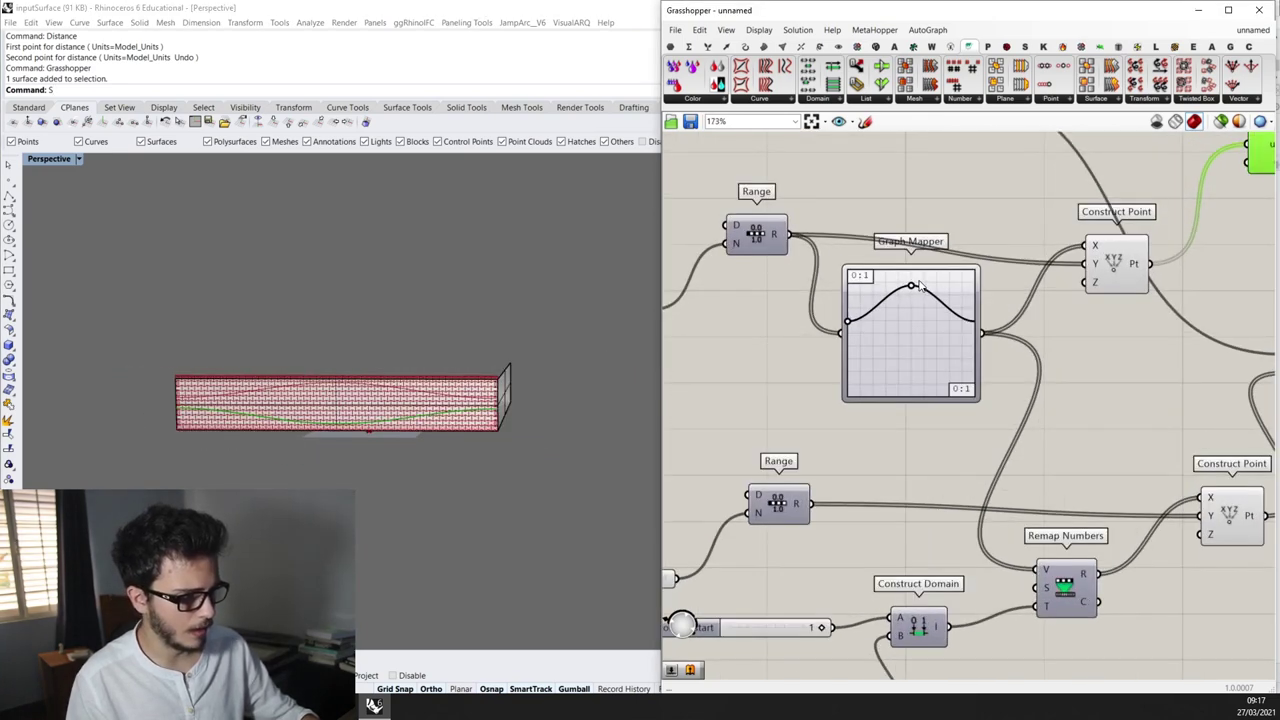
left_click_drag(912, 291, 912, 295)
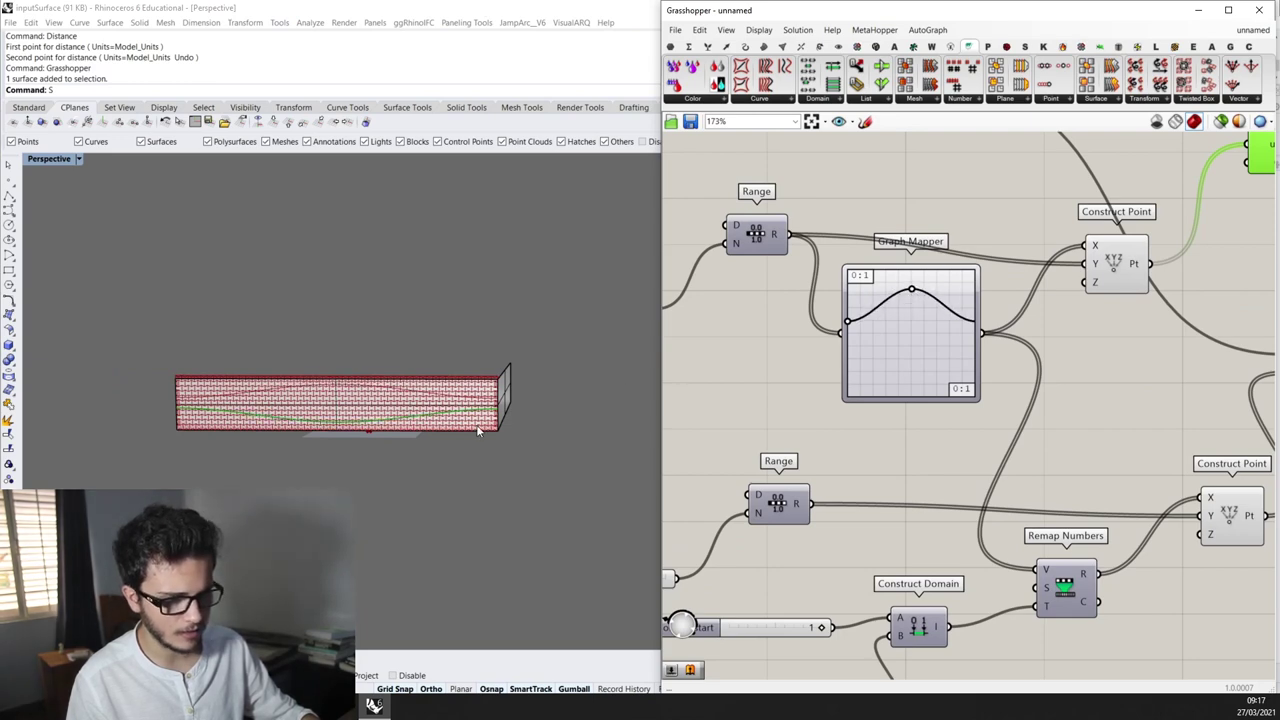
Select the Bounding Rectangle, Graph Mapper and downstream curve components and move them as a group beside the end of the pattern definition
scroll(478, 430, "up", 3)
scroll(1000, 300, "down", 4)
scroll(1000, 300, "down", 5)
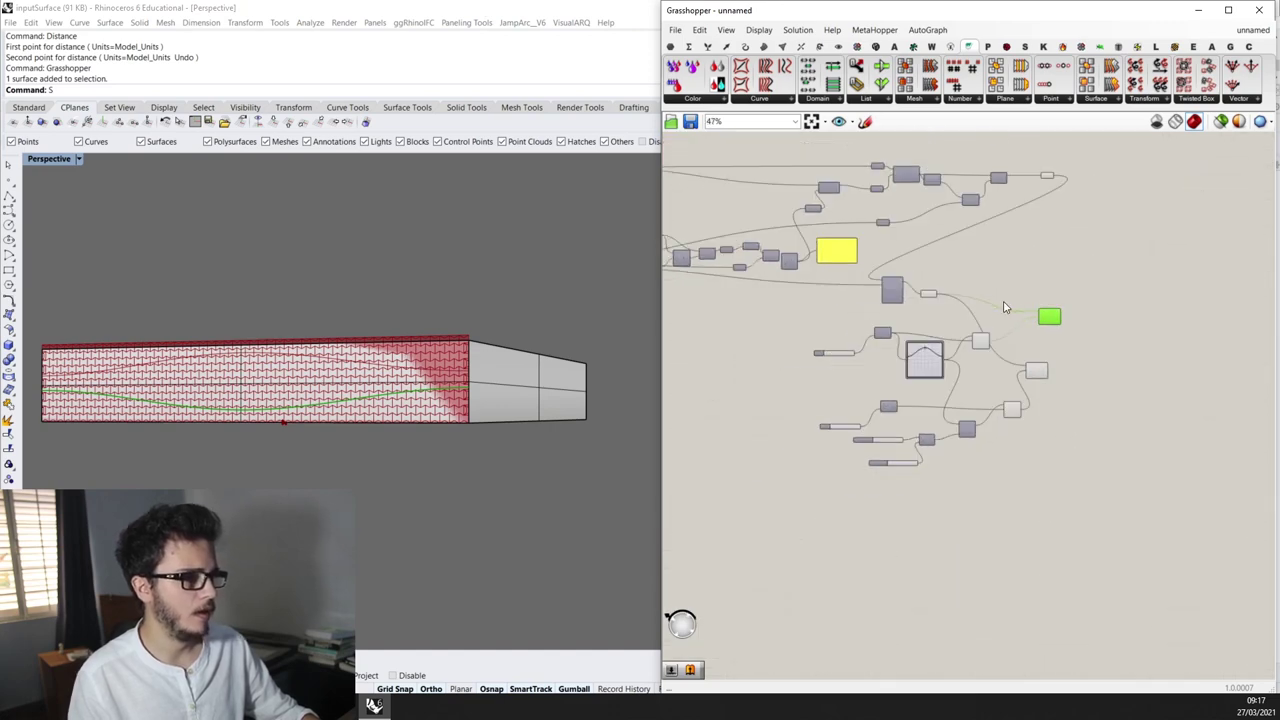
left_click_drag(1100, 482, 785, 301)
left_click_drag(892, 312, 1070, 250)
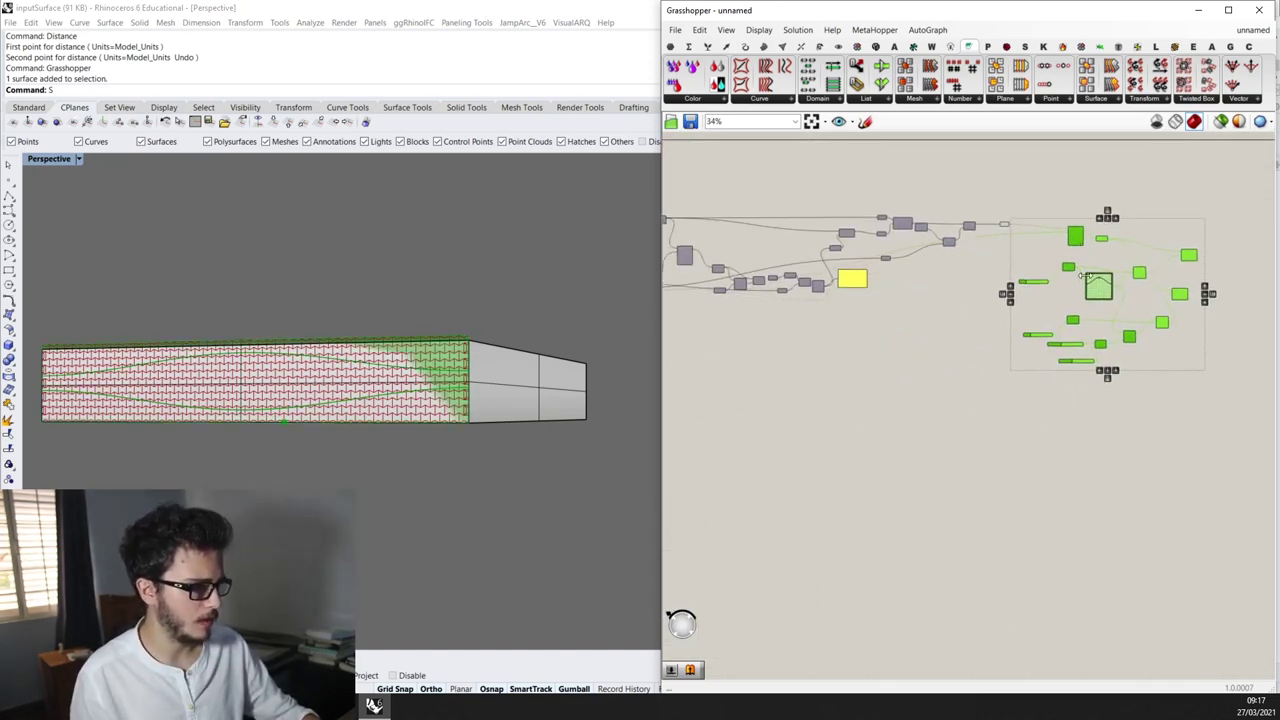
left_click(1082, 421)
Select the two Steps sliders and the Domain start and end sliders and left-align them in one column
scroll(1082, 421, "up", 3)
left_click_drag(1003, 412, 986, 366)
left_click_drag(988, 448, 952, 287)
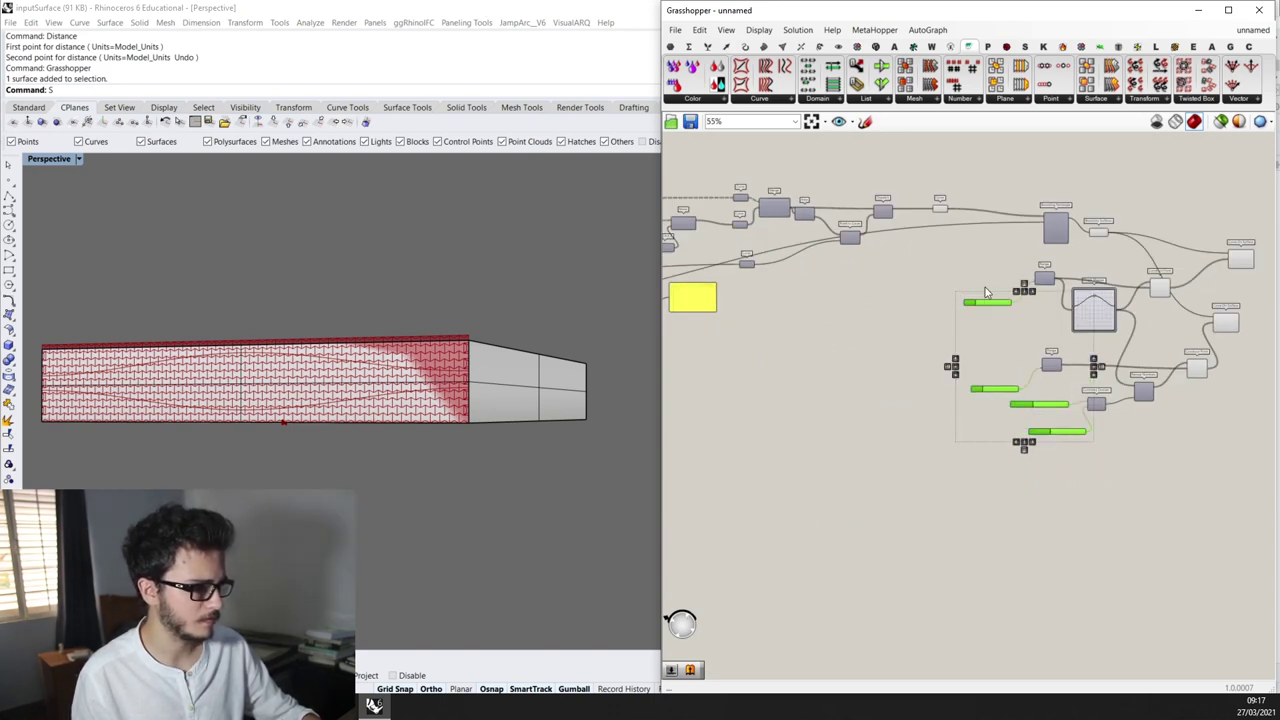
scroll(1203, 265, "down", 6)
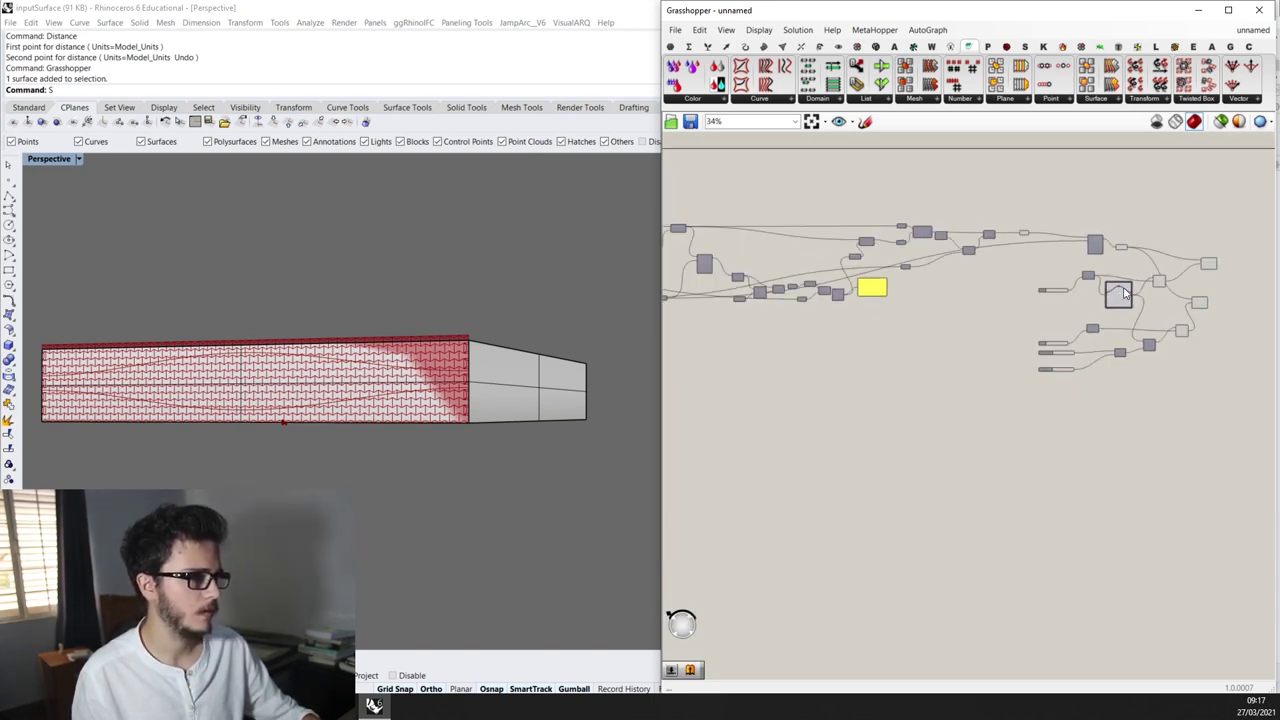
Examine the upper and lower curves against the pattern across the whole wall
scroll(1203, 265, "down", 2)
right_click_drag(1142, 267, 1028, 285)
scroll(1135, 268, "up", 3)
right_click_drag(520, 375, 412, 358)
scroll(412, 358, "up", 4)
scroll(425, 363, "down", 6)
scroll(435, 368, "up", 4)
scroll(465, 378, "down", 3)
scroll(476, 370, "up", 3)
scroll(518, 345, "up", 2)
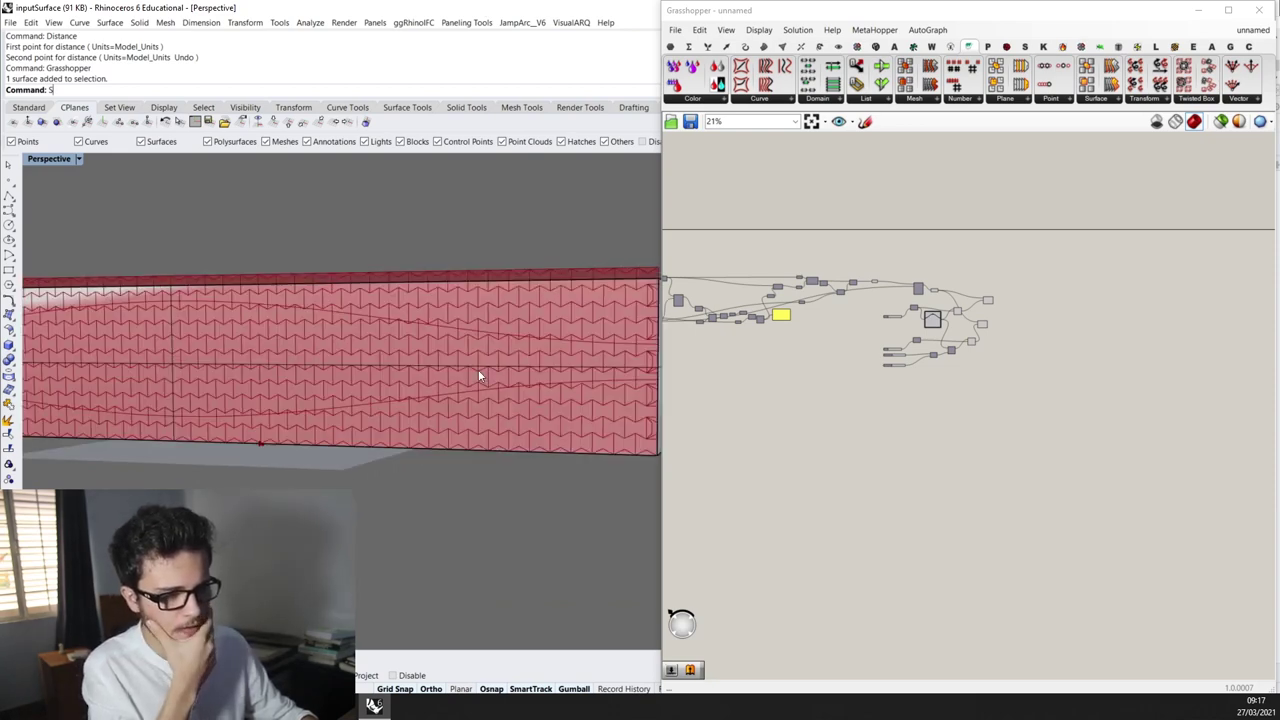
scroll(499, 354, "down", 4)
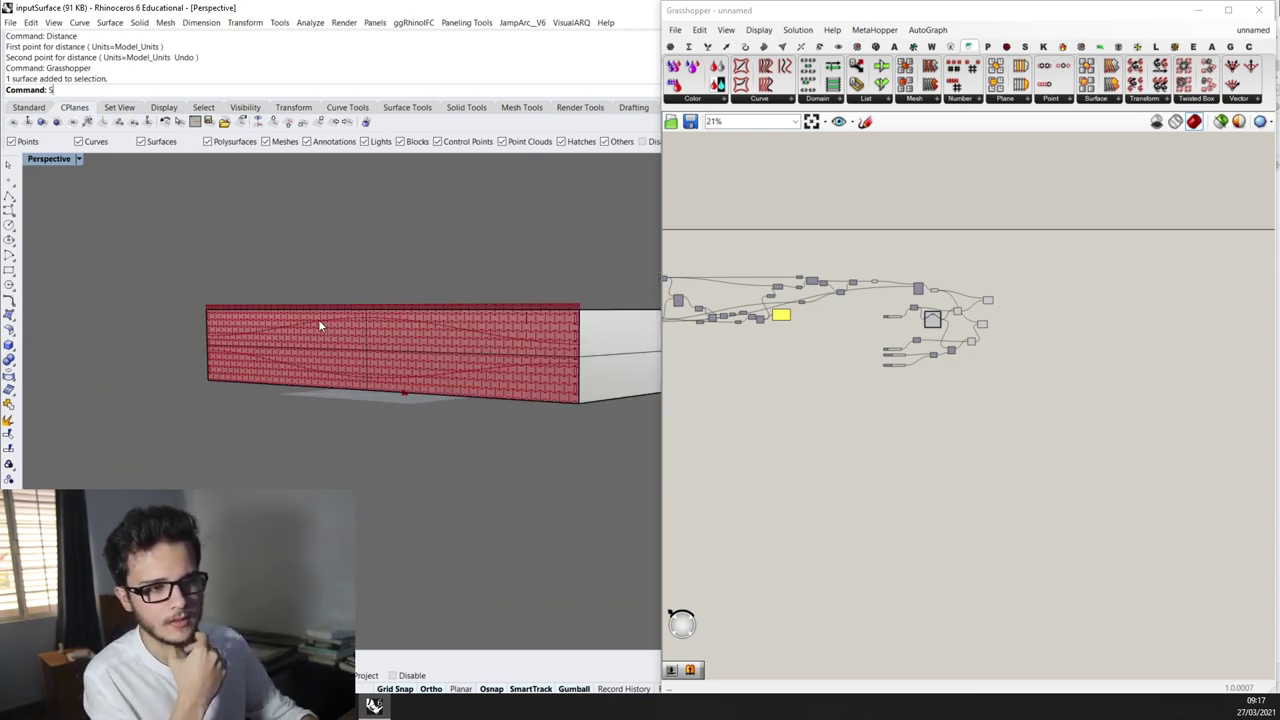
scroll(322, 323, "up", 2)
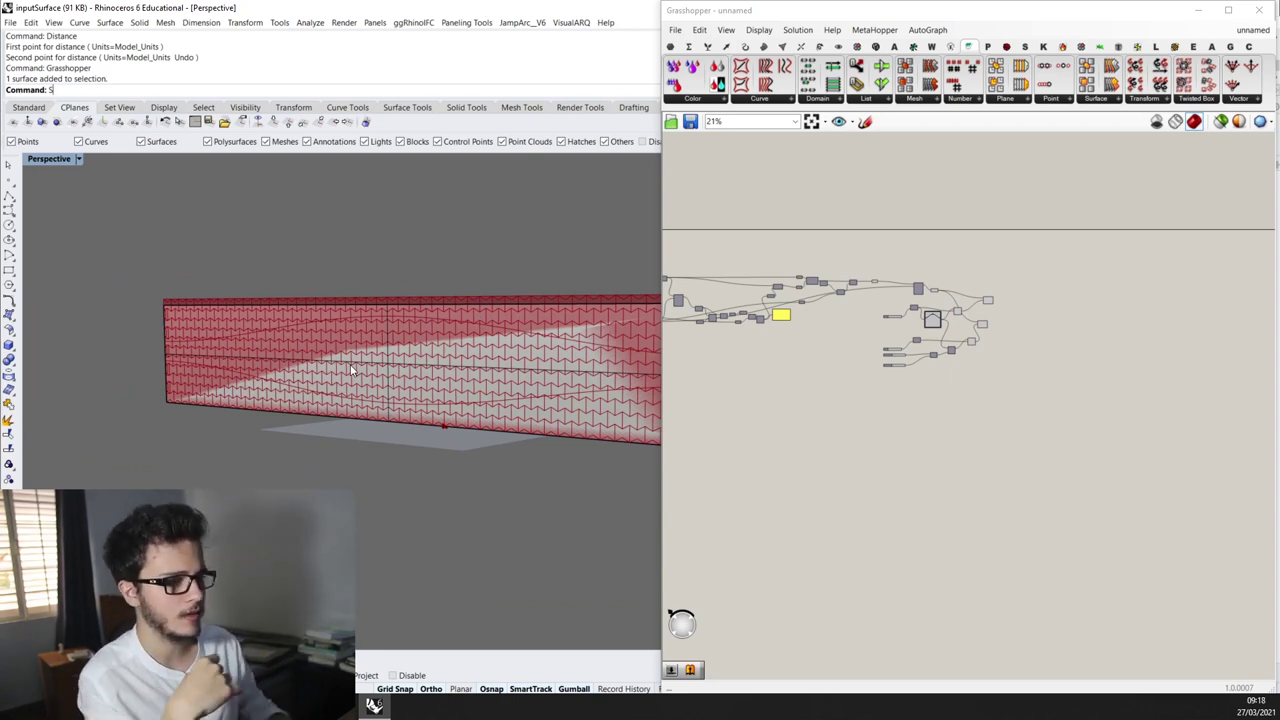
Reposition the Curve On Surface components slightly, leaving room for new components after them
scroll(1072, 306, "up", 7)
left_click_drag(871, 351, 888, 340)
left_click(894, 248)
left_click_drag(894, 248, 907, 254)
scroll(435, 360, "down", 3)
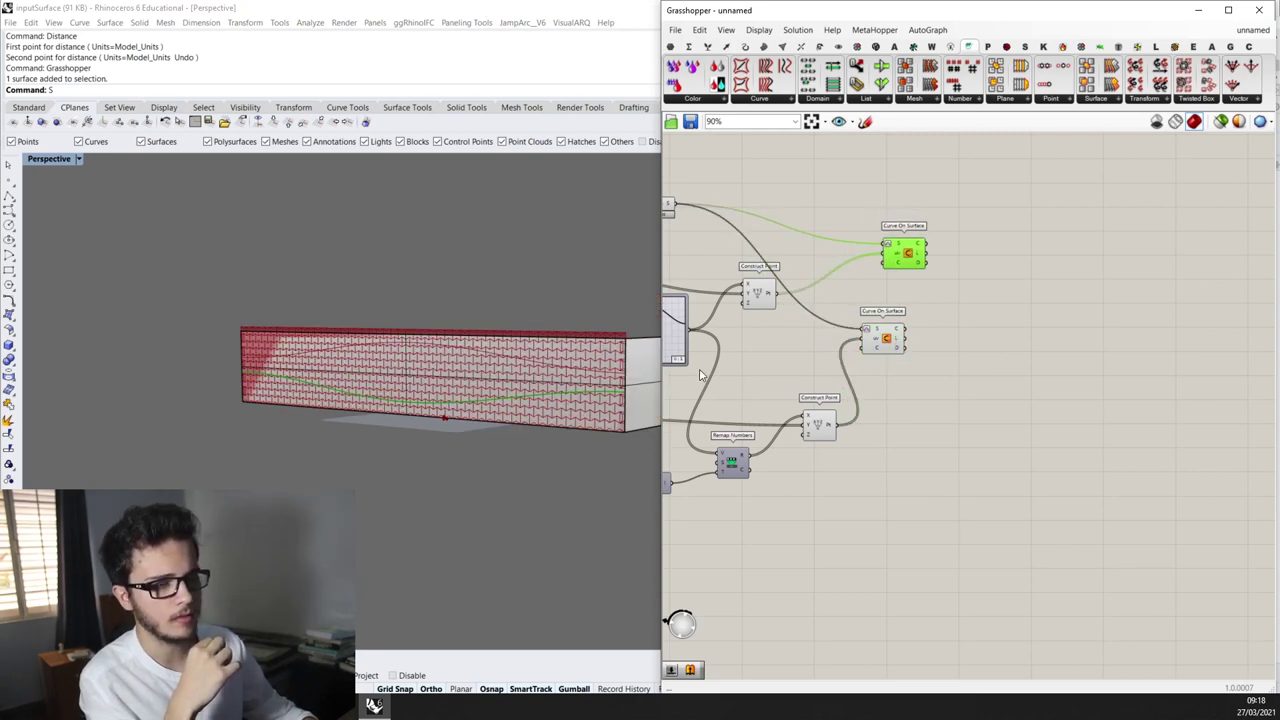
scroll(884, 301, "down", 1)
scroll(884, 300, "up", 1)
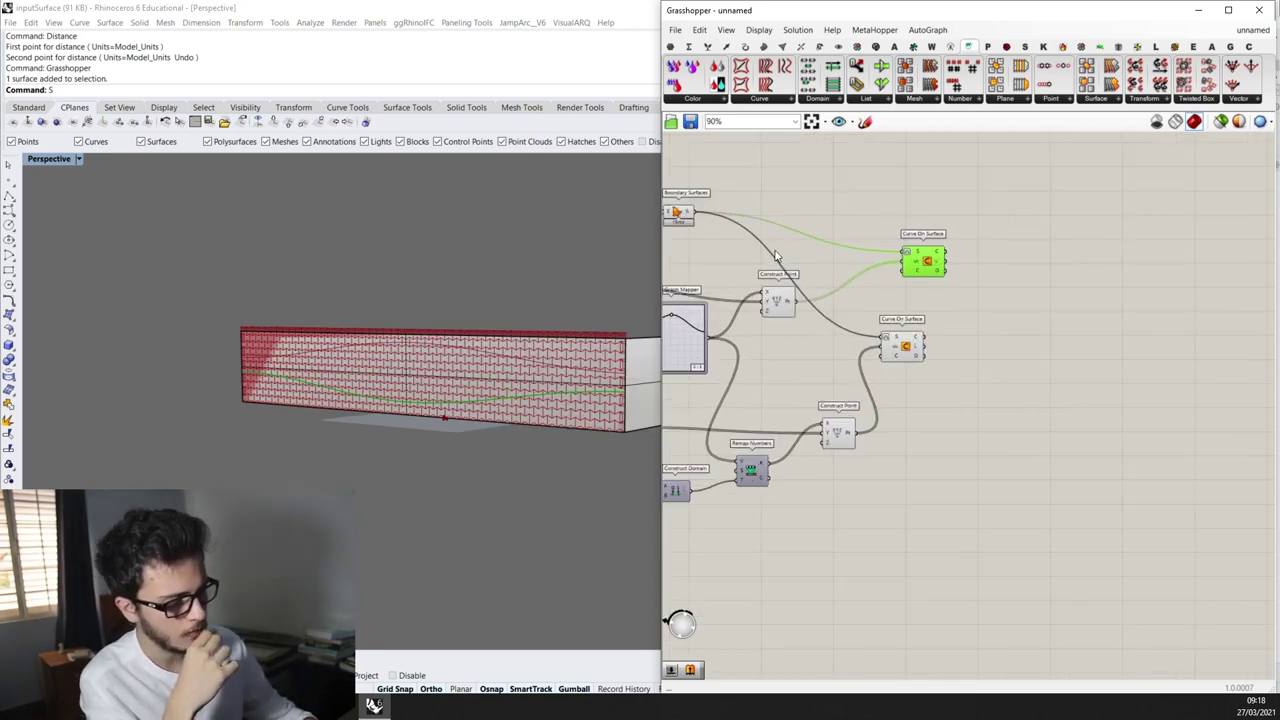
Add a Curve Closest Point component, feed its C input from the upper Curve On Surface, and duplicate it for the lower curve
double_click(1011, 277)
type("curve clo")
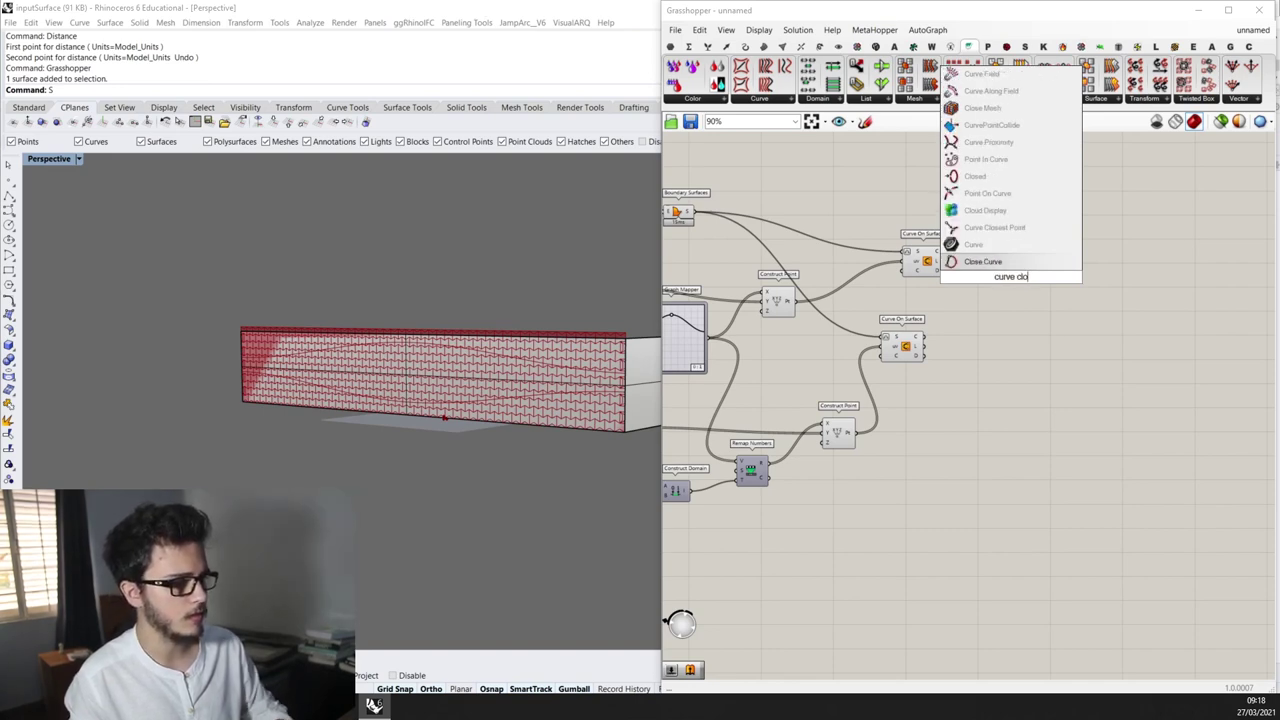
key("Up")
key("Up")
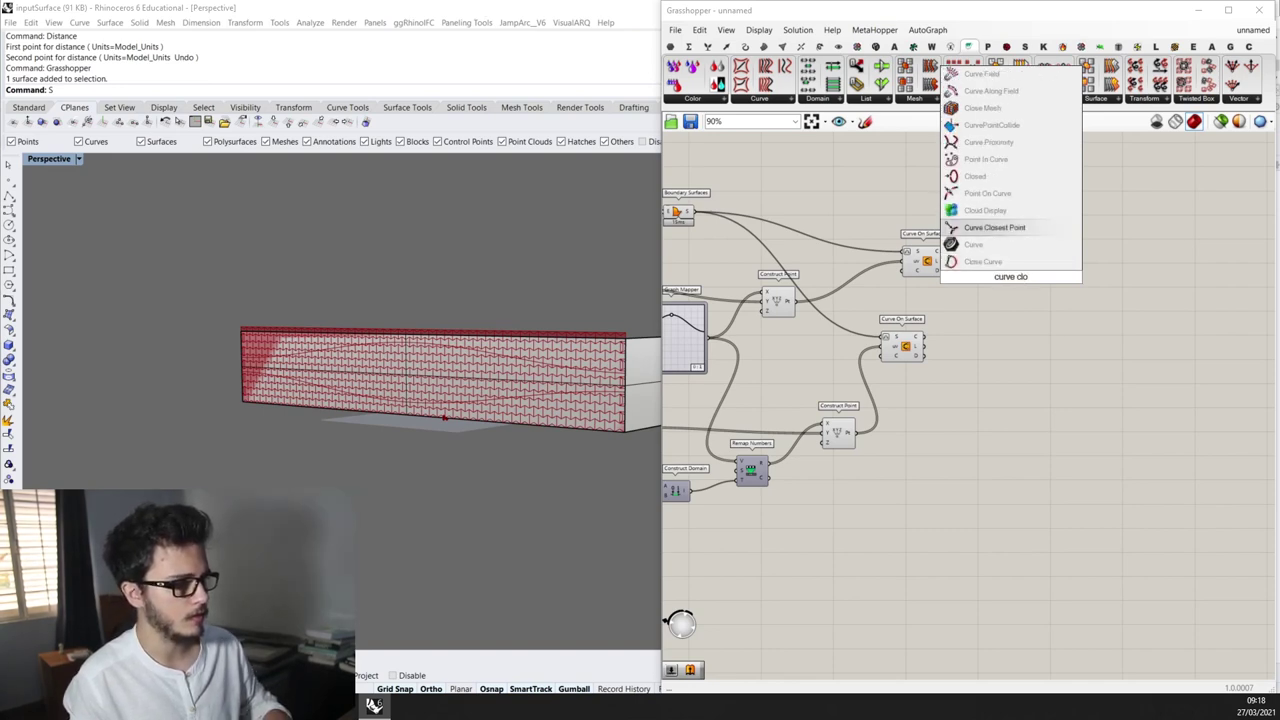
key("Return")
scroll(1011, 282, "up", 3)
left_click_drag(878, 242, 848, 256)
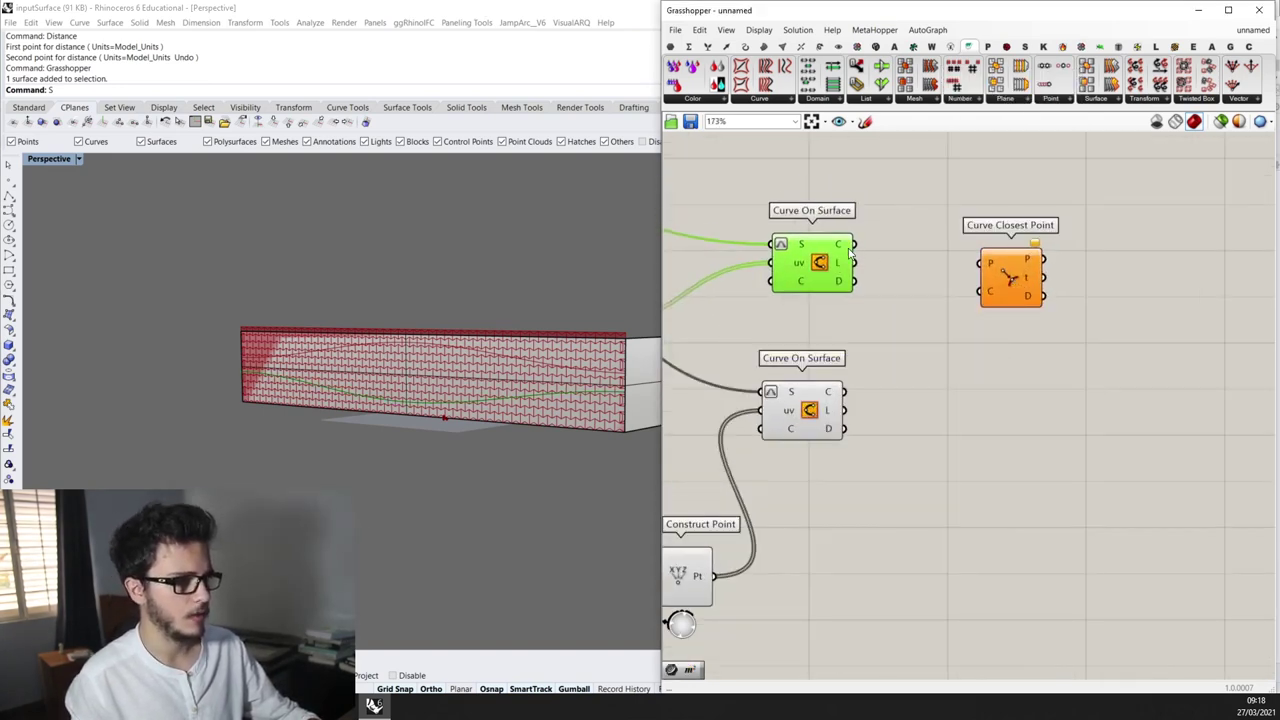
left_click_drag(962, 298, 981, 292)
left_click_drag(998, 297, 999, 409, "alt")
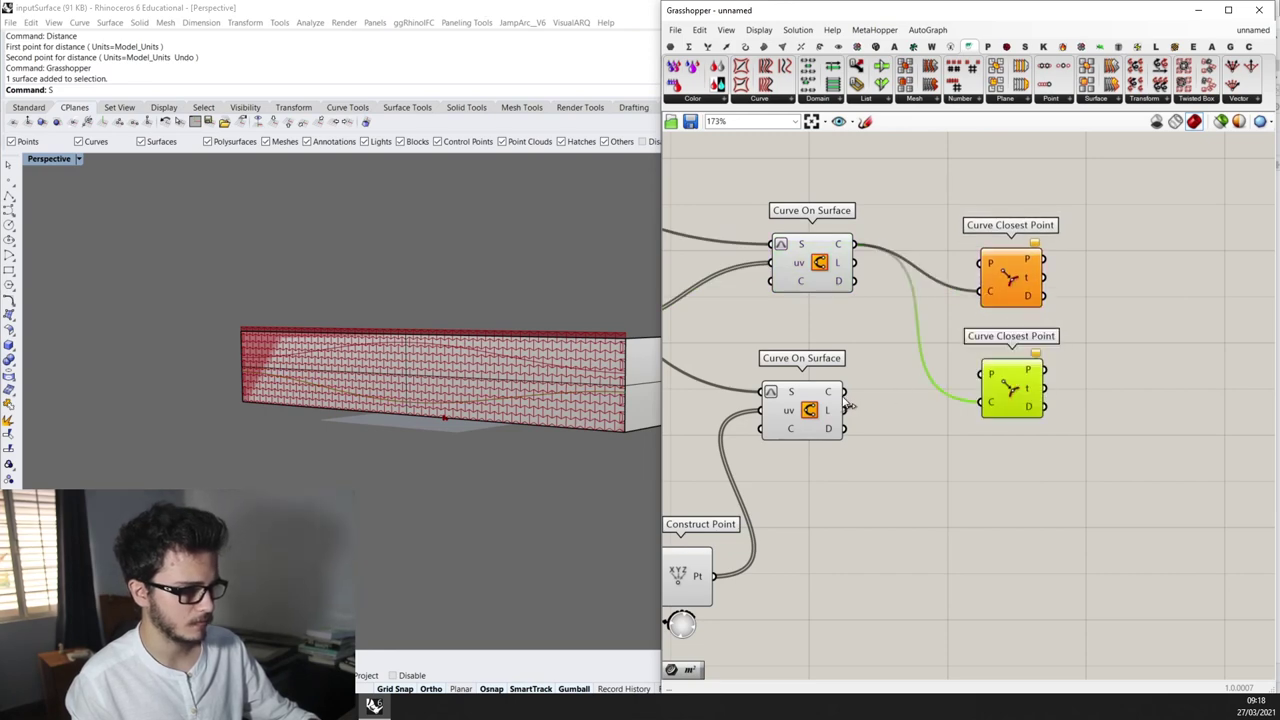
Add an Area component fed by the Curve container after Dispatch and place it above the Curve On Surface components
scroll(870, 330, "down", 5)
scroll(873, 276, "up", 2)
right_click_drag(804, 273, 882, 265)
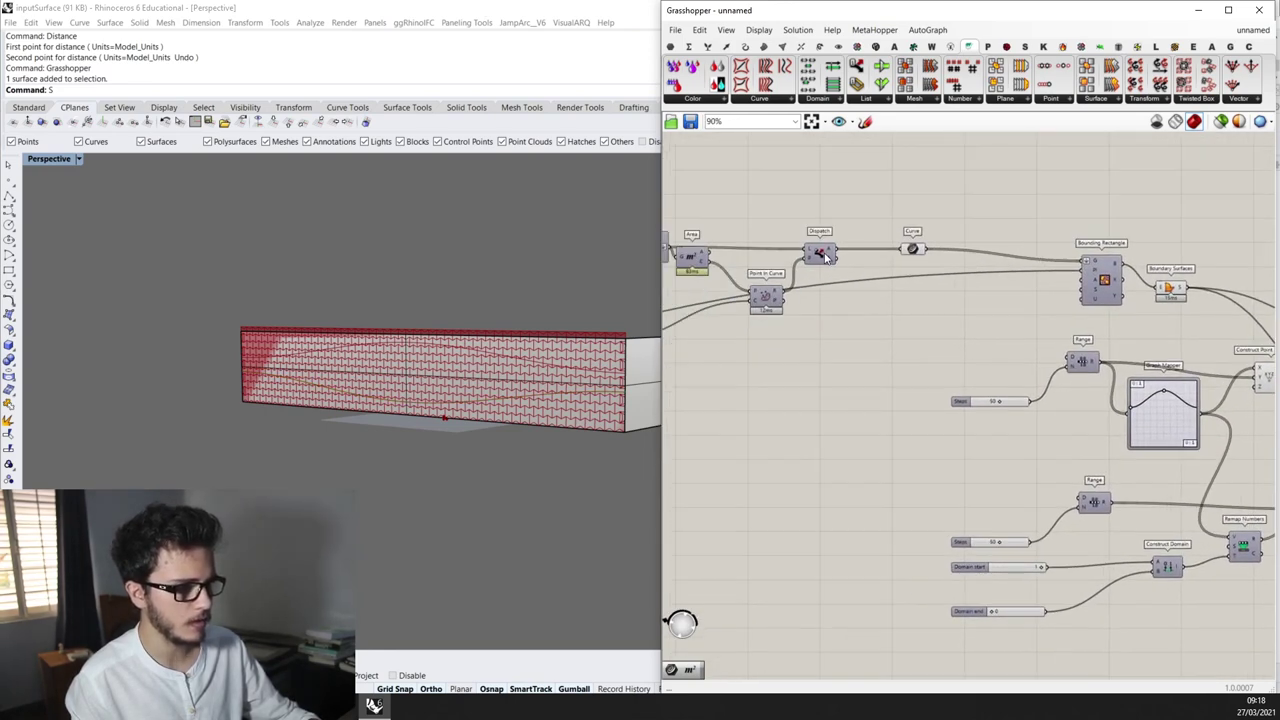
left_click_drag(913, 250, 903, 250)
scroll(941, 252, "up", 1)
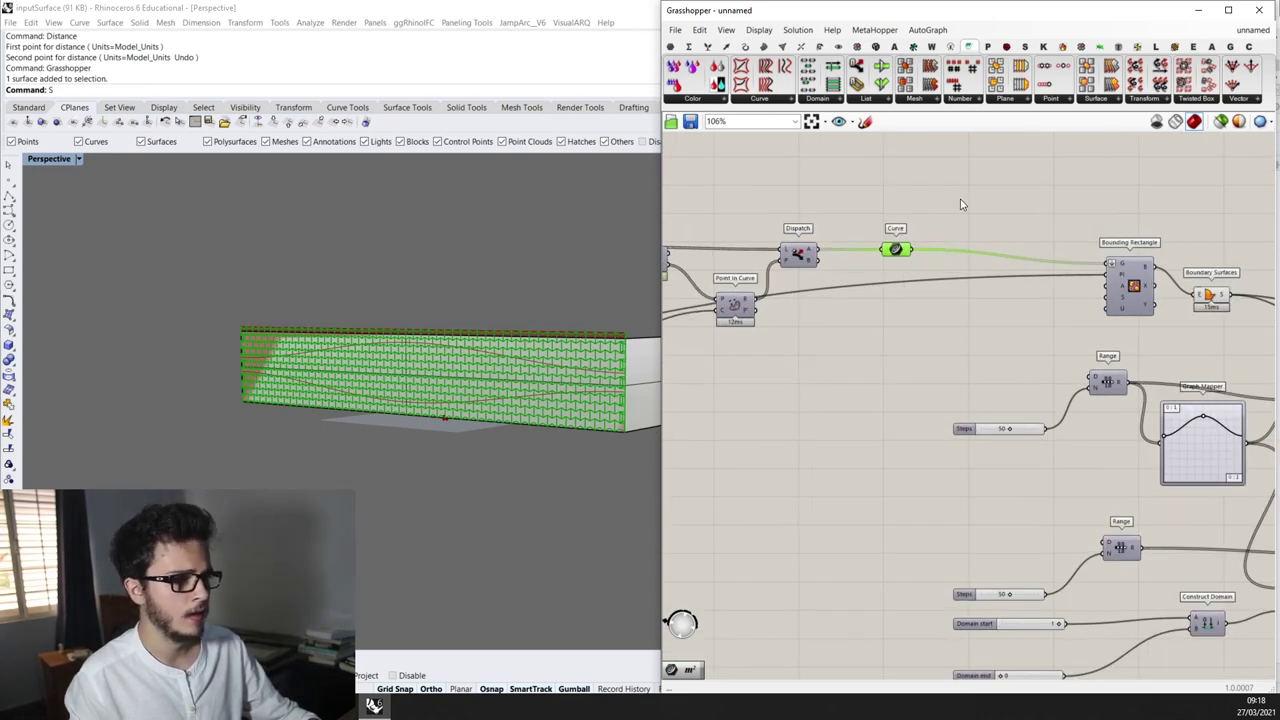
double_click(950, 196)
type("area")
key("Return")
scroll(880, 270, "up", 2)
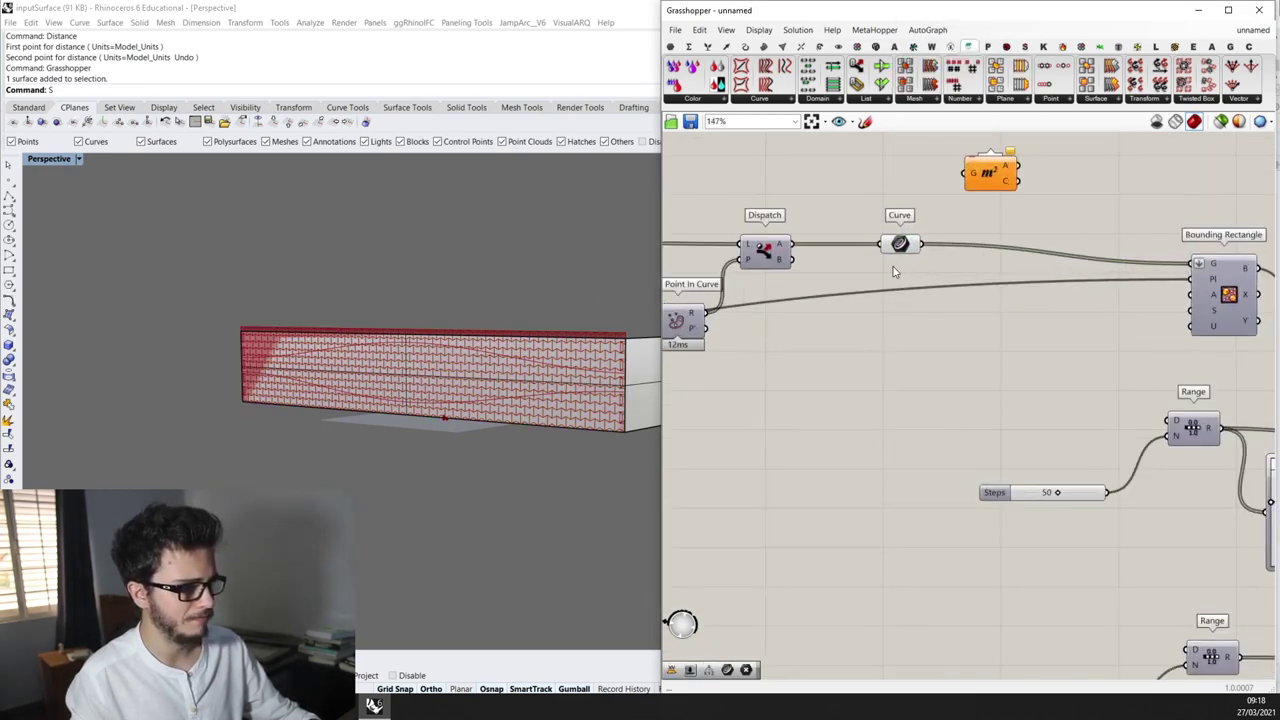
left_click_drag(983, 179, 1144, 195)
scroll(987, 180, "down", 8)
scroll(1190, 186, "up", 2)
scroll(1145, 196, "up", 3)
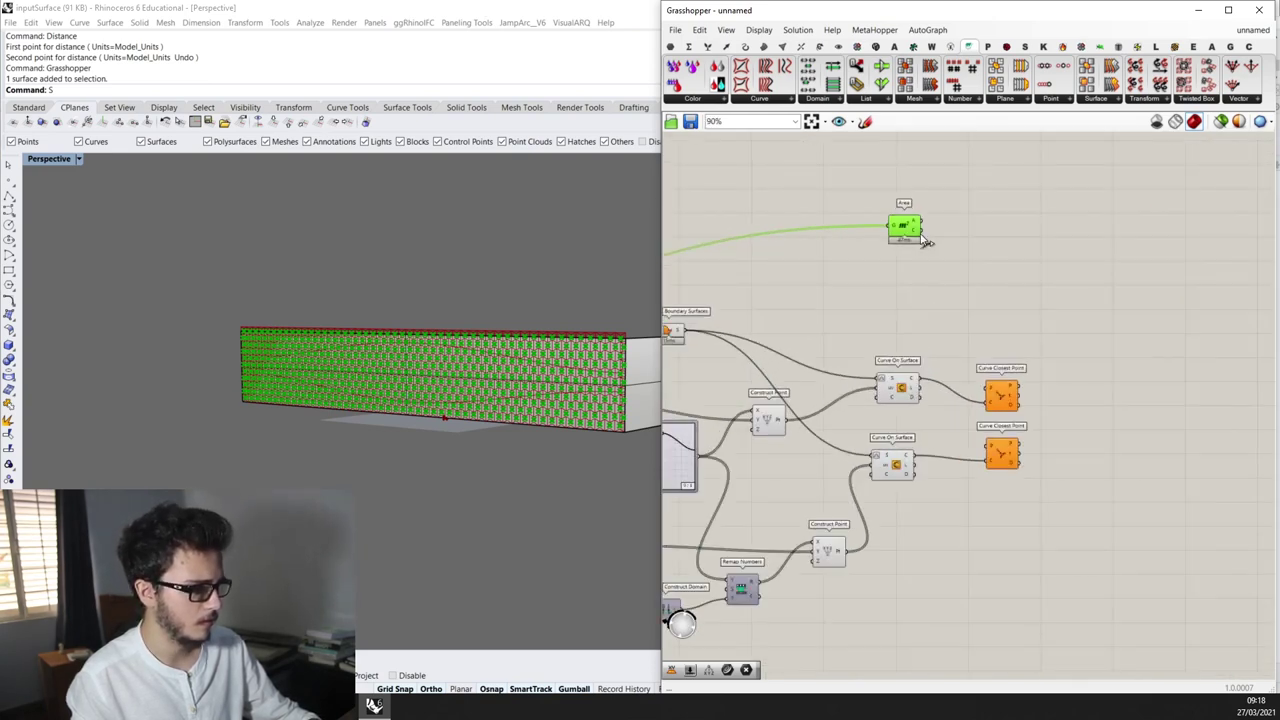
Wire the Area component's centroid output into the P inputs of both Curve Closest Point components and select the pair
left_click_drag(982, 393, 955, 312)
left_click_drag(916, 235, 986, 452)
left_click_drag(902, 230, 830, 302)
scroll(930, 224, "down", 3)
scroll(988, 372, "up", 3)
left_click_drag(1054, 417, 962, 294)
scroll(976, 300, "up", 3)
scroll(966, 290, "up", 3)
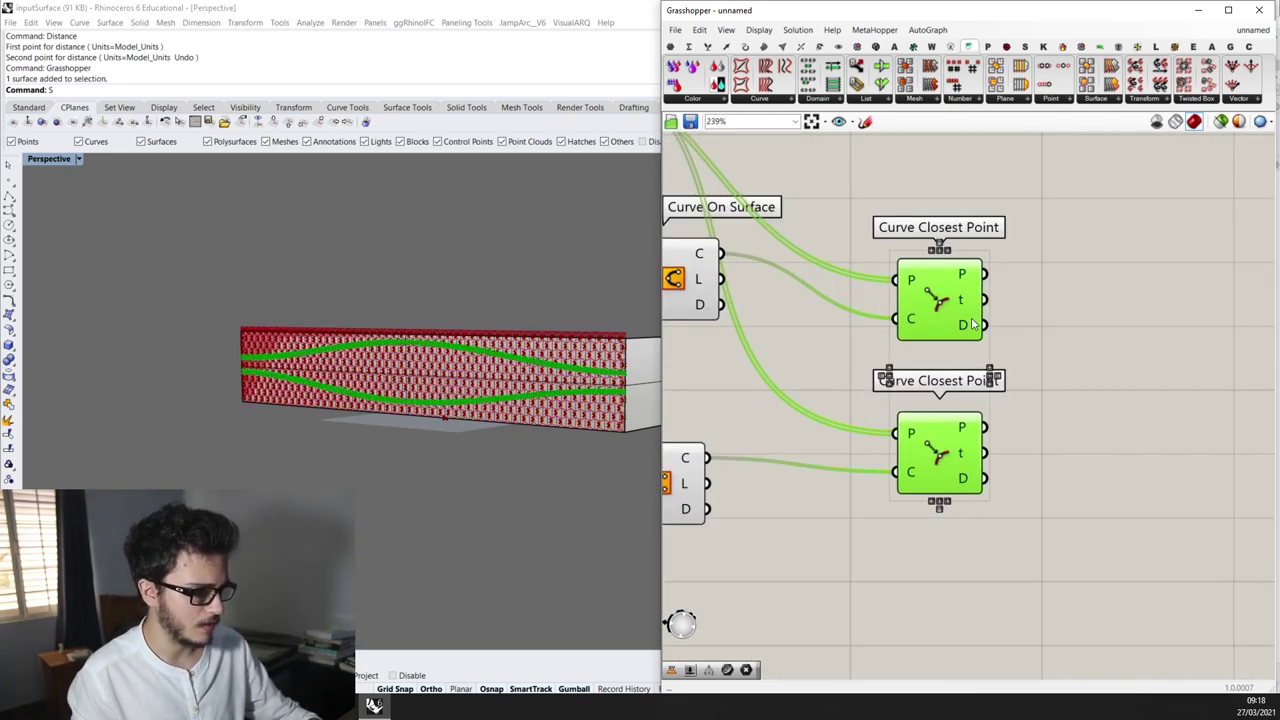
Examine the closest points plotted along both curves on the wall
right_click_drag(510, 345, 575, 328)
scroll(575, 328, "up", 5)
scroll(519, 364, "down", 4)
scroll(519, 361, "up", 2)
scroll(915, 315, "down", 2)
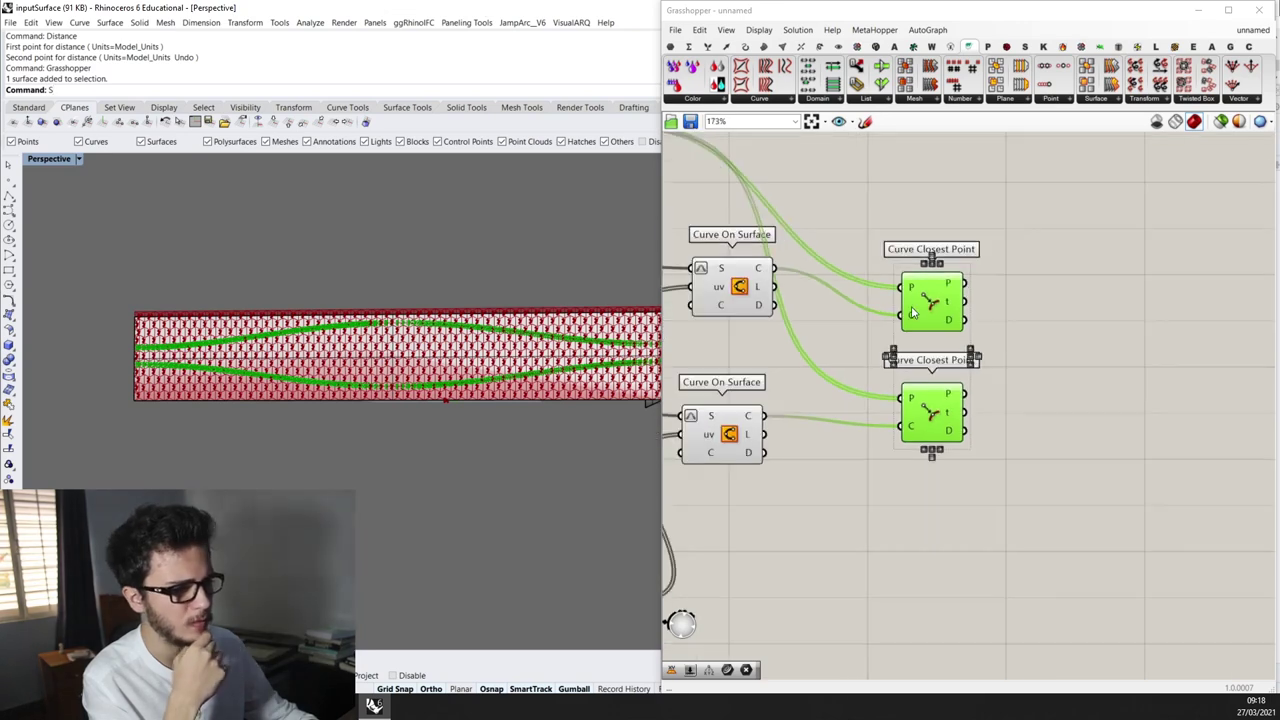
scroll(910, 320, "down", 4)
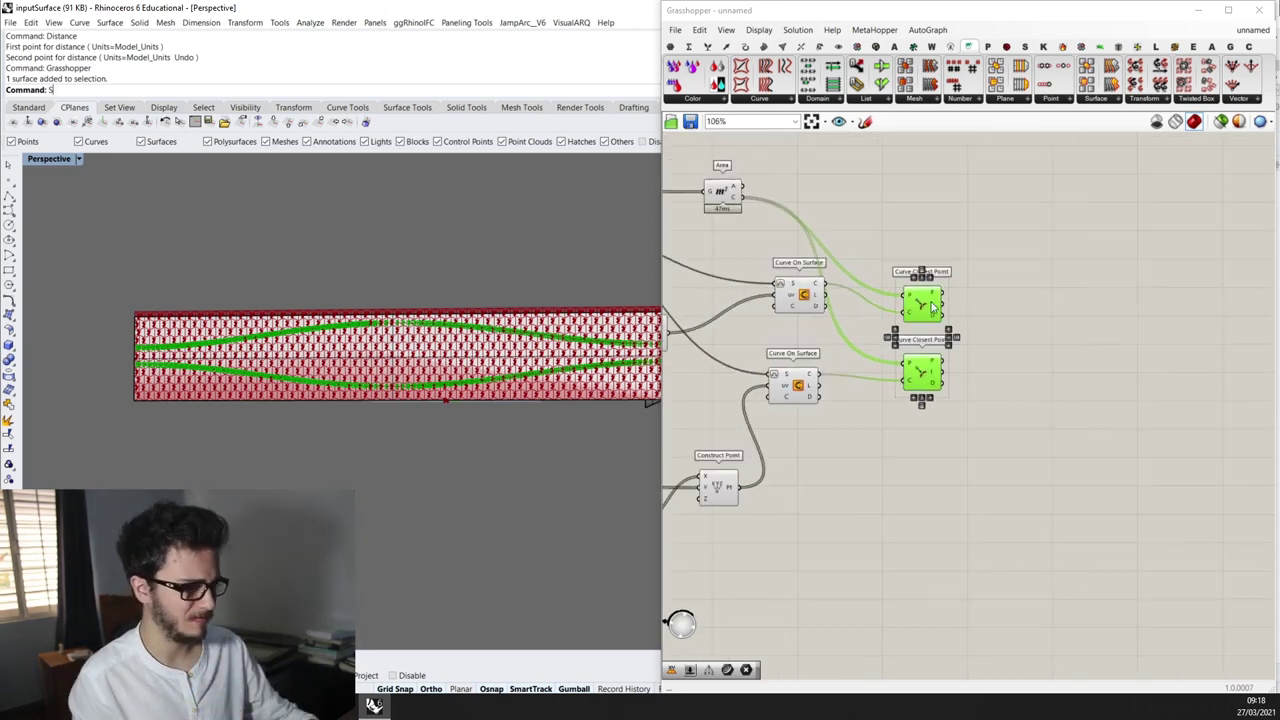
scroll(920, 335, "up", 2)
scroll(925, 335, "down", 1)
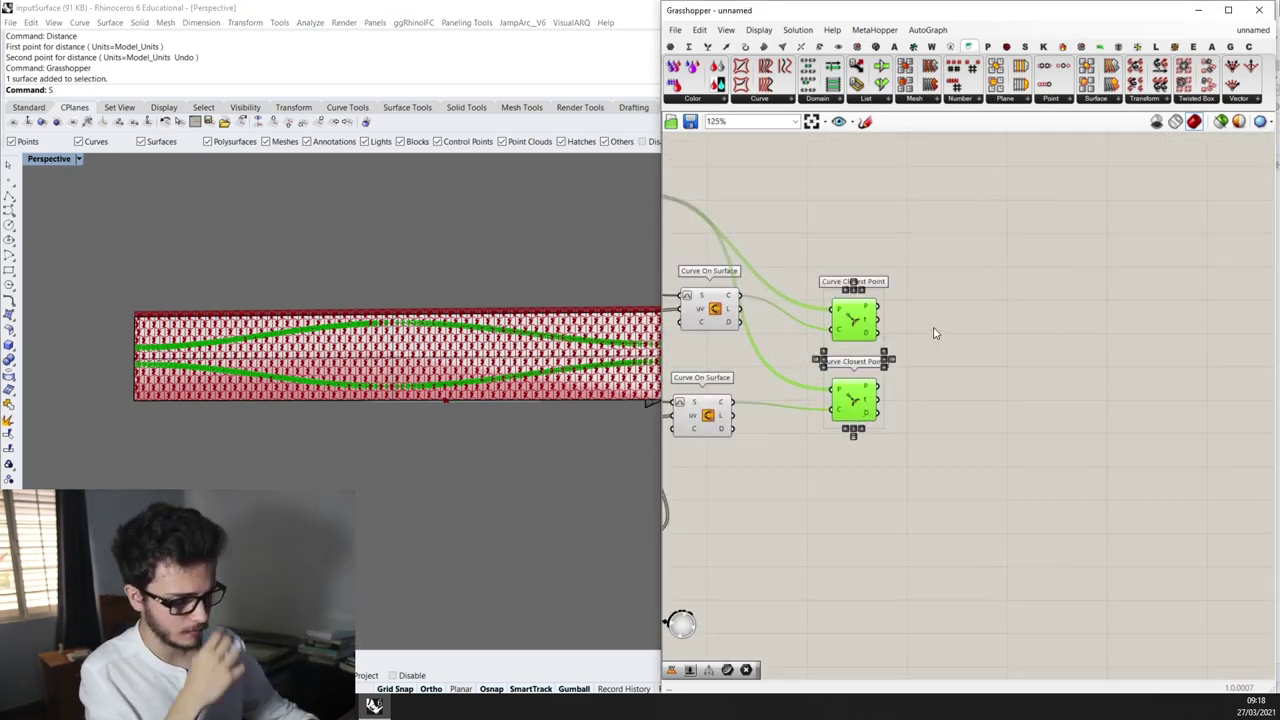
scroll(935, 287, "down", 1)
double_click(952, 273)
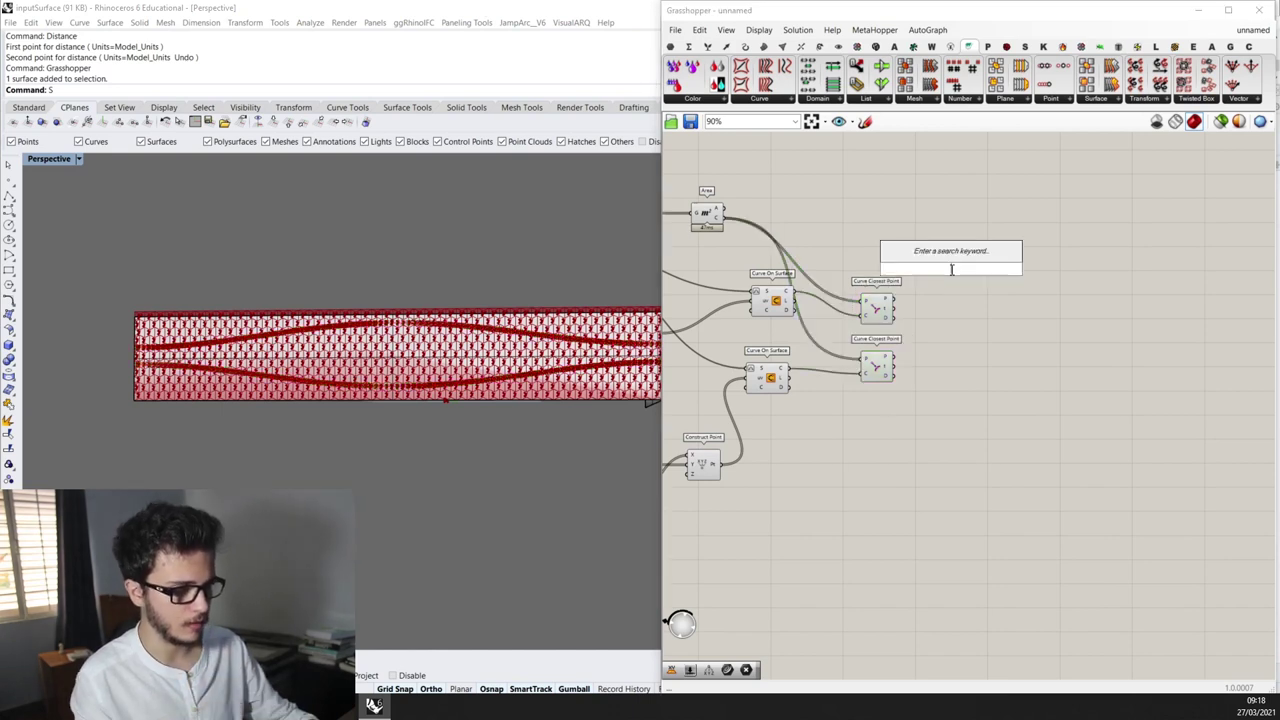
scroll(893, 340, "up", 2)
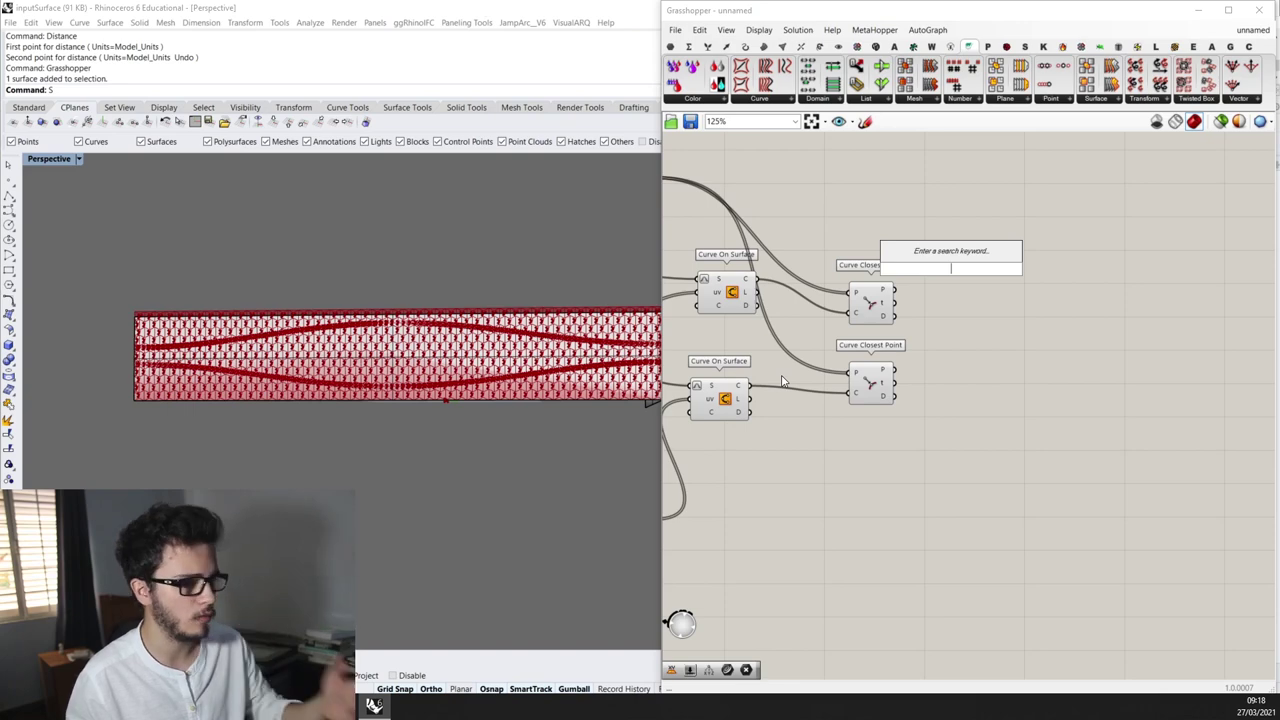
left_click(1008, 329)
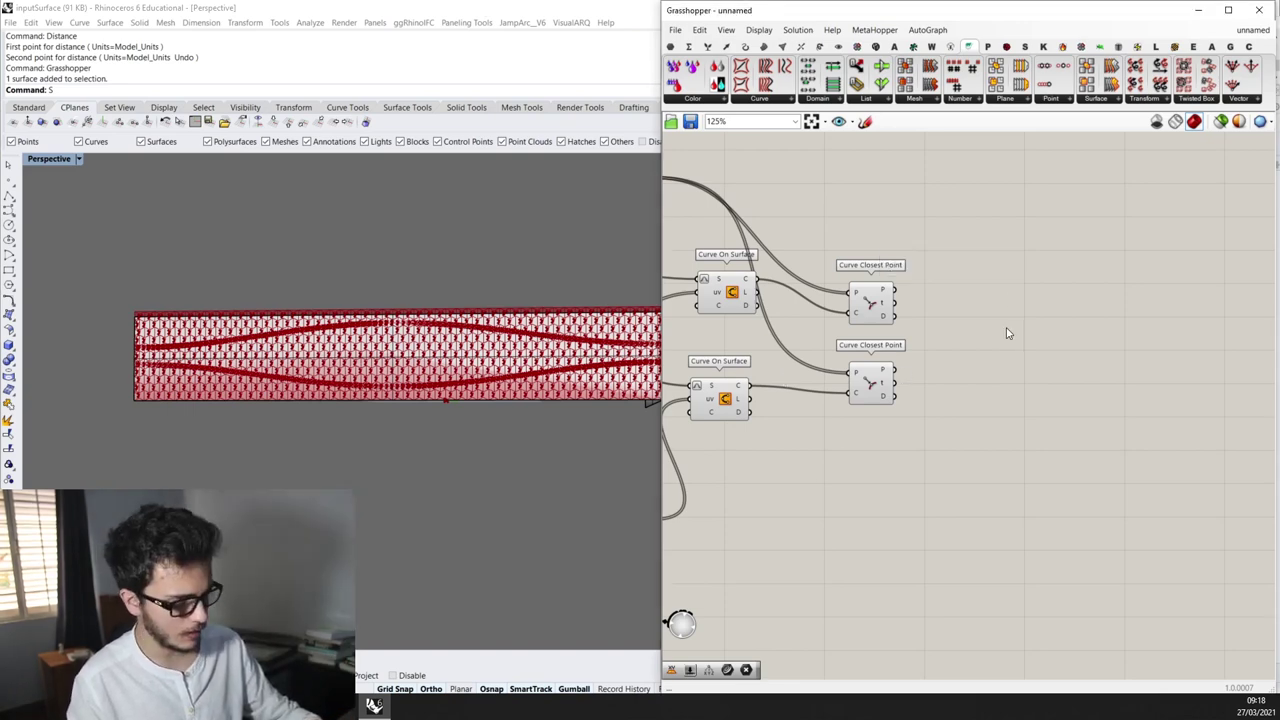
Add a Merge component and wire the upper and lower Curve Closest Point D outputs into D1 and D2
double_click(1008, 329)
type("merge")
key("Return")
scroll(966, 331, "up", 4)
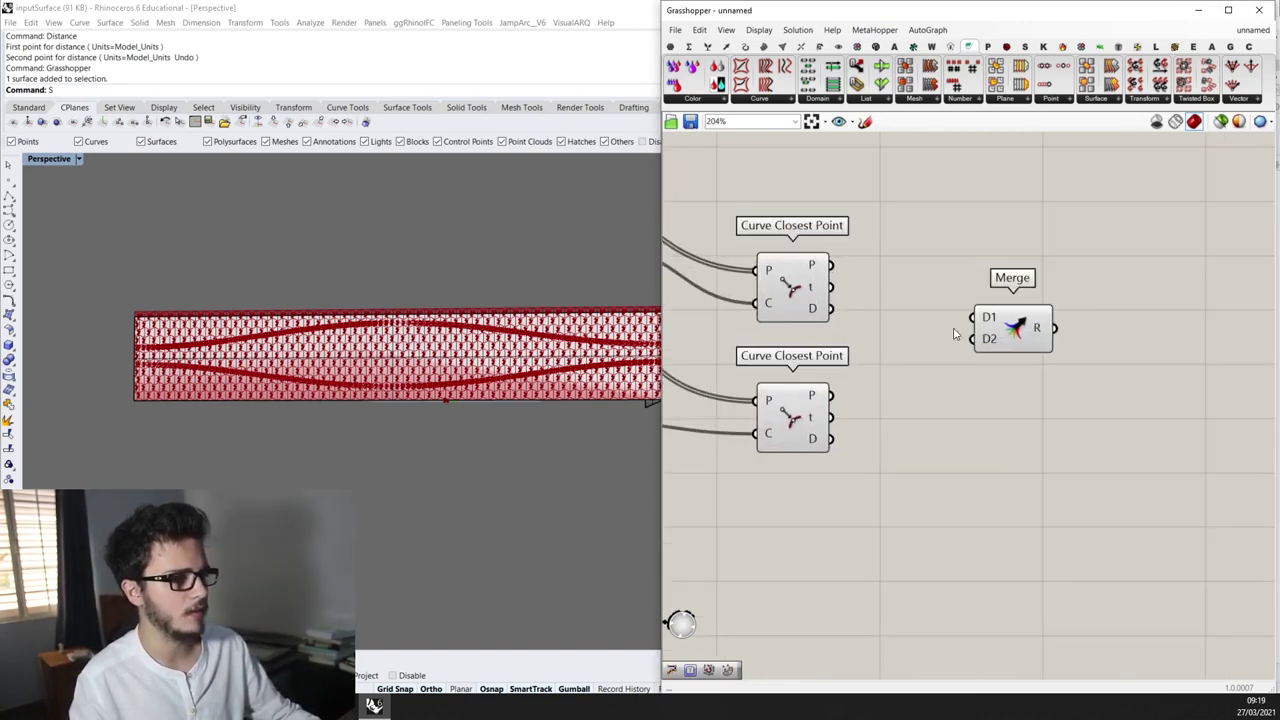
left_click_drag(826, 302, 1000, 338)
left_click_drag(848, 407, 845, 413)
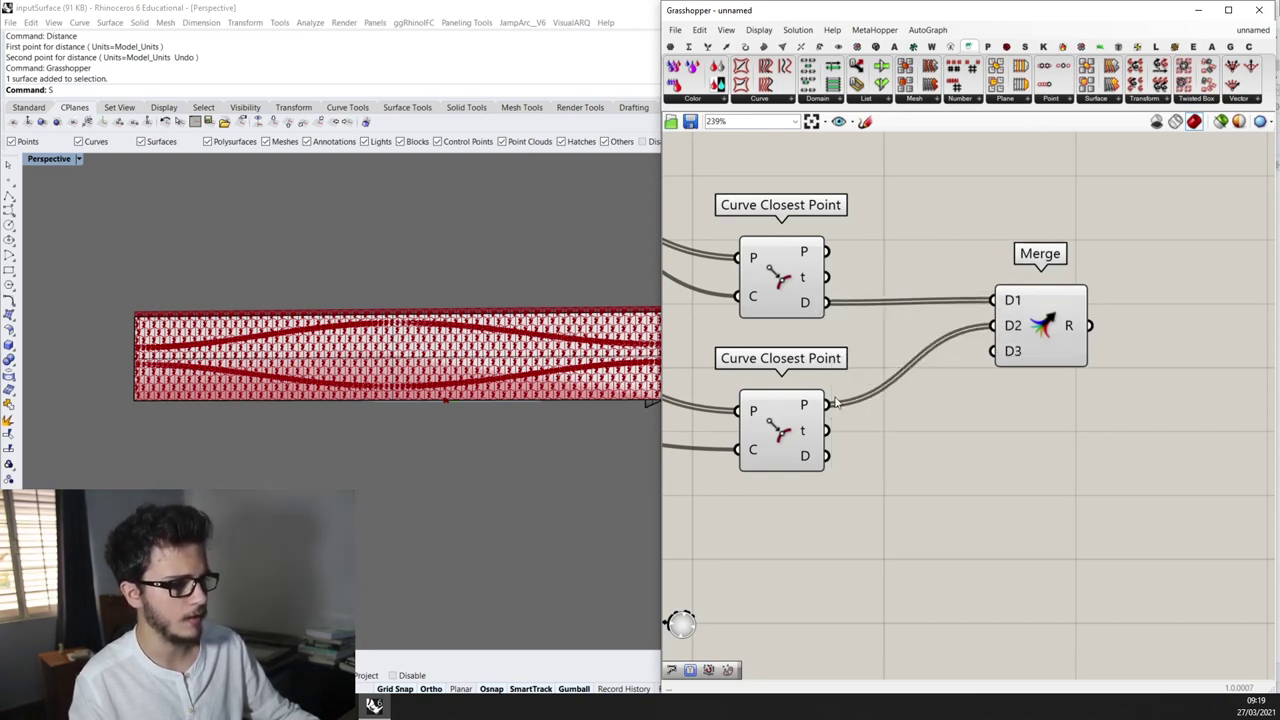
left_click_drag(970, 335, 995, 330, "ctrl")
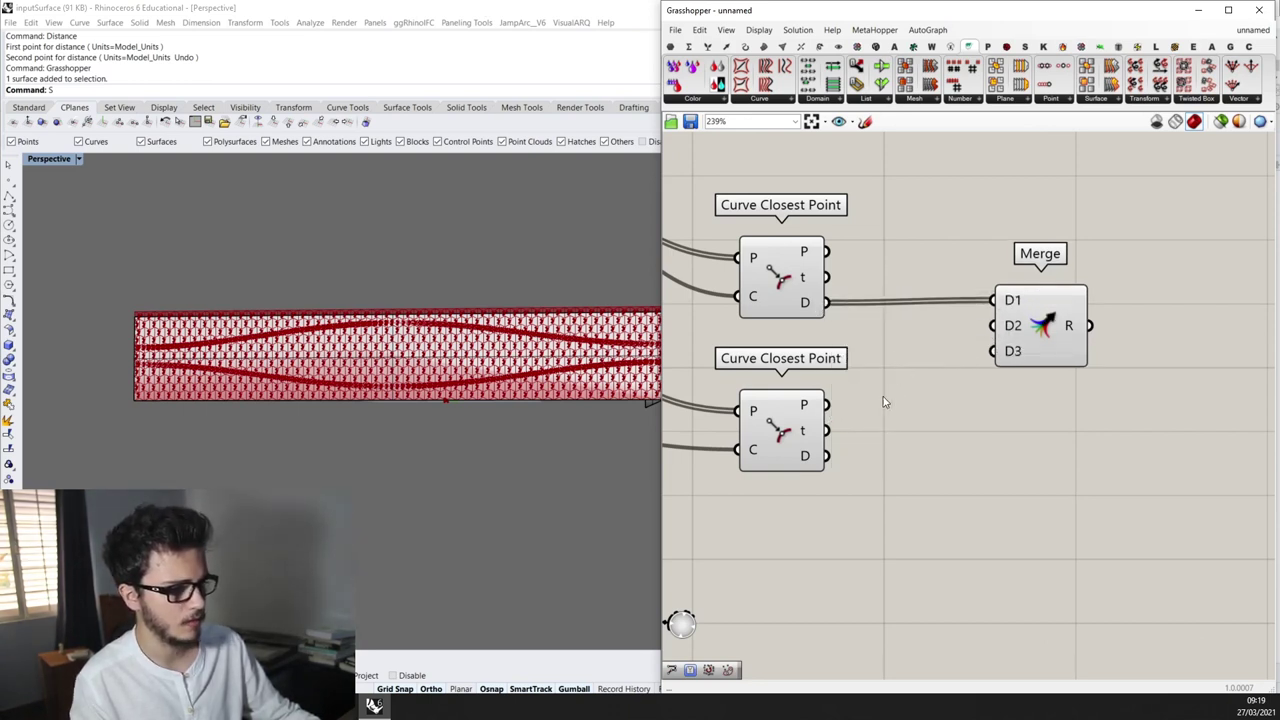
left_click_drag(838, 457, 1000, 316)
Graft the D1 and D2 inputs of the Merge component
right_click(1000, 335)
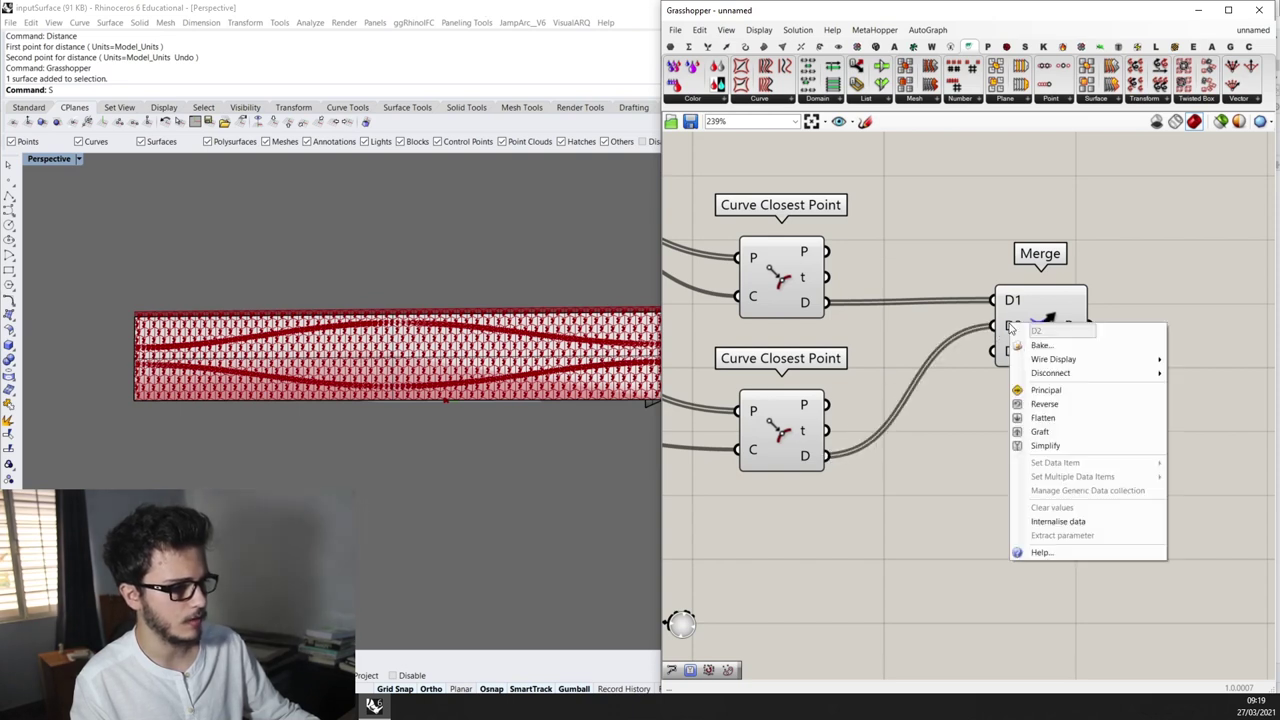
left_click(1040, 420)
right_click(1013, 302)
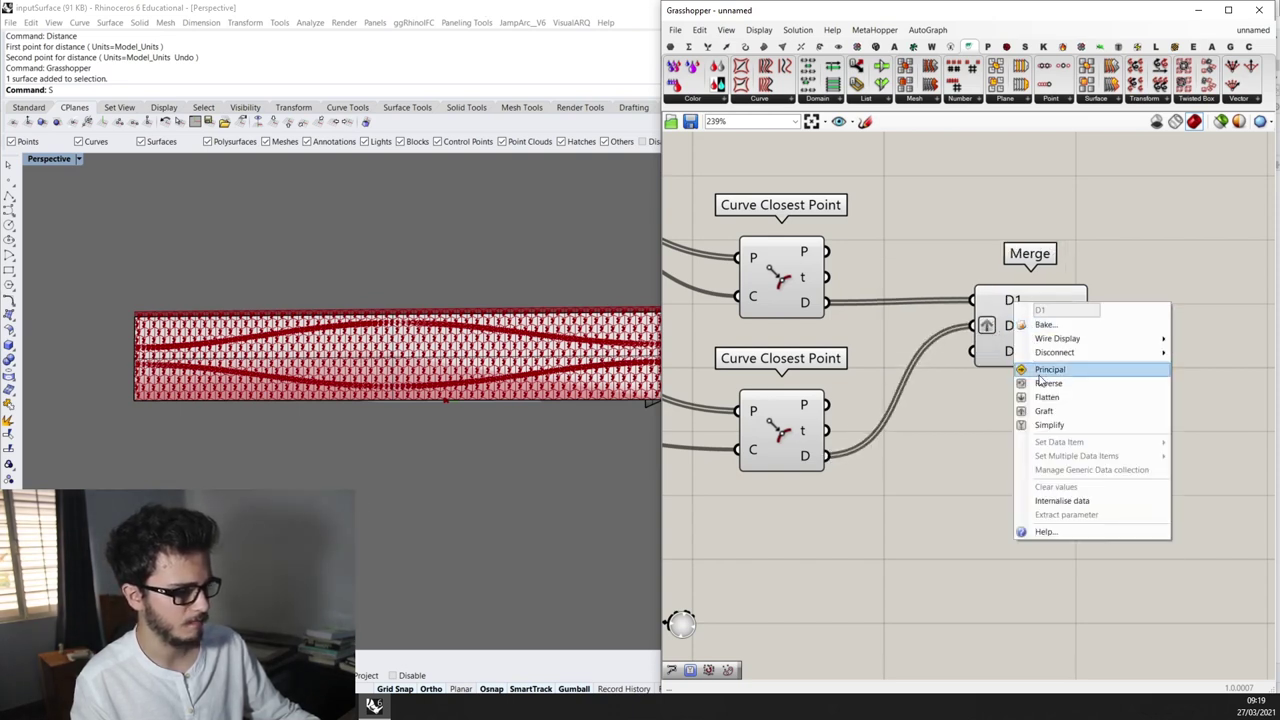
left_click(1040, 409)
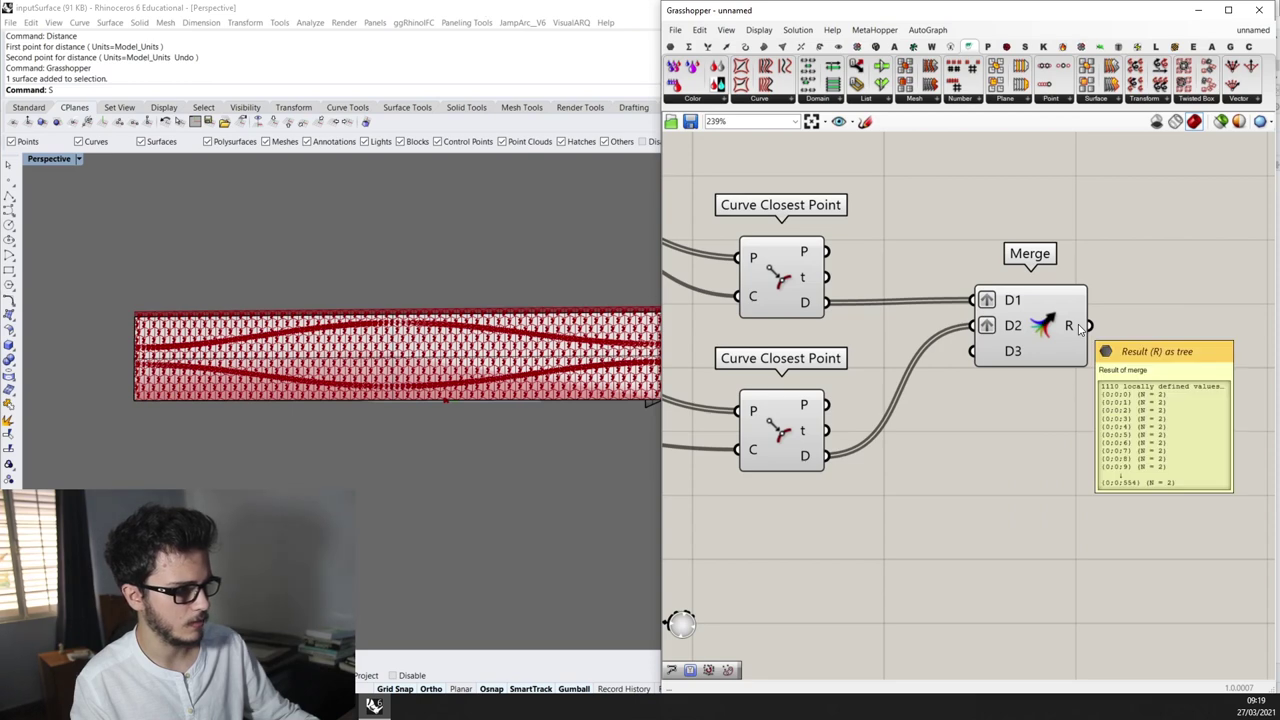
Add an Average component and feed it from the Merge result
right_click_drag(1189, 277, 1073, 316)
double_click(1072, 312)
type("av")
left_click_drag(1045, 300, 1081, 348)
Try averaging points instead, wiring both Curve Closest Point P outputs into the Merge inputs, and inspect the averaged points on the wall
scroll(990, 358, "down", 4)
right_click_drag(1081, 348, 996, 348)
right_click_drag(874, 347, 905, 301)
scroll(840, 392, "up", 3)
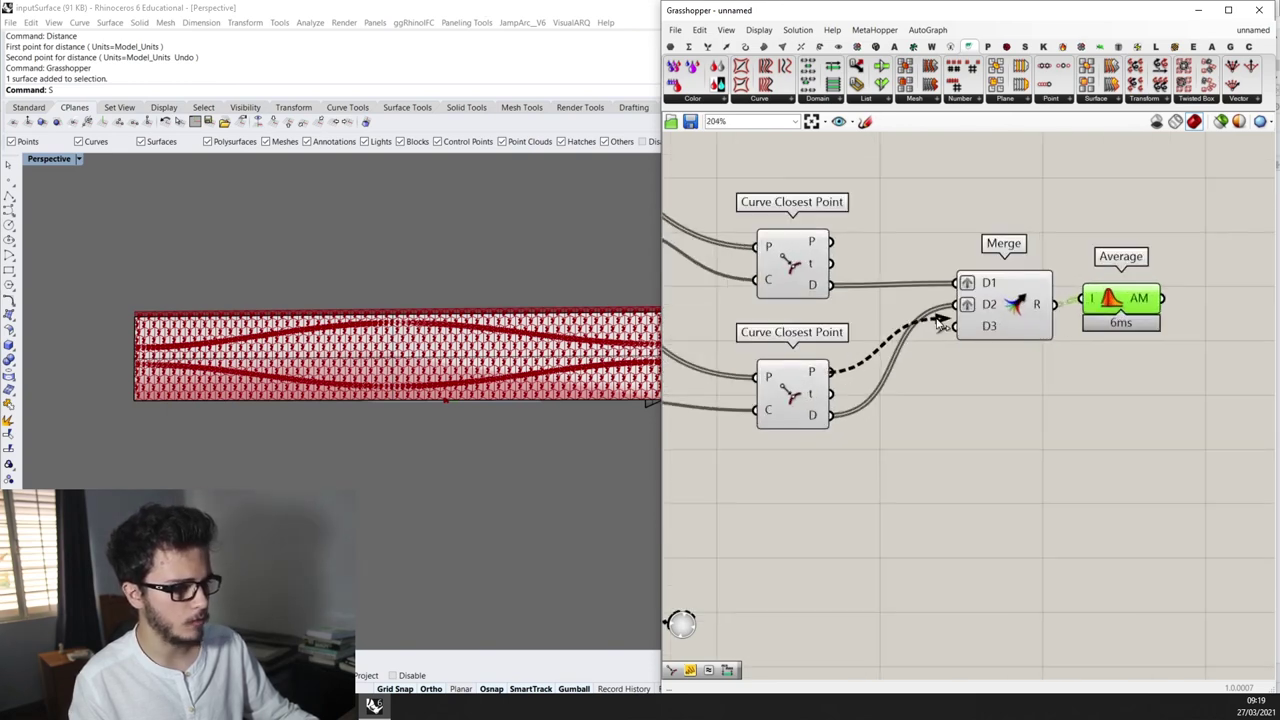
left_click_drag(938, 320, 963, 305)
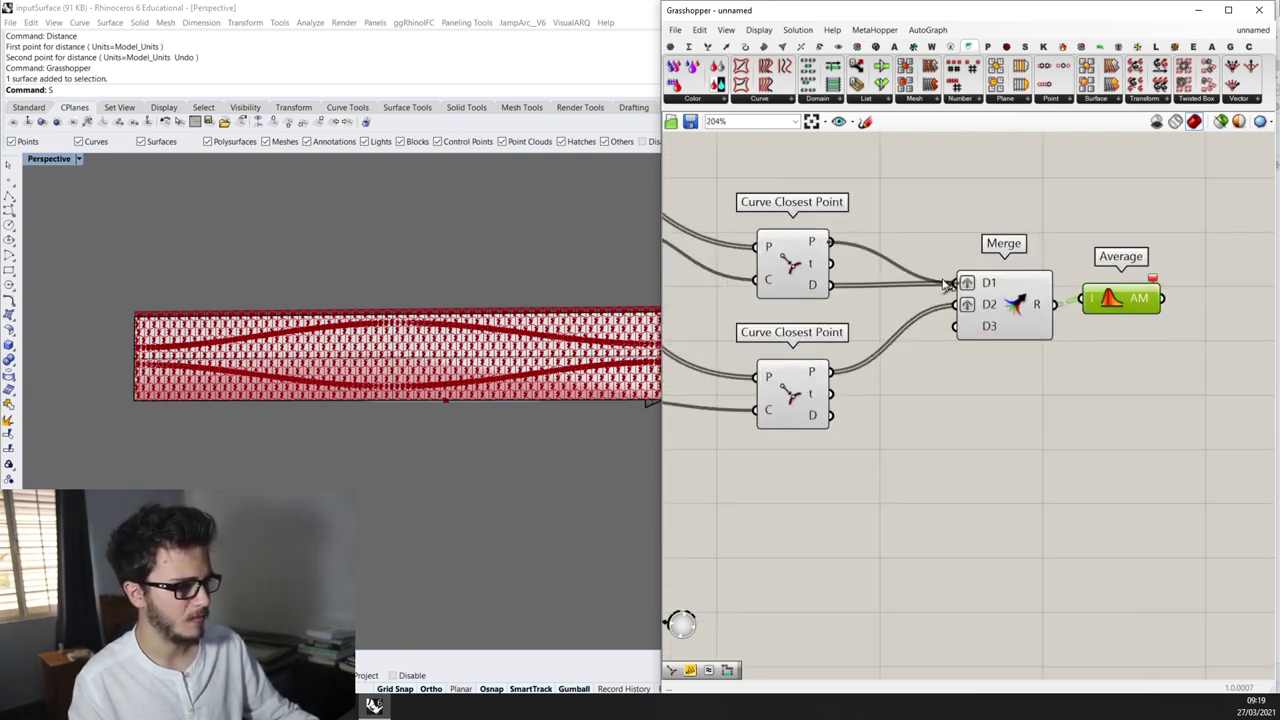
left_click_drag(945, 283, 957, 283)
scroll(698, 316, "down", 1)
scroll(475, 348, "down", 4)
scroll(376, 347, "up", 8)
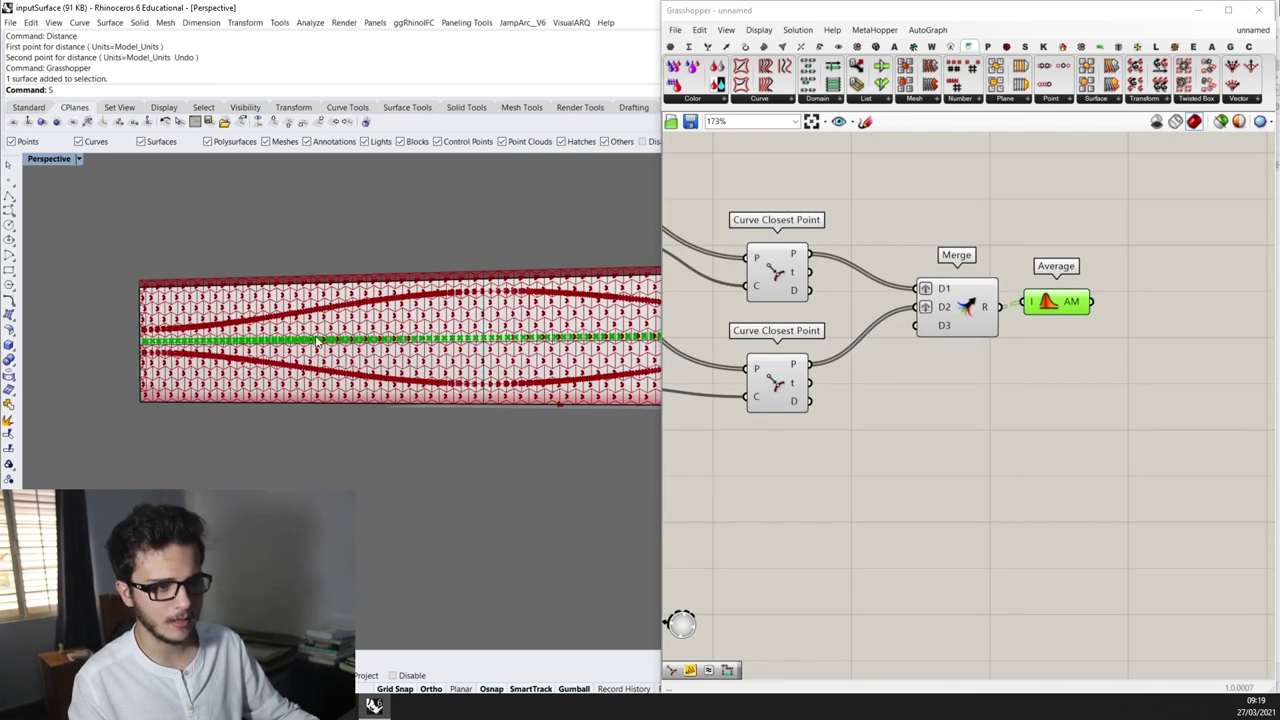
scroll(140, 344, "down", 5)
right_click_drag(152, 346, 281, 341)
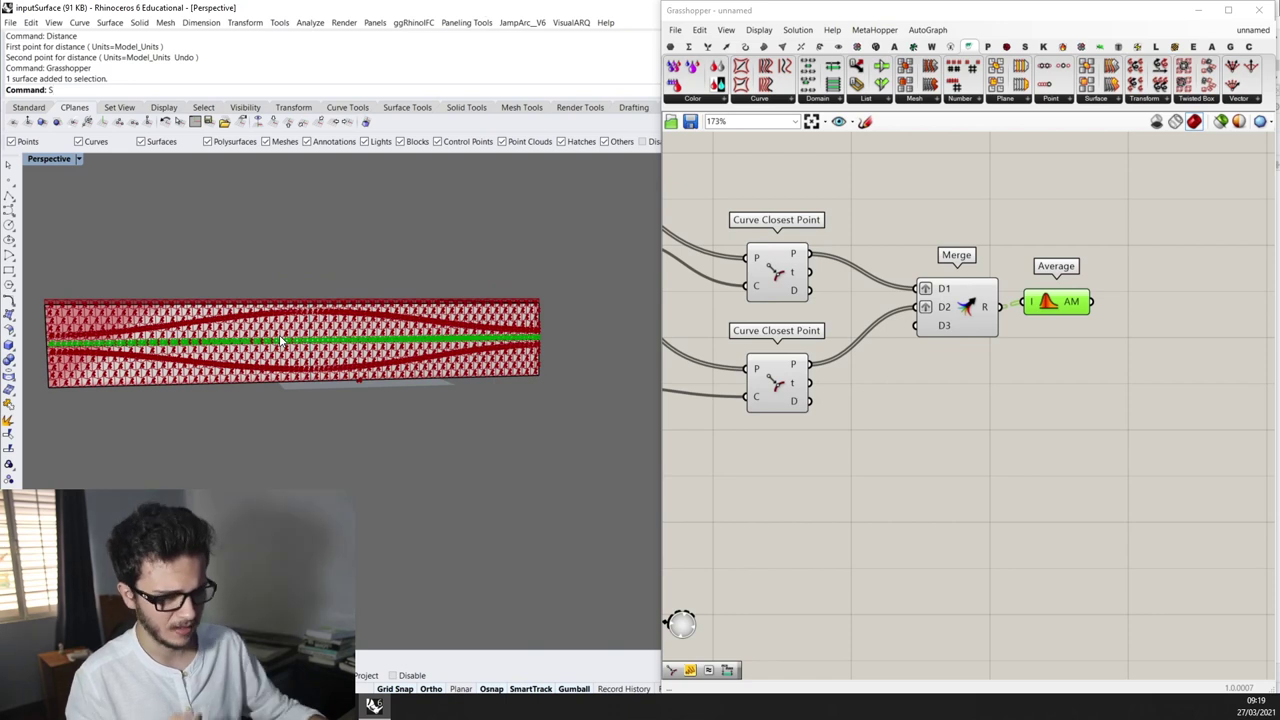
Rewire both Curve Closest Point D outputs into the Merge D1 and D2 inputs and delete the Average component
left_click(811, 403)
left_click_drag(913, 308, 917, 307)
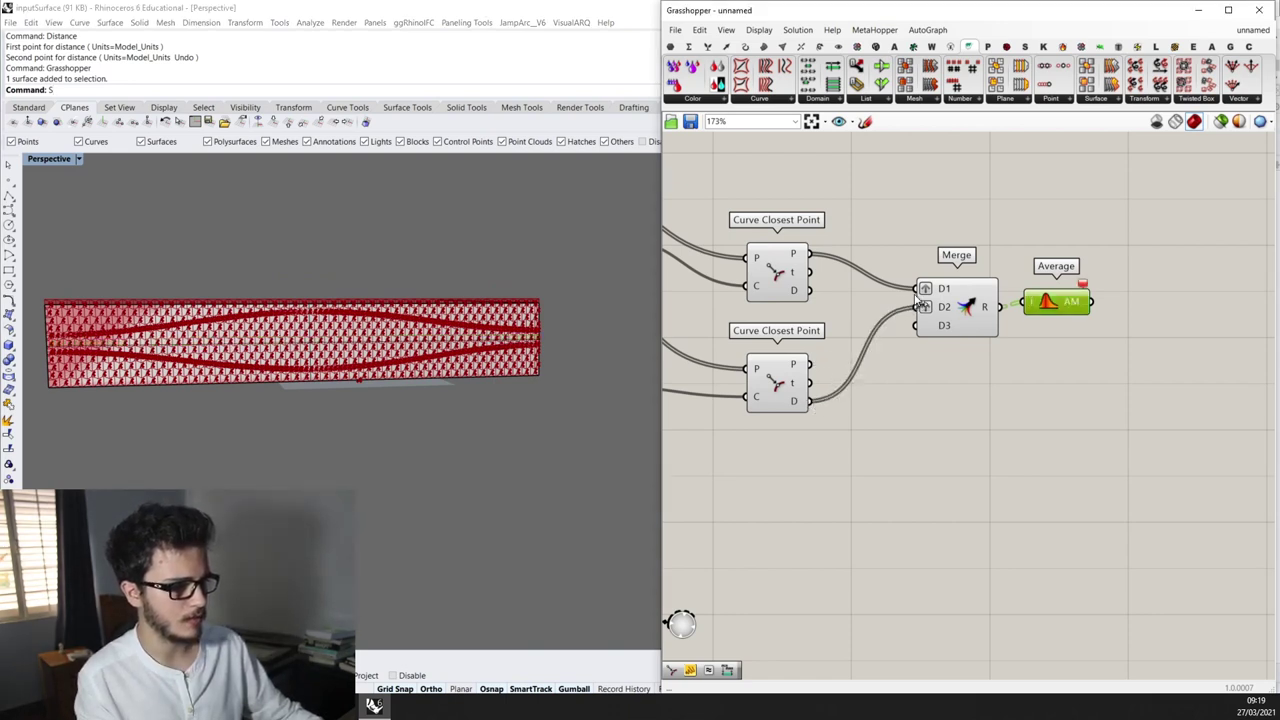
left_click_drag(811, 291, 958, 303)
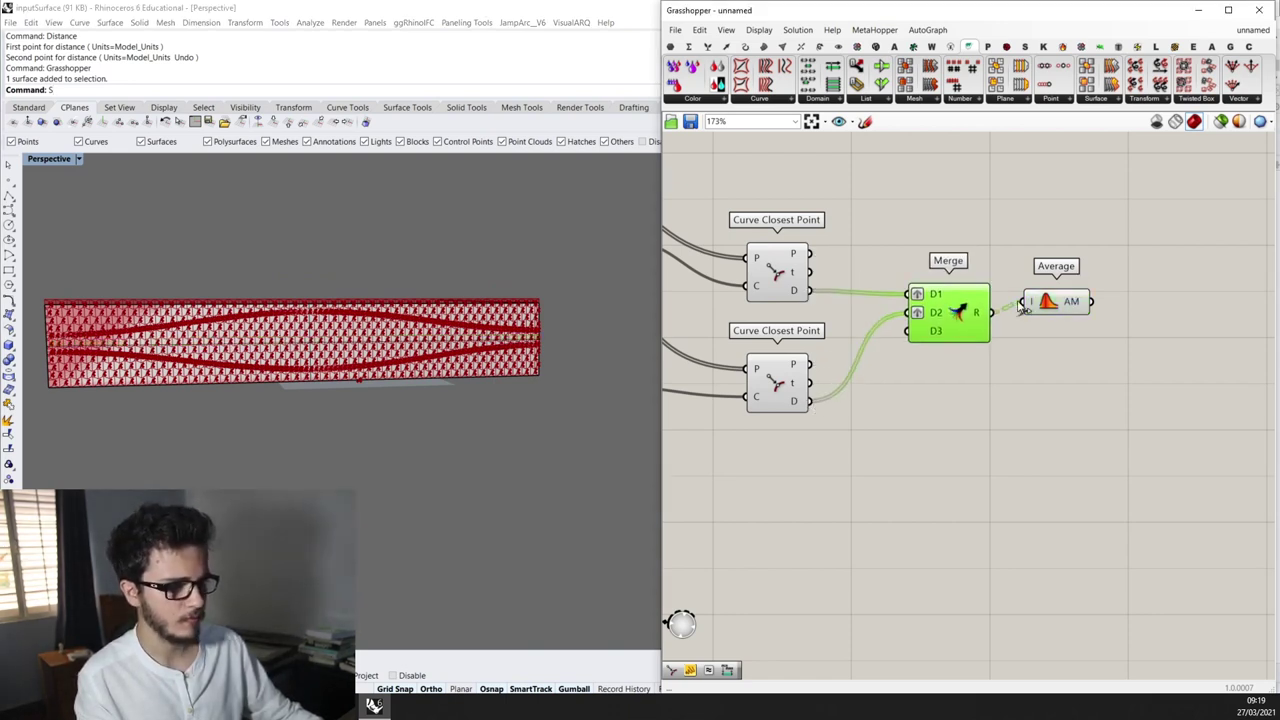
right_click_drag(1013, 299, 956, 315)
left_click(992, 318)
key("Delete")
scroll(992, 314, "down", 3)
left_click(935, 320)
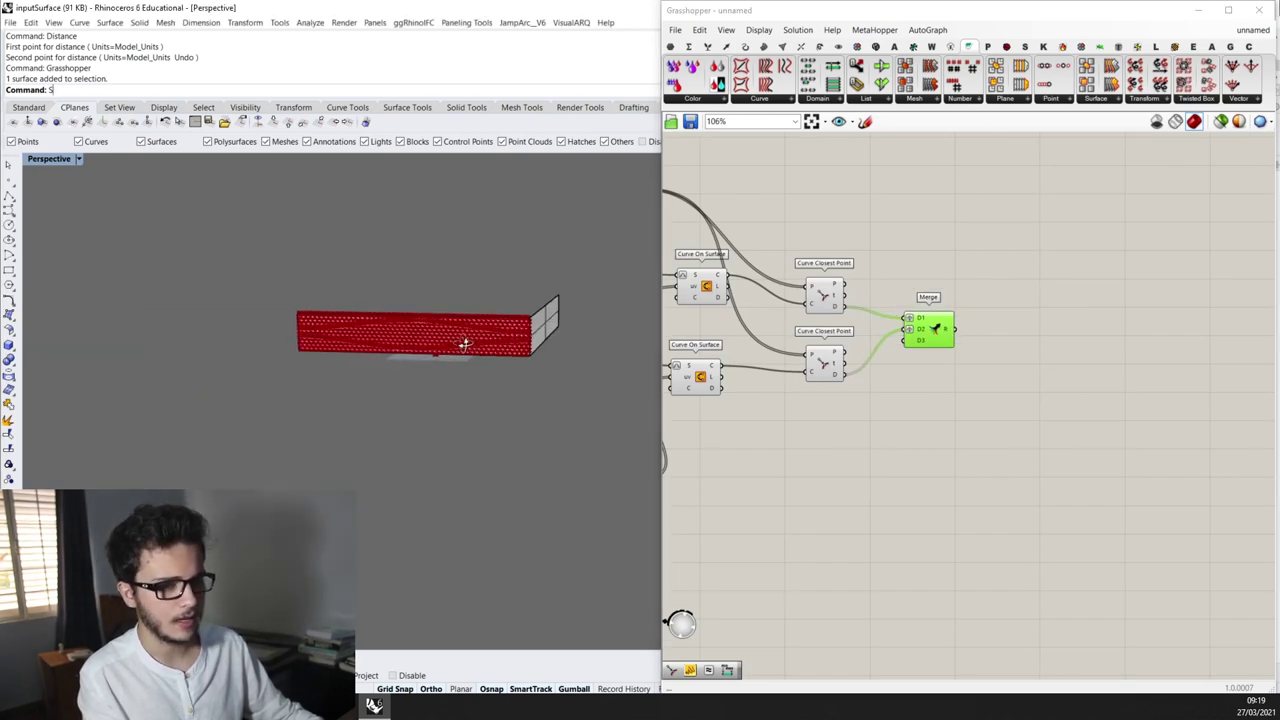
Examine the pattern cells on the wall surface in relation to the upper and lower curves
scroll(1010, 314, "down", 2)
right_click_drag(956, 284, 956, 328)
scroll(956, 328, "down", 1)
scroll(957, 328, "up", 4)
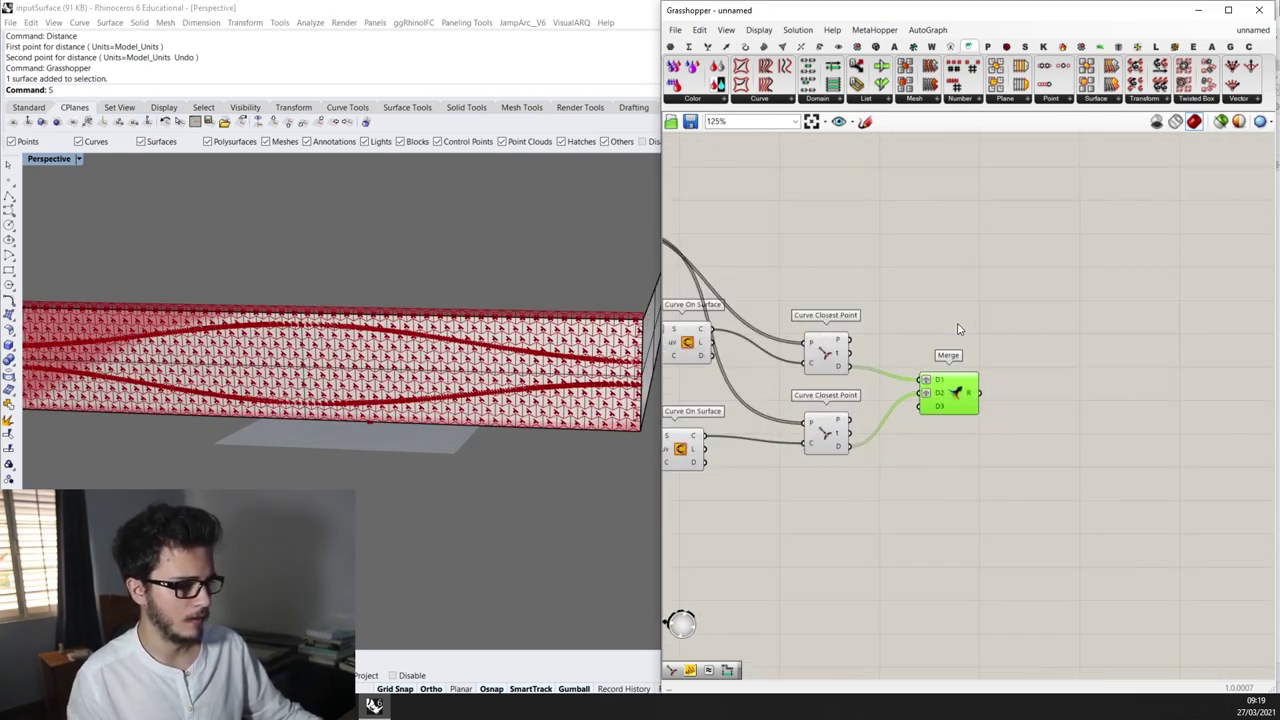
scroll(957, 328, "down", 3)
right_click_drag(514, 354, 497, 356)
scroll(728, 290, "up", 1)
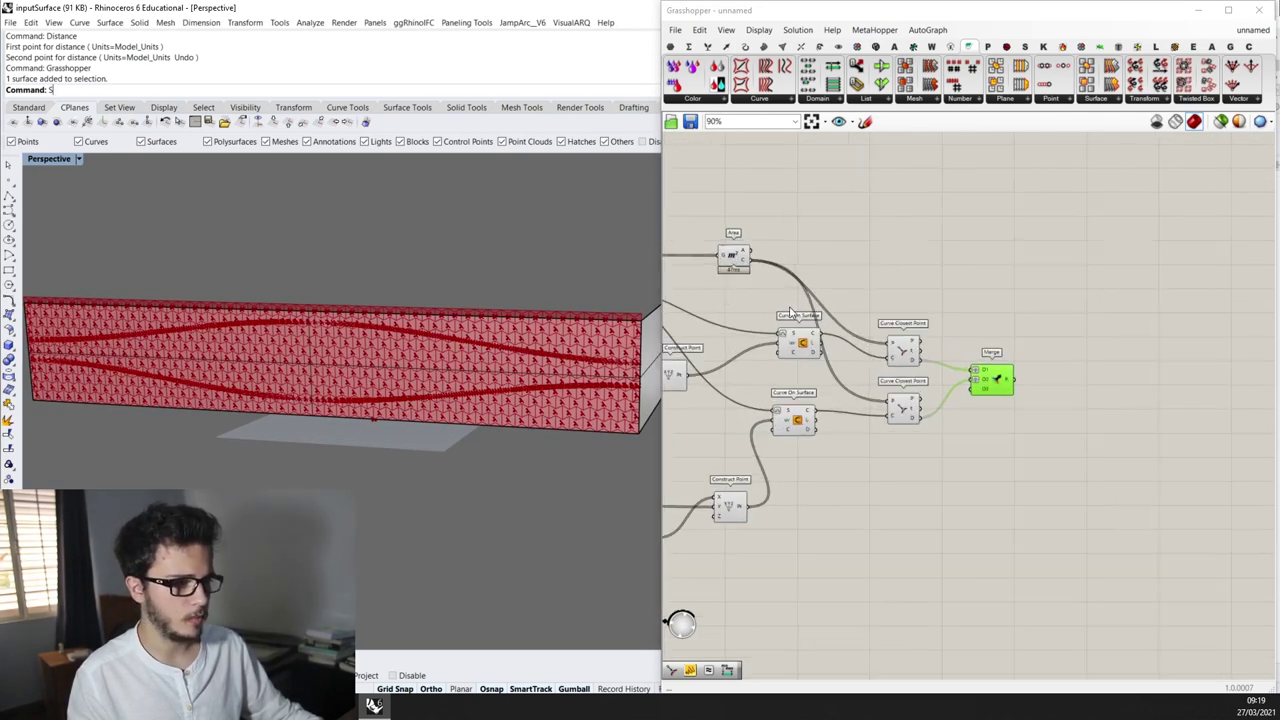
scroll(575, 400, "down", 2)
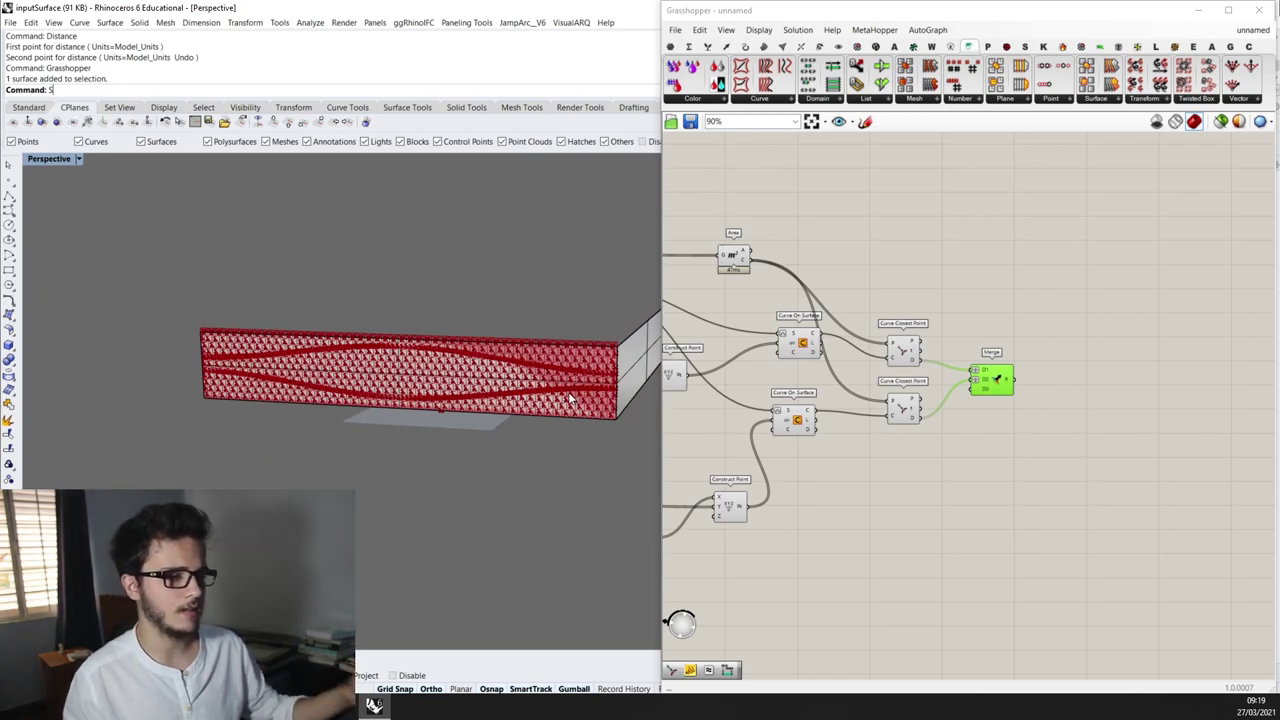
scroll(570, 400, "up", 6)
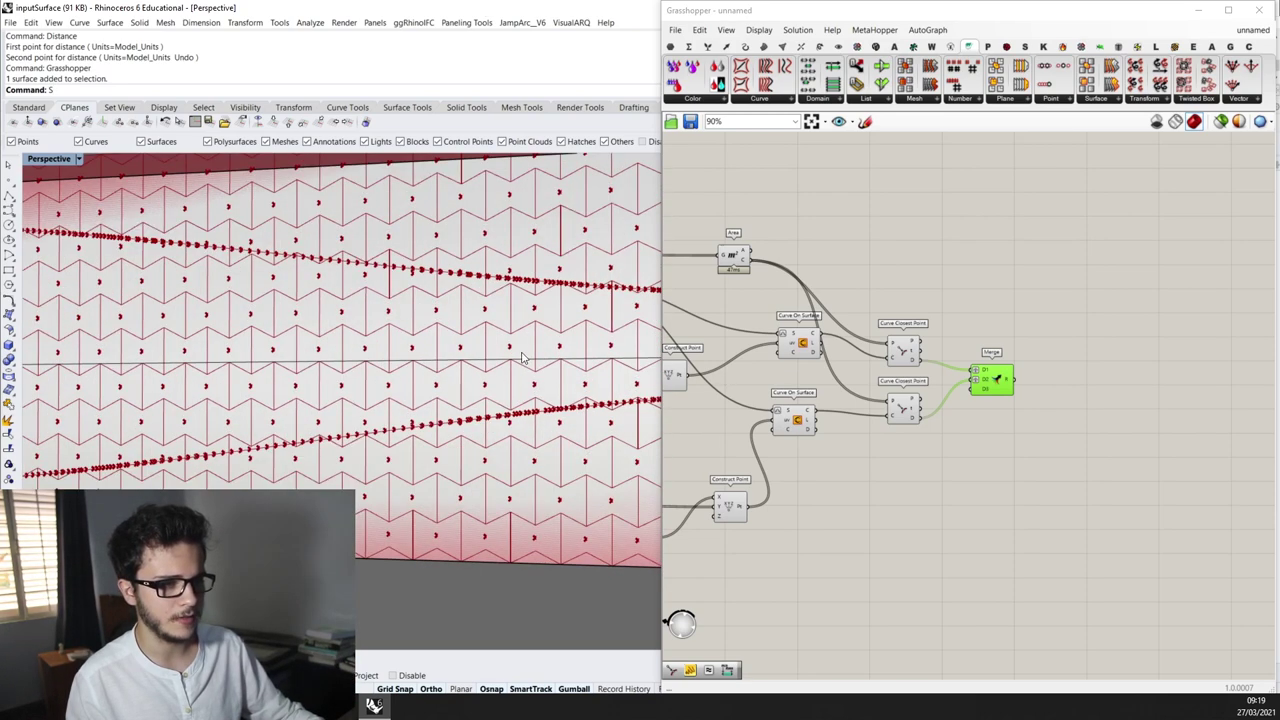
scroll(525, 332, "down", 1)
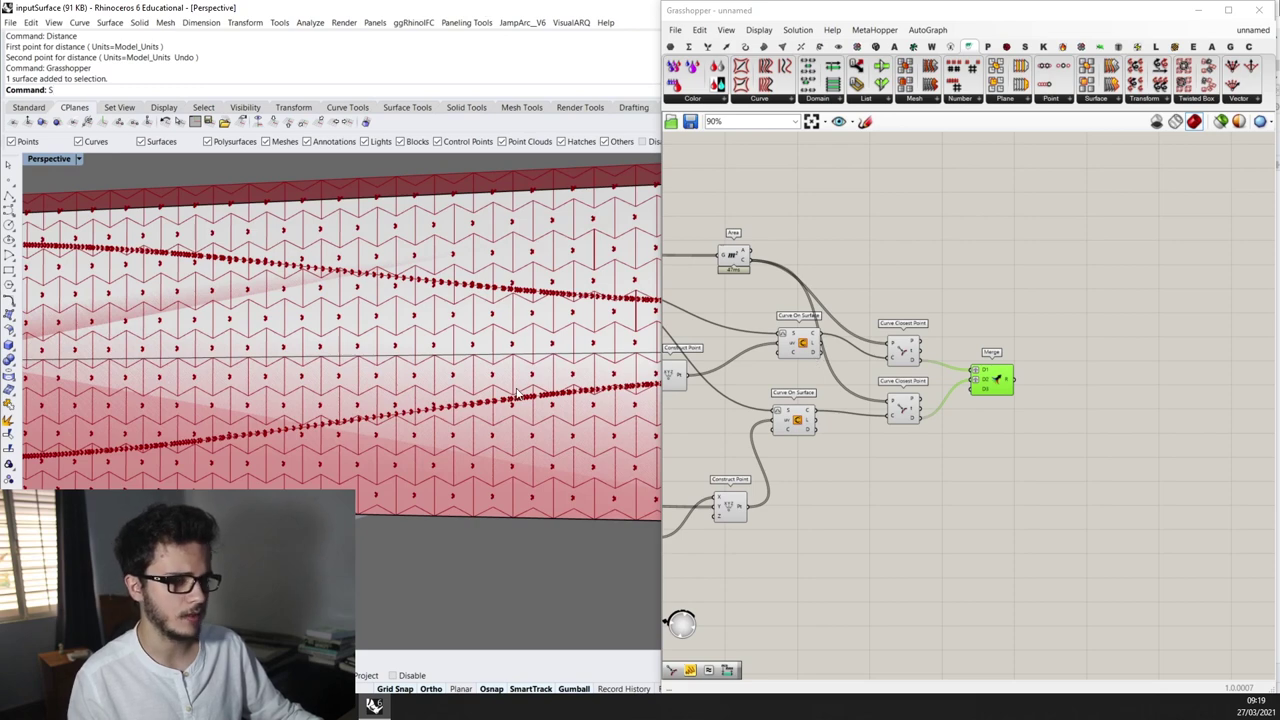
scroll(550, 375, "down", 2)
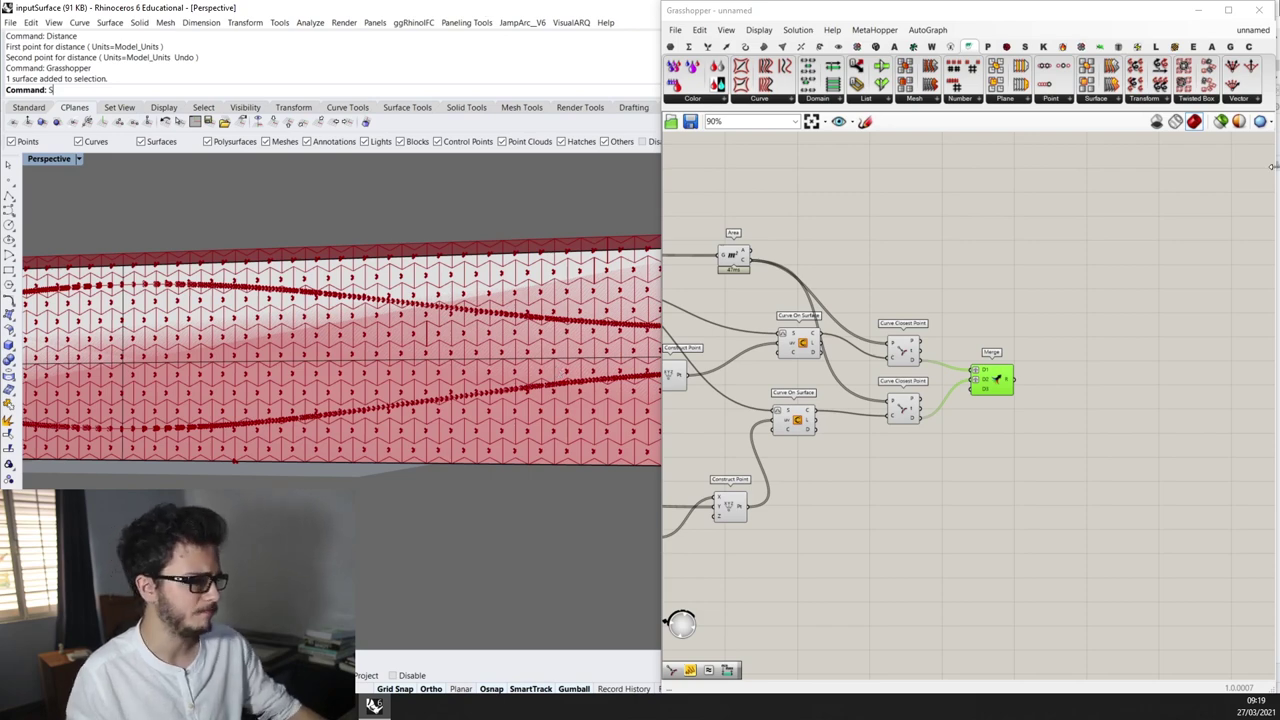
Add a Custom Preview component to the canvas beyond the Merge component
right_click_drag(1130, 342, 1060, 354)
double_click(1060, 350)
type("cus")
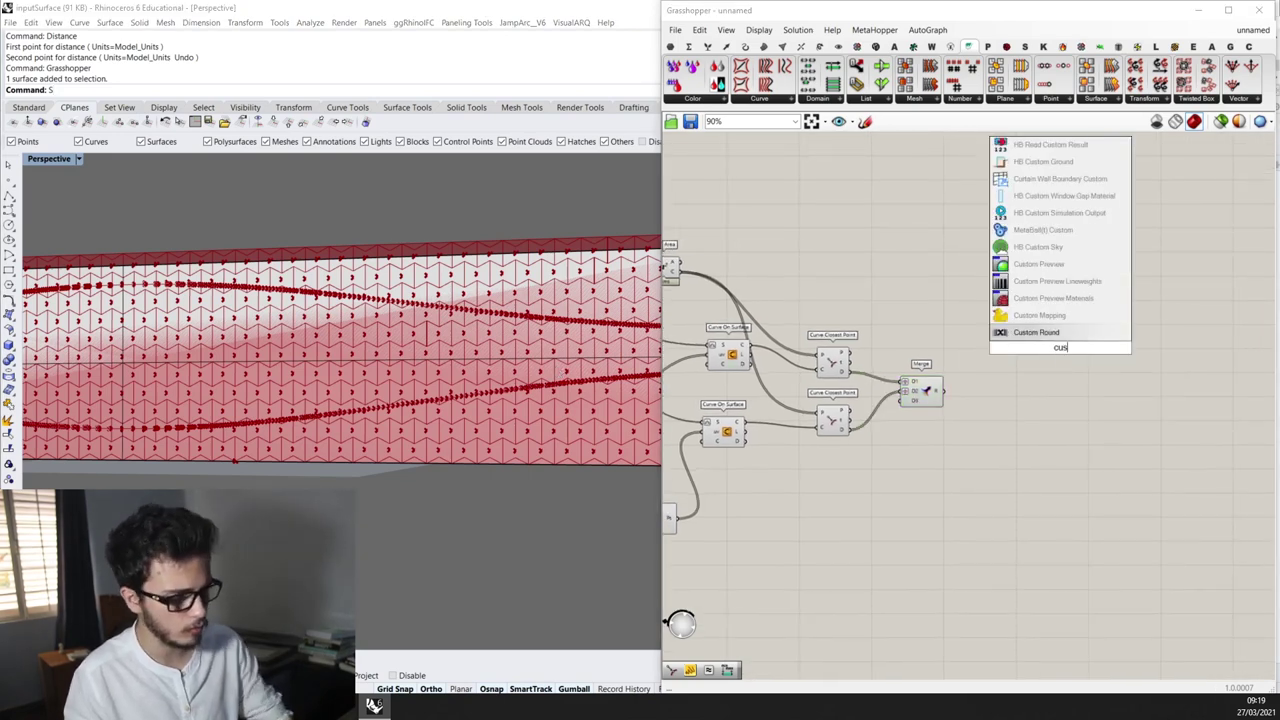
type("tom")
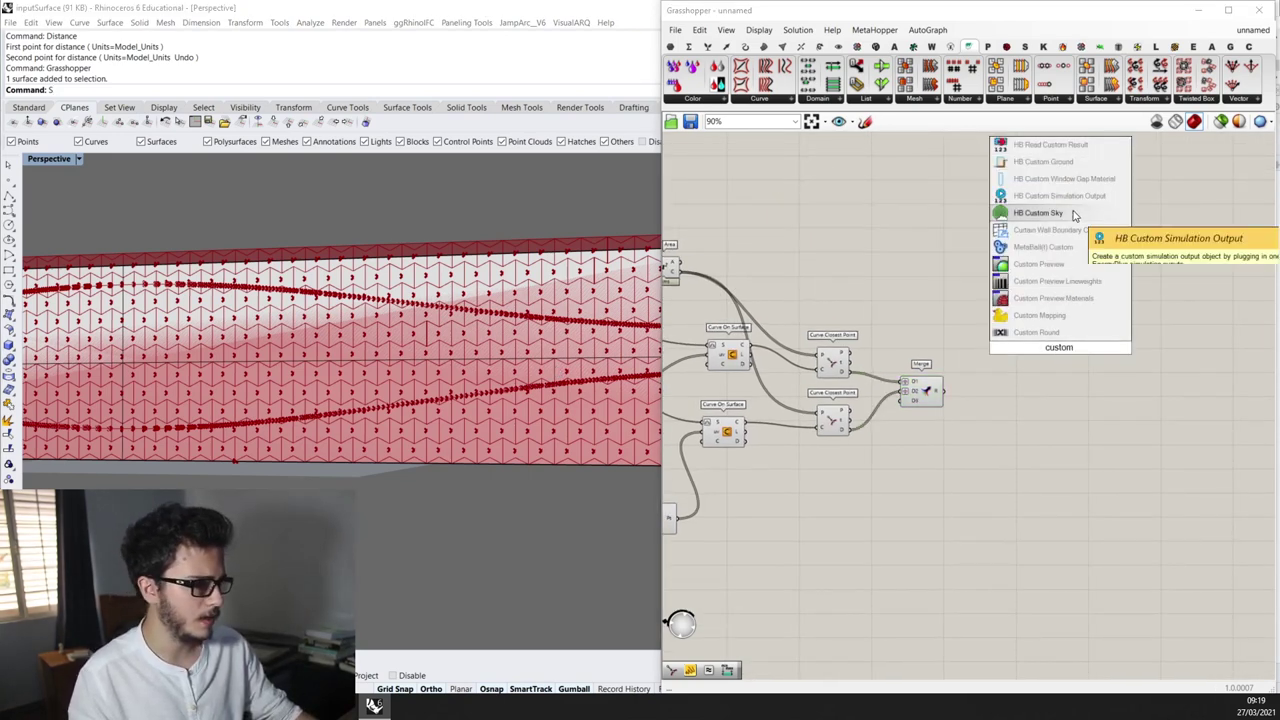
left_click(1040, 264)
scroll(1062, 355, "up", 1)
left_click_drag(1060, 340, 1165, 340)
Add a Gradient component and place it just before Custom Preview
right_click_drag(1064, 387, 994, 357)
double_click(994, 352)
type("gradi")
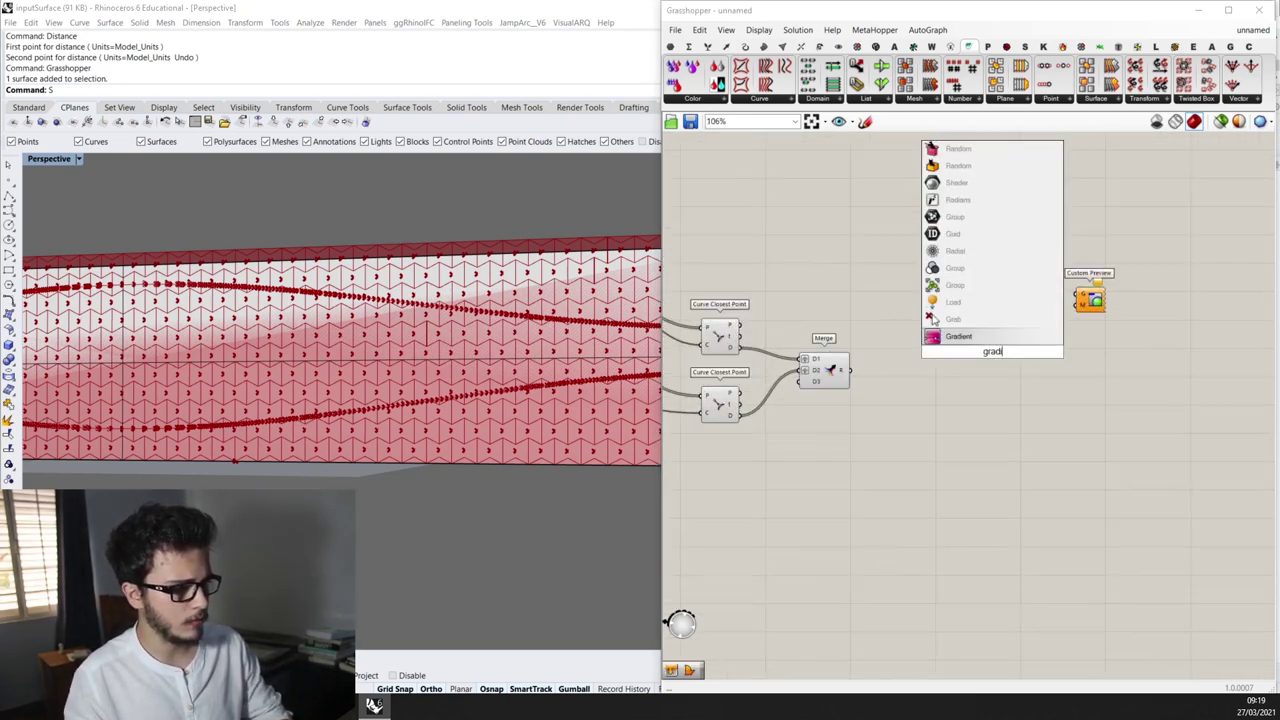
key("Return")
left_click_drag(990, 355, 978, 285)
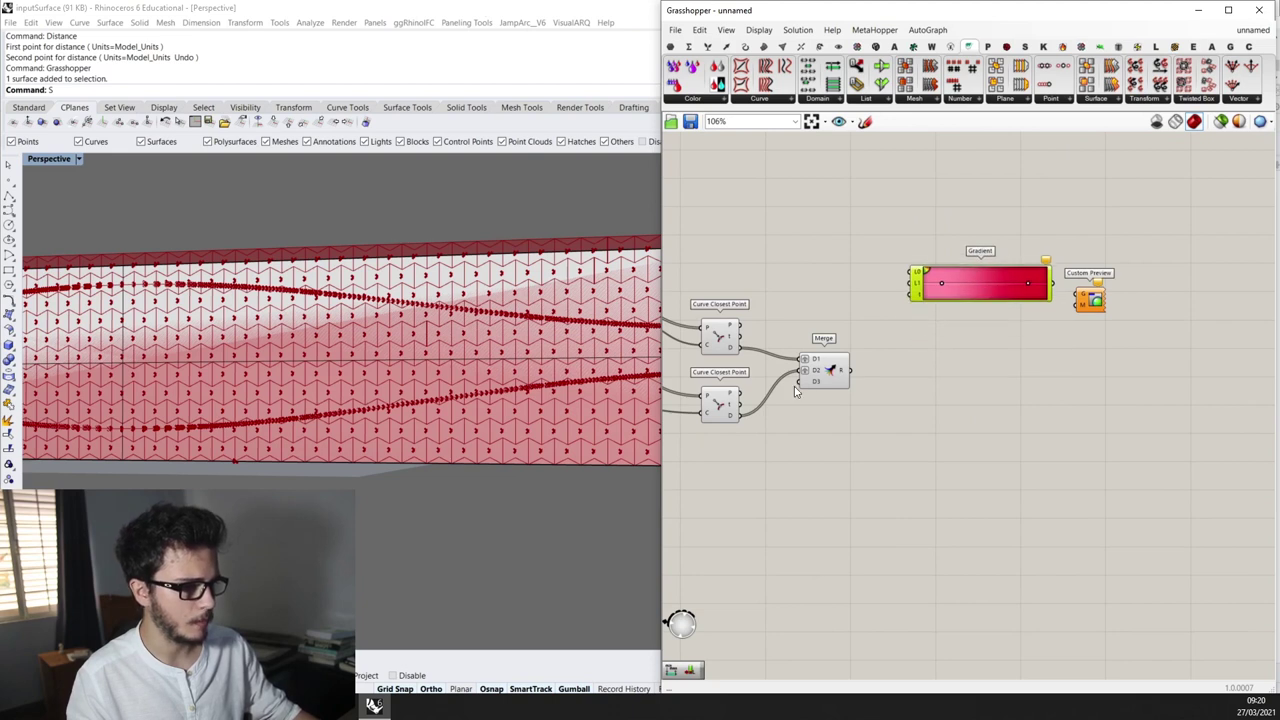
Add an Average component fed from the Merge result and flatten its AM output
scroll(742, 375, "up", 1)
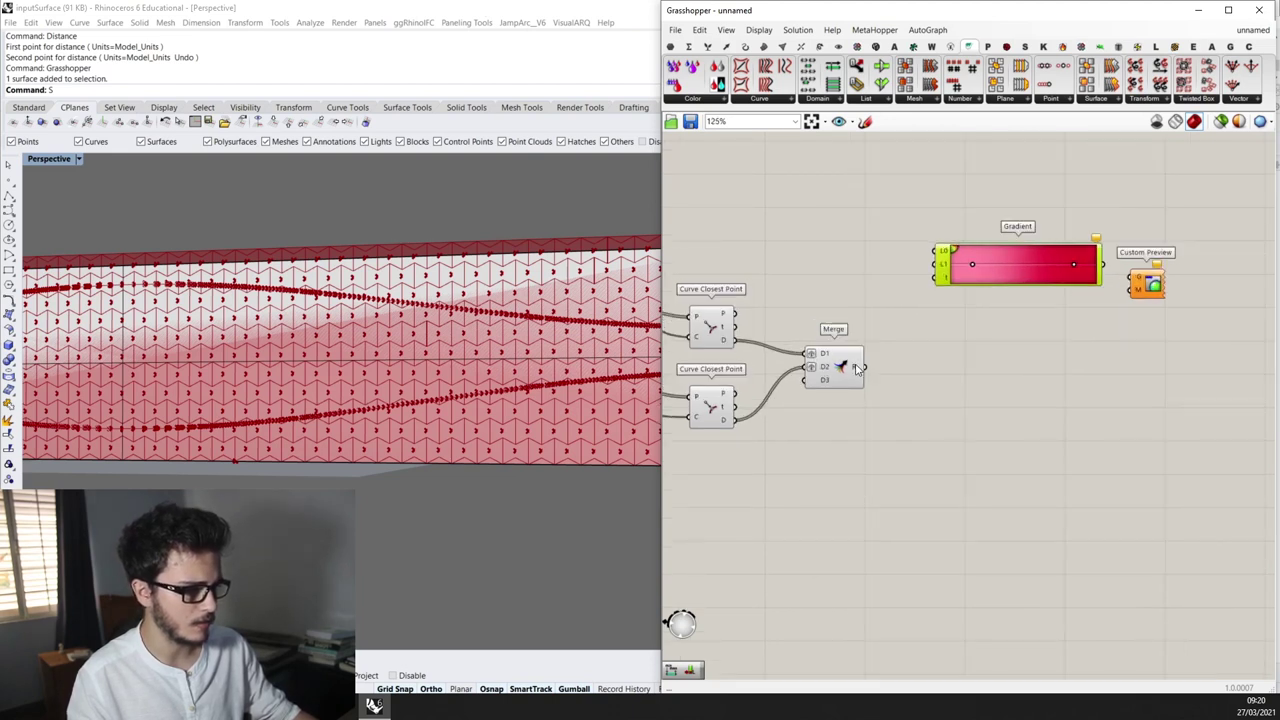
mouse_move(857, 368)
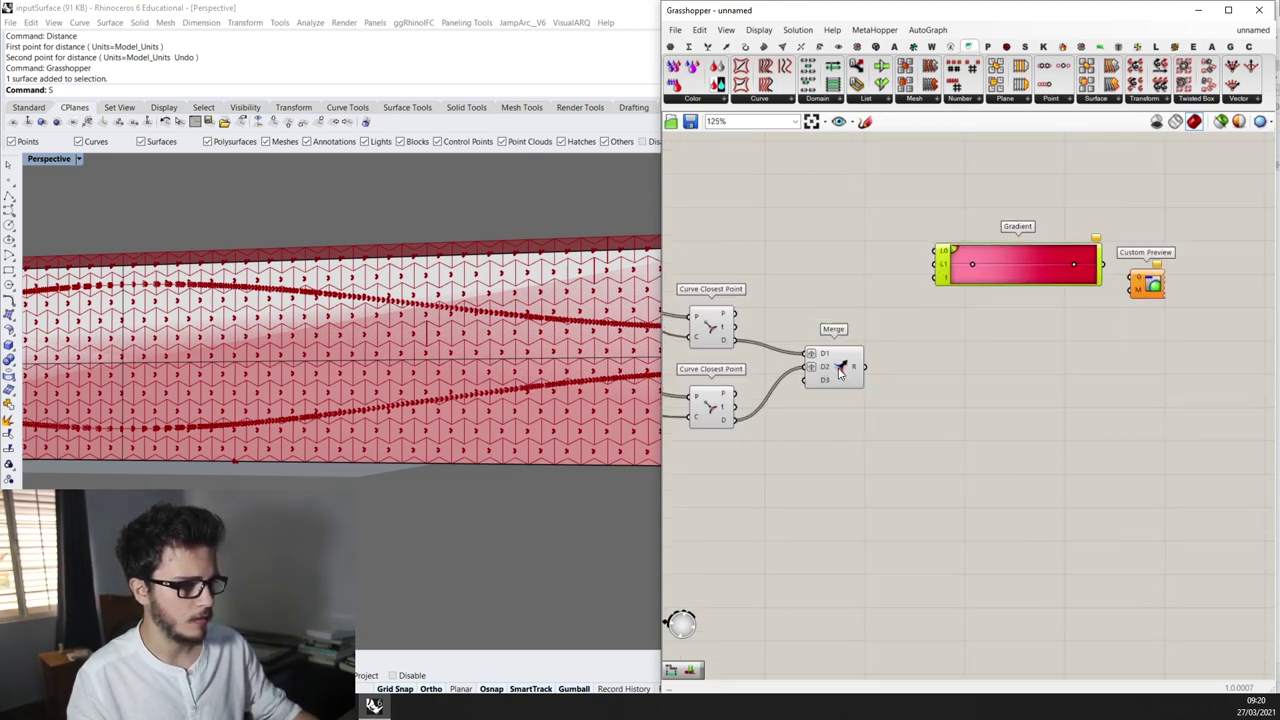
double_click(891, 374)
type("av")
left_click(878, 362)
mouse_move(846, 377)
left_mouse_down()
mouse_move(830, 378)
mouse_move(868, 369)
left_mouse_up()
right_click(903, 368)
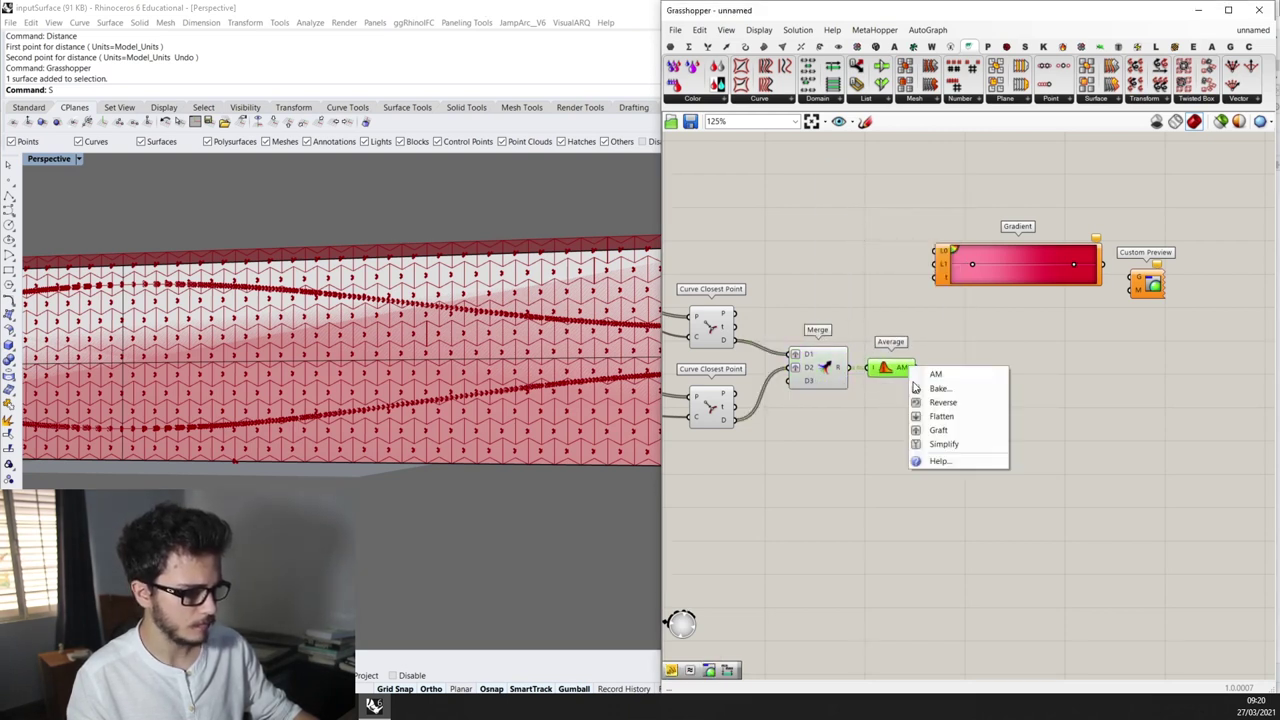
left_click(938, 417)
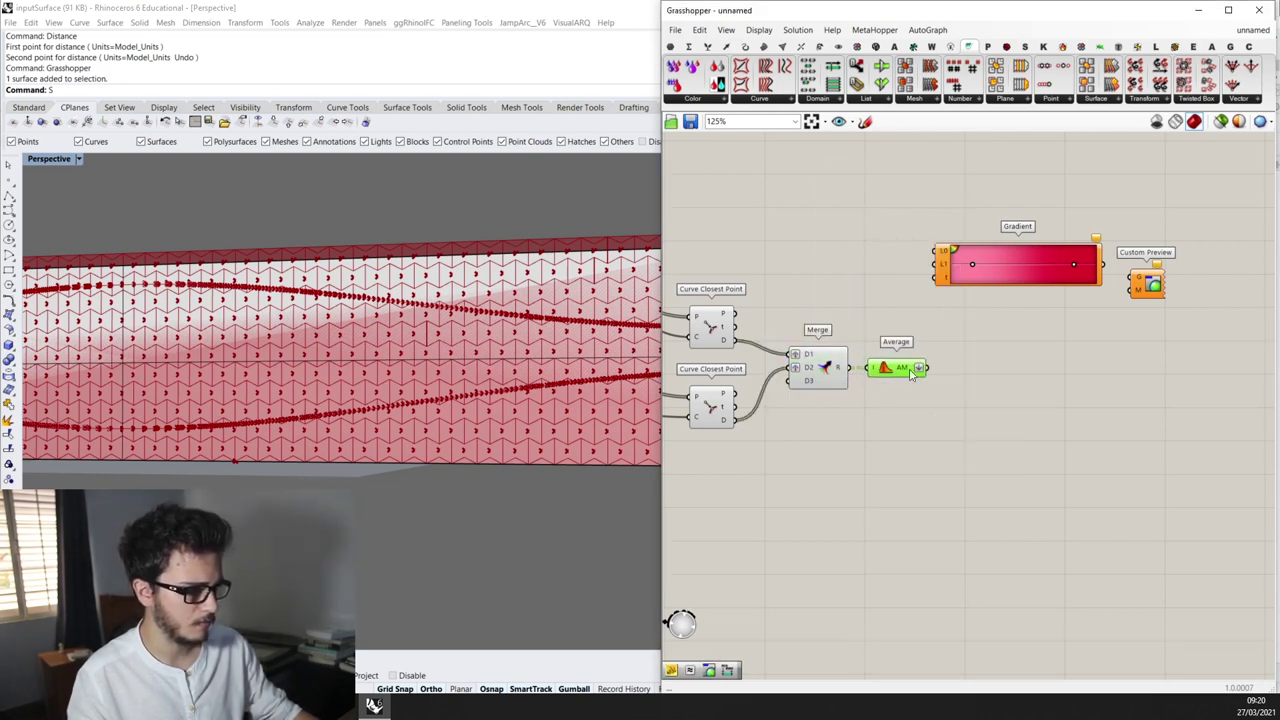
Check the averaged distance values and wire the Average AM output into the Gradient's t input
scroll(907, 371, "up", 2)
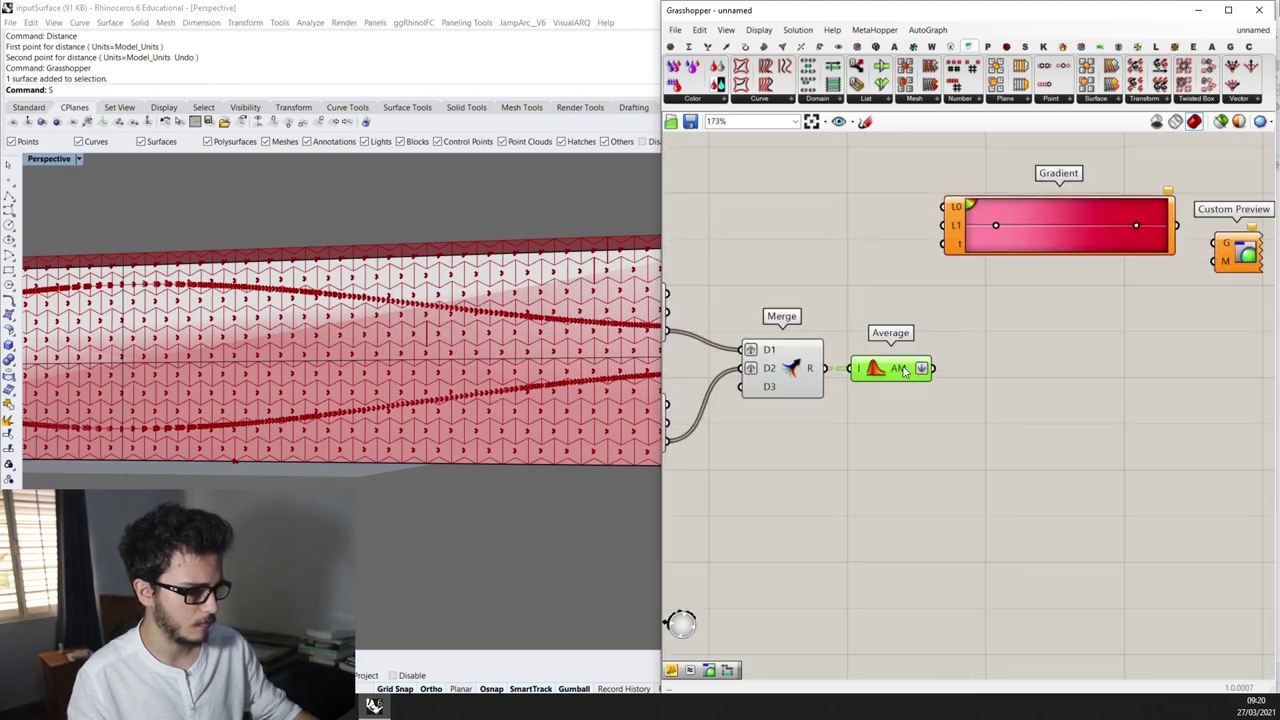
scroll(912, 372, "down", 3)
scroll(912, 374, "up", 2)
mouse_move(932, 376)
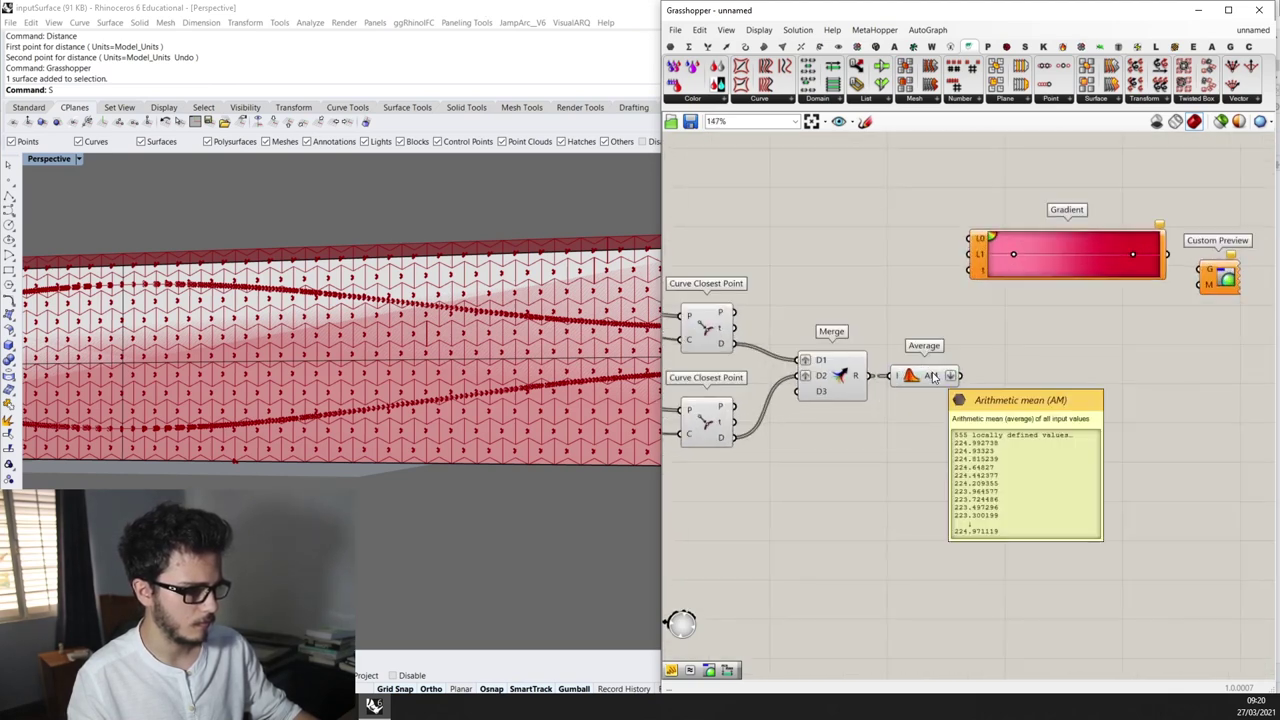
right_click_drag(932, 376, 900, 390)
left_click_drag(905, 313, 912, 292)
scroll(914, 288, "up", 2)
scroll(870, 315, "down", 2)
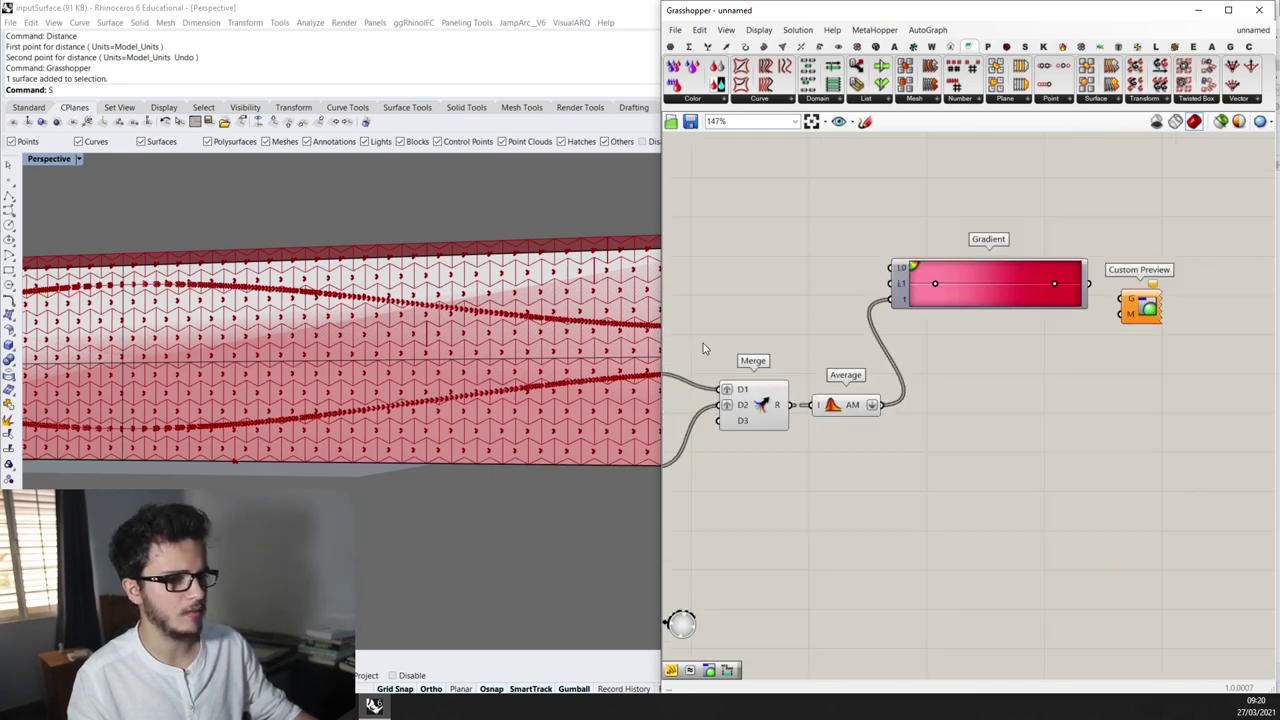
Add a Bounds component above the Merge and feed its N input from the Average output
scroll(493, 360, "down", 1)
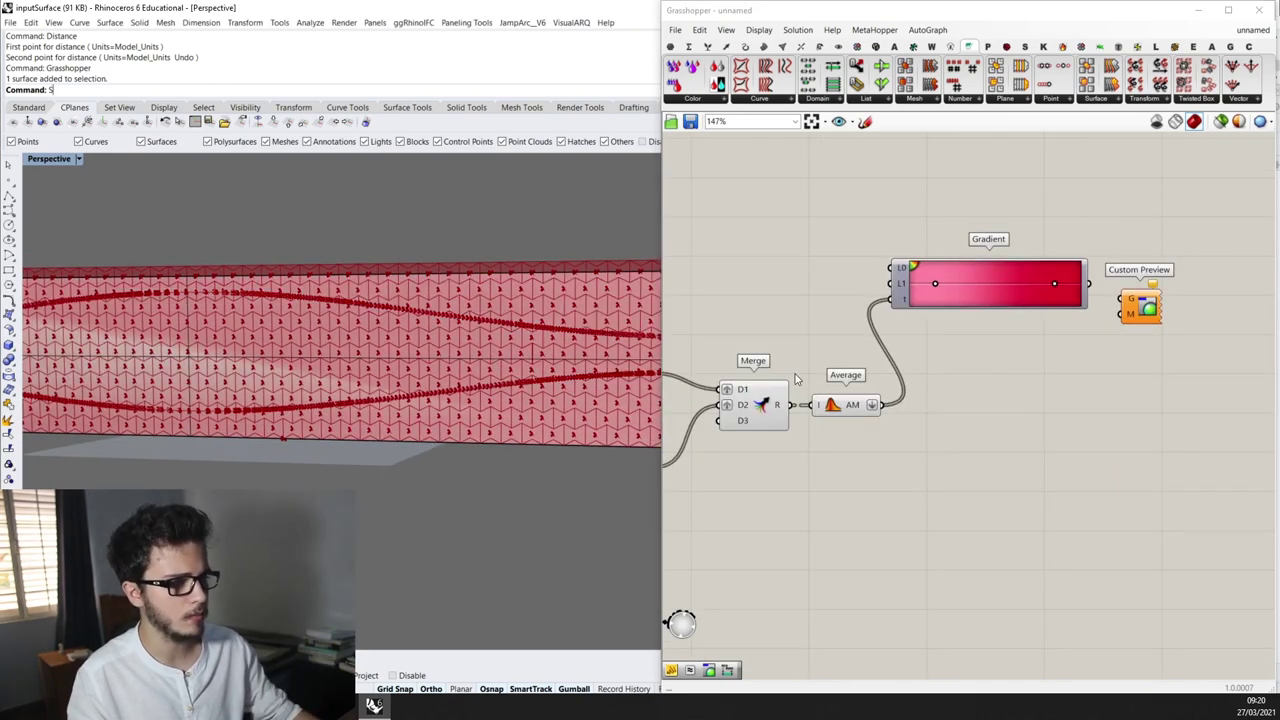
double_click(785, 342)
type("boun")
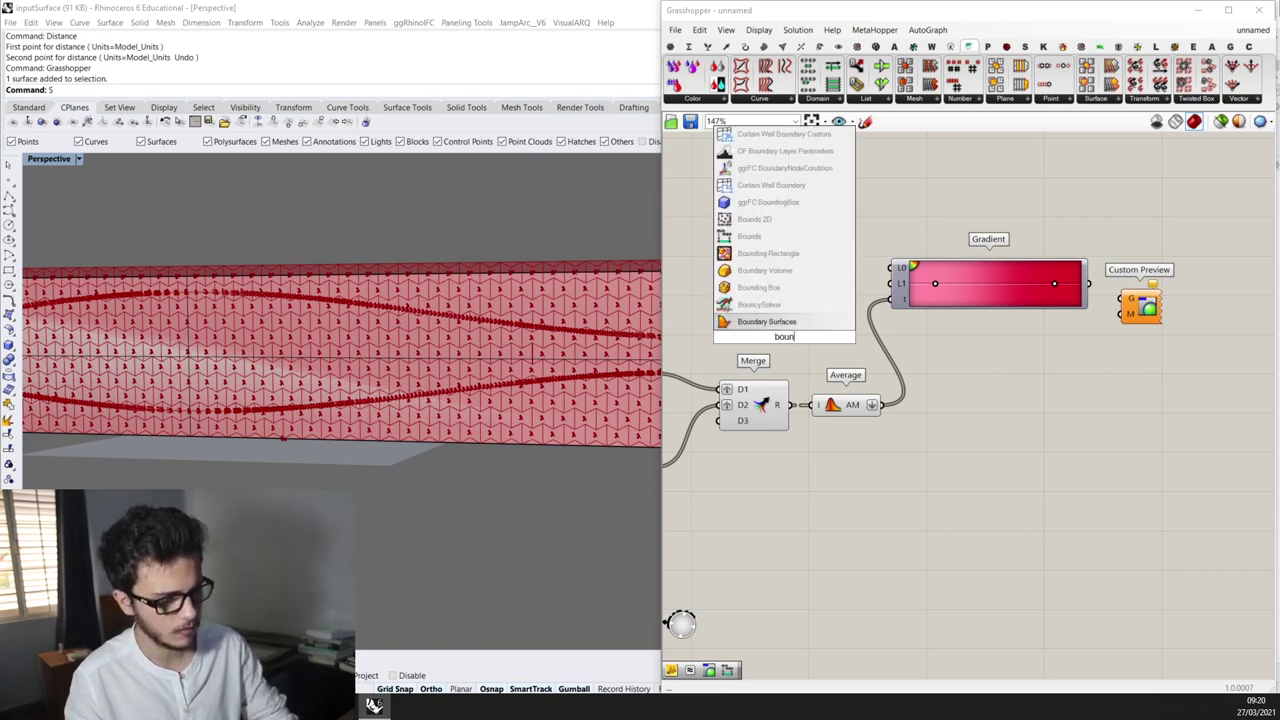
type("ds")
key("Return")
left_click_drag(785, 341, 792, 285)
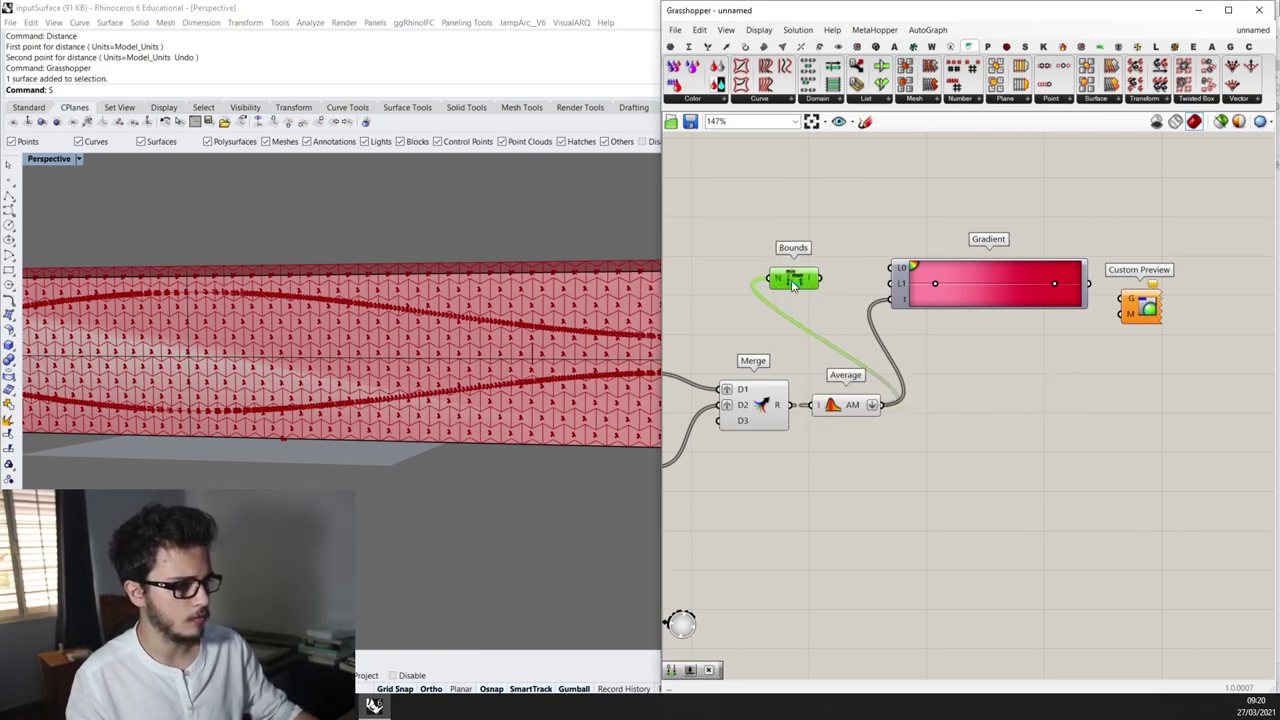
scroll(898, 285, "up", 2)
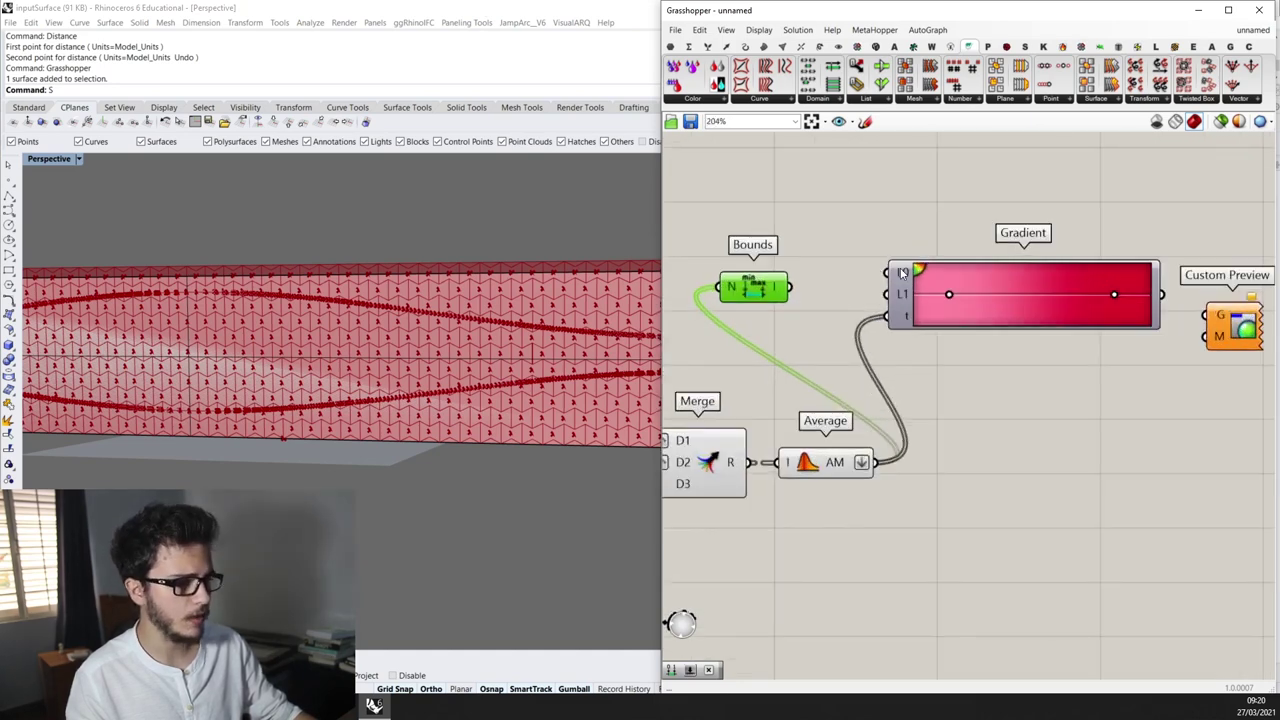
scroll(757, 296, "down", 2)
double_click(837, 215)
type("decostruct dom")
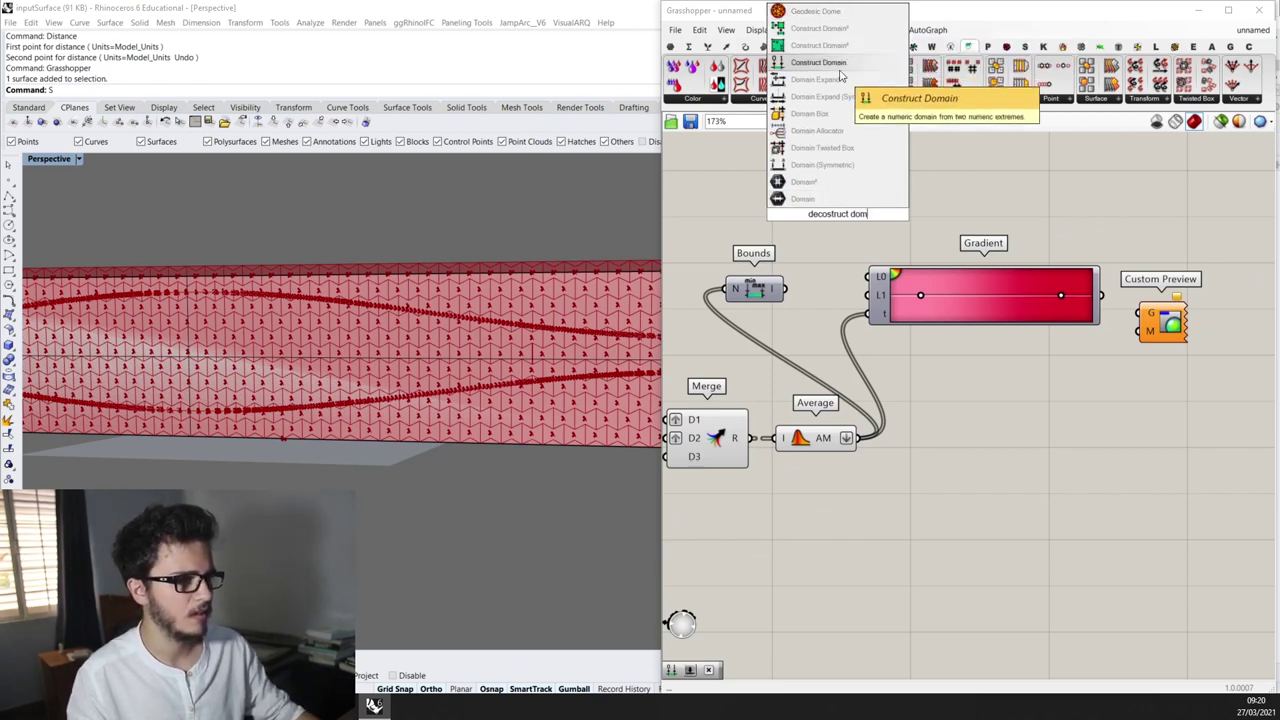
key("Escape")
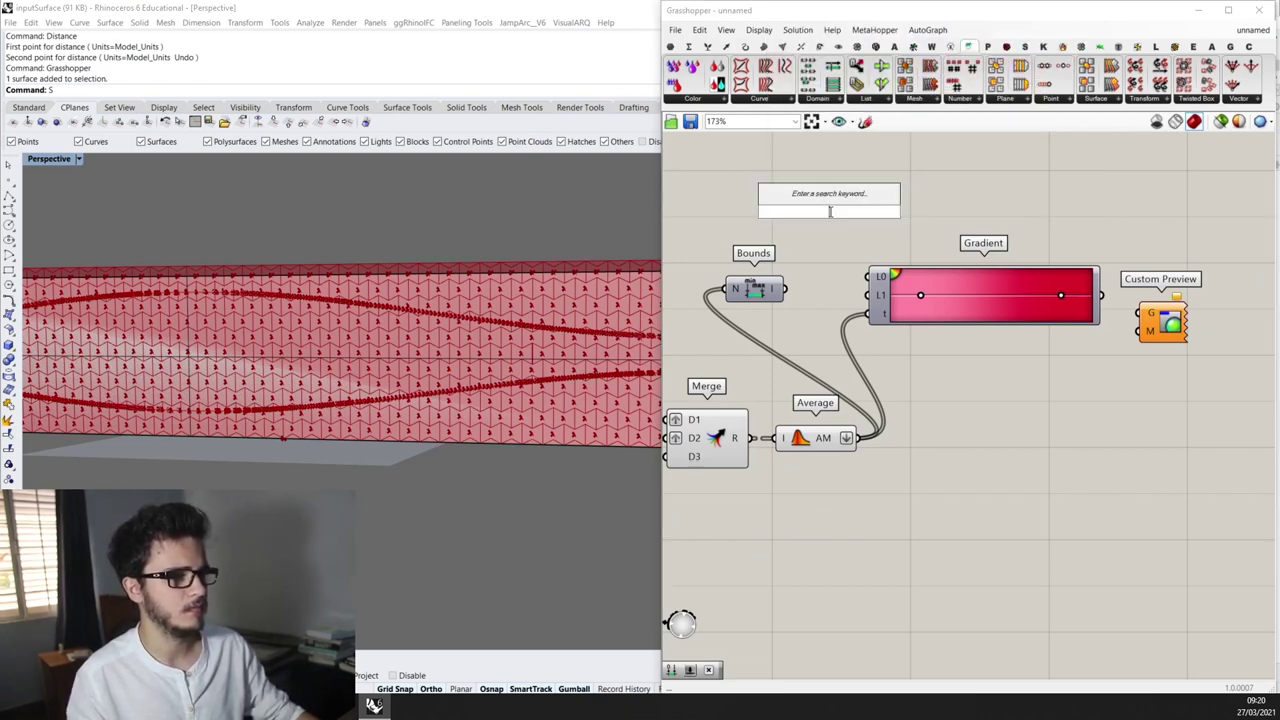
Add a Deconstruct Domain component fed by Bounds and wire its S and E outputs into the Gradient's L0 and L1
double_click(829, 212)
type("deconstruct domain")
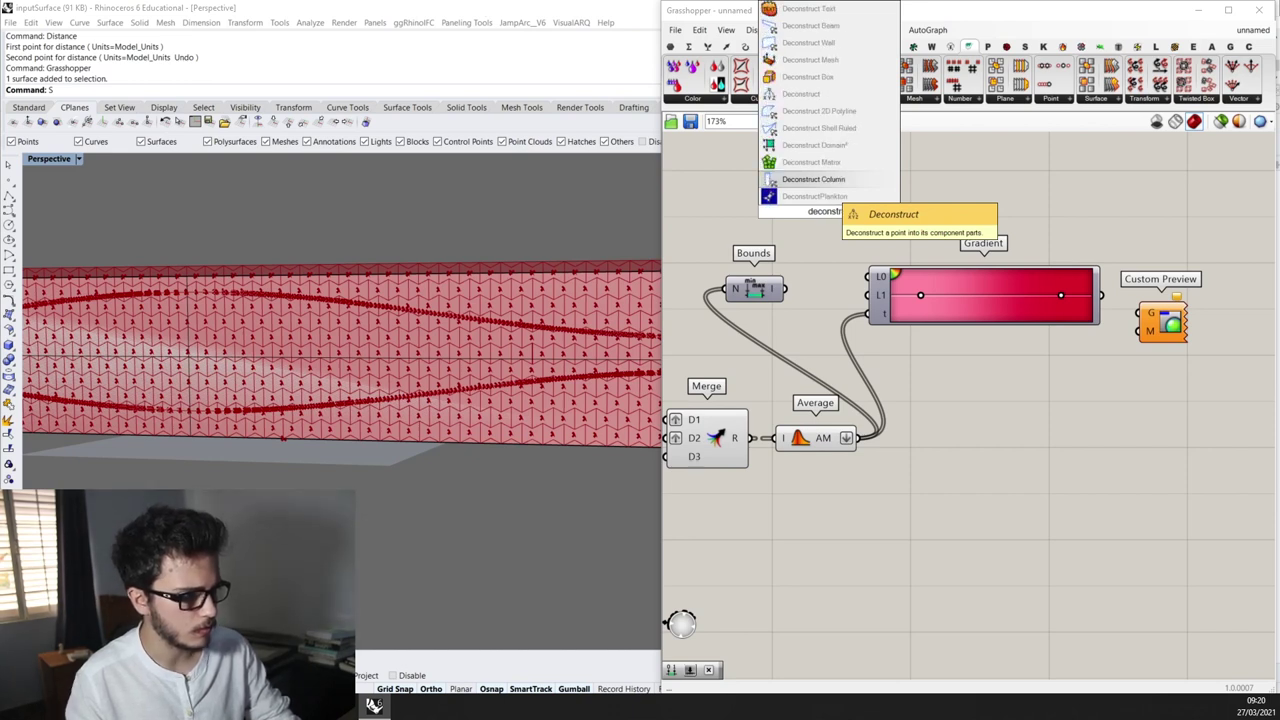
key("Return")
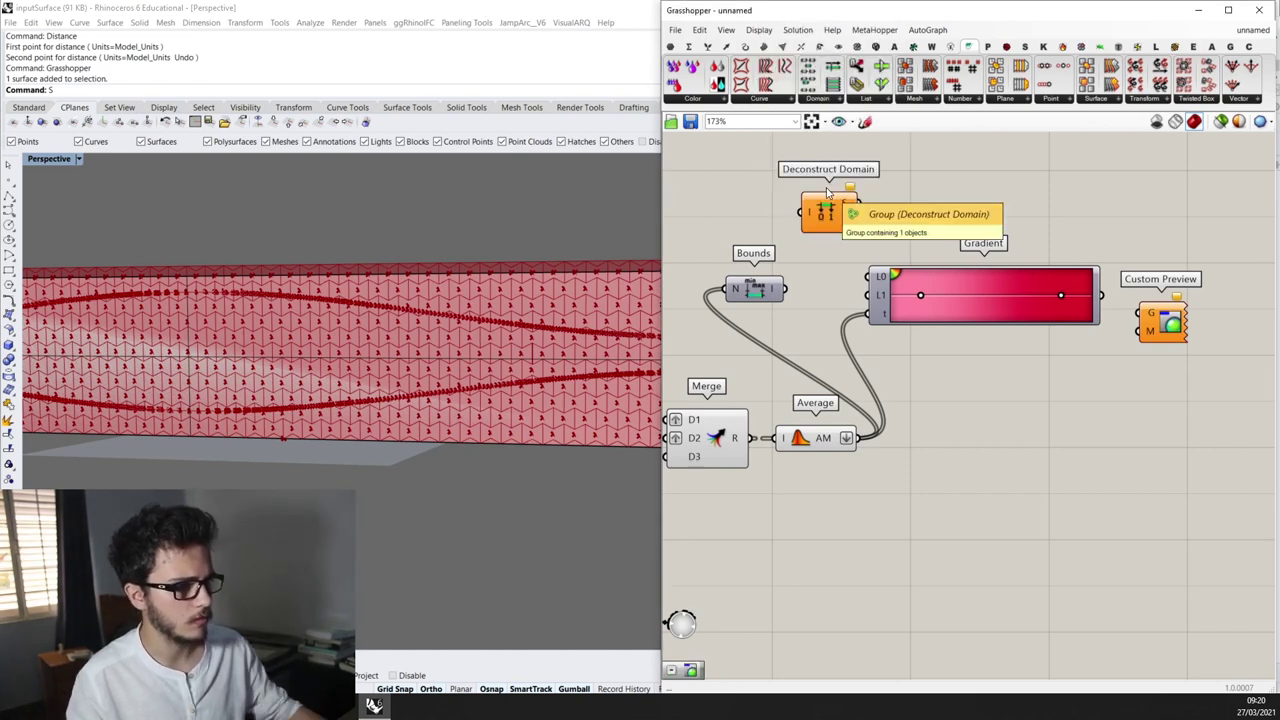
left_click_drag(829, 214, 829, 286)
left_click(838, 281)
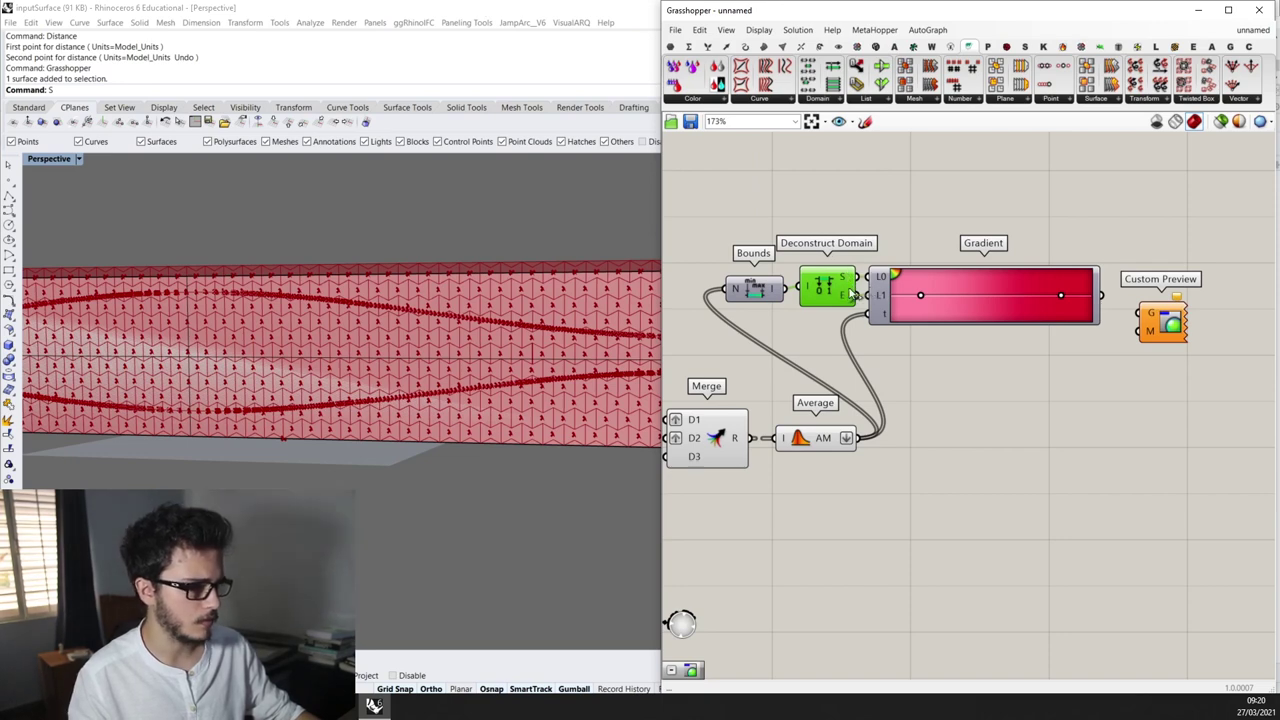
Reposition Custom Preview beside the Gradient and wire the Gradient output into its M input
right_click_drag(945, 327, 884, 326)
left_click_drag(1100, 322, 1101, 277)
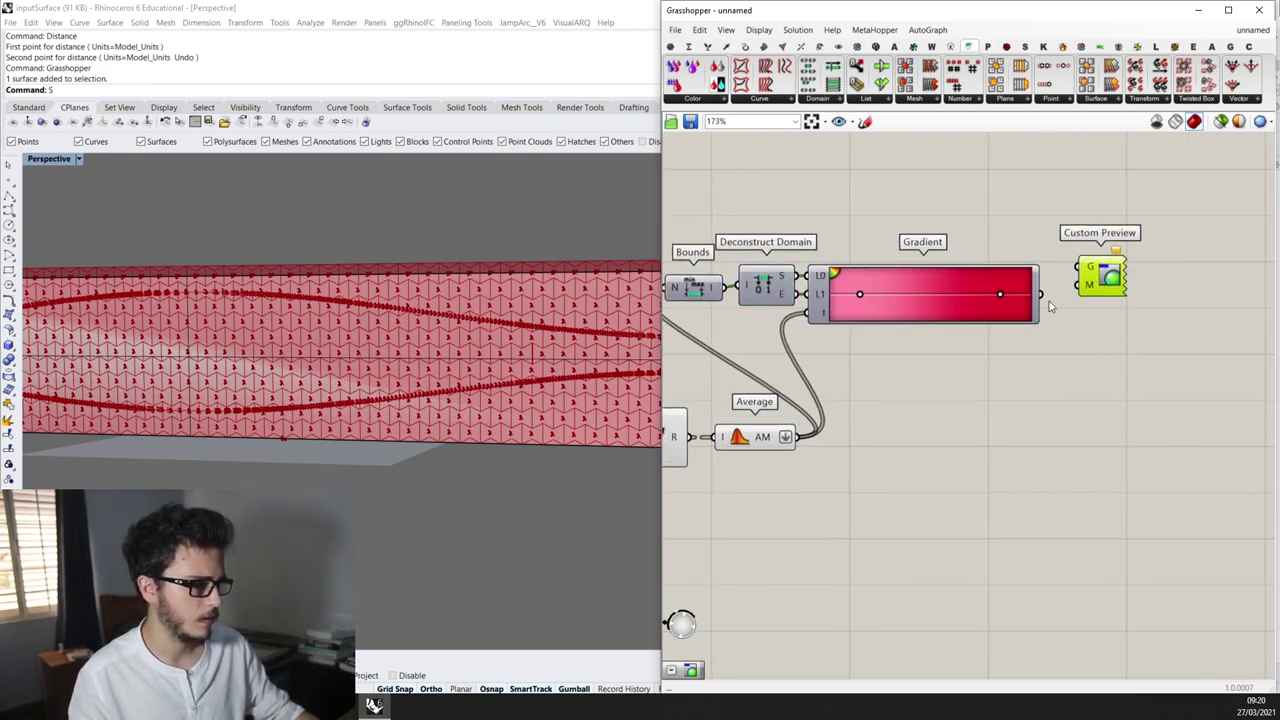
scroll(1083, 288, "down", 5)
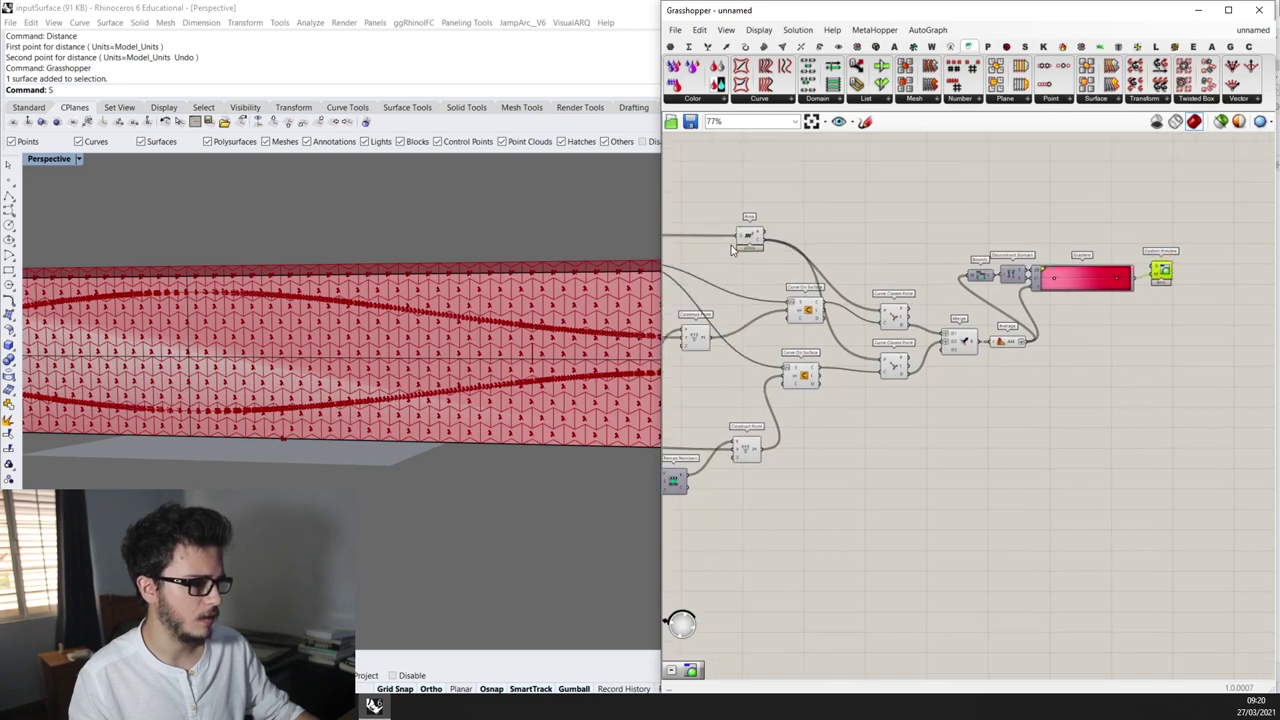
Duplicate the Boundary Surfaces component above the original and feed its E input from the pattern's Curve component
scroll(746, 259, "up", 3)
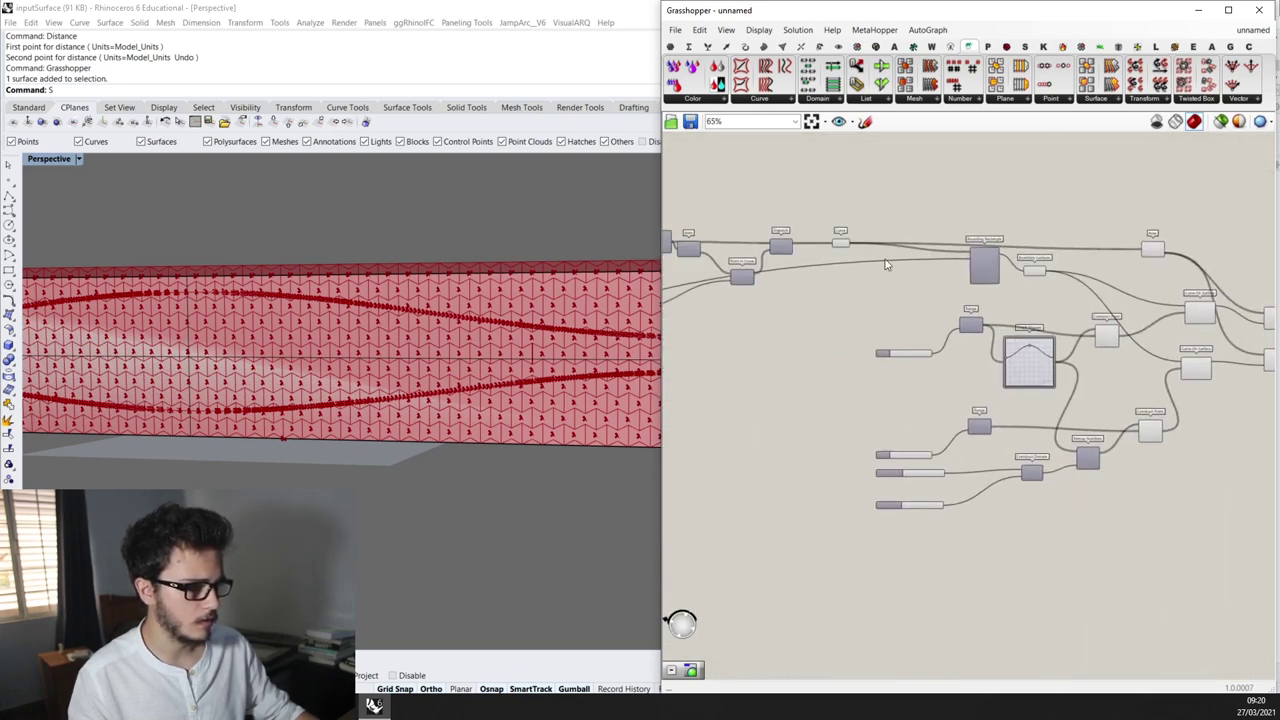
left_click(826, 228)
left_click(932, 197)
left_click_drag(1090, 277, 1088, 204, "alt")
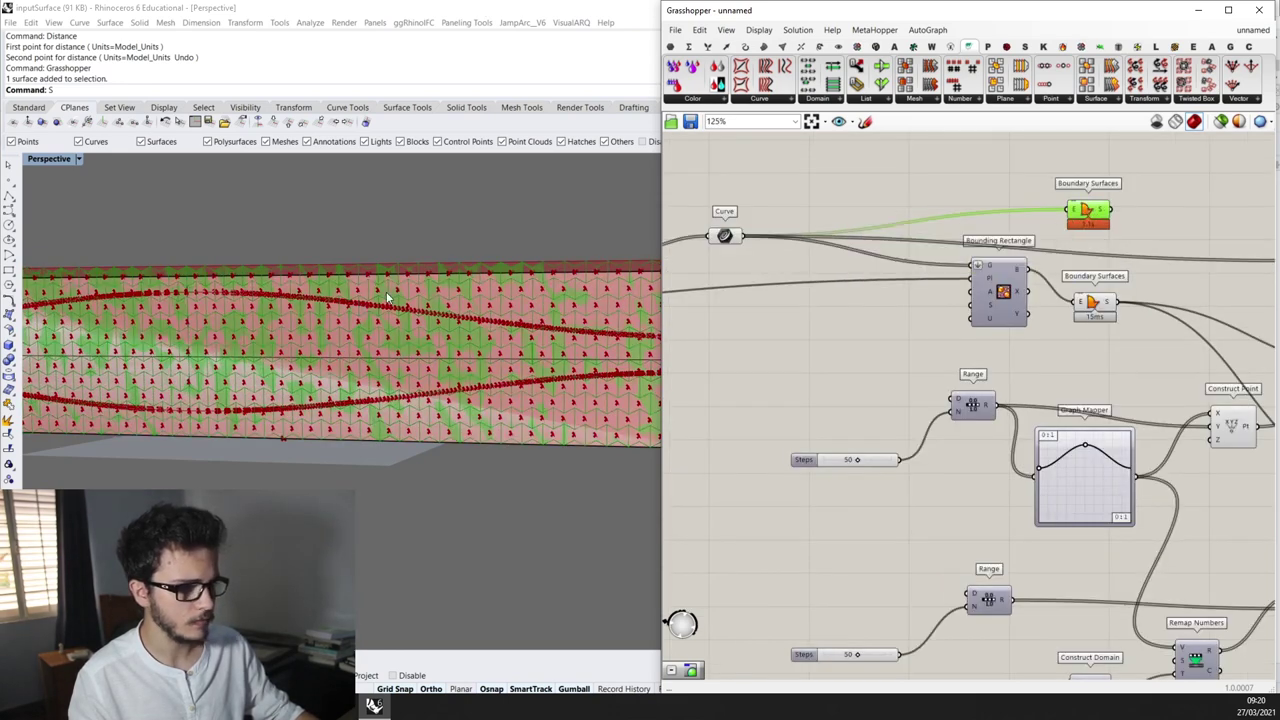
Relocate the new Boundary Surfaces component near the Gradient and wire its S output into Custom Preview's G input
scroll(905, 287, "up", 2)
right_click_drag(905, 288, 733, 307)
scroll(724, 277, "down", 4)
left_click_drag(797, 245, 1066, 264)
scroll(1068, 261, "up", 4)
right_click_drag(1082, 281, 830, 268)
scroll(830, 268, "up", 1)
left_click_drag(827, 262, 1037, 360)
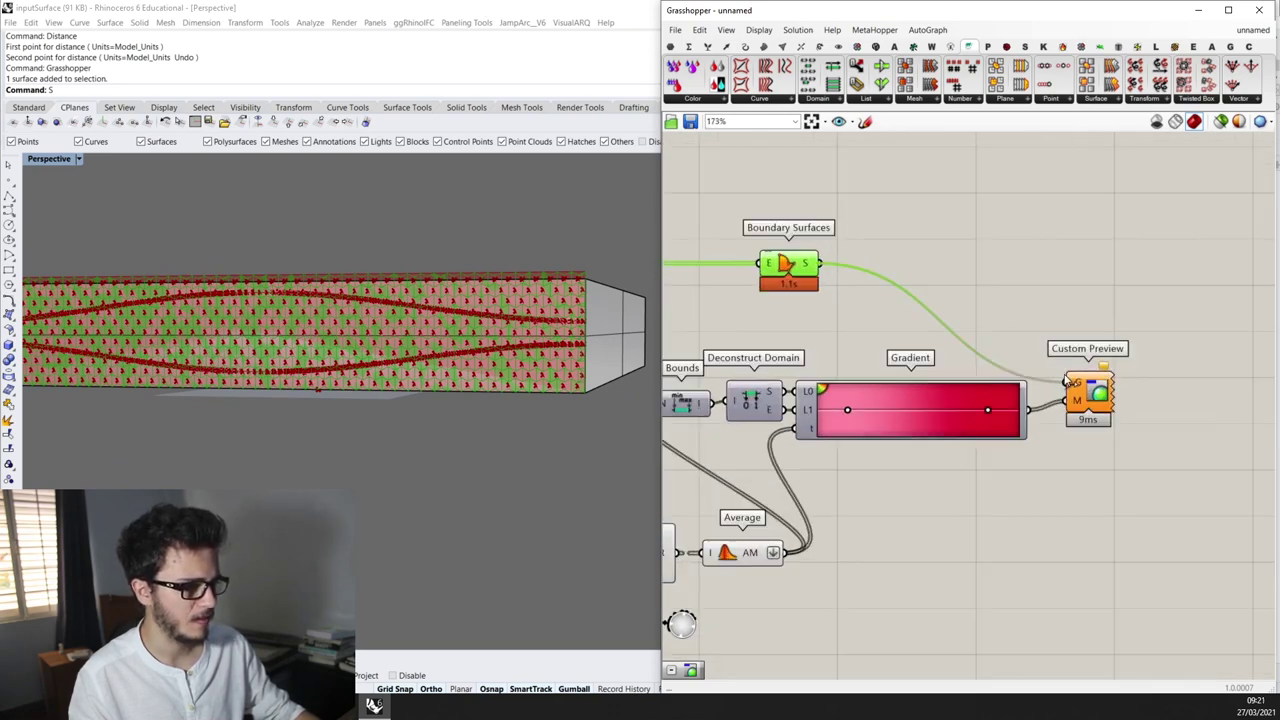
Turn off the preview of the upstream components so only the gradient-coloured cells display, and inspect them on the wall
scroll(1035, 322, "up", 3)
scroll(1035, 322, "down", 3)
scroll(942, 328, "down", 8)
left_click_drag(1048, 446, 726, 276)
middle_click(918, 262)
left_click(943, 237)
right_click_drag(520, 335, 465, 355)
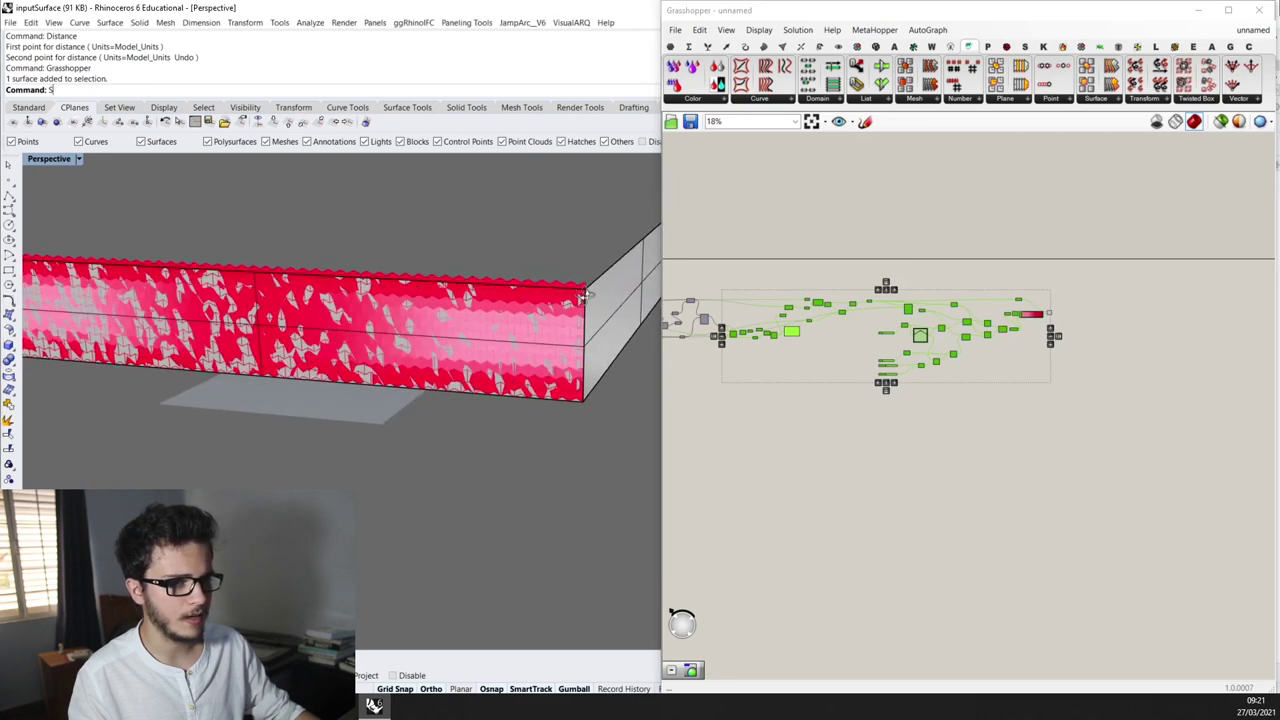
Hide the Rhino reference surfaces and curve so only the gradient-coloured cell pattern remains in the viewport
scroll(975, 295, "down", 2)
scroll(478, 378, "down", 3)
scroll(478, 378, "down", 2)
left_click_drag(196, 210, 622, 452)
type("Shi")
key("Return")
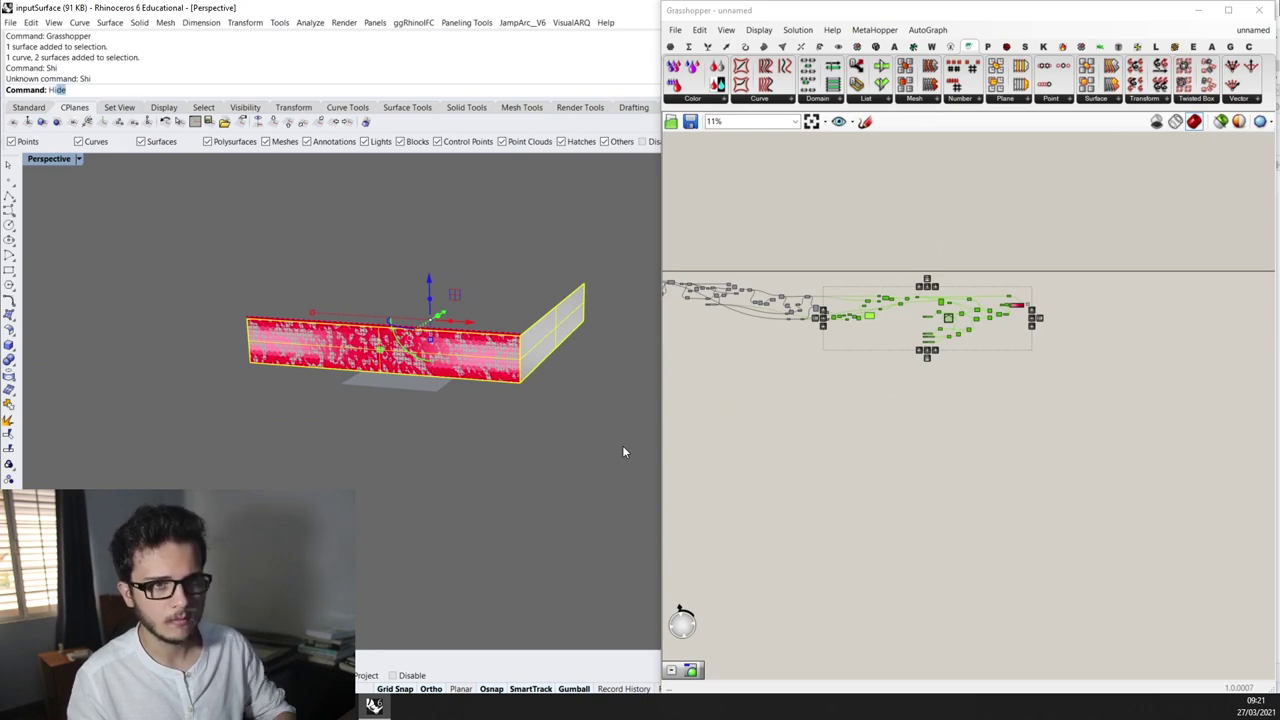
key("Return")
scroll(522, 350, "up", 4)
mouse_move(522, 350)
right_mouse_down()
mouse_move(343, 334)
mouse_move(362, 376)
right_mouse_up()
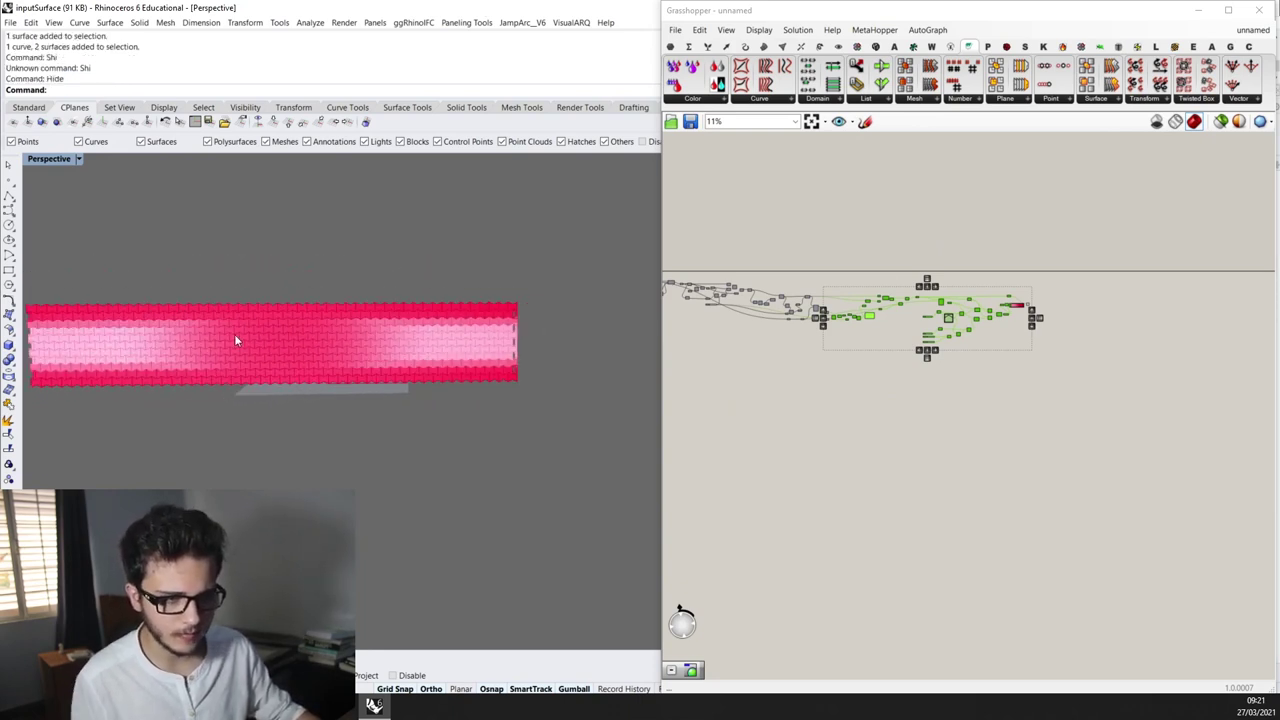
Raise the Graph Mapper curve's peak handle slightly towards the top of the graph
scroll(897, 343, "up", 10)
scroll(882, 256, "up", 2)
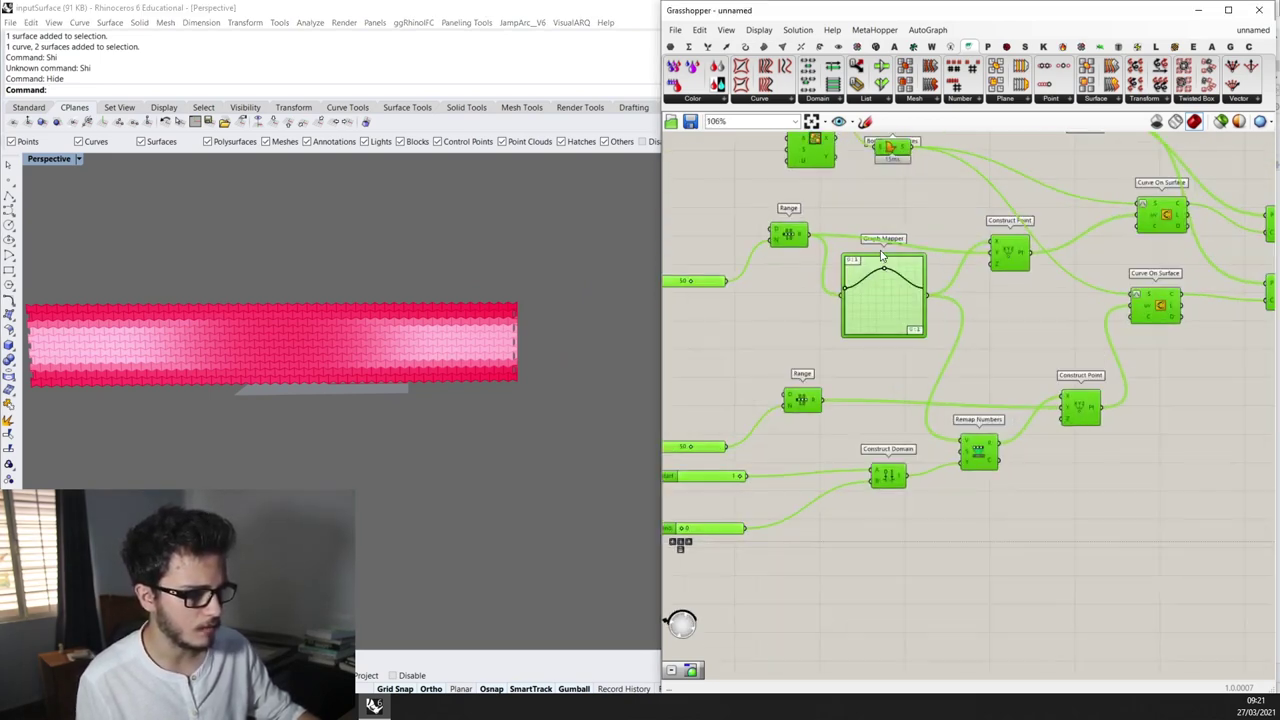
mouse_move(884, 262)
left_mouse_down()
mouse_move(888, 281)
mouse_move(880, 261)
left_mouse_up()
right_click_drag(329, 378, 327, 387)
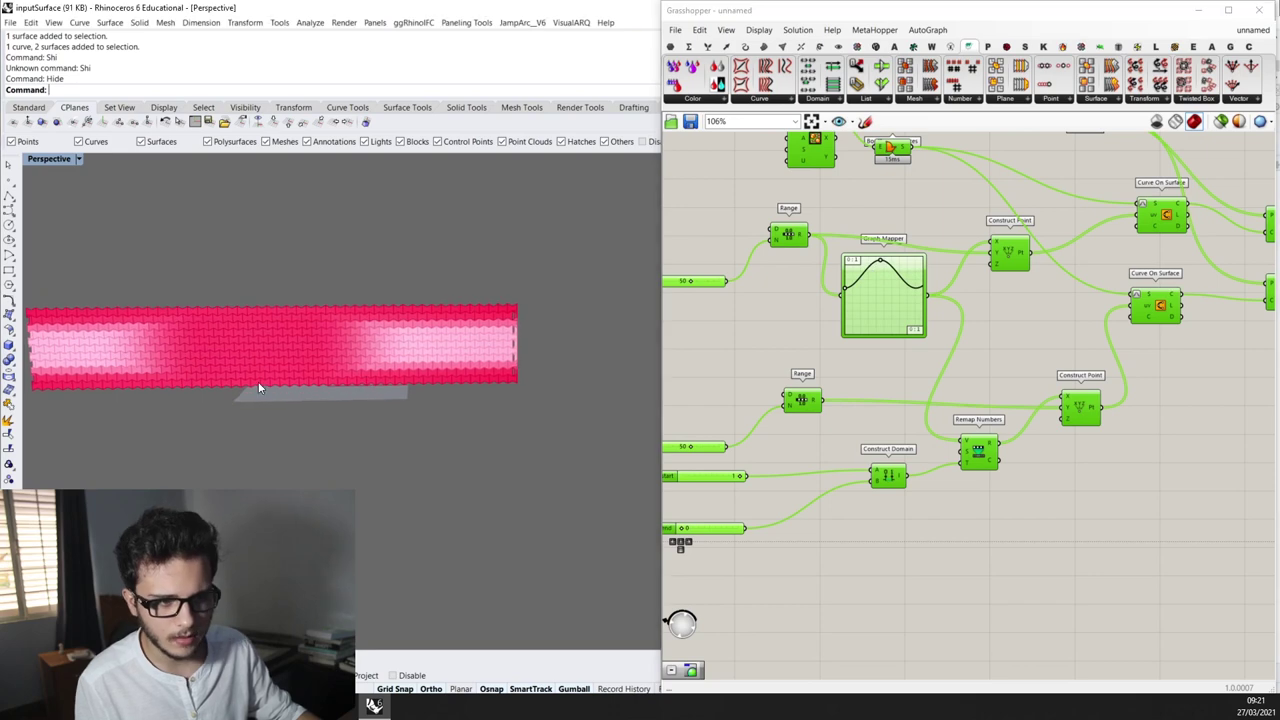
Examine the wall's pink and red zones from several distances for the effect of the raised graph
scroll(200, 366, "up", 5)
right_click_drag(129, 354, 188, 322)
scroll(188, 322, "down", 5)
scroll(170, 320, "up", 3)
scroll(135, 325, "down", 5)
scroll(111, 329, "up", 2)
scroll(217, 330, "down", 1)
scroll(164, 328, "up", 2)
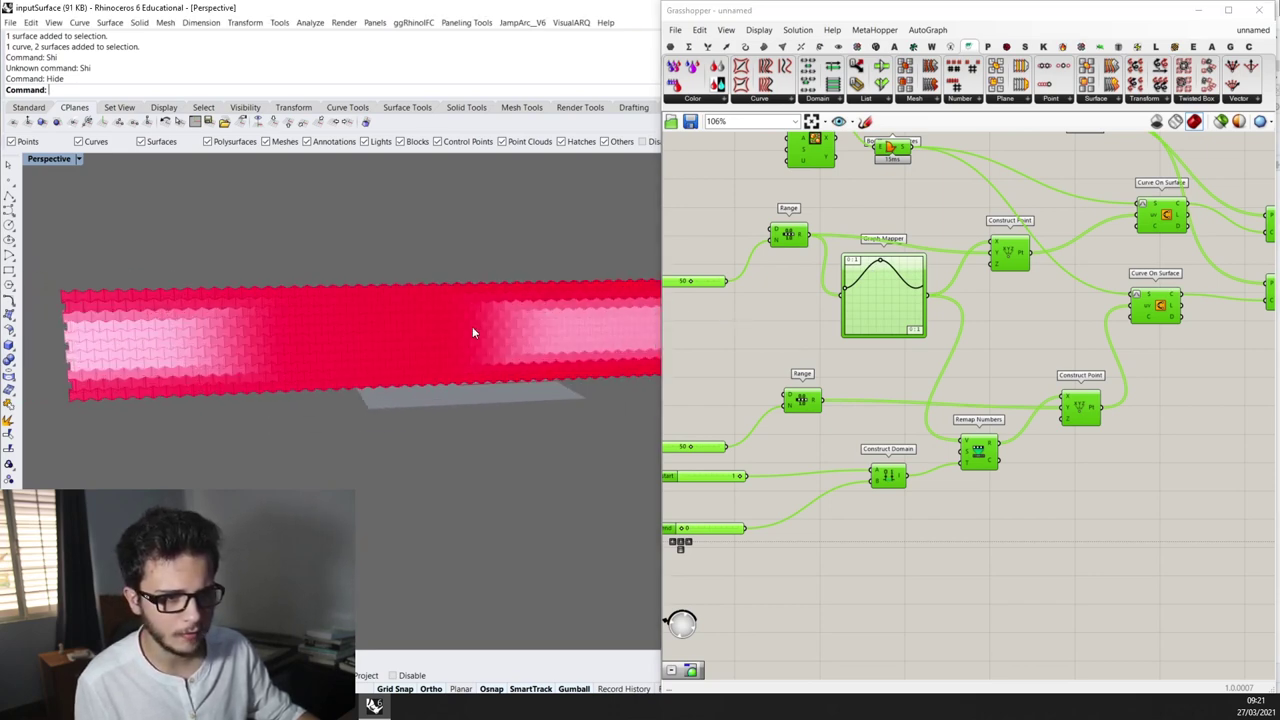
scroll(724, 313, "down", 1)
Lower the Graph Mapper's peak handle to flatten the curve and compare the wall colouring
scroll(812, 277, "up", 3)
left_click_drag(882, 265, 884, 279)
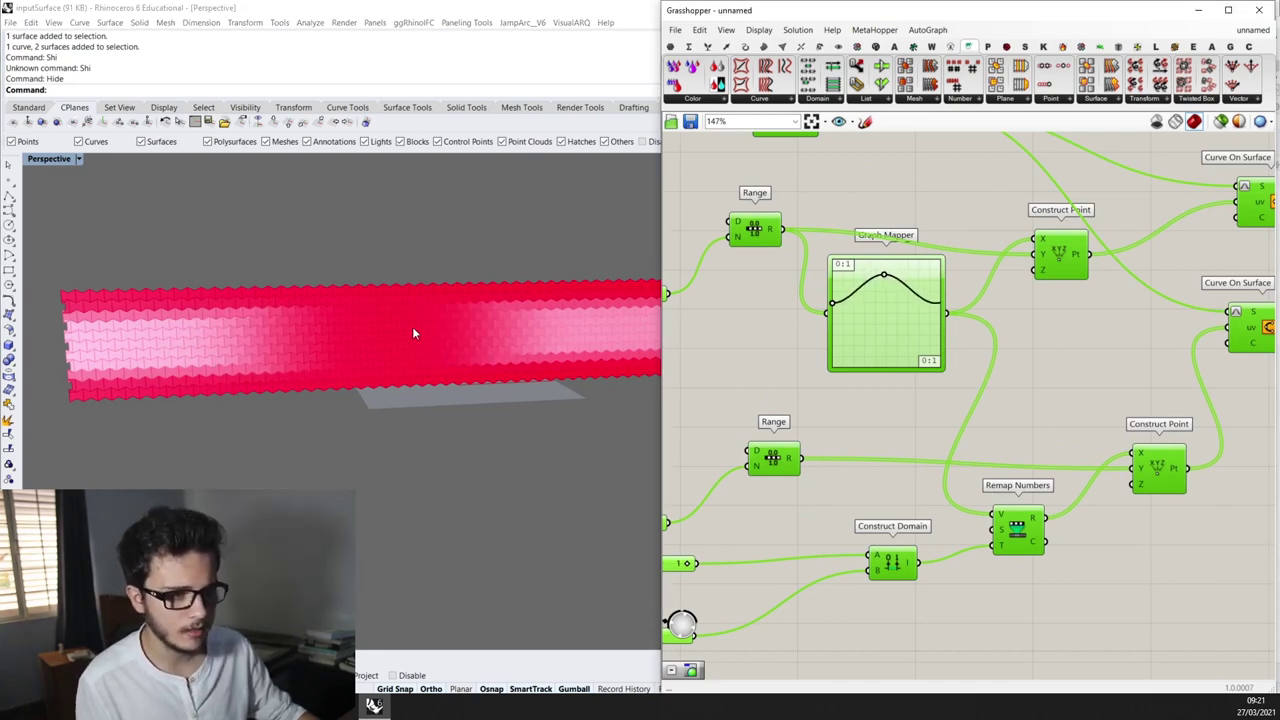
scroll(585, 318, "down", 1)
scroll(923, 323, "down", 3)
scroll(908, 407, "up", 1)
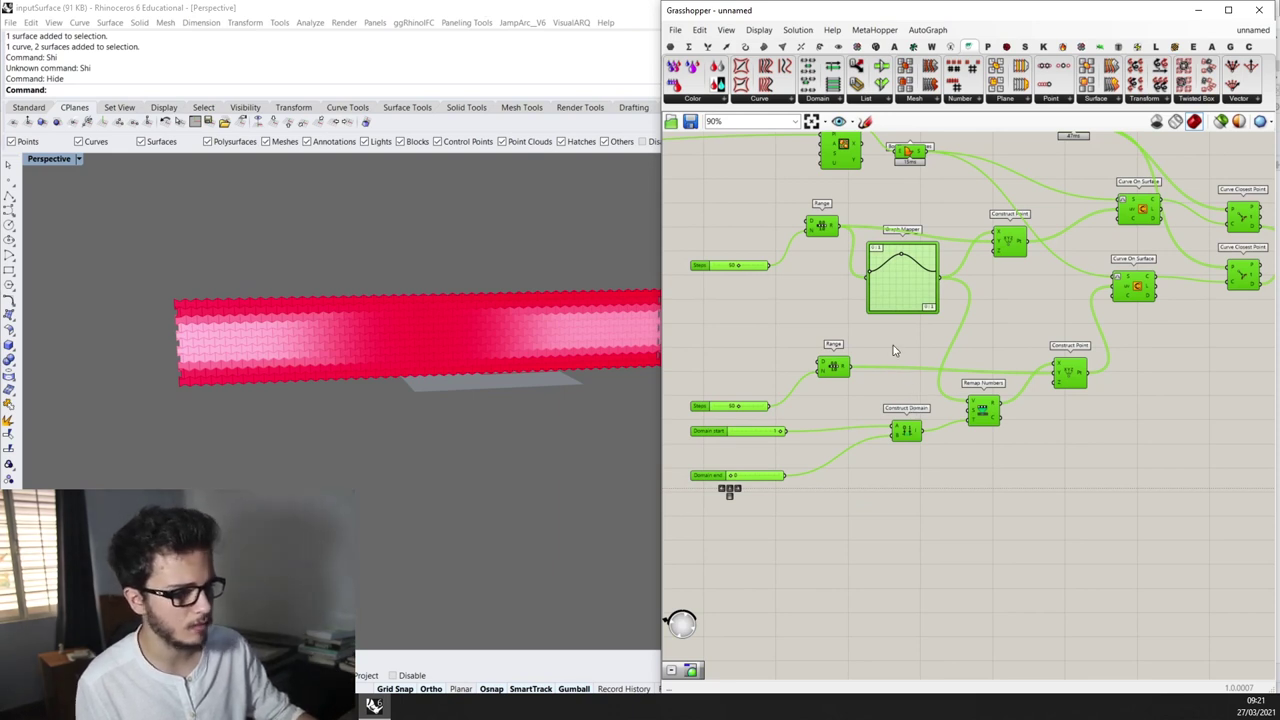
Raise the Graph Mapper's peak handle back near the graph's upper edge and check the colour zones on the wall
scroll(897, 297, "up", 2)
left_click_drag(903, 243, 906, 228)
right_click_drag(399, 334, 450, 358)
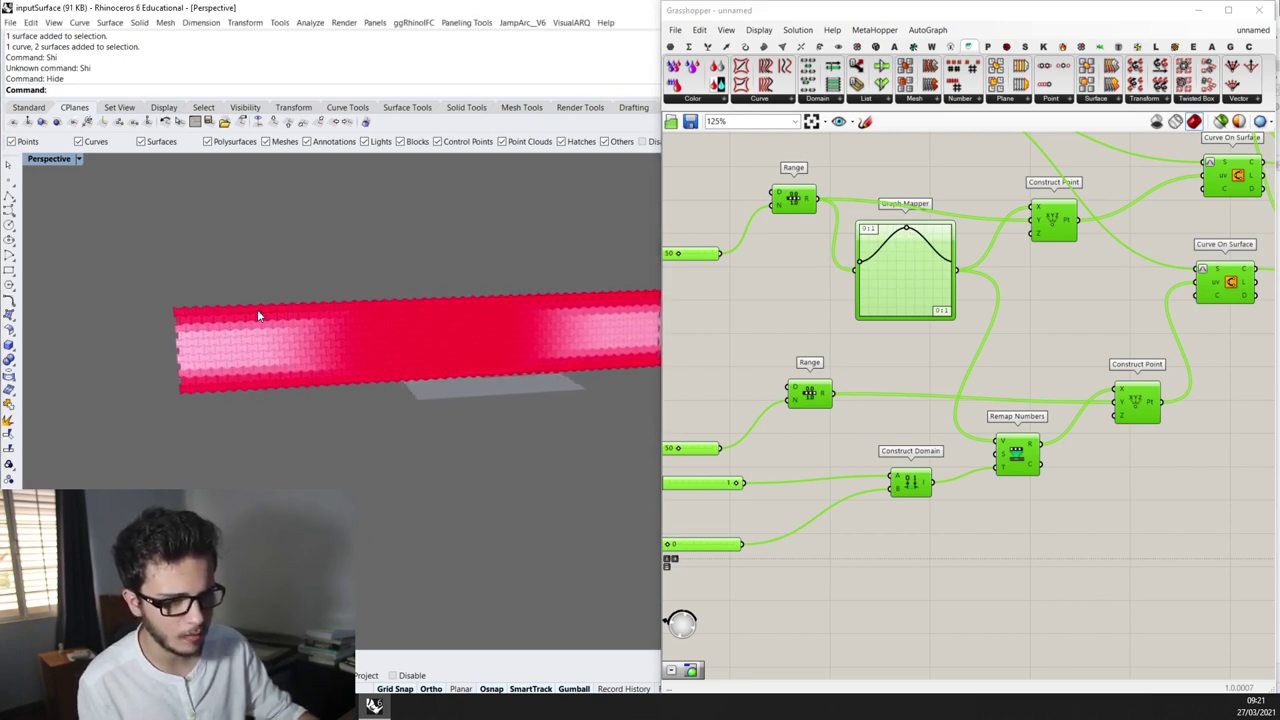
scroll(445, 350, "down", 4)
right_click_drag(445, 350, 512, 324)
scroll(900, 308, "down", 3)
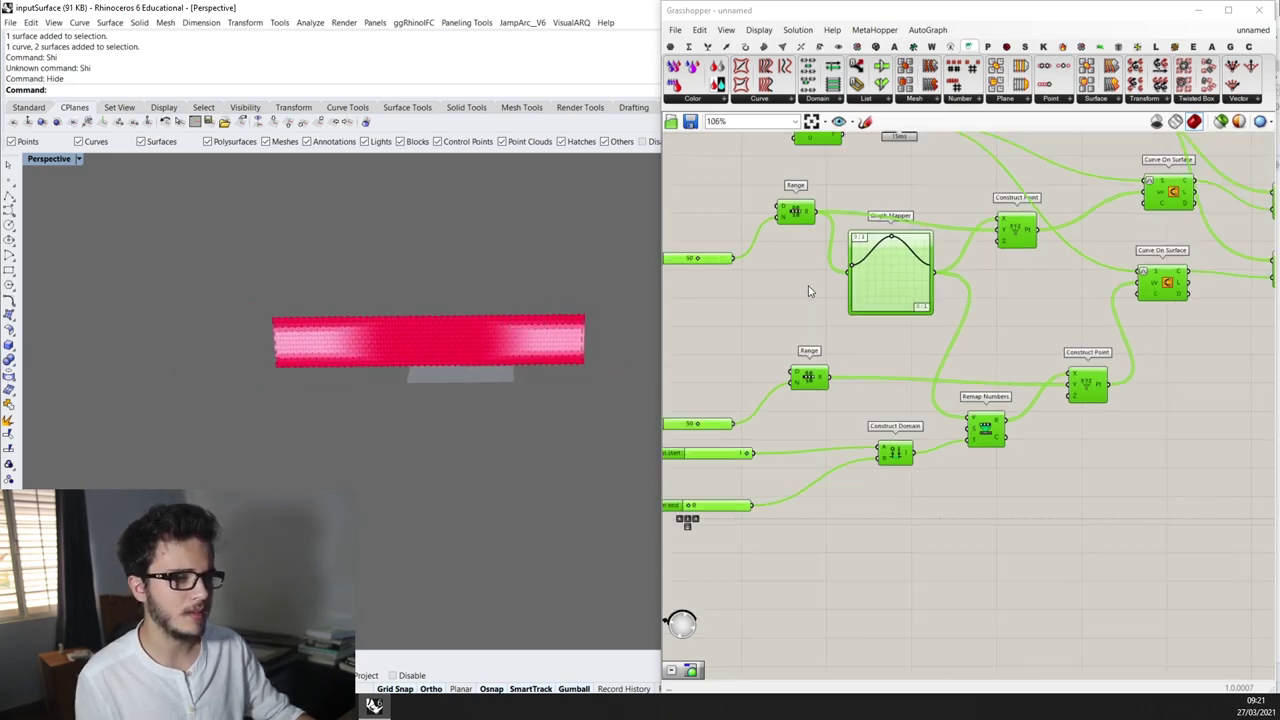
Deselect the components and compare the Merge, Average and Gradient chain with the wall colouring
right_click_drag(946, 346, 788, 409)
scroll(1000, 400, "up", 3)
left_click_drag(1134, 312, 891, 177)
left_click(964, 377)
right_click_drag(700, 320, 759, 306)
scroll(734, 305, "up", 2)
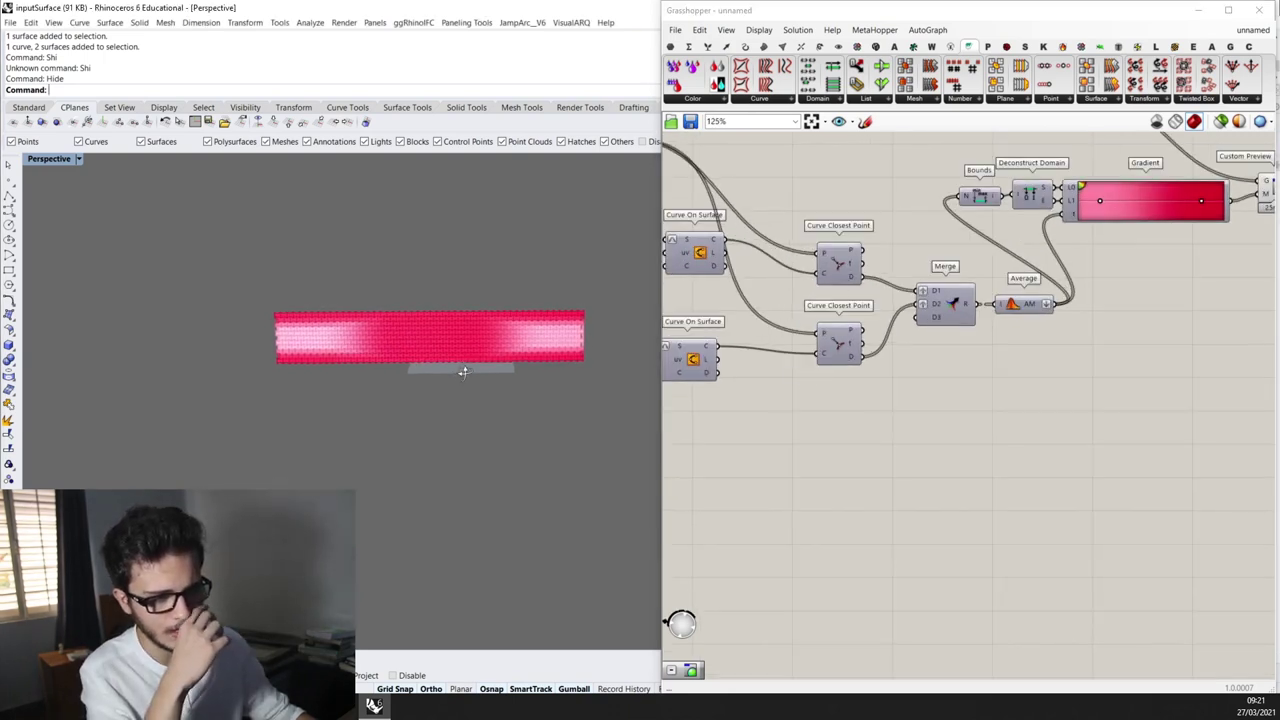
scroll(427, 342, "up", 2)
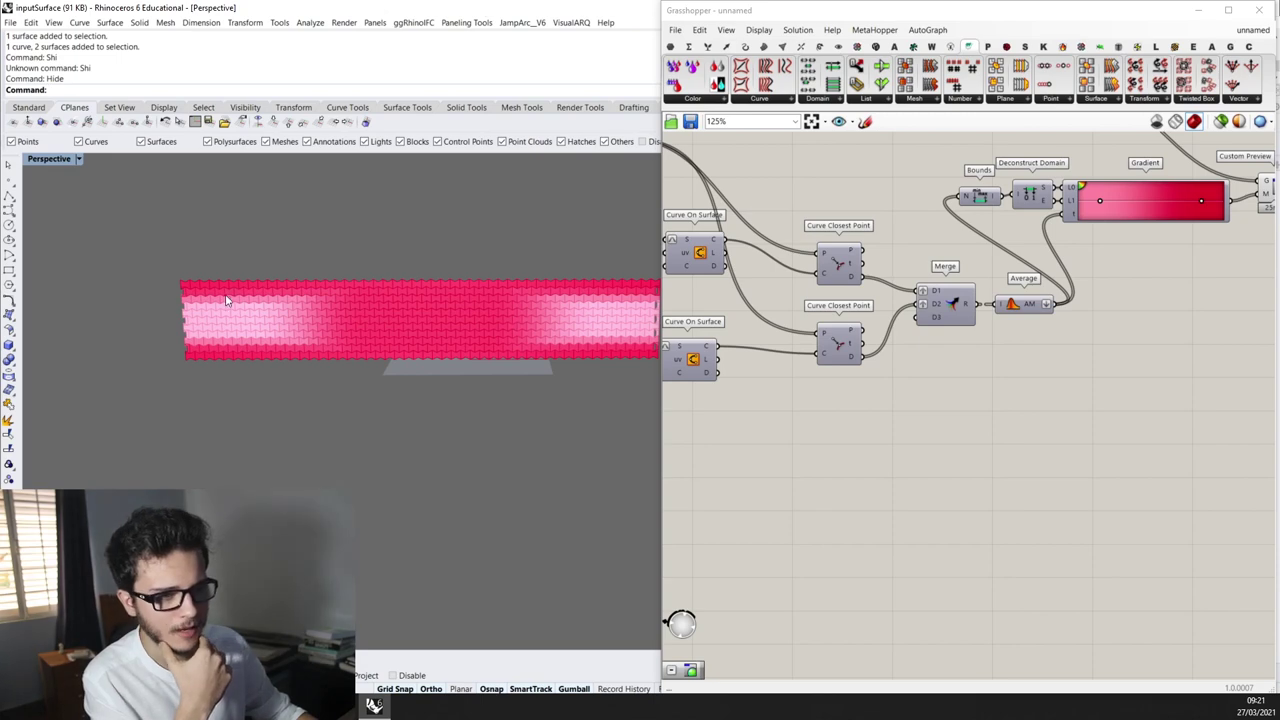
Examine how the Curve Closest Point distances pass through Merge and Average into the Gradient
scroll(903, 361, "down", 3)
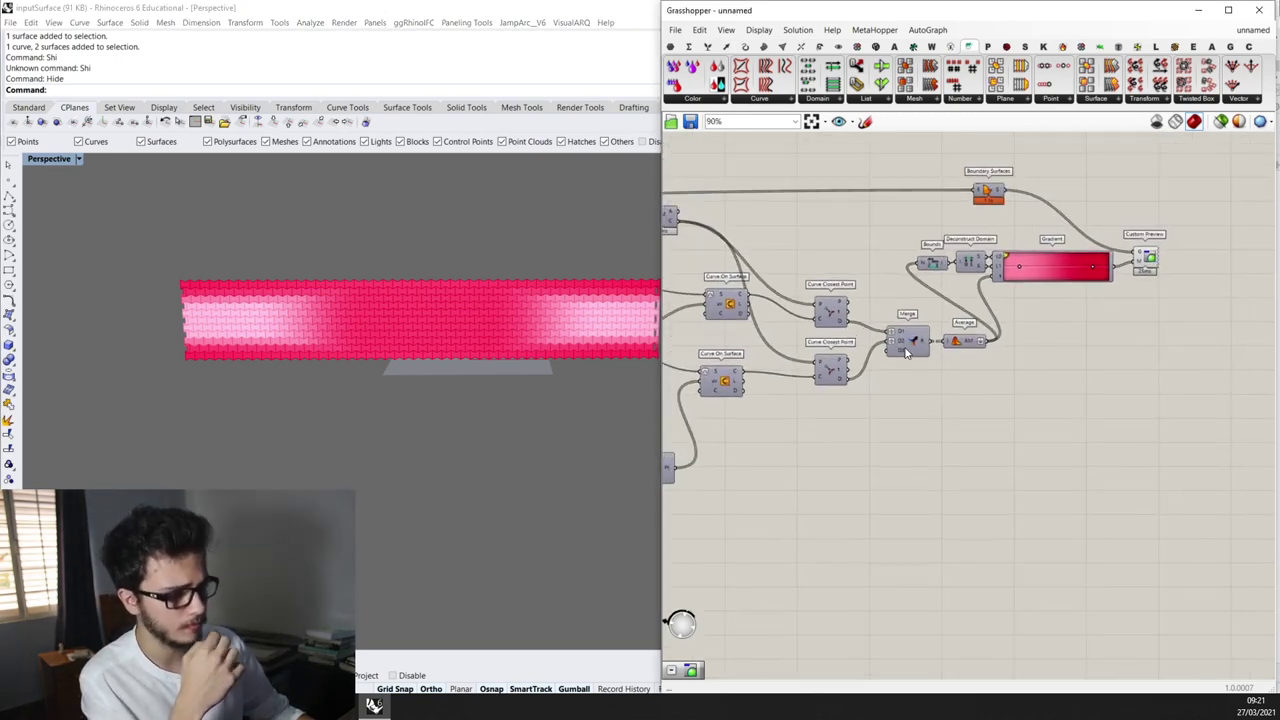
scroll(845, 380, "up", 2)
scroll(820, 365, "down", 2)
scroll(789, 348, "up", 3)
scroll(789, 348, "up", 1)
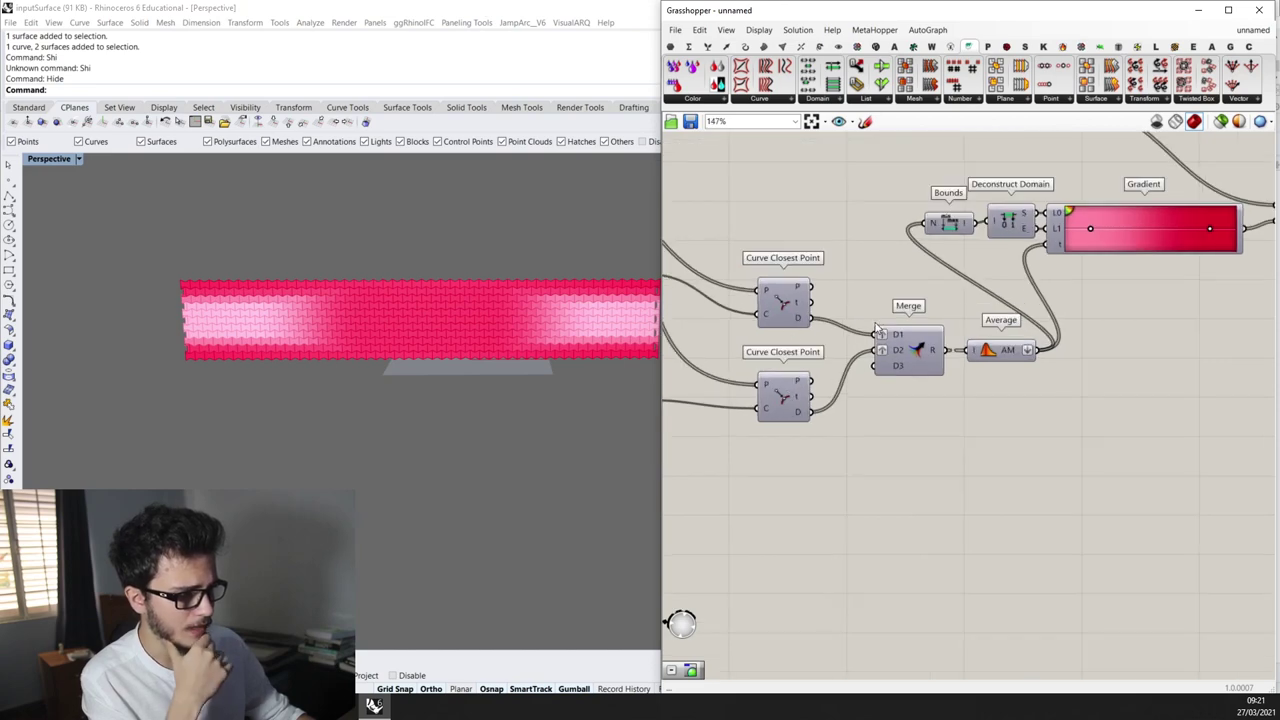
left_click(993, 356)
scroll(1113, 365, "up", 1)
scroll(977, 333, "down", 1)
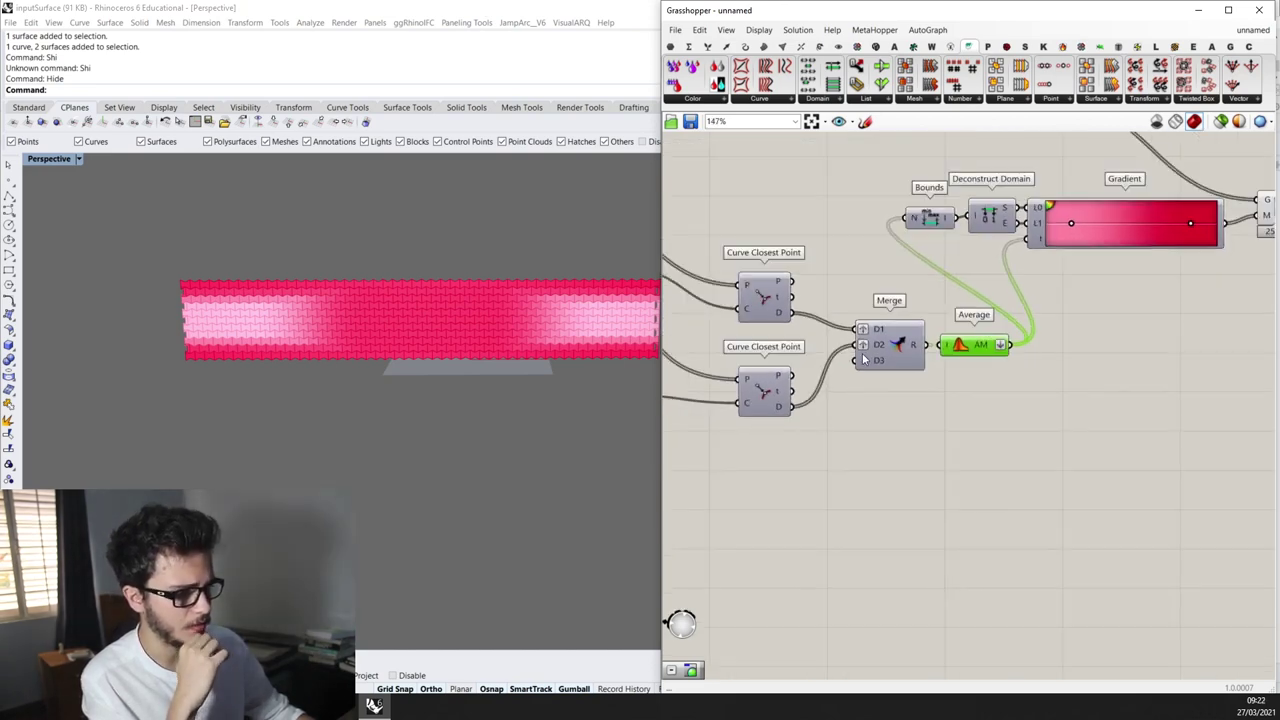
scroll(797, 340, "down", 1)
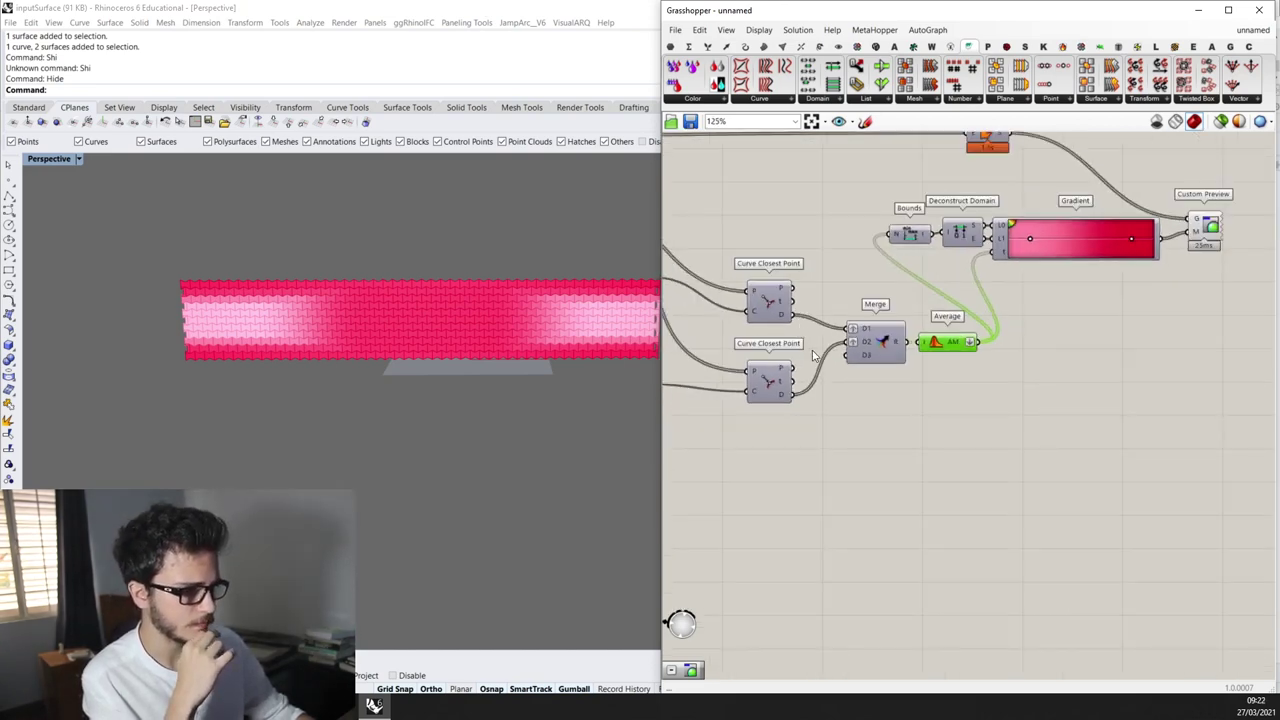
scroll(793, 325, "up", 1)
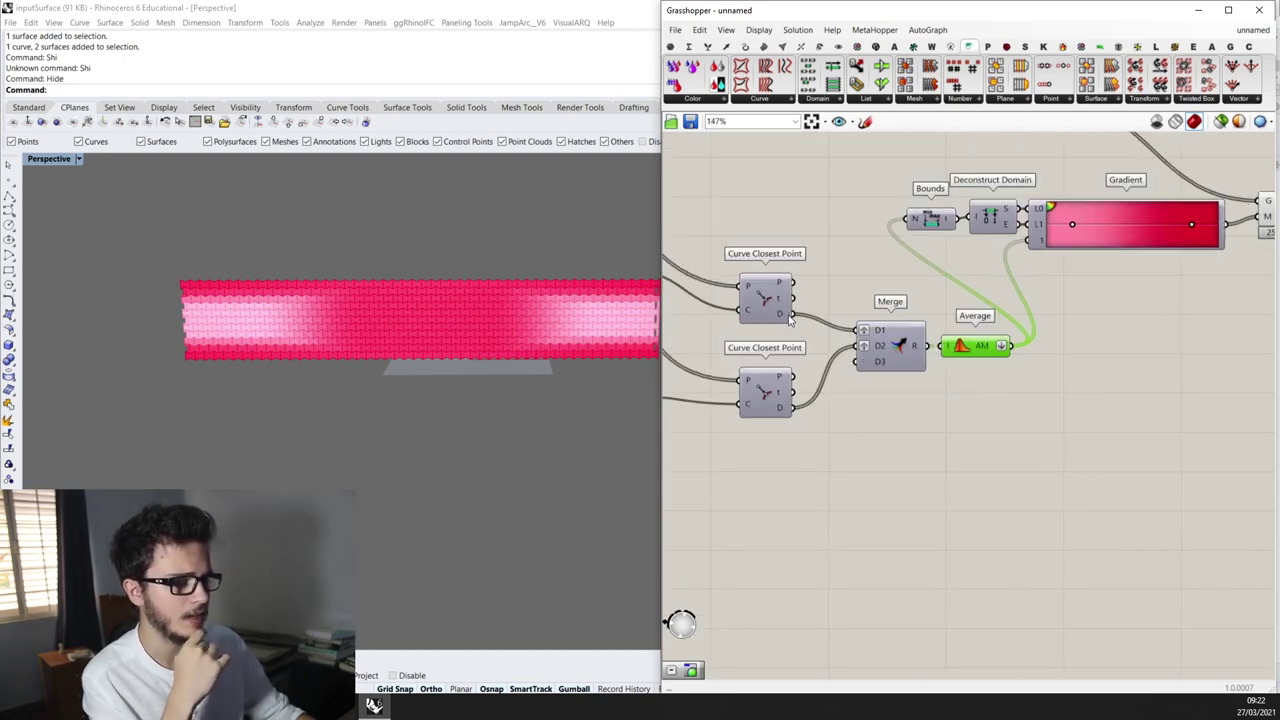
Add a Subtraction component below Merge and wire the two Curve Closest Point D outputs into its A and B inputs
double_click(830, 480)
type("dubt")
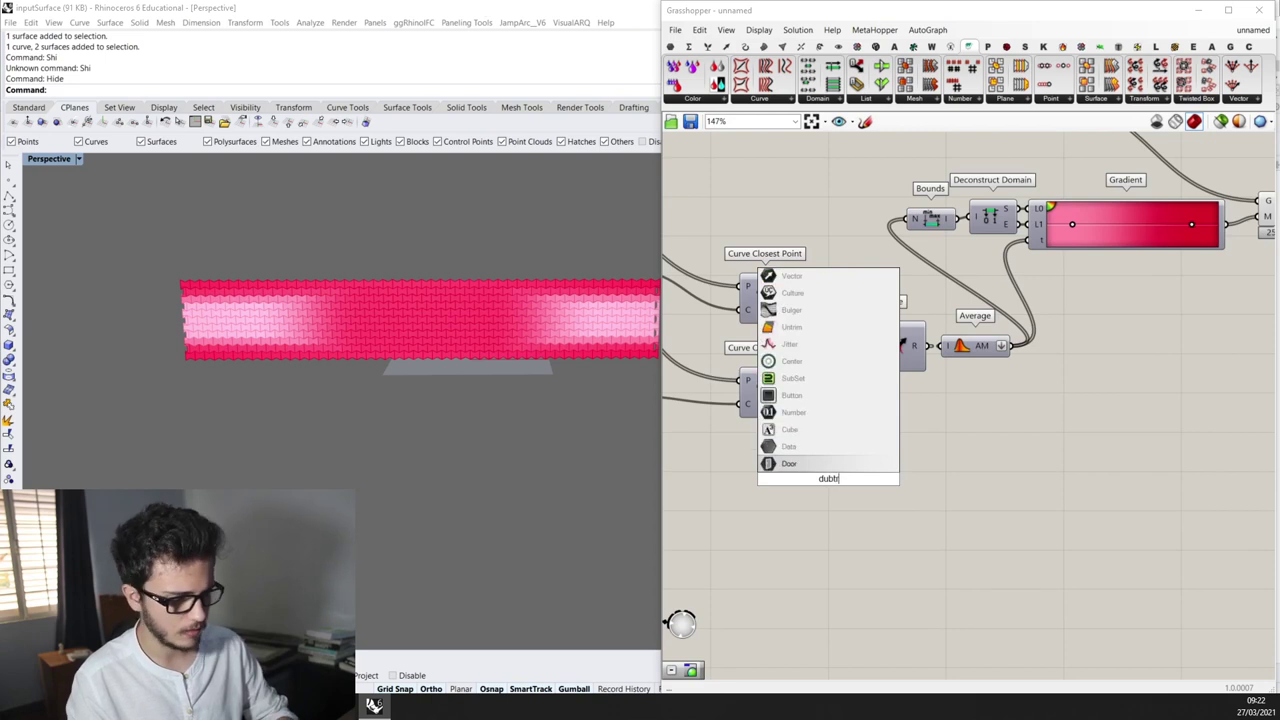
key("BackSpace")
key("BackSpace")
key("BackSpace")
type("subtr")
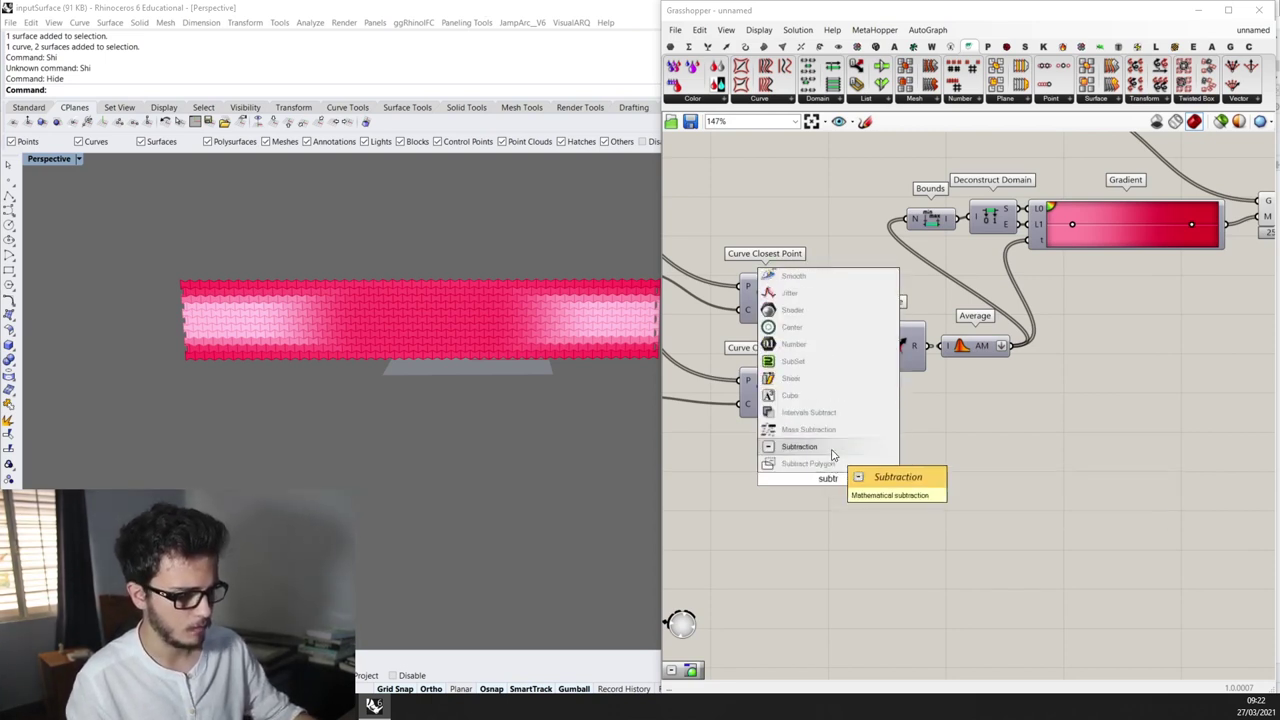
left_click(832, 447)
scroll(806, 346, "up", 1)
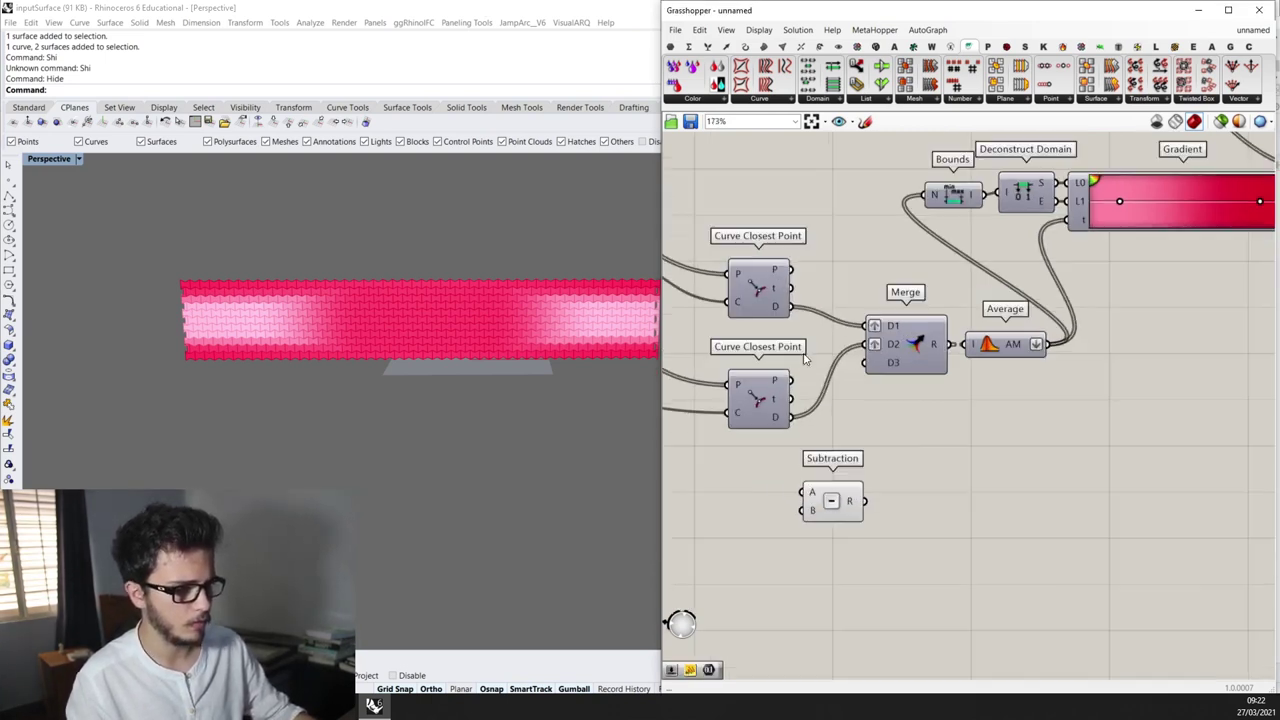
left_click_drag(790, 416, 866, 524)
right_click_drag(919, 492, 908, 429)
Add a Remap Numbers component beside Subtraction and wire the Subtraction result into its V input
double_click(916, 413)
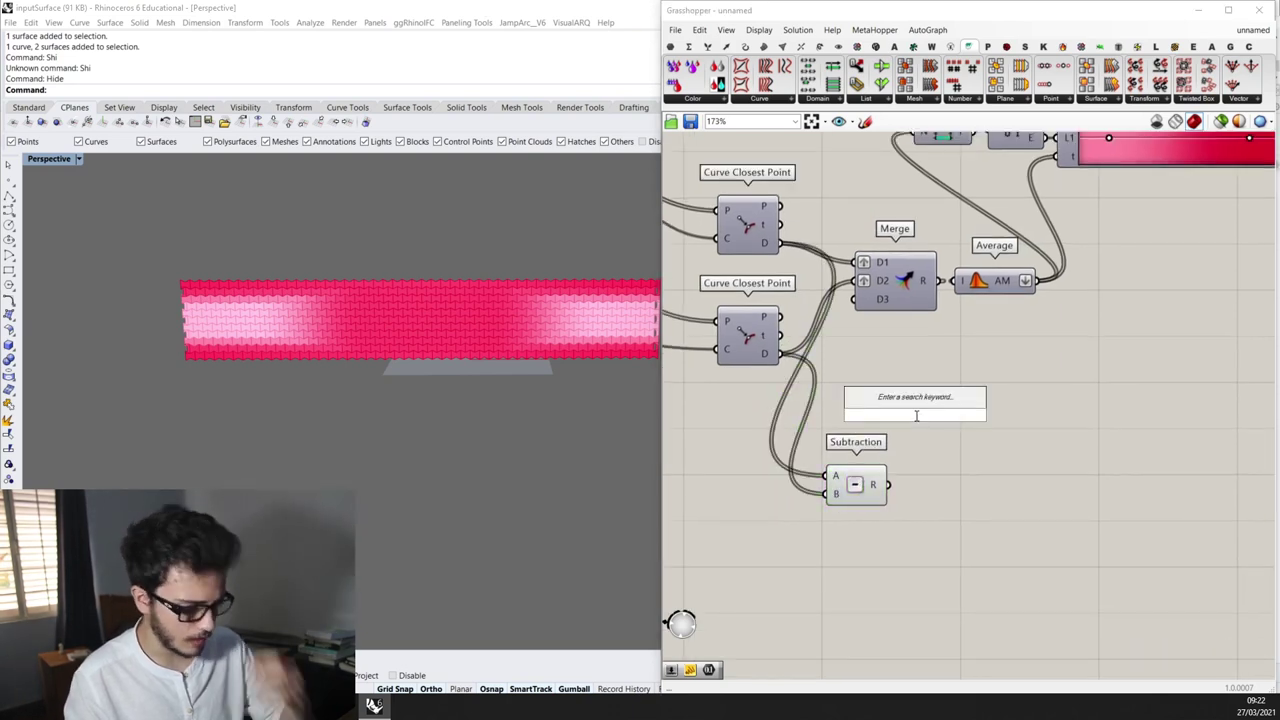
type("remap")
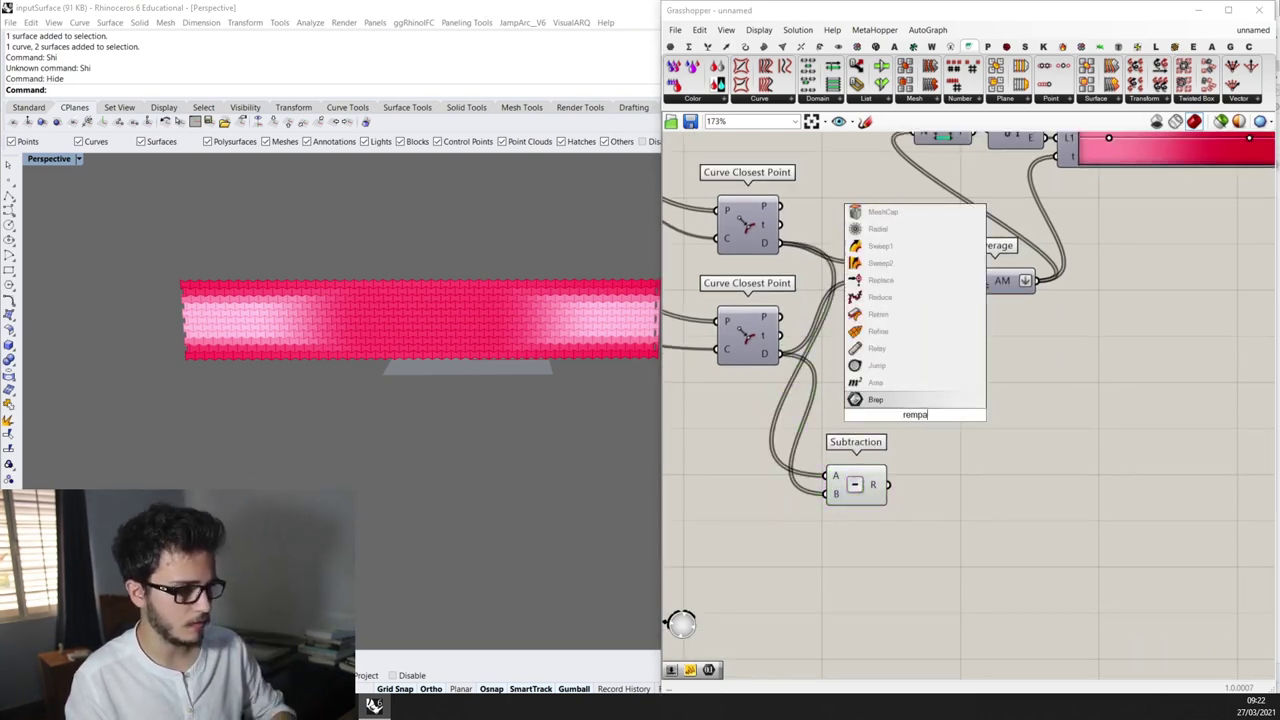
key("Return")
left_click_drag(912, 418, 950, 485)
scroll(969, 537, "down", 2)
scroll(923, 487, "up", 3)
scroll(970, 447, "up", 3)
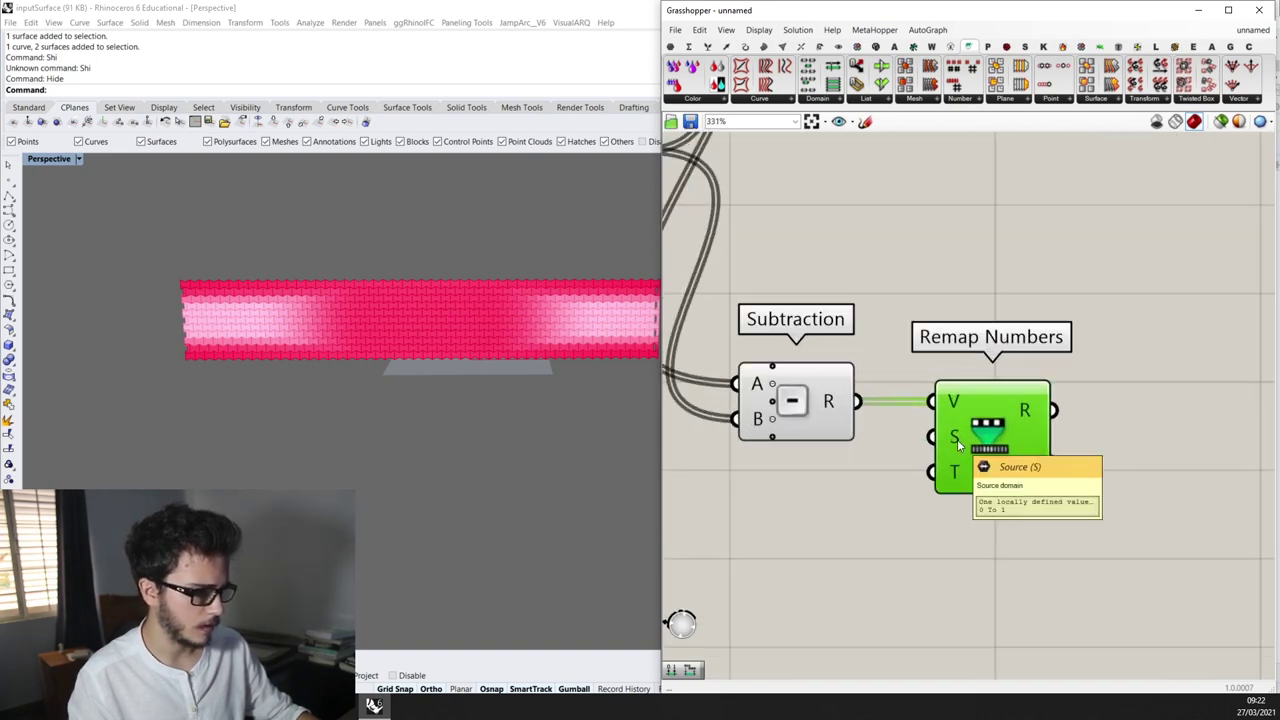
Duplicate the Bounds component below Subtraction, feed it the Subtraction result, and wire its I output into Remap Numbers' S input
scroll(956, 450, "down", 3)
double_click(908, 527)
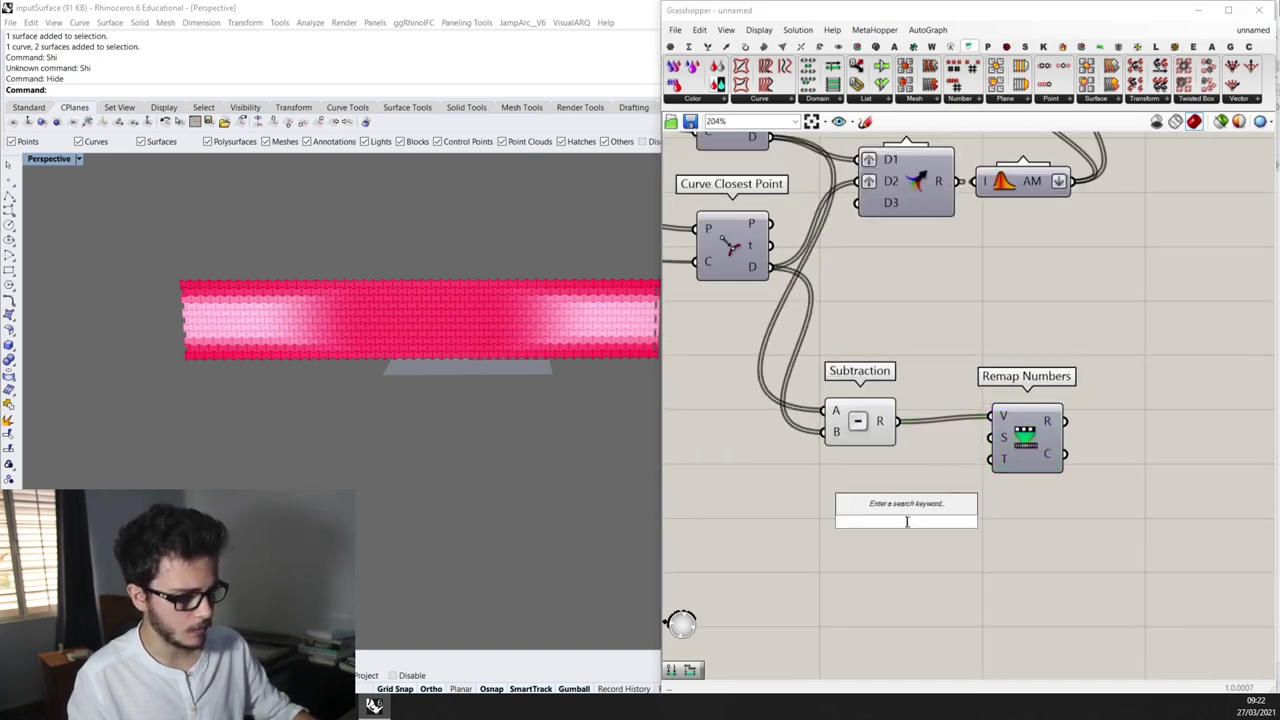
type("bound")
key("Escape")
scroll(906, 397, "down", 2)
right_click_drag(926, 320, 928, 349)
scroll(922, 385, "down", 2)
left_click(935, 225)
left_click_drag(937, 228, 945, 470)
scroll(925, 414, "up", 2)
scroll(1022, 430, "up", 2)
scroll(1022, 430, "up", 2)
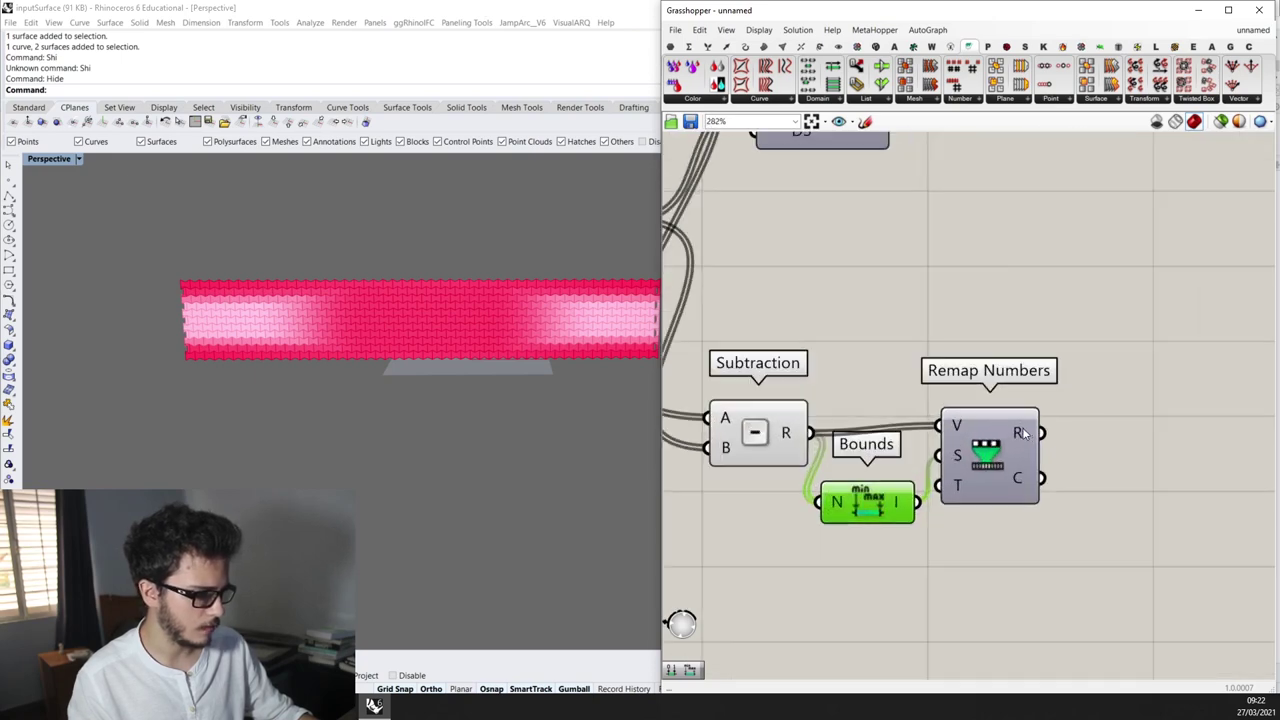
Add a Multiplication component and wire Average's AM output into A and Remap Numbers' R output into B
mouse_move(1022, 432)
scroll(1022, 432, "down", 6)
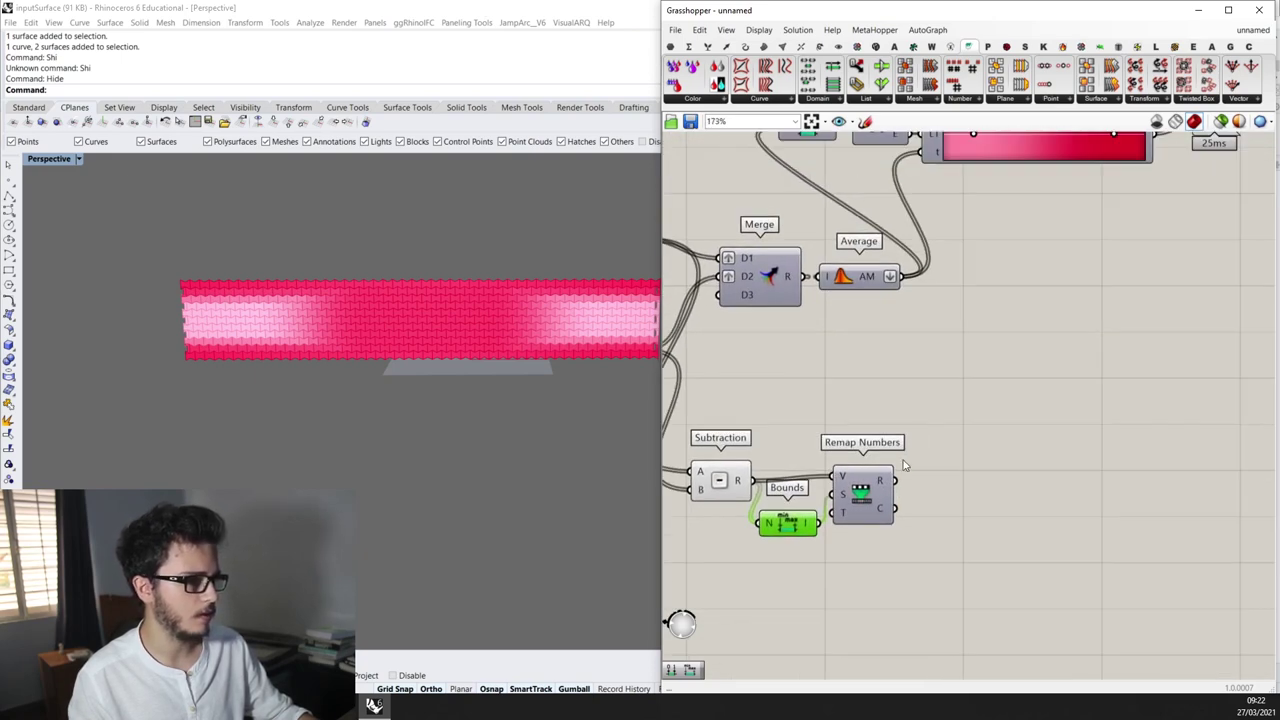
type("mul")
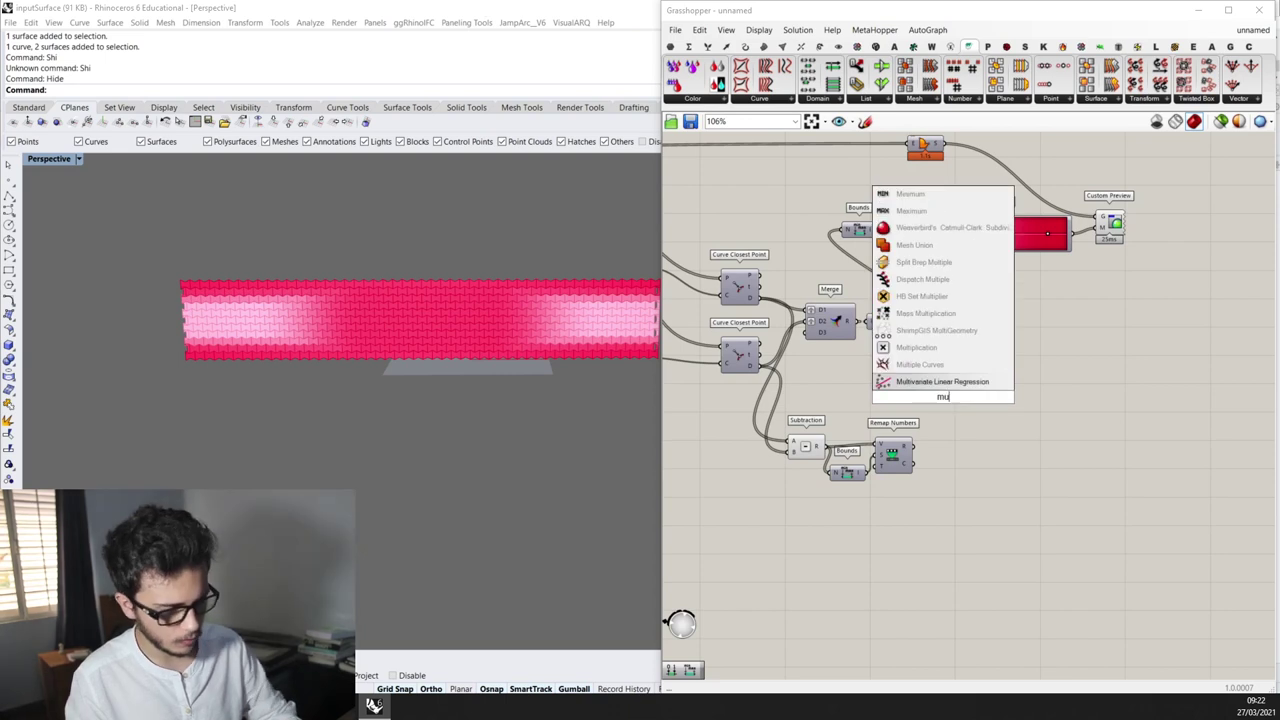
key("Up")
key("Up")
key("Return")
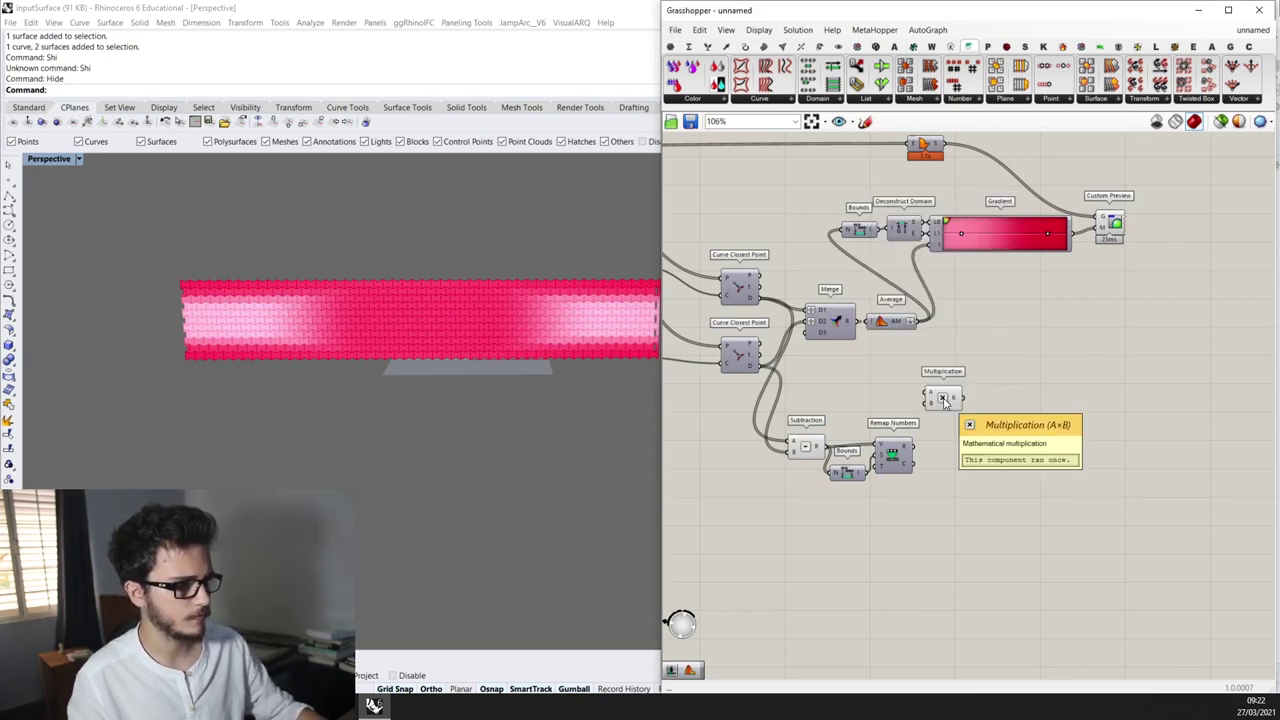
scroll(943, 400, "up", 2)
left_click_drag(920, 386, 922, 393)
scroll(908, 470, "up", 1)
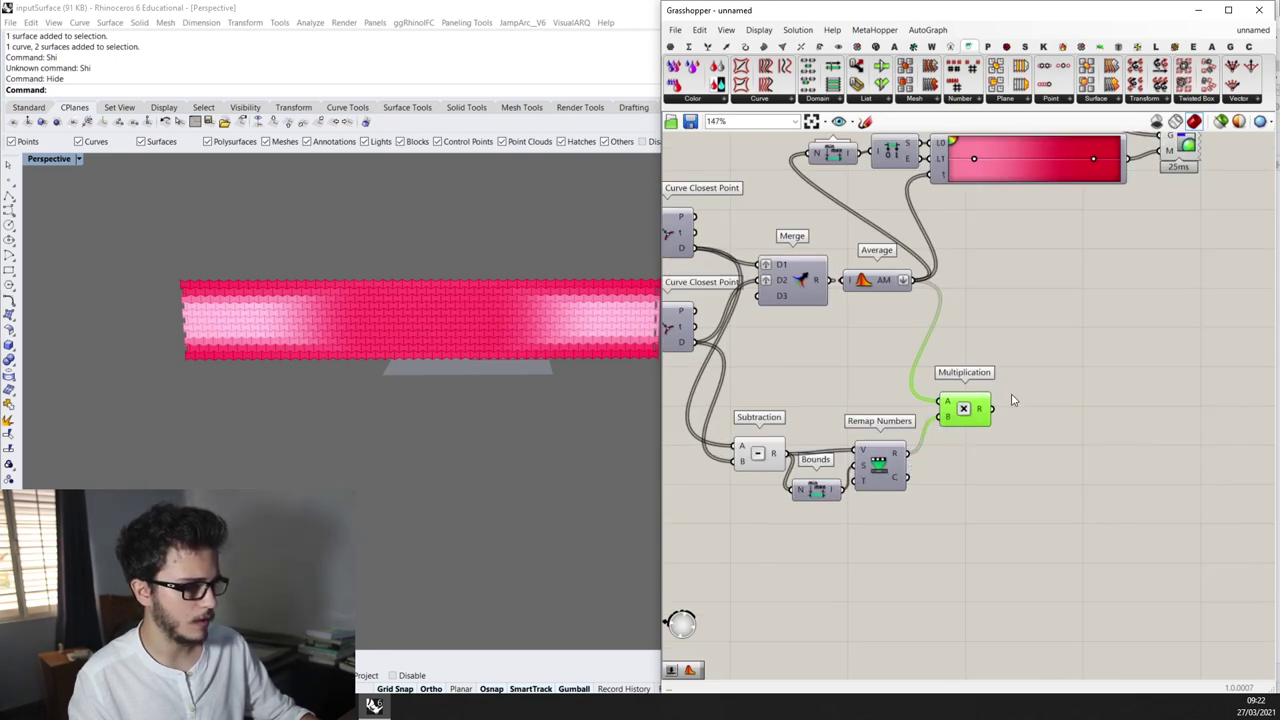
Transfer Average's outgoing wires to Multiplication's R output so it drives Bounds and the Gradient, keeping Average connected to Multiplication's A
scroll(968, 289, "down", 2)
right_click_drag(967, 285, 921, 309)
scroll(919, 307, "up", 2)
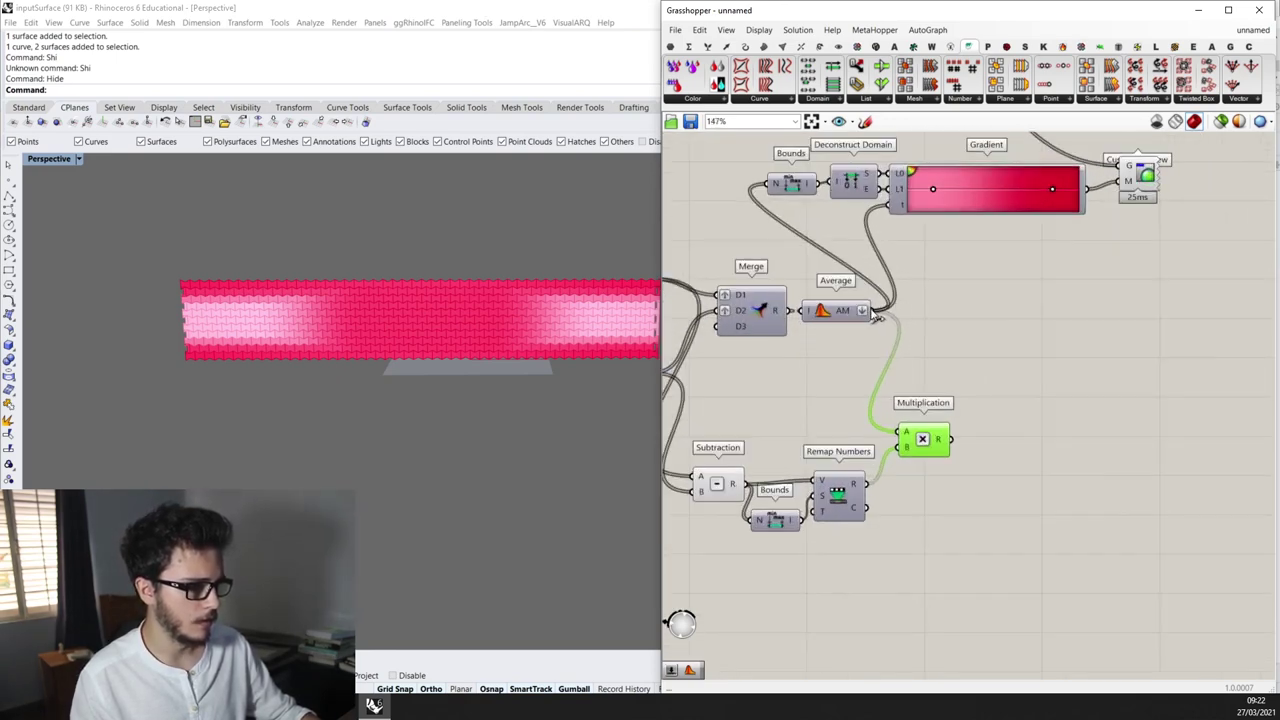
left_click_drag(879, 319, 952, 438, "ctrl")
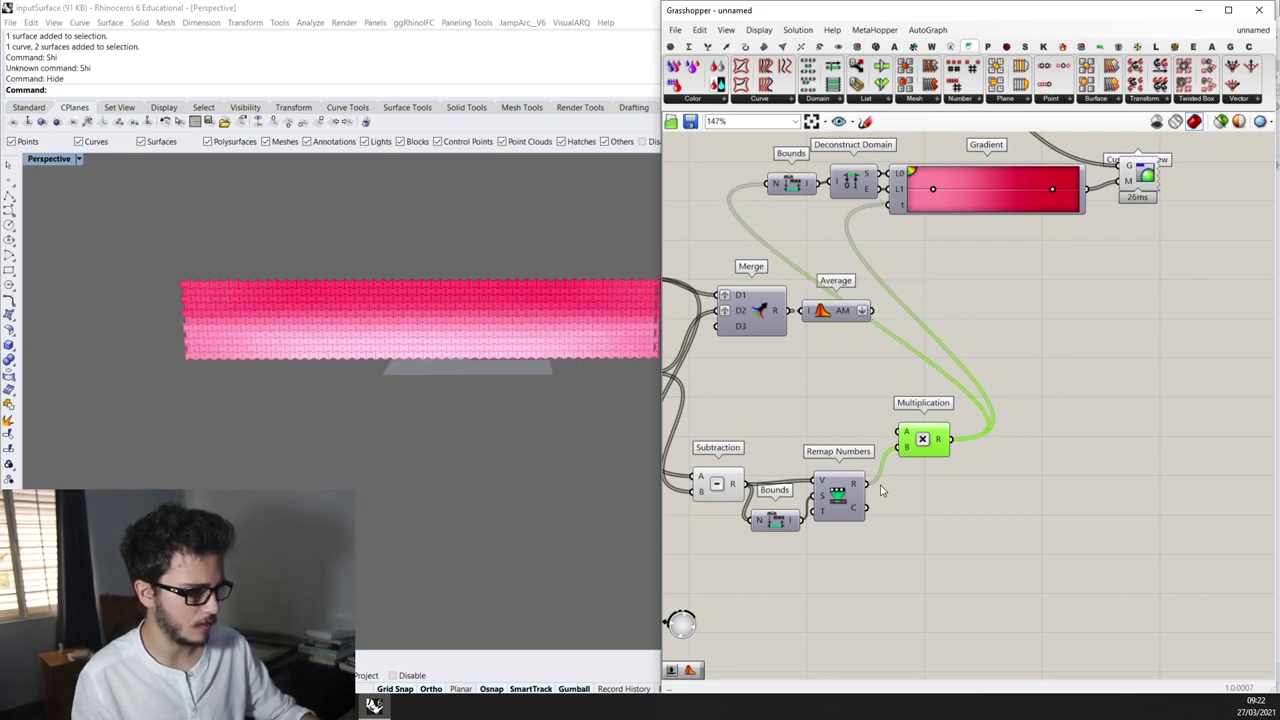
scroll(853, 487, "up", 1)
scroll(853, 487, "down", 1)
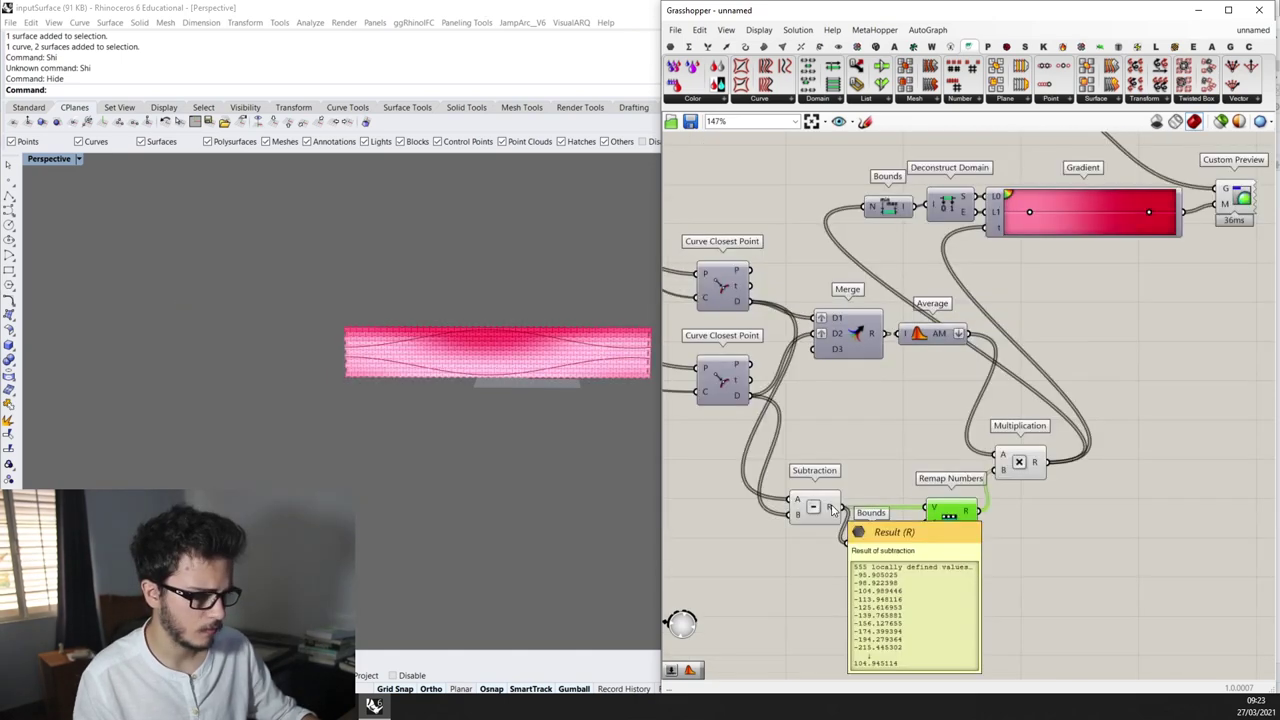
Add a Panel above the Subtraction component and feed it the Subtraction result
right_click_drag(830, 510, 840, 474)
double_click(890, 398)
type("panel")
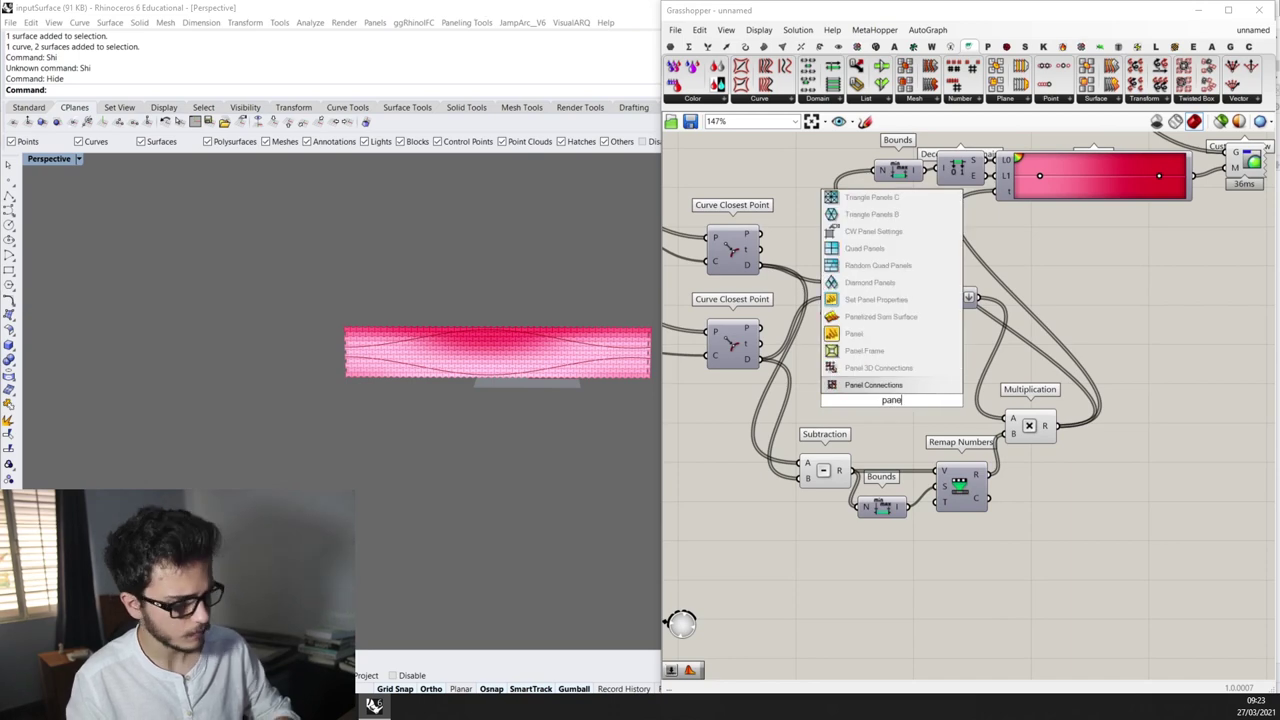
key("Return")
left_click_drag(893, 406, 952, 415)
left_click_drag(839, 470, 889, 407)
right_click_drag(941, 440, 933, 357)
Reposition the Panel to read the distance values, and delete it
left_click_drag(933, 357, 924, 587)
left_click_drag(986, 299, 971, 460)
scroll(880, 430, "down", 1)
left_click_drag(885, 430, 922, 413)
right_click_drag(922, 415, 957, 388)
scroll(955, 387, "up", 2)
key("Delete")
Examine the new colouring on the wall against the two attractor curves
scroll(470, 360, "up", 3)
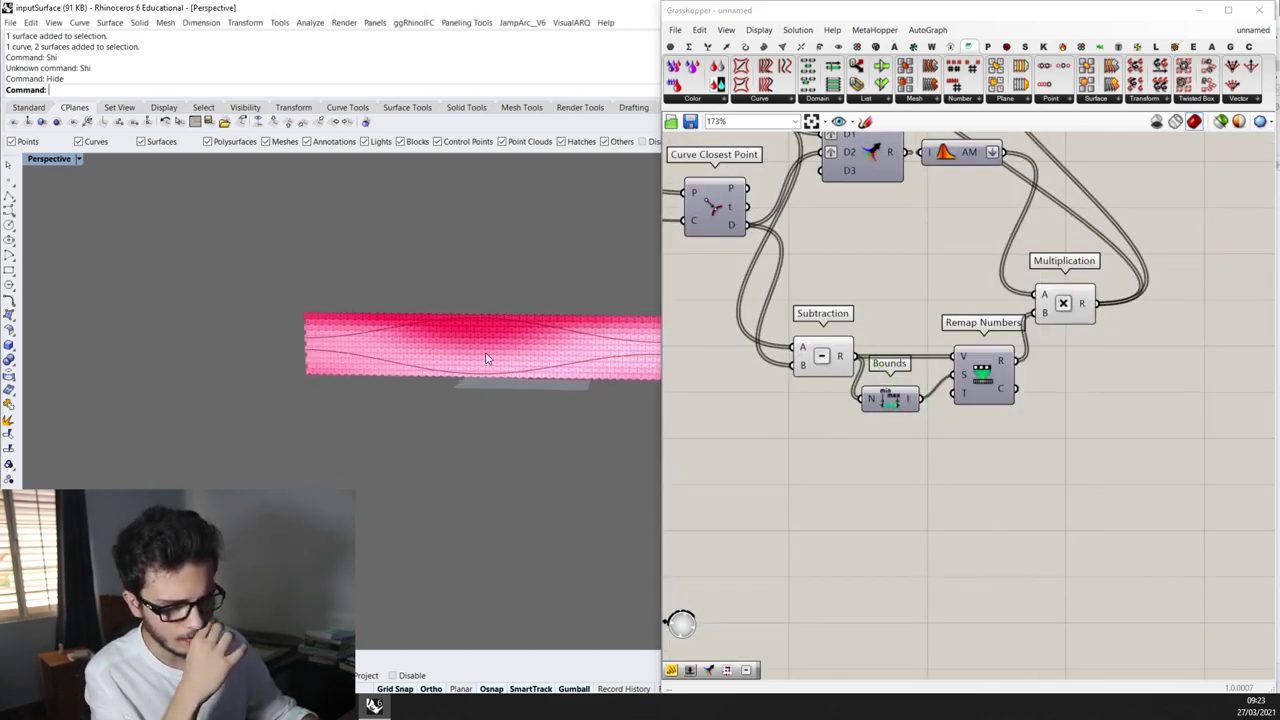
right_click_drag(370, 338, 535, 368)
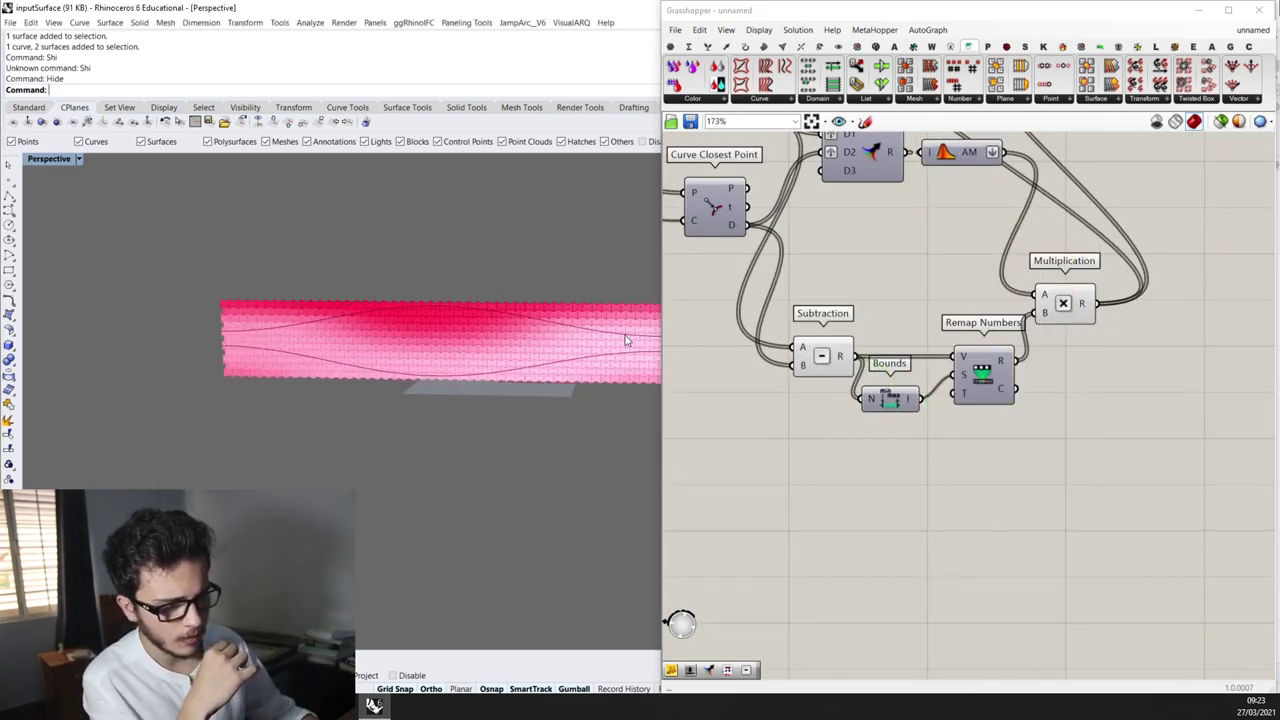
scroll(444, 332, "up", 2)
scroll(364, 293, "down", 4)
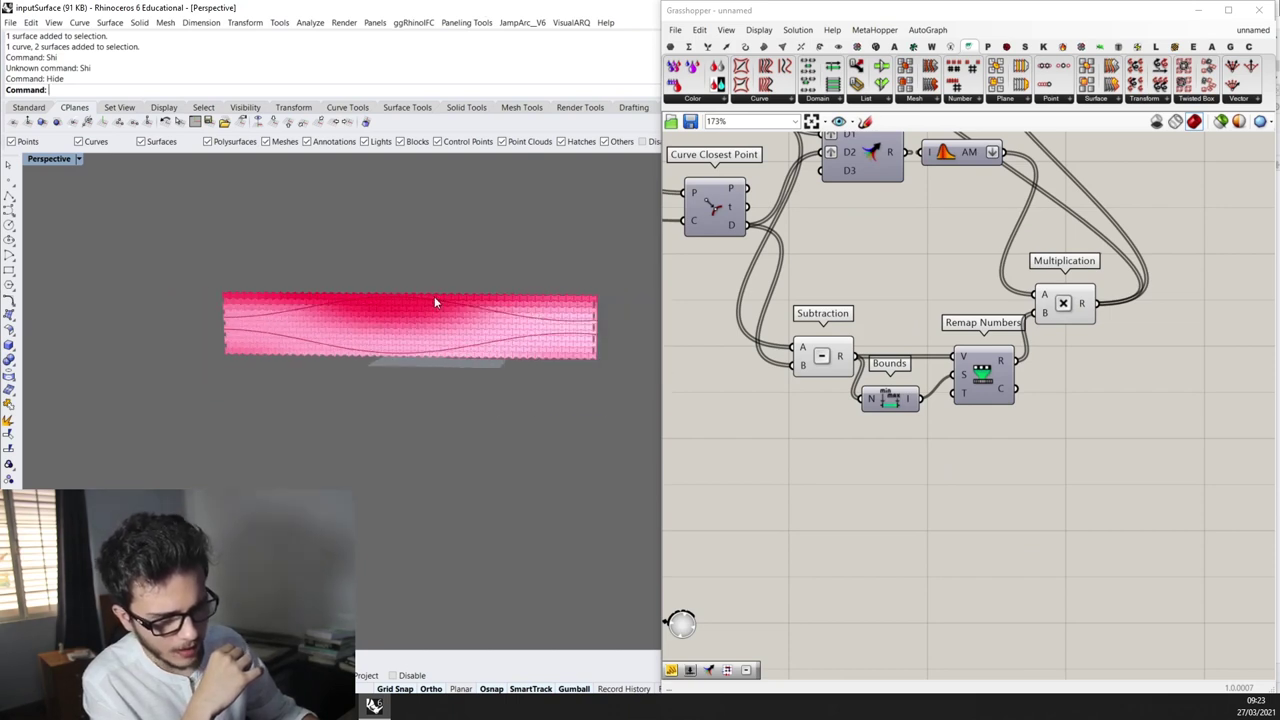
Add a Panel fed by the Subtraction result, inspect its middle values, and move it aside
scroll(351, 311, "up", 4)
left_click_drag(840, 356, 790, 354)
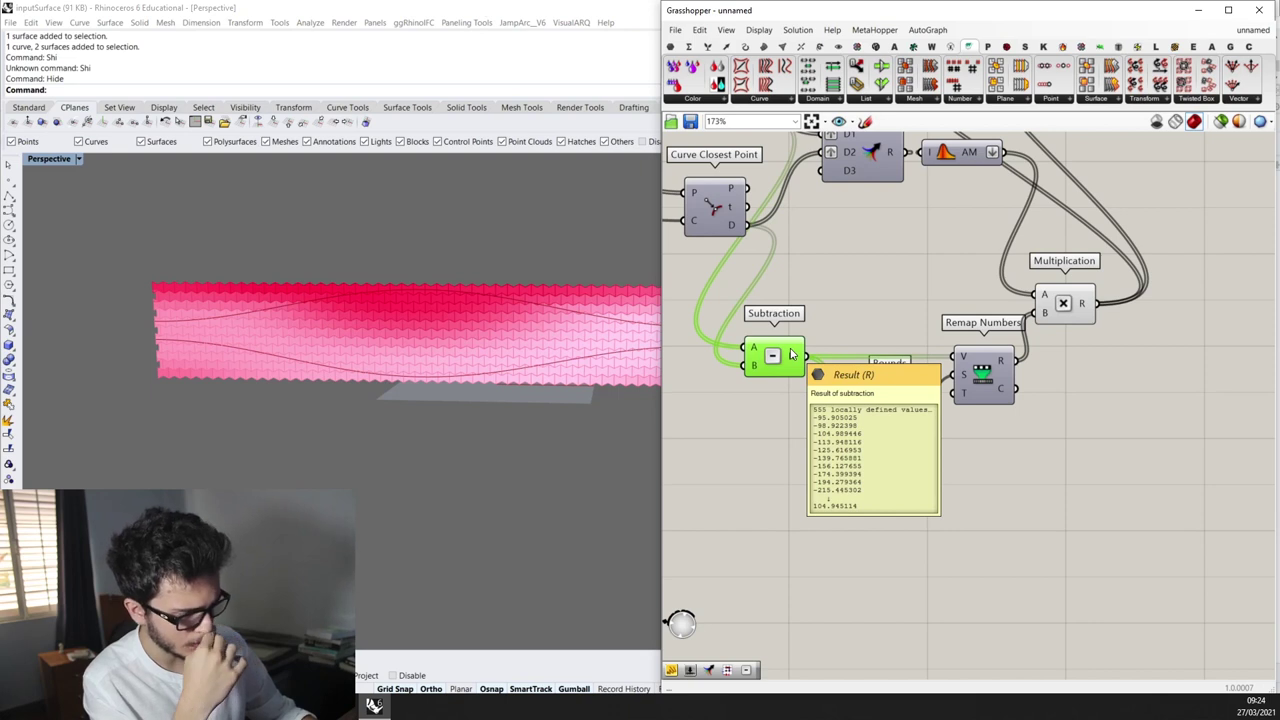
double_click(868, 280)
type("pane")
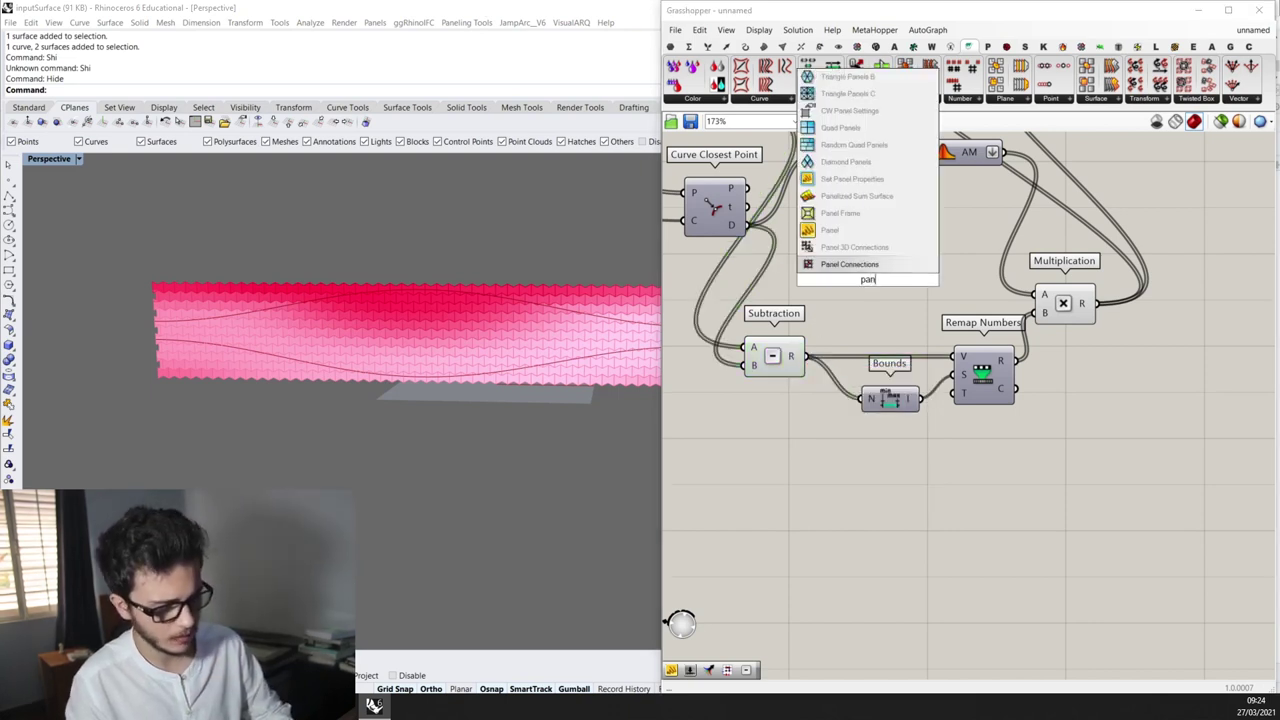
left_click(830, 213)
left_click_drag(812, 356, 911, 622)
left_click_drag(956, 338, 956, 477)
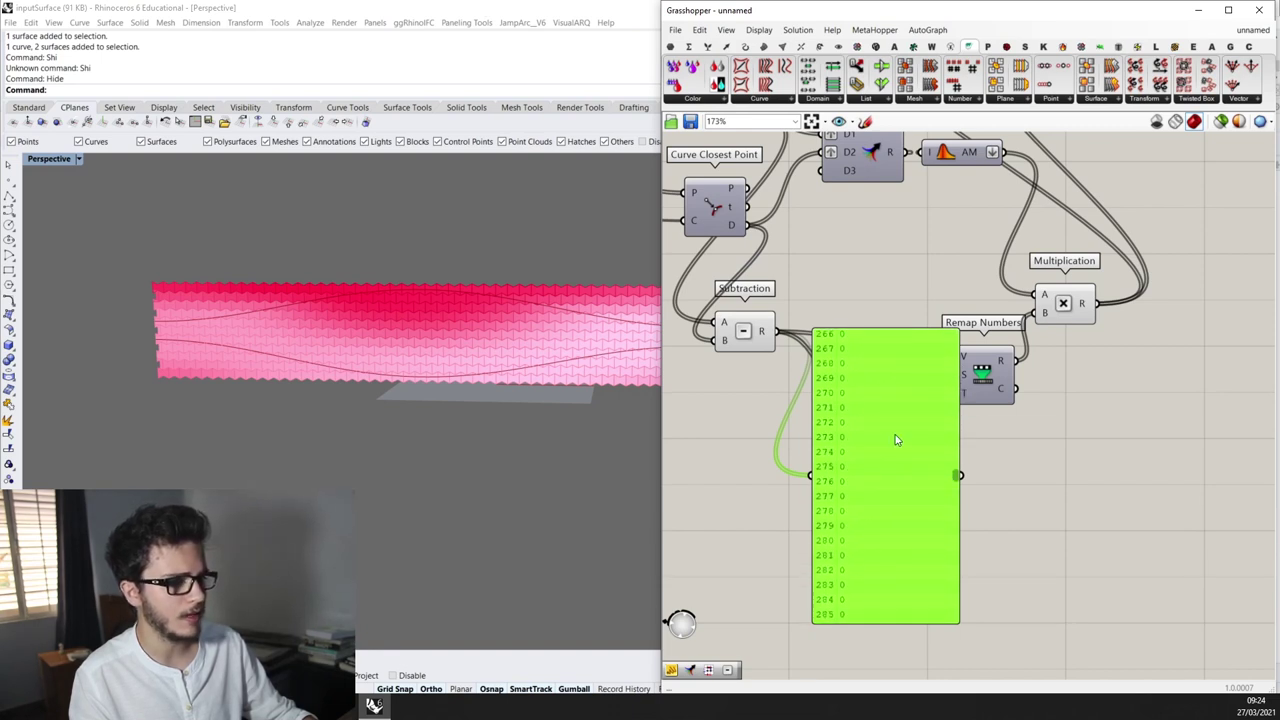
left_click_drag(839, 423, 935, 411)
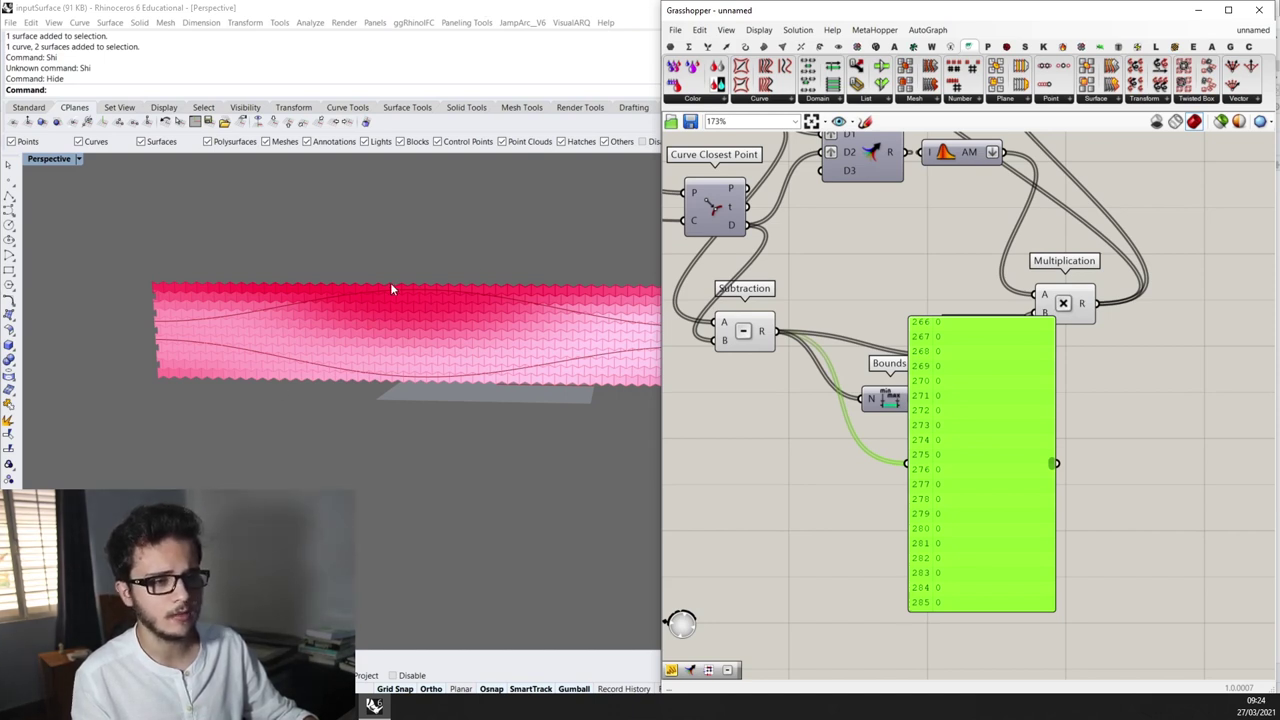
Insert an Absolute component after Subtraction so that it takes over Subtraction's outgoing connections to Remap Numbers, Bounds and the Panel
scroll(826, 290, "down", 2)
left_click_drag(757, 322, 734, 339)
left_click(798, 299)
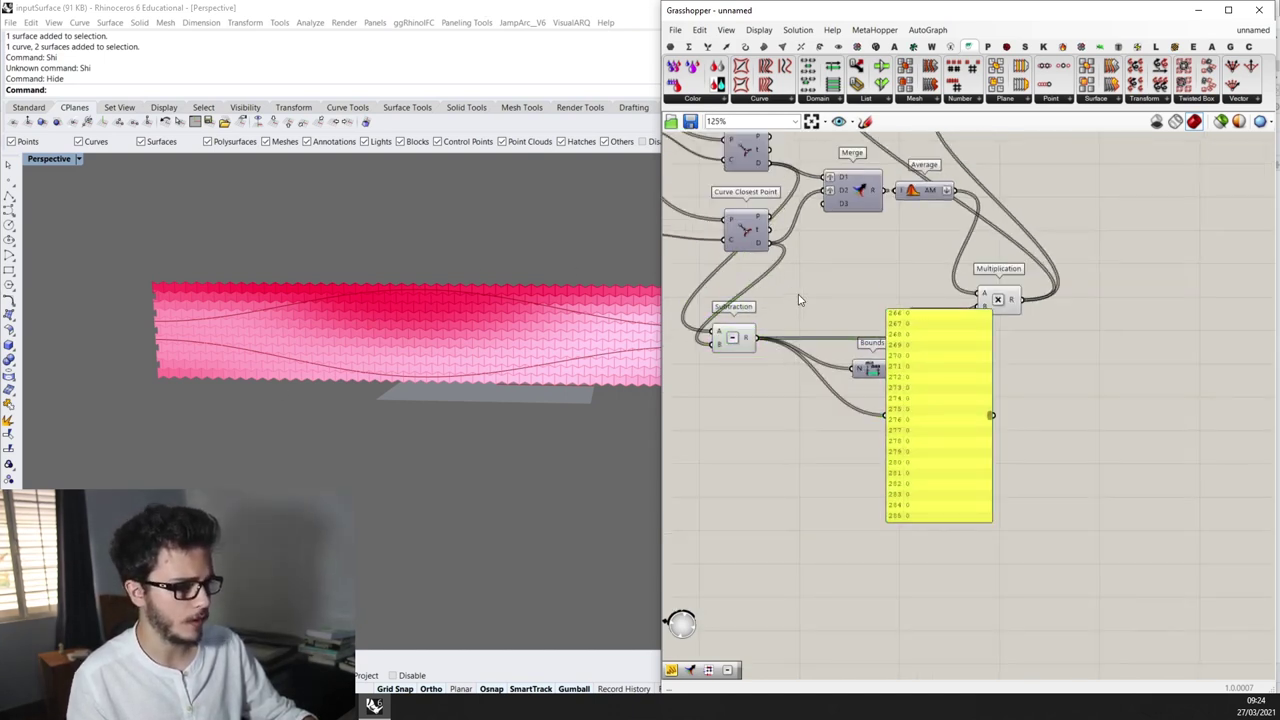
double_click(798, 294)
type("abs")
key("Return")
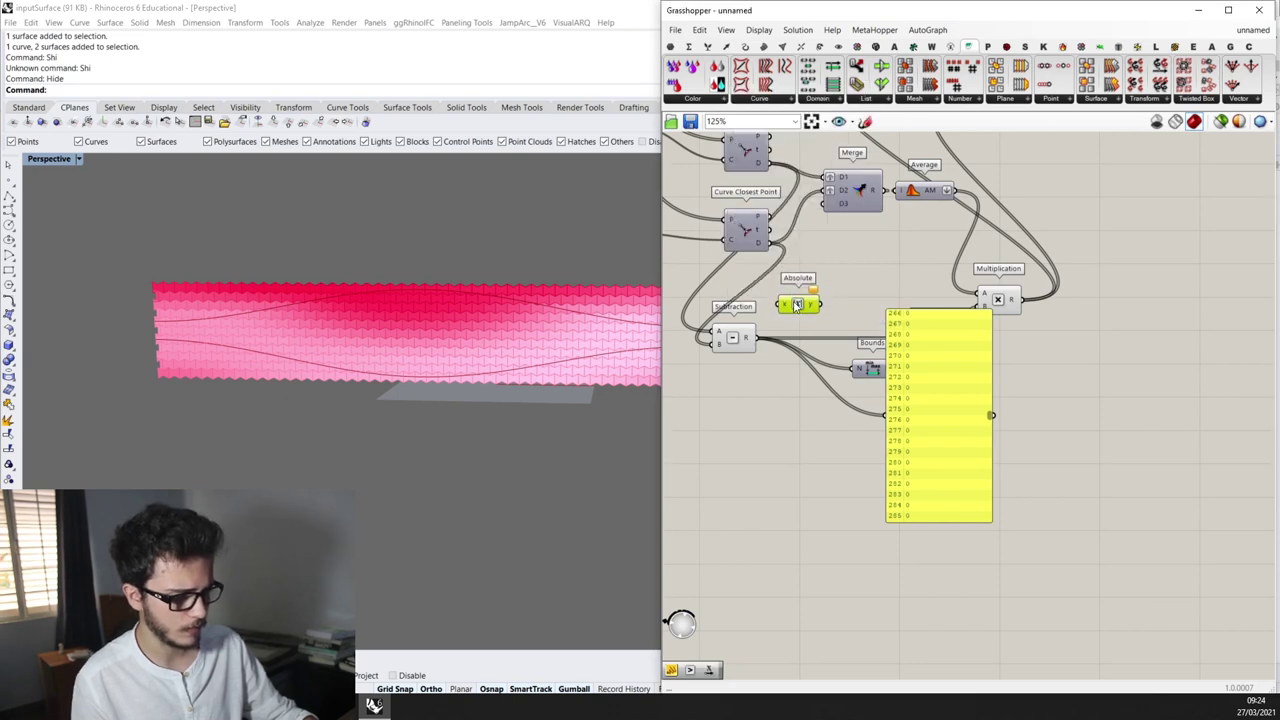
left_click_drag(758, 340, 820, 305, "ctrl+shift")
left_click_drag(805, 302, 803, 327)
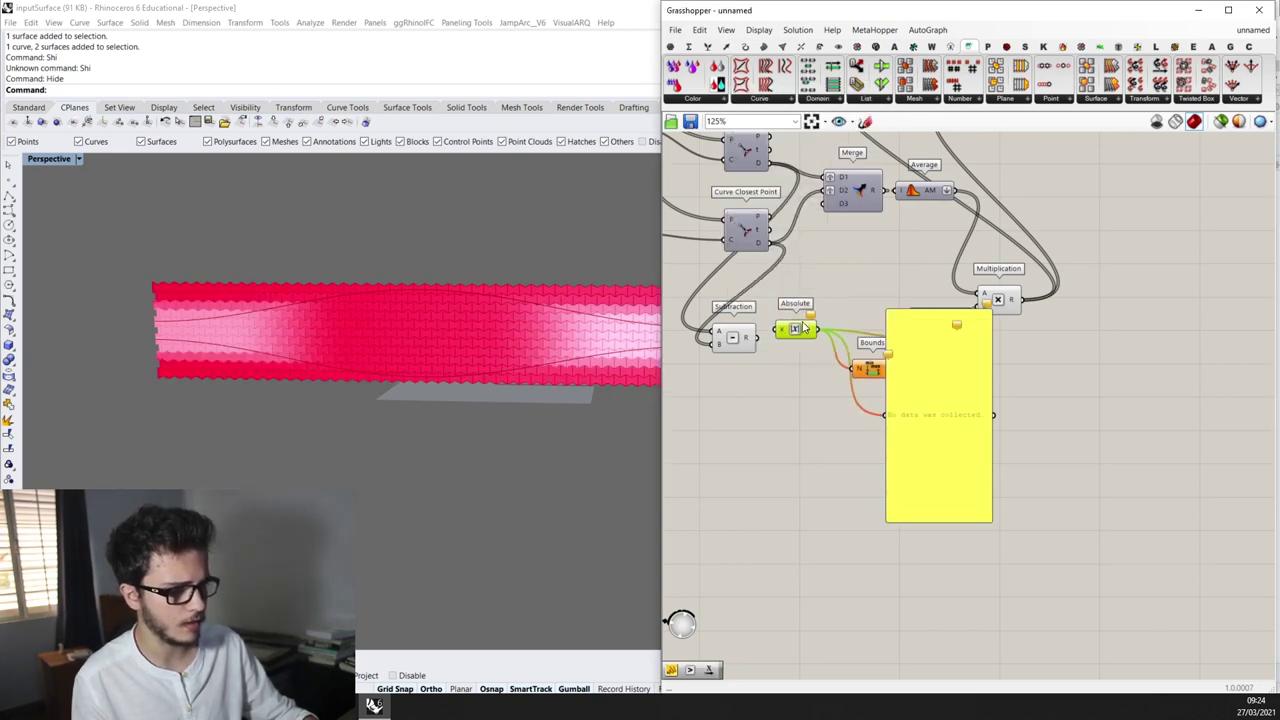
scroll(795, 330, "up", 1)
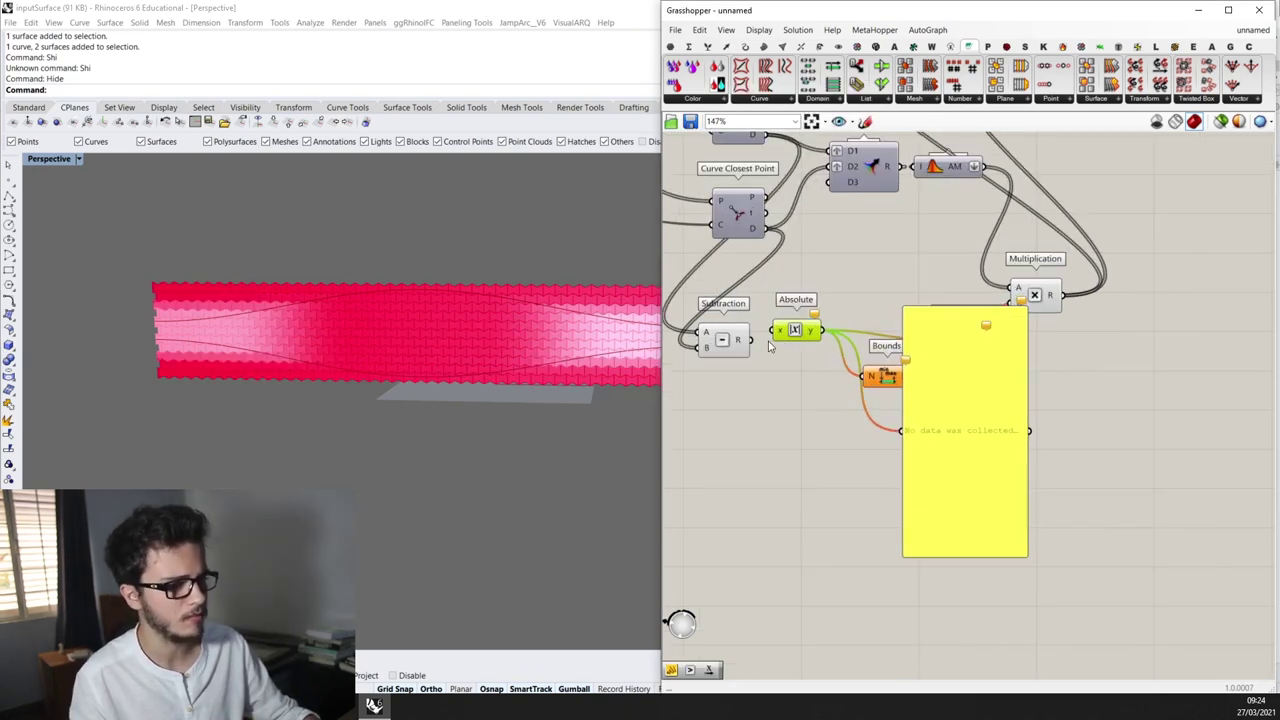
right_click_drag(416, 345, 466, 351)
scroll(366, 369, "down", 2)
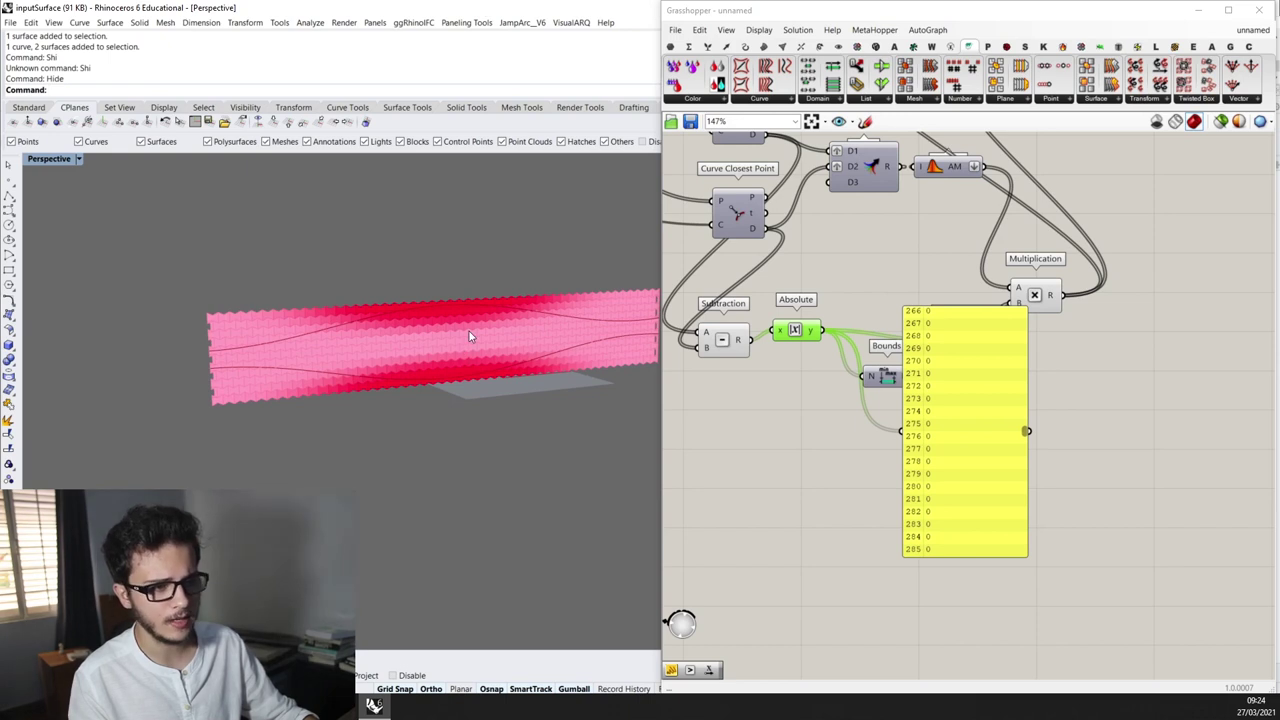
Move the Panel clear of Remap Numbers, add a Construct Domain component and connect it to Remap Numbers' T input
scroll(308, 373, "down", 3)
left_click_drag(961, 375, 1051, 432)
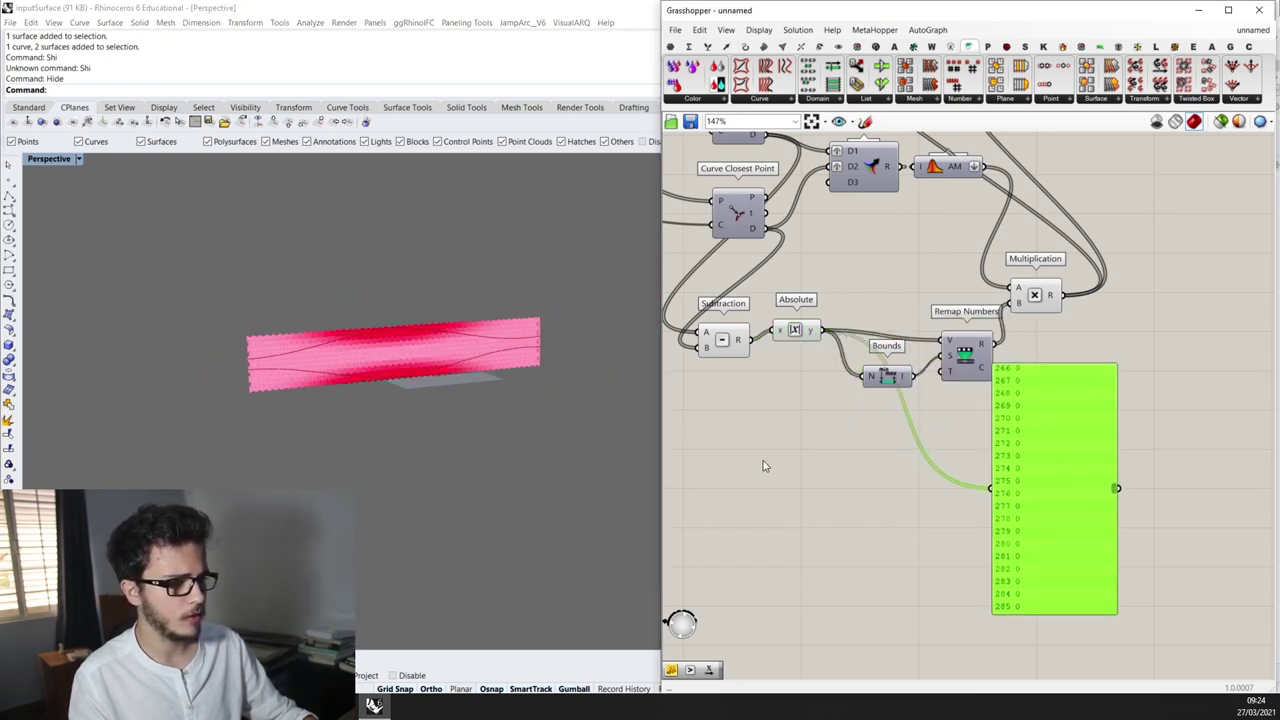
double_click(764, 460)
type("construct dom")
key("Return")
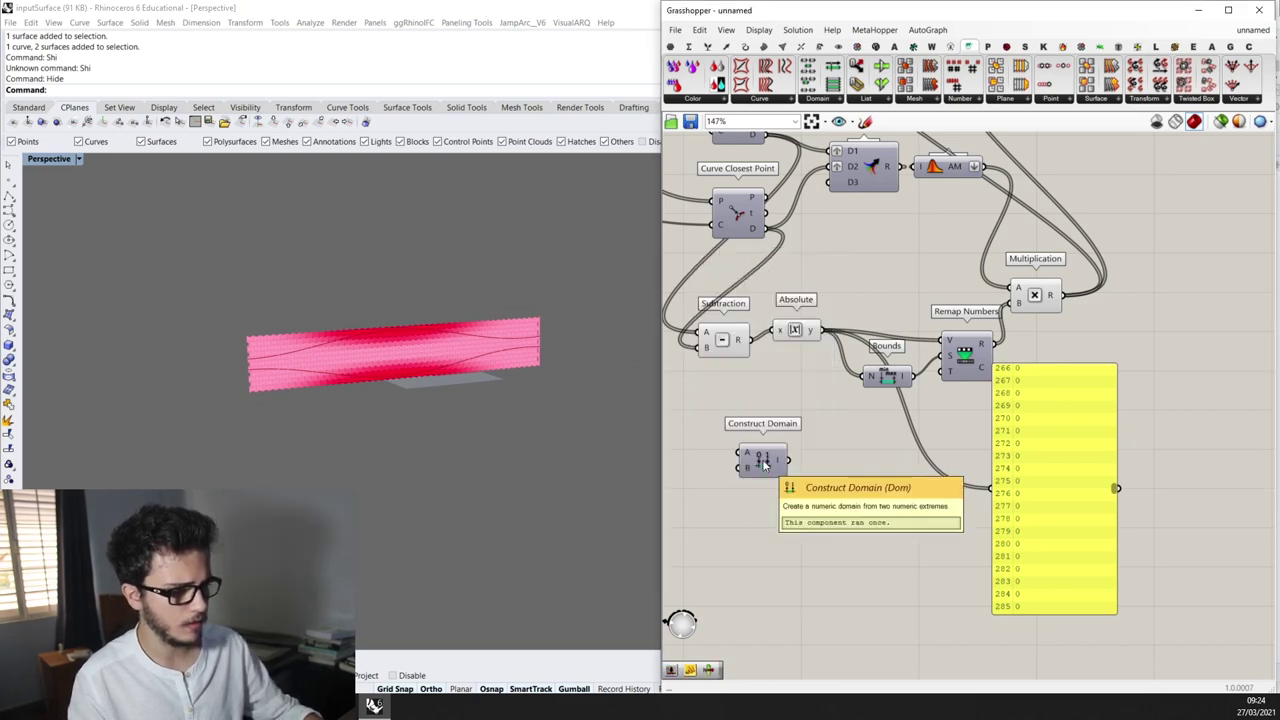
scroll(763, 460, "up", 2)
left_click_drag(797, 462, 1013, 338)
right_click_drag(733, 413, 857, 390)
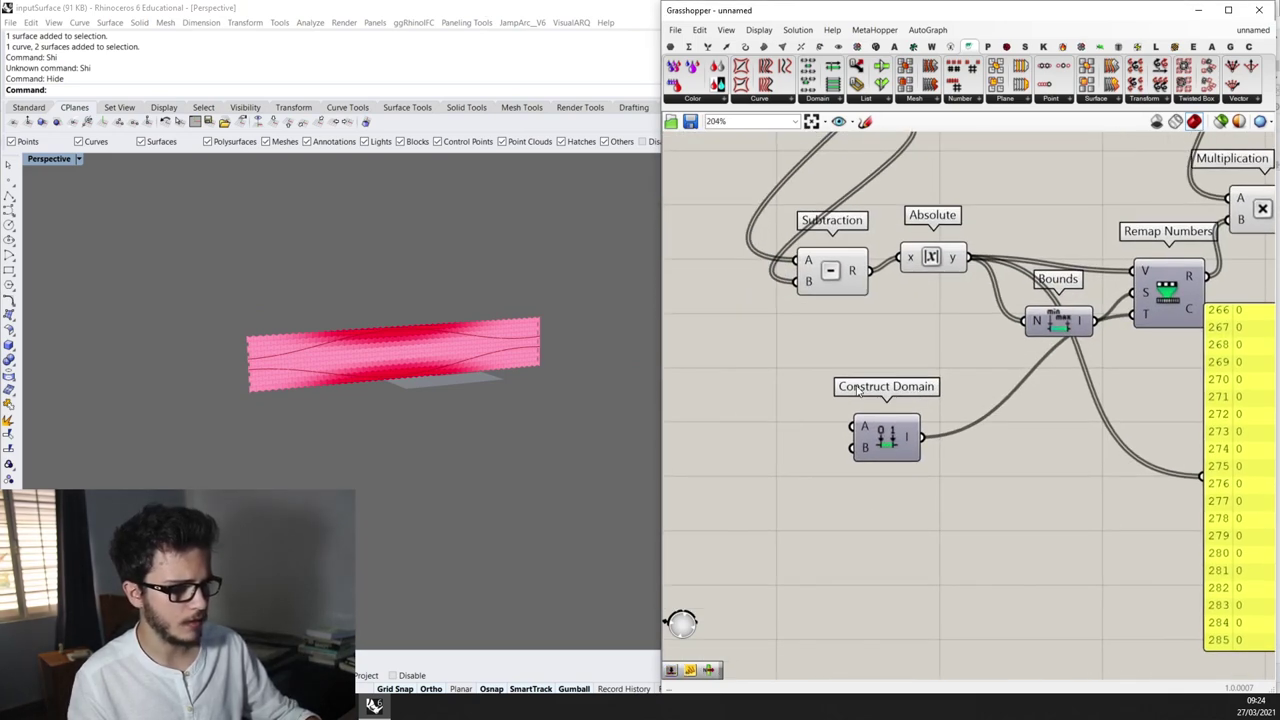
Connect number sliders to Construct Domain, with the domain start at 1 and the domain end at 0
double_click(770, 368)
type("0")
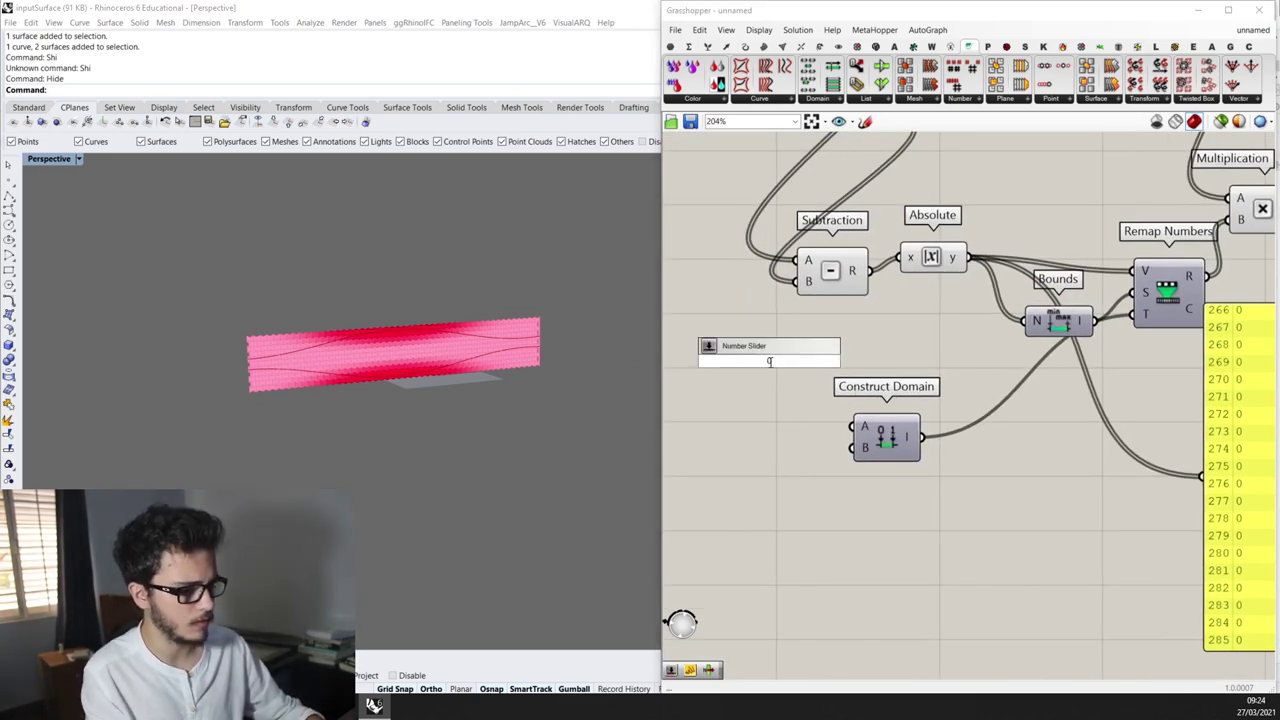
key("Return")
left_click_drag(820, 368, 852, 427)
left_click(749, 374)
double_click(750, 378)
type("1")
key("Return")
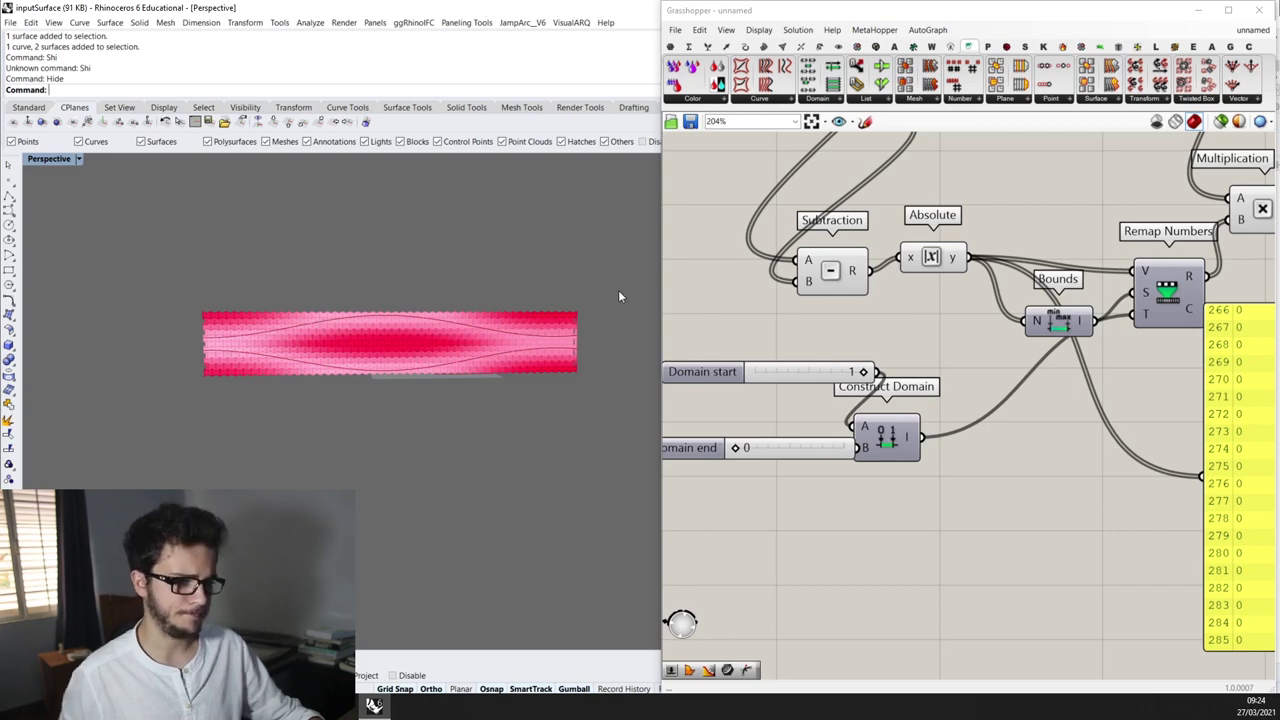
Examine the wall's inverted colouring between the two curves together with the Gradient part of the definition
scroll(362, 350, "up", 2)
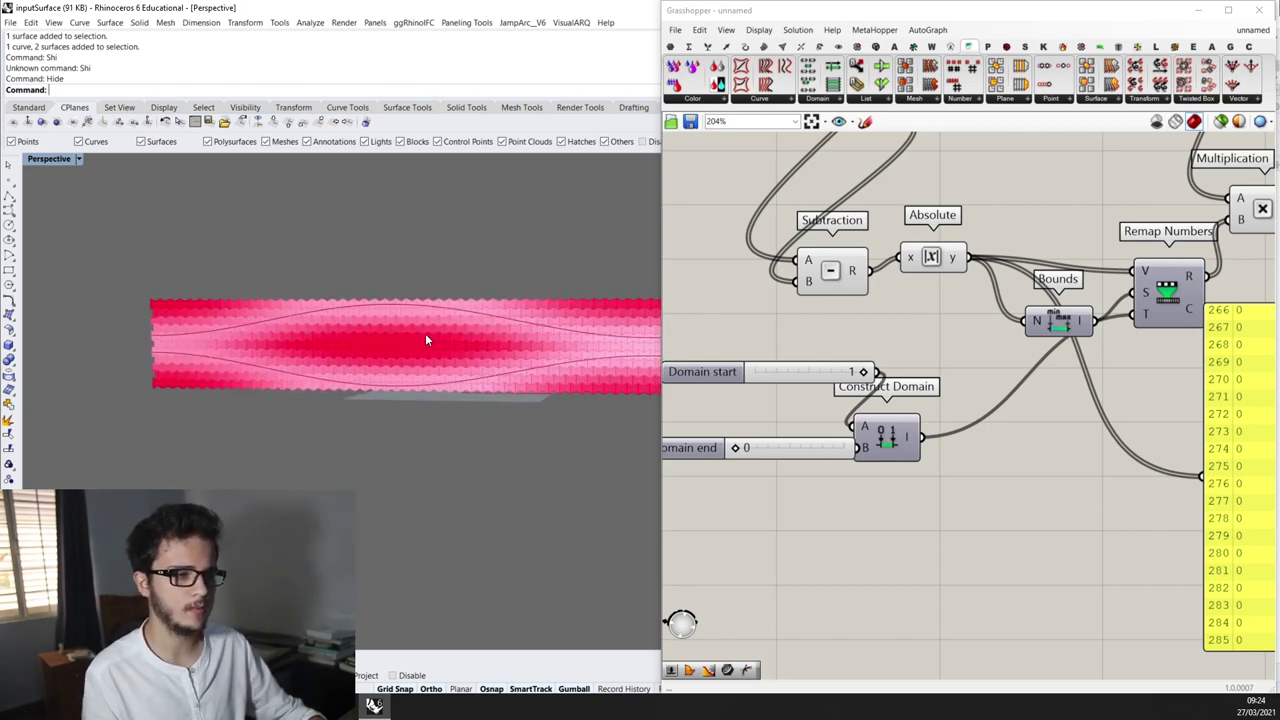
right_click_drag(435, 335, 472, 341)
scroll(883, 314, "down", 1)
right_click_drag(884, 314, 893, 317)
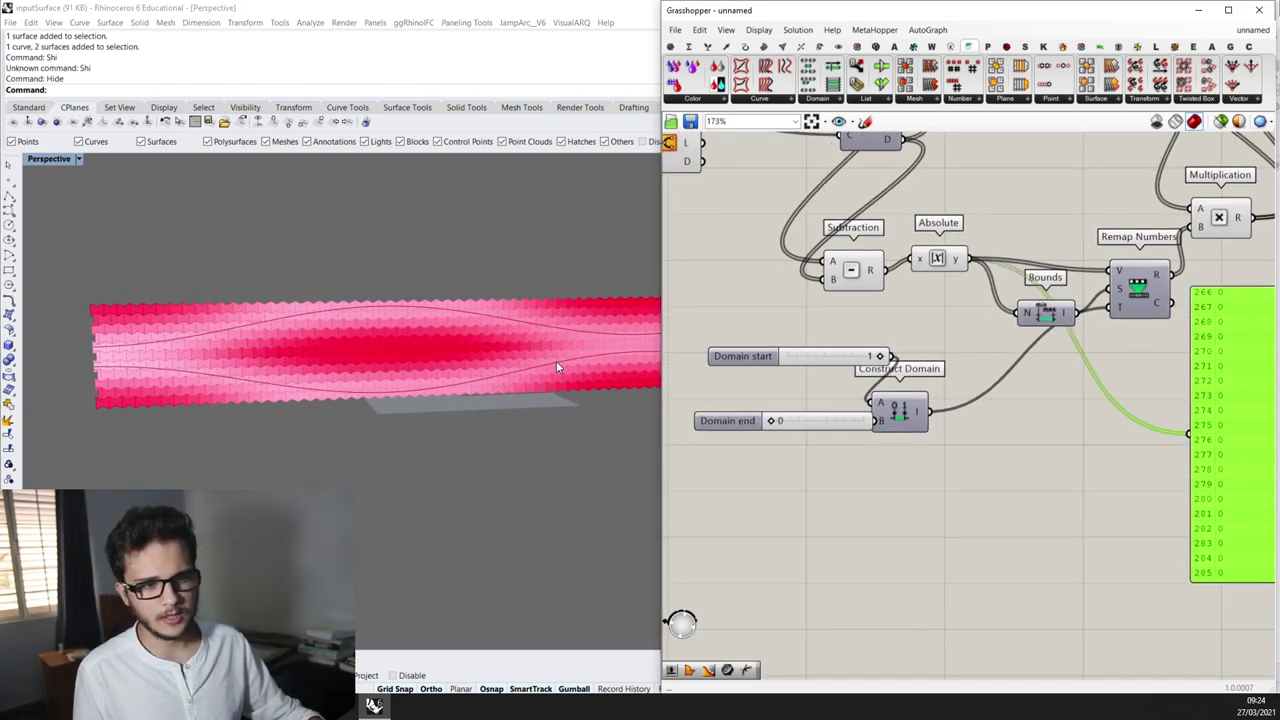
right_click_drag(555, 364, 584, 370)
scroll(800, 357, "down", 5)
right_click_drag(1084, 250, 1014, 314)
left_click(1109, 238)
left_click(1126, 359)
right_click_drag(572, 369, 486, 362)
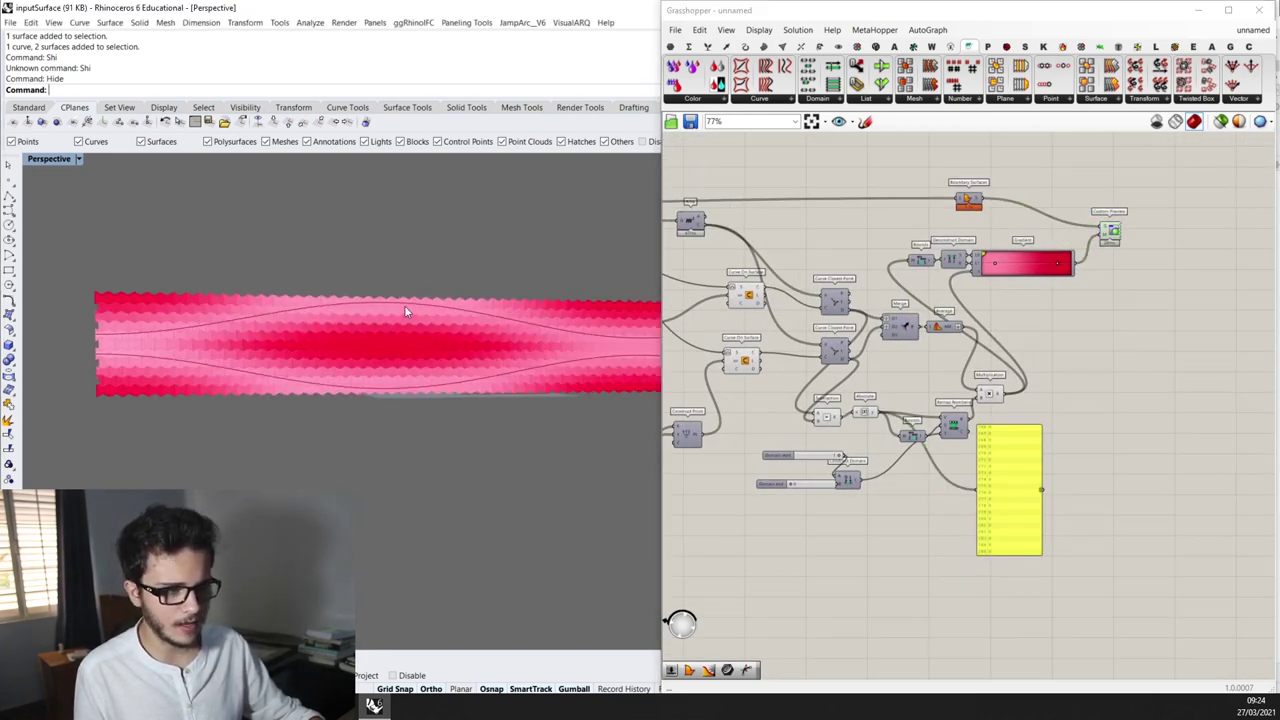
Raise the Graph Mapper's middle control point to just below the top of the graph
scroll(829, 383, "up", 5)
left_click_drag(829, 383, 828, 363)
right_click_drag(405, 388, 428, 410)
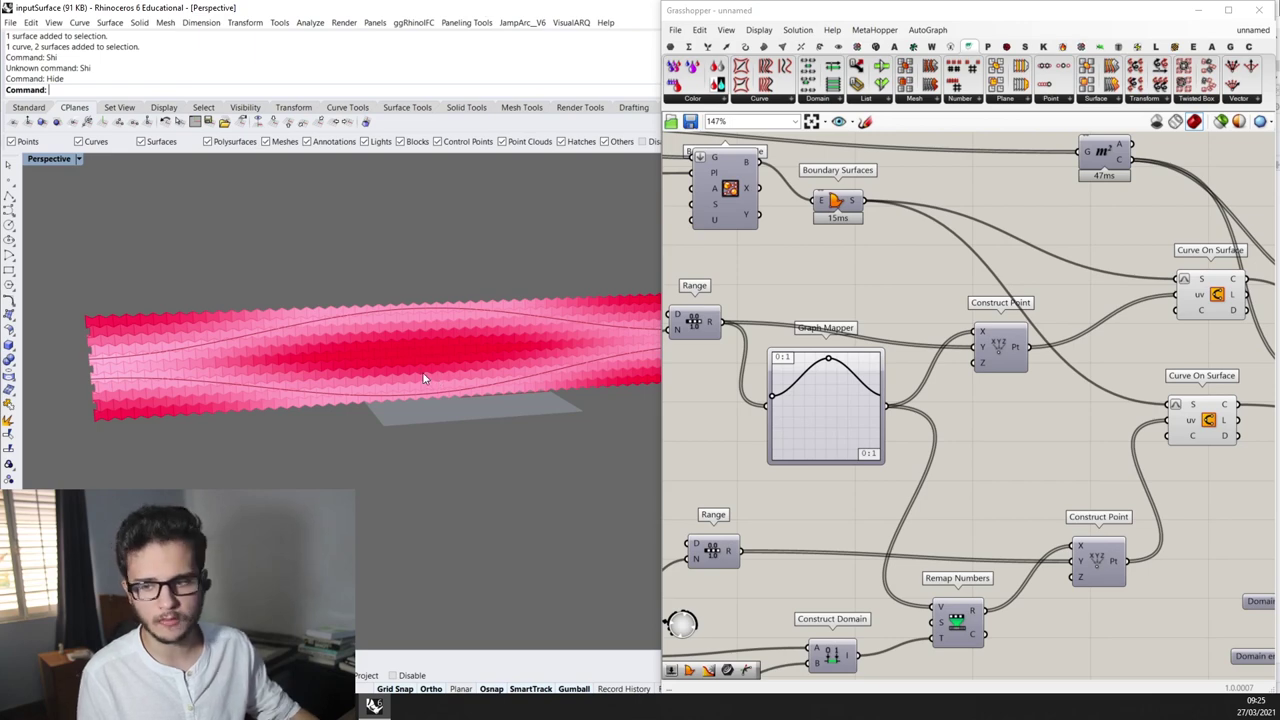
Examine the colour transition across the cells inside and outside the two curves, close up and from afar
scroll(266, 390, "up", 7)
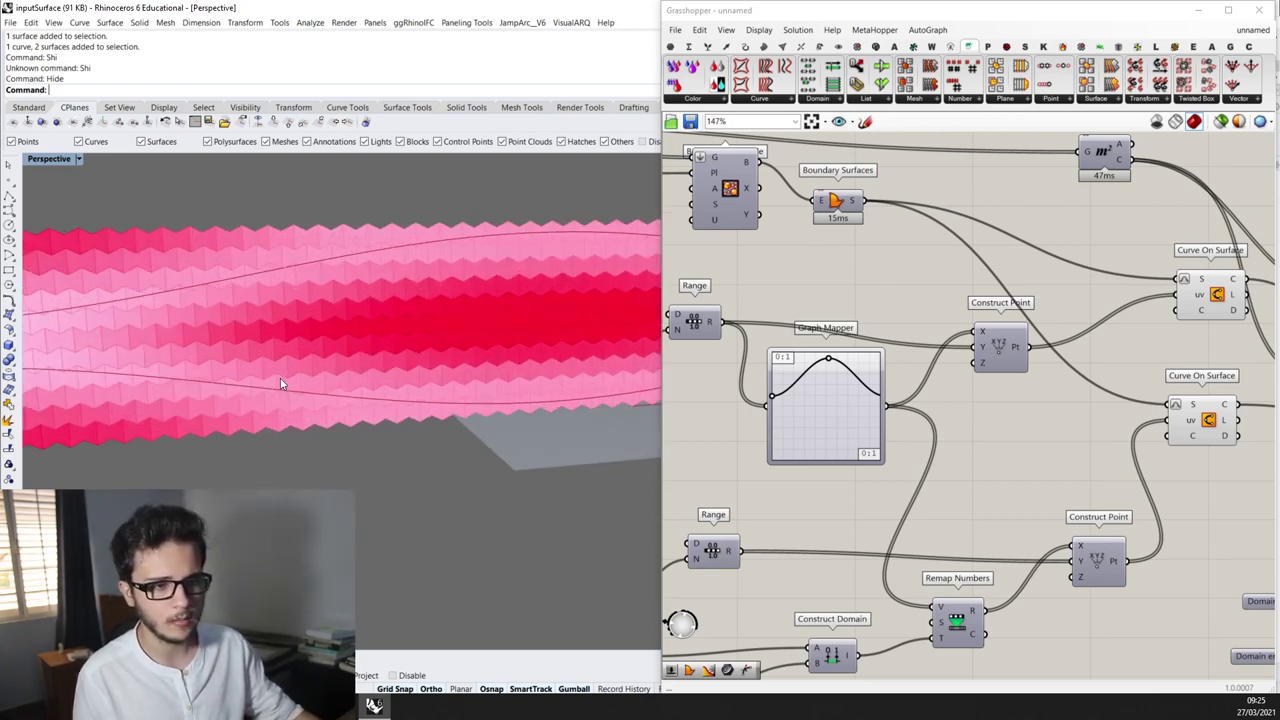
scroll(276, 314, "down", 4)
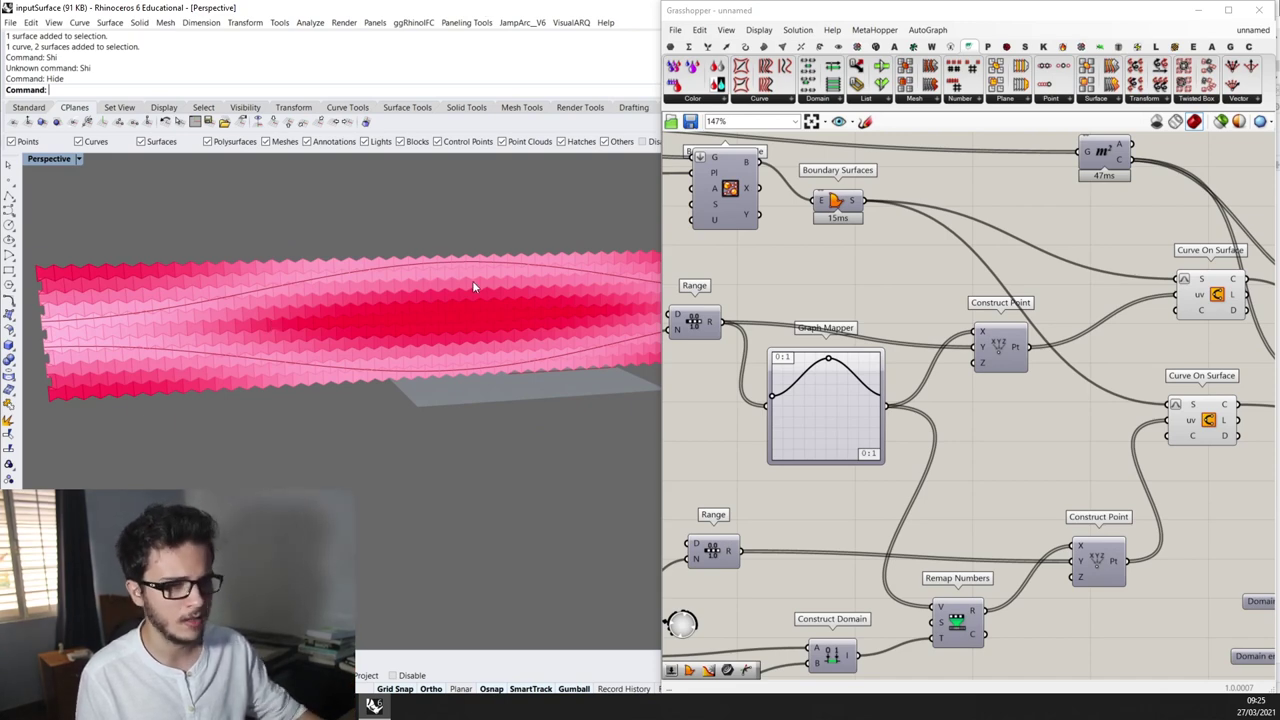
scroll(472, 280, "up", 3)
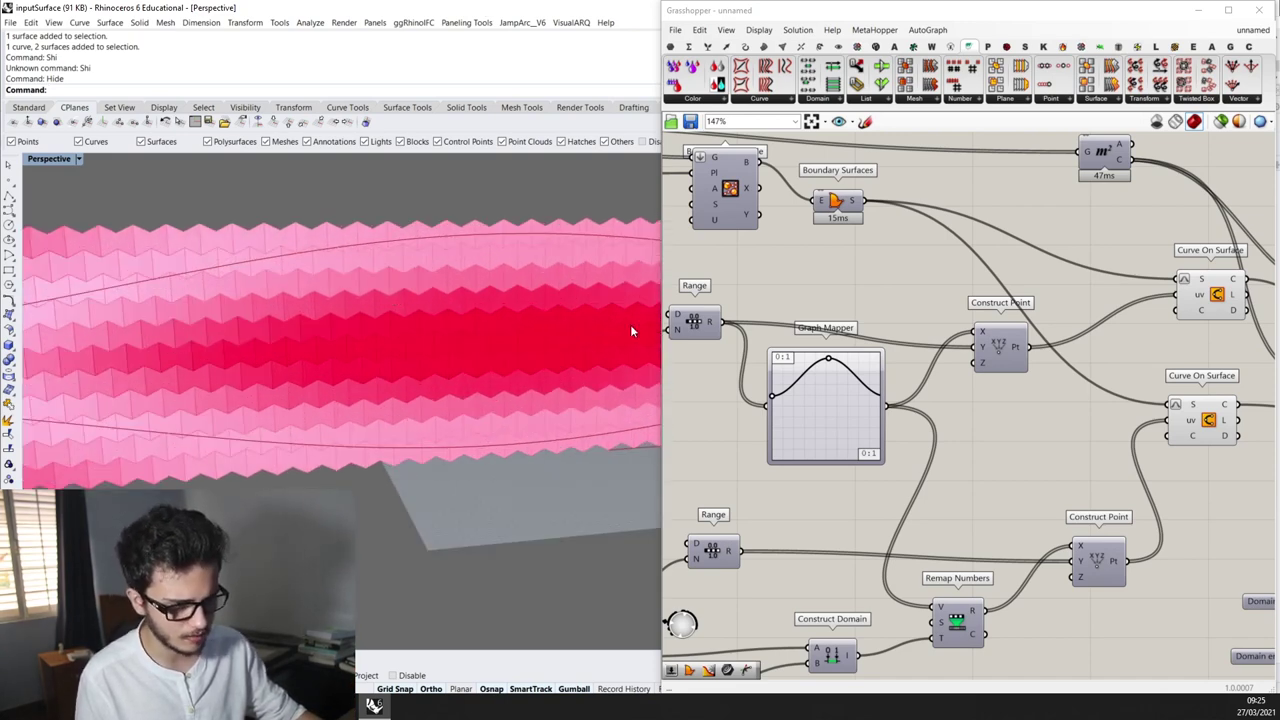
scroll(710, 308, "down", 2)
scroll(423, 344, "down", 5)
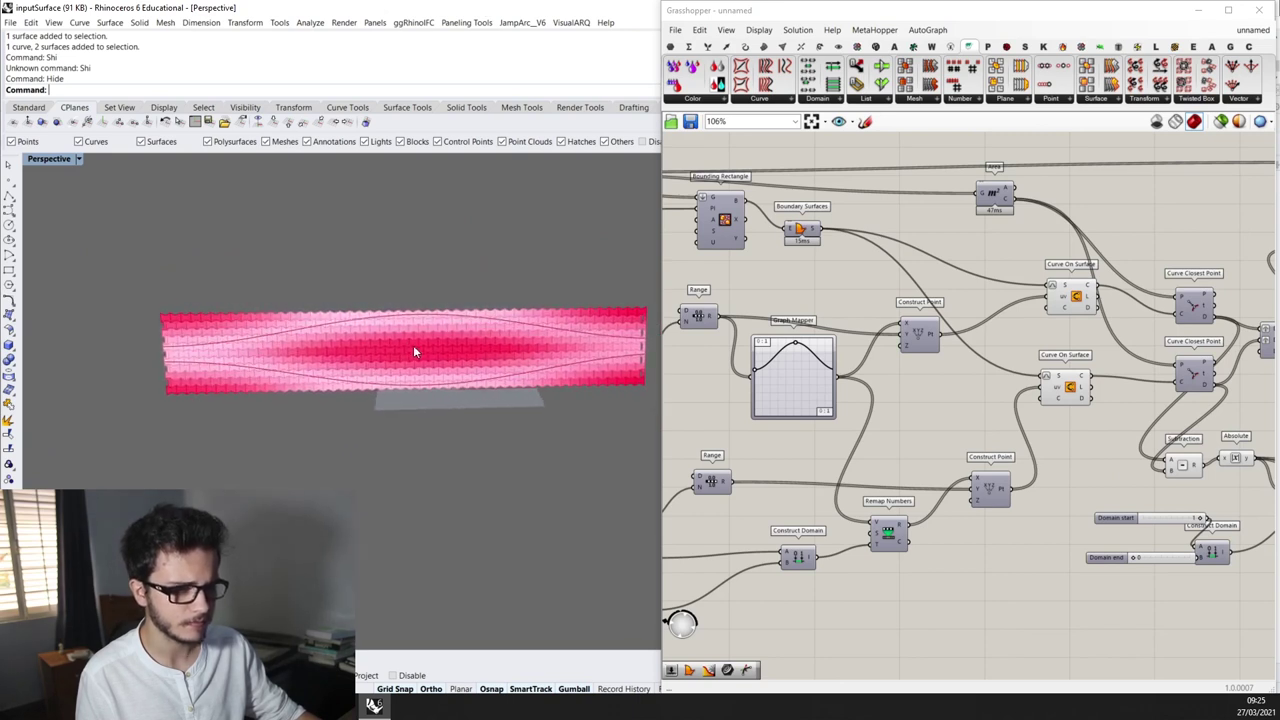
scroll(493, 352, "up", 3)
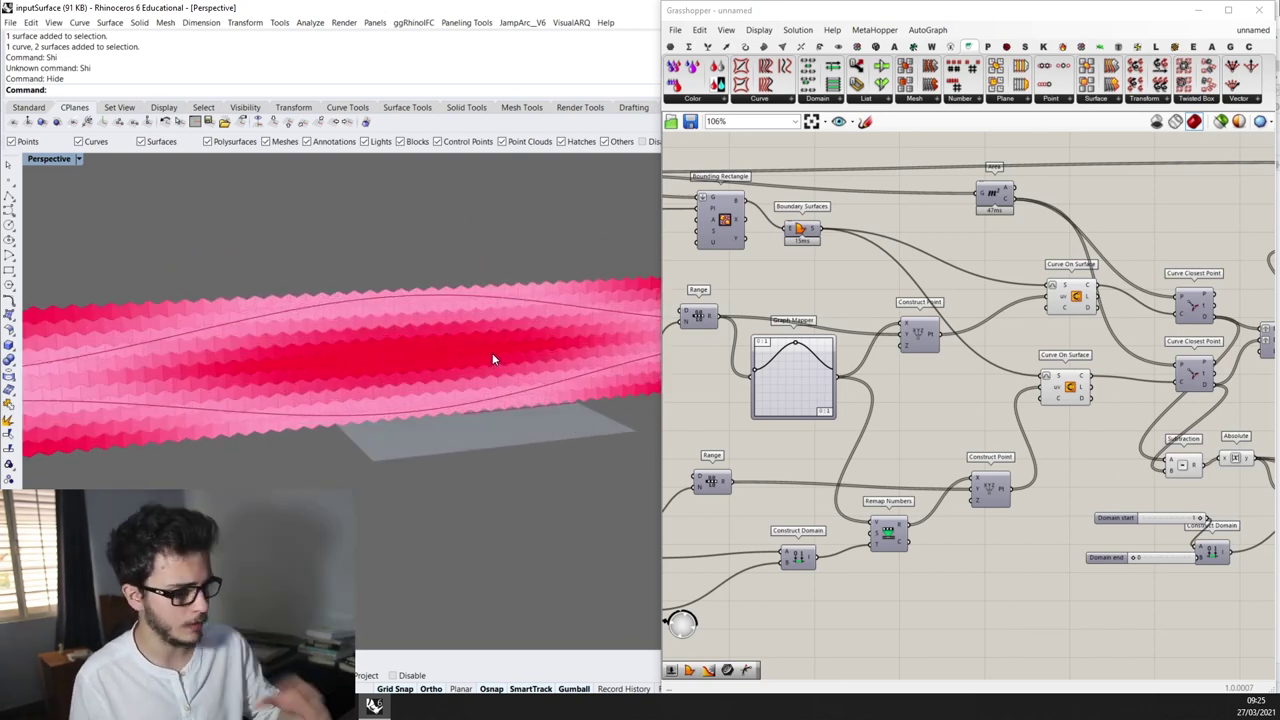
right_click_drag(463, 338, 558, 325)
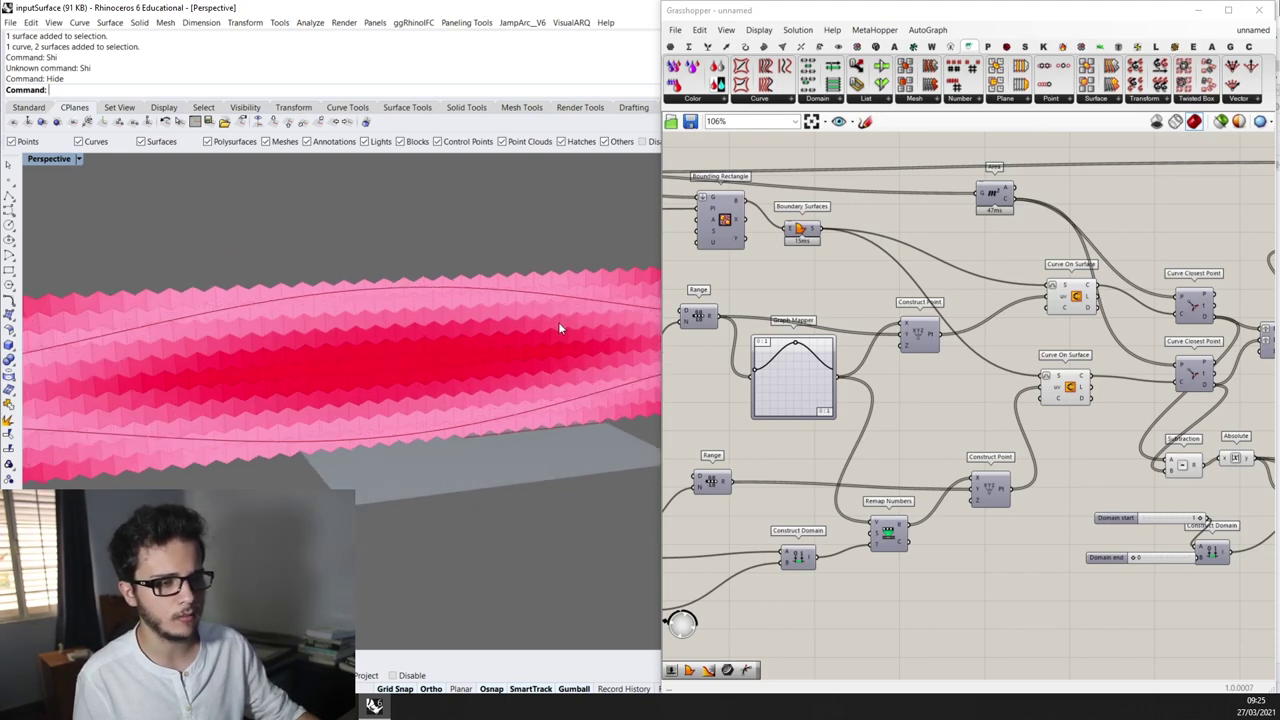
right_click_drag(536, 415, 500, 412)
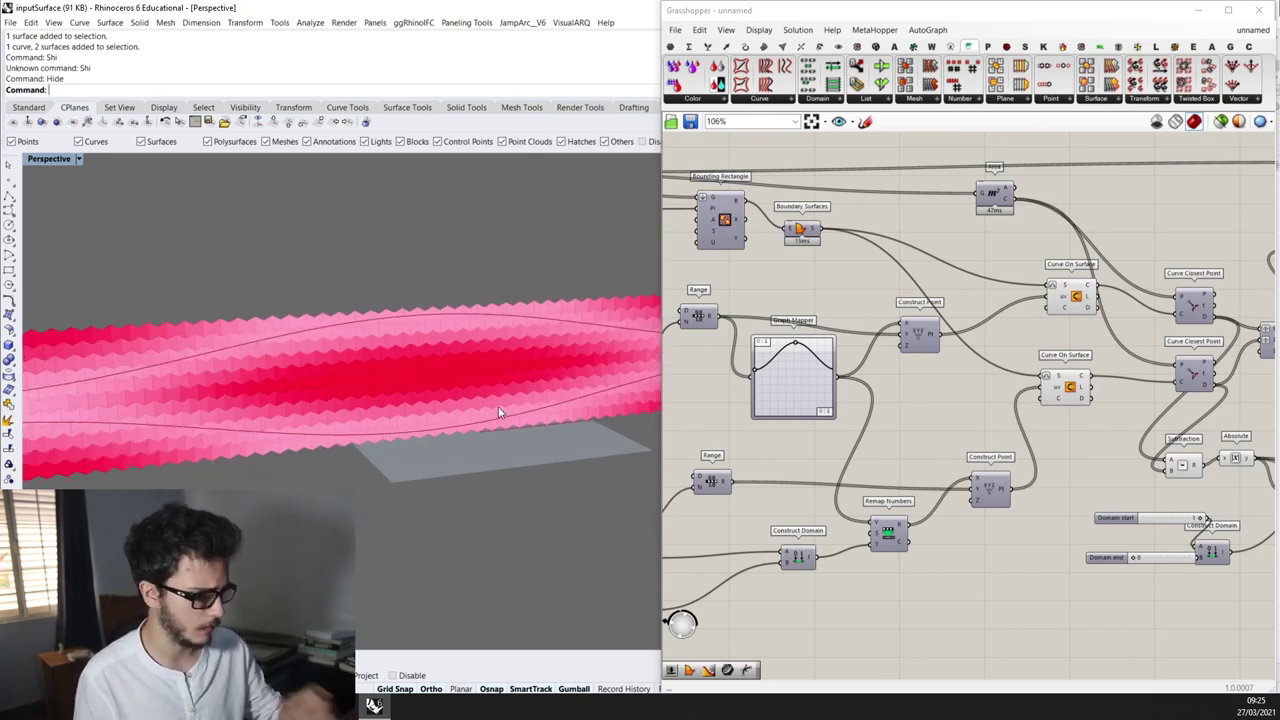
right_click_drag(498, 406, 521, 385)
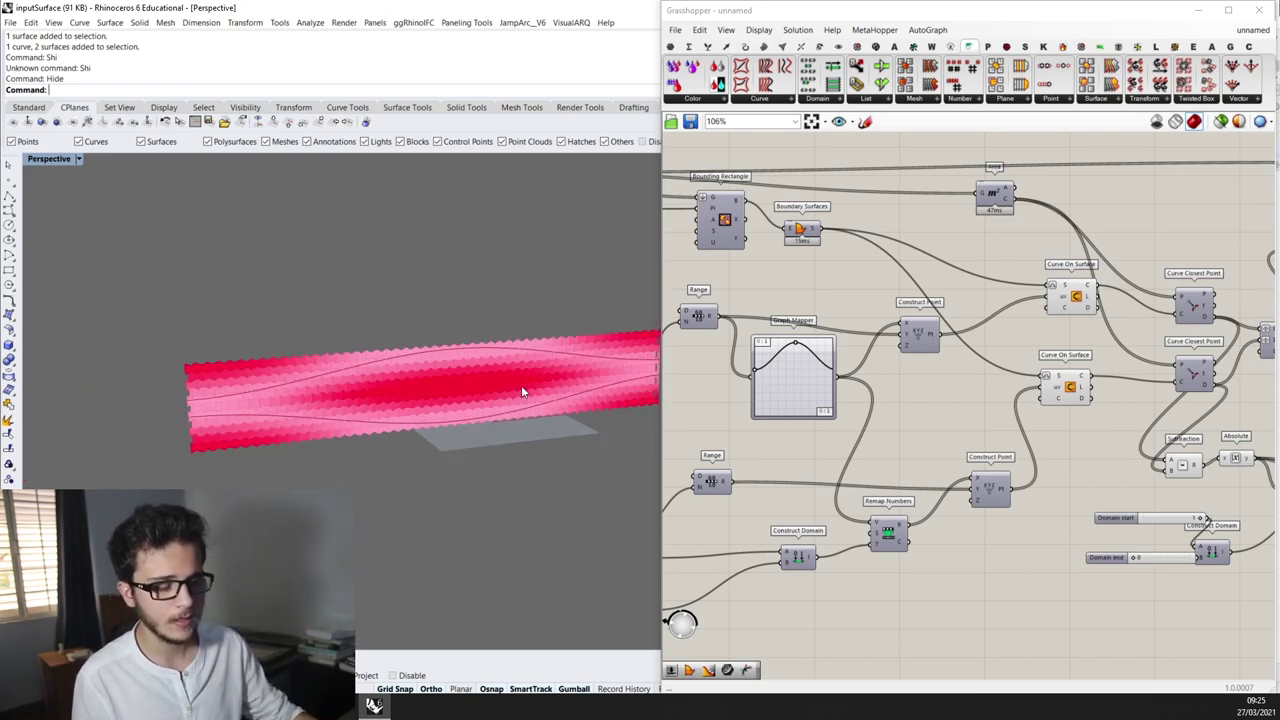
scroll(564, 366, "up", 3)
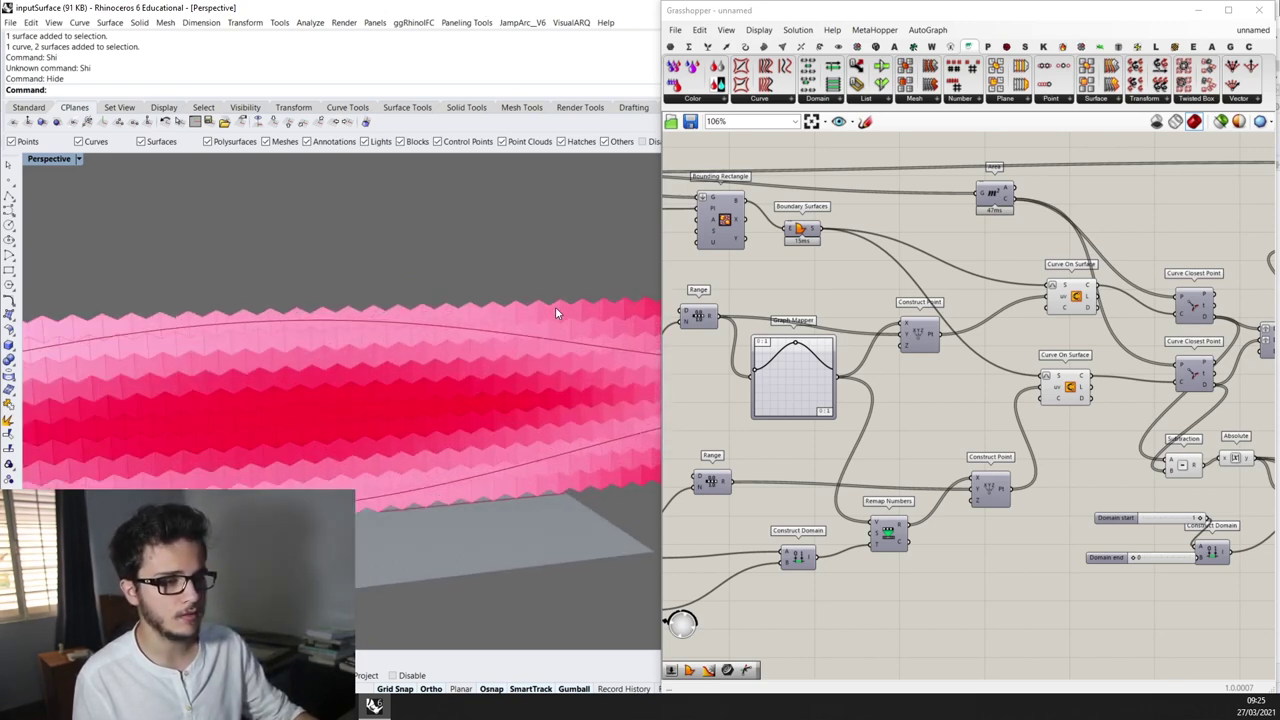
scroll(566, 300, "up", 4)
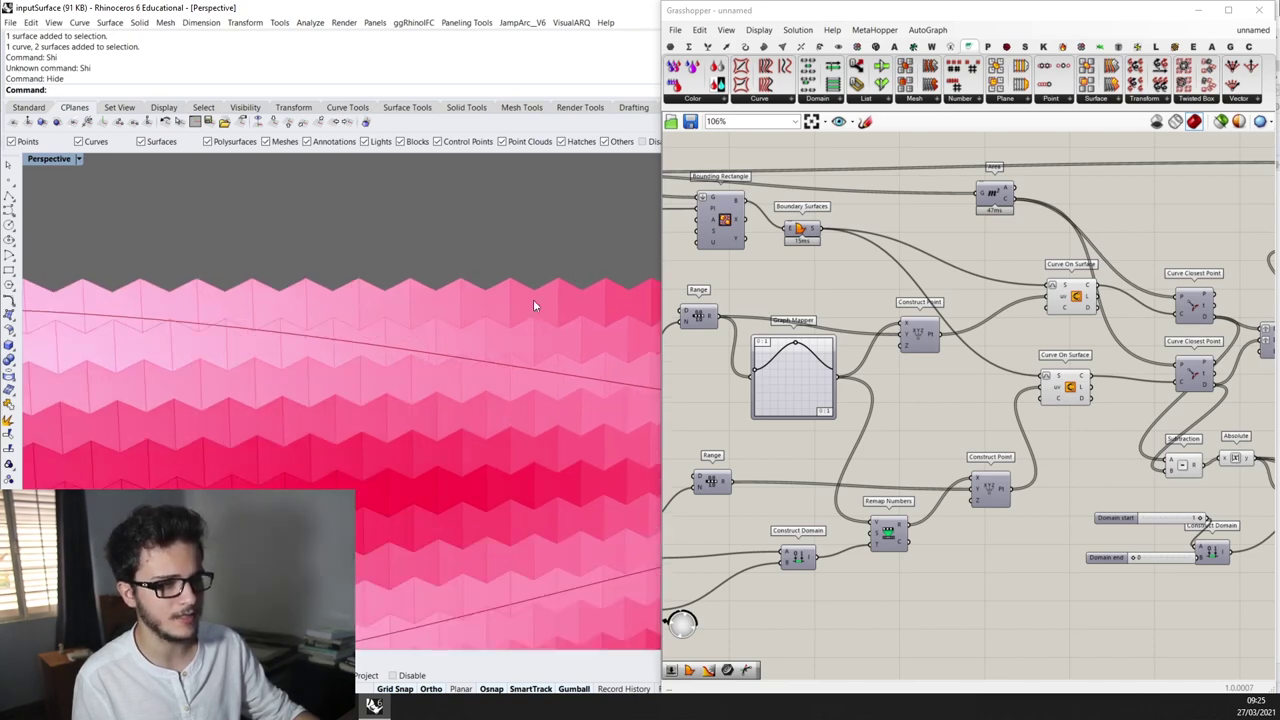
scroll(551, 288, "down", 4)
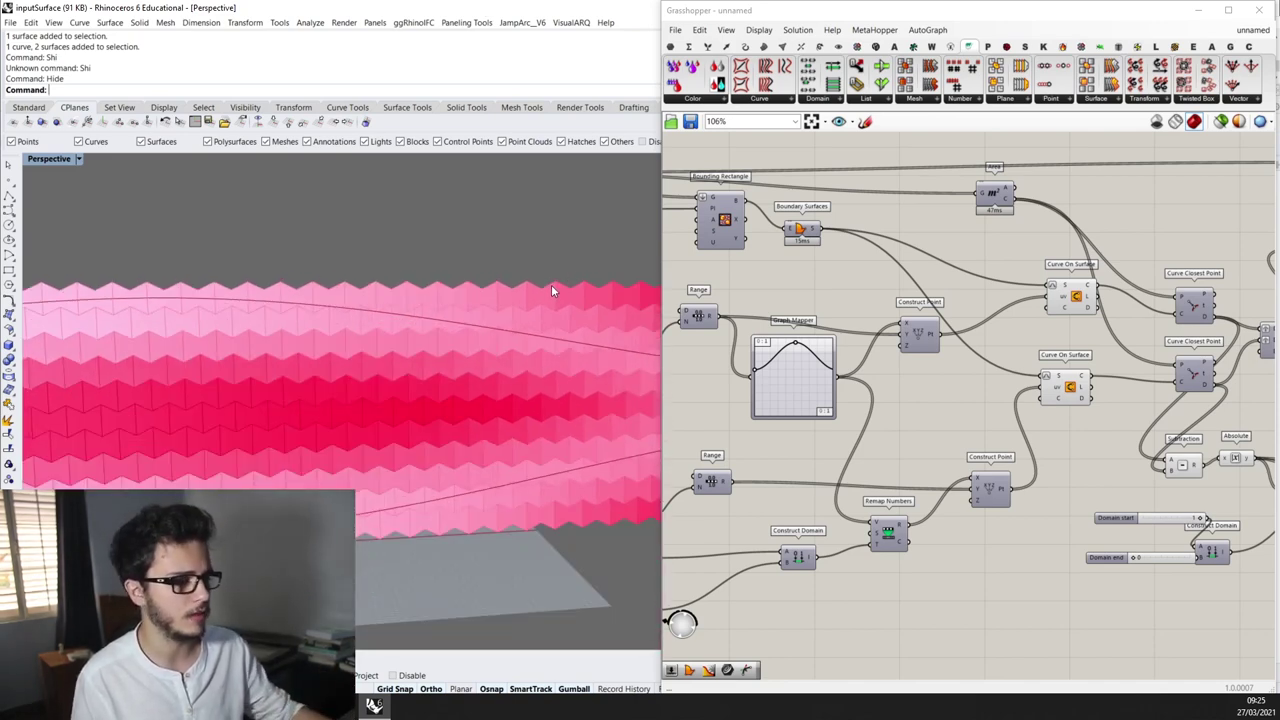
Move the Panel further aside, add an Offset Curve component and place it above Custom Preview
scroll(985, 314, "down", 3)
left_click_drag(1092, 500, 1237, 476)
double_click(1024, 505)
type("off")
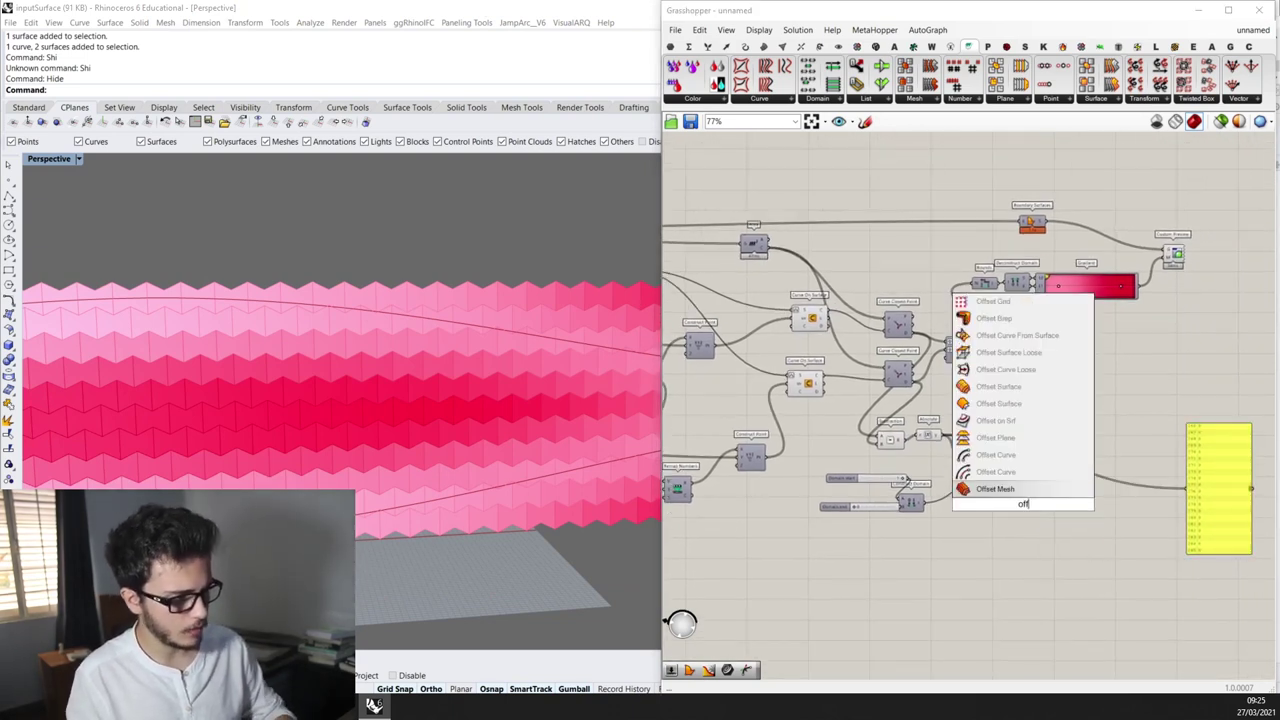
key("Up")
key("Return")
left_click_drag(1023, 508, 1171, 186)
right_click_drag(968, 232, 909, 289)
Feed Offset Curve's C input with the cell curves that also supply Area and Boundary Surfaces, and move the component higher
scroll(909, 289, "up", 1)
scroll(900, 289, "down", 3)
right_click_drag(680, 305, 763, 287)
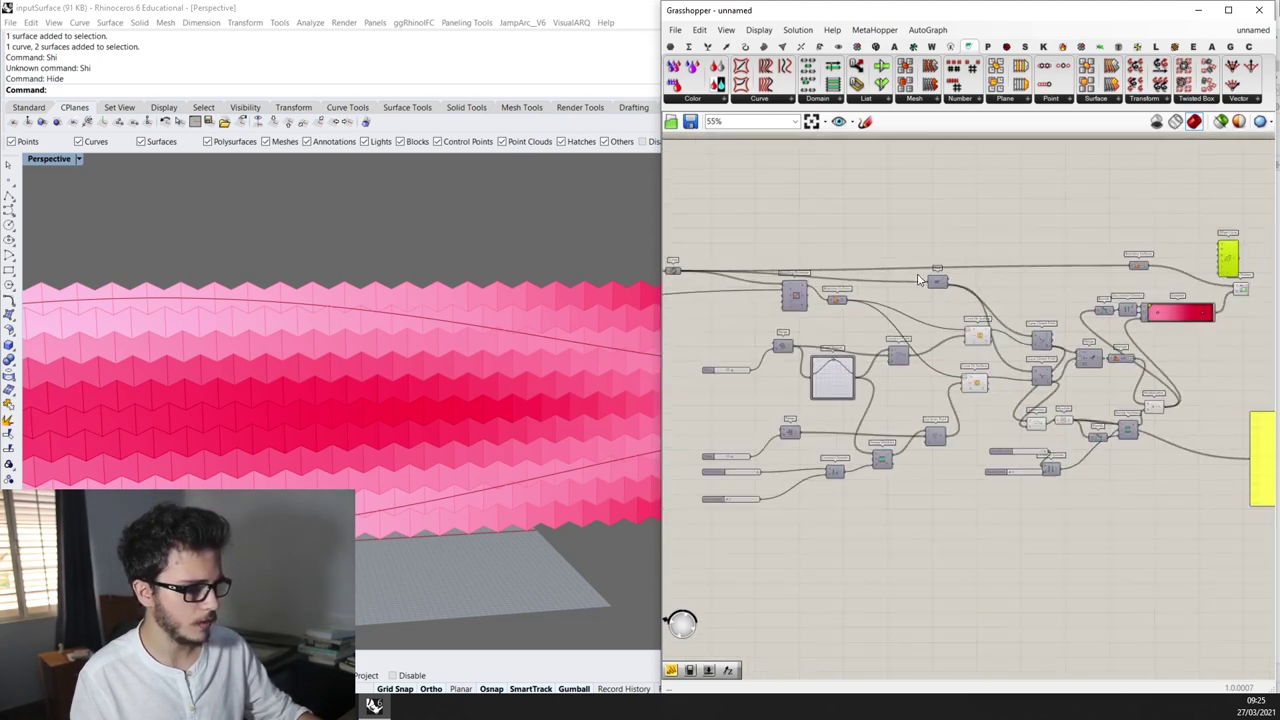
scroll(763, 287, "up", 1)
scroll(692, 273, "down", 3)
left_click_drag(692, 271, 1154, 236)
scroll(1014, 240, "up", 4)
left_click_drag(1152, 276, 1146, 194)
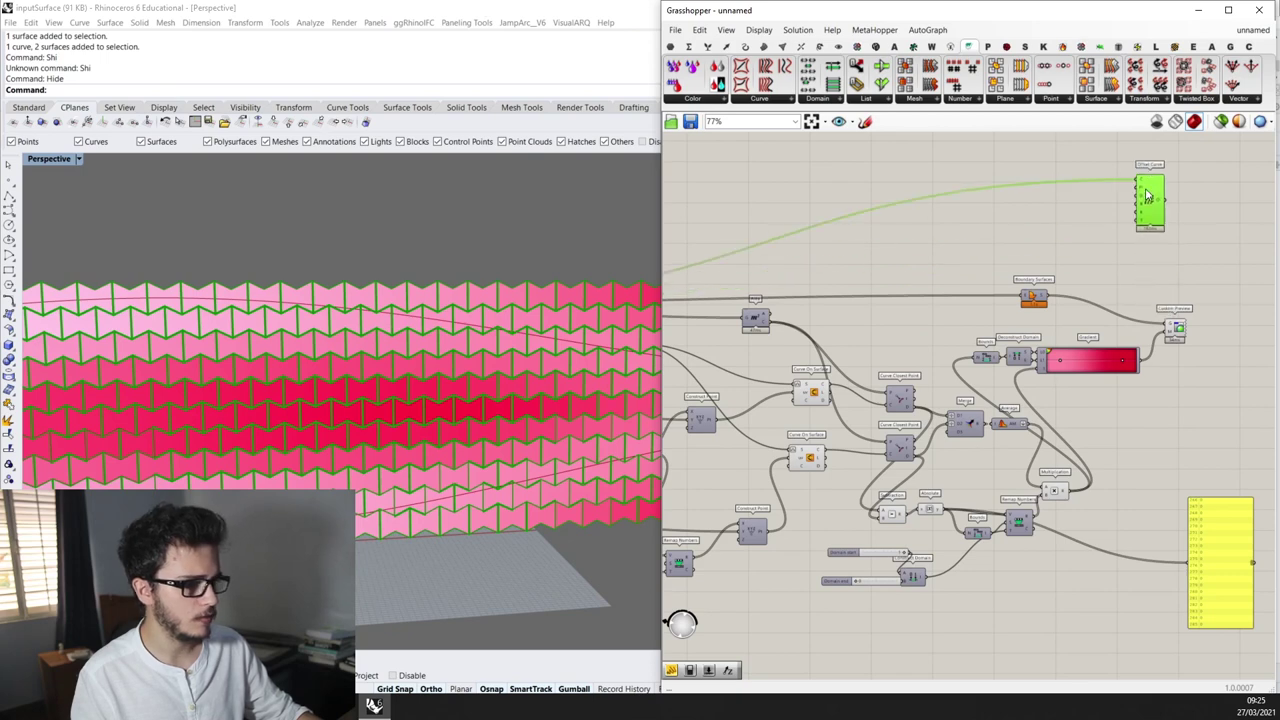
Add a second Remap Numbers component and place it beside Multiplication, near the Panel
scroll(1057, 455, "up", 1)
right_click_drag(1055, 457, 1011, 373)
scroll(1034, 413, "up", 1)
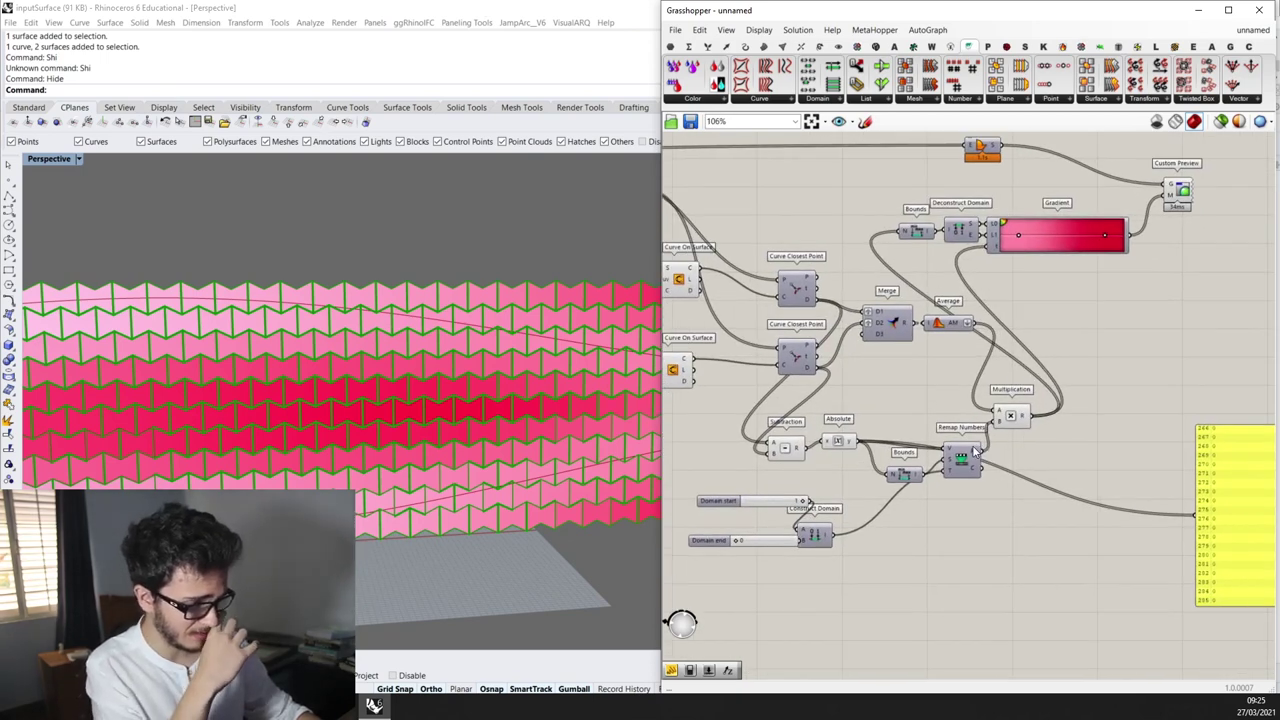
right_click_drag(1195, 456, 1031, 426)
left_click(1038, 428)
scroll(1038, 428, "down", 2)
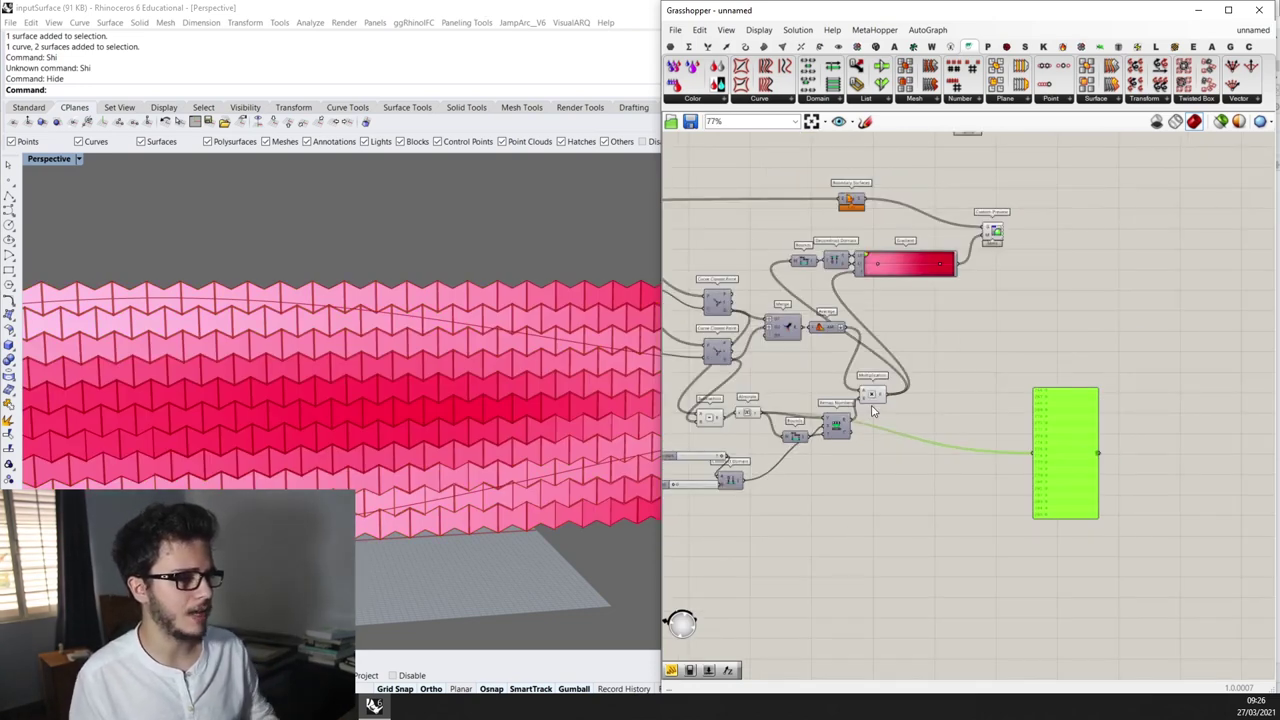
double_click(917, 496)
type("reamp")
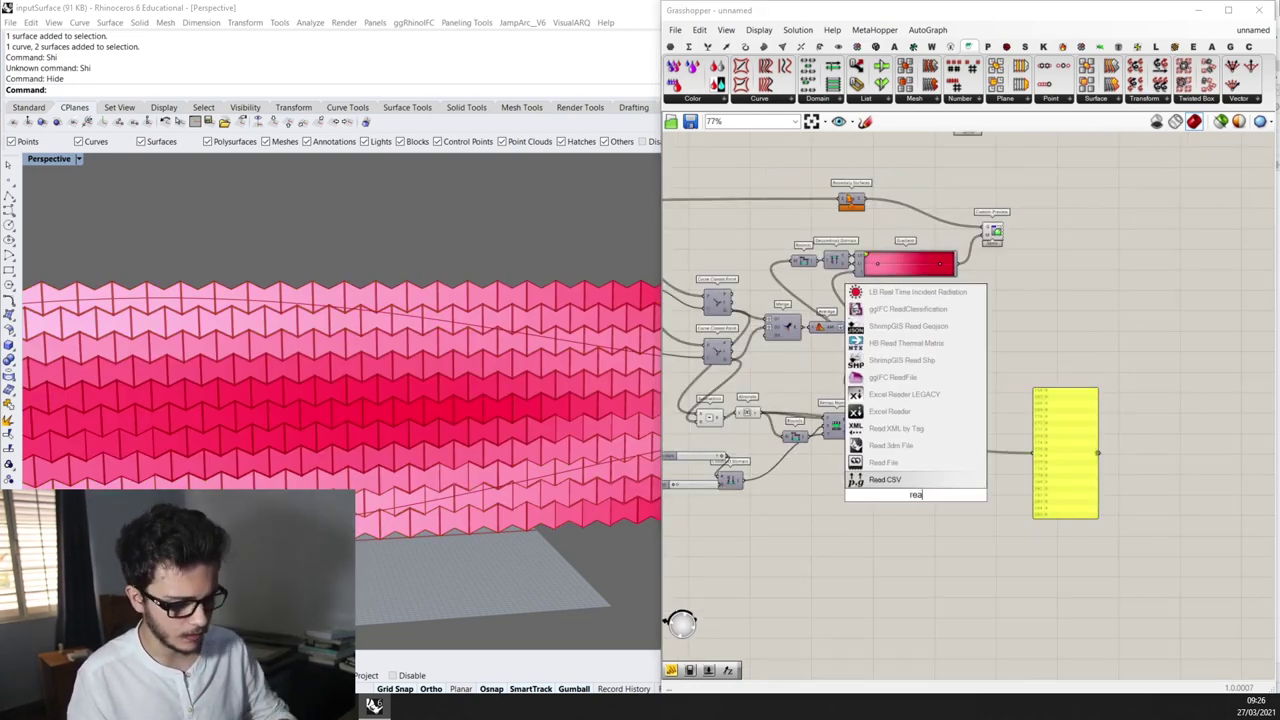
key("BackSpace")
key("BackSpace")
key("BackSpace")
type("map")
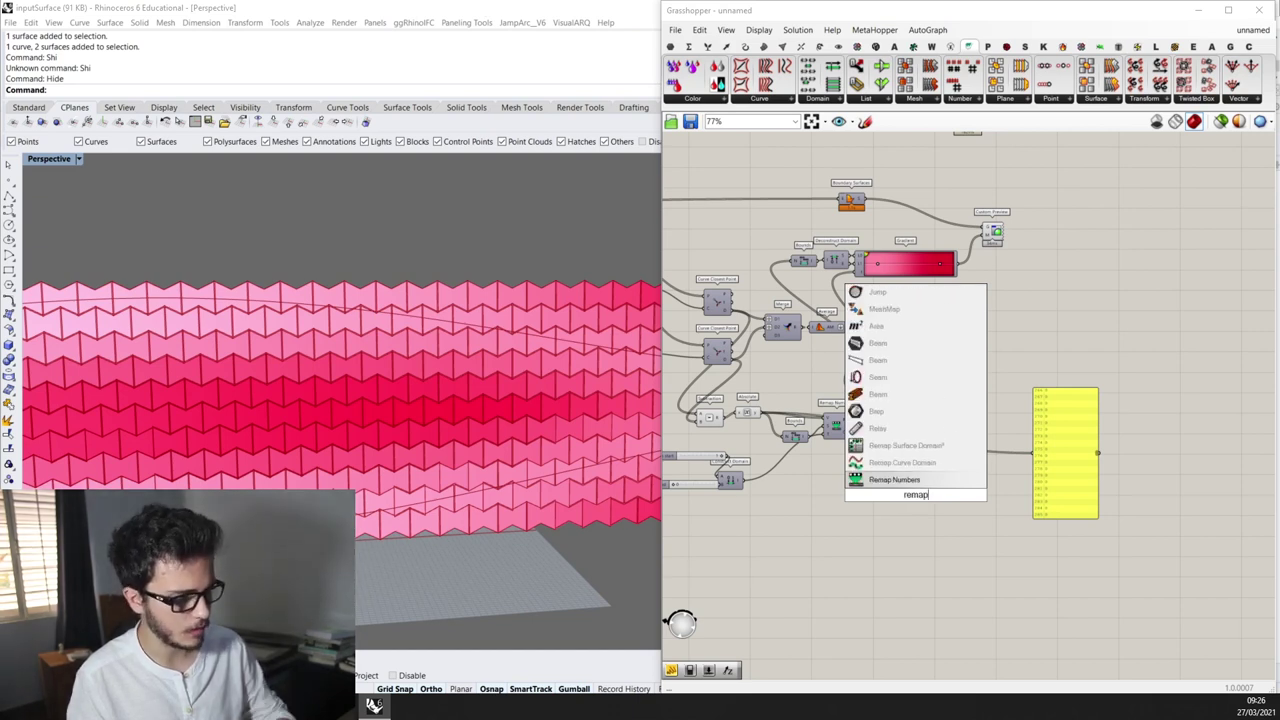
key("Return")
left_click_drag(916, 492, 966, 388)
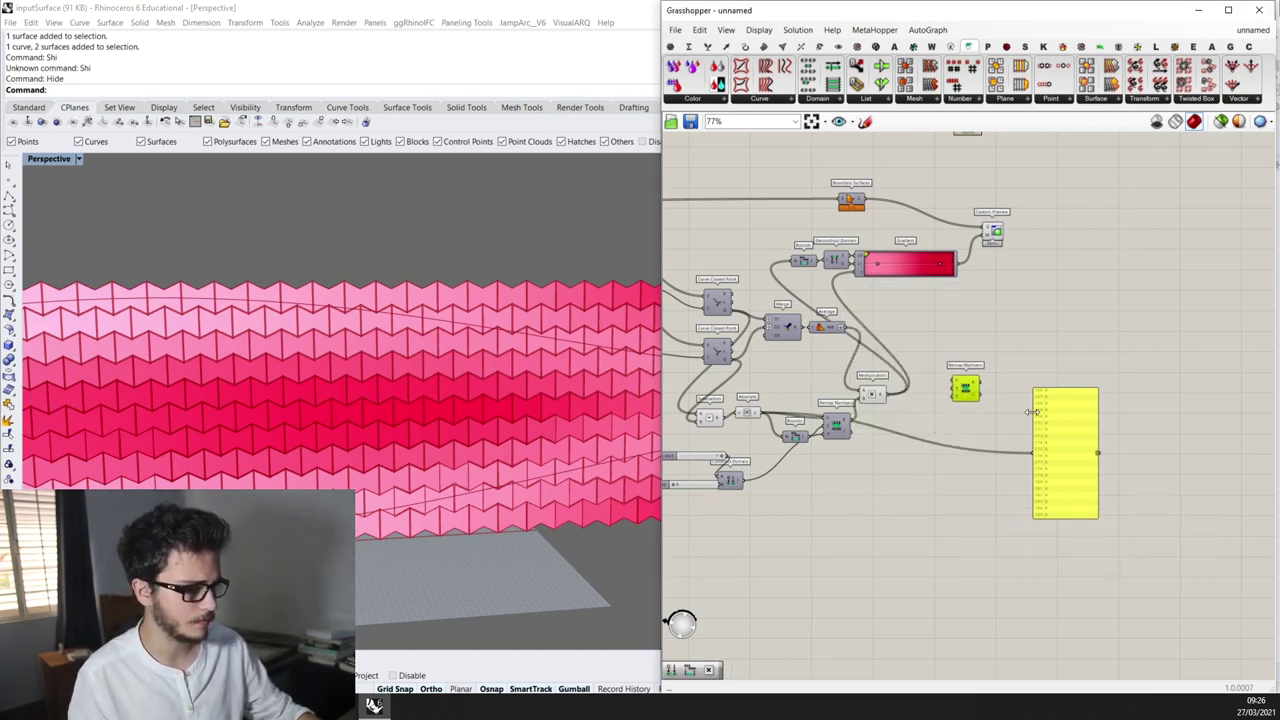
Add a Construct Domain component below and connect its output to the new Remap Numbers' T input
double_click(834, 503)
type("co")
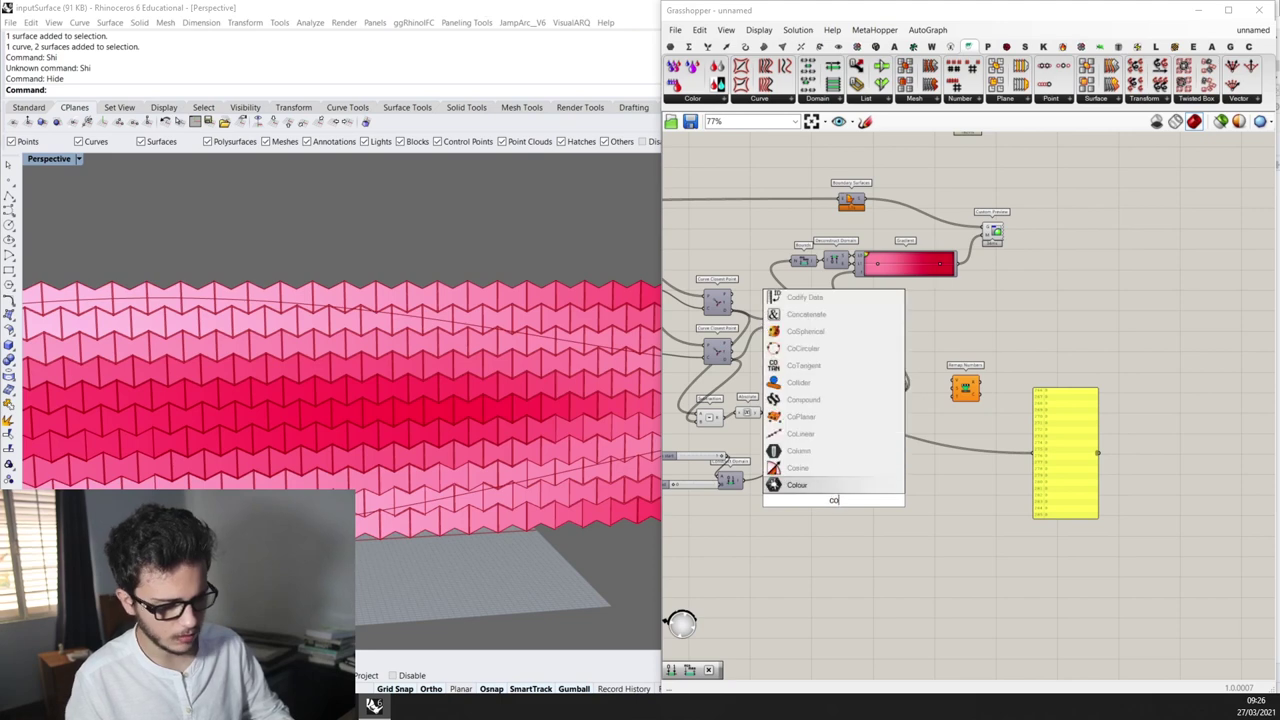
type("nstruct domain")
key("Return")
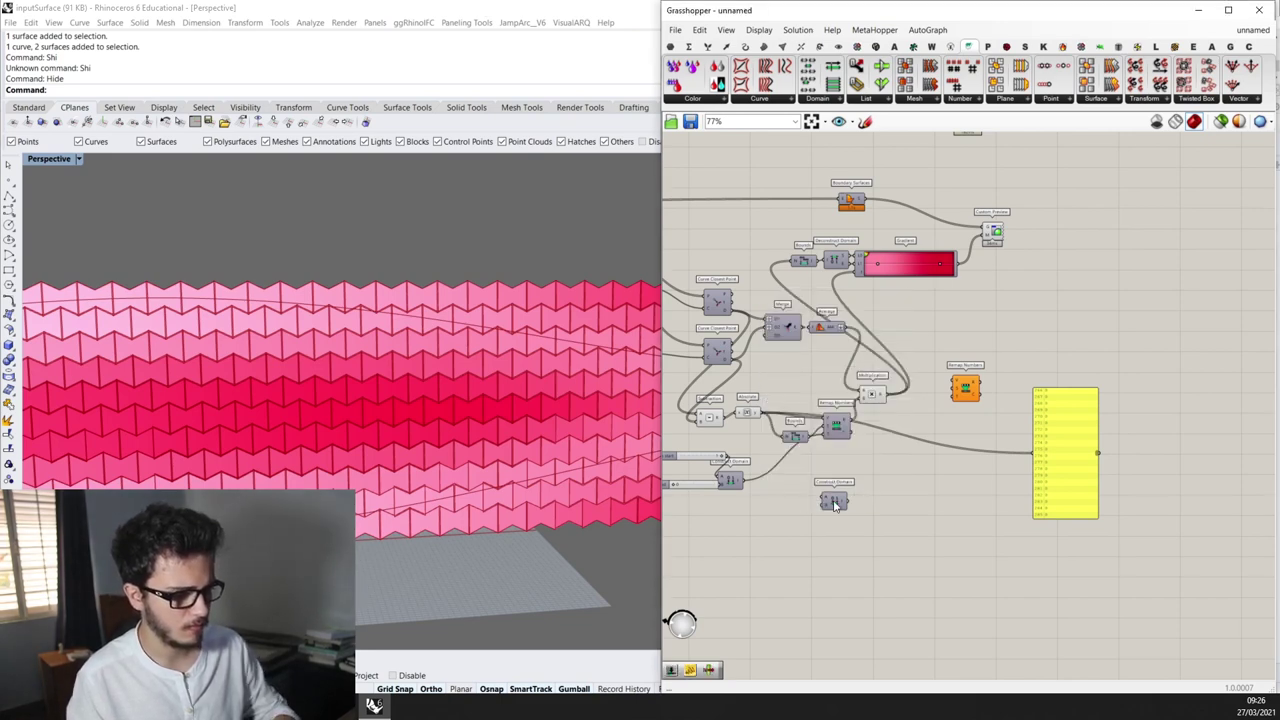
scroll(834, 503, "up", 2)
left_click_drag(852, 500, 1029, 386)
Add a Bounds component, feed it and the new Remap Numbers' V input with Multiplication's result, and connect Bounds to the S input
double_click(978, 310)
type("bound")
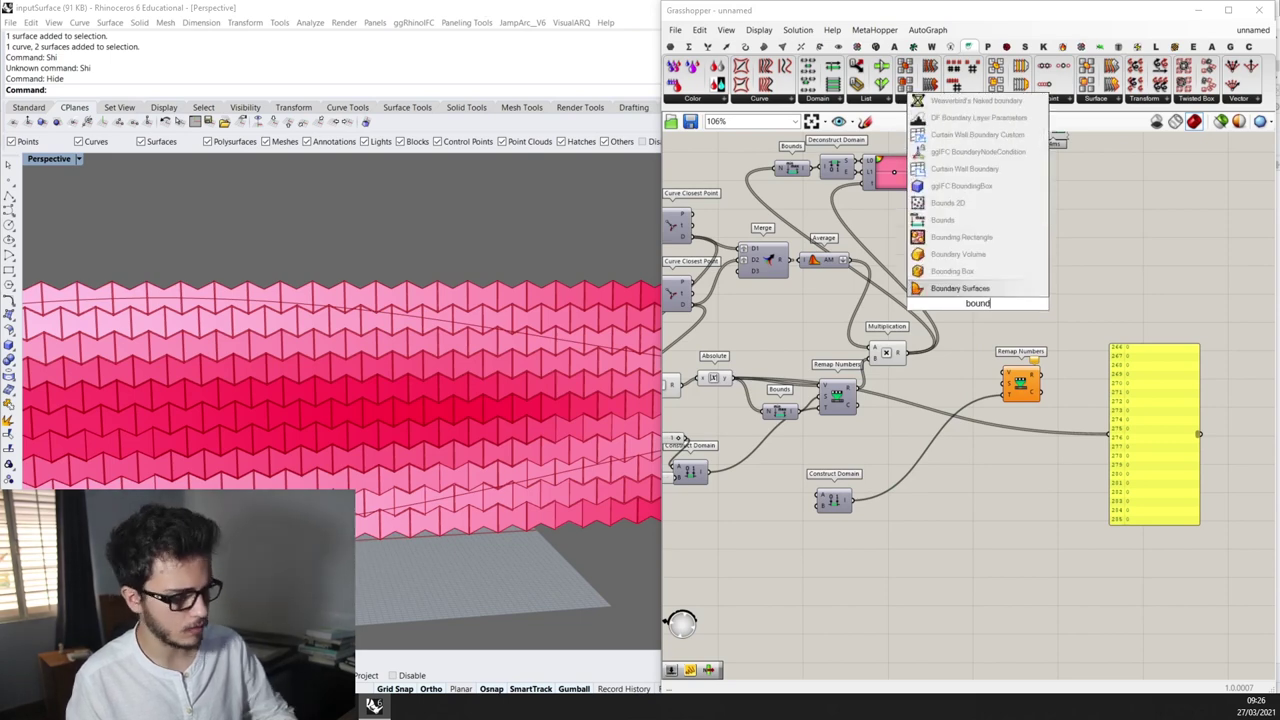
type("s")
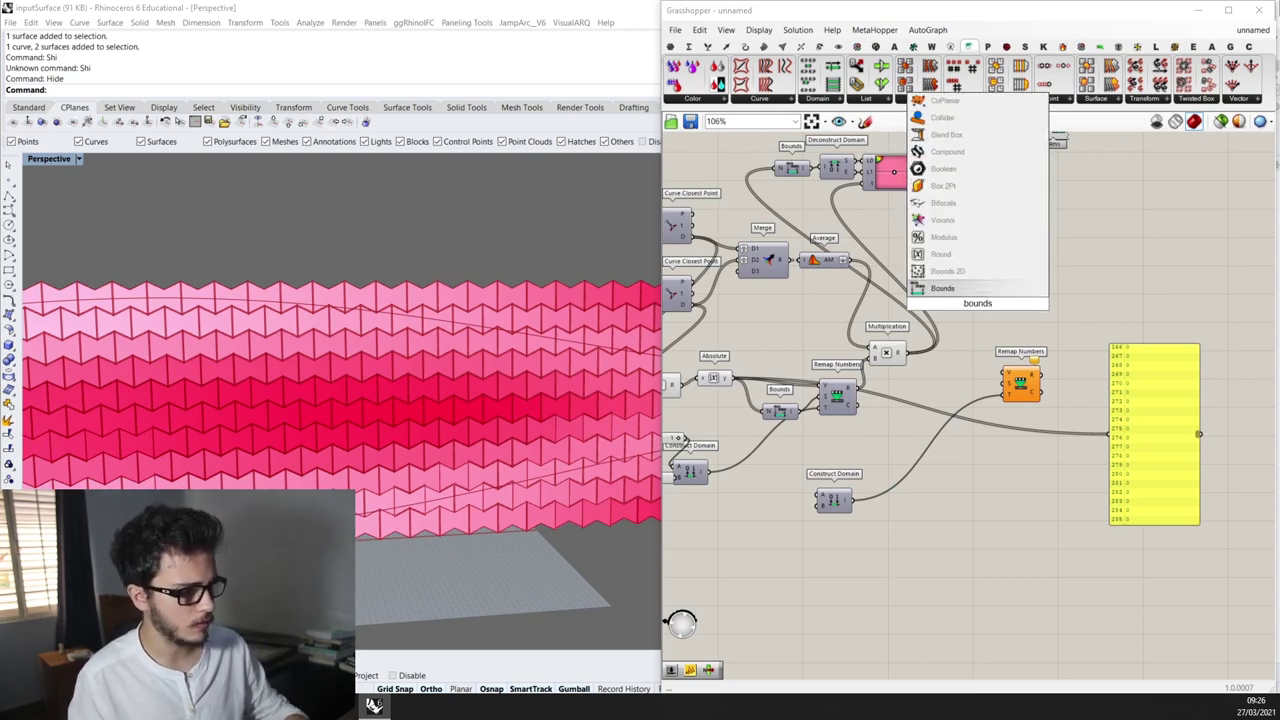
left_click(988, 288)
scroll(788, 390, "down", 2)
scroll(880, 360, "up", 2)
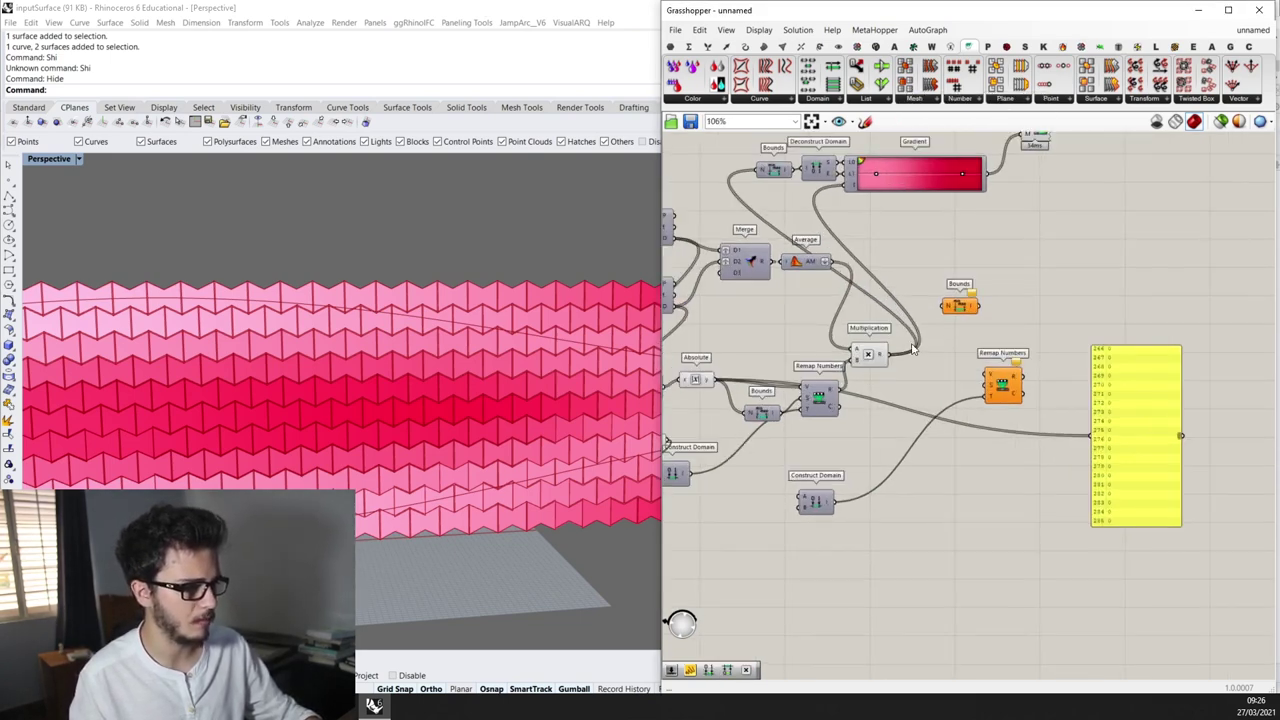
left_click_drag(940, 313, 988, 376)
scroll(900, 450, "down", 1)
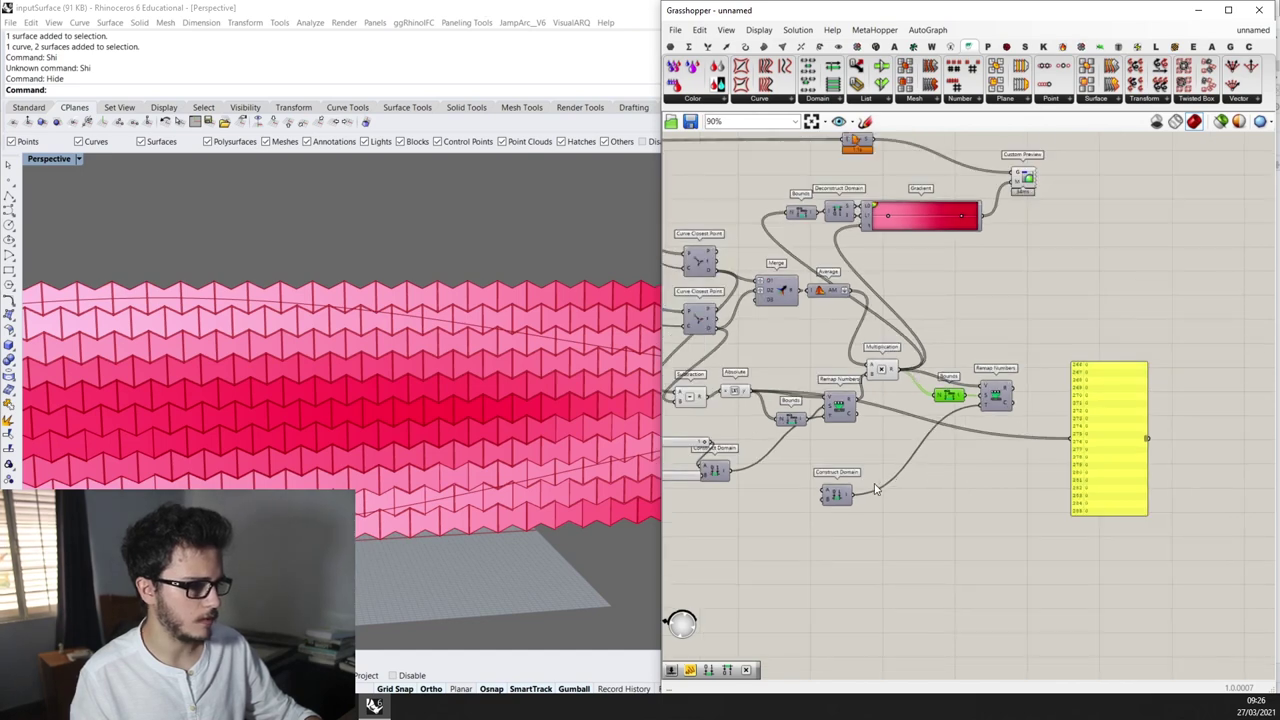
Add a number slider with value 4 and connect it to the new Construct Domain's A input
scroll(845, 497, "up", 2)
double_click(716, 474)
type("slider")
key("Return")
scroll(716, 470, "up", 2)
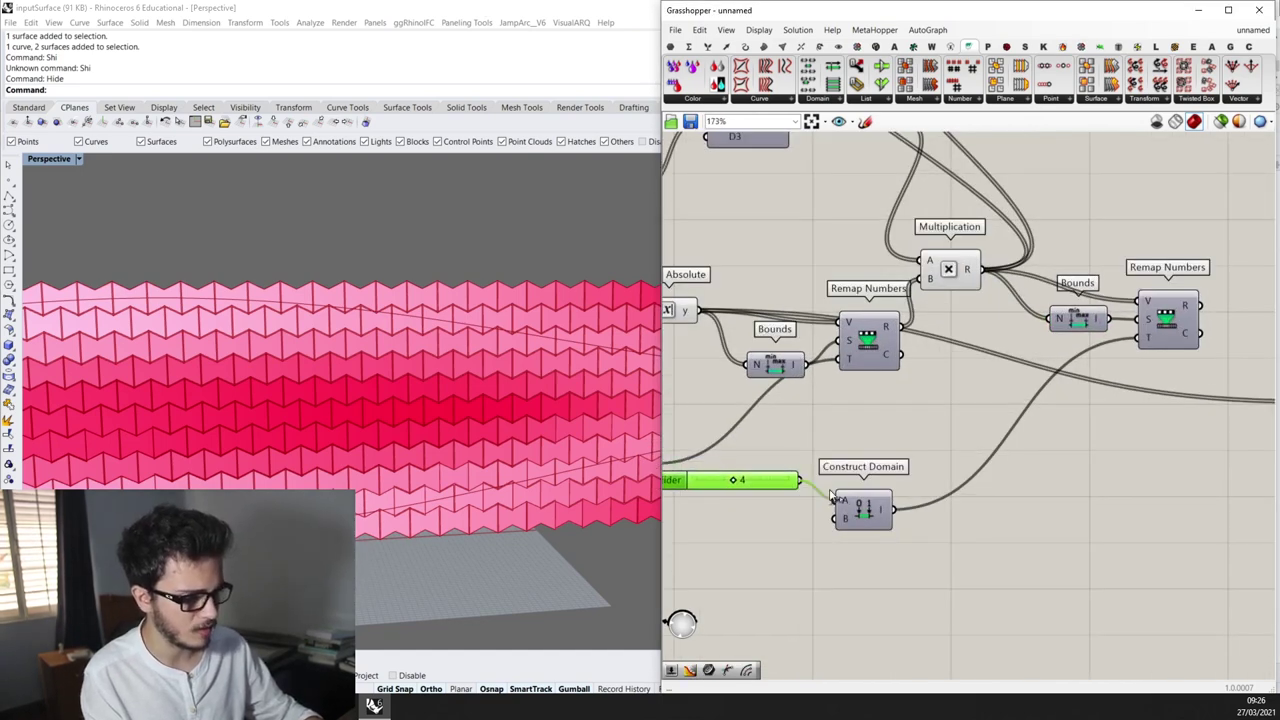
left_click_drag(812, 492, 838, 500)
Add a slider with value 12, connect it to the new Construct Domain's B input, and align the Domain start slider above it
double_click(776, 540)
type("12")
key("Return")
left_click_drag(756, 569, 835, 519)
left_click_drag(799, 479, 784, 516)
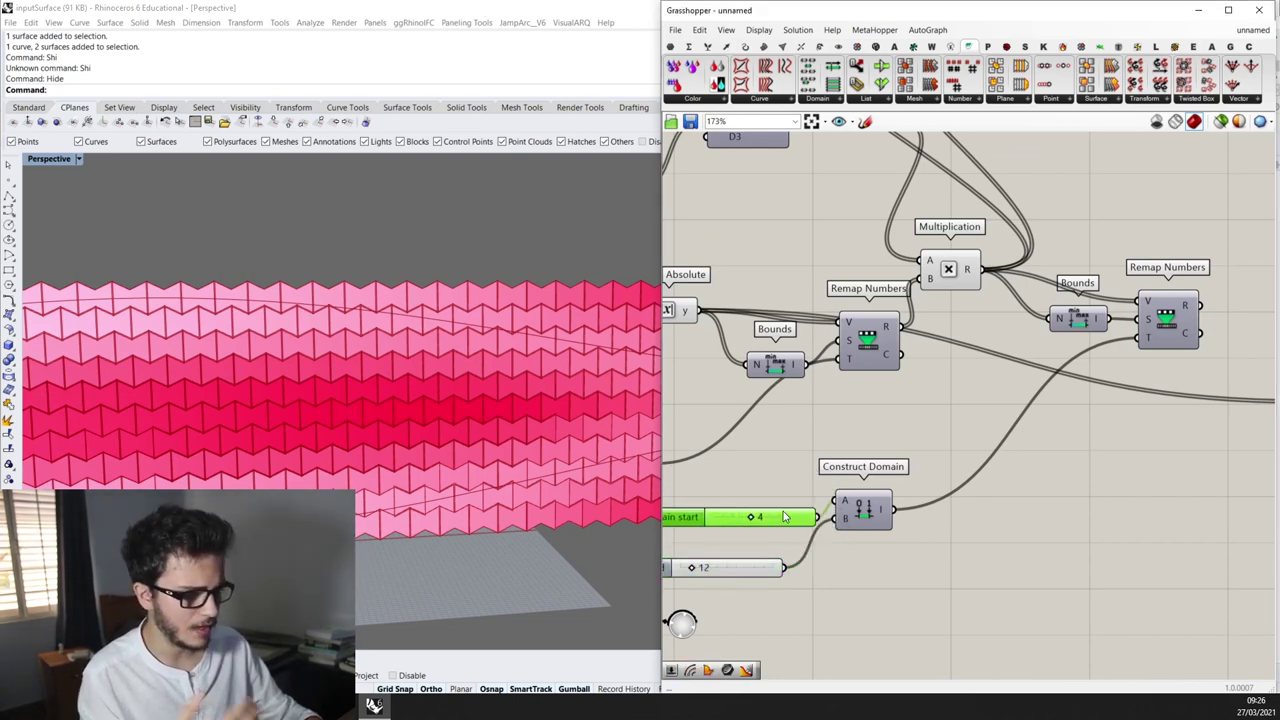
Set the new Domain end slider to 15
scroll(725, 577, "up", 2)
double_click(716, 568)
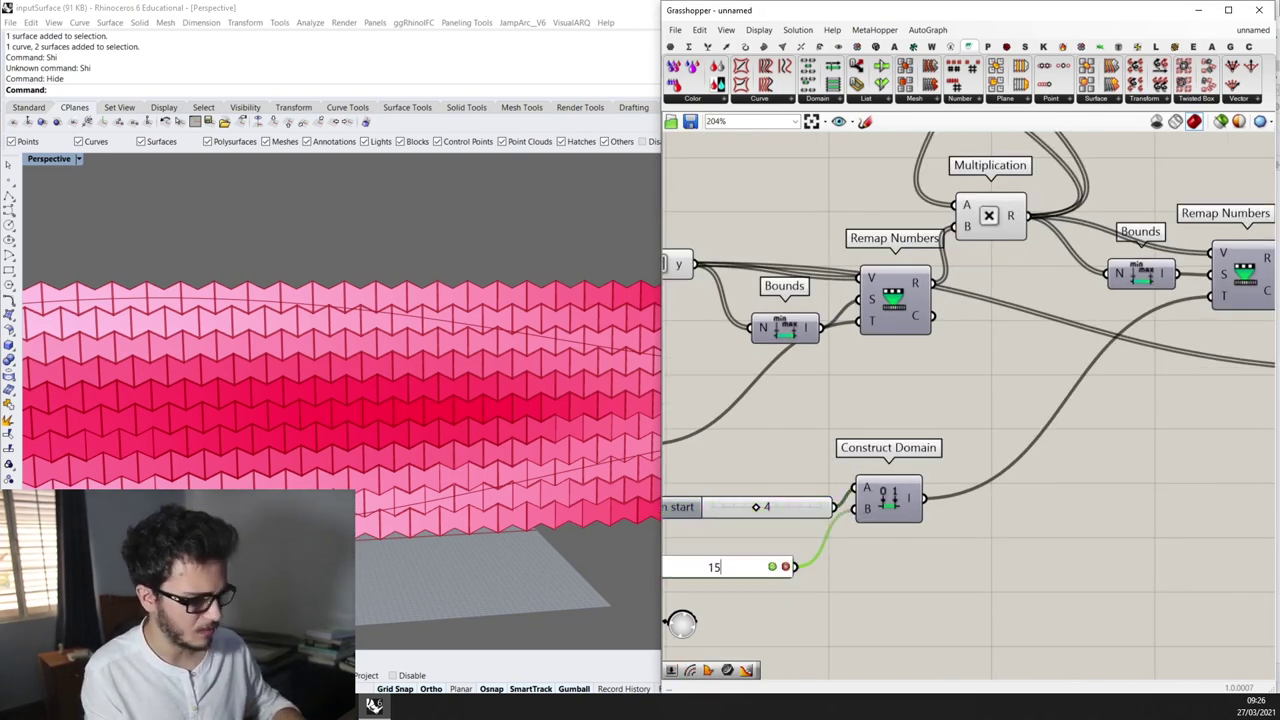
type("15")
key("Return")
scroll(814, 513, "down", 9)
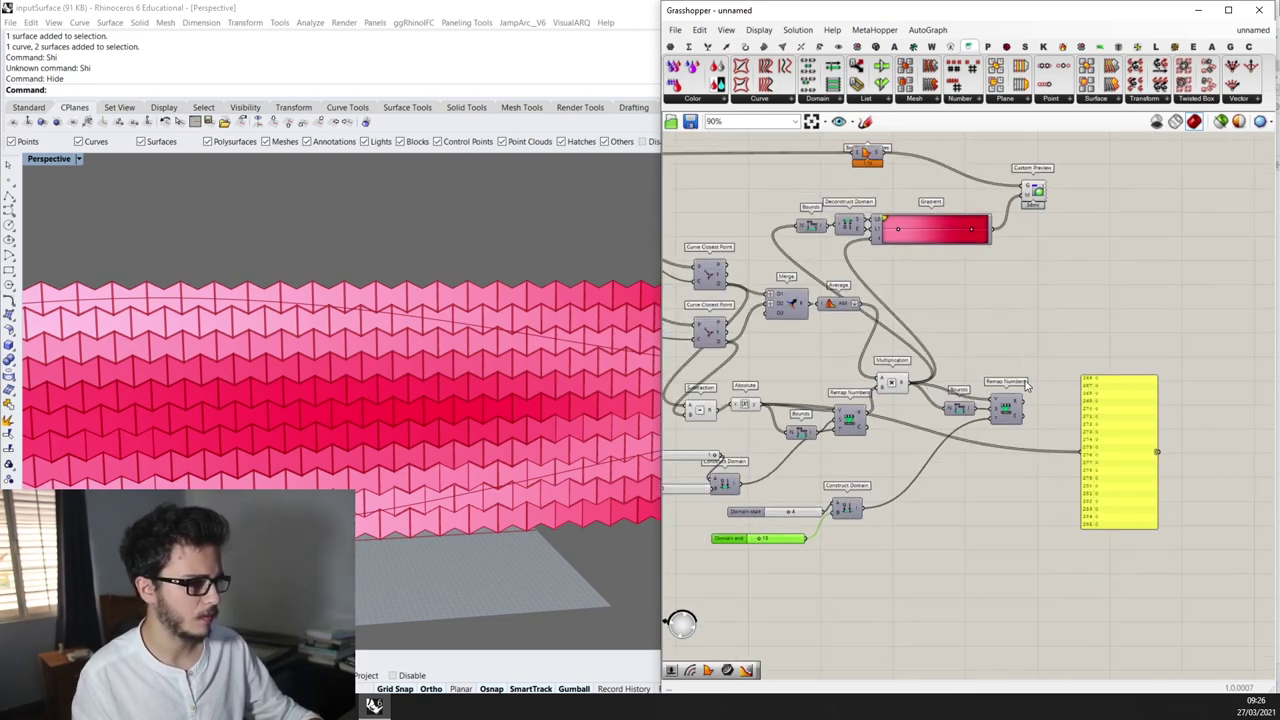
Move Offset Curve closer to the definition and feed the Panel with the new Remap Numbers' R output instead
scroll(1025, 380, "down", 3)
left_click_drag(994, 178, 1112, 280)
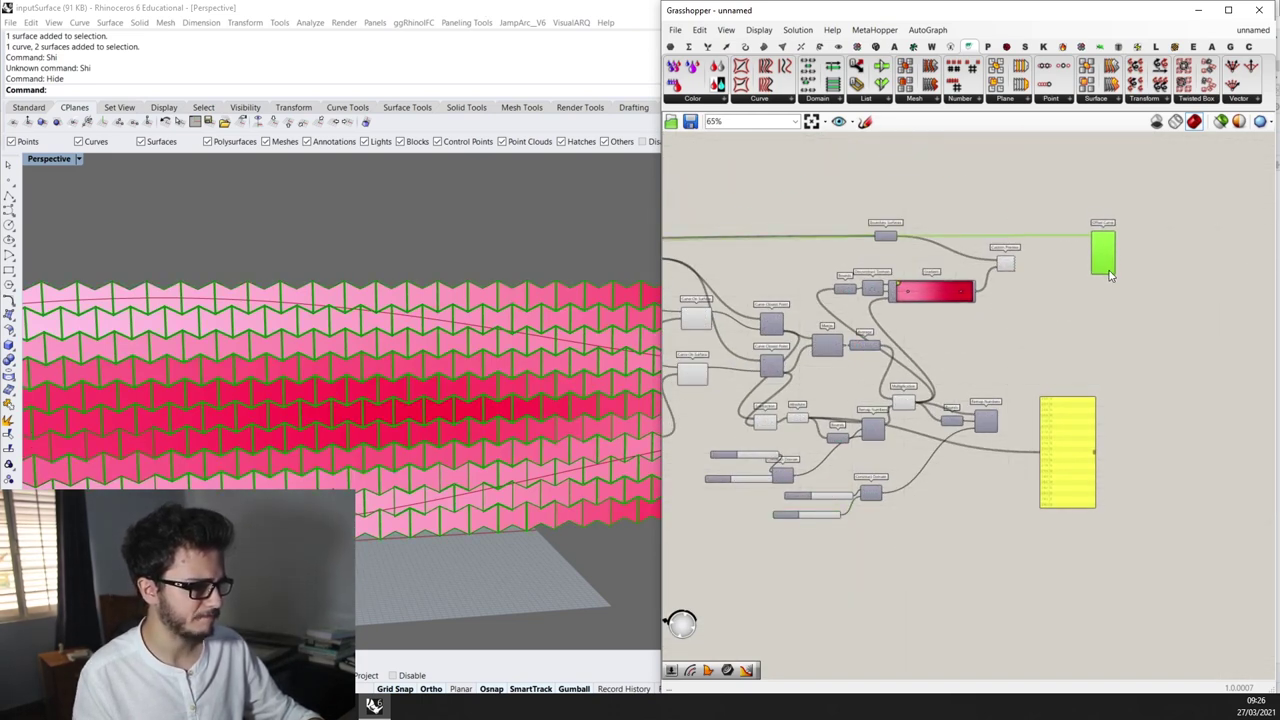
scroll(1005, 450, "up", 3)
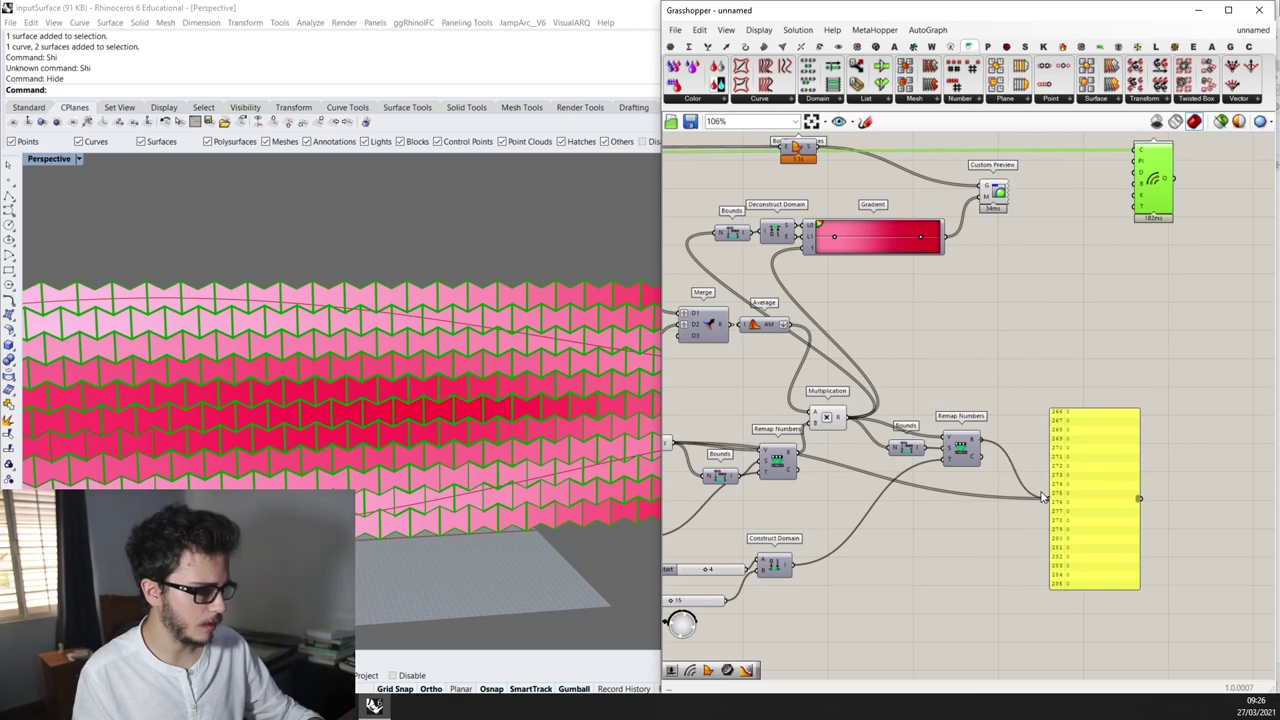
left_click_drag(1043, 498, 1043, 498)
scroll(1080, 478, "up", 1)
scroll(1092, 492, "down", 2)
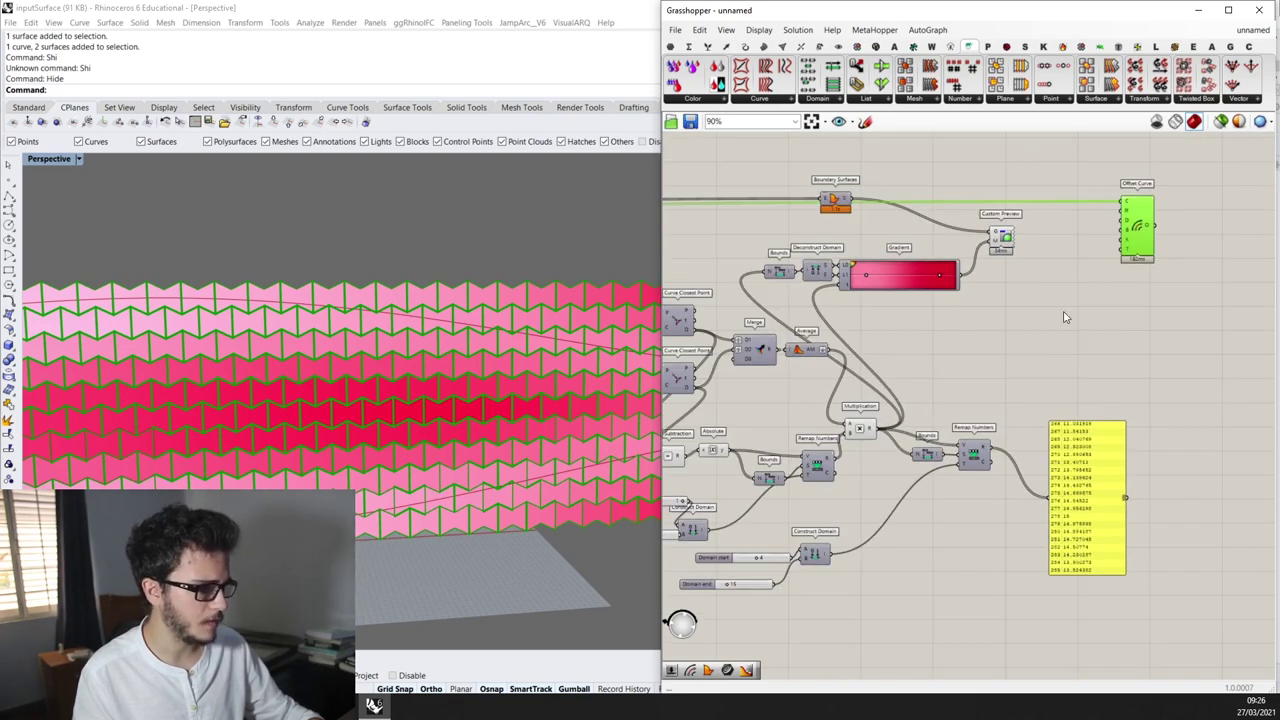
Connect the new Remap Numbers' R output to Offset Curve's D input
scroll(1127, 232, "up", 3)
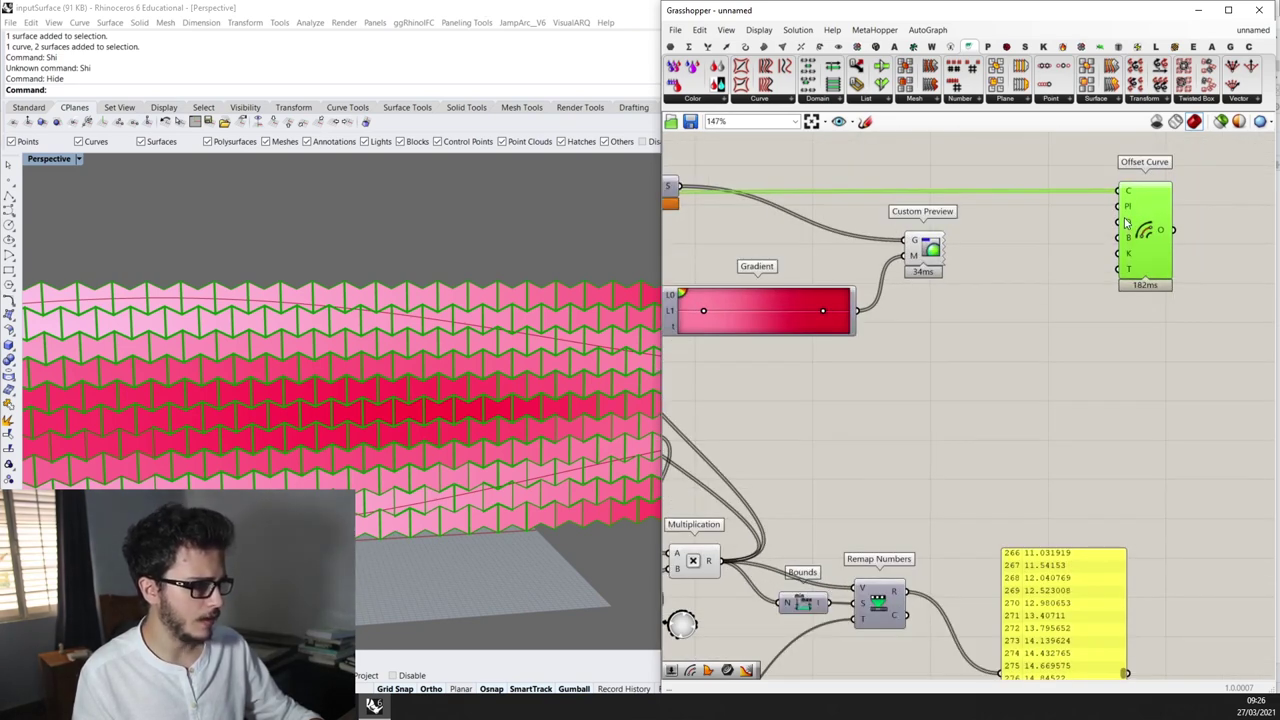
scroll(1112, 243, "down", 2)
left_click_drag(1112, 243, 950, 478)
scroll(1042, 420, "up", 2)
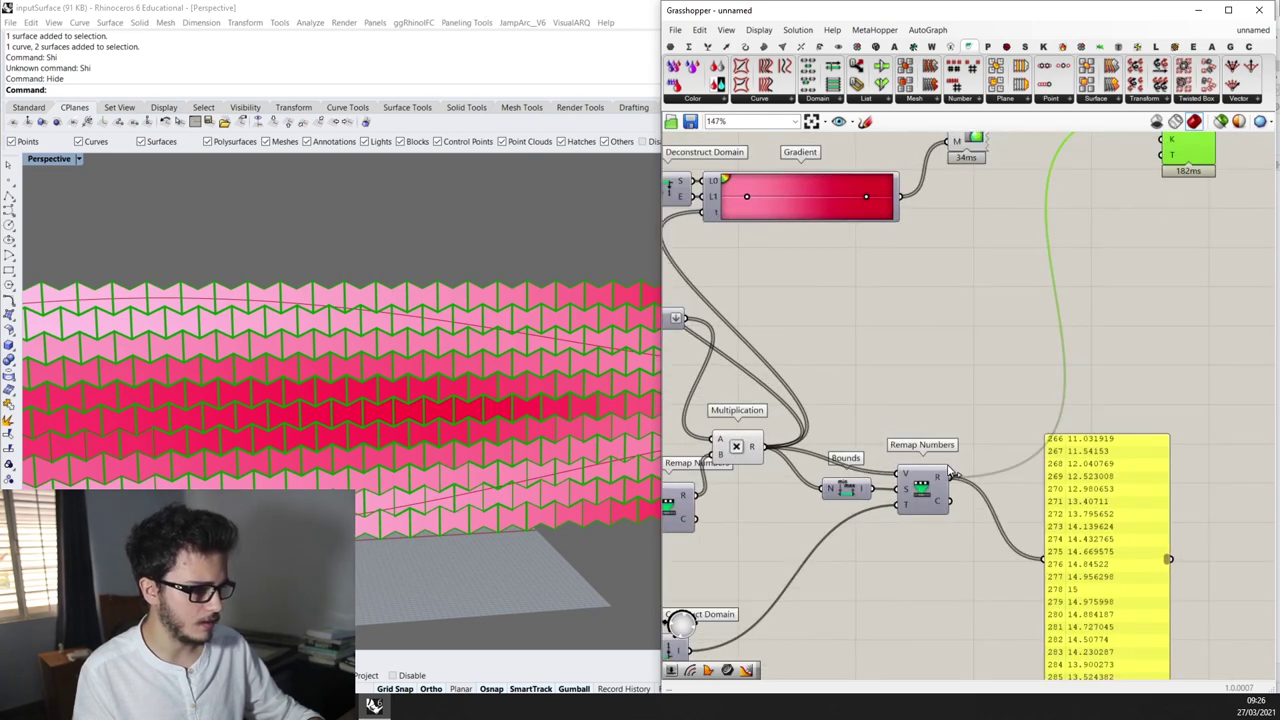
Examine the offset cell outlines across the facade, from afar and close to its lower edge
scroll(523, 351, "up", 2)
scroll(520, 355, "down", 2)
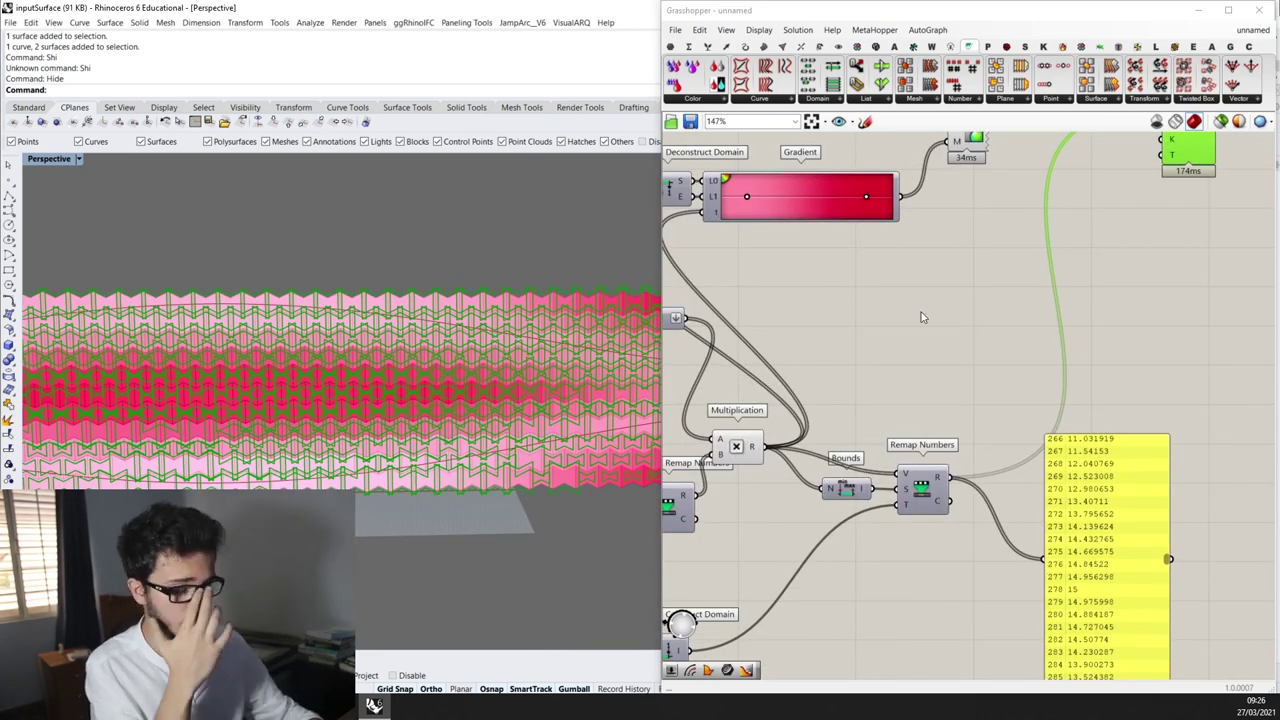
scroll(811, 377, "down", 2)
scroll(1080, 208, "up", 2)
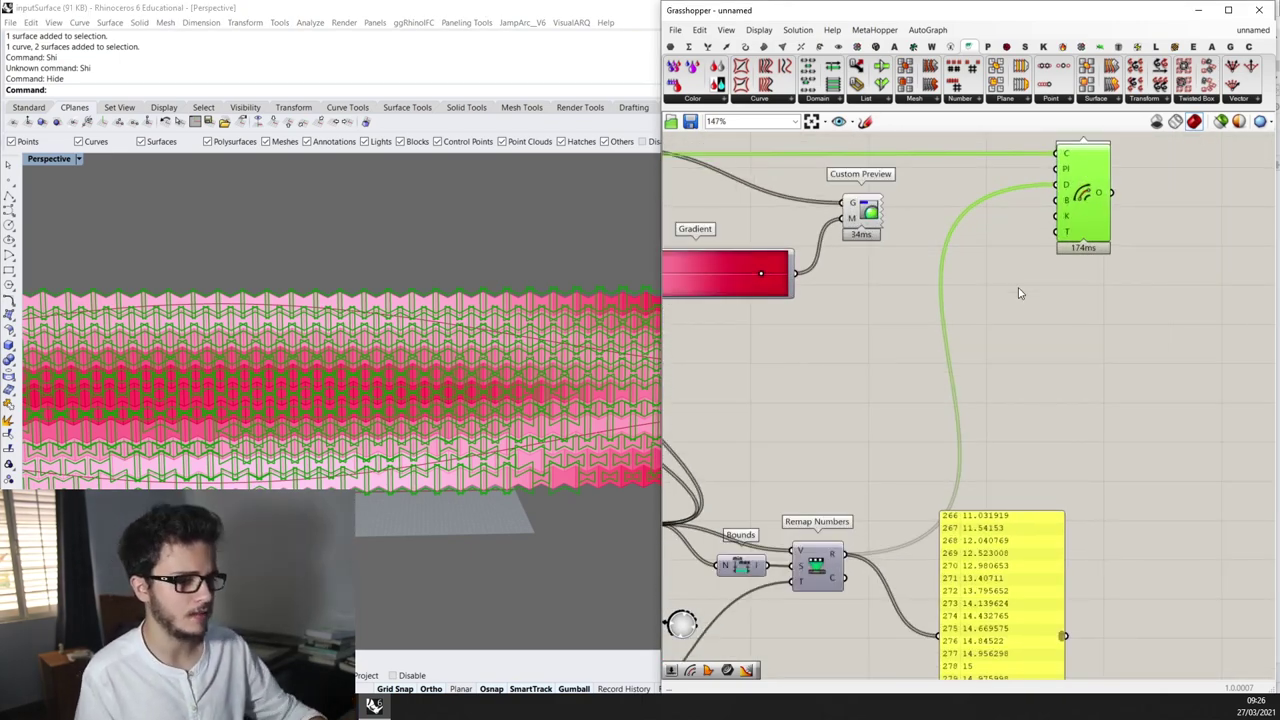
scroll(484, 440, "up", 5)
scroll(484, 446, "down", 3)
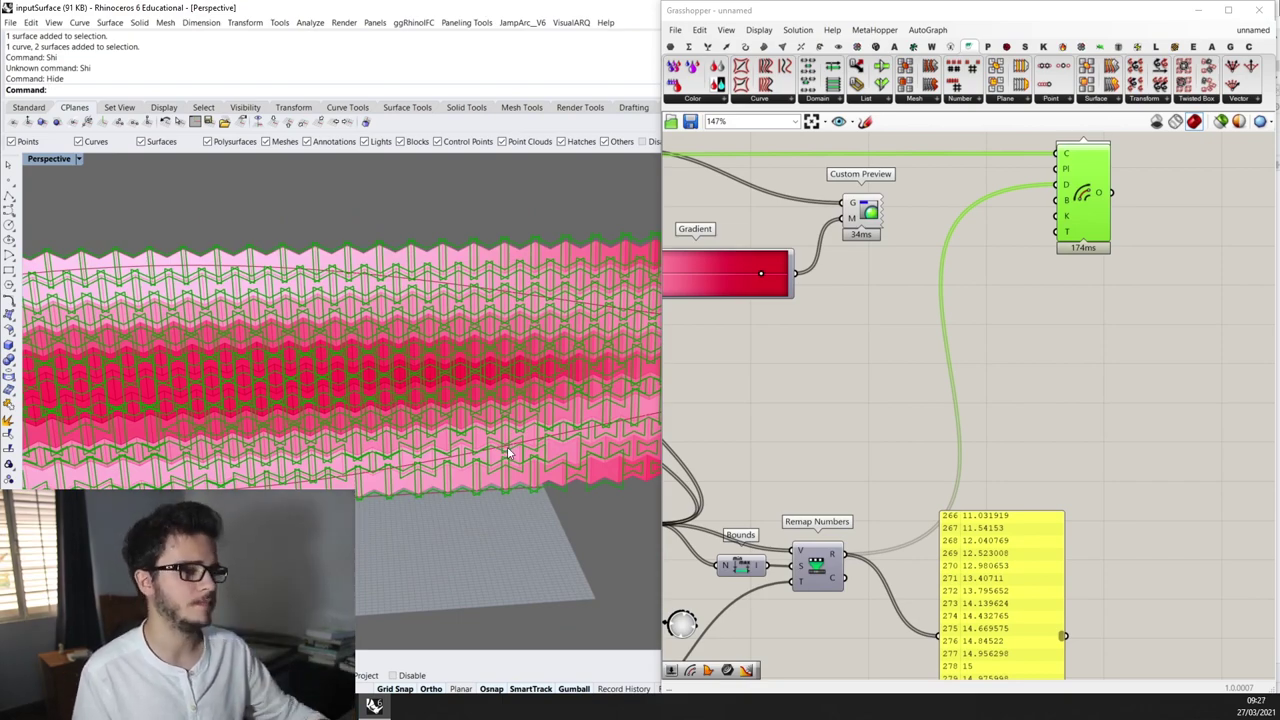
scroll(512, 453, "down", 1)
scroll(513, 453, "up", 5)
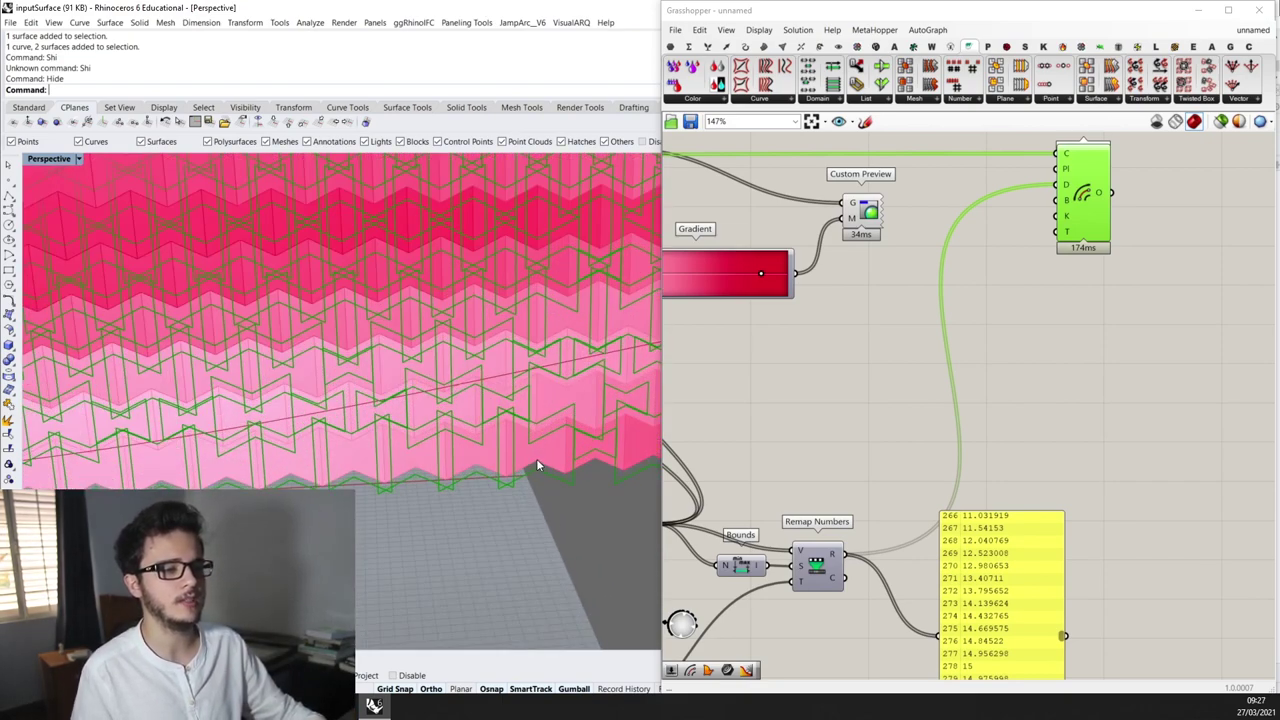
Switch Offset Curve's B input so that every cell curve is offset to both sides
scroll(1066, 201, "up", 4)
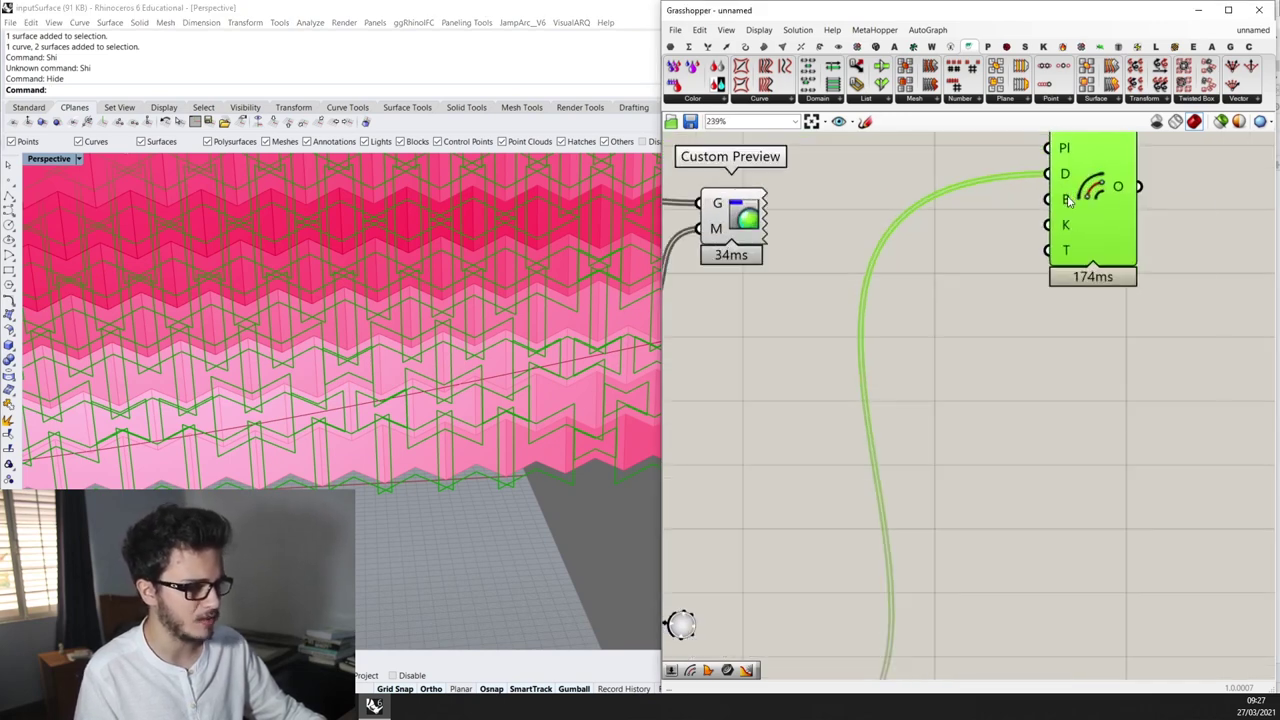
right_click(1066, 200)
mouse_move(1142, 323)
left_click(1218, 336)
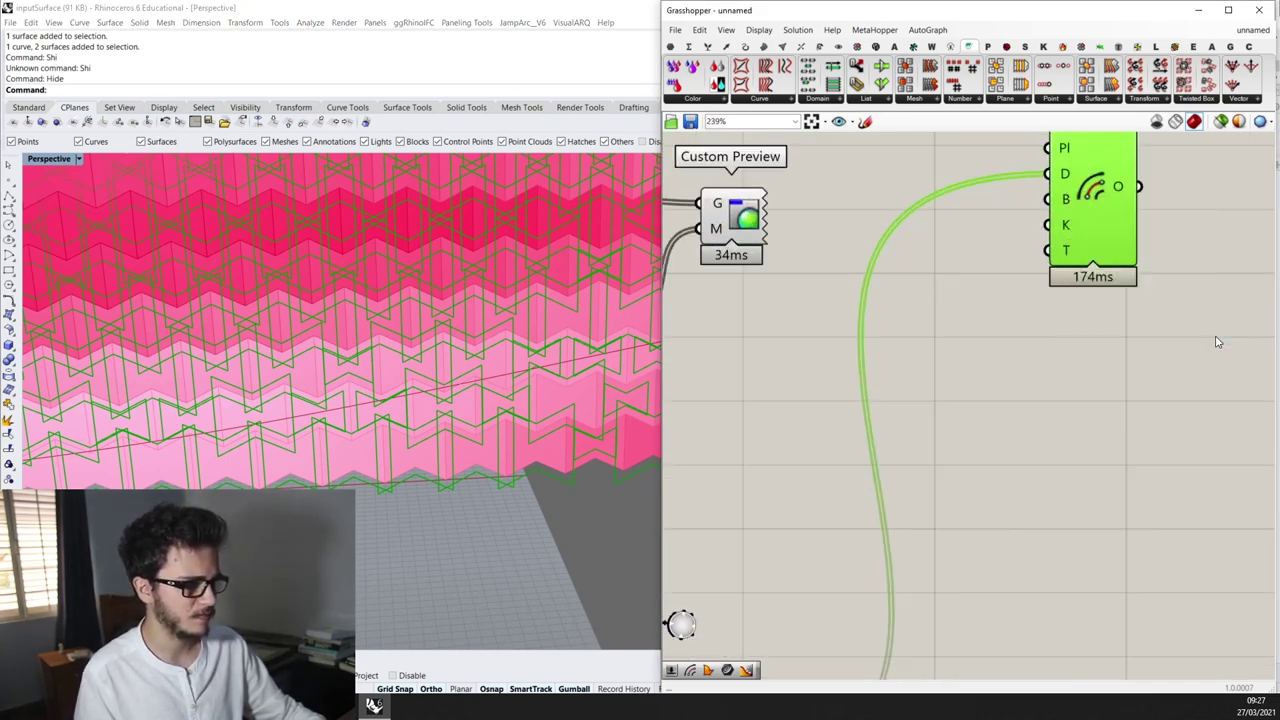
scroll(1023, 348, "down", 5)
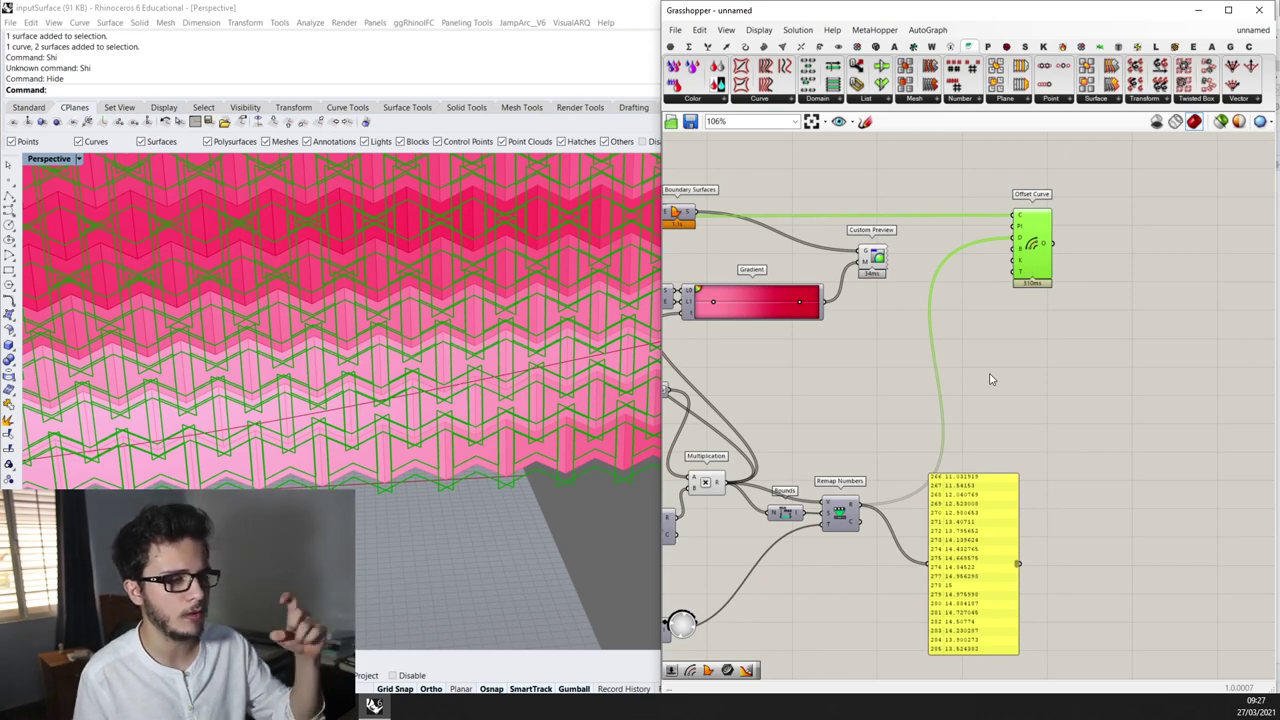
Feed the Panel with Offset Curve's output and place it beside the component, leaving a gap between them
right_click_drag(1005, 360, 962, 356)
left_click_drag(912, 548, 1108, 300)
scroll(1026, 282, "up", 1)
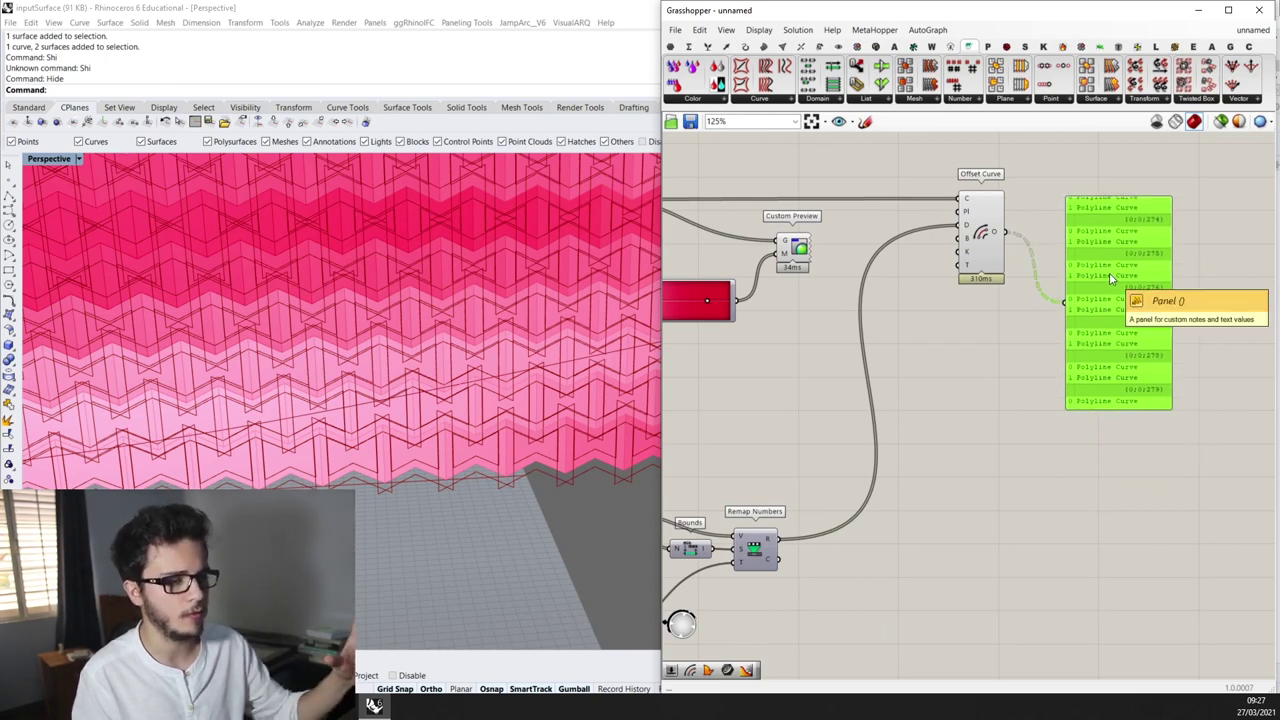
left_click_drag(1110, 279, 1188, 301)
Add a Sort List component next to Offset Curve and move the Panel further aside
double_click(1074, 366)
type("sort")
key("Return")
left_click_drag(1075, 368, 1118, 230)
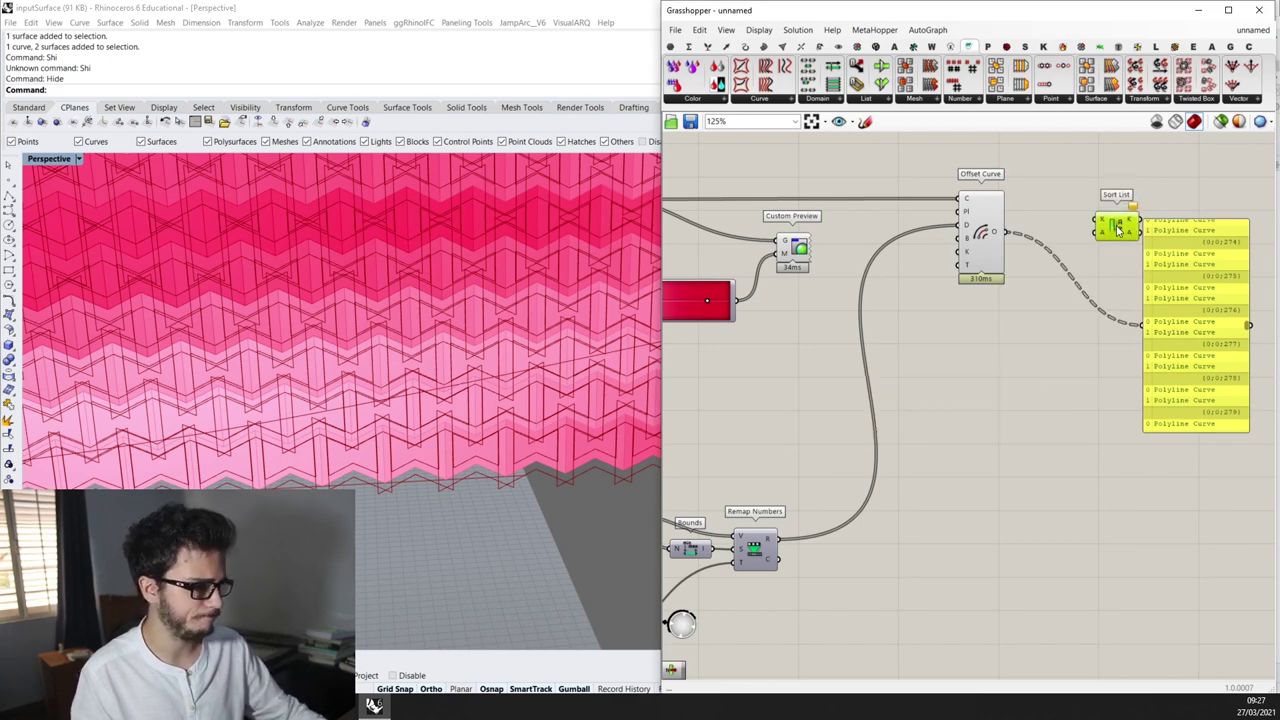
left_click_drag(1197, 268, 1220, 289)
Add a Length component below Sort List and feed it with Offset Curve's output
double_click(1084, 385)
type("length")
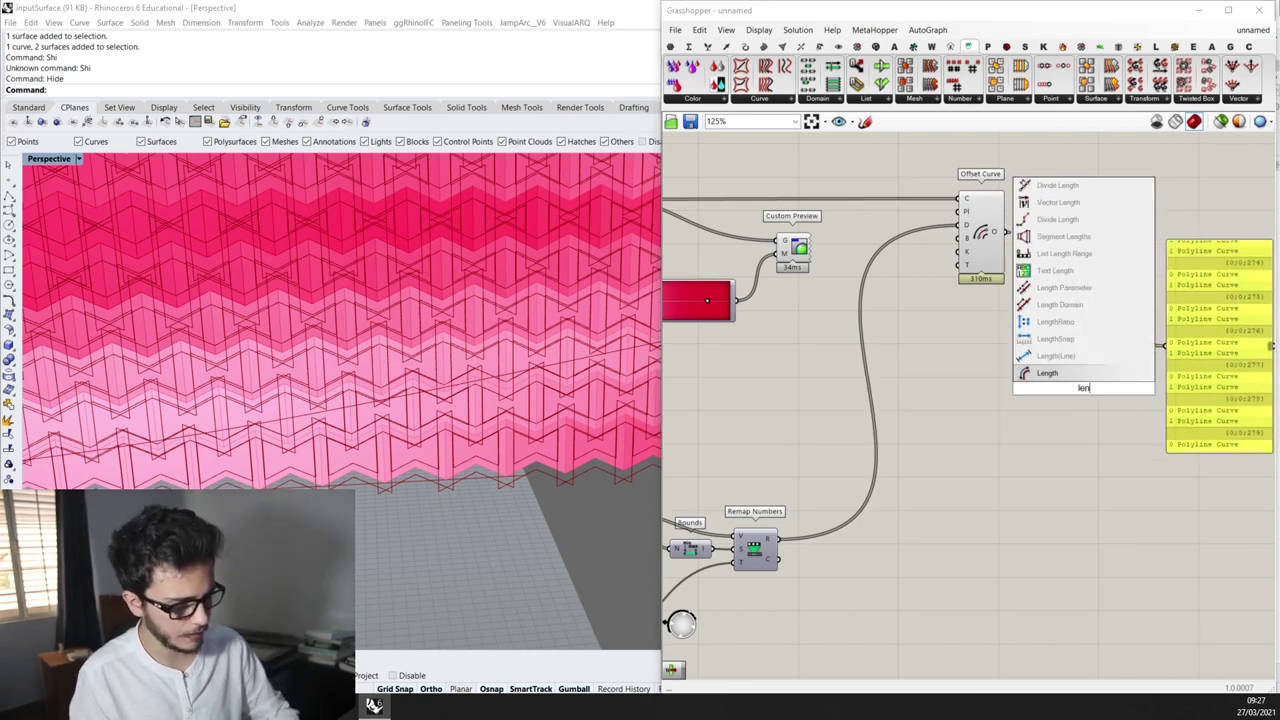
key("Return")
scroll(1080, 358, "up", 2)
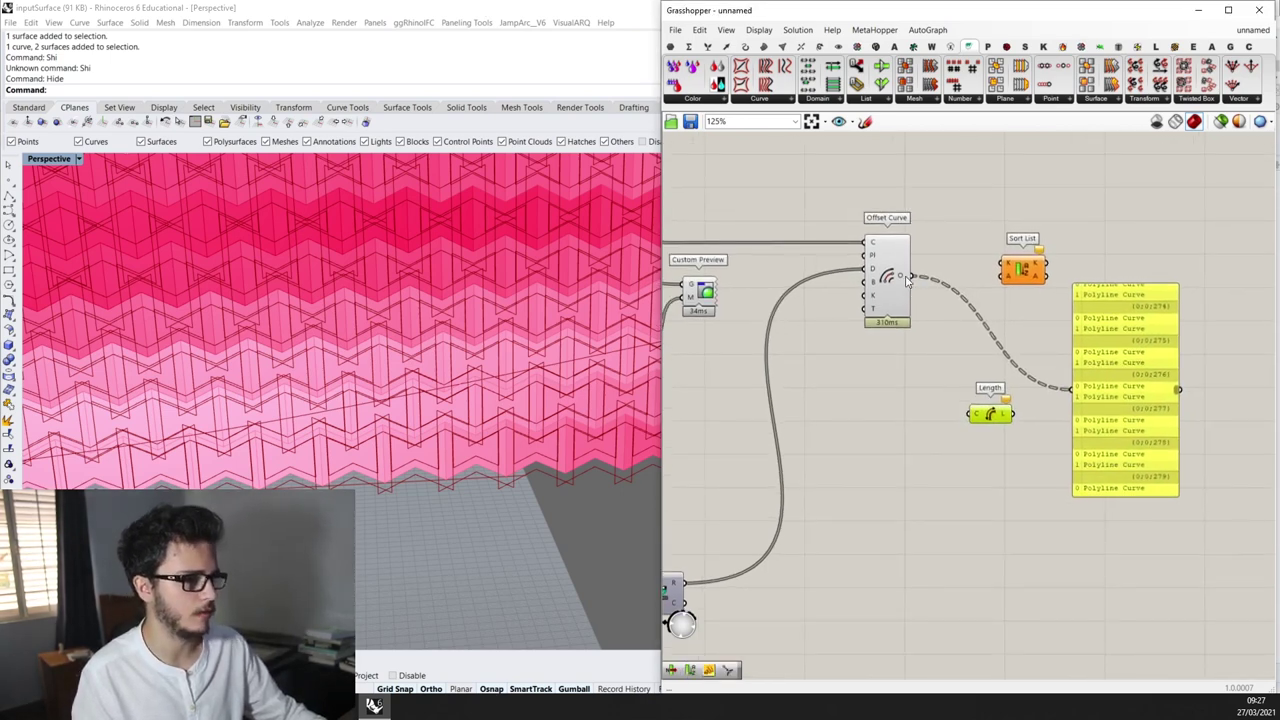
left_click_drag(913, 276, 1026, 349)
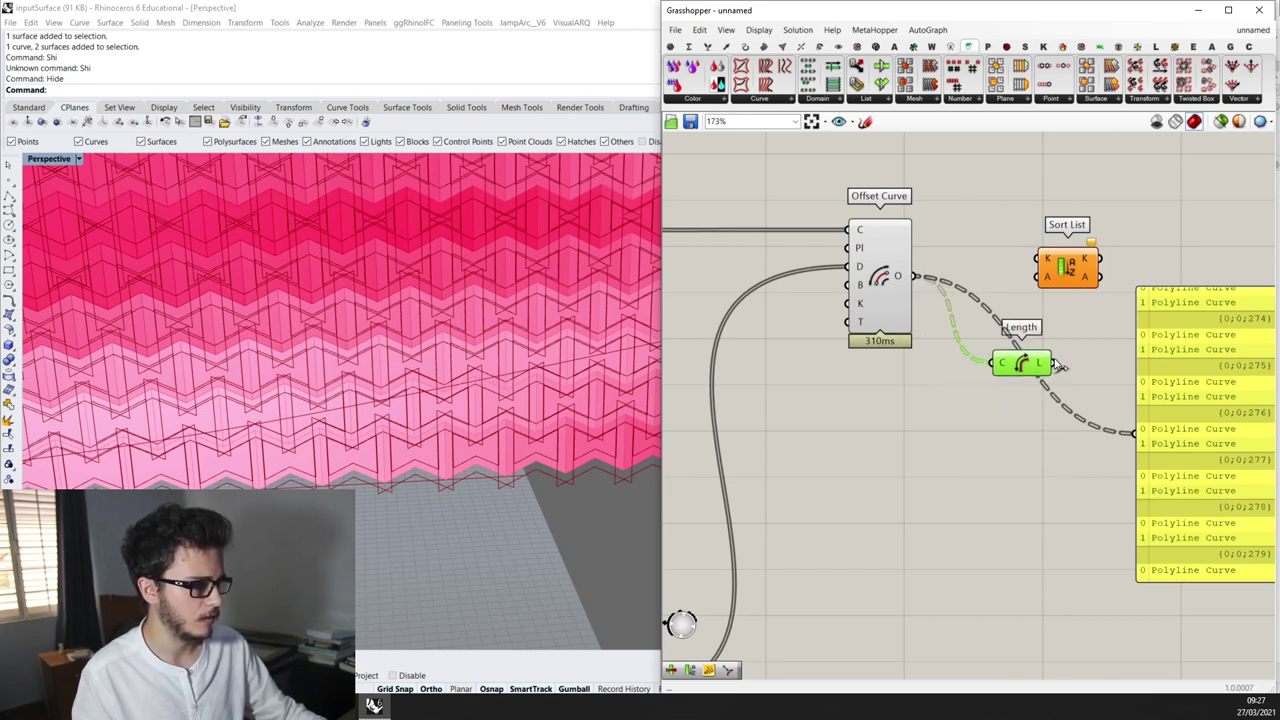
Connect Length to Sort List's K input and the offset curves to A, and feed the Panel with the sorted A output
left_click_drag(1045, 270, 1144, 435)
left_click_drag(1218, 437, 1276, 431)
right_click_drag(1098, 483, 954, 494)
Add a List Item component and place it between Sort List and the Panel
double_click(952, 488)
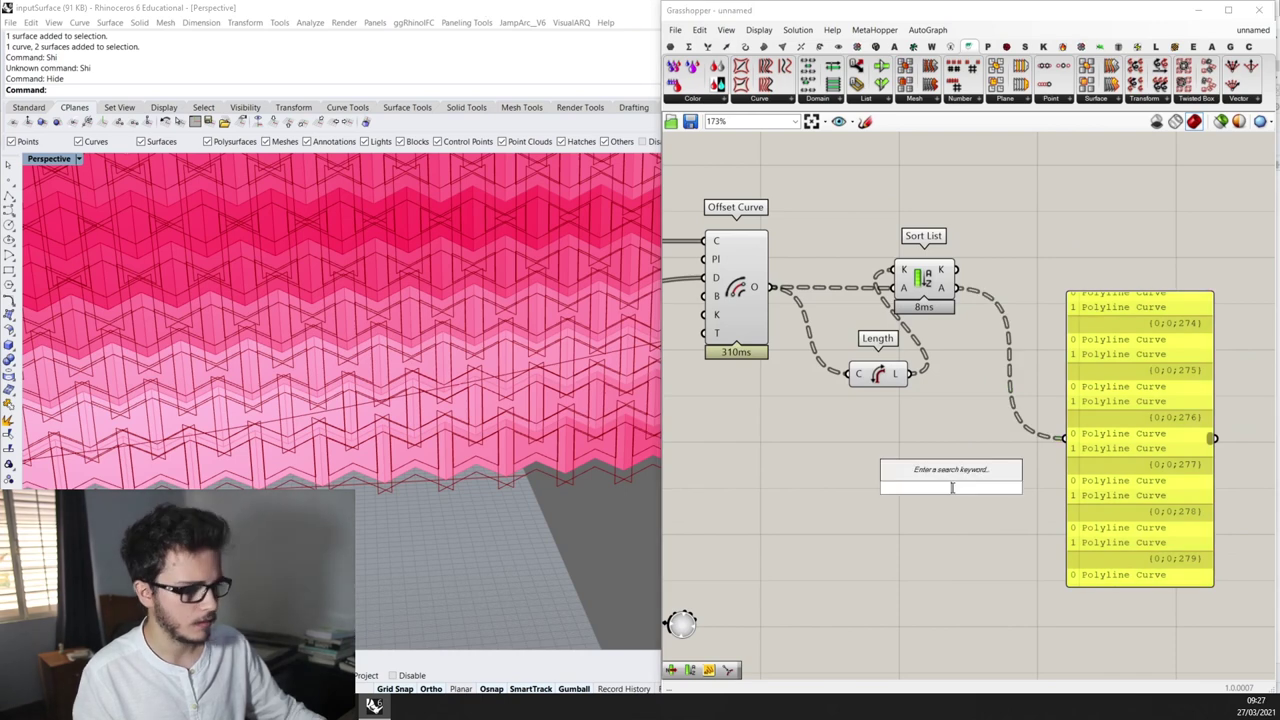
type("list item")
key("Return")
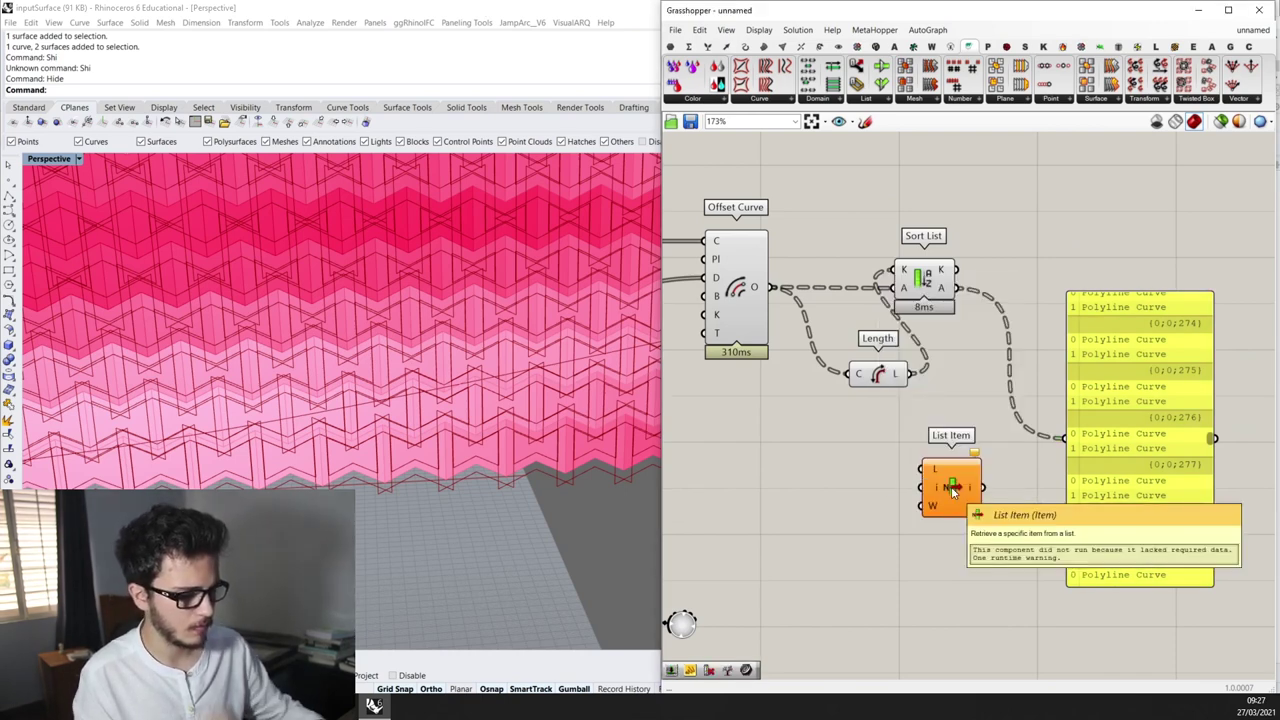
left_click_drag(953, 490, 1010, 398)
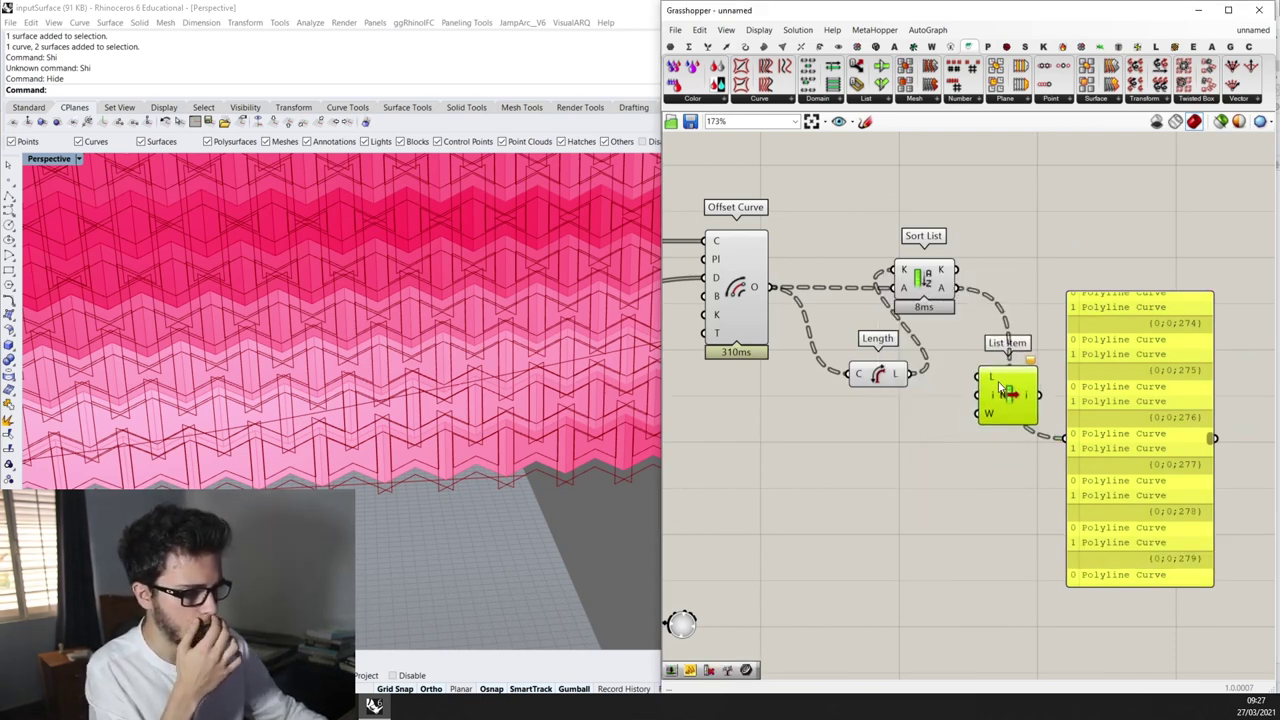
Feed List Item's L input with Sort List's sorted A output and switch off the preview of Sort List and Offset Curve
left_click_drag(970, 329, 957, 289)
left_click_drag(1003, 398, 880, 287)
scroll(1014, 360, "down", 5)
middle_click(880, 285)
left_click(913, 251)
scroll(1021, 354, "down", 1)
right_click_drag(1021, 354, 954, 348)
left_click(953, 347)
scroll(443, 348, "down", 5)
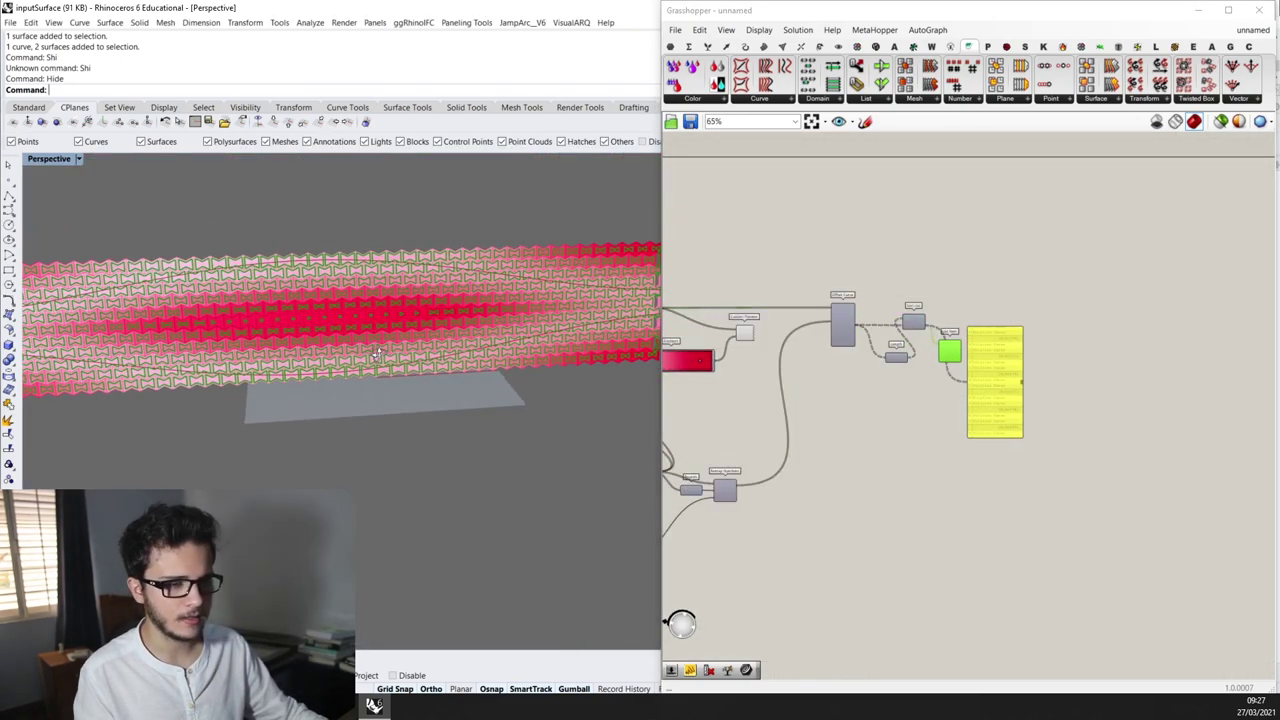
Examine the offset curves picked by List Item across the facade, especially in the darkest central rows
scroll(190, 295, "up", 3)
scroll(155, 278, "down", 3)
scroll(320, 275, "up", 4)
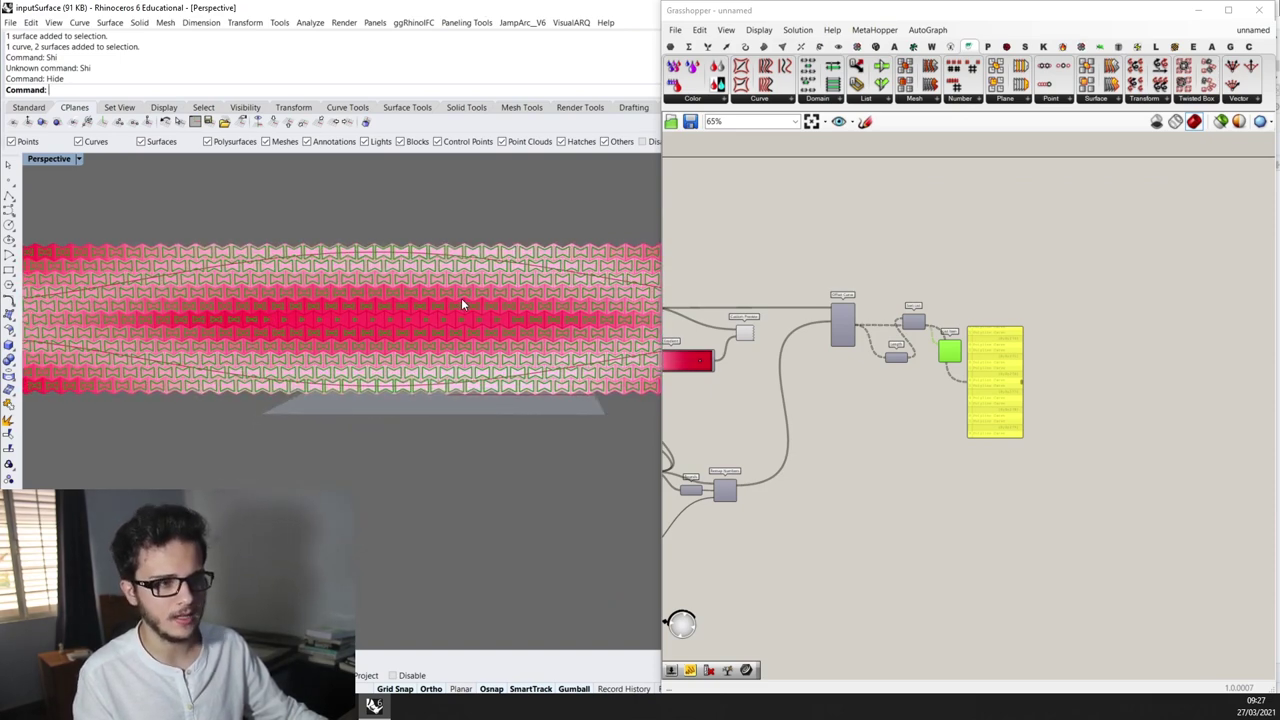
scroll(587, 299, "down", 2)
scroll(400, 319, "up", 6)
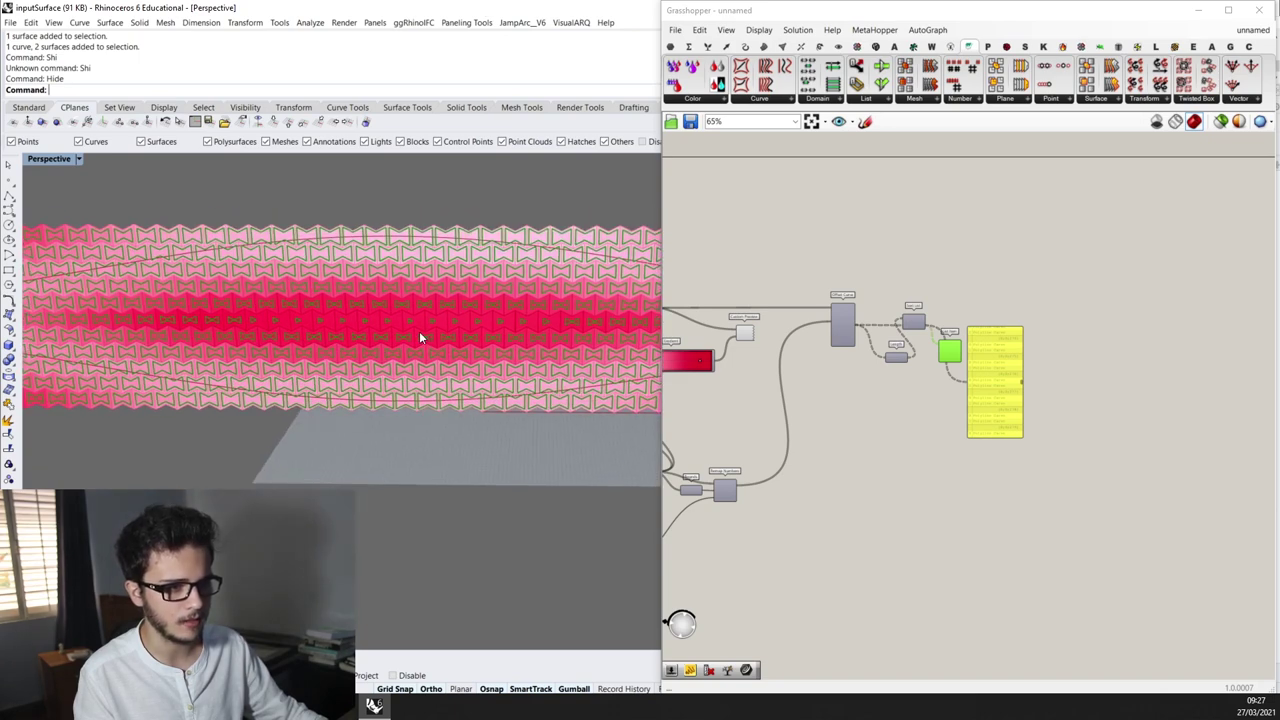
scroll(443, 322, "up", 3)
scroll(446, 320, "up", 4)
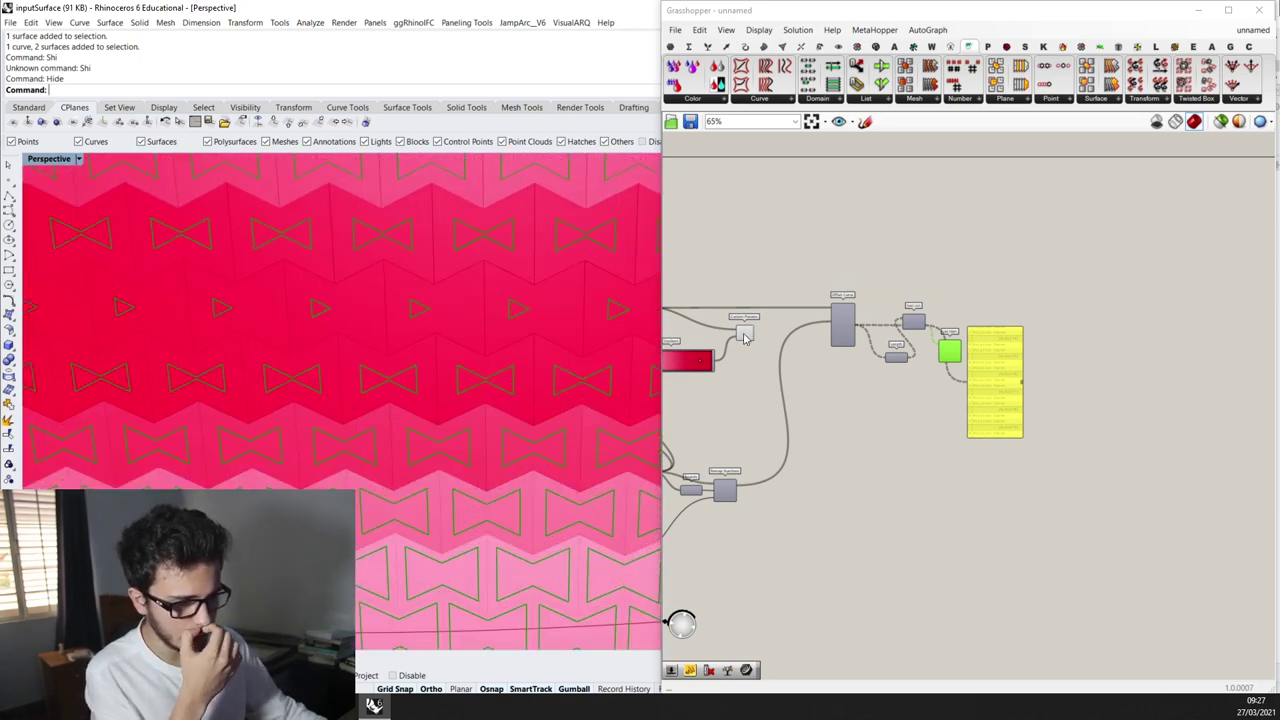
scroll(936, 275, "down", 1)
scroll(560, 320, "up", 2)
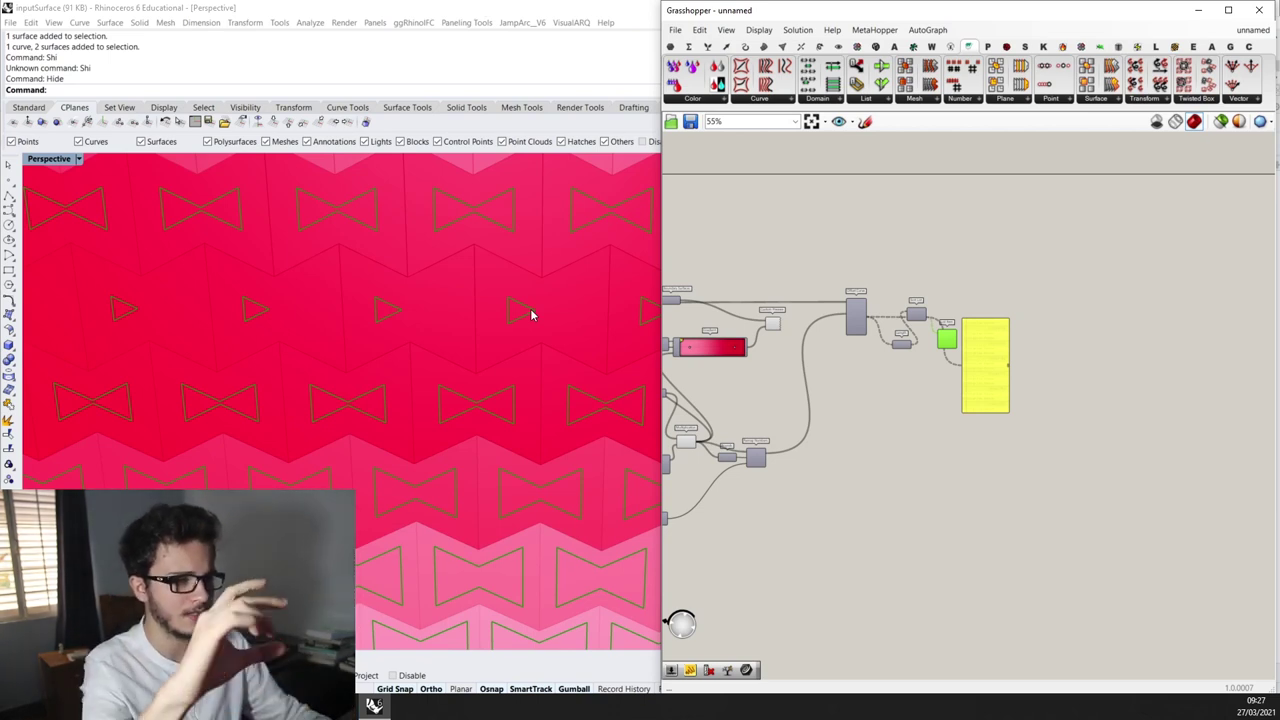
Set the Domain end slider of the Construct Domain that feeds the last Remap Numbers to 12
scroll(866, 374, "down", 2)
right_click_drag(866, 374, 928, 343)
scroll(790, 436, "up", 4)
right_click_drag(736, 453, 798, 433)
scroll(800, 432, "up", 4)
double_click(760, 450)
type("1")
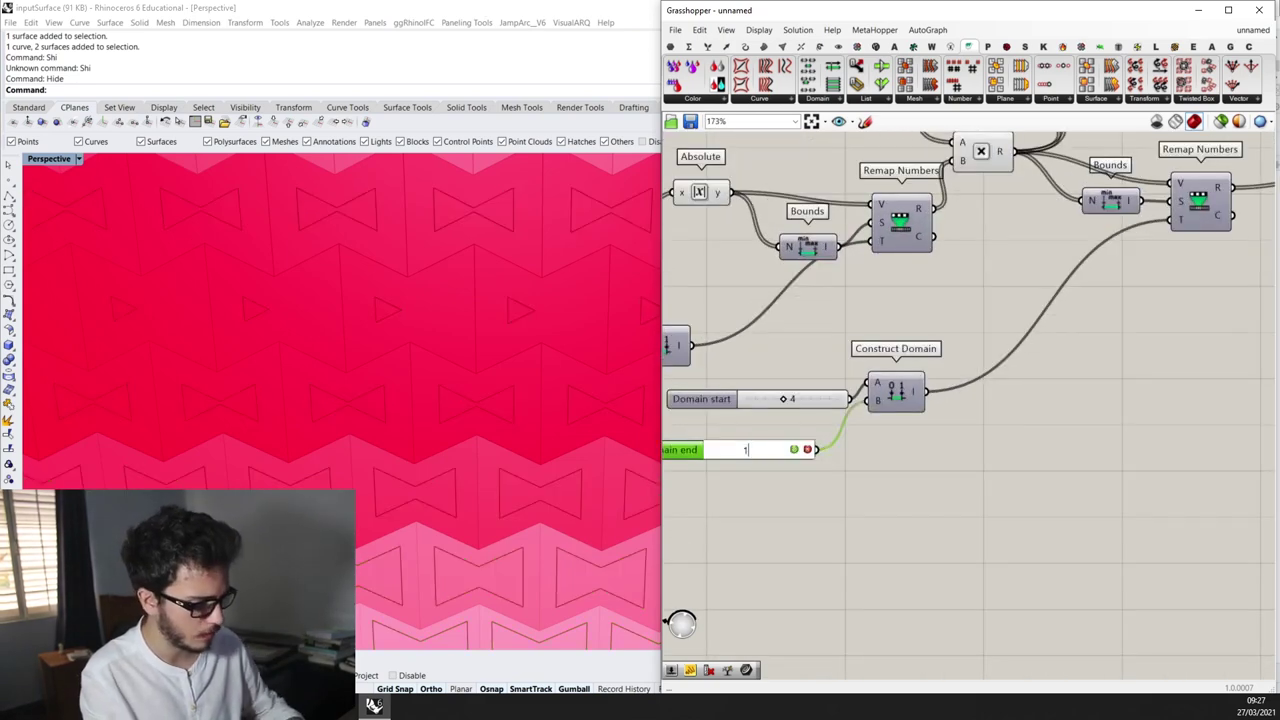
type("2")
key("Return")
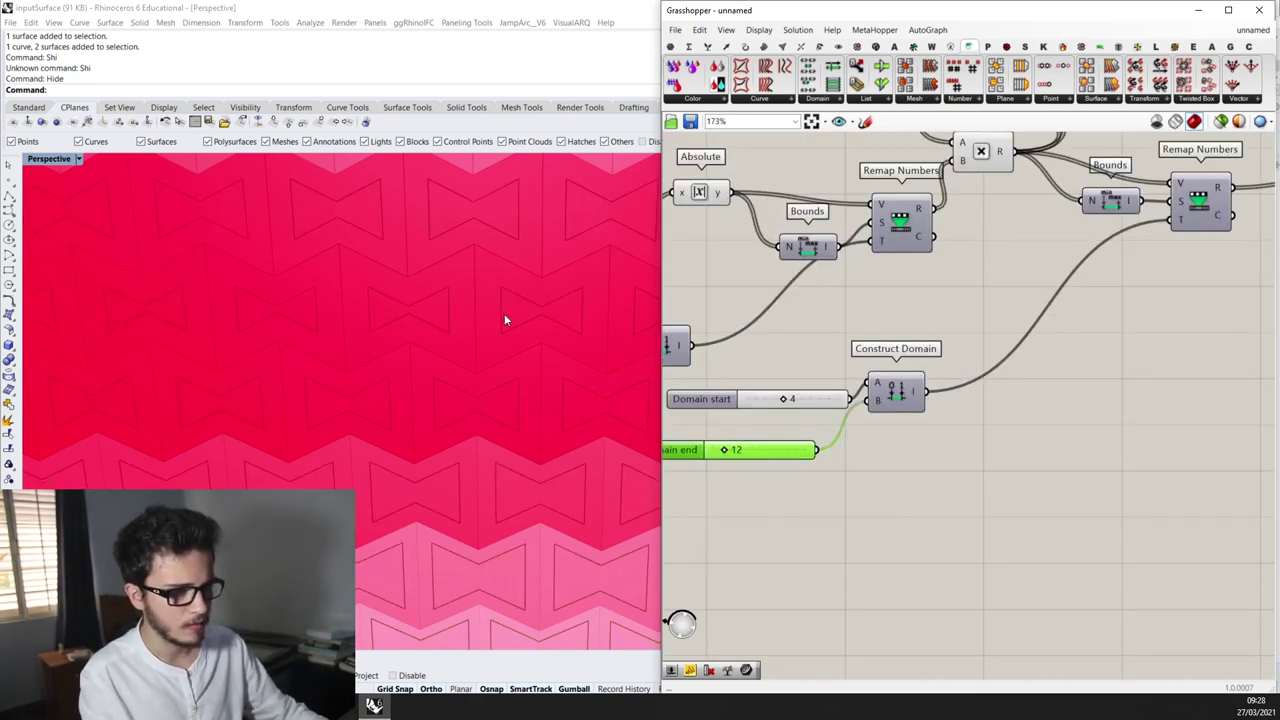
Try 14 on the Domain end slider, return it to 12 and check the cell openings across the facade
scroll(746, 476, "up", 2)
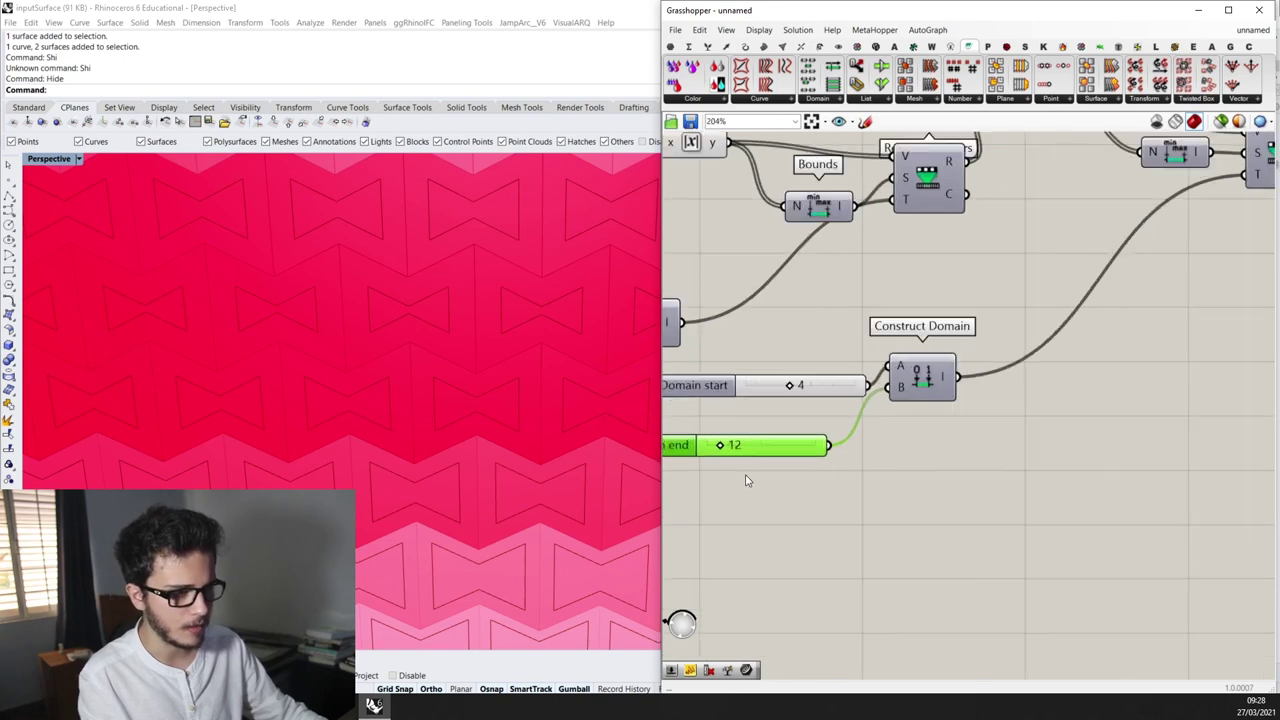
double_click(782, 446)
type("14")
key("Return")
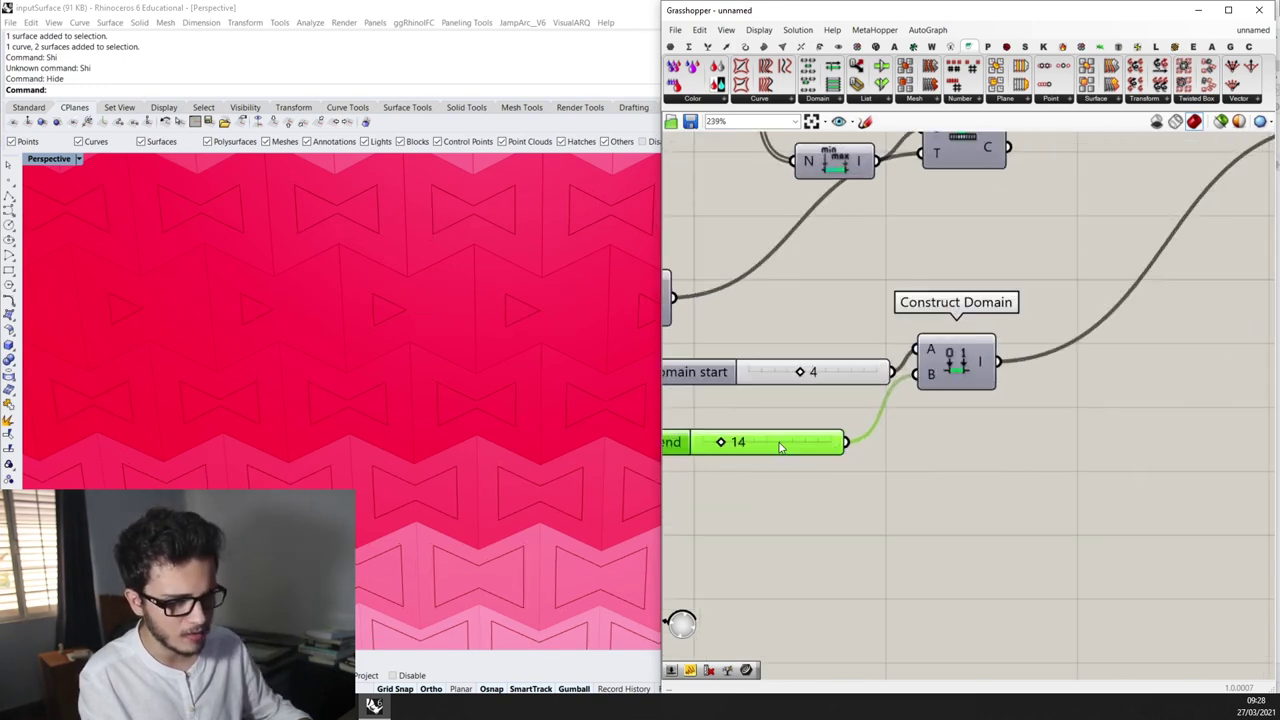
double_click(780, 443)
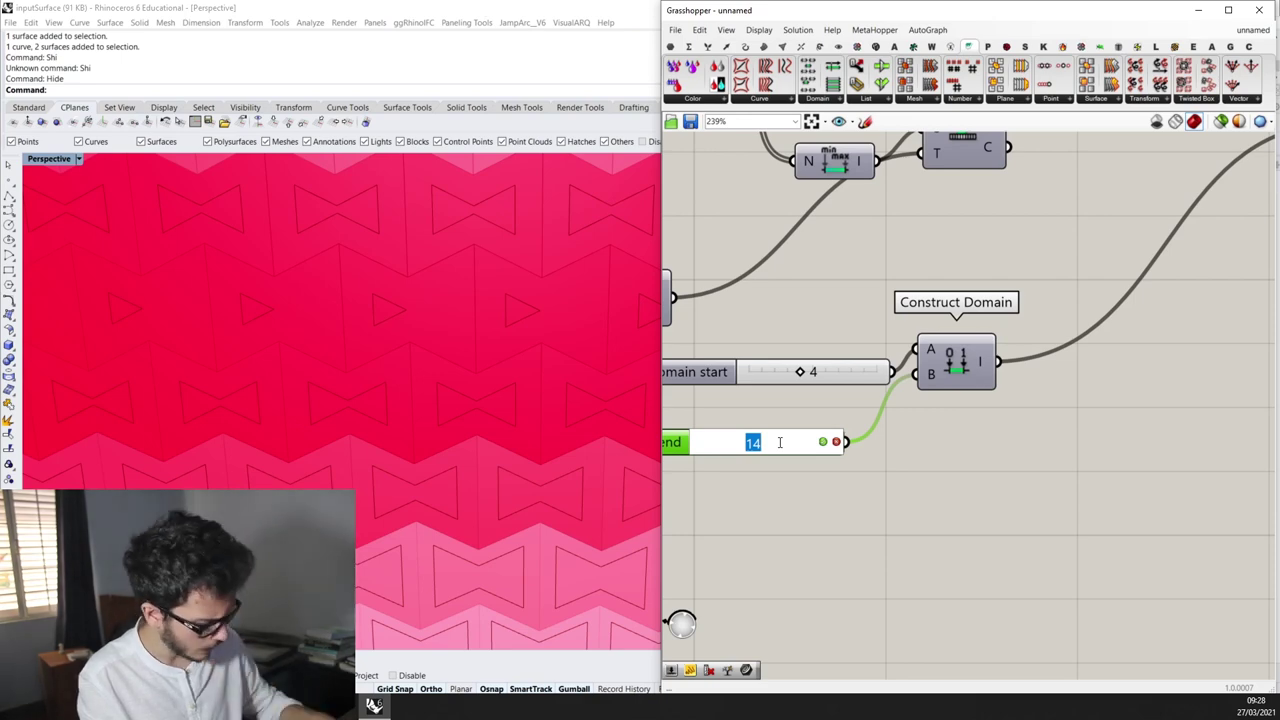
type("12")
key("Return")
scroll(664, 361, "down", 1)
scroll(371, 349, "down", 8)
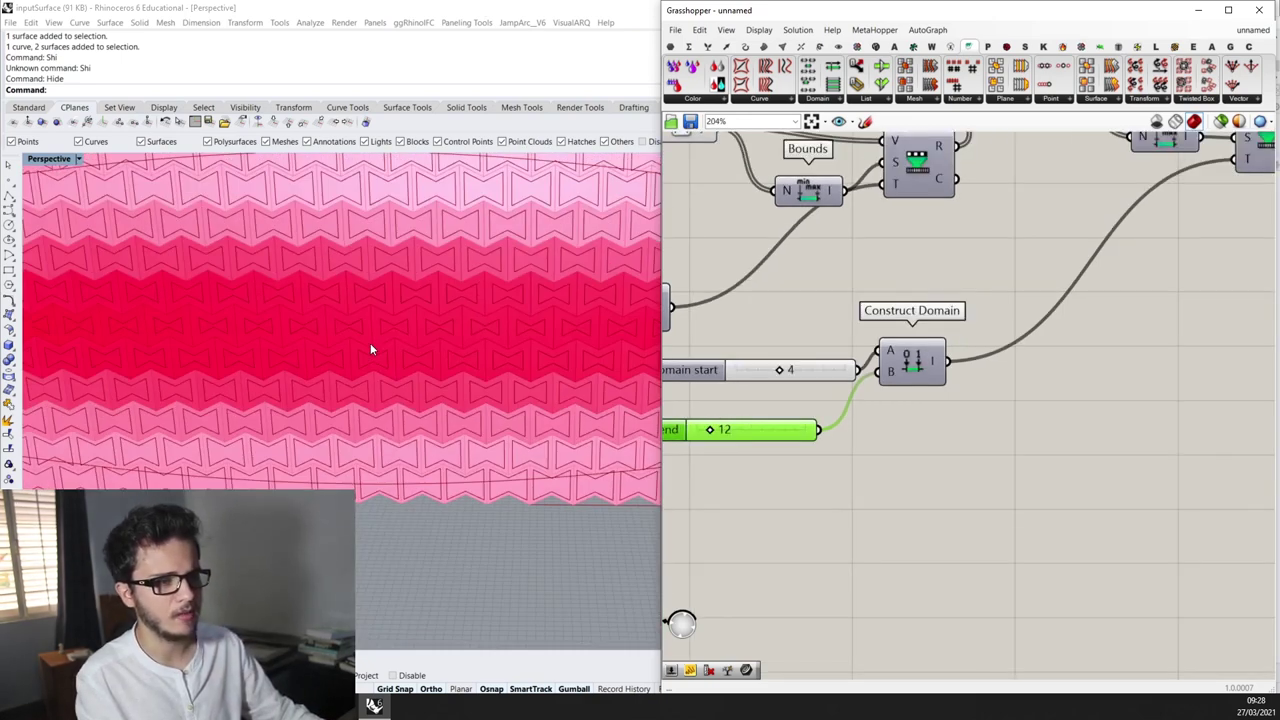
scroll(370, 348, "down", 8)
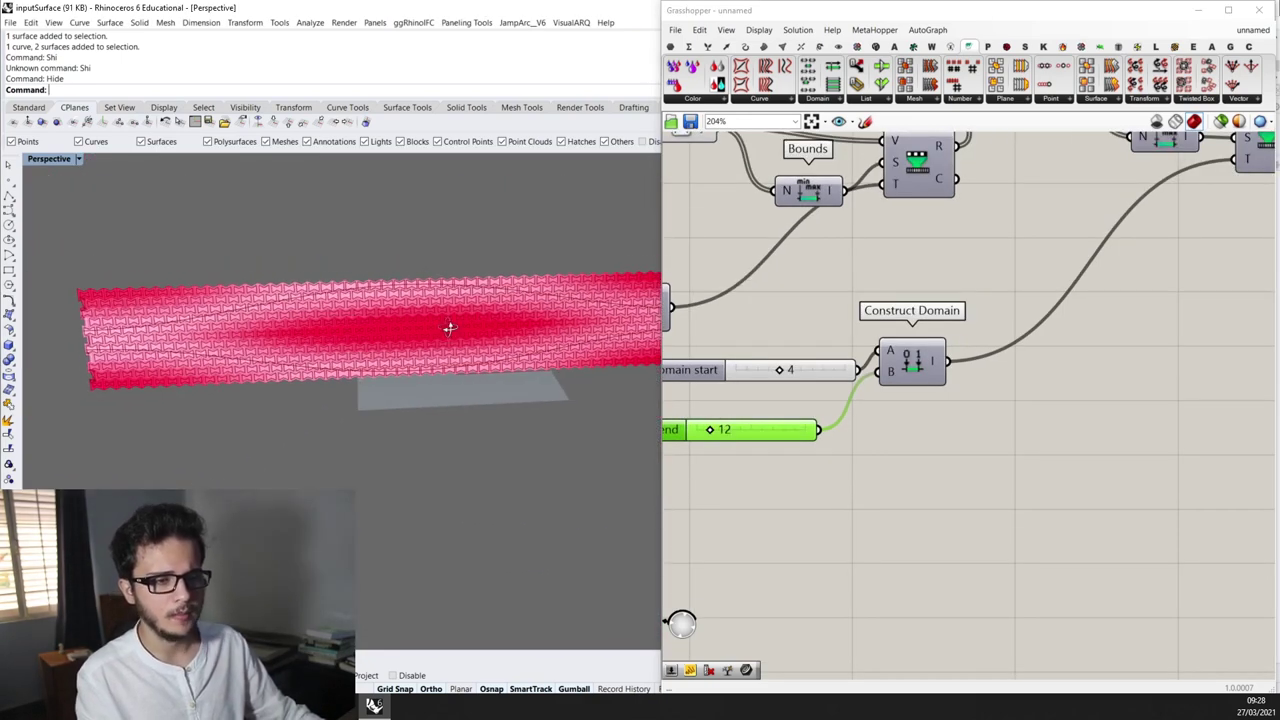
Feed the Panel with the R output of the last Remap Numbers and read the remapped offset distances
scroll(1023, 329, "down", 5)
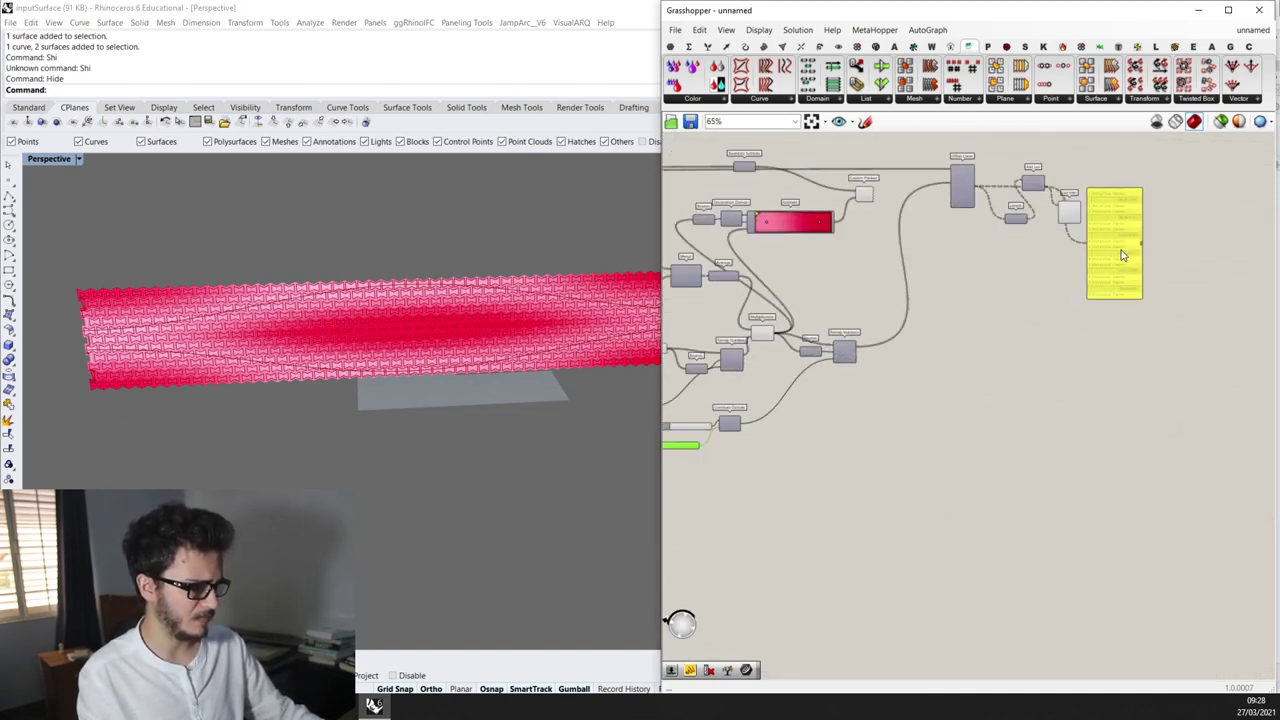
scroll(890, 368, "up", 3)
left_click_drag(1008, 329, 1060, 332)
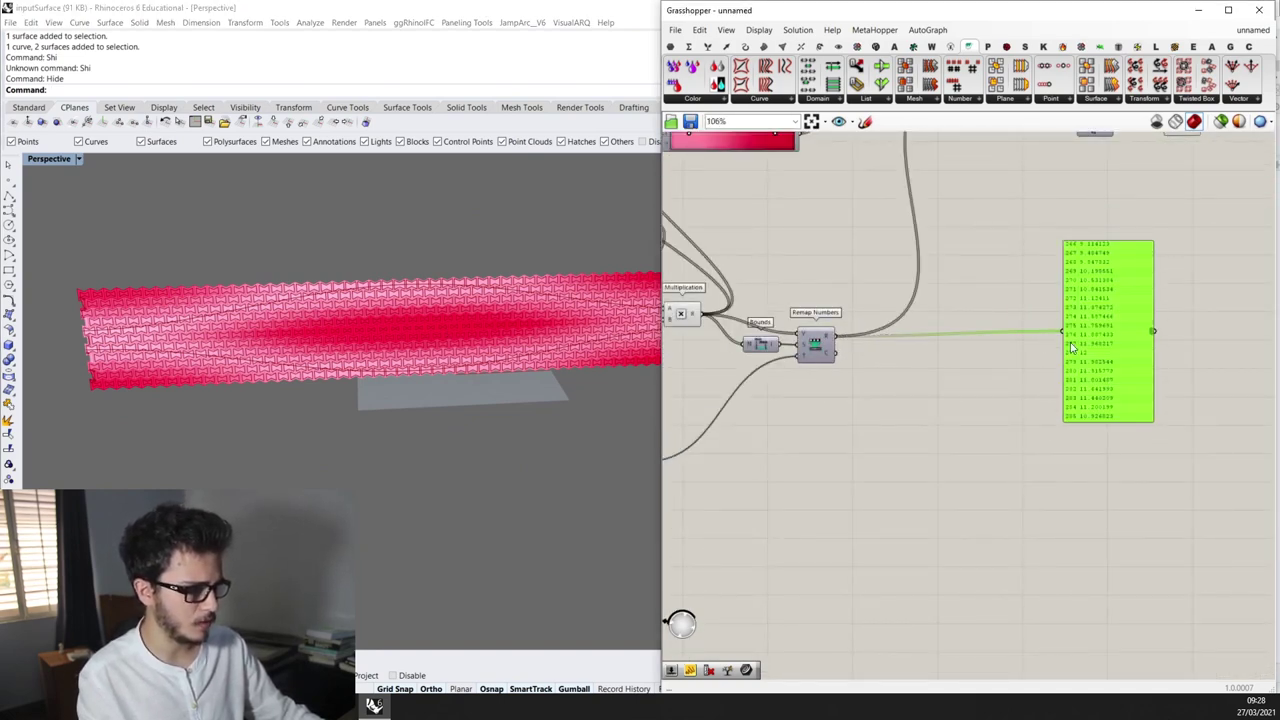
scroll(960, 300, "up", 4)
scroll(950, 510, "down", 2)
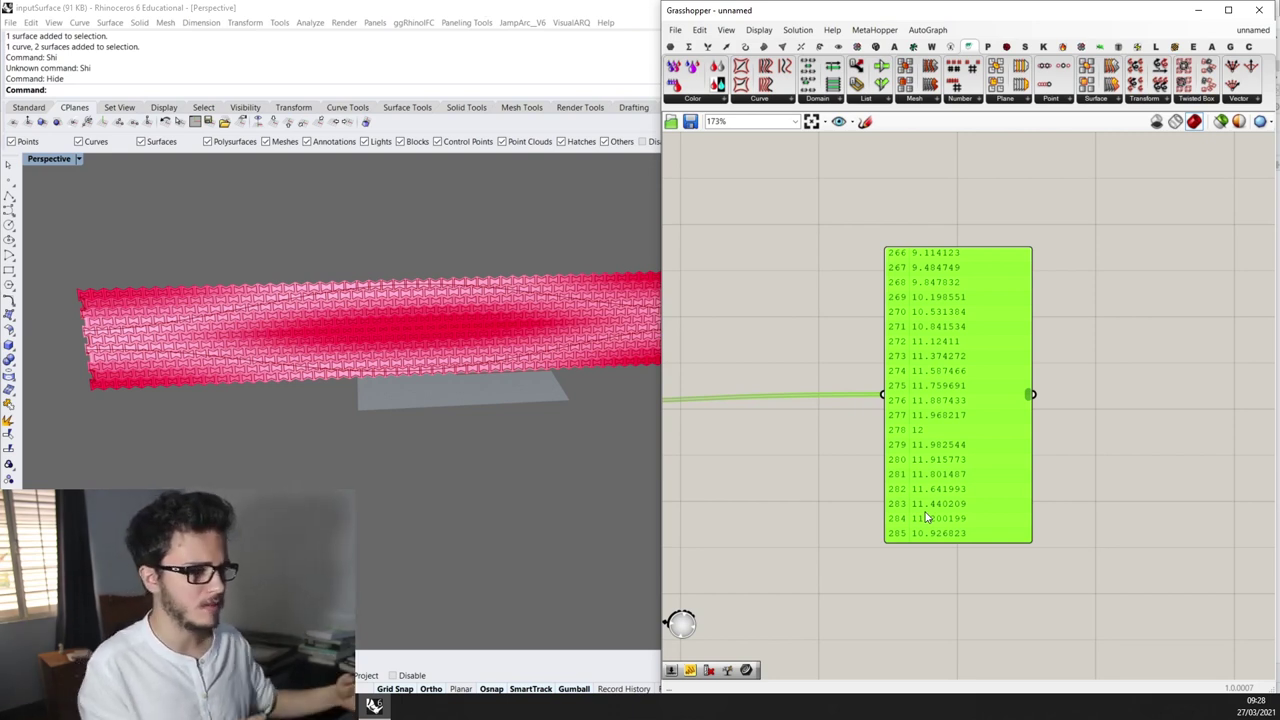
Add a Divide Domain component between the last Remap Numbers and the Panel, slightly below their wire
scroll(1064, 394, "down", 3)
right_click_drag(1064, 395, 1166, 372)
left_click(954, 449)
double_click(954, 450)
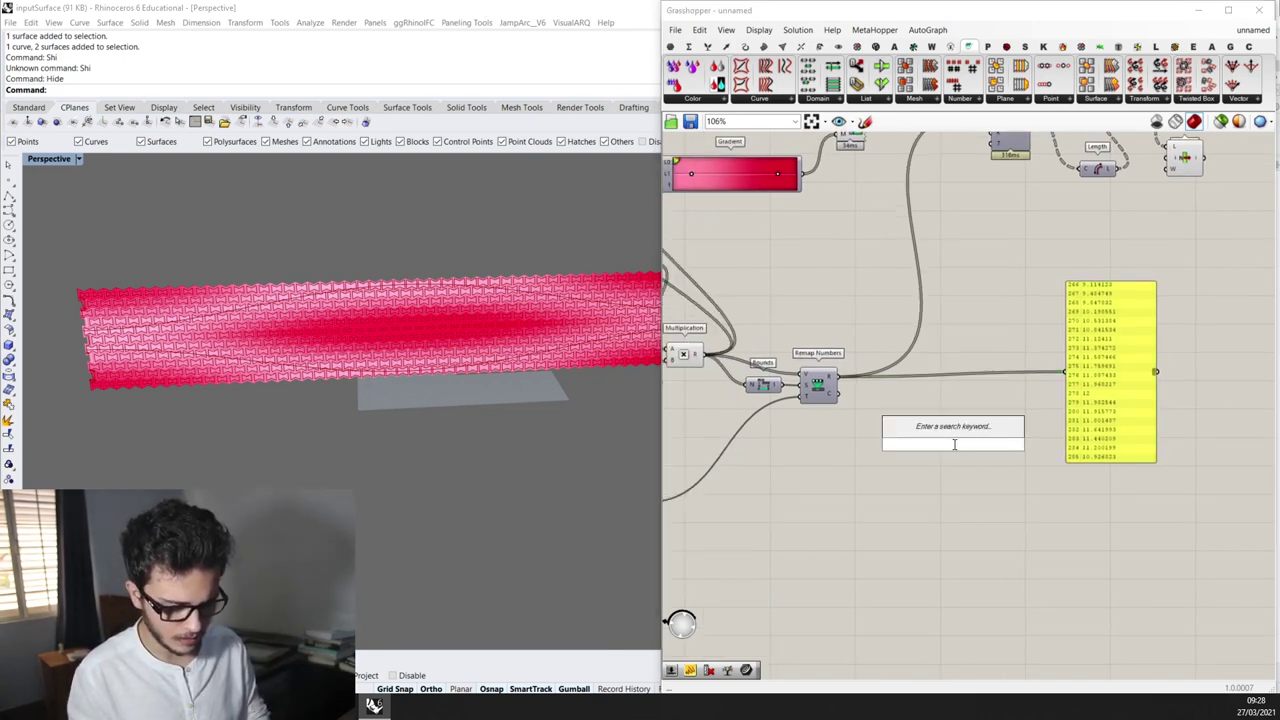
type("divid")
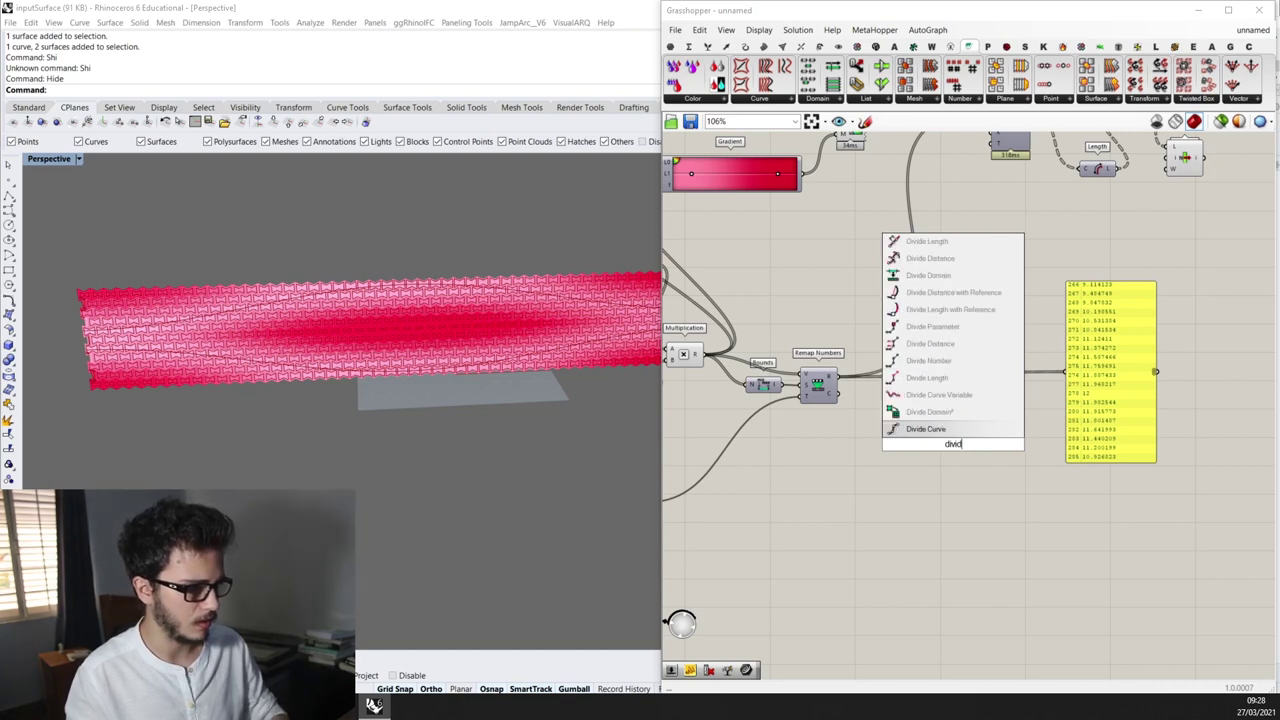
type("e doma")
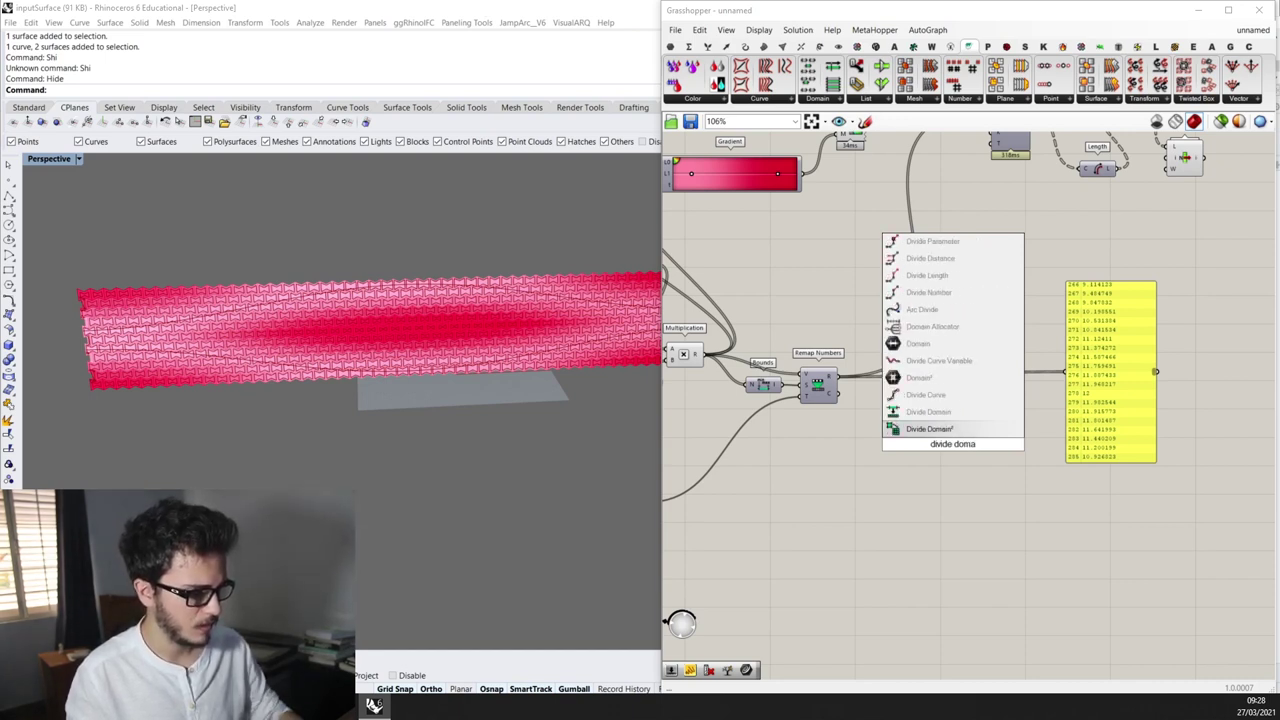
left_click(929, 428)
scroll(945, 465, "up", 5)
scroll(945, 465, "up", 1)
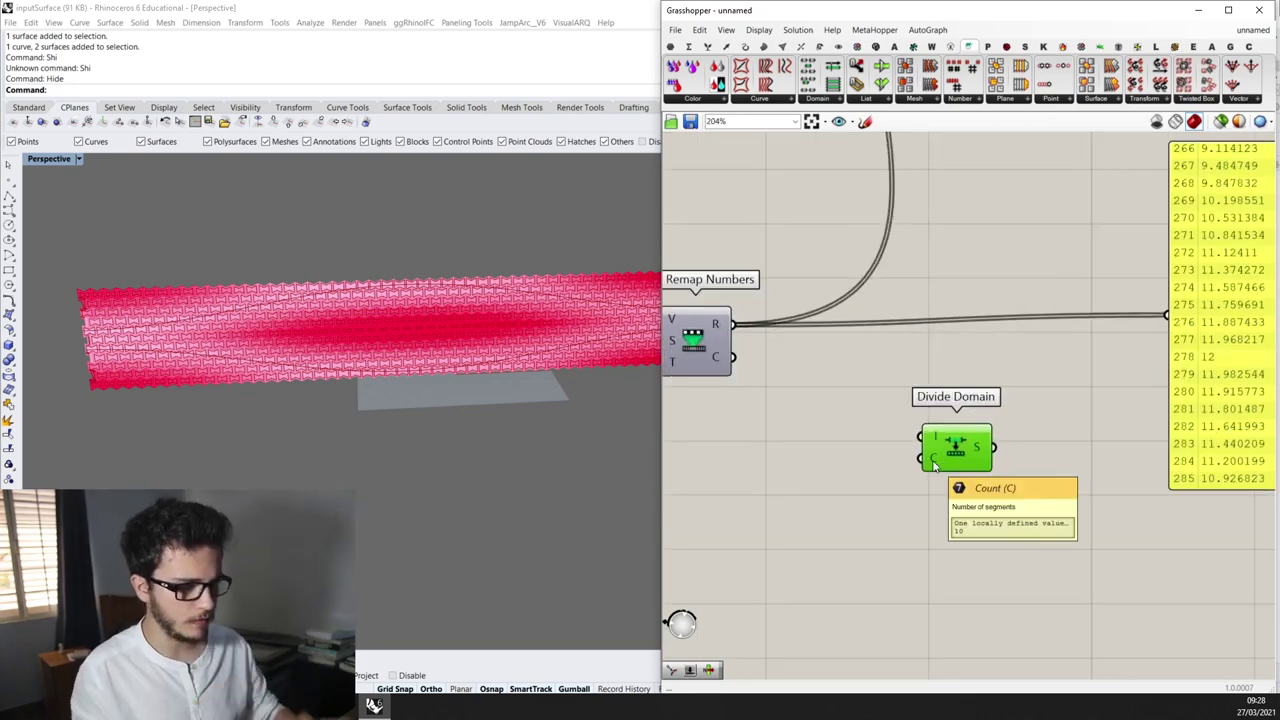
scroll(934, 465, "down", 5)
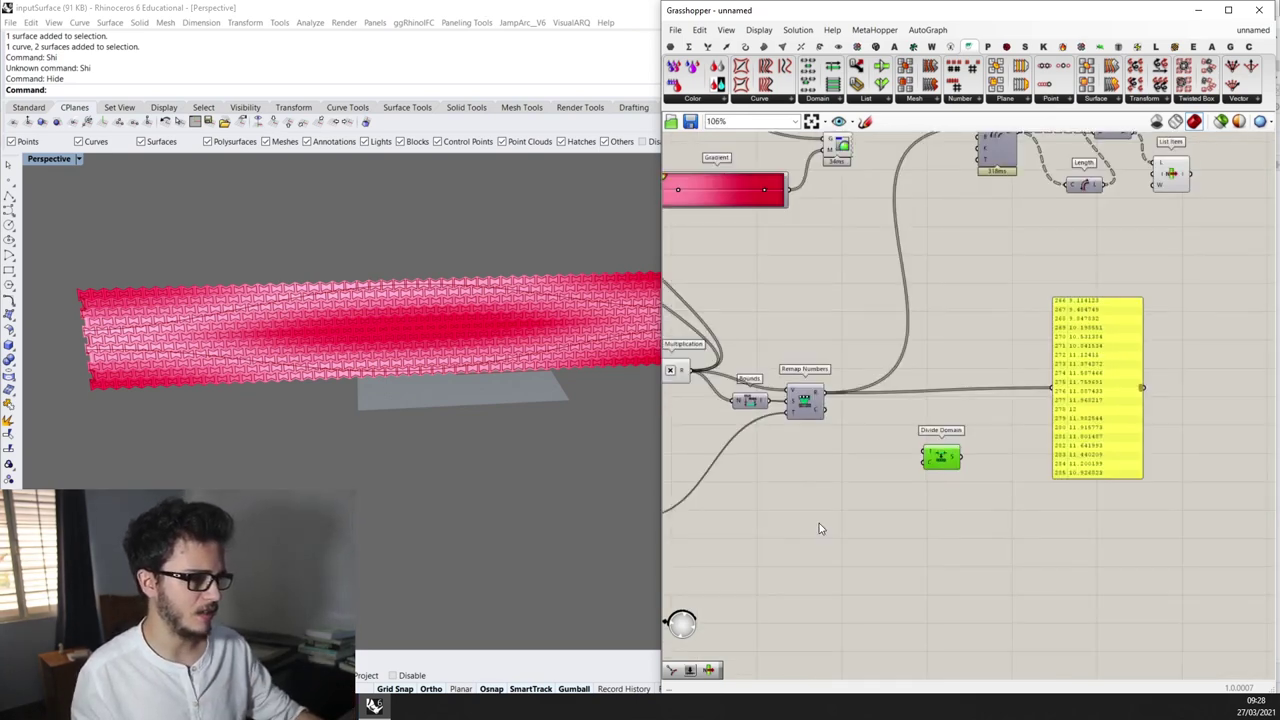
Add a Number Slider with the value 6 and connect it to Divide Domain's Count input
double_click(840, 488)
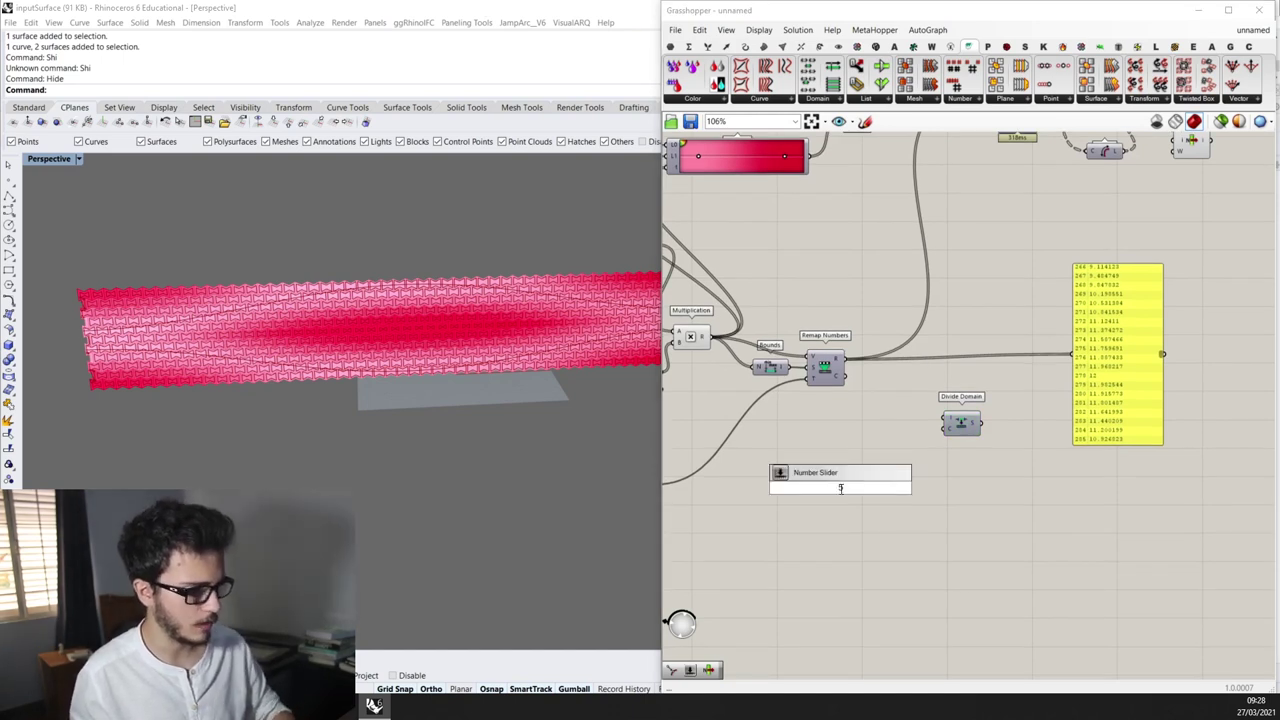
type("0")
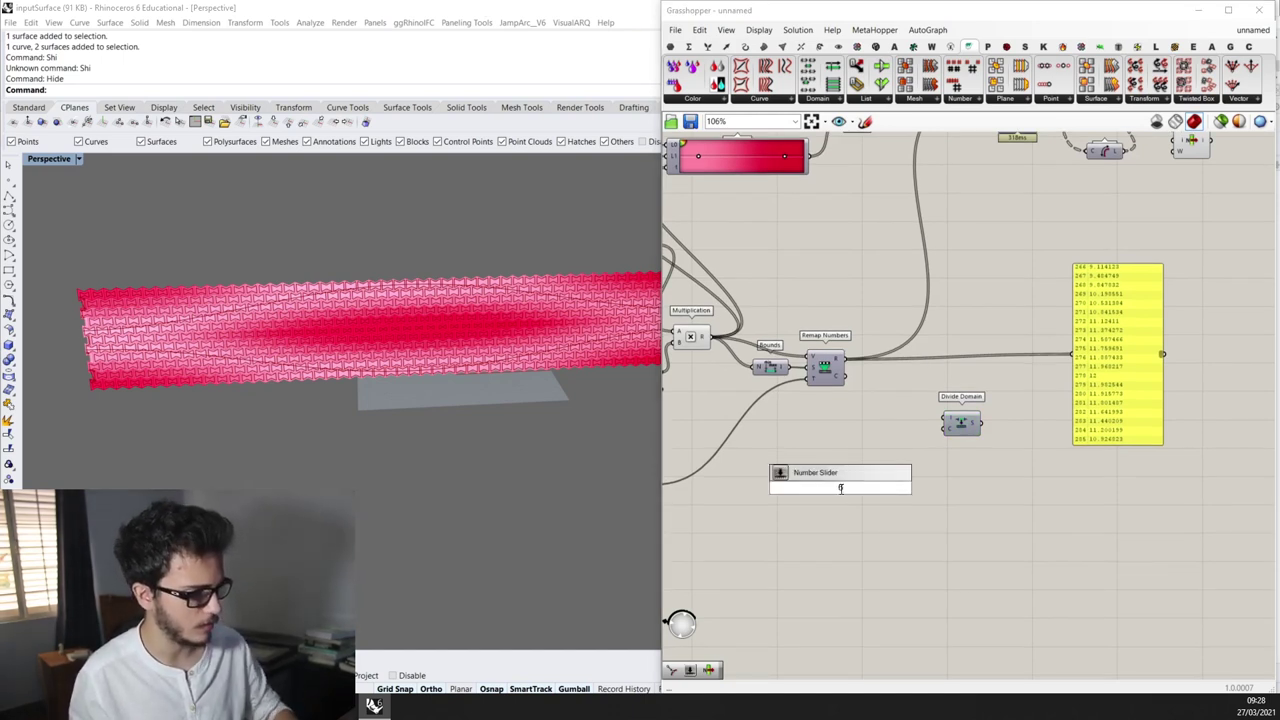
key("Return")
scroll(948, 428, "up", 2)
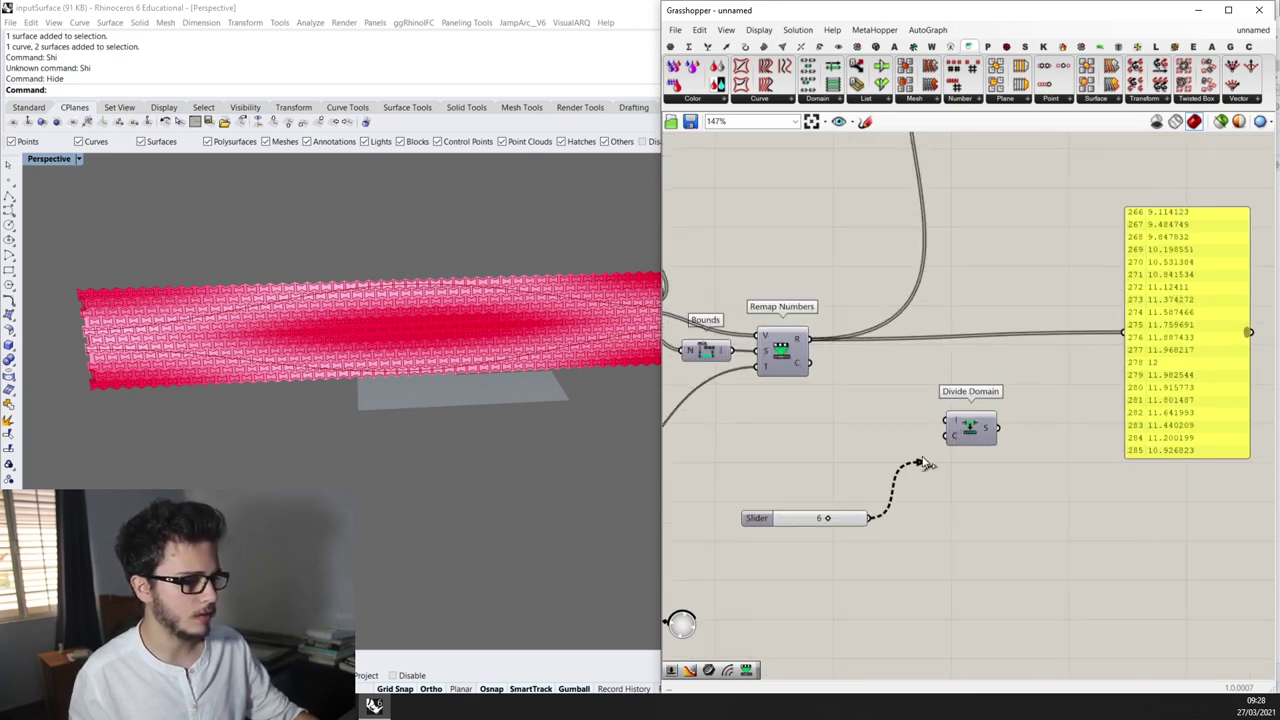
left_click_drag(942, 445, 946, 434)
Move Divide Domain together with its Count slider further below the last Remap Numbers
scroll(1024, 385, "down", 3)
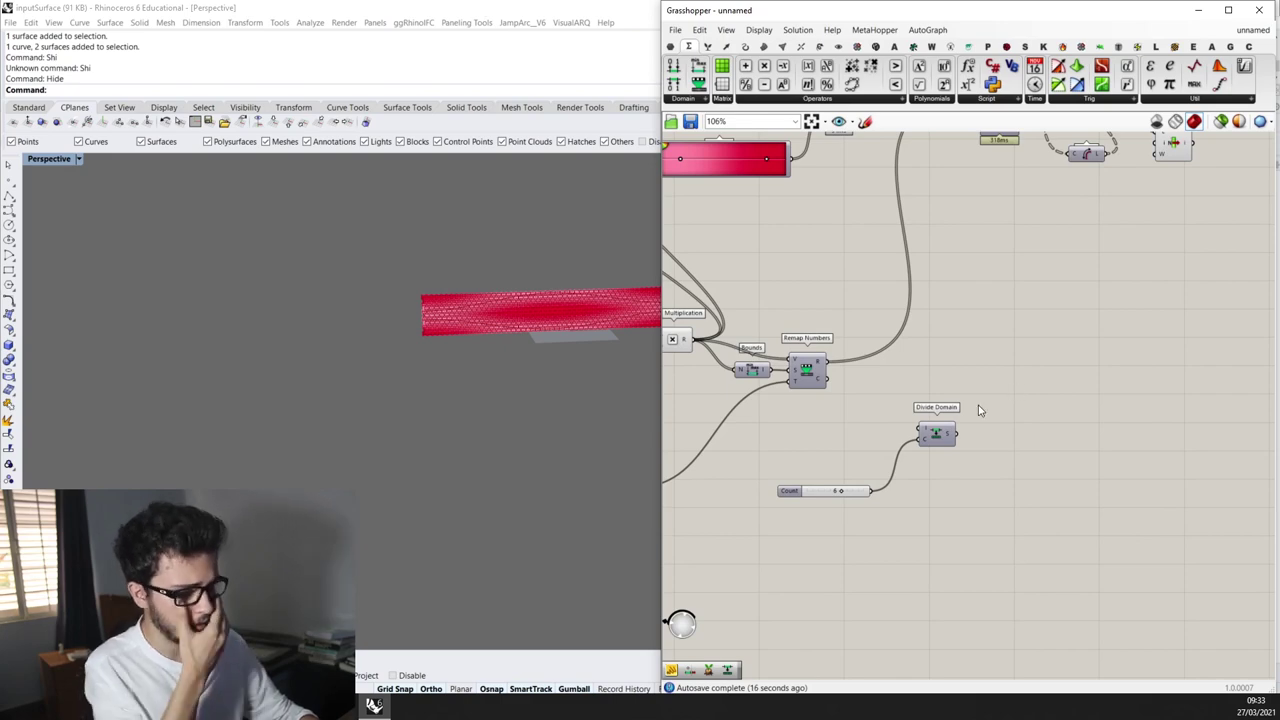
right_click_drag(890, 422, 963, 380)
scroll(963, 378, "down", 2)
left_click_drag(1031, 449, 914, 396)
scroll(1023, 398, "up", 1)
scroll(1029, 403, "up", 2)
left_click_drag(1013, 393, 995, 483)
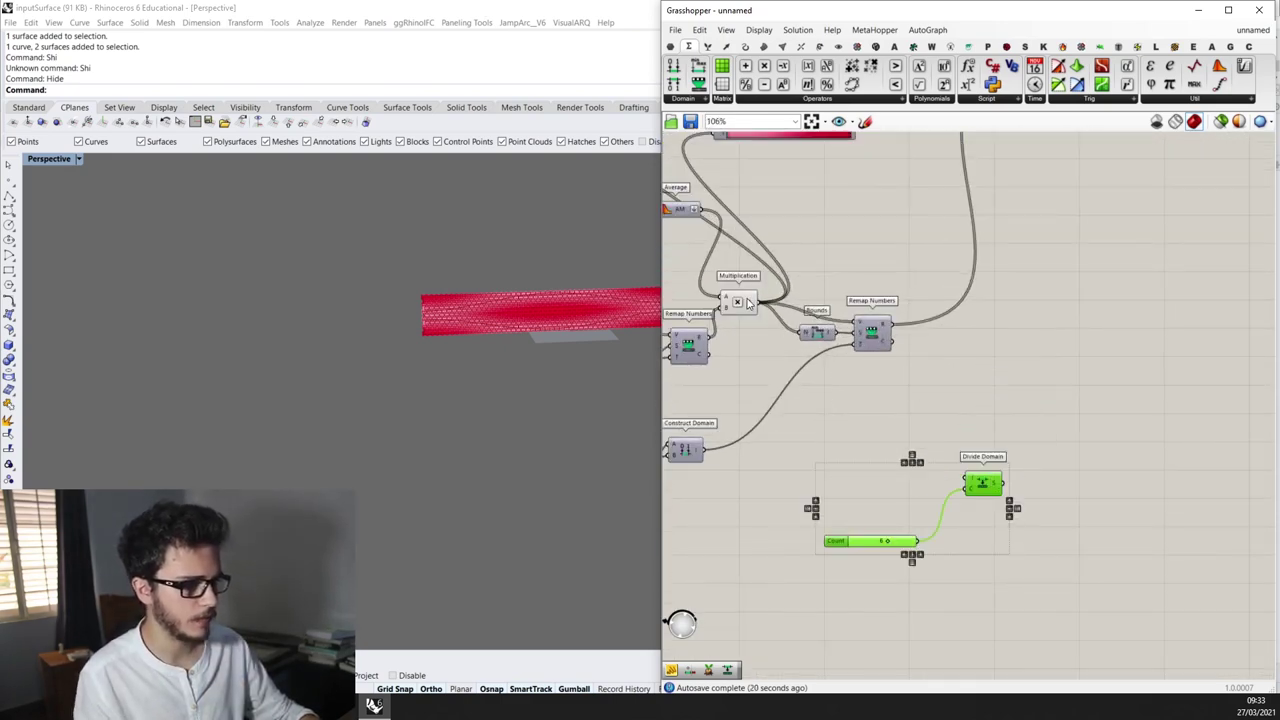
left_click_drag(827, 340, 857, 393, "alt")
scroll(812, 365, "up", 1)
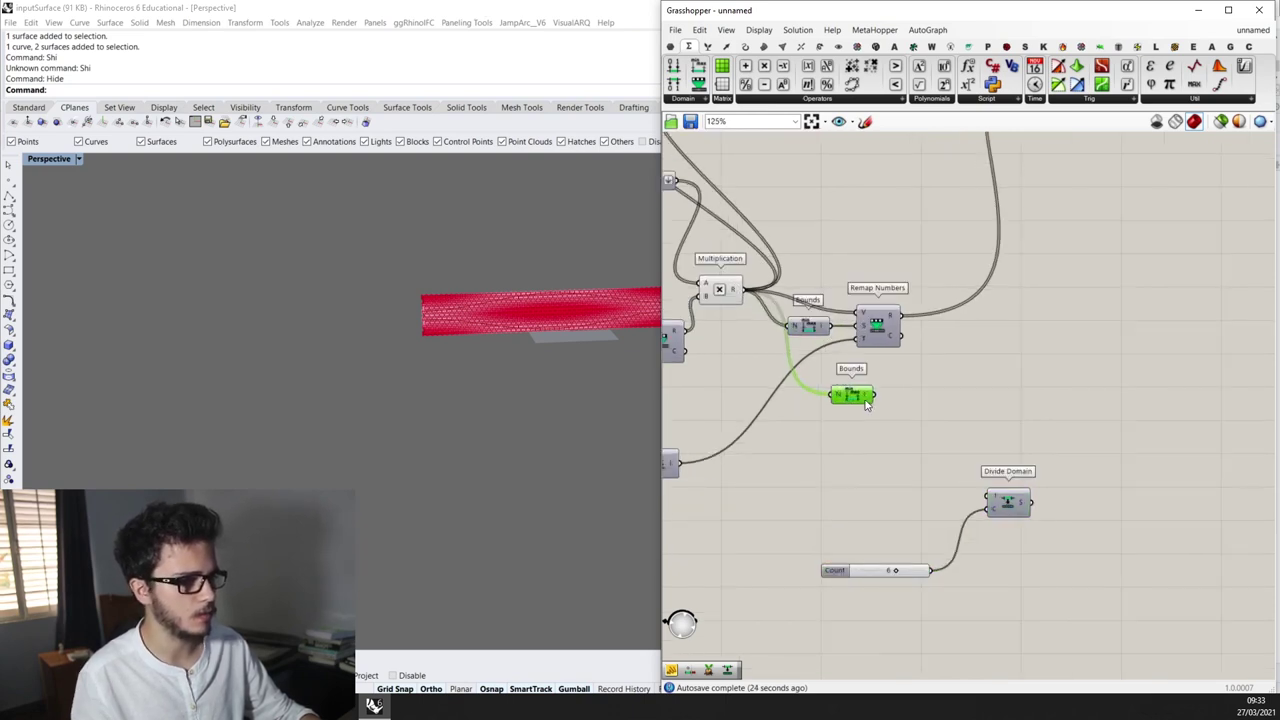
key("Delete")
Connect the I output of the Bounds next to the last Remap Numbers to Divide Domain's I input
scroll(828, 327, "up", 1)
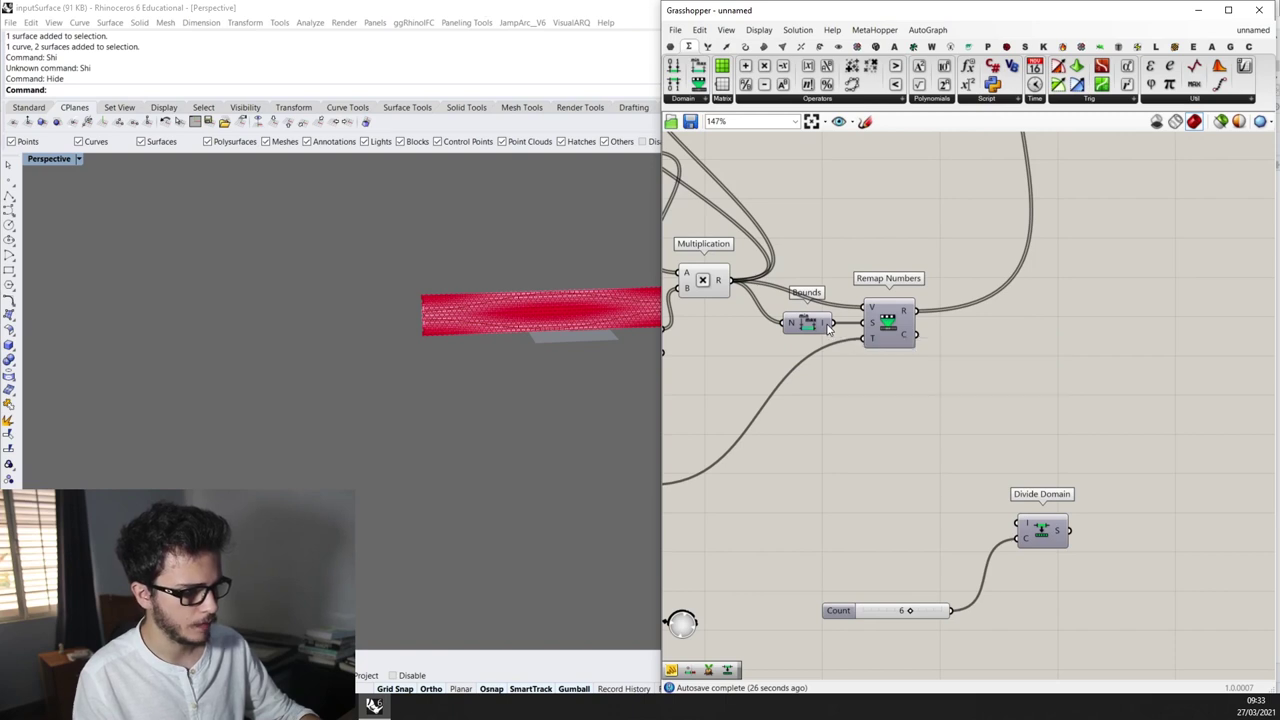
left_click_drag(828, 325, 1012, 522)
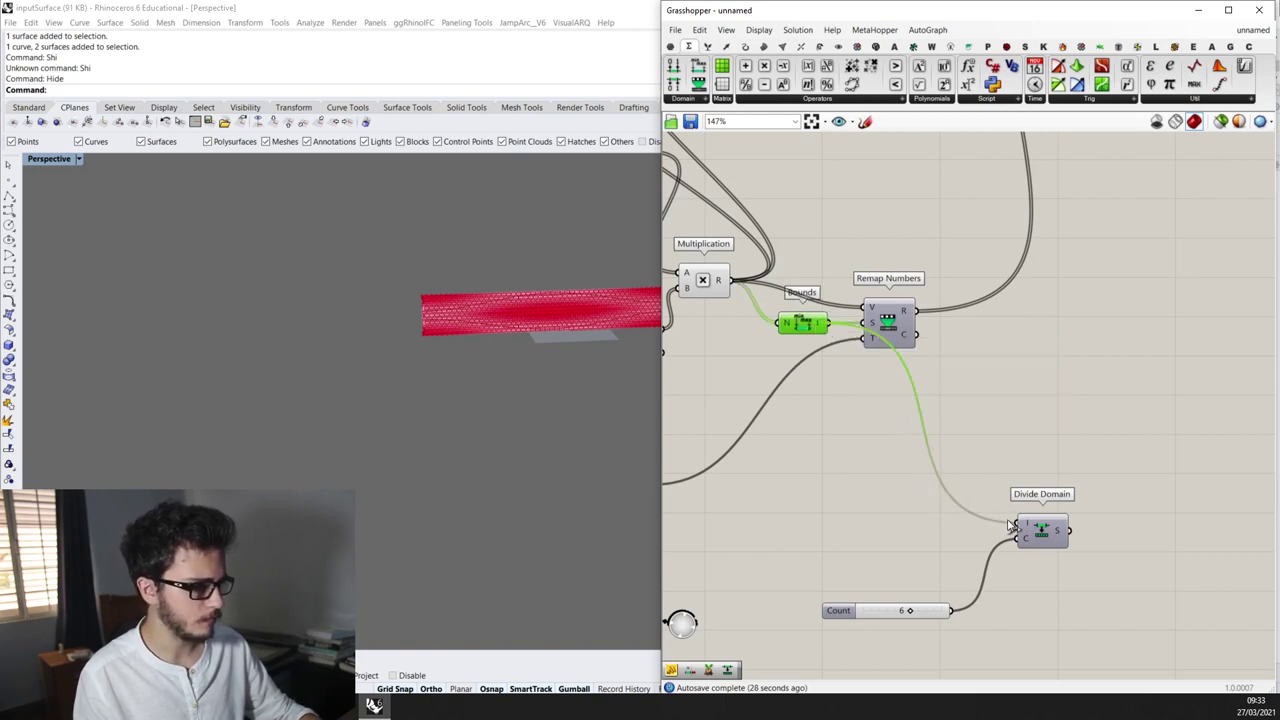
left_click(1040, 533)
Move Remap Numbers further away from Bounds and bring the Count slider and Divide Domain closer underneath
left_click_drag(889, 322, 1003, 306)
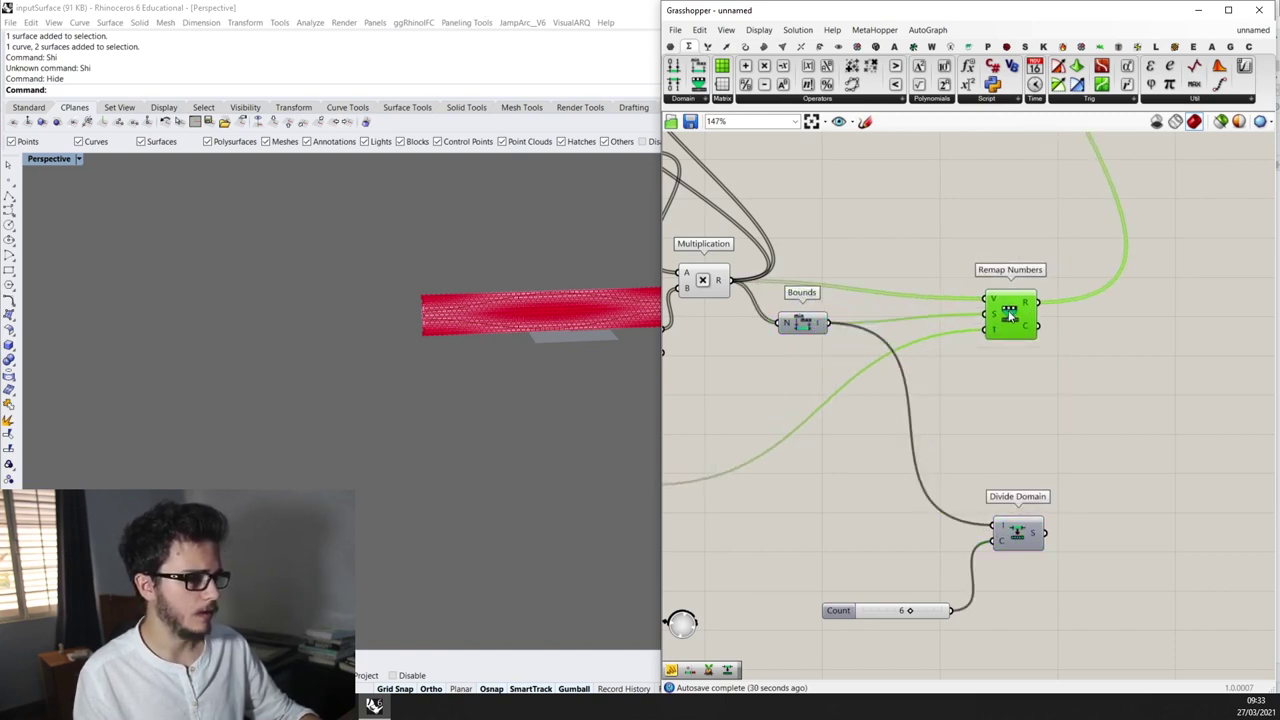
scroll(1000, 300, "down", 2)
scroll(1018, 412, "up", 1)
left_click_drag(941, 532, 872, 528)
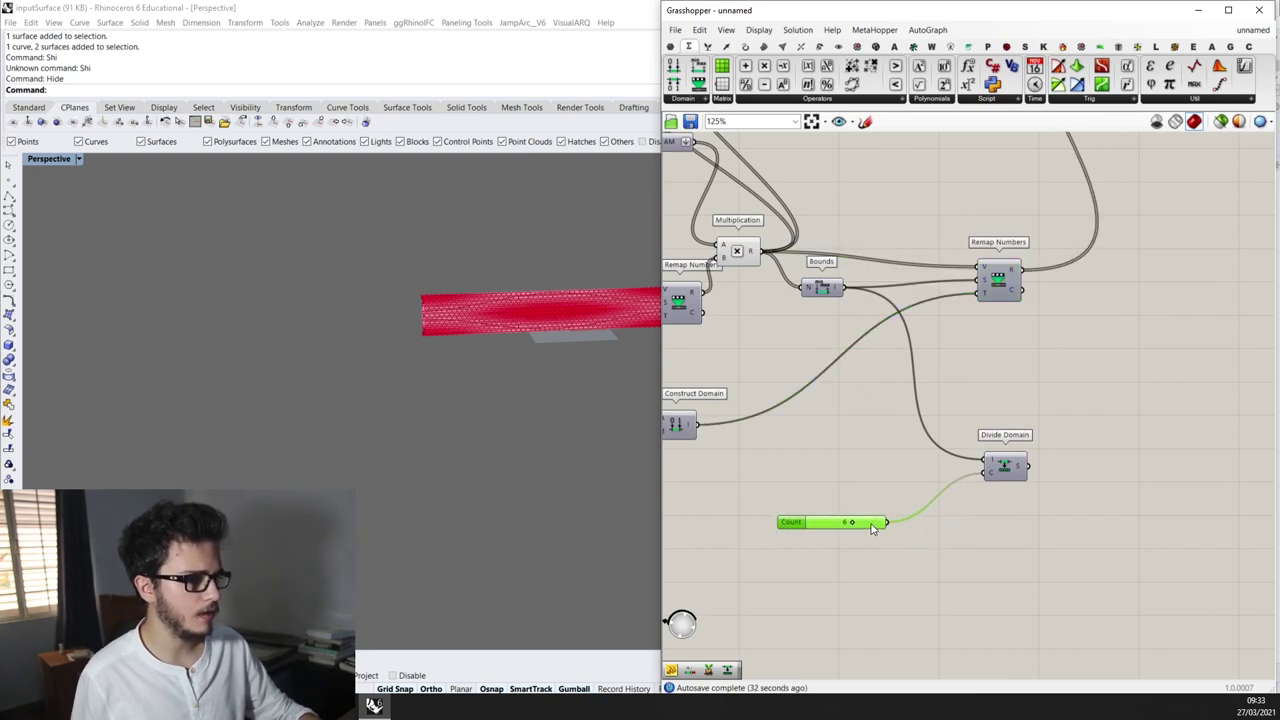
left_click_drag(999, 472, 960, 472)
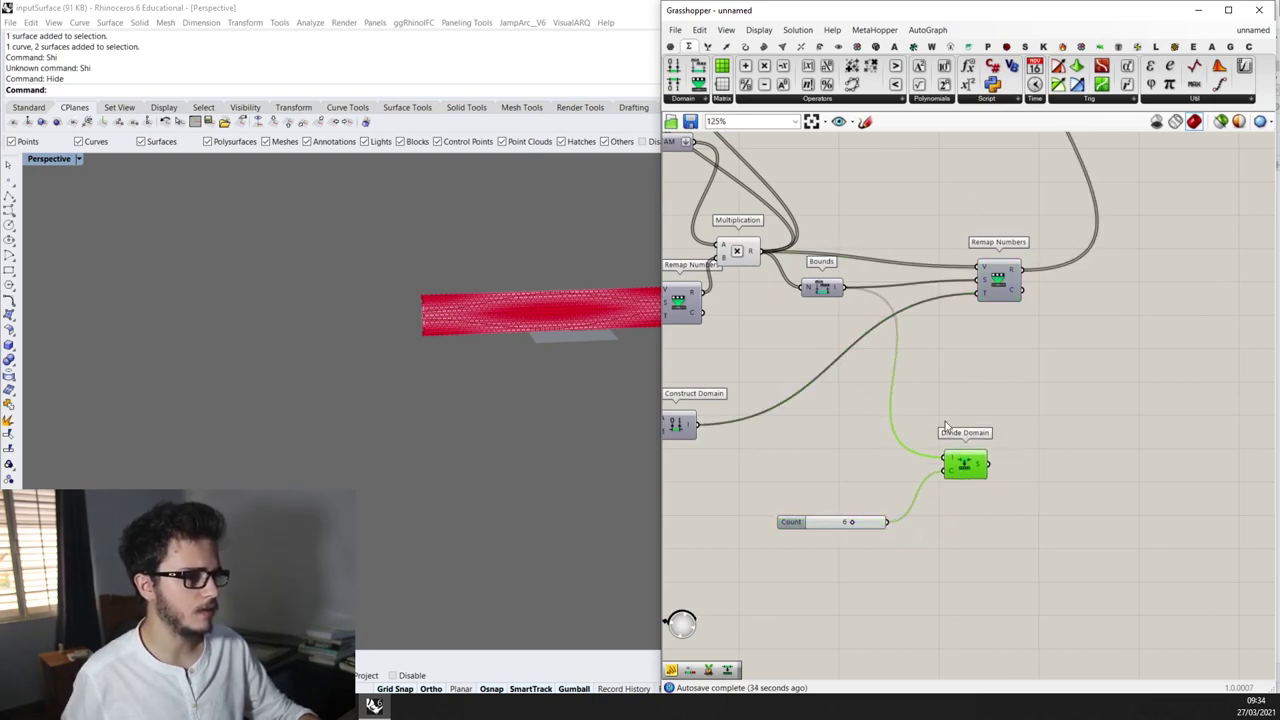
Add a Find Domain component beyond Divide Domain, below the last Remap Numbers
scroll(915, 400, "down", 1)
scroll(1001, 479, "up", 1)
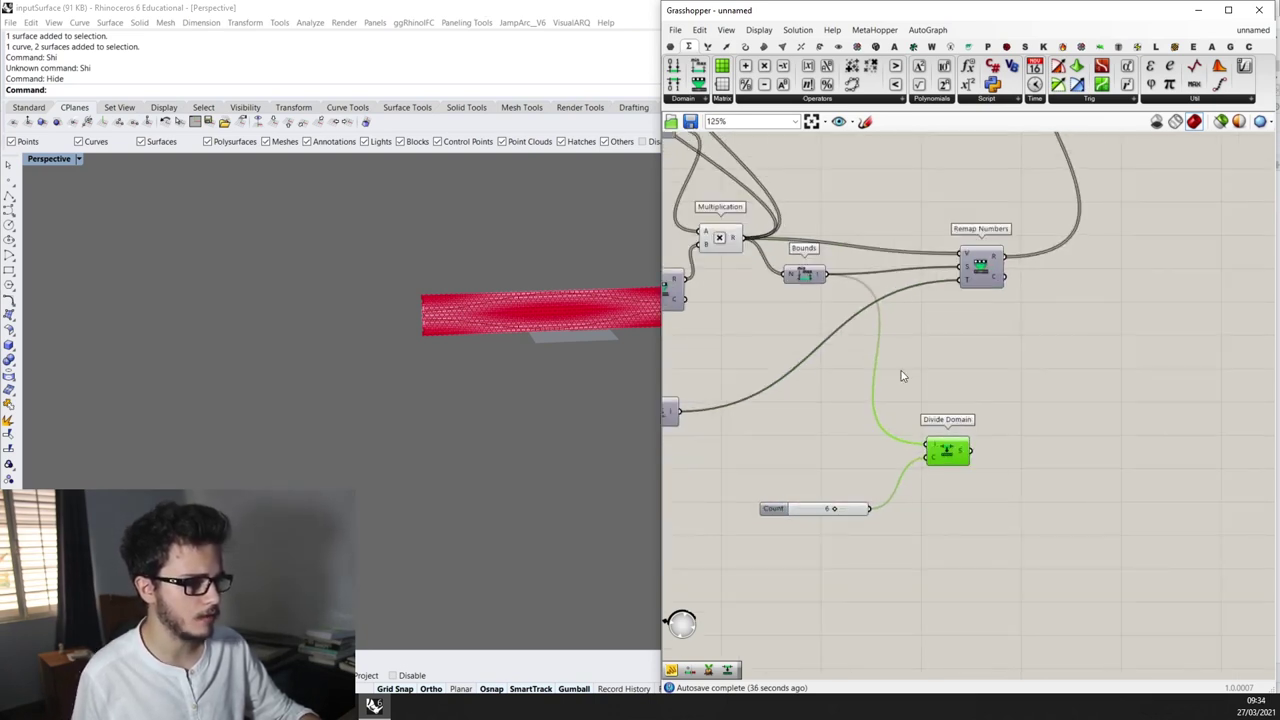
left_click(700, 96)
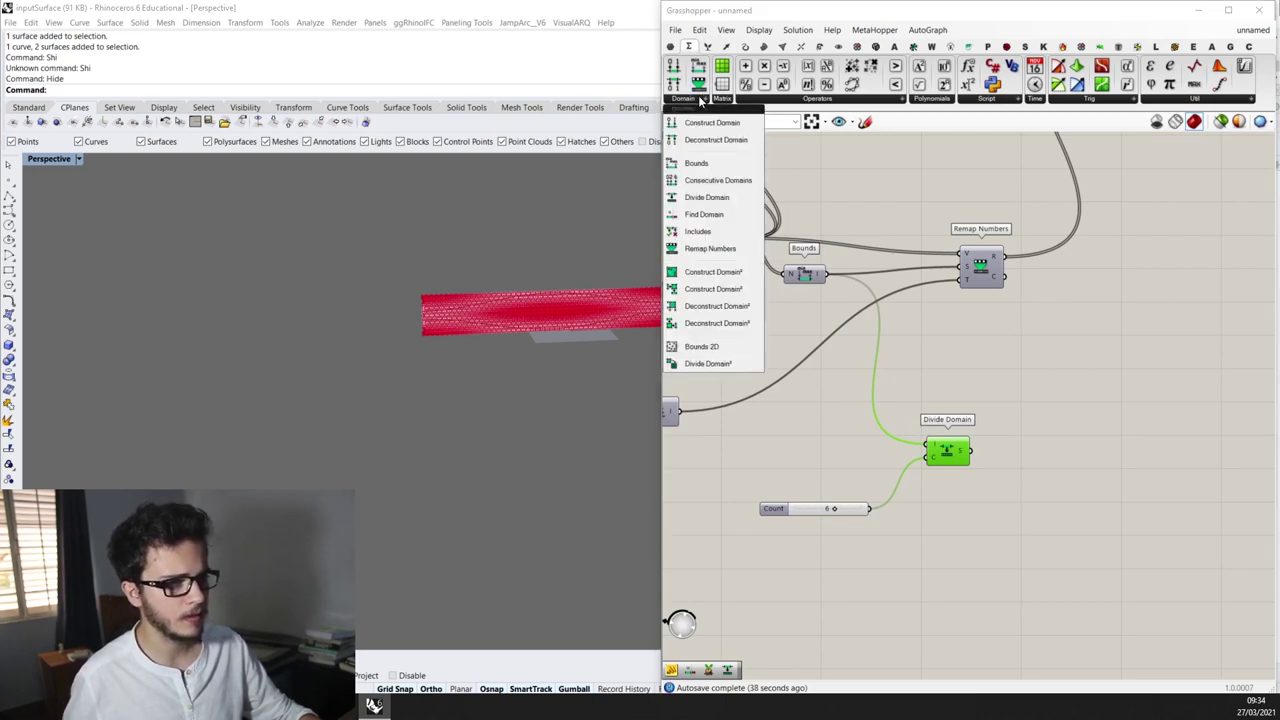
left_click(727, 215)
left_click(1051, 397)
scroll(999, 452, "up", 2)
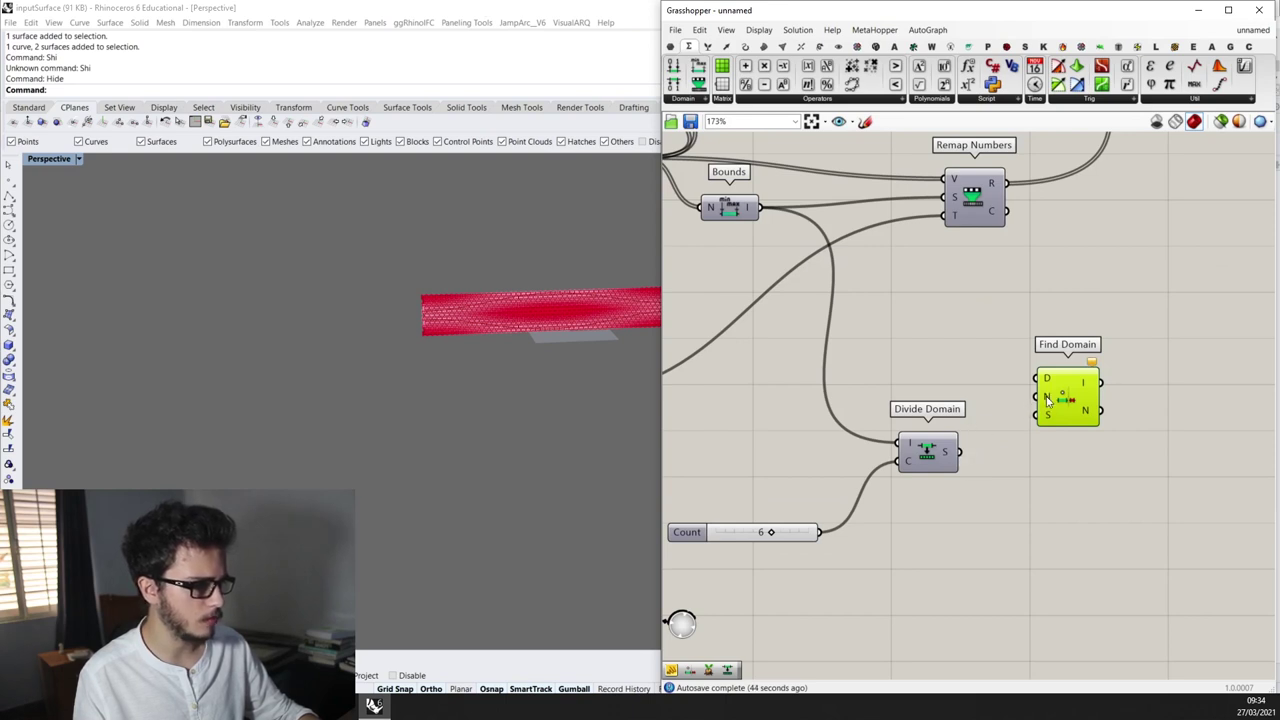
scroll(1048, 400, "up", 2)
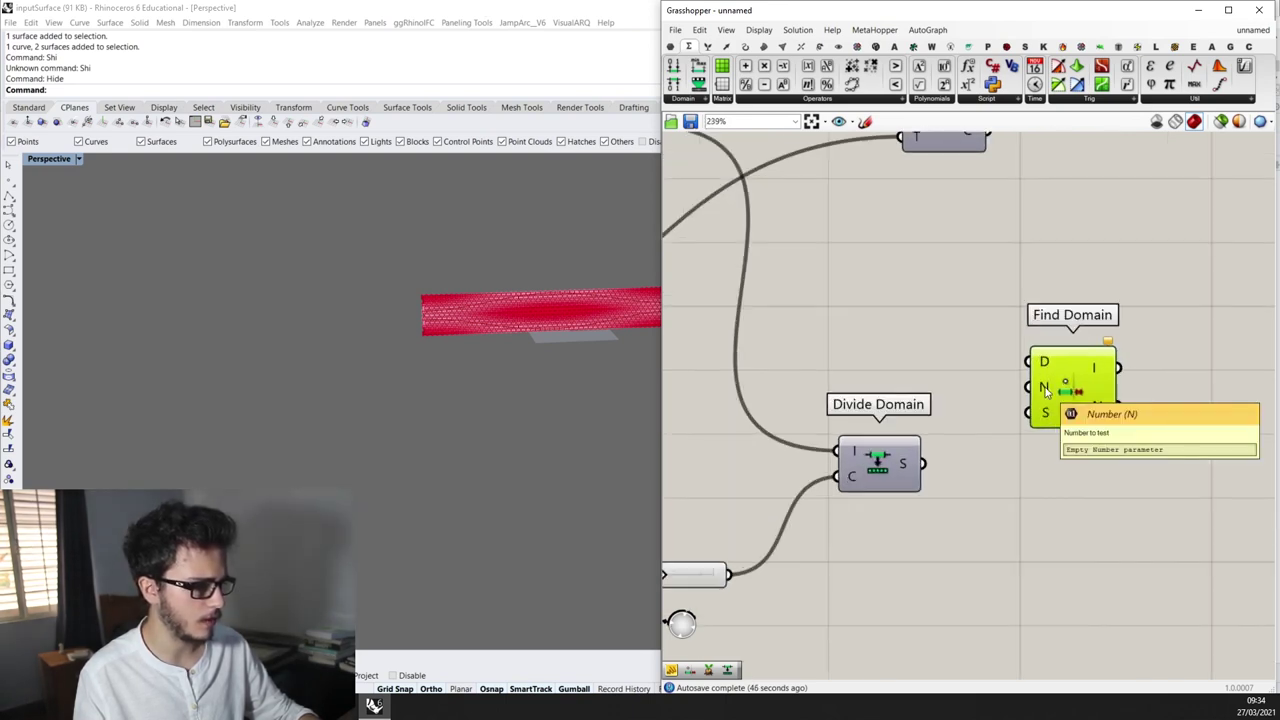
Connect the Multiplication result to Find Domain's N input and Divide Domain's S output to its D input
scroll(1046, 392, "down", 4)
left_click_drag(762, 222, 962, 460)
scroll(1042, 396, "up", 2)
scroll(1094, 517, "down", 3)
left_click_drag(1128, 540, 866, 400)
left_click_drag(1072, 390, 1050, 434)
scroll(1051, 433, "up", 3)
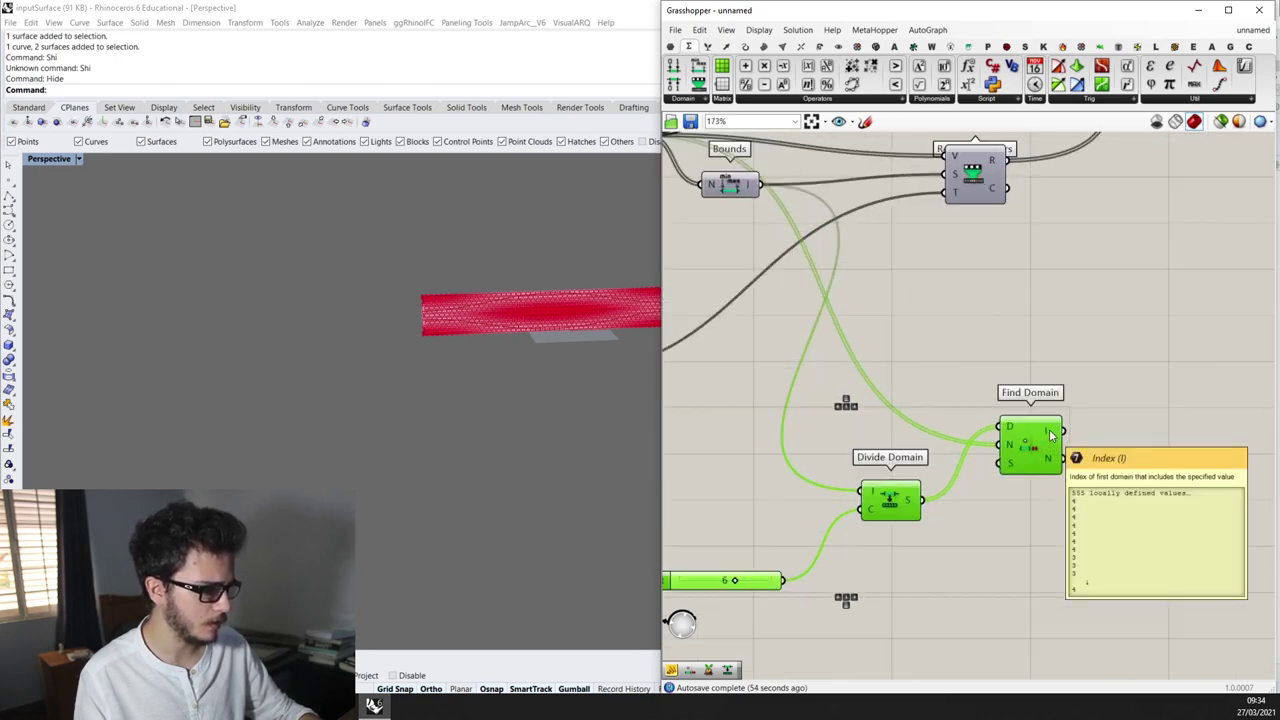
Move Construct Domain with its Domain start and Domain end sliders under the last Remap Numbers and shift them together with Bounds away from Multiplication
scroll(1052, 432, "down", 3)
right_click_drag(1040, 350, 1036, 366)
scroll(1111, 329, "down", 2)
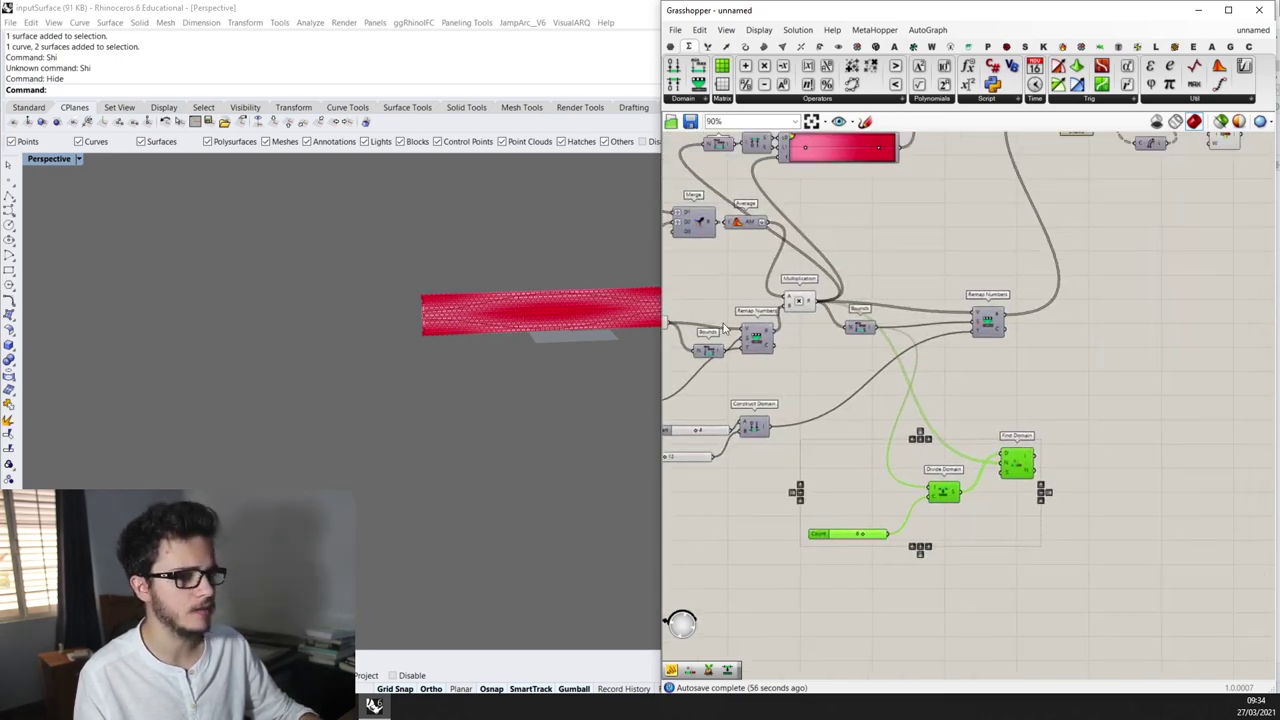
scroll(525, 317, "up", 2)
left_click_drag(810, 458, 702, 406)
left_click_drag(776, 424, 927, 372)
left_click_drag(1039, 349, 849, 306)
left_click(1035, 402)
left_click_drag(1036, 408, 772, 282)
left_click_drag(997, 337, 1073, 337)
Shift Bounds, Construct Domain and the last Remap Numbers further from Multiplication and bring the Domain end slider closer to Construct Domain
left_click_drag(1133, 428, 786, 326)
left_click(1200, 423)
left_click_drag(852, 252, 1133, 436)
left_click_drag(995, 383, 1127, 385)
left_click(928, 408)
left_click_drag(928, 411, 1006, 398)
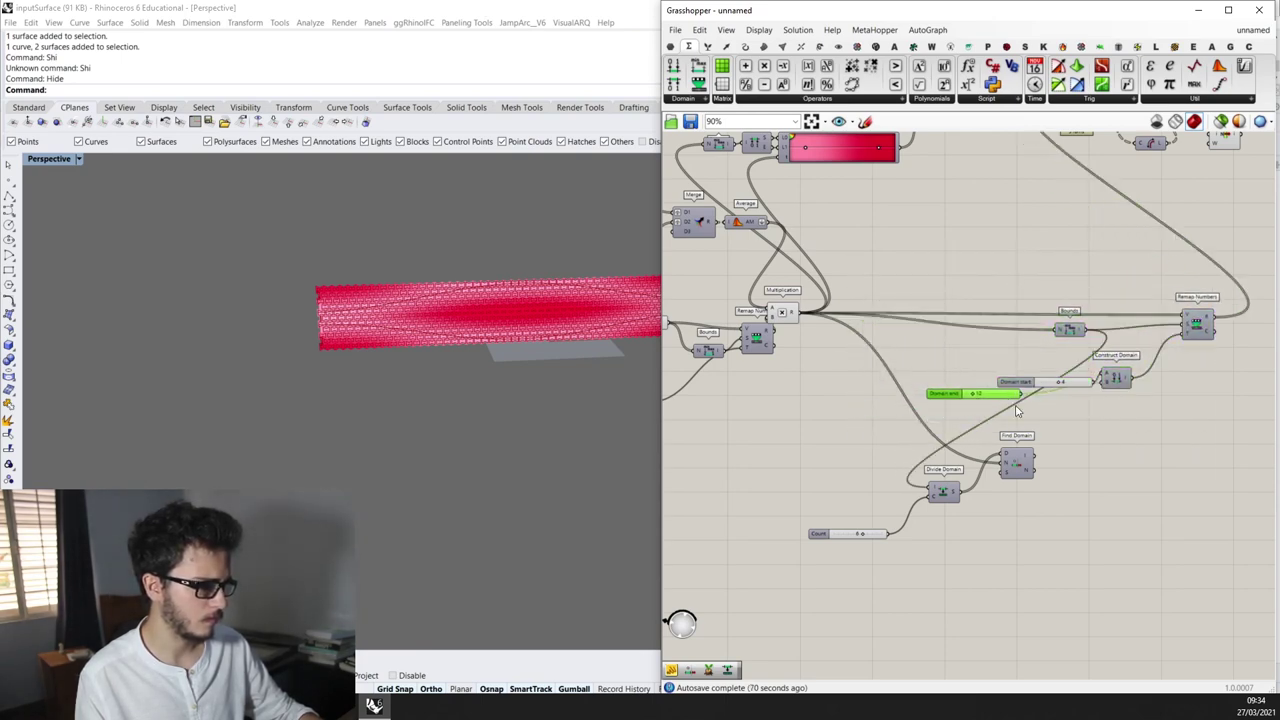
scroll(1100, 474, "up", 2)
left_click(1075, 469)
scroll(992, 462, "down", 2)
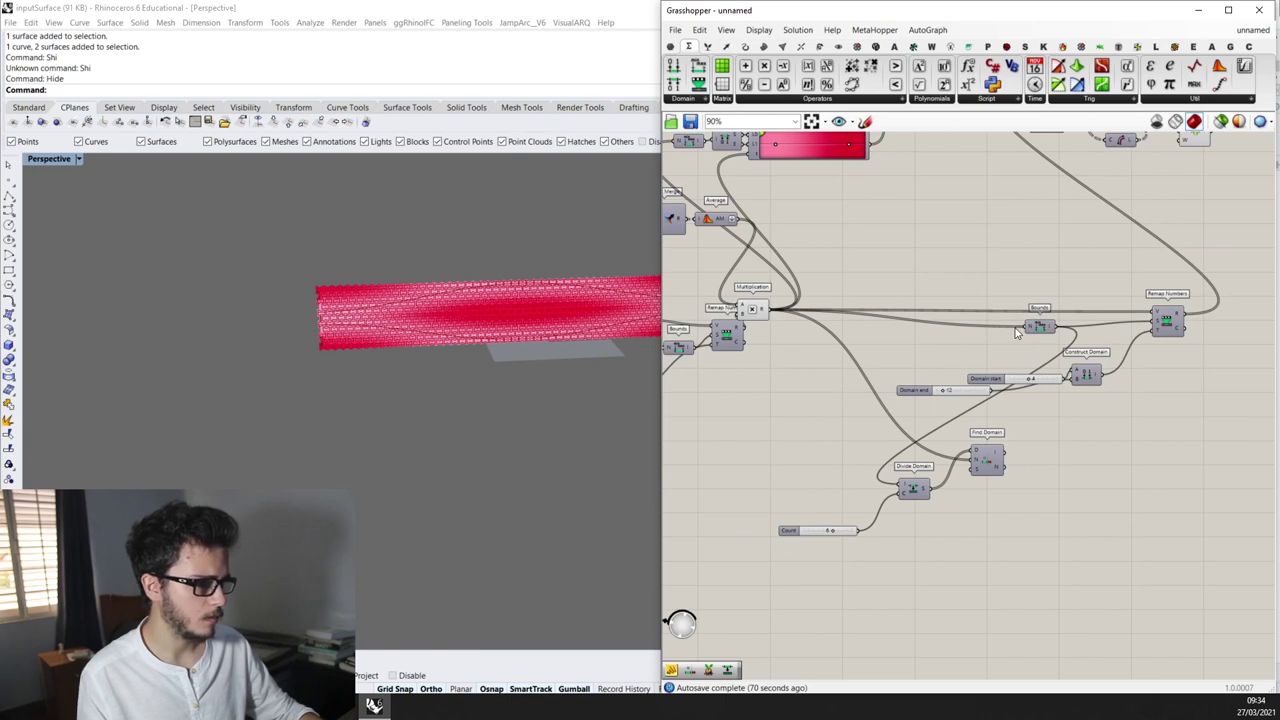
Detach Multiplication from the last Remap Numbers, move its Bounds beside Divide Domain and feed that Bounds from the Multiplication result
left_click_drag(1022, 328, 1151, 311, "ctrl")
left_click_drag(1040, 327, 802, 440)
mouse_move(771, 311)
left_mouse_down()
mouse_move(782, 348)
mouse_move(782, 301)
left_mouse_up()
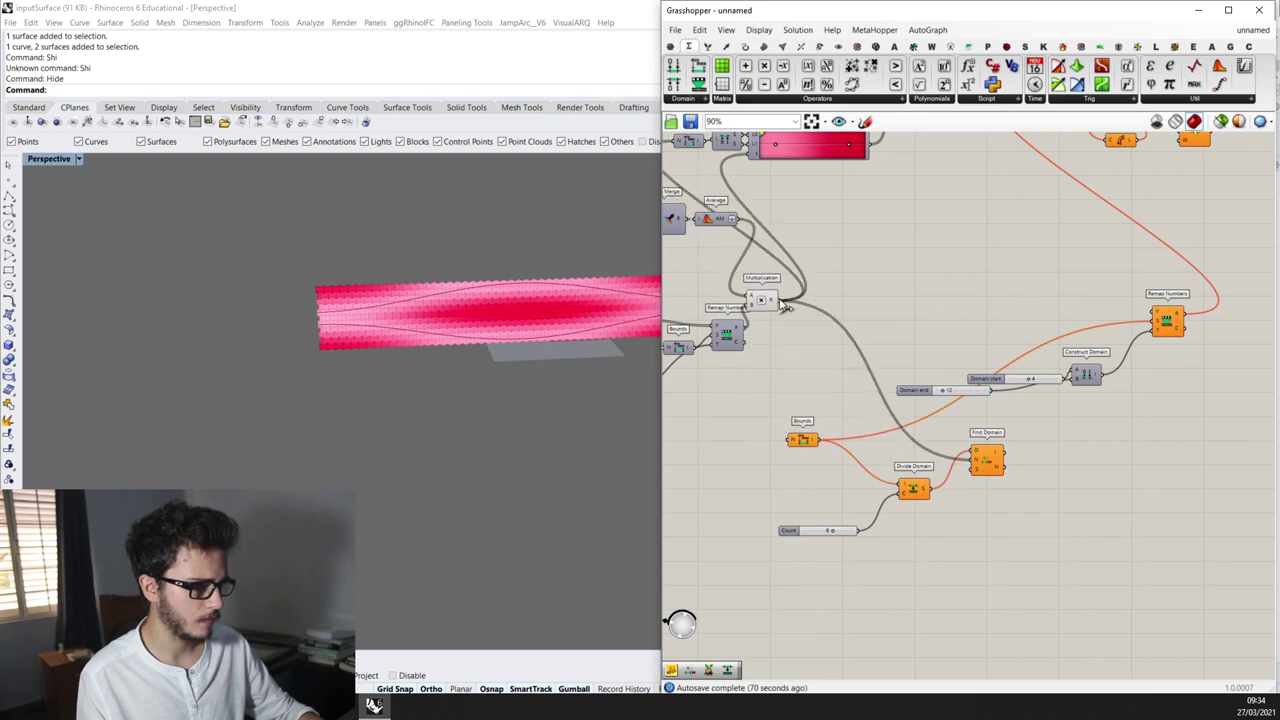
left_click_drag(795, 393, 1236, 280)
scroll(798, 443, "up", 2)
Place a second Bounds feeding Remap Numbers' S input, and connect Find Domain's I output to this Bounds and Remap Numbers' V input
left_click(802, 443)
scroll(1040, 460, "up", 1)
left_click_drag(1145, 346, 1022, 457)
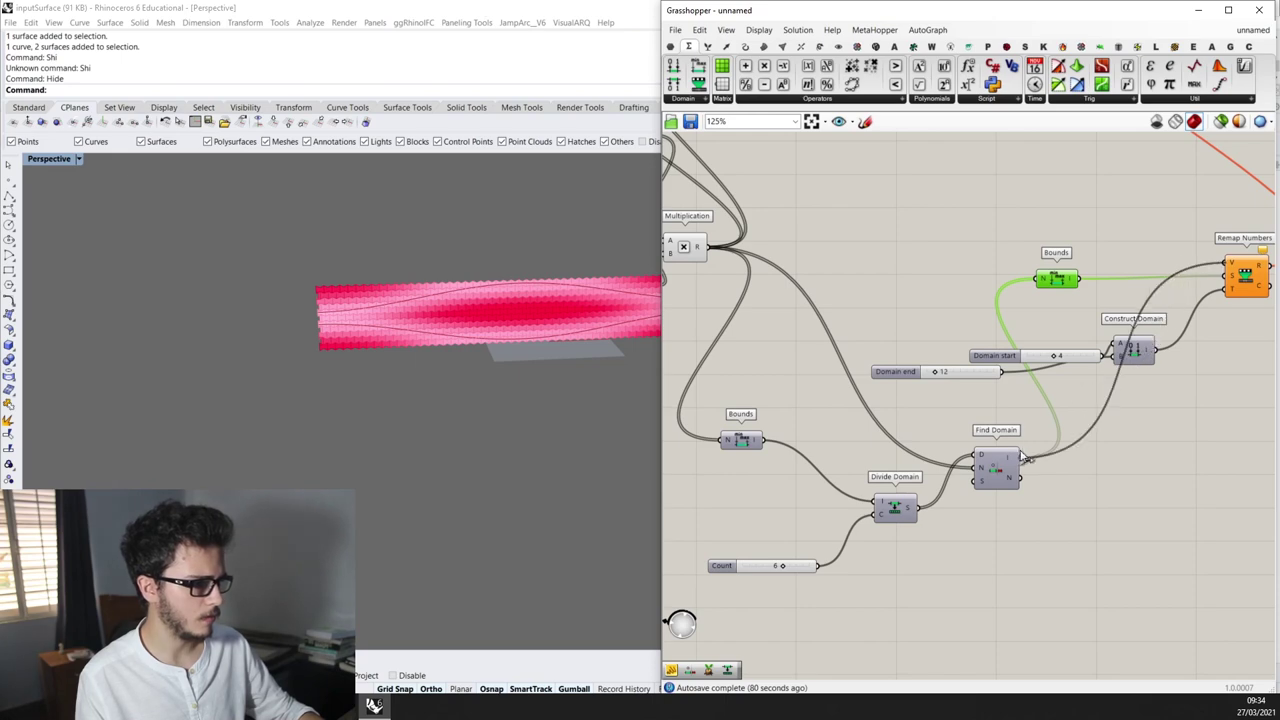
Examine the cell offsets and their banding along the facade in the Perspective view
scroll(429, 305, "up", 4)
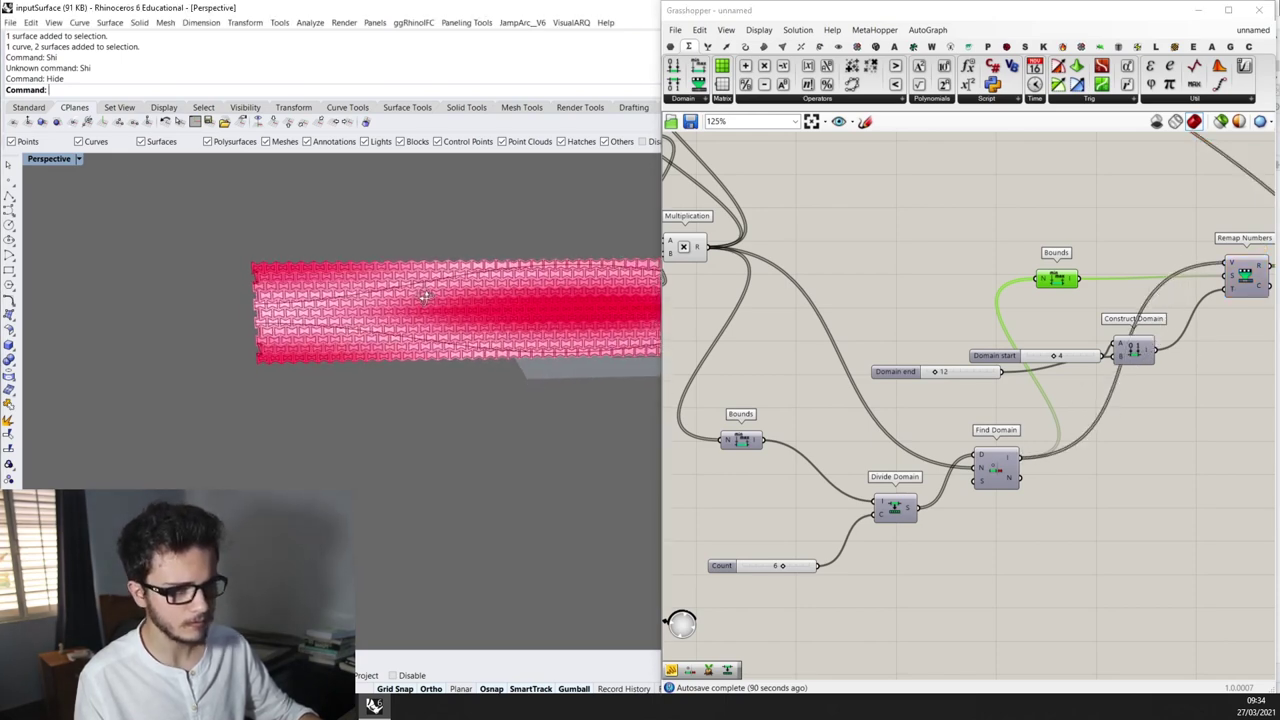
scroll(428, 303, "up", 2)
scroll(414, 292, "down", 2)
scroll(270, 322, "up", 2)
scroll(209, 350, "down", 4)
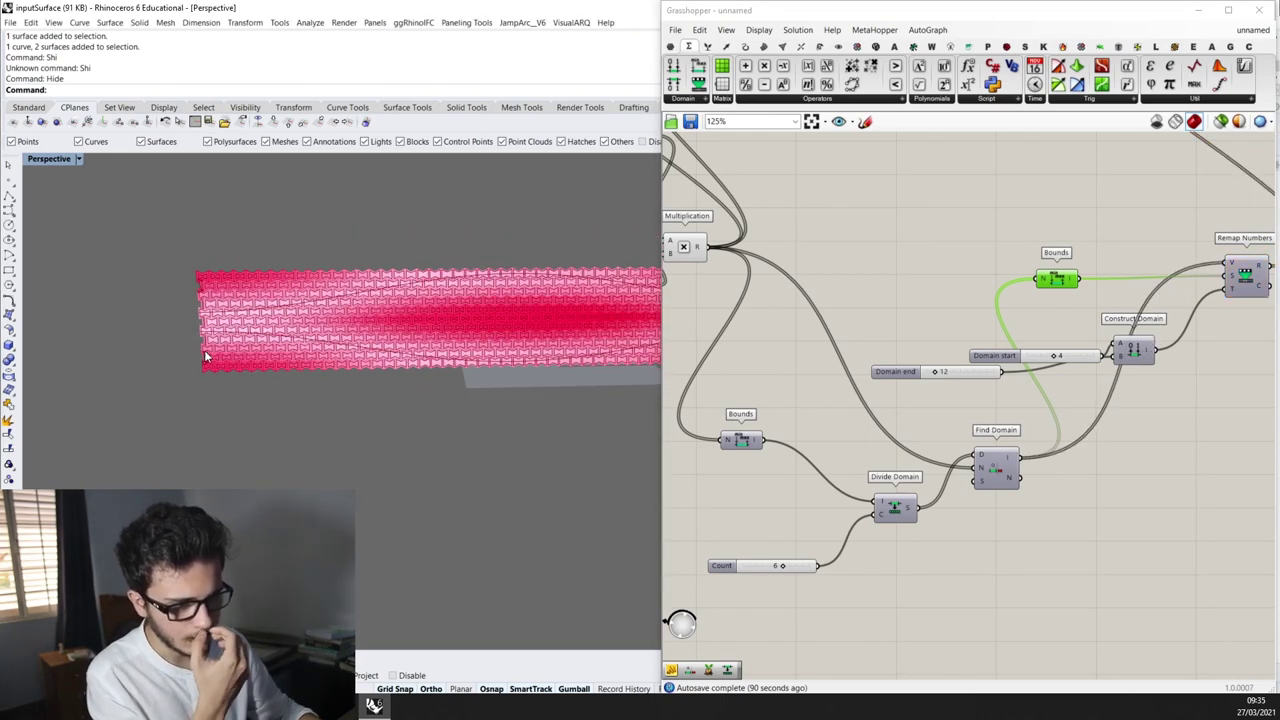
scroll(500, 323, "up", 2)
right_click_drag(241, 342, 394, 360)
scroll(427, 332, "down", 4)
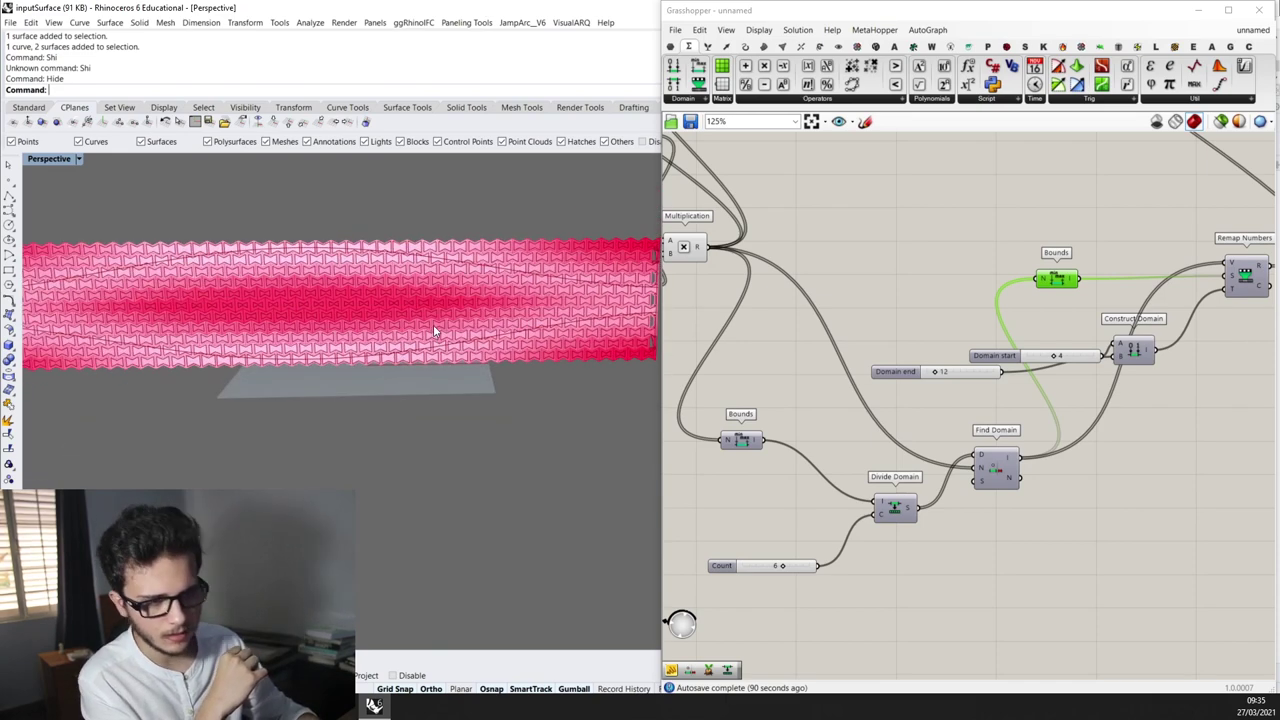
scroll(272, 328, "up", 2)
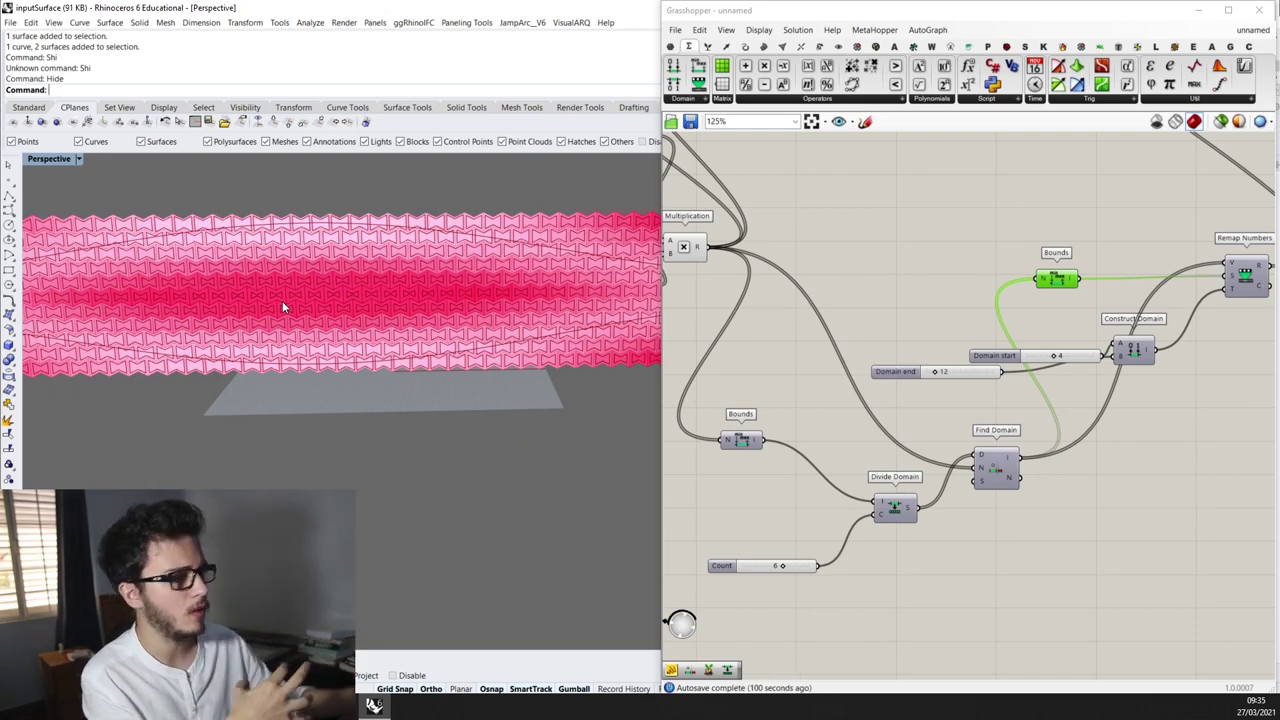
scroll(976, 284, "down", 3)
scroll(1212, 288, "up", 1)
Add a Panel beyond the last Remap Numbers and connect the R output to it
right_click_drag(1215, 289, 1006, 295)
double_click(1006, 295)
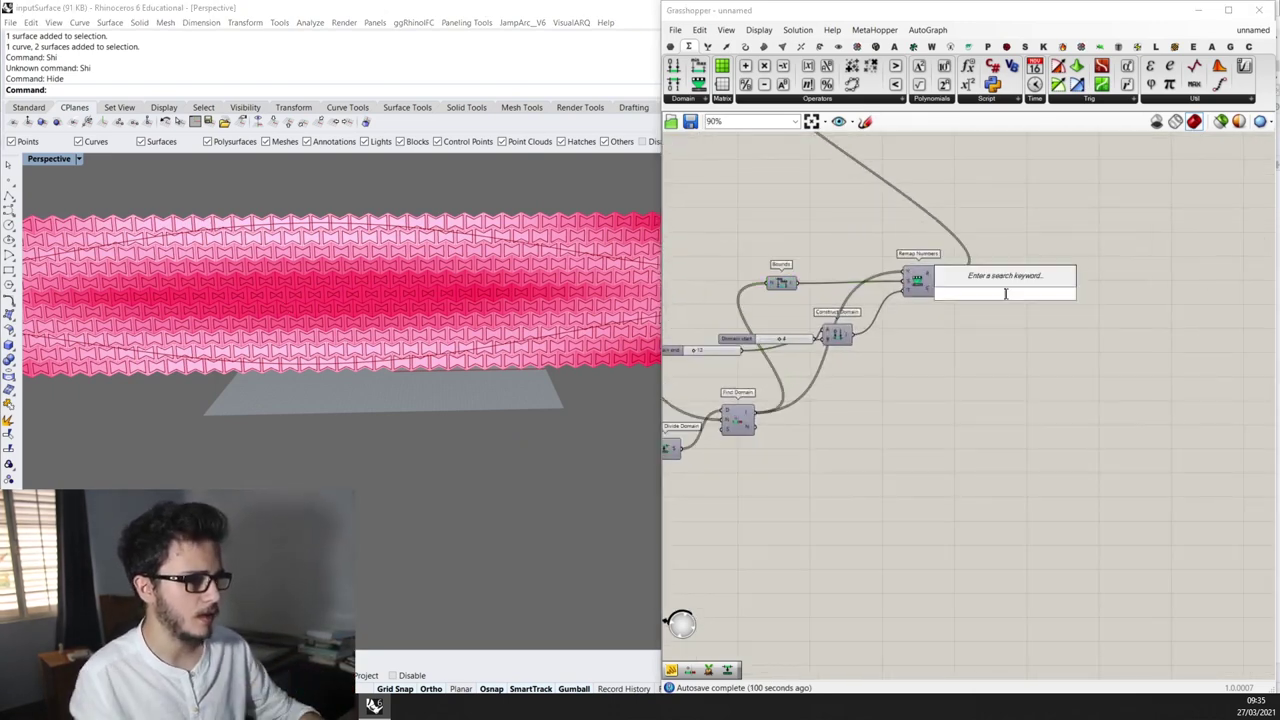
type("panel")
key("Return")
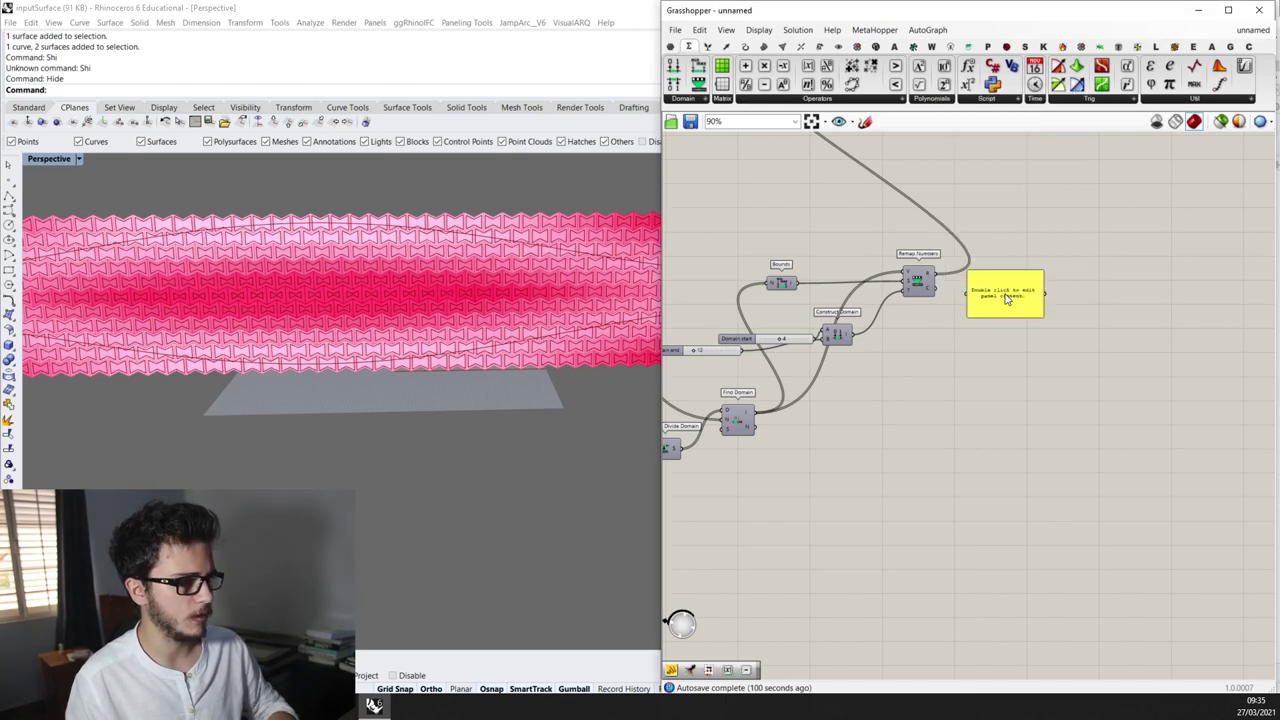
scroll(1007, 297, "up", 1)
scroll(977, 288, "up", 3)
left_click_drag(892, 260, 951, 296)
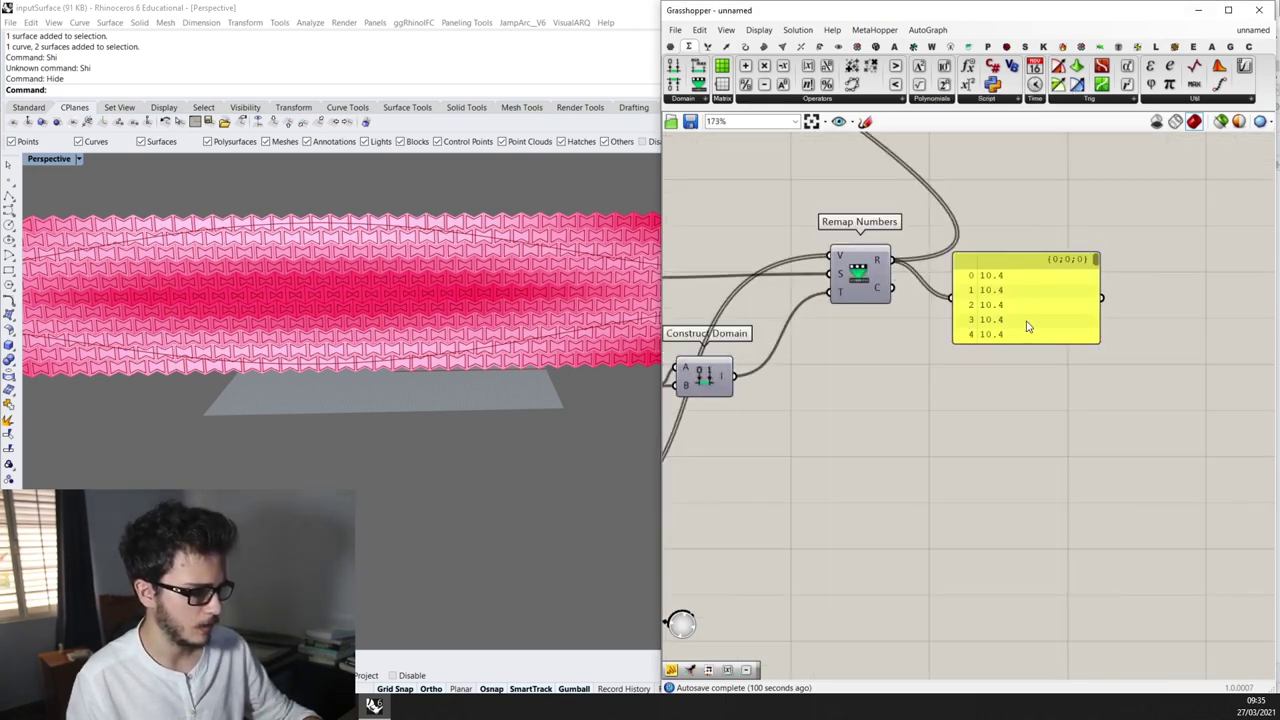
Enlarge the Panel downwards and scroll through its list of remapped values
right_click_drag(1024, 313, 1010, 270)
left_click_drag(1004, 292, 1004, 552)
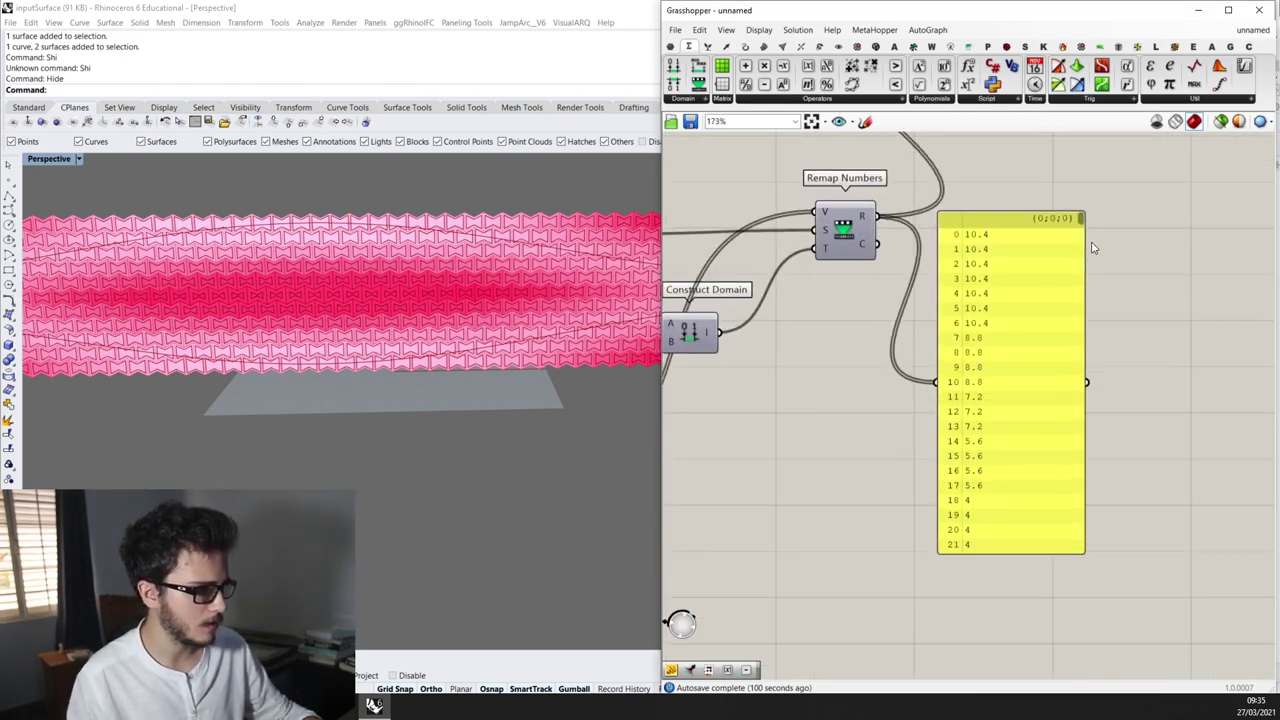
left_click_drag(1084, 224, 1065, 347)
Compare the remapped offset values in the Panel with the cell sizes on the facade
scroll(1065, 347, "down", 2)
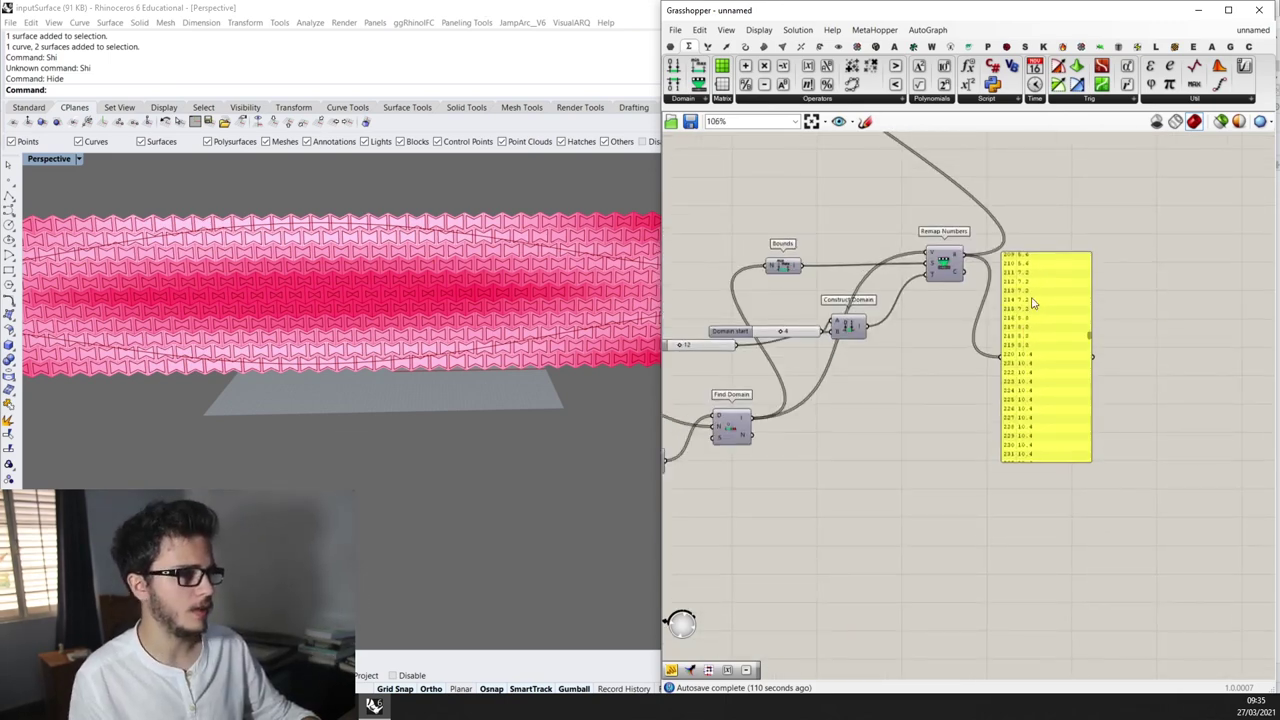
scroll(977, 318, "up", 1)
scroll(605, 358, "up", 2)
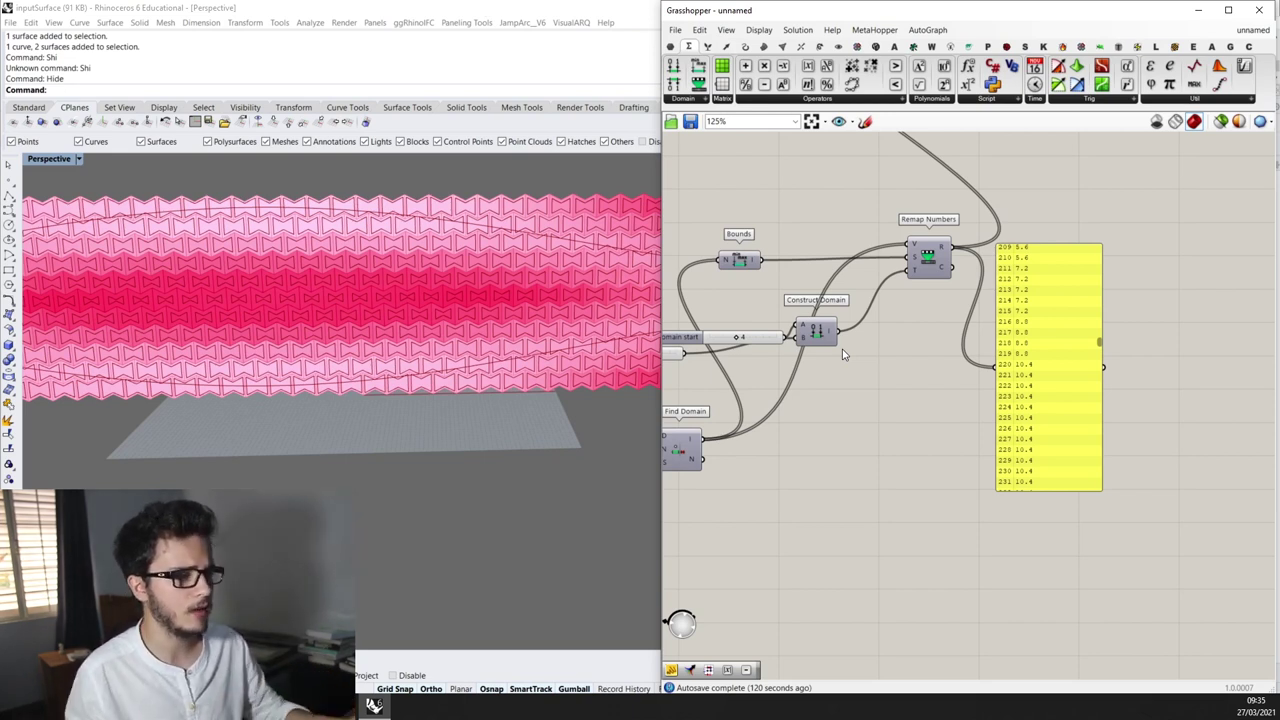
scroll(980, 272, "up", 1)
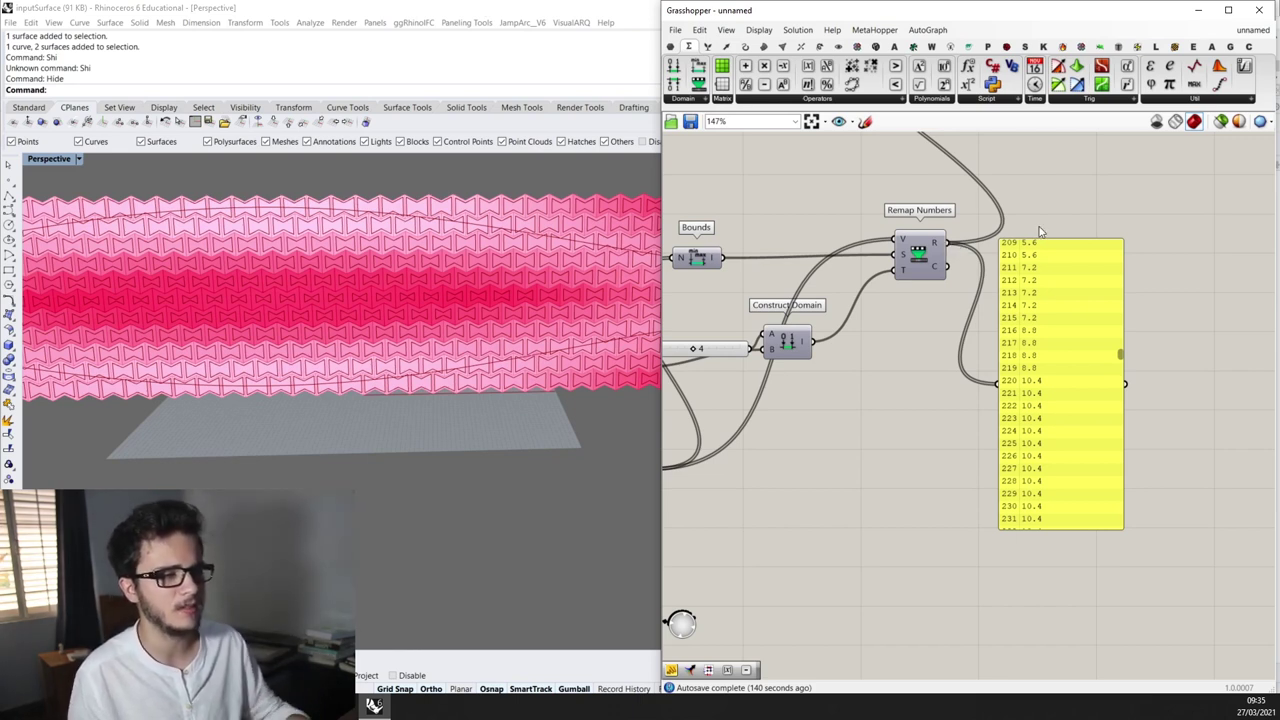
scroll(1040, 232, "down", 5)
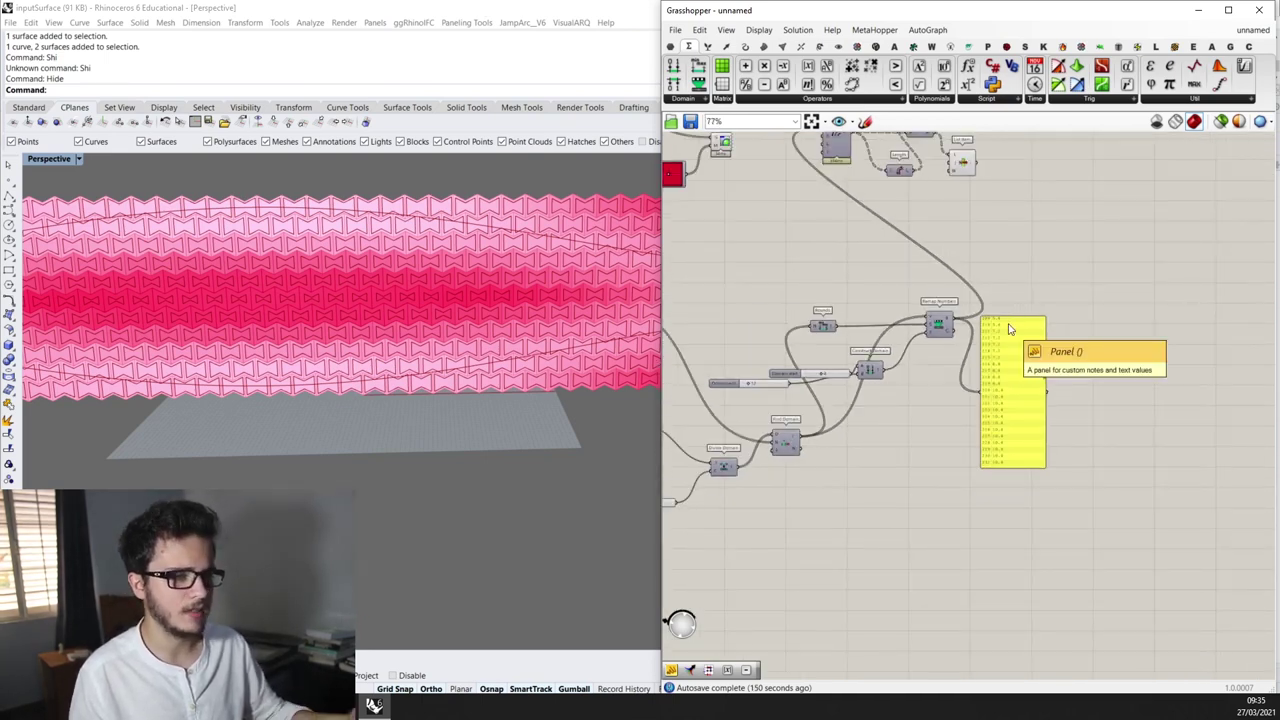
scroll(1037, 329, "up", 1)
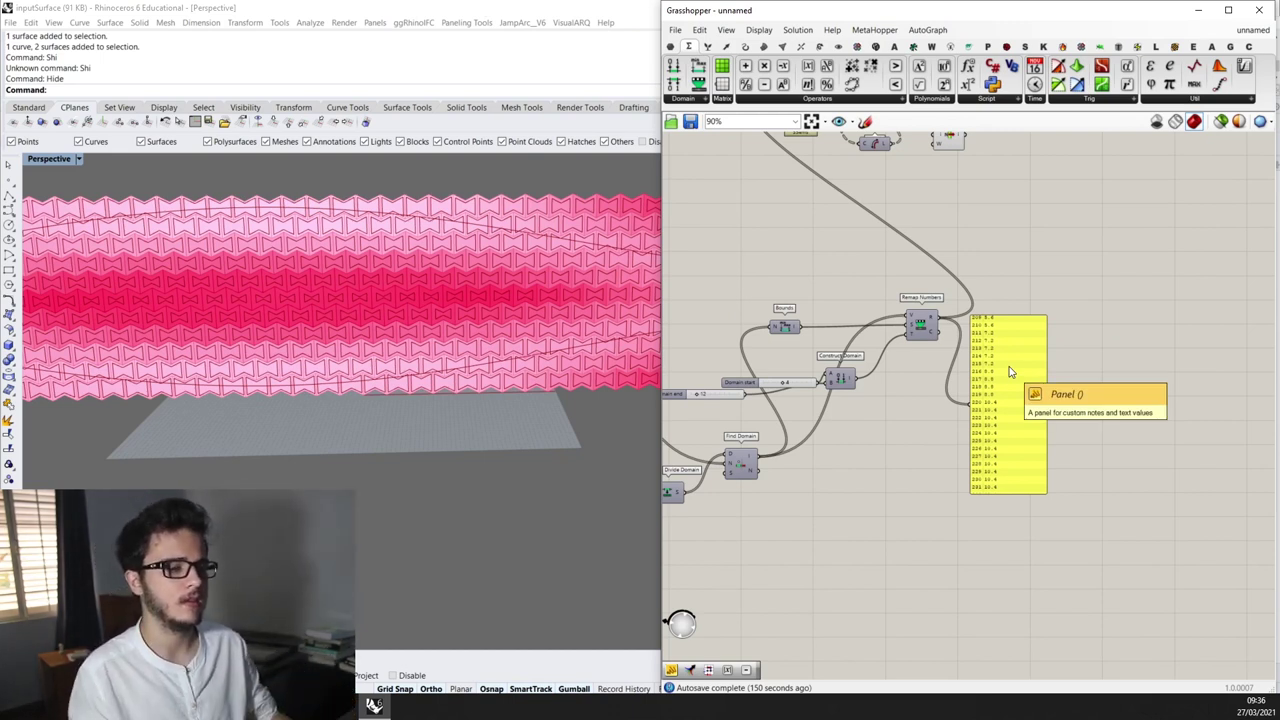
scroll(1010, 372, "down", 3)
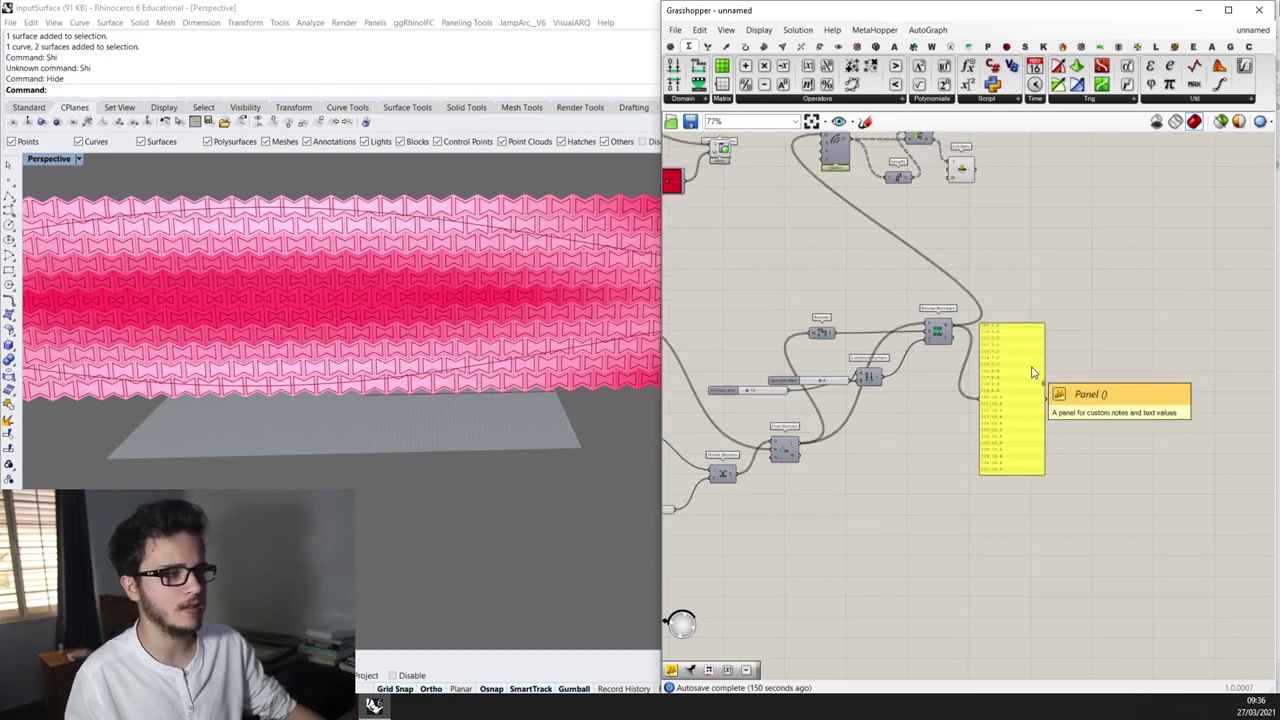
scroll(1007, 240, "up", 1)
right_click_drag(995, 240, 1006, 277)
scroll(780, 315, "down", 1)
scroll(575, 330, "down", 2)
right_click_drag(571, 329, 580, 328)
right_click_drag(485, 314, 403, 266)
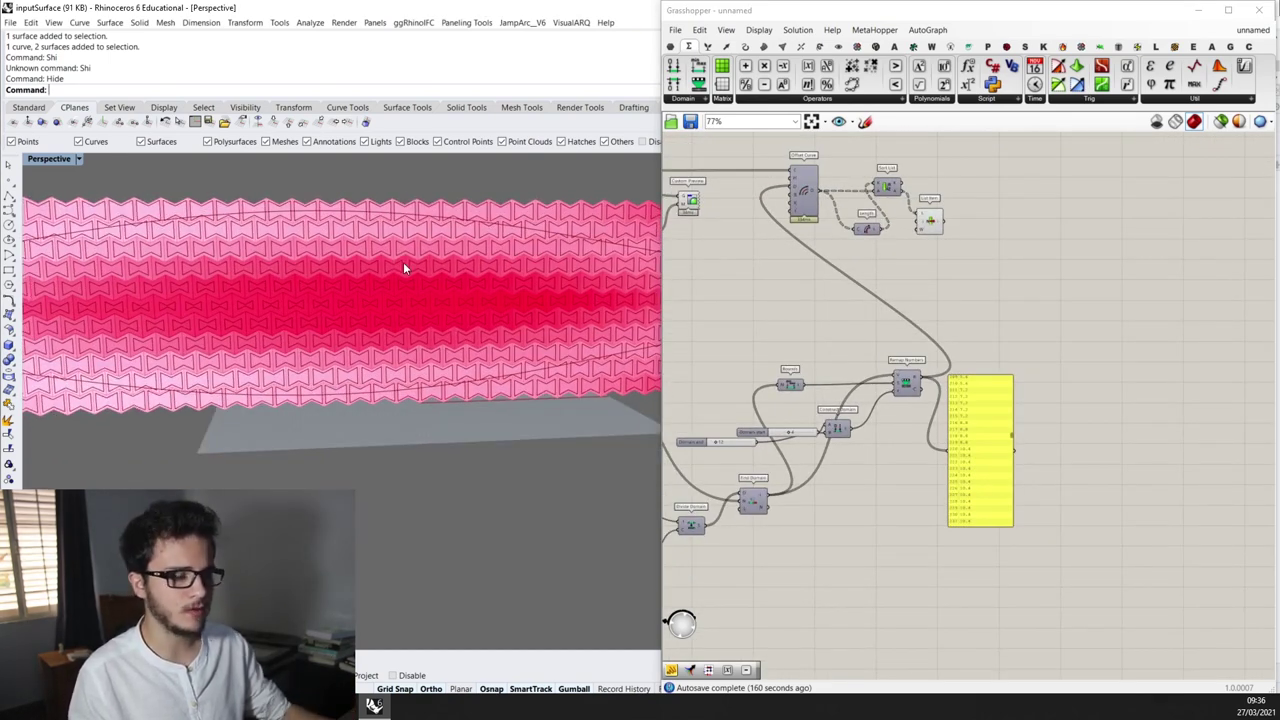
right_click_drag(619, 325, 662, 305)
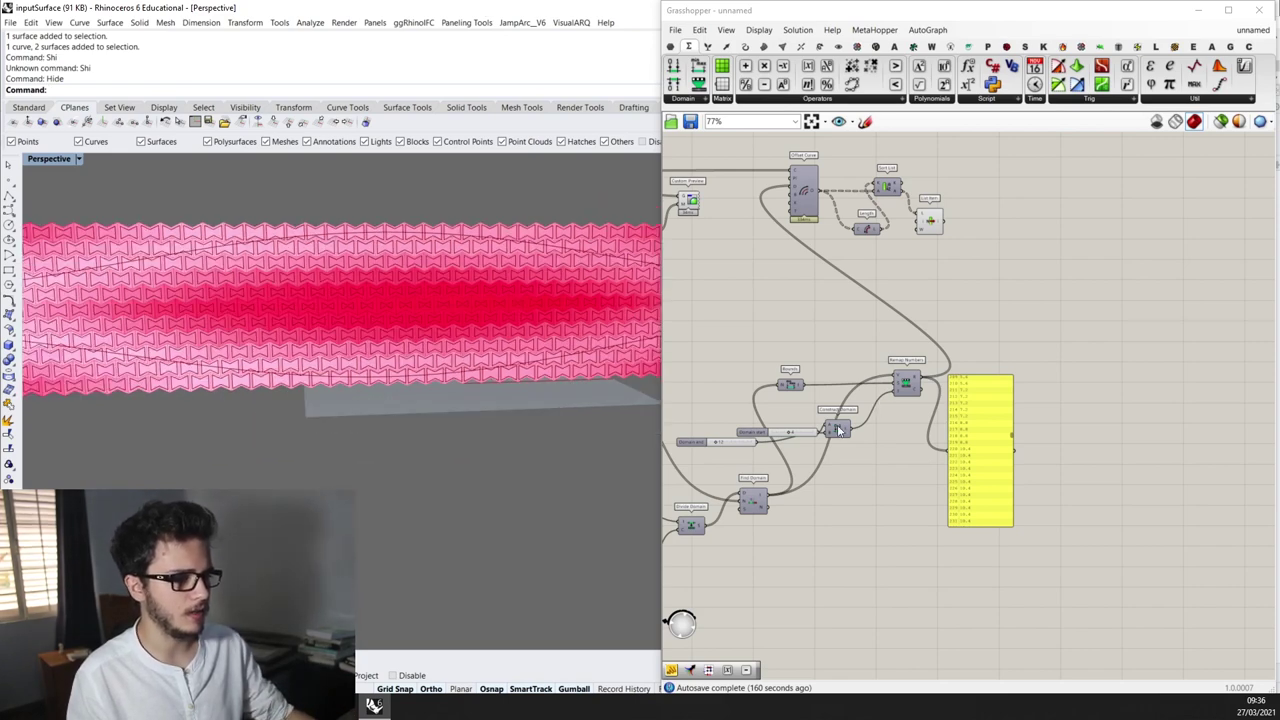
Move the Gradient together with its Bounds and Deconstruct Domain to the space between Multiplication and Find Domain, below Custom Preview
right_click_drag(846, 424, 942, 362)
scroll(900, 425, "up", 1)
left_click_drag(850, 436, 821, 423)
scroll(821, 423, "up", 1)
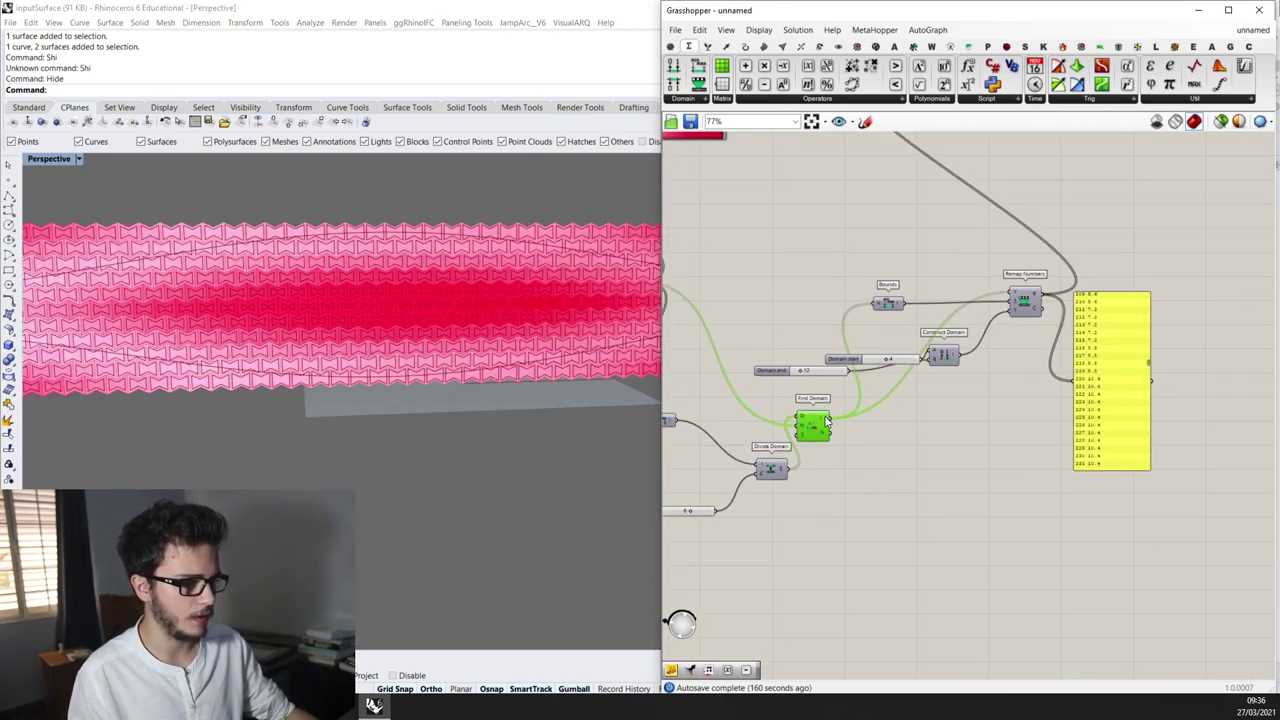
right_click_drag(826, 422, 896, 414)
scroll(896, 412, "down", 5)
right_click_drag(821, 283, 837, 291)
scroll(834, 289, "up", 2)
left_click_drag(869, 286, 731, 213)
scroll(893, 300, "up", 1)
key("ctrl+z")
left_click_drag(792, 247, 916, 314)
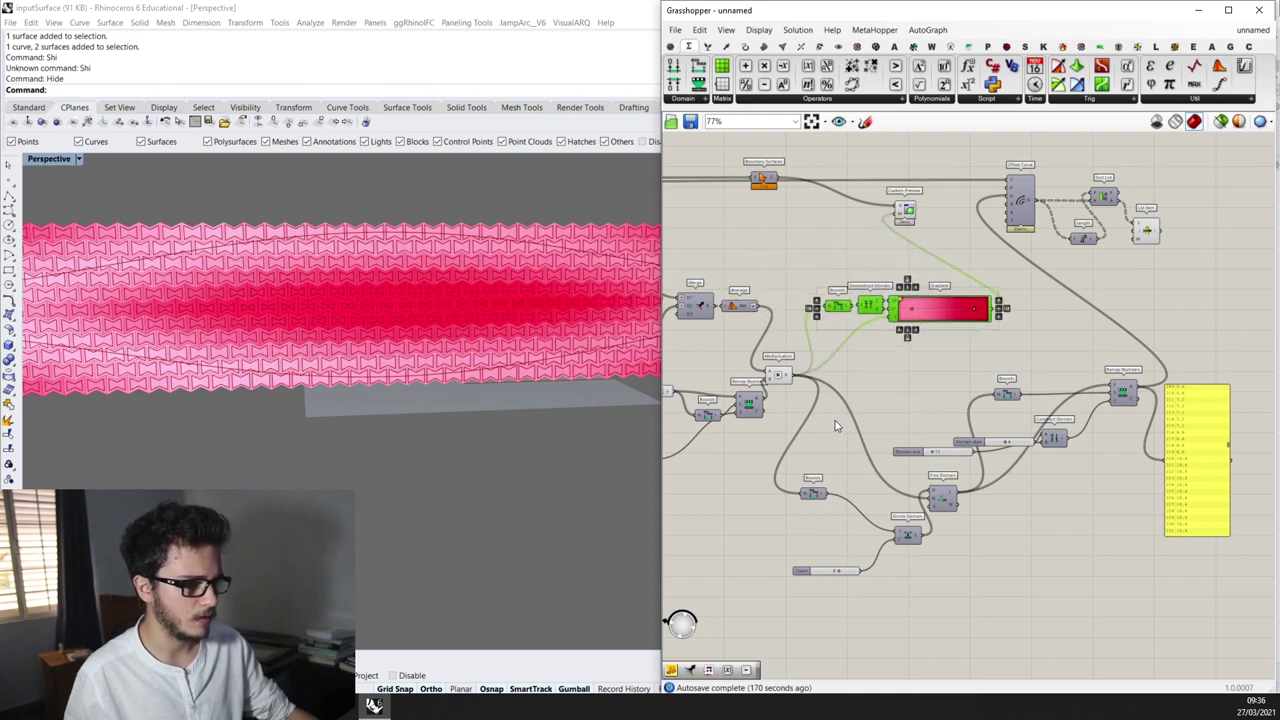
Connect Find Domain's I output to the Gradient's t input and to the Bounds that sets the Gradient's limits
scroll(836, 426, "up", 1)
left_click_drag(981, 504, 902, 299)
left_click_drag(970, 508, 830, 287)
scroll(481, 333, "down", 2)
right_click_drag(483, 334, 386, 341)
scroll(386, 341, "up", 2)
scroll(261, 310, "down", 2)
scroll(1003, 341, "down", 5)
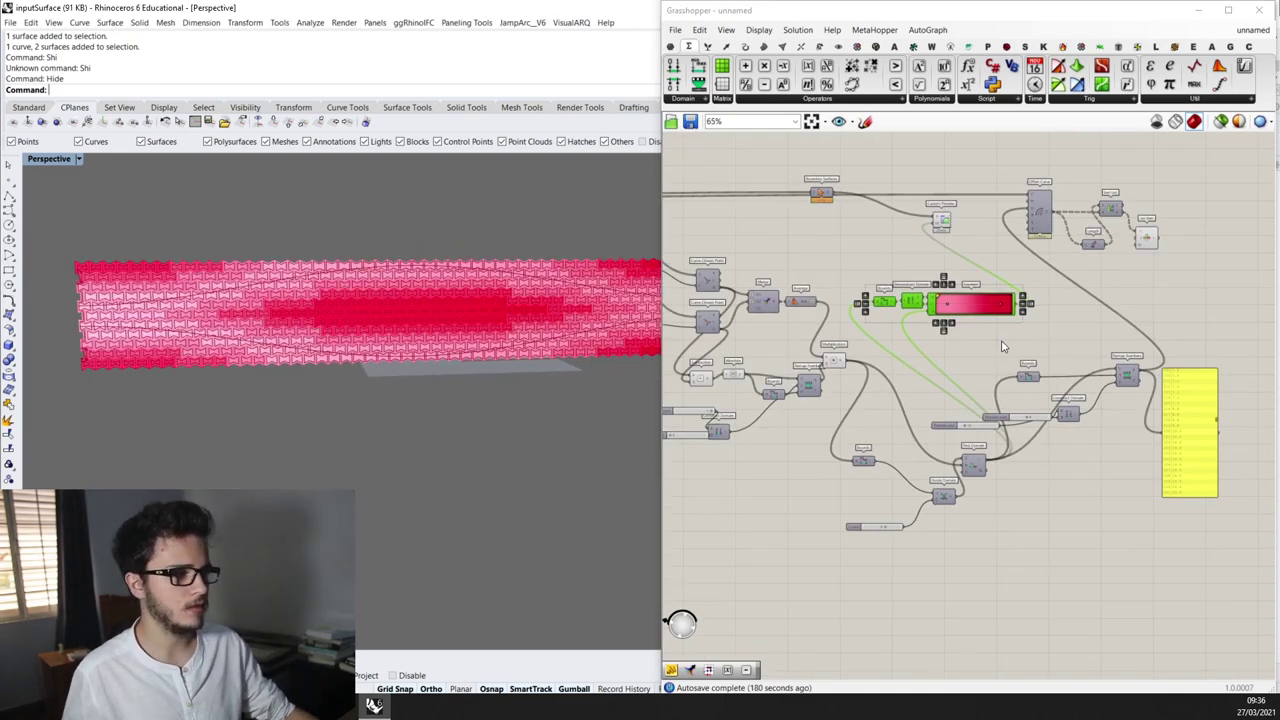
Turn off the preview of Offset Curve, Length, Sort List and List Item
left_click_drag(1078, 330, 978, 300)
left_click(1074, 329)
scroll(1074, 325, "up", 5)
scroll(1076, 311, "down", 3)
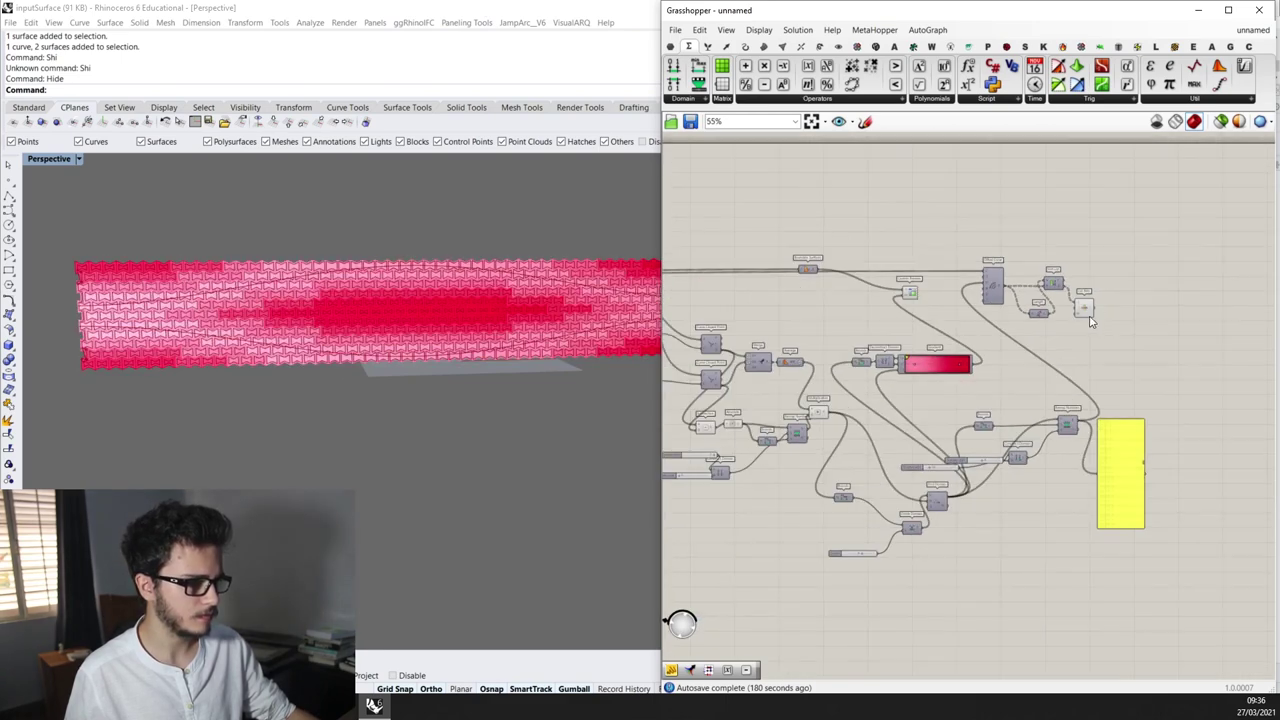
left_click_drag(1098, 324, 1025, 260)
middle_click(1025, 260)
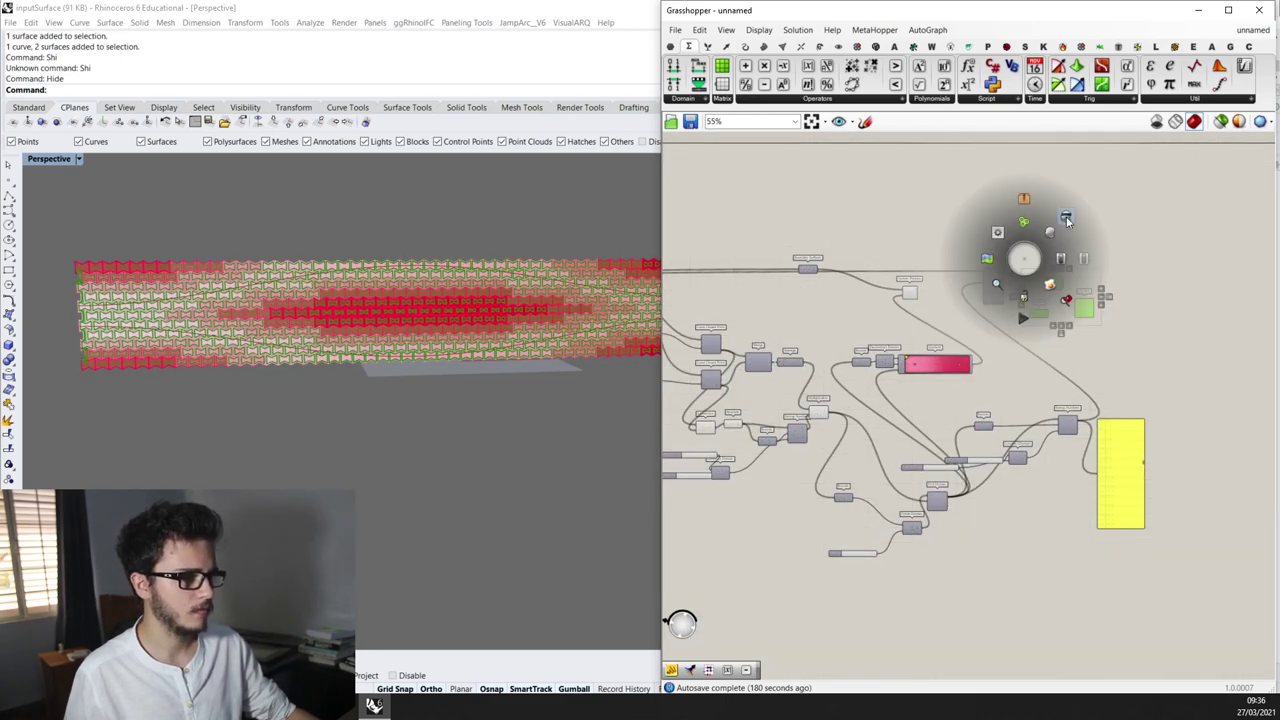
left_click(1066, 219)
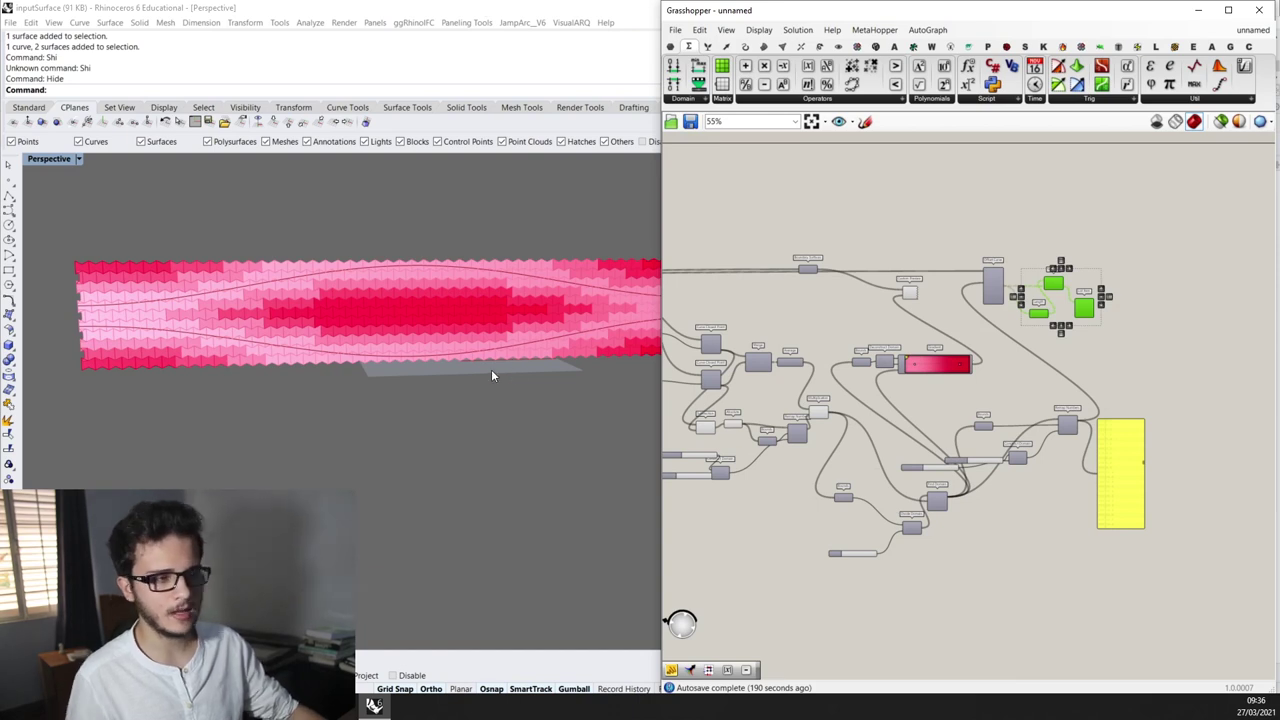
left_click_drag(1114, 357, 995, 272)
middle_click(997, 272)
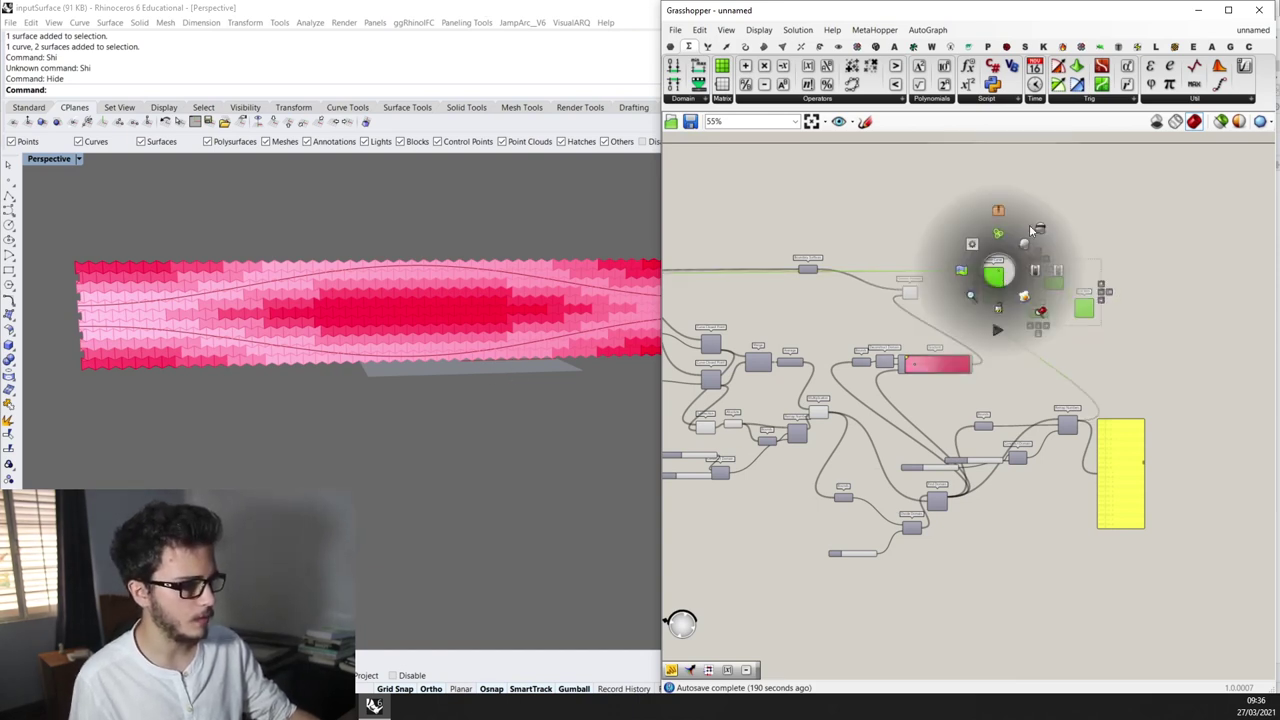
left_click(1036, 229)
Inspect the facade's stepped colour bands around the curves, from close up and as a whole
scroll(381, 306, "down", 5)
right_click_drag(385, 306, 305, 290)
scroll(287, 322, "up", 7)
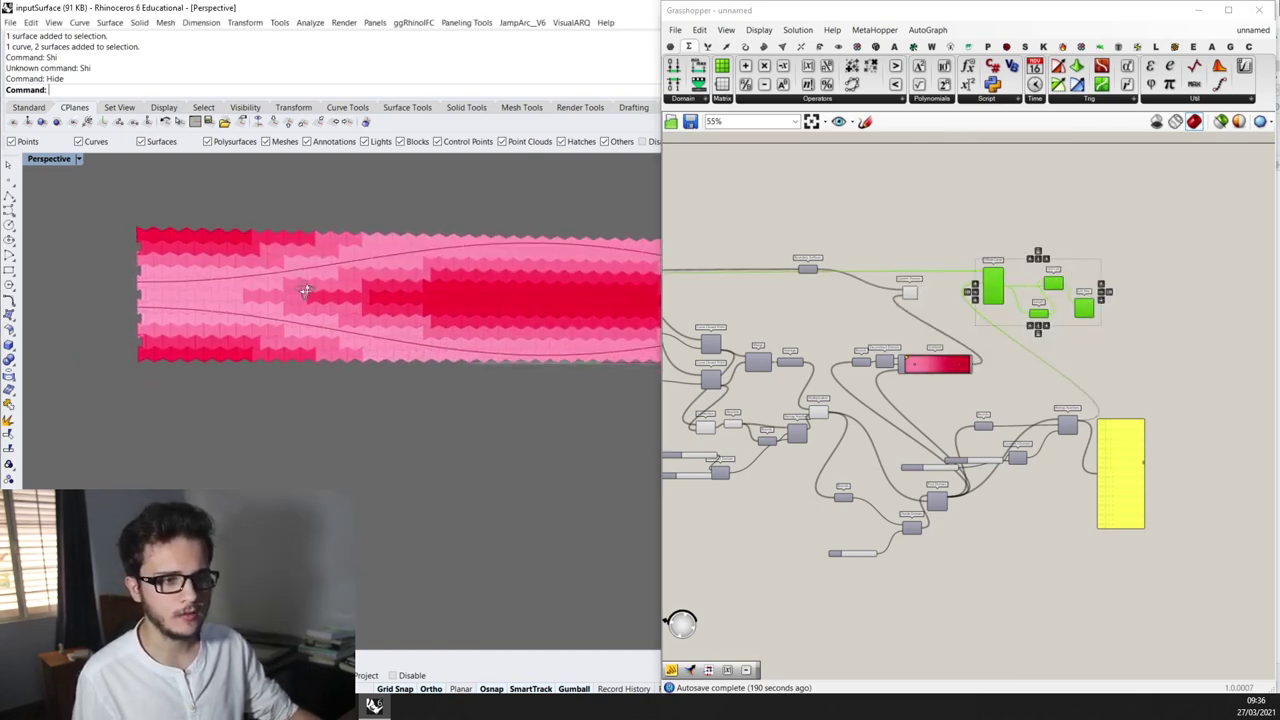
scroll(196, 248, "up", 3)
scroll(208, 231, "down", 4)
scroll(207, 232, "up", 2)
scroll(206, 234, "down", 2)
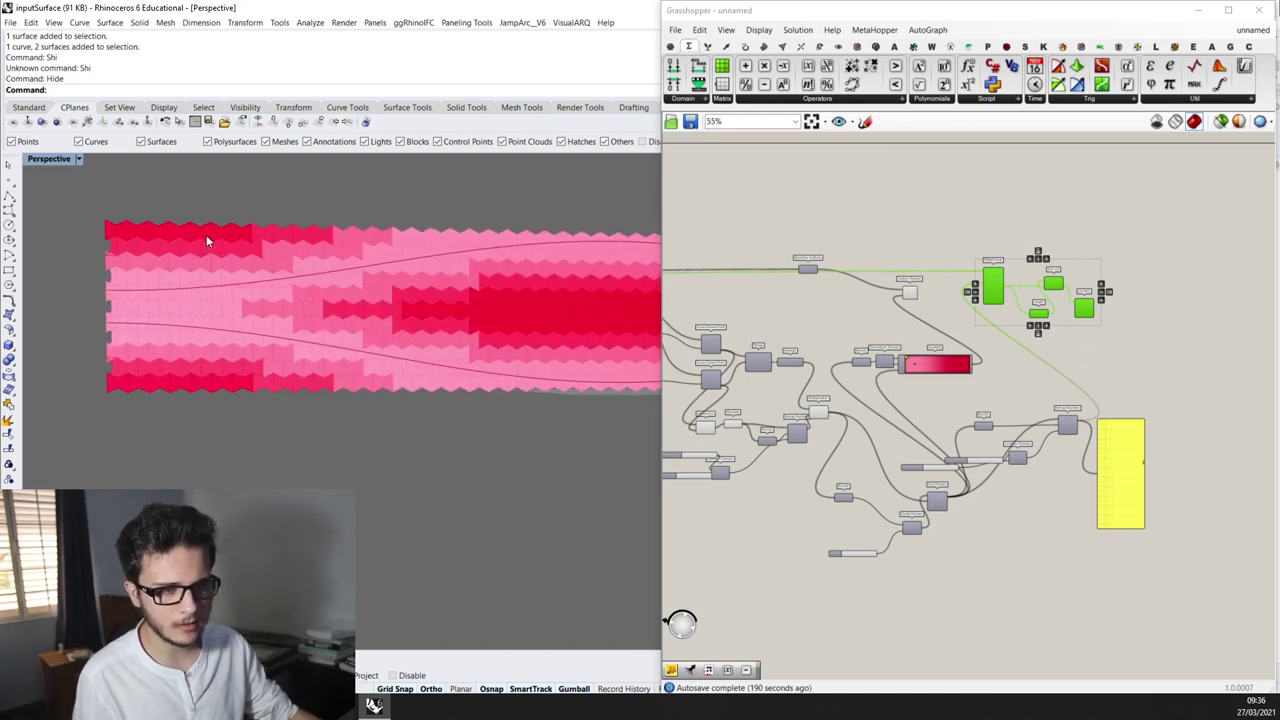
scroll(206, 235, "up", 4)
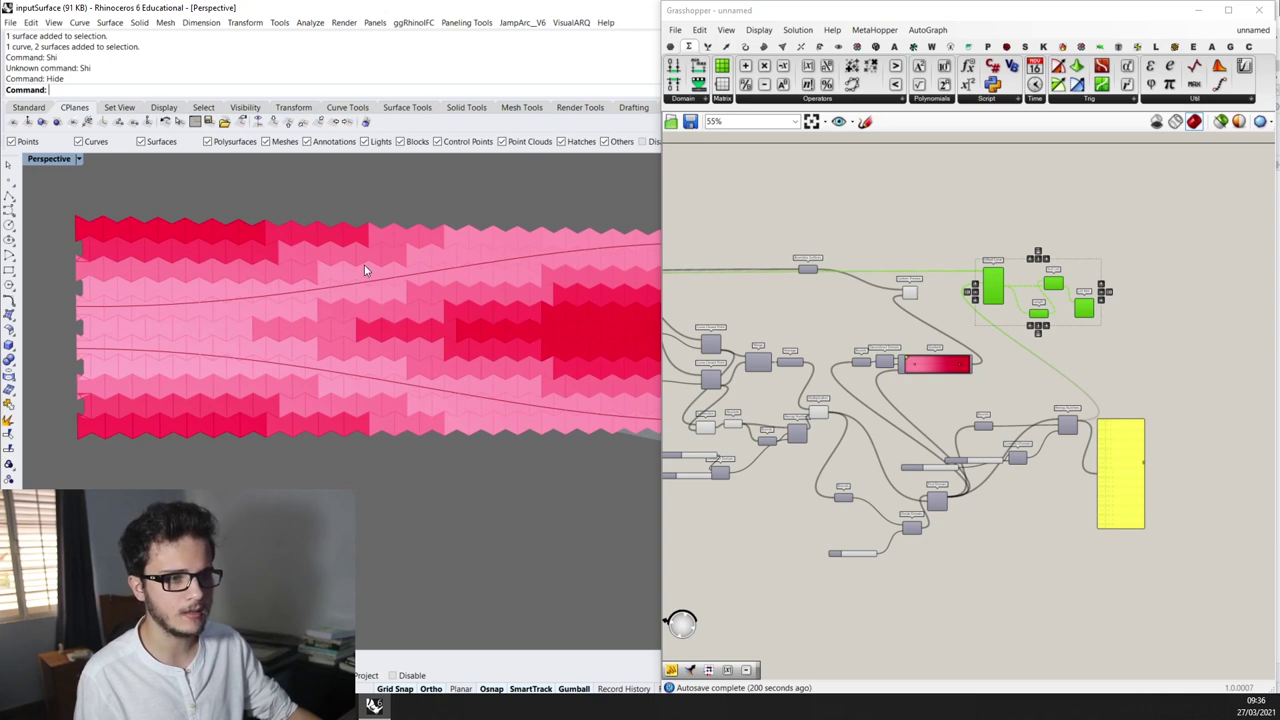
scroll(362, 270, "down", 5)
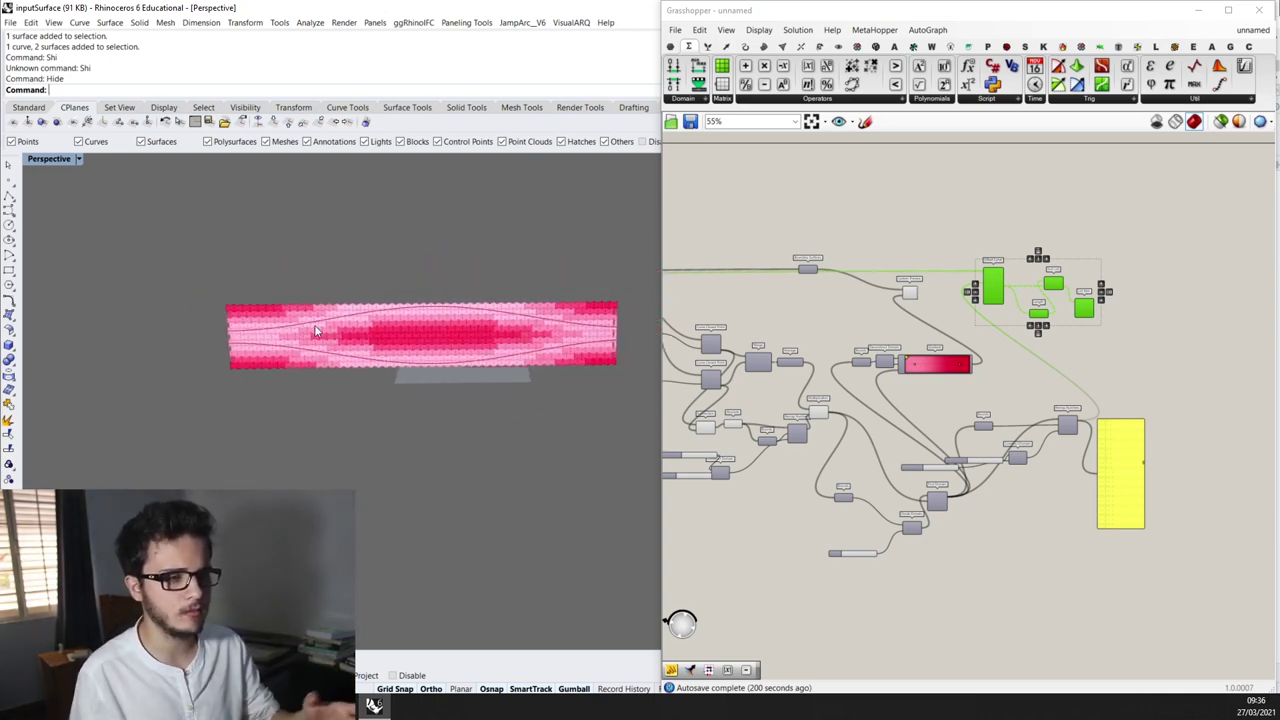
scroll(330, 328, "up", 3)
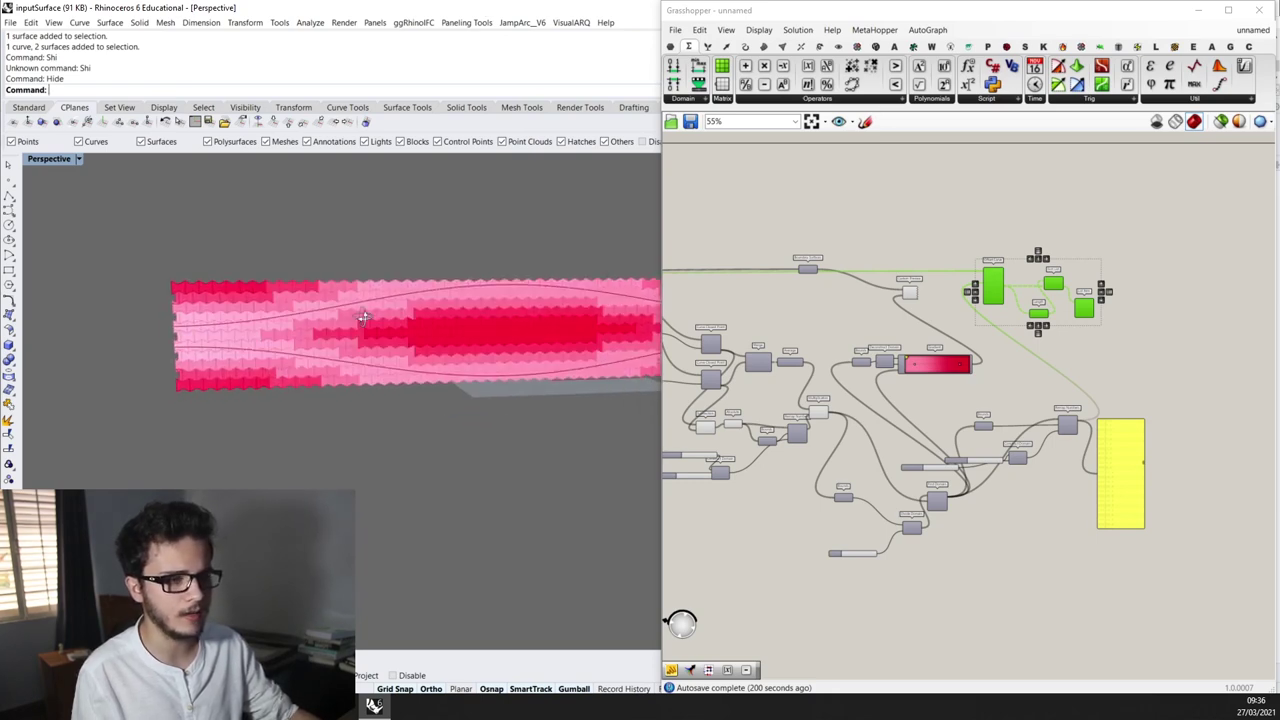
scroll(1080, 308, "up", 3)
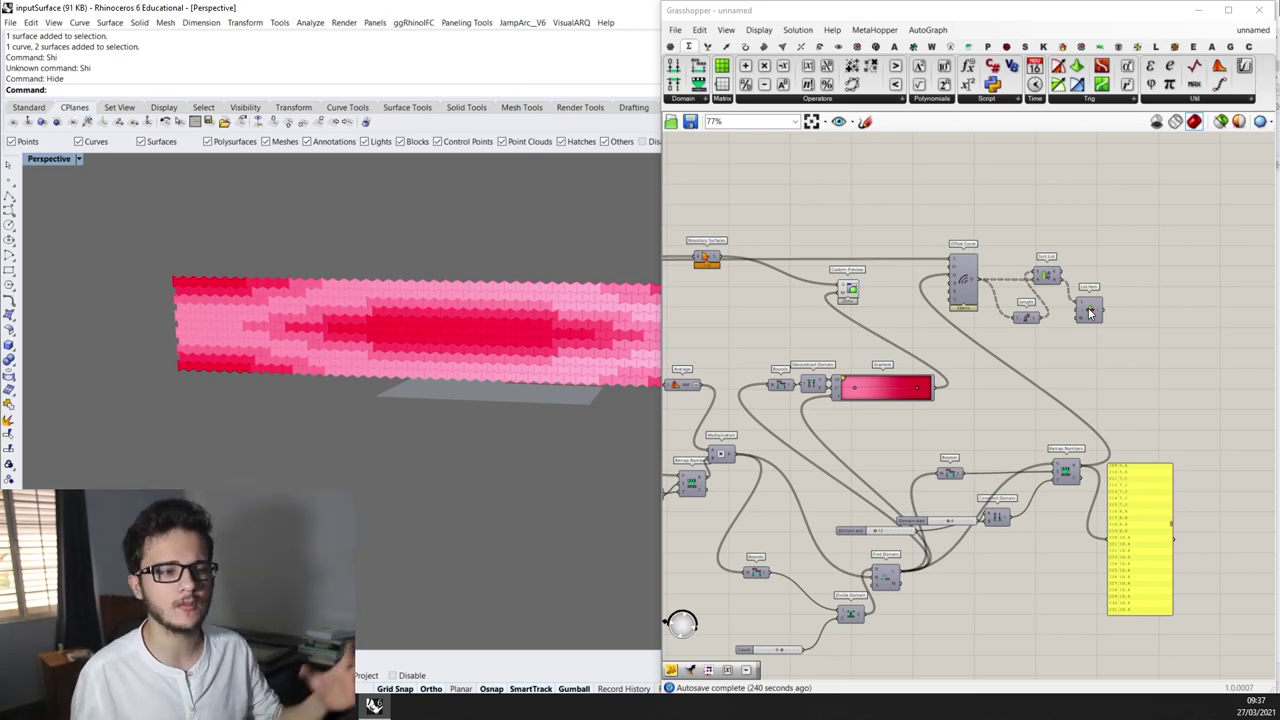
scroll(1087, 313, "up", 2)
right_click(1082, 308)
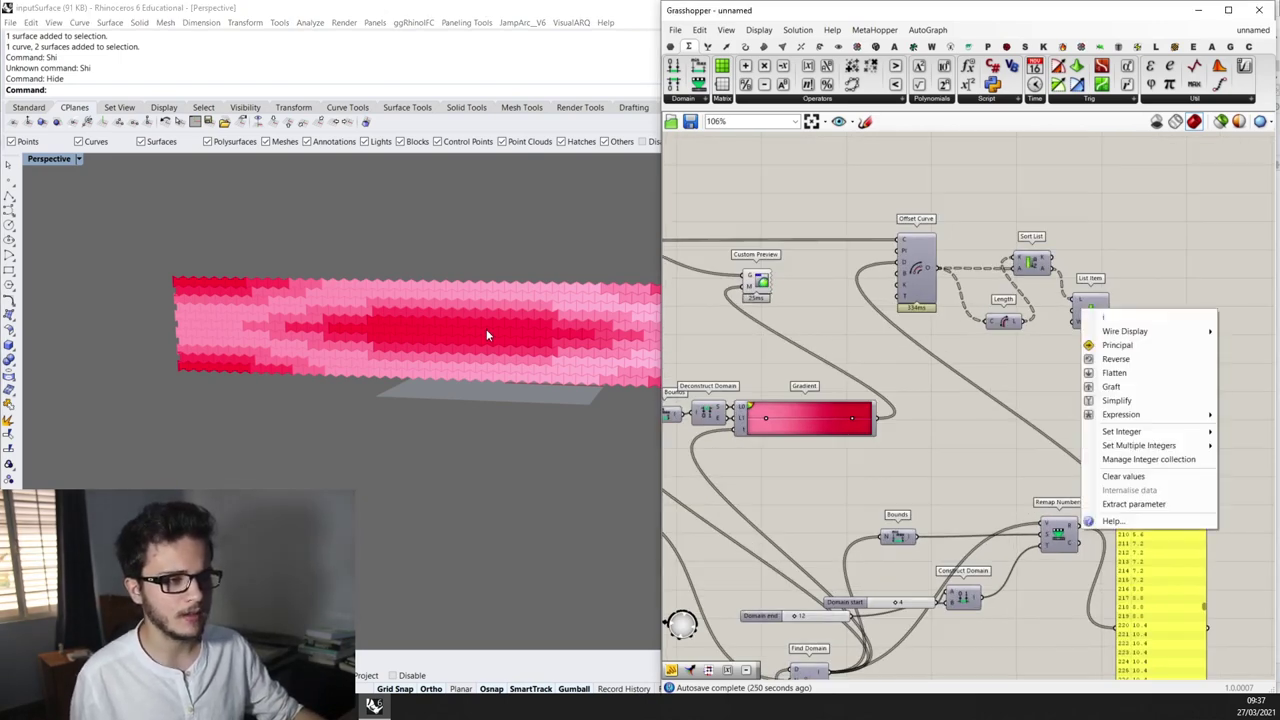
right_click_drag(475, 328, 406, 366)
scroll(406, 366, "up", 4)
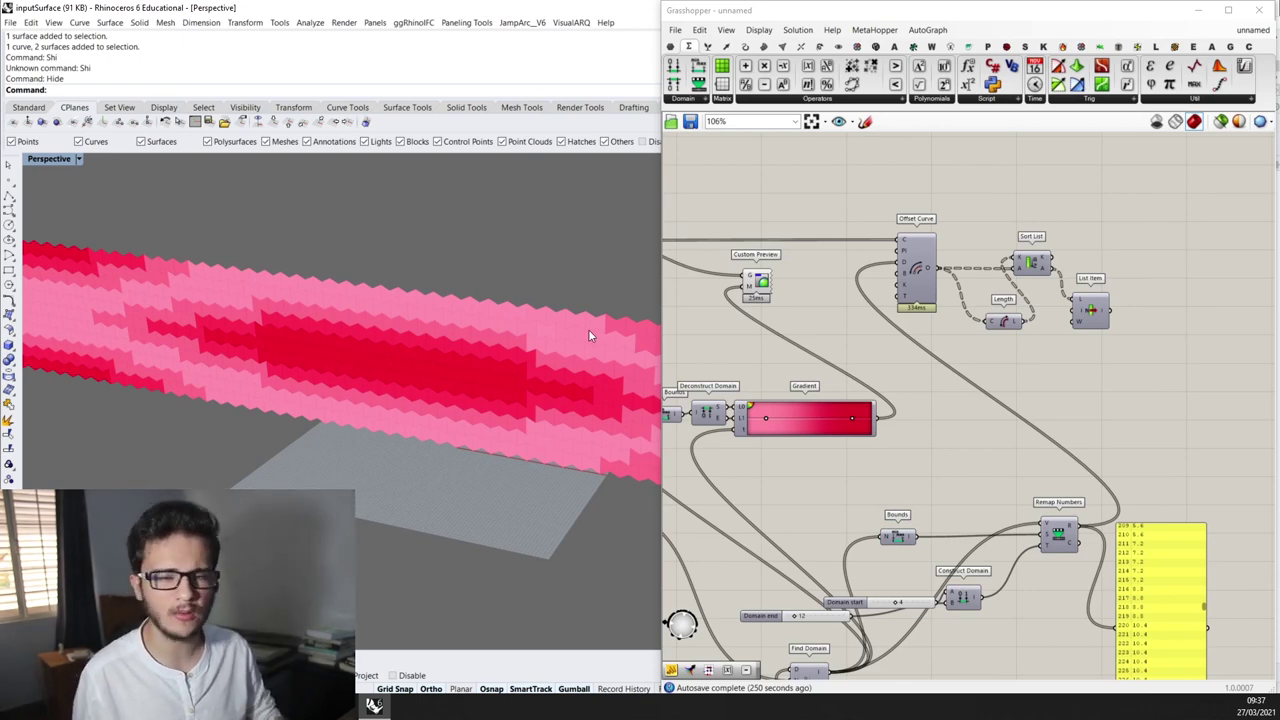
scroll(840, 287, "down", 4)
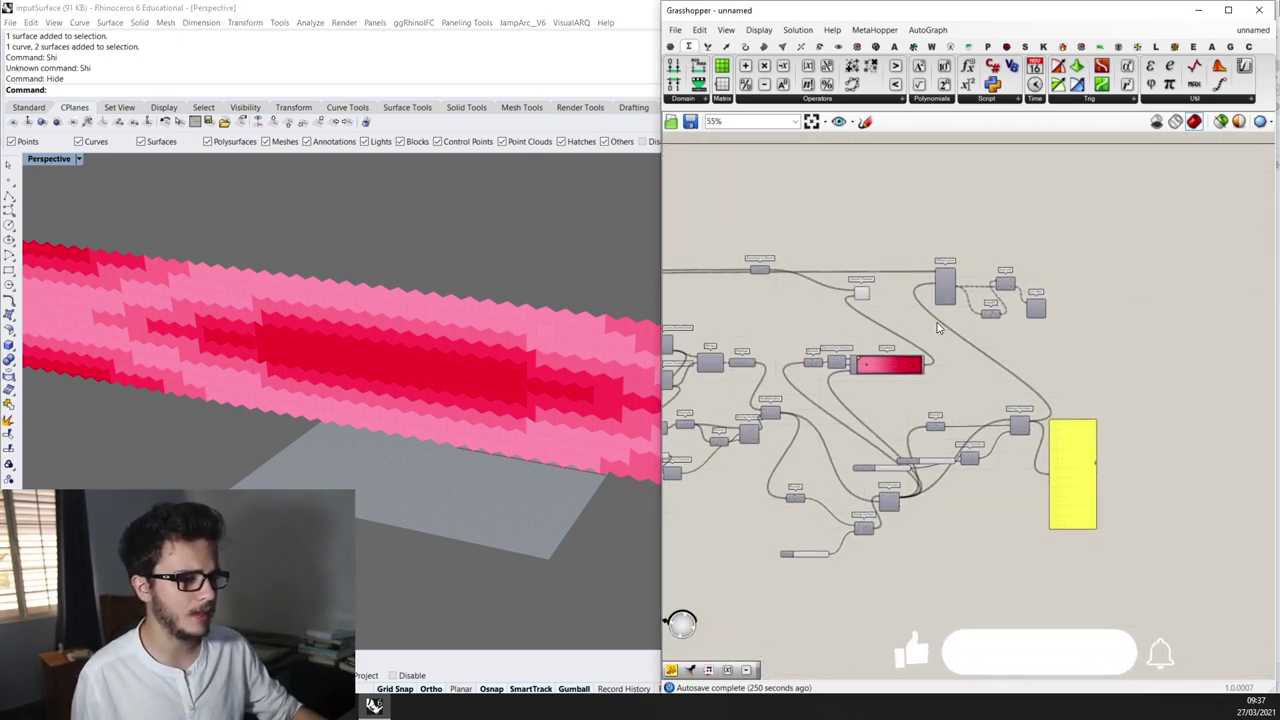